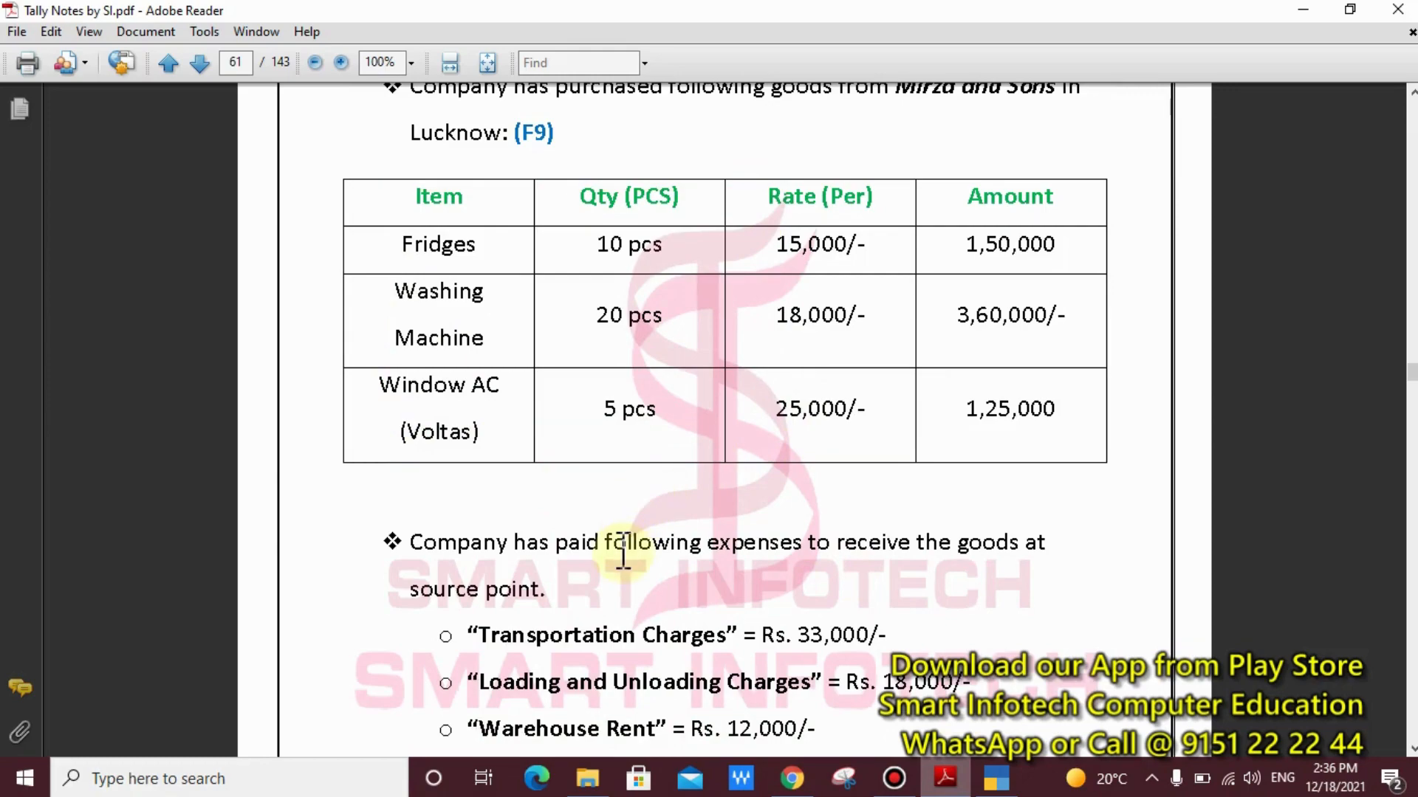
# Box the Transportation Charges amount, point arrows at Fridges, Washing Machine and Window AC in the purchase table, and clear the markings
pyautogui.scroll(-1, 623, 550)
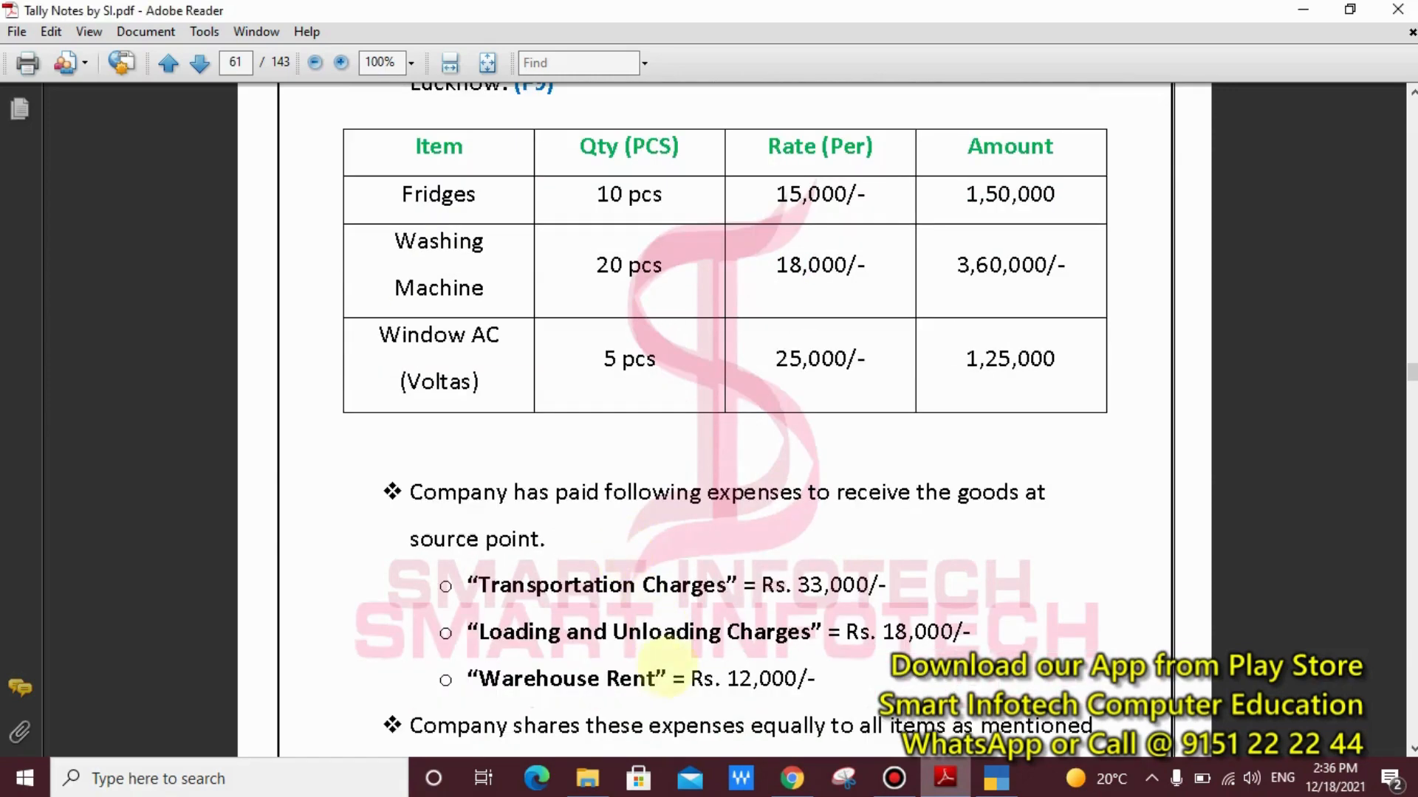
pyautogui.moveTo(942, 559); pyautogui.dragTo(762, 604)
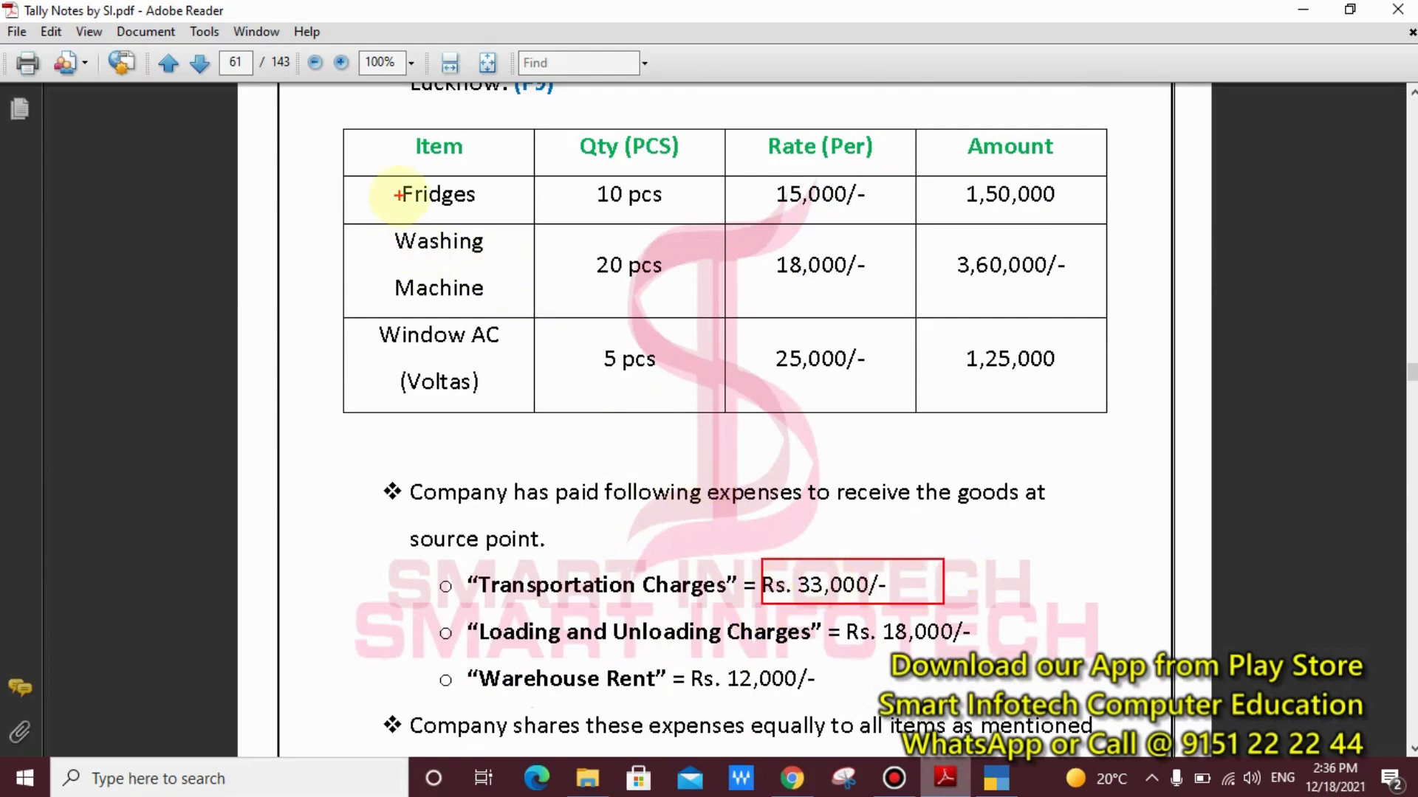
pyautogui.moveTo(399, 195); pyautogui.dragTo(316, 240)
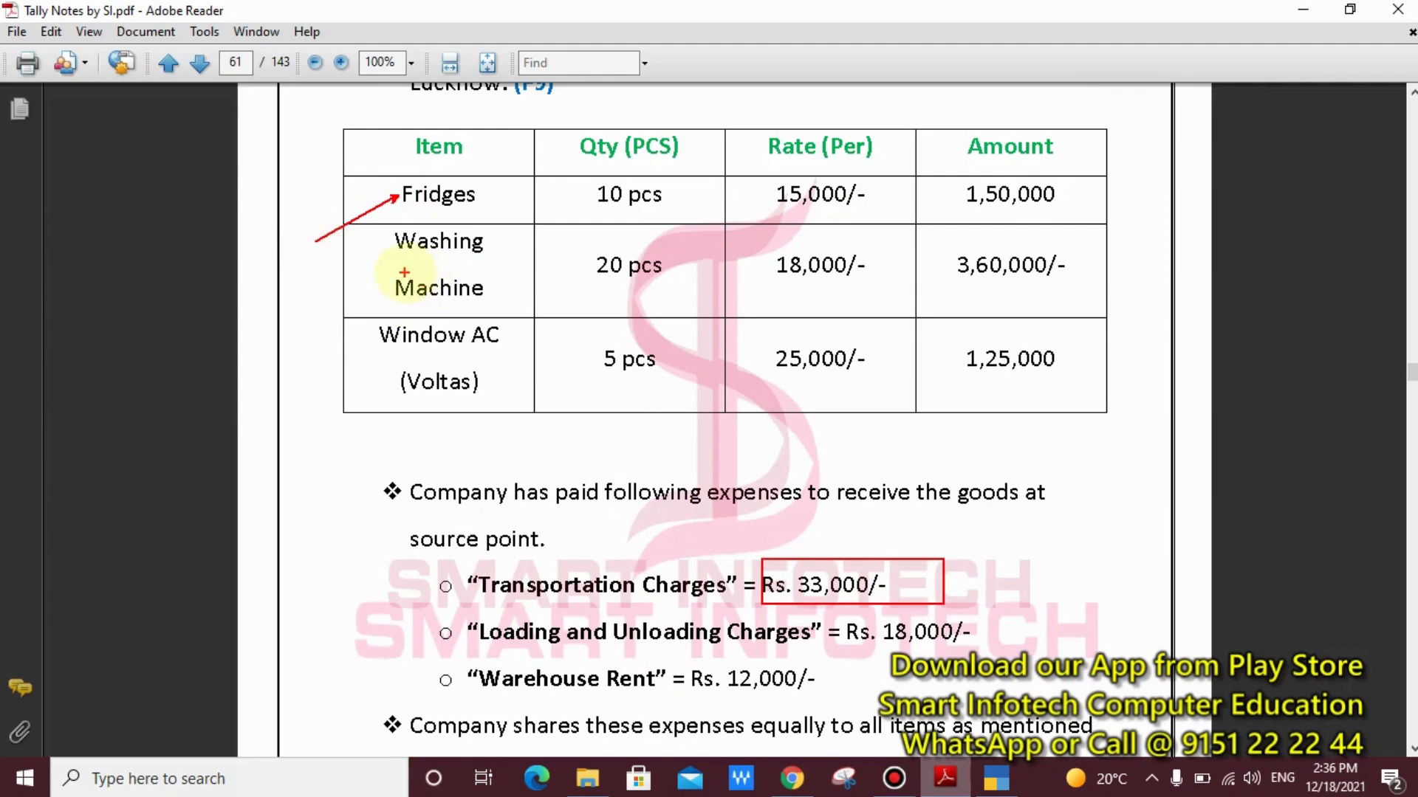
pyautogui.moveTo(398, 267); pyautogui.dragTo(341, 305)
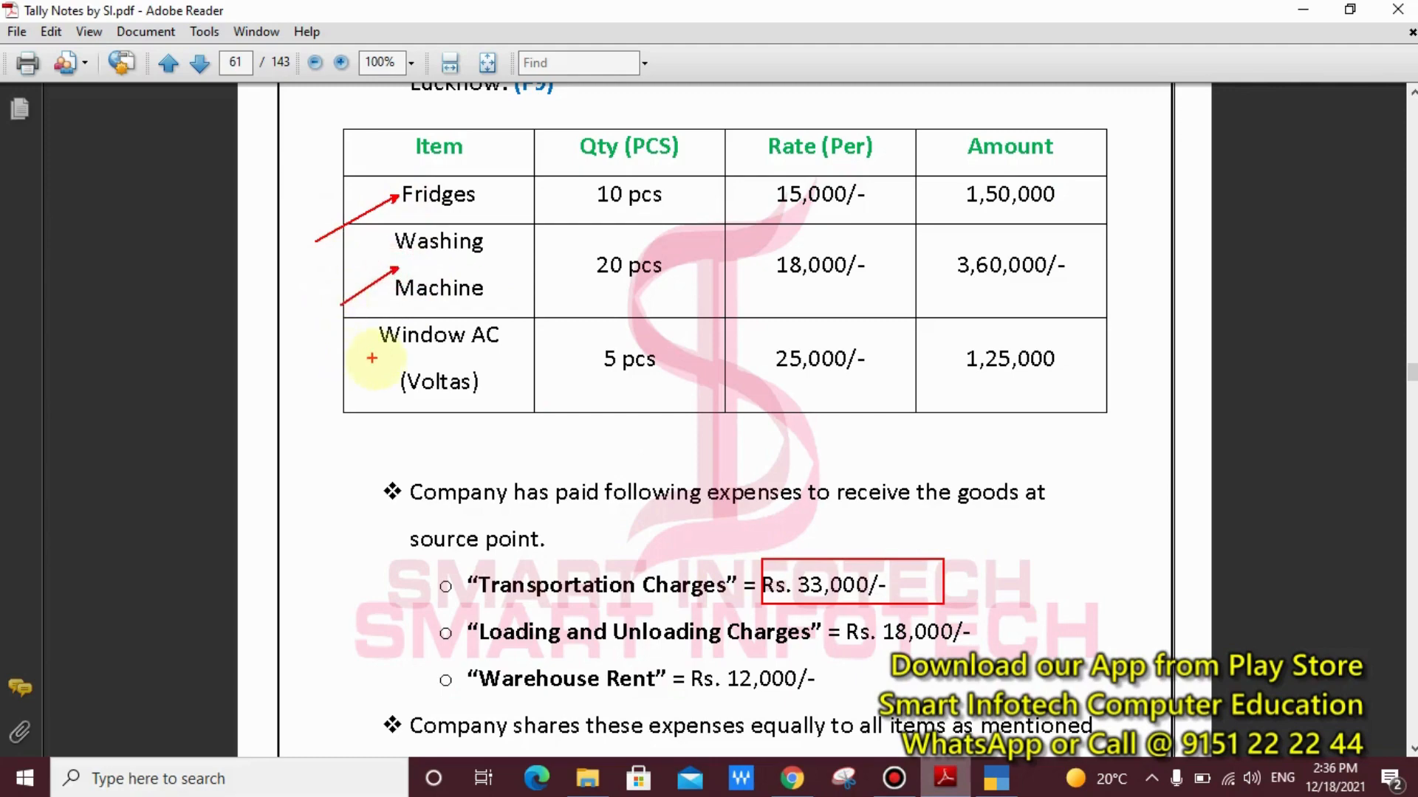
pyautogui.moveTo(376, 358); pyautogui.dragTo(296, 411)
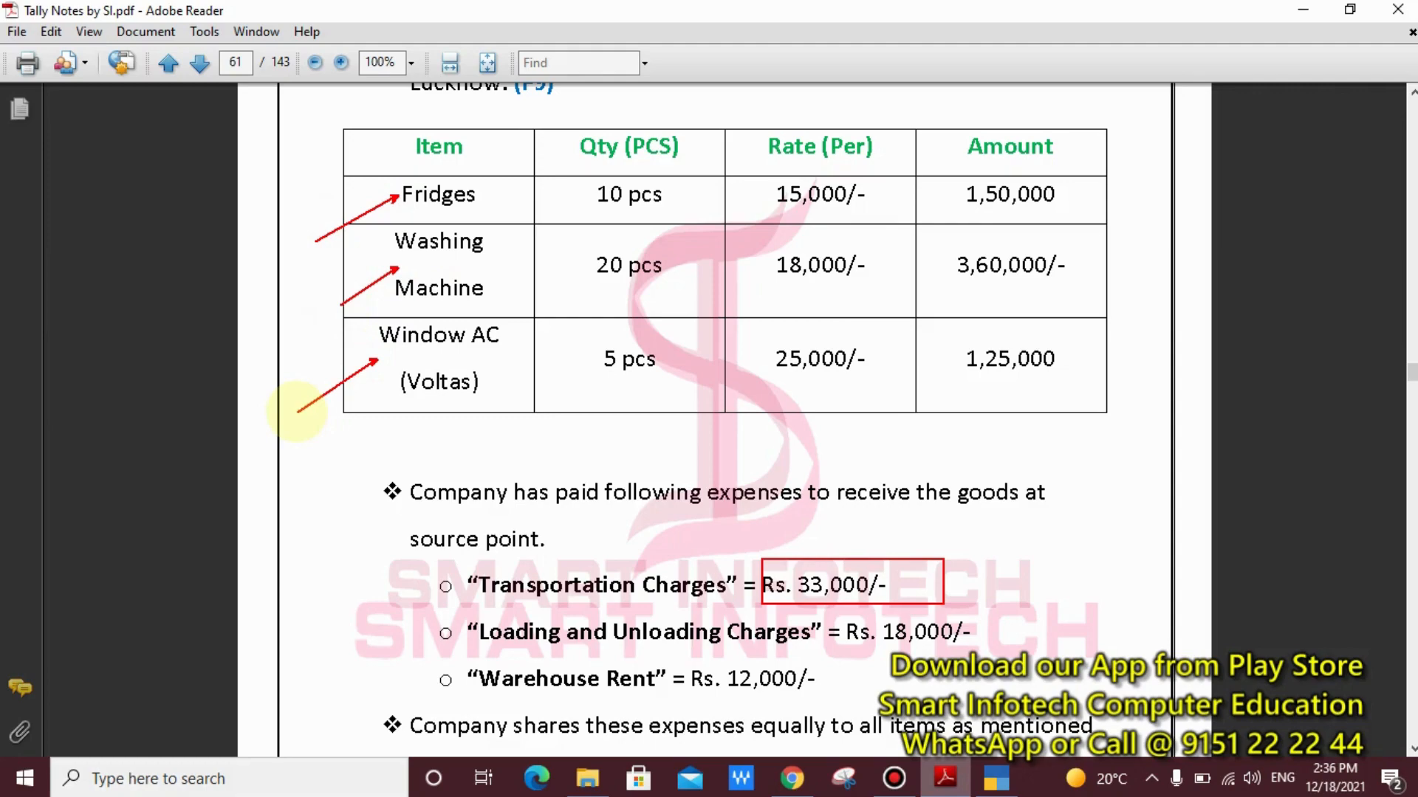
pyautogui.press('Escape')
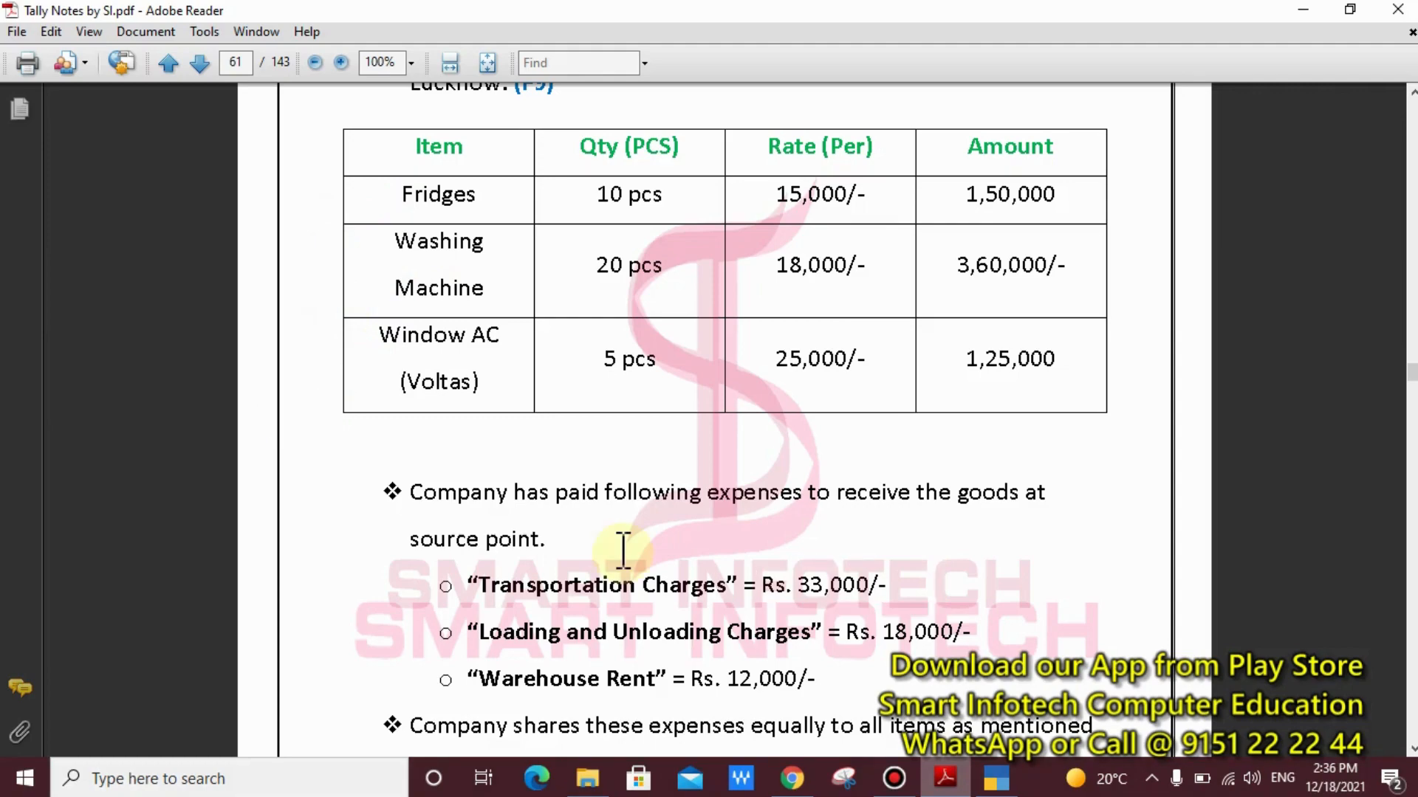
# Frame the statement that the company shares these expenses equally to all items, and clear the frame
pyautogui.scroll(-5, 623, 550)
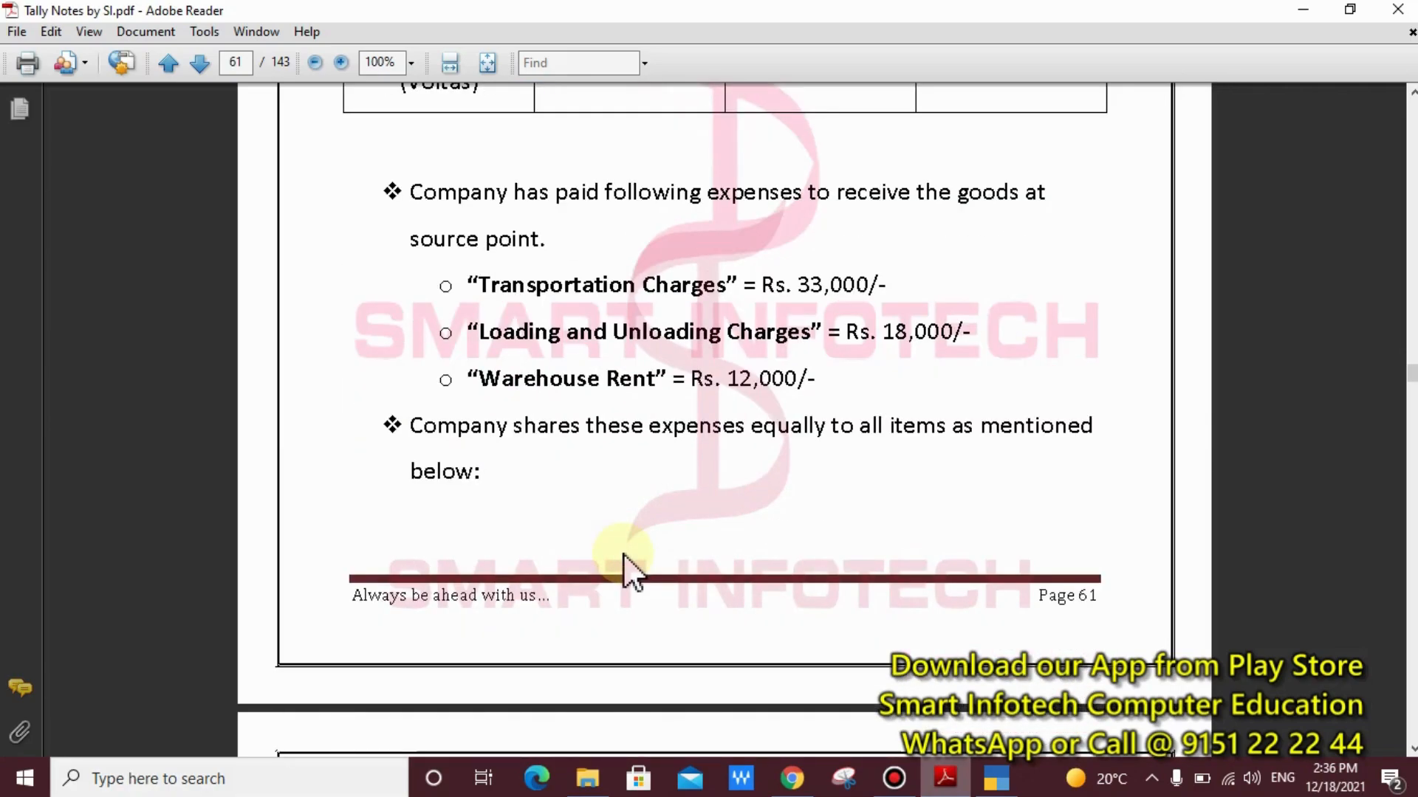
pyautogui.hotkey('ctrl', '2')
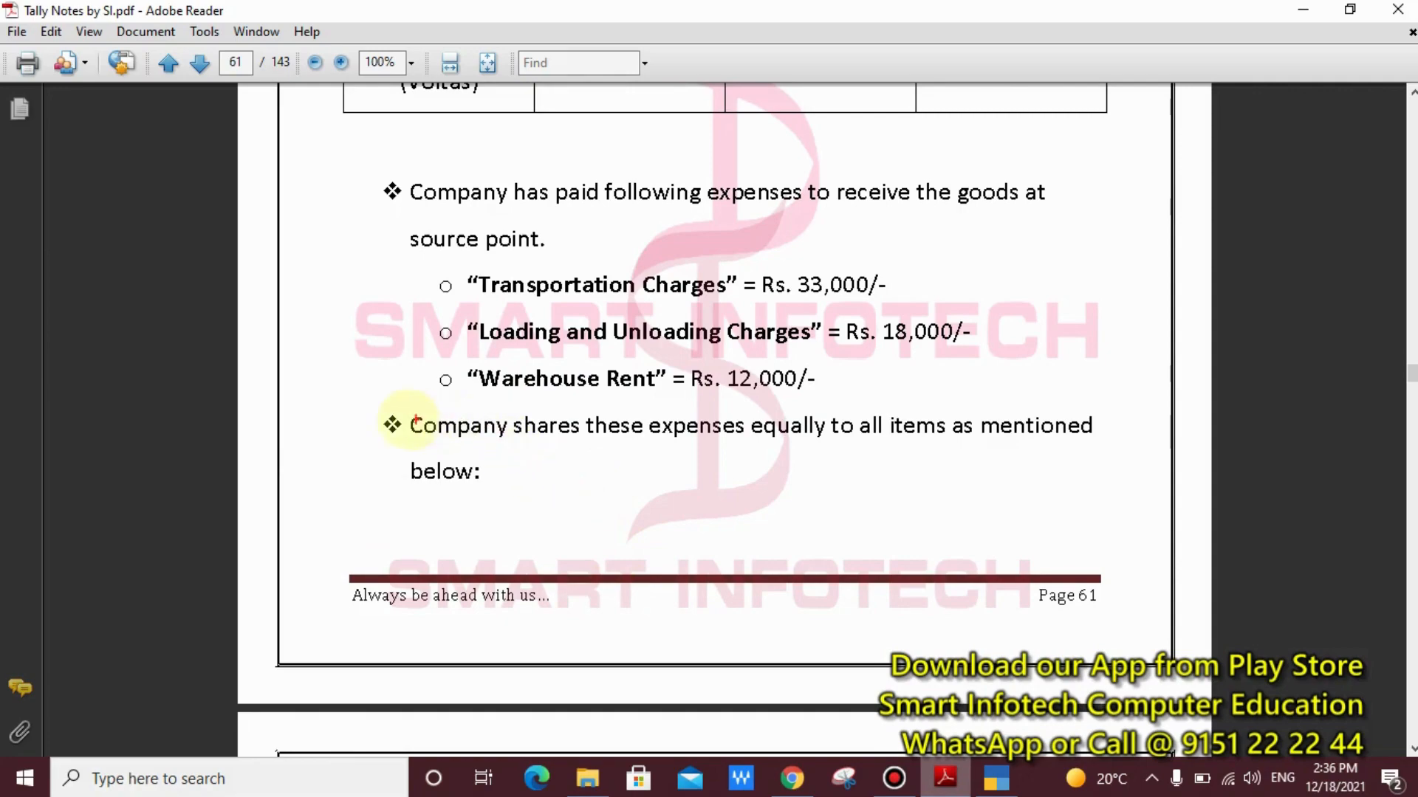
pyautogui.moveTo(347, 406)
pyautogui.mouseDown()
pyautogui.moveTo(533, 468)
pyautogui.moveTo(1114, 490)
pyautogui.mouseUp()
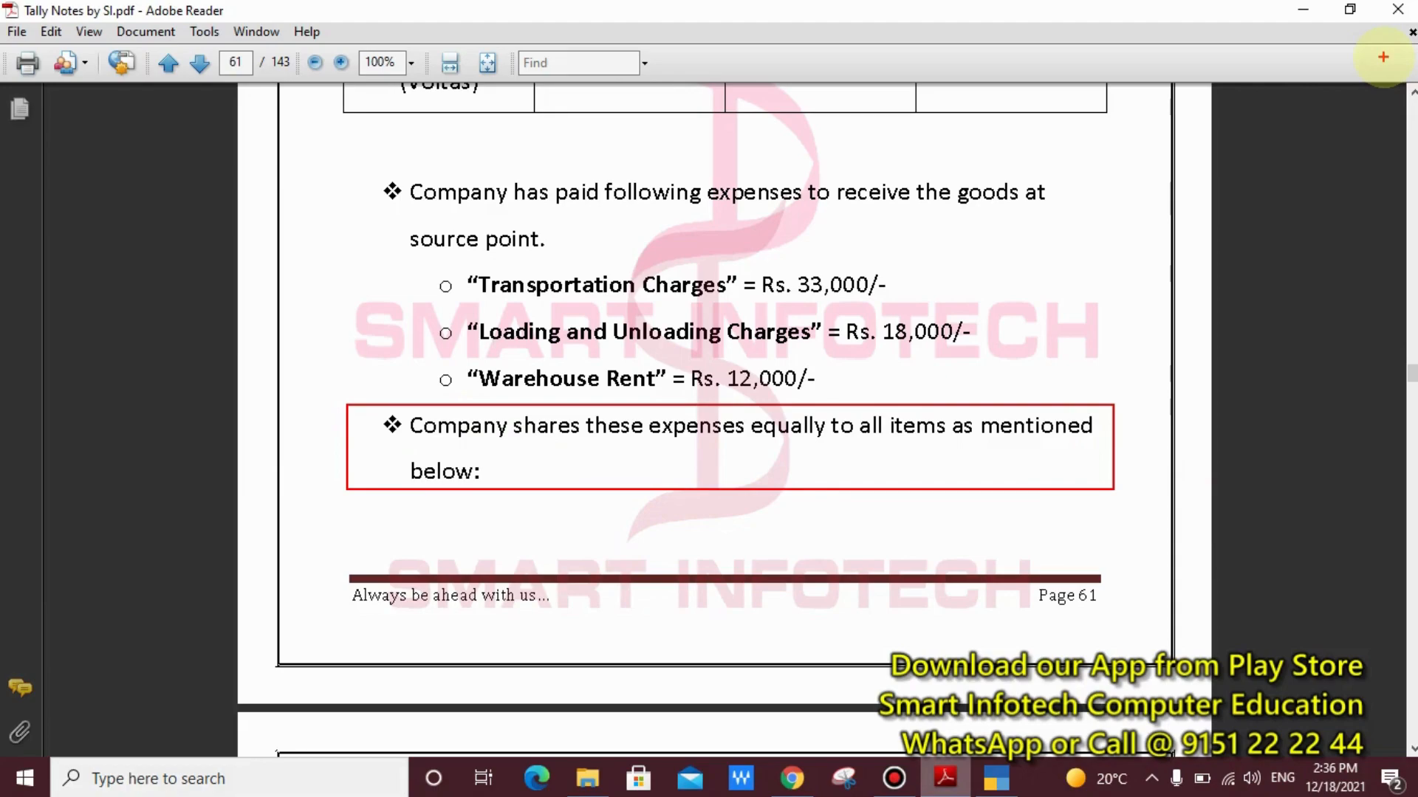
pyautogui.press('Escape')
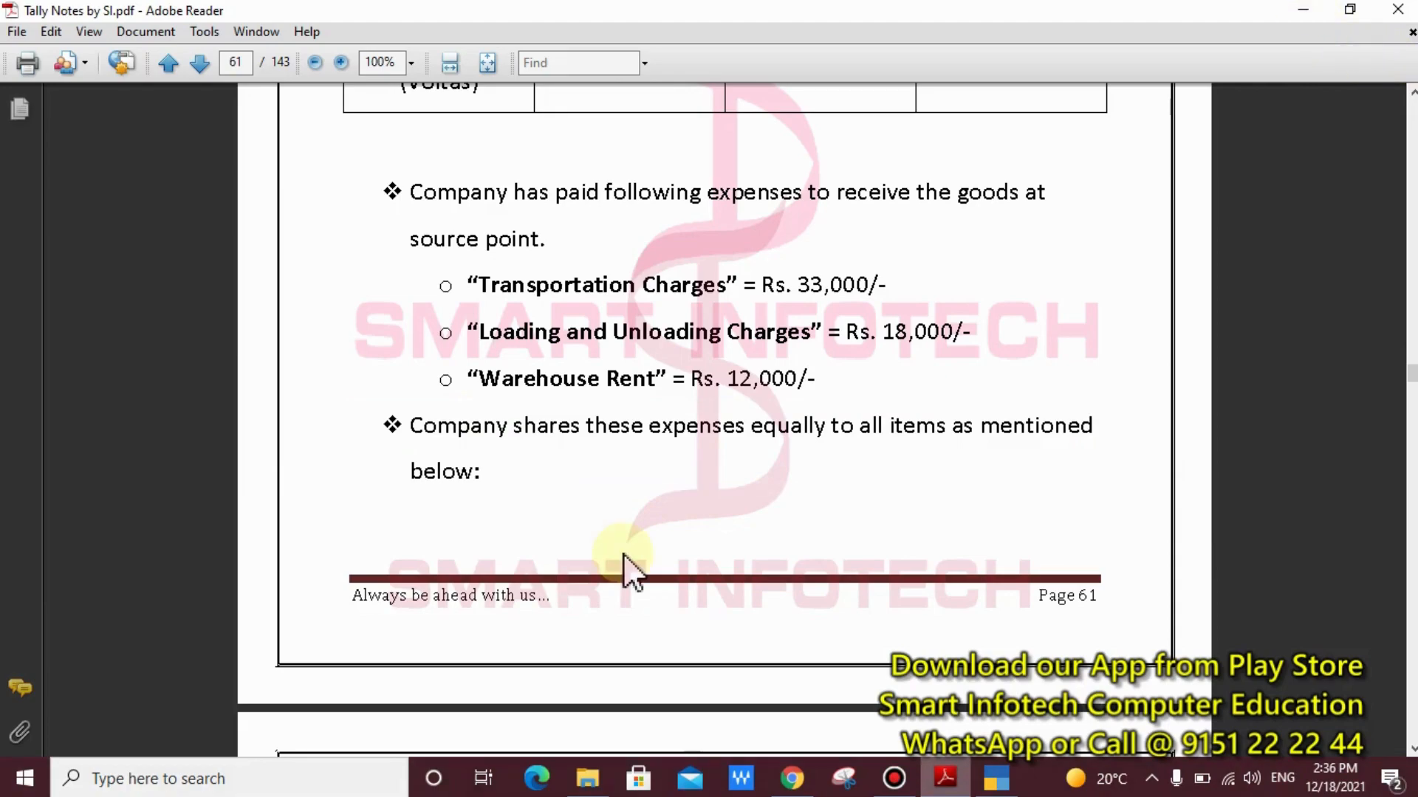
# Box each of the three item names and the Fridges quantity in the purchase table, and clear the markings
pyautogui.scroll(5, 624, 556)
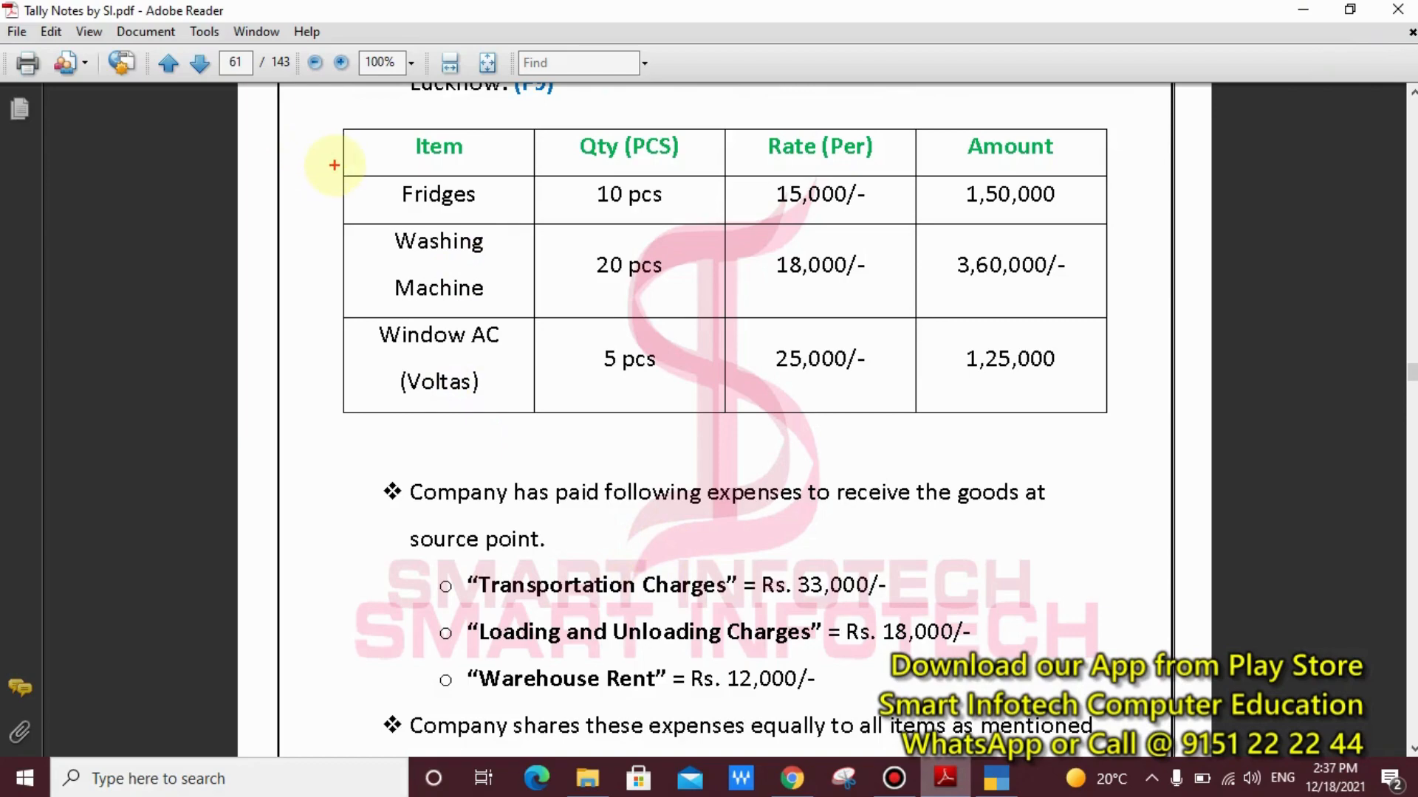
pyautogui.moveTo(334, 165); pyautogui.dragTo(488, 220)
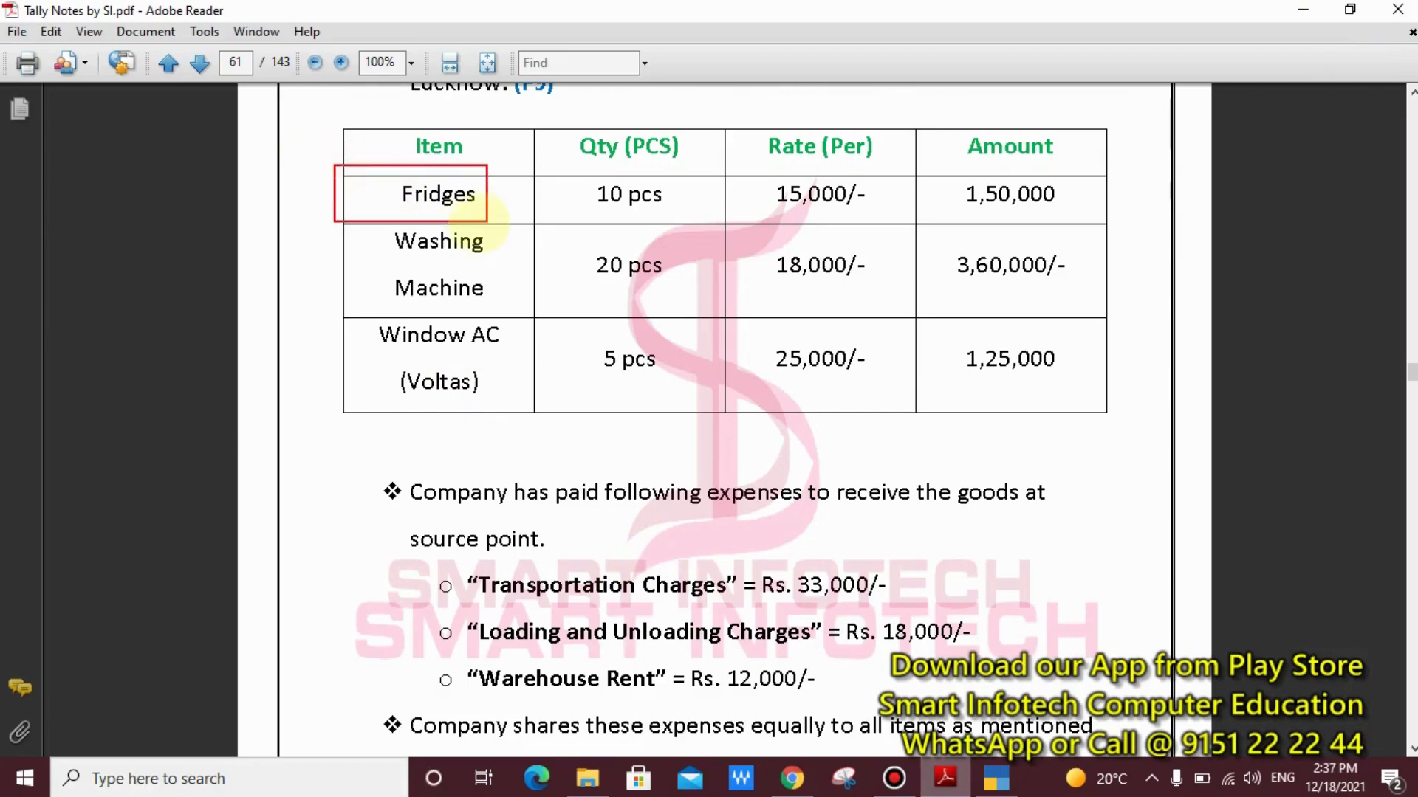
pyautogui.moveTo(319, 221); pyautogui.dragTo(517, 308)
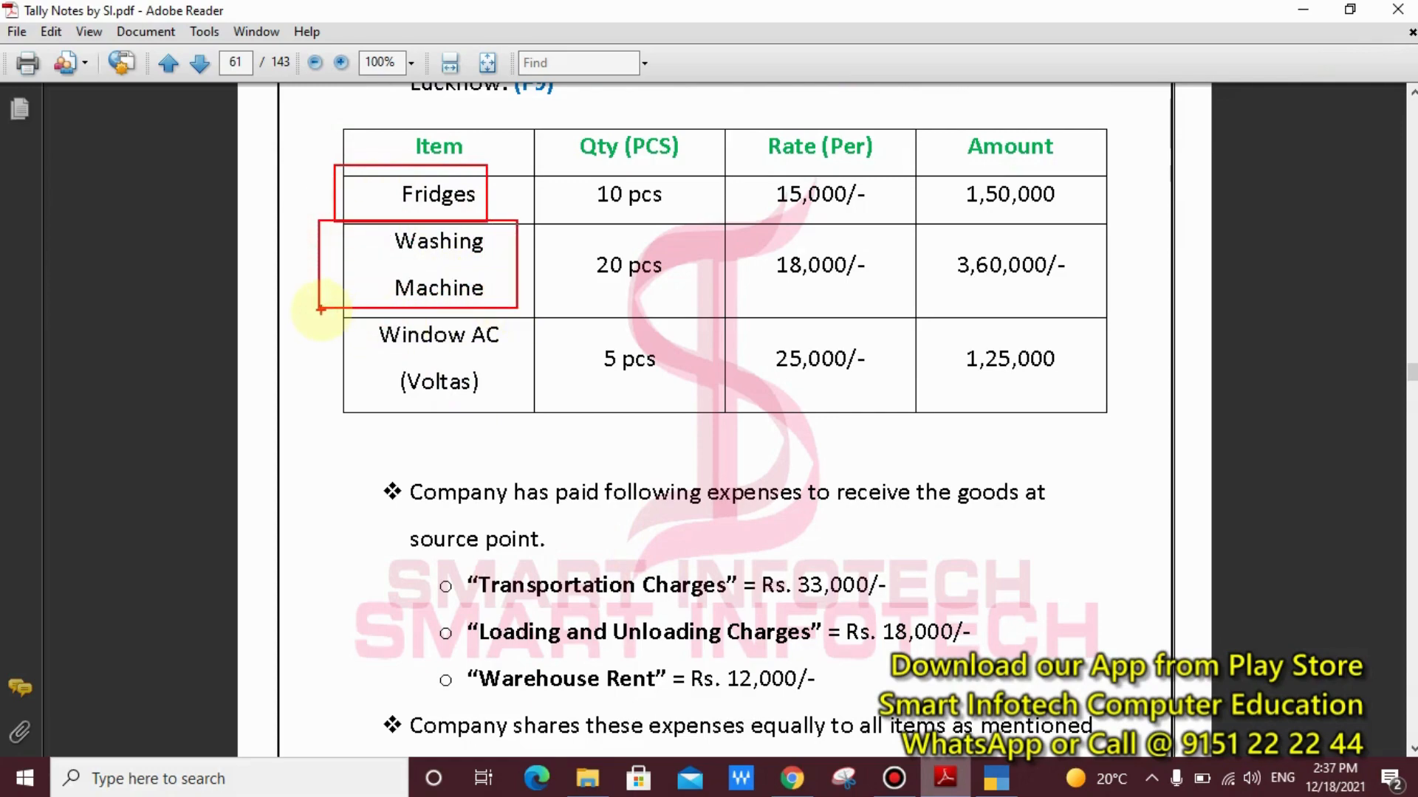
pyautogui.moveTo(321, 310); pyautogui.dragTo(521, 415)
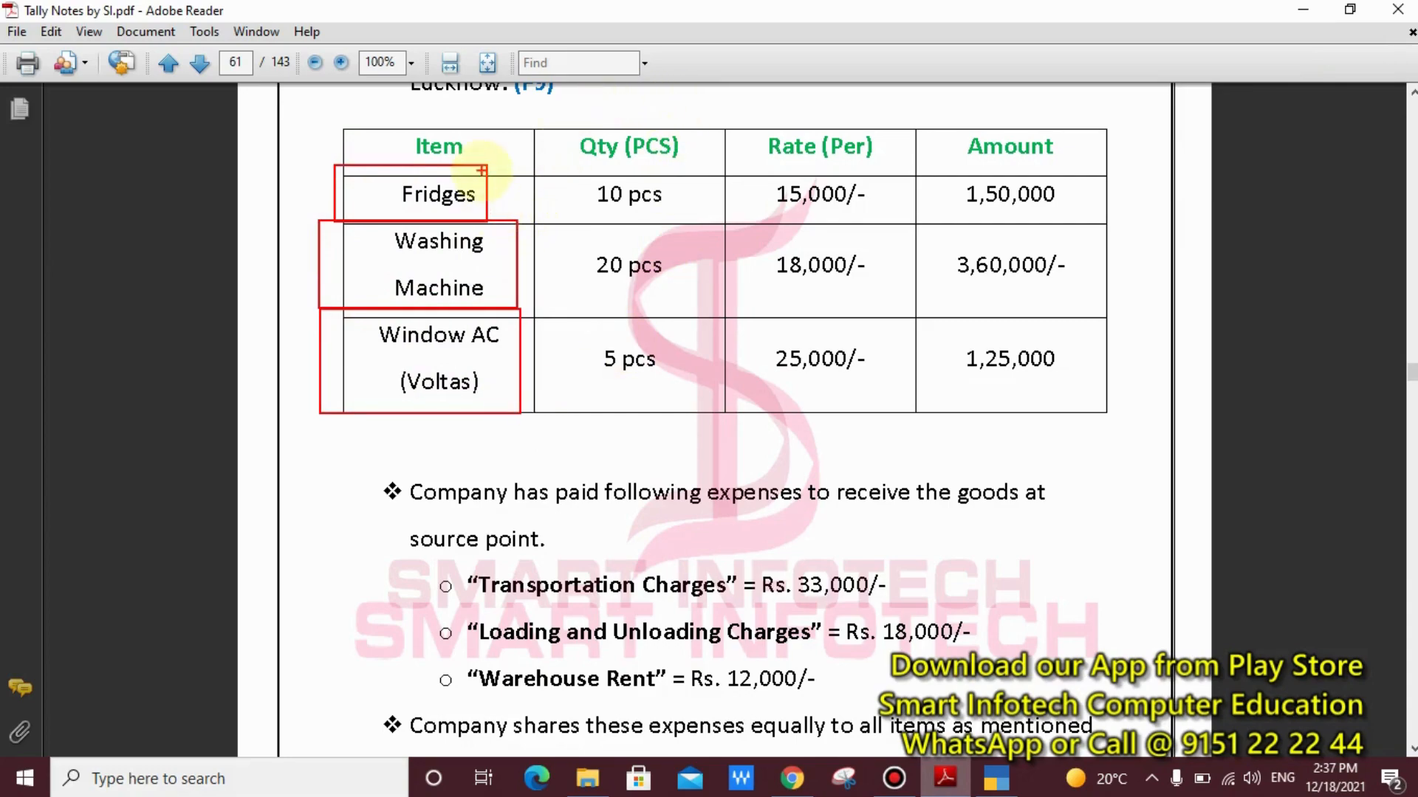
pyautogui.moveTo(481, 172); pyautogui.dragTo(676, 225)
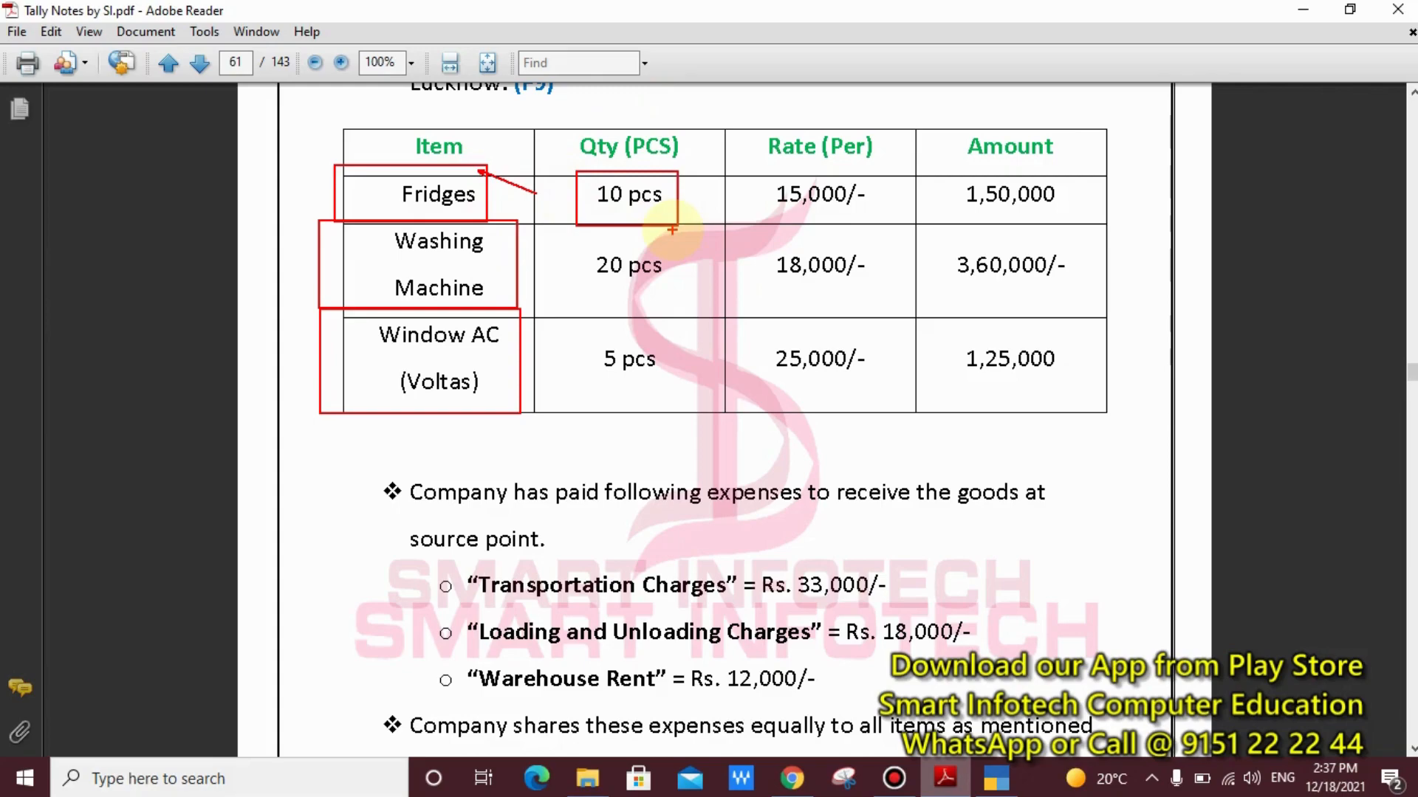
pyautogui.press('Escape')
# Outline the Trans. Charges, Loading & Unloading and Warehouse Rent amounts in the page 62 expense table, and clear the outlines
pyautogui.click(699, 794)
pyautogui.scroll(-2, 715, 454)
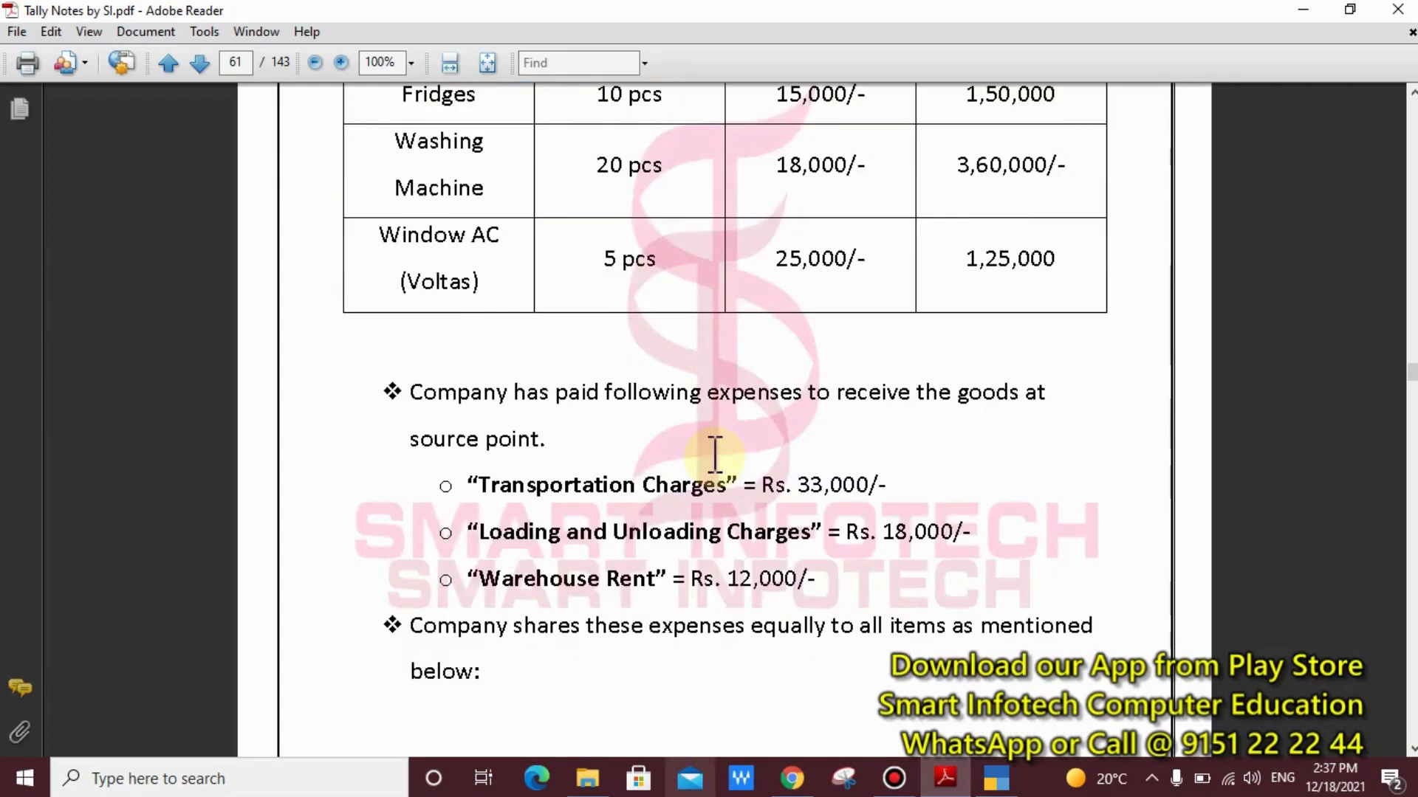
pyautogui.scroll(-10, 715, 452)
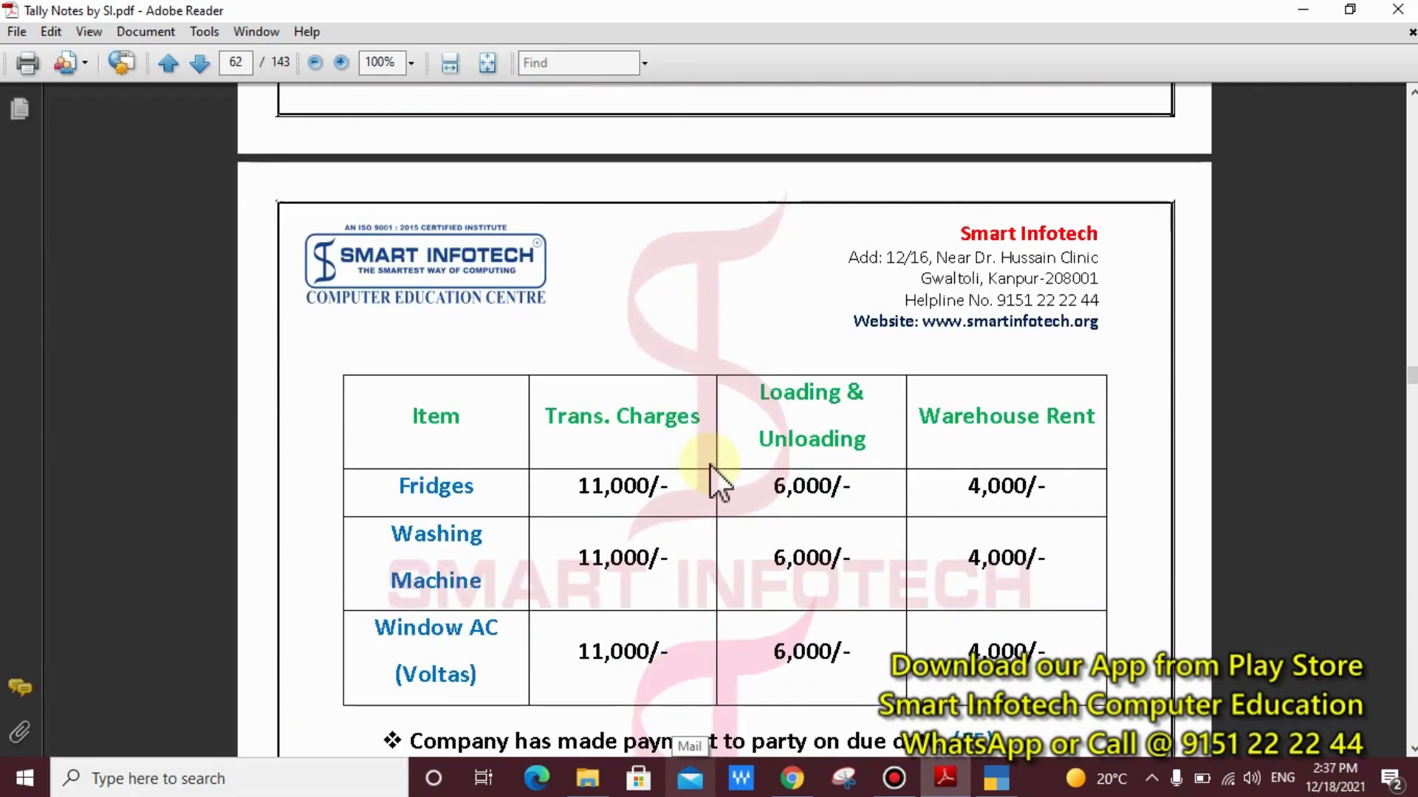
pyautogui.scroll(-3, 712, 467)
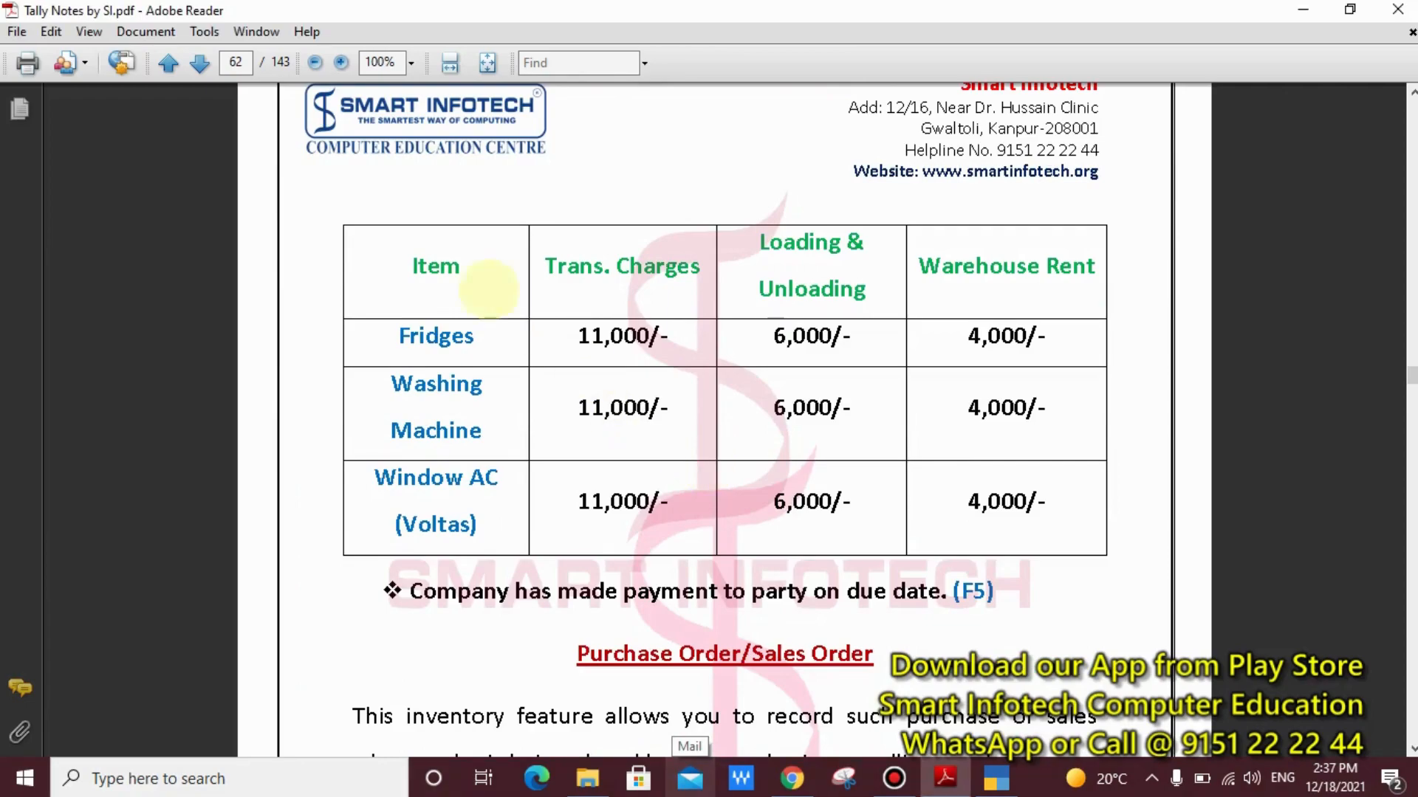
pyautogui.moveTo(534, 311)
pyautogui.mouseDown()
pyautogui.moveTo(589, 366)
pyautogui.moveTo(647, 367)
pyautogui.moveTo(703, 544)
pyautogui.mouseUp()
pyautogui.moveTo(742, 307); pyautogui.dragTo(879, 554)
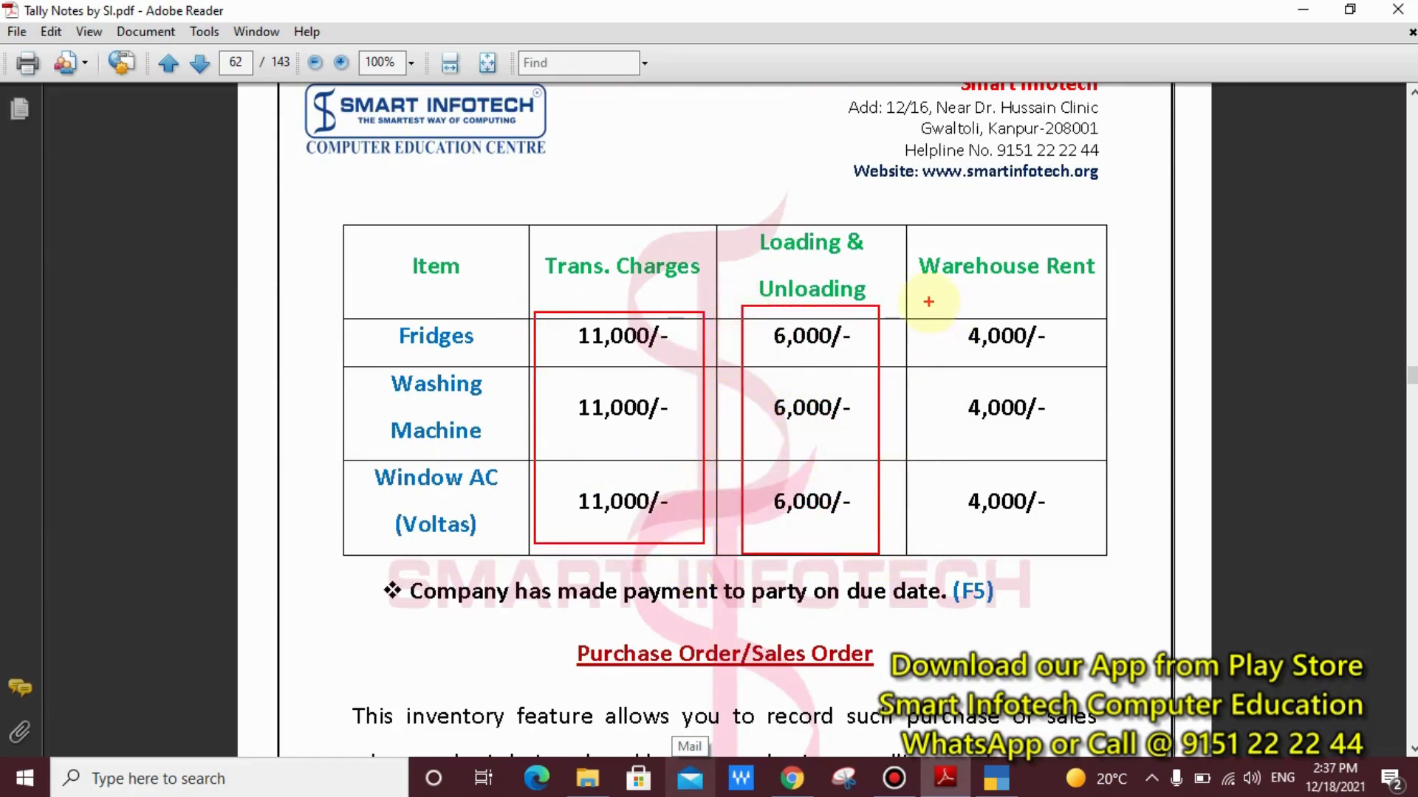
pyautogui.moveTo(928, 301); pyautogui.dragTo(1076, 545)
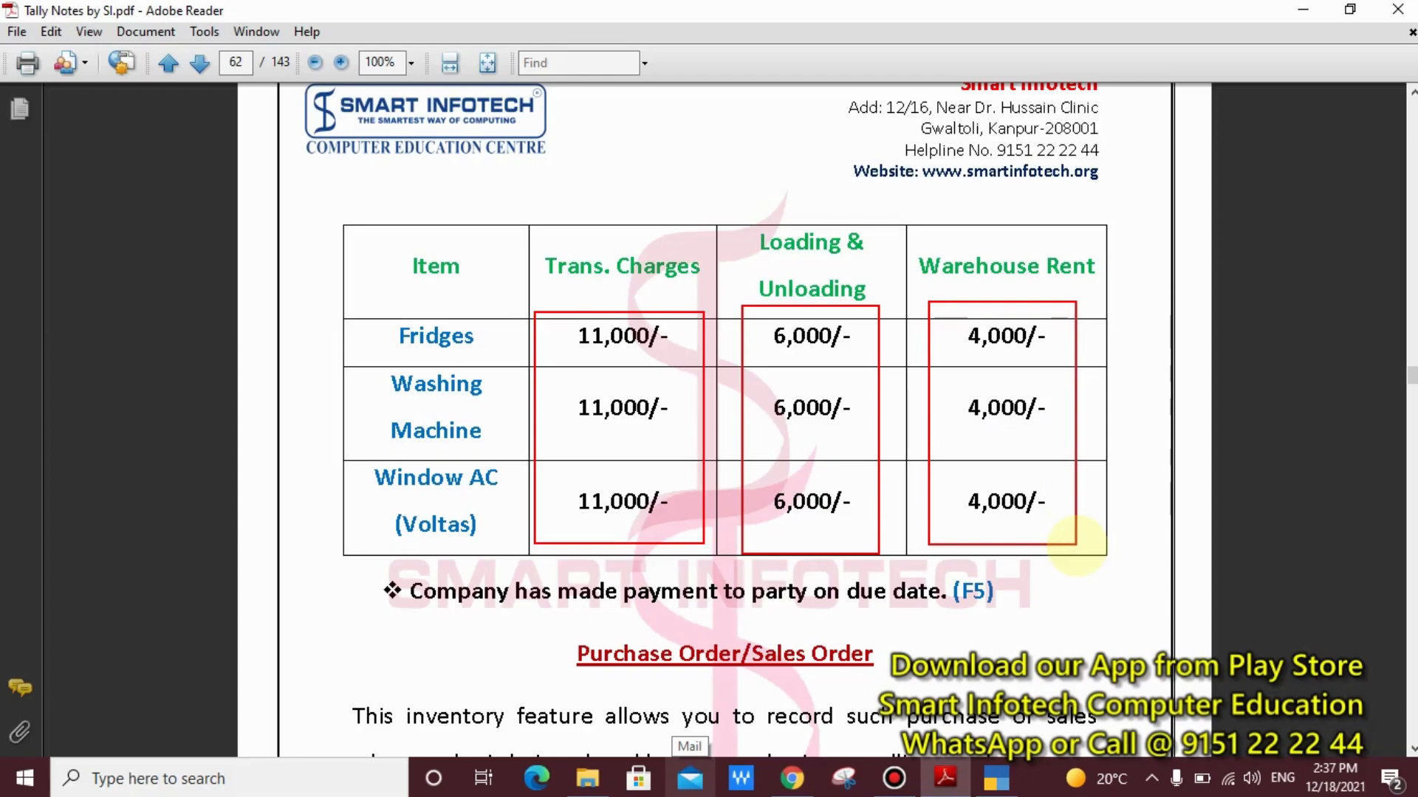
pyautogui.press('Escape')
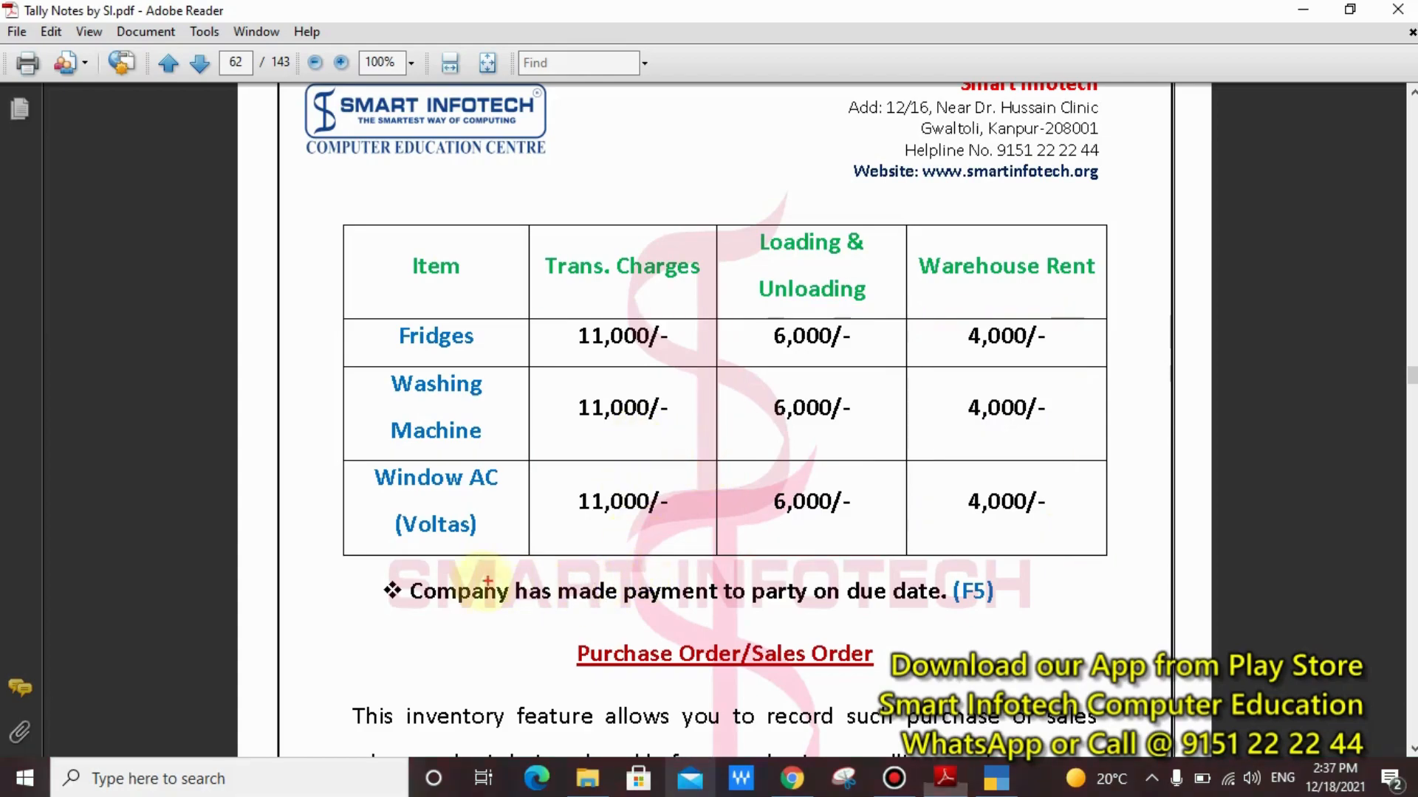
# Mark the line about the payment to the party on the due date, and clear the marking
pyautogui.moveTo(342, 566); pyautogui.dragTo(445, 599)
pyautogui.moveTo(583, 624)
pyautogui.mouseDown()
pyautogui.moveTo(1025, 623)
pyautogui.moveTo(1132, 648)
pyautogui.mouseUp()
pyautogui.press('Escape')
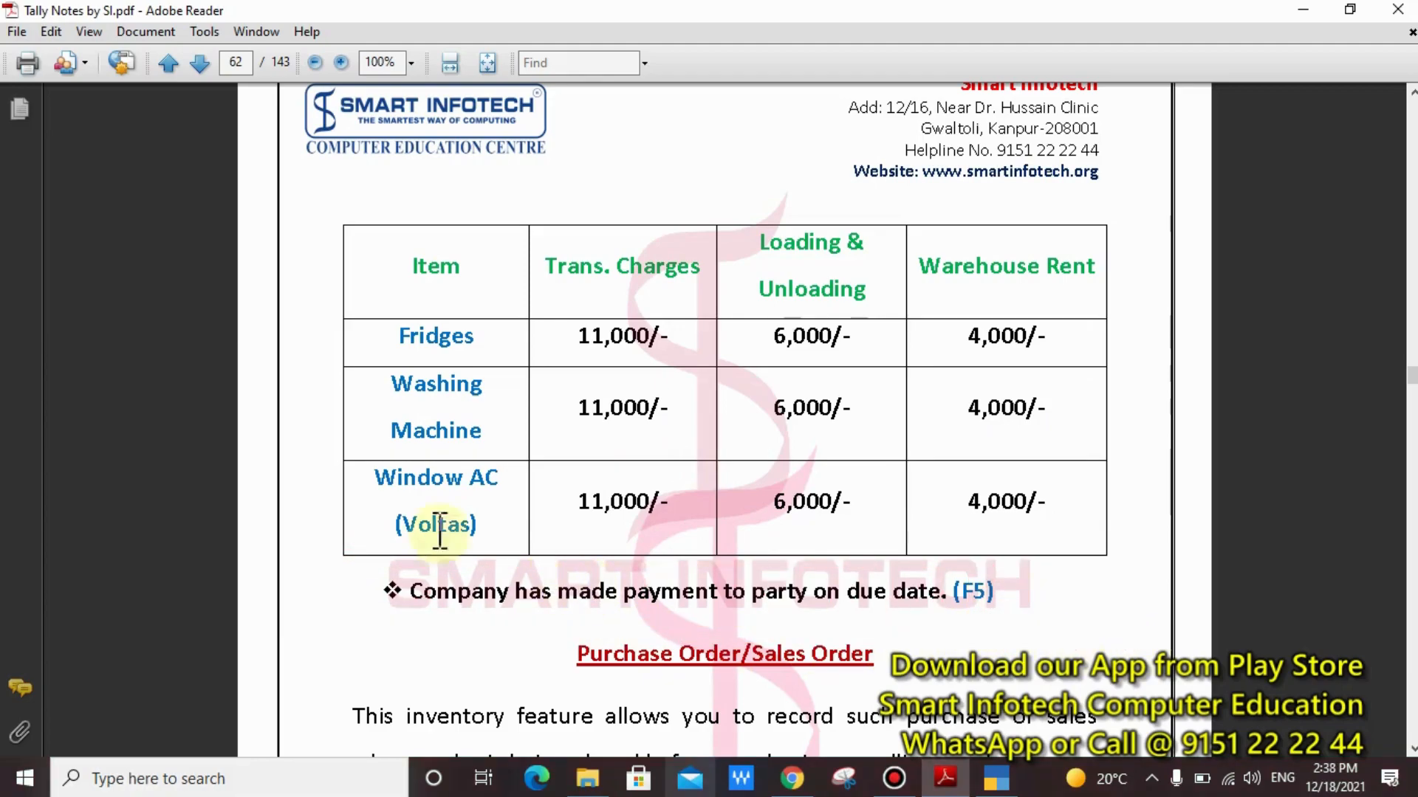
# Return to the assignment on page 61, outline the whole list of item names in the purchase table, and clear the outline
pyautogui.scroll(4, 317, 475)
pyautogui.scroll(10, 317, 469)
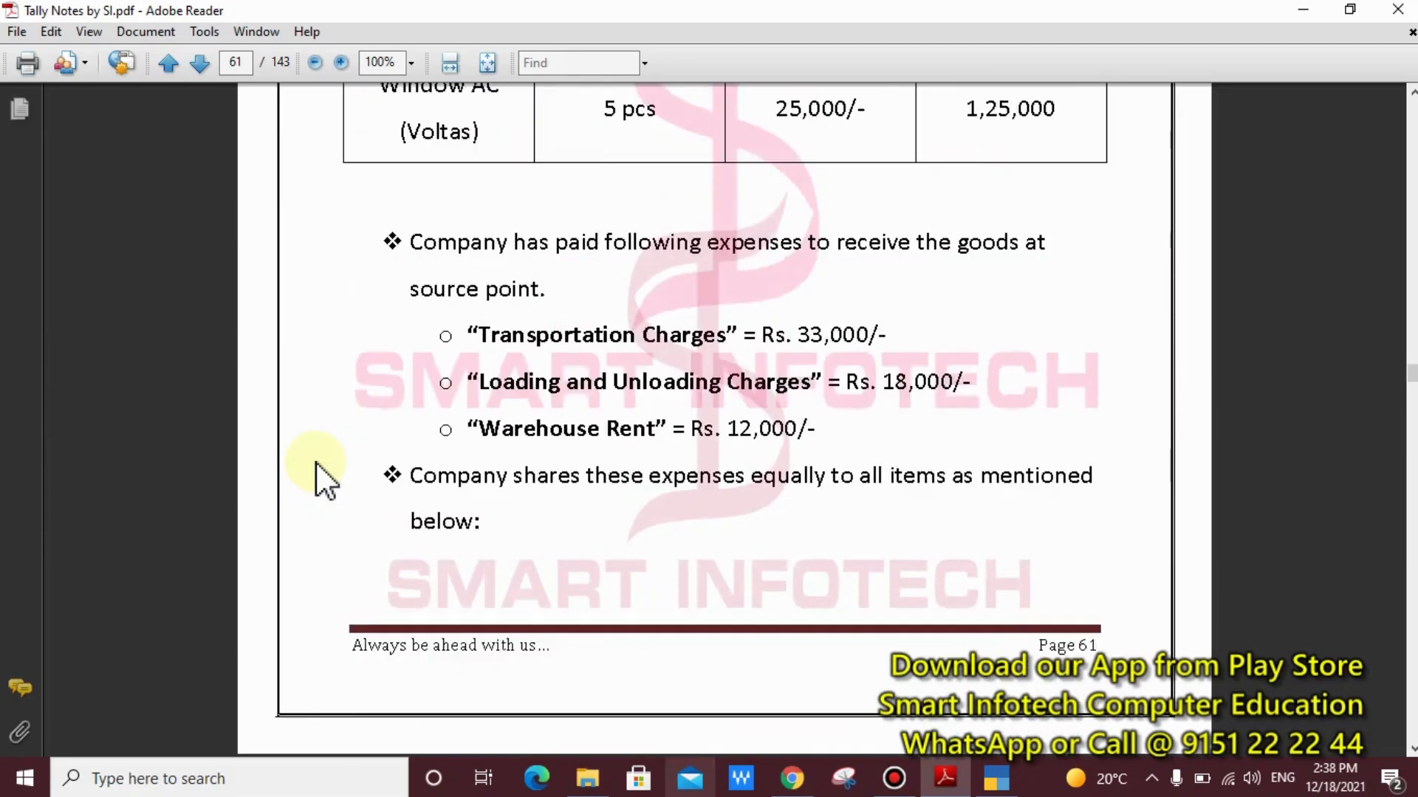
pyautogui.scroll(3, 317, 474)
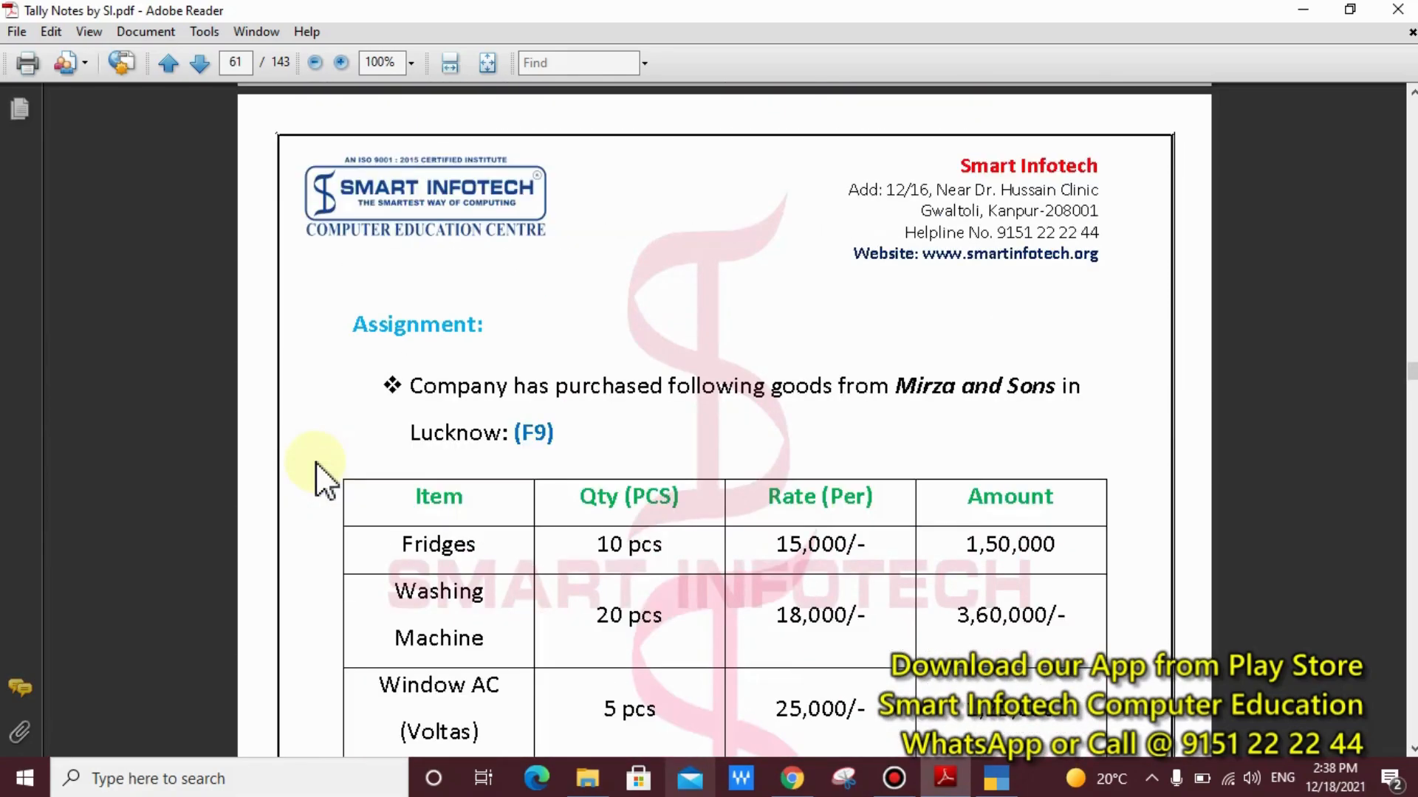
pyautogui.scroll(-2, 316, 480)
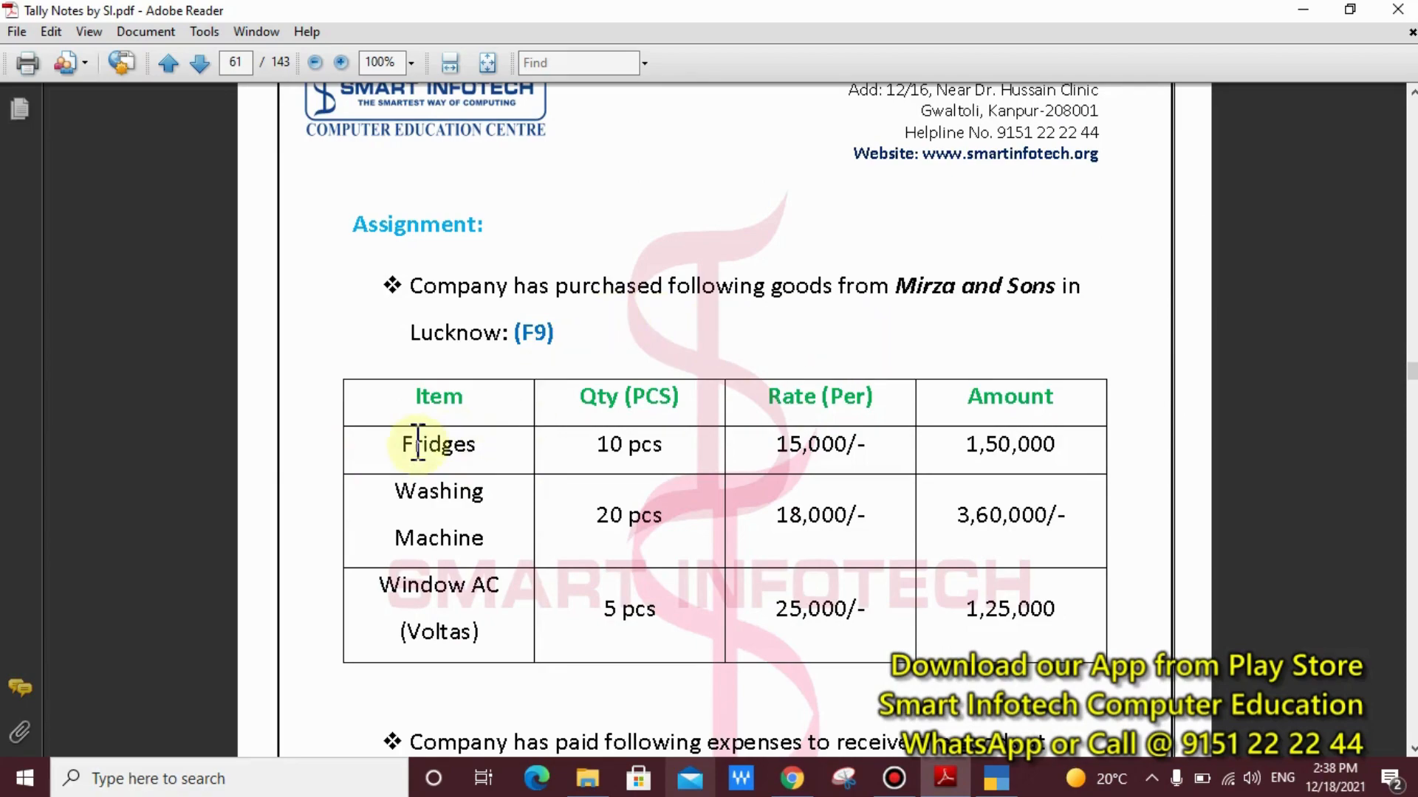
pyautogui.moveTo(363, 413)
pyautogui.mouseDown()
pyautogui.moveTo(481, 650)
pyautogui.moveTo(522, 660)
pyautogui.mouseUp()
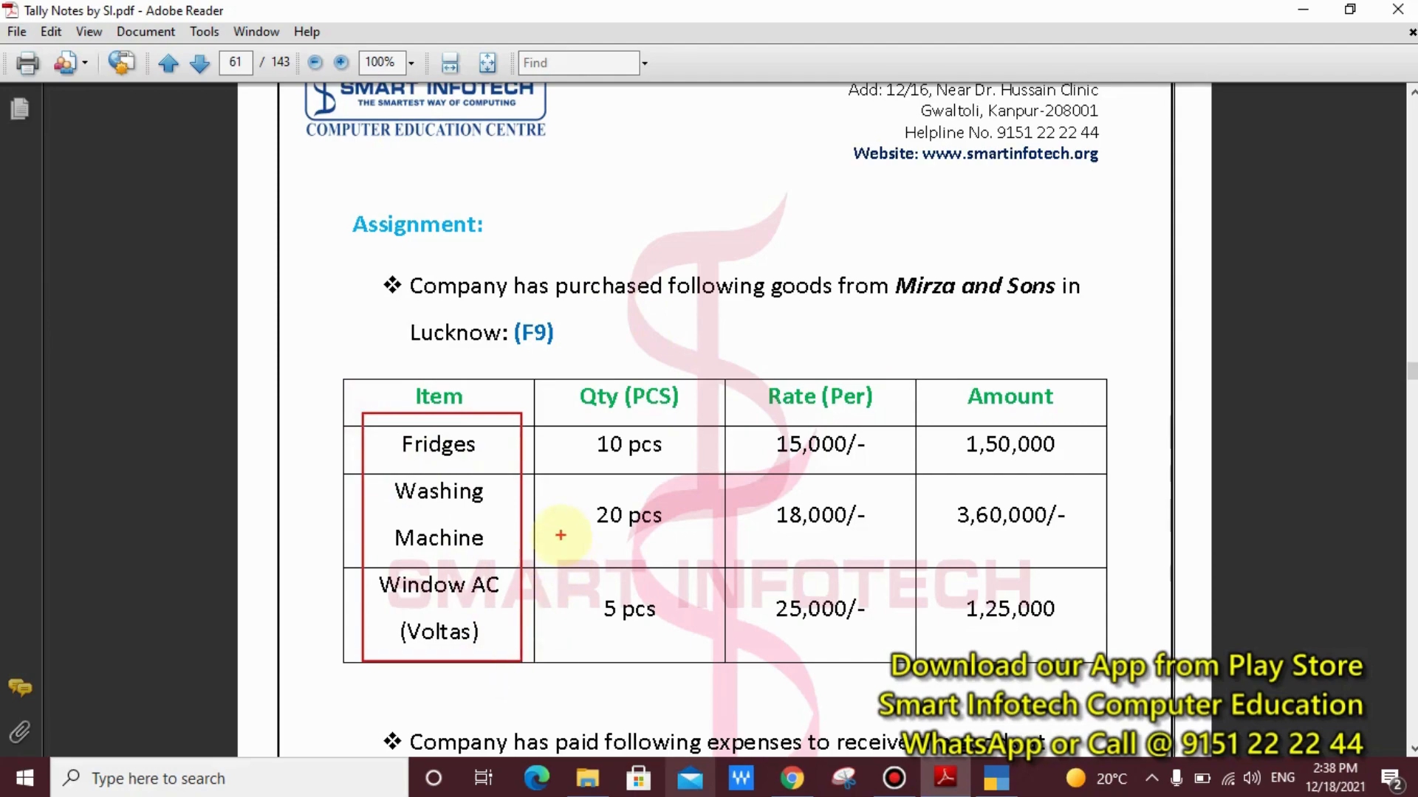
pyautogui.press('Escape')
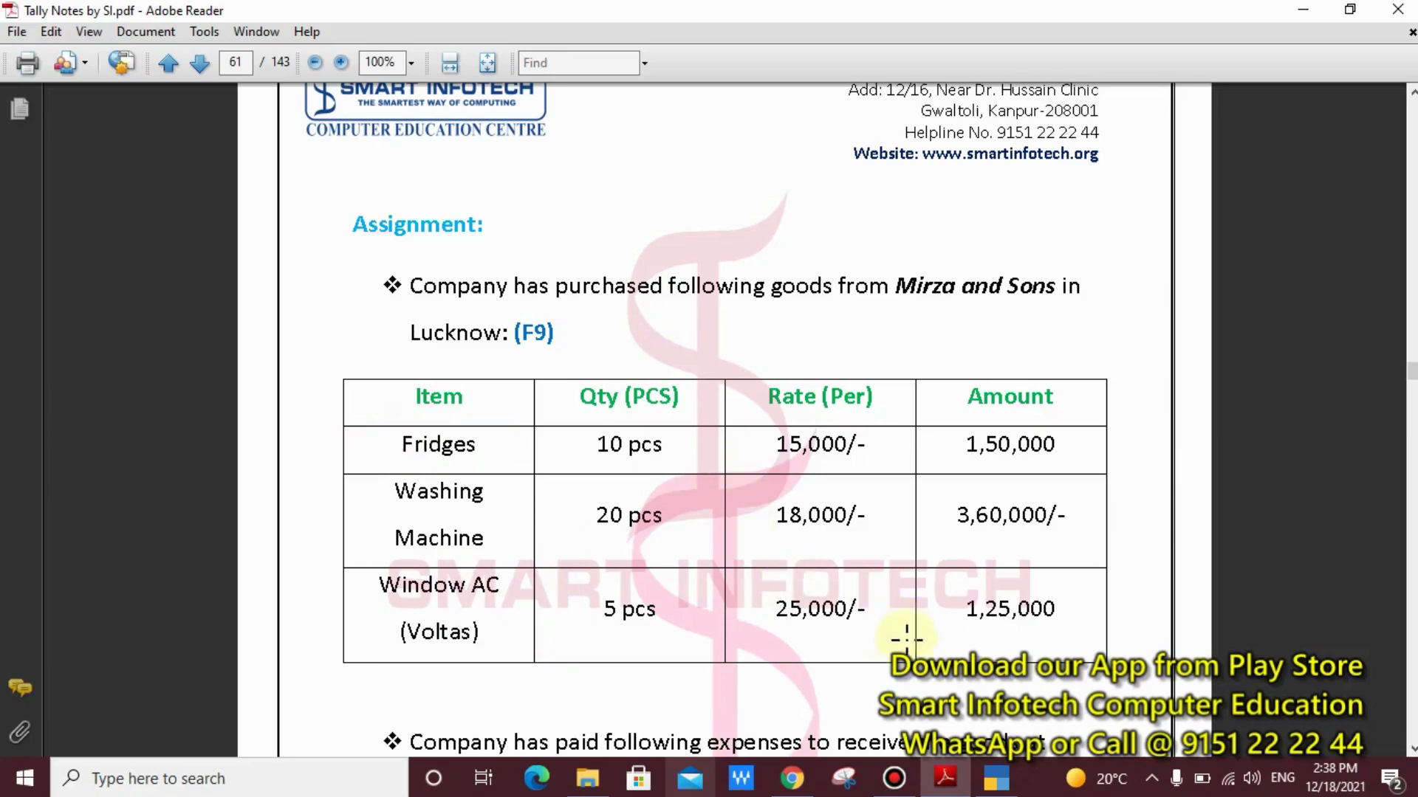
# Switch to TallyPrime and write the on-screen annotation heading "Tally.ERP9" below the company name
pyautogui.click(995, 775)
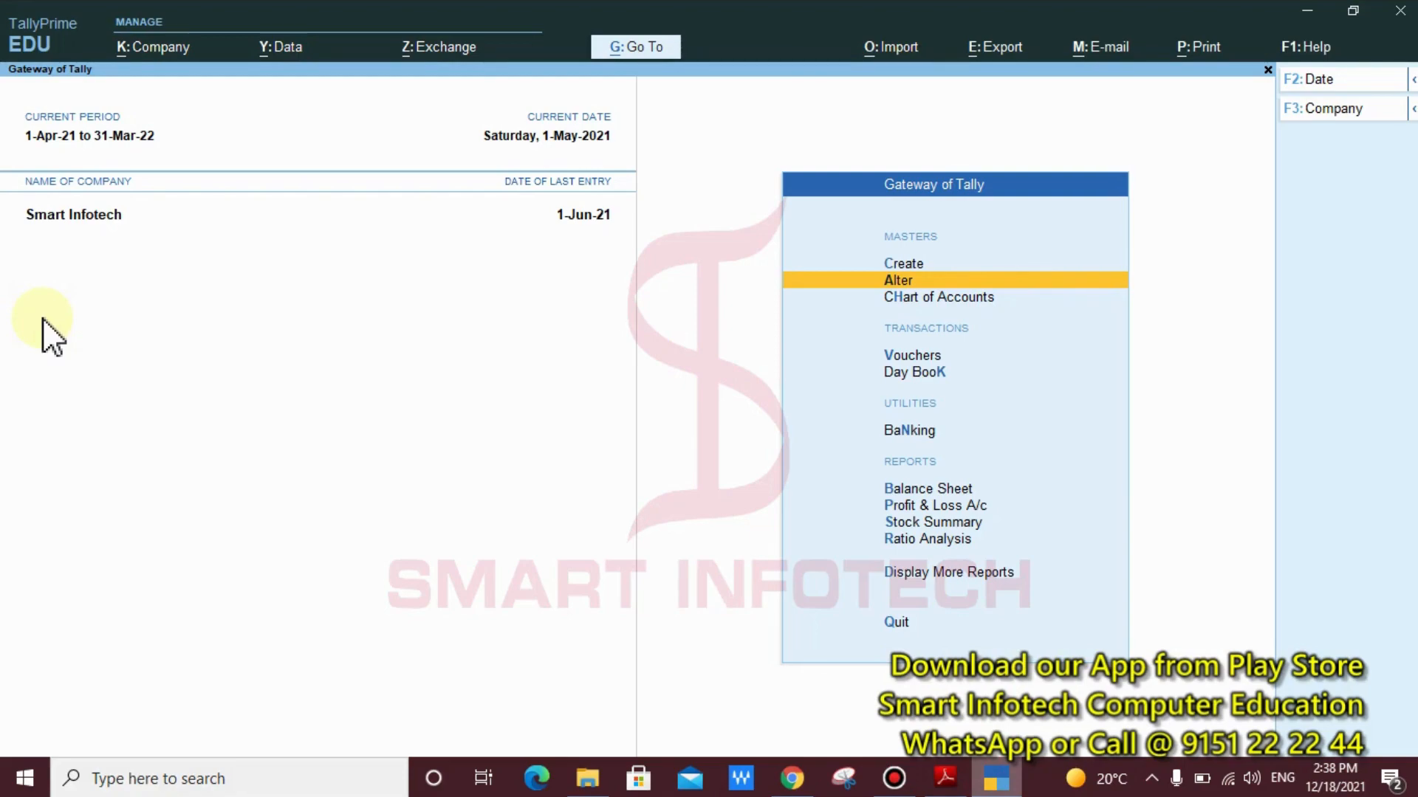
pyautogui.press('ctrl')
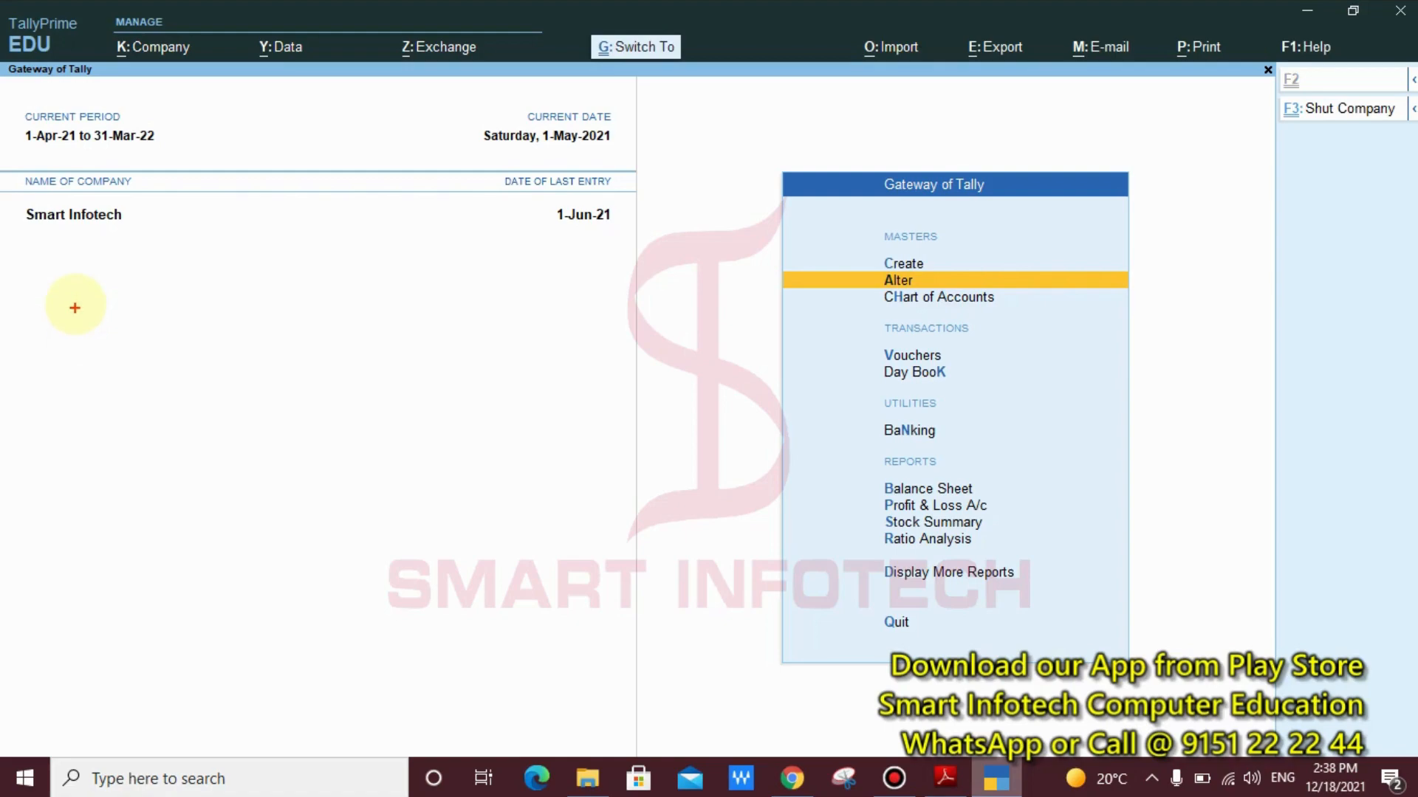
pyautogui.click(74, 293)
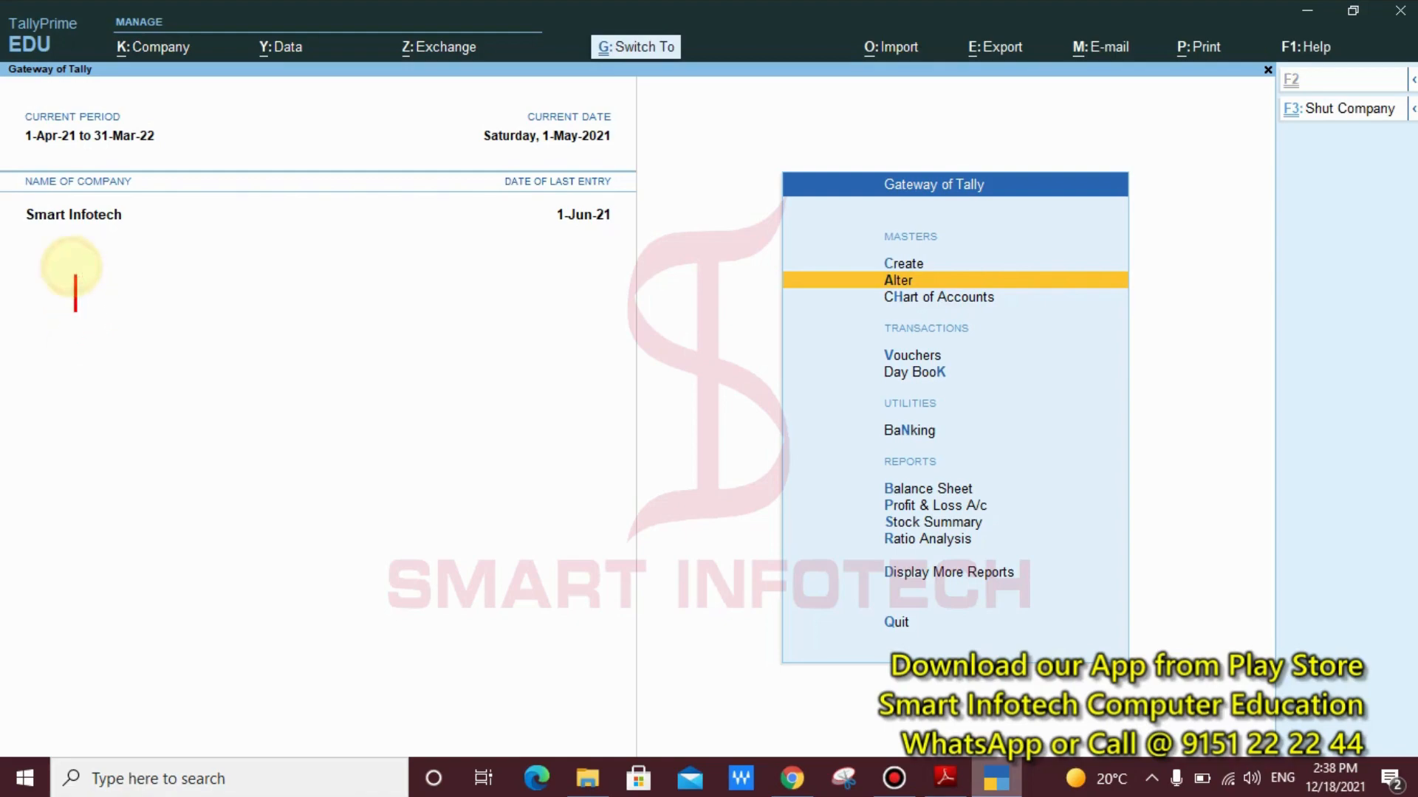
pyautogui.write('Tally')
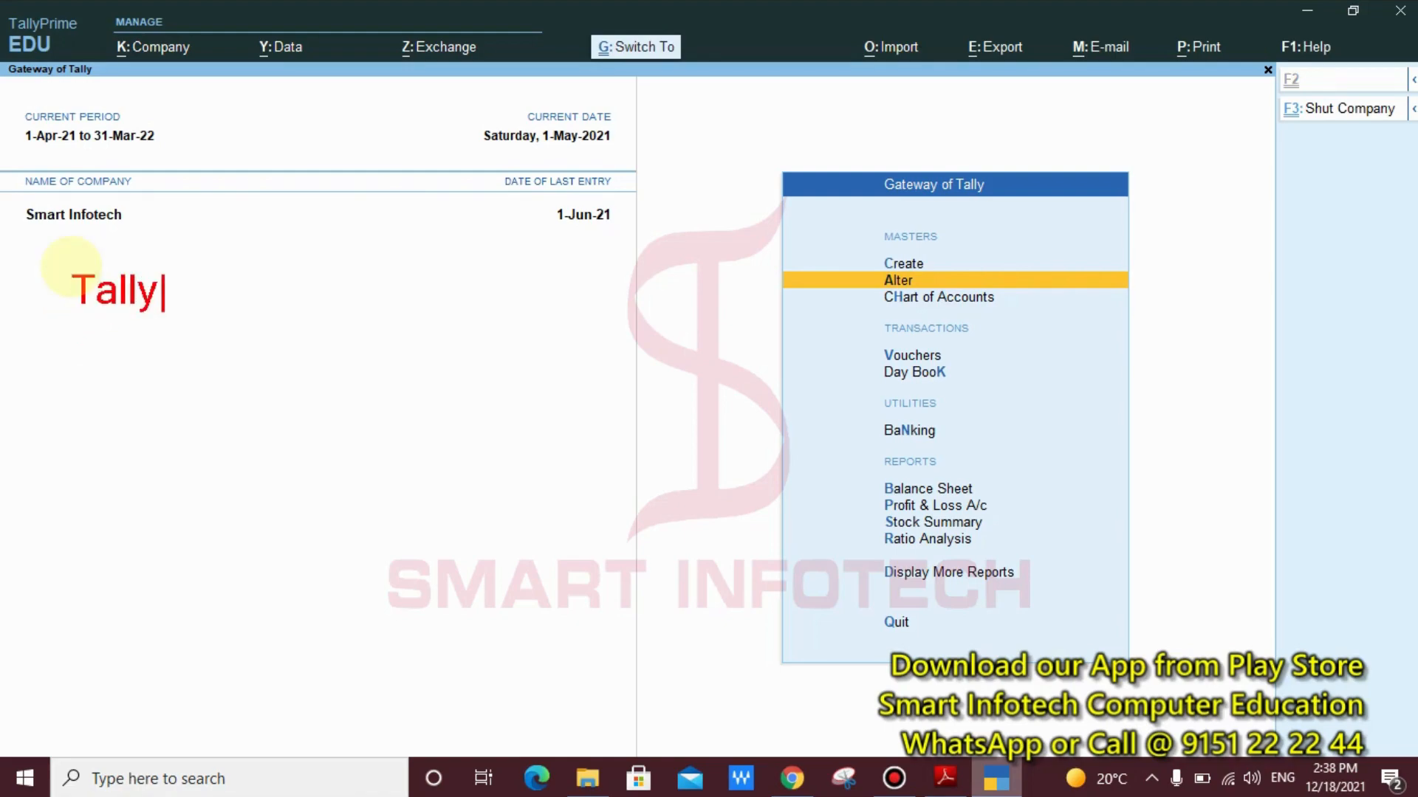
pyautogui.write('.ER')
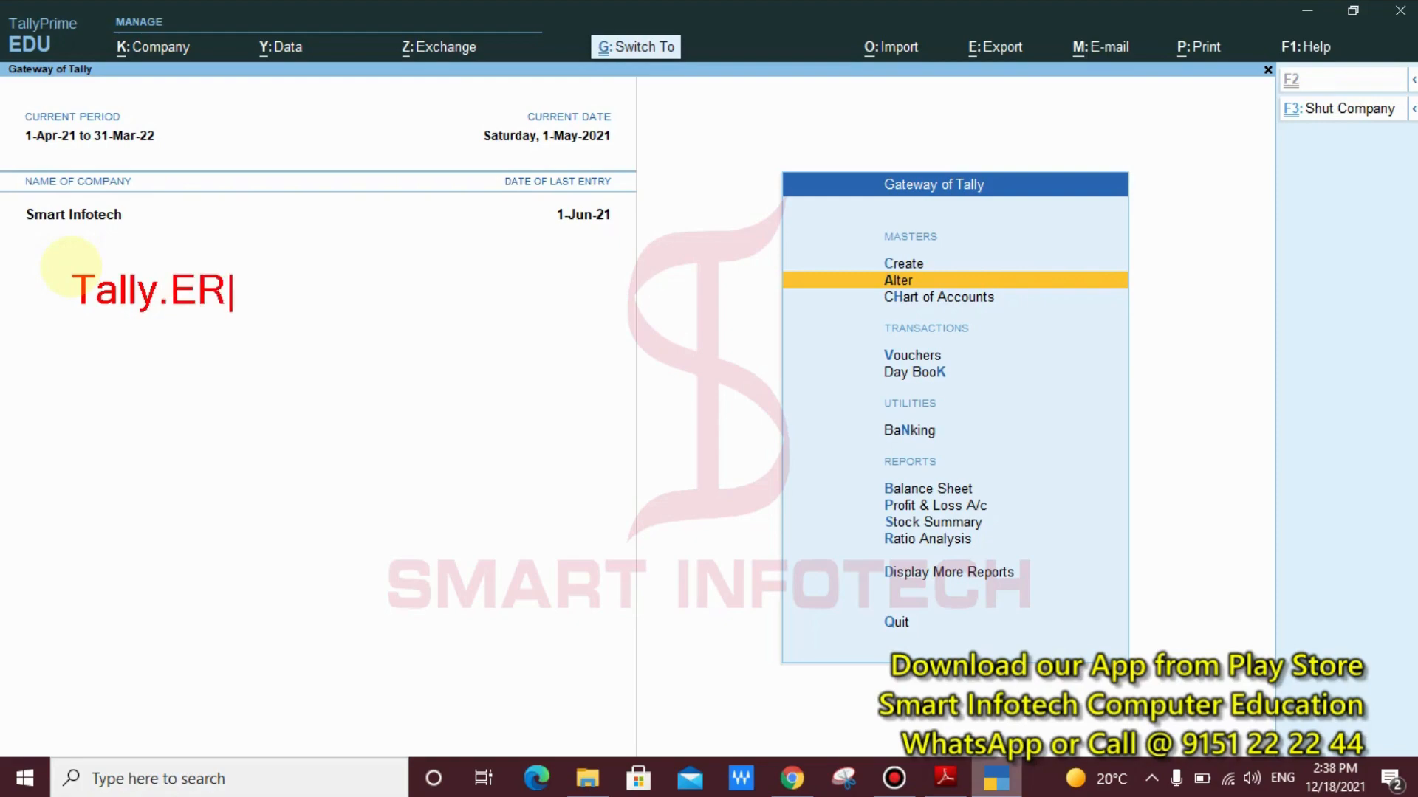
pyautogui.write('P9')
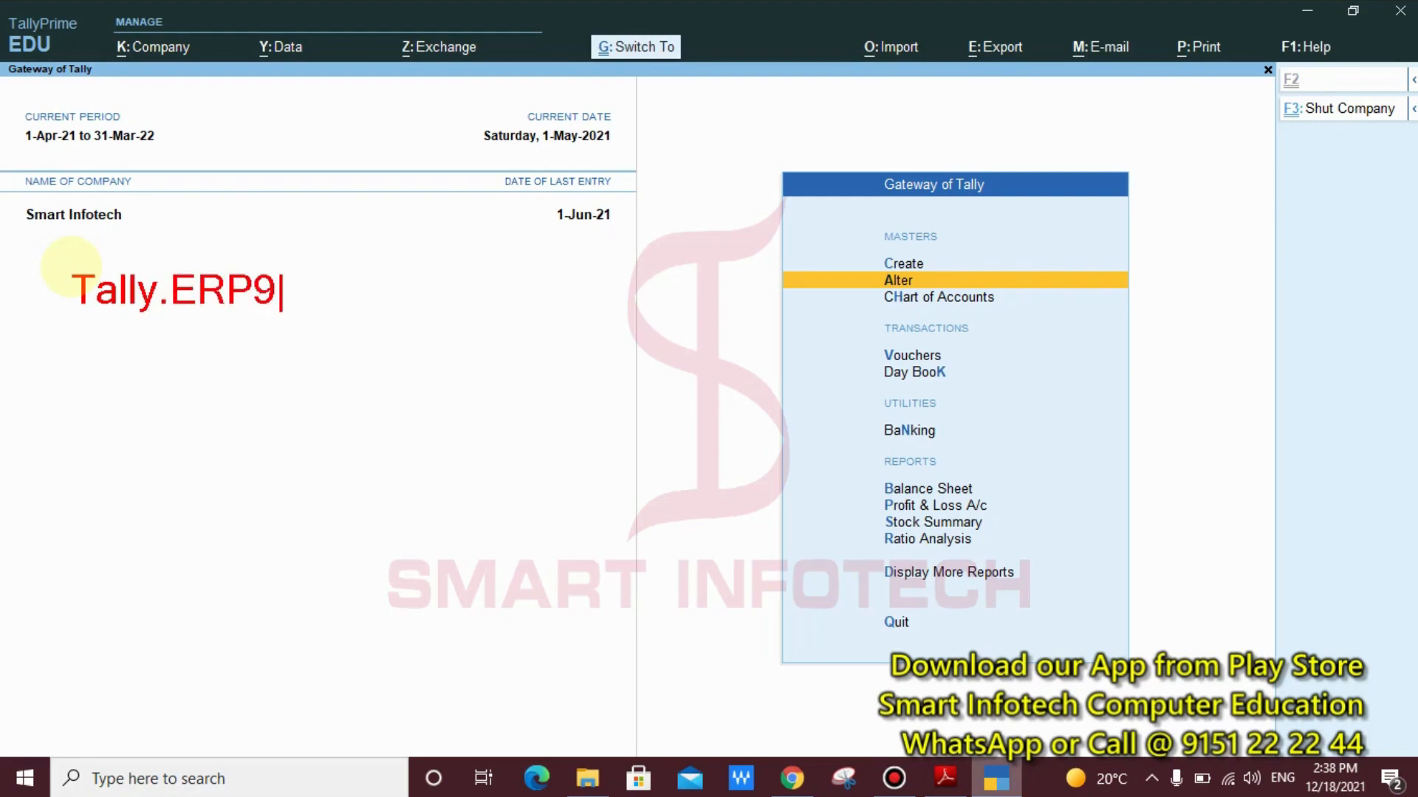
# Write the annotation line "GOT >> F11 >> Inventory Features >>" below the Tally.ERP9 heading
pyautogui.press('Return')
pyautogui.press('Return')
pyautogui.write('G')
pyautogui.press('BackSpace')
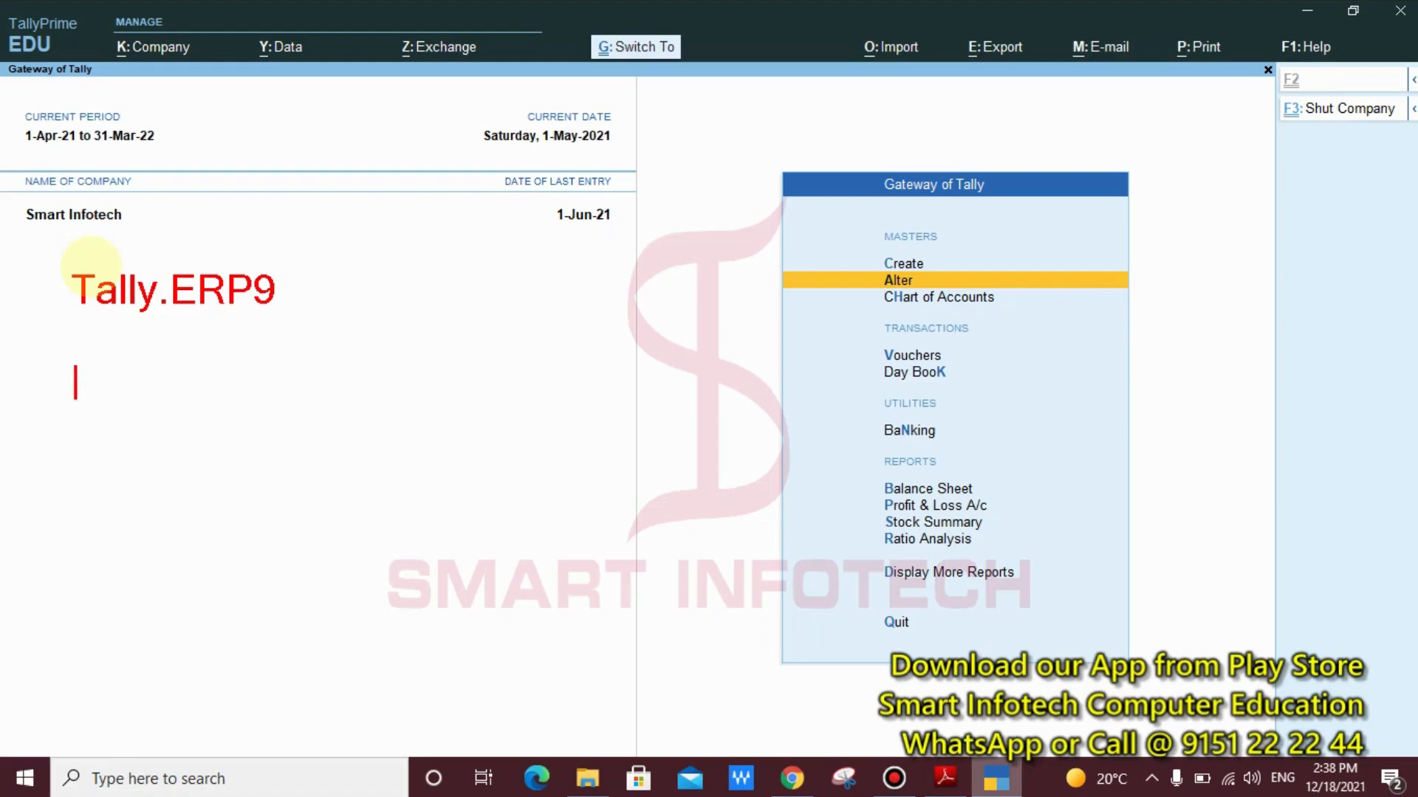
pyautogui.write('GOT')
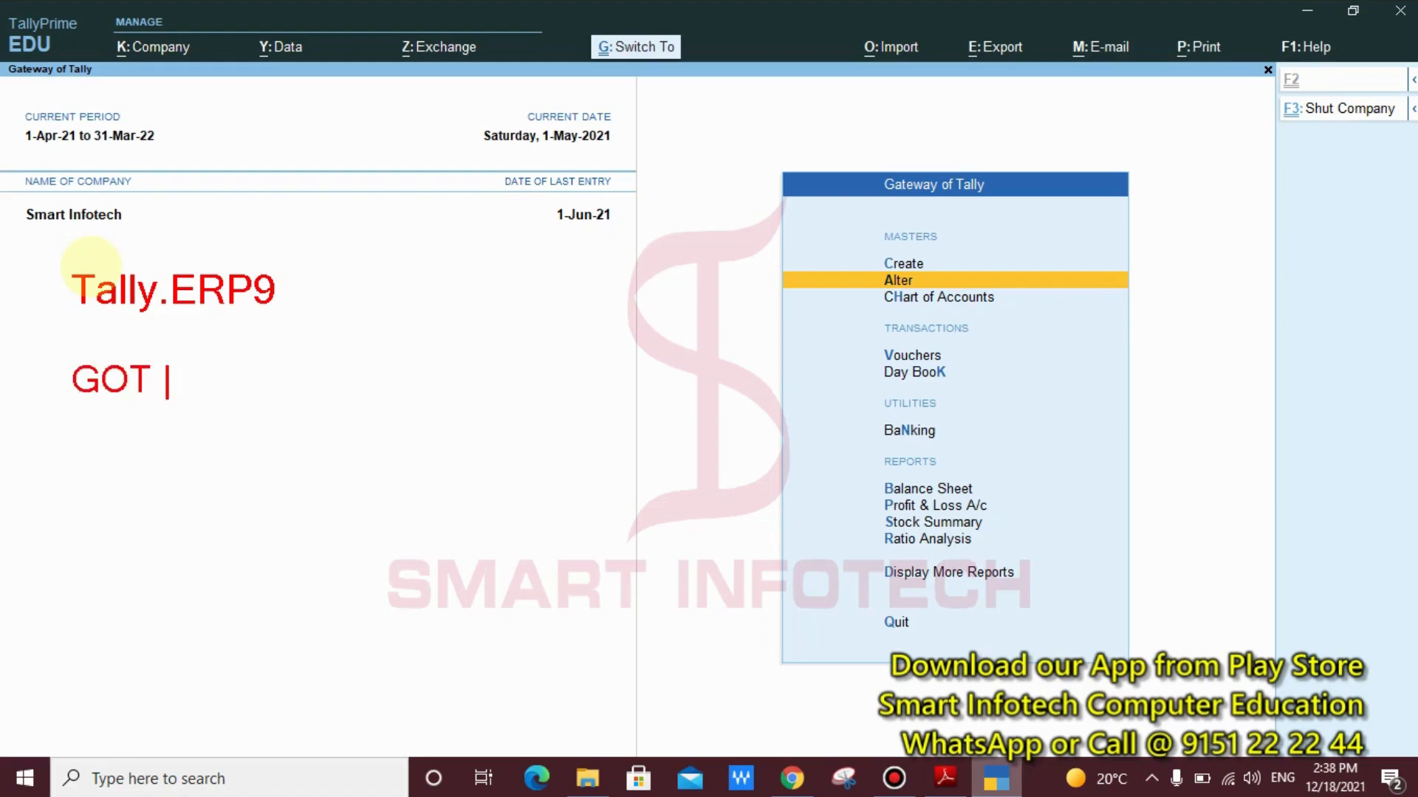
pyautogui.write(' >> F11 >>')
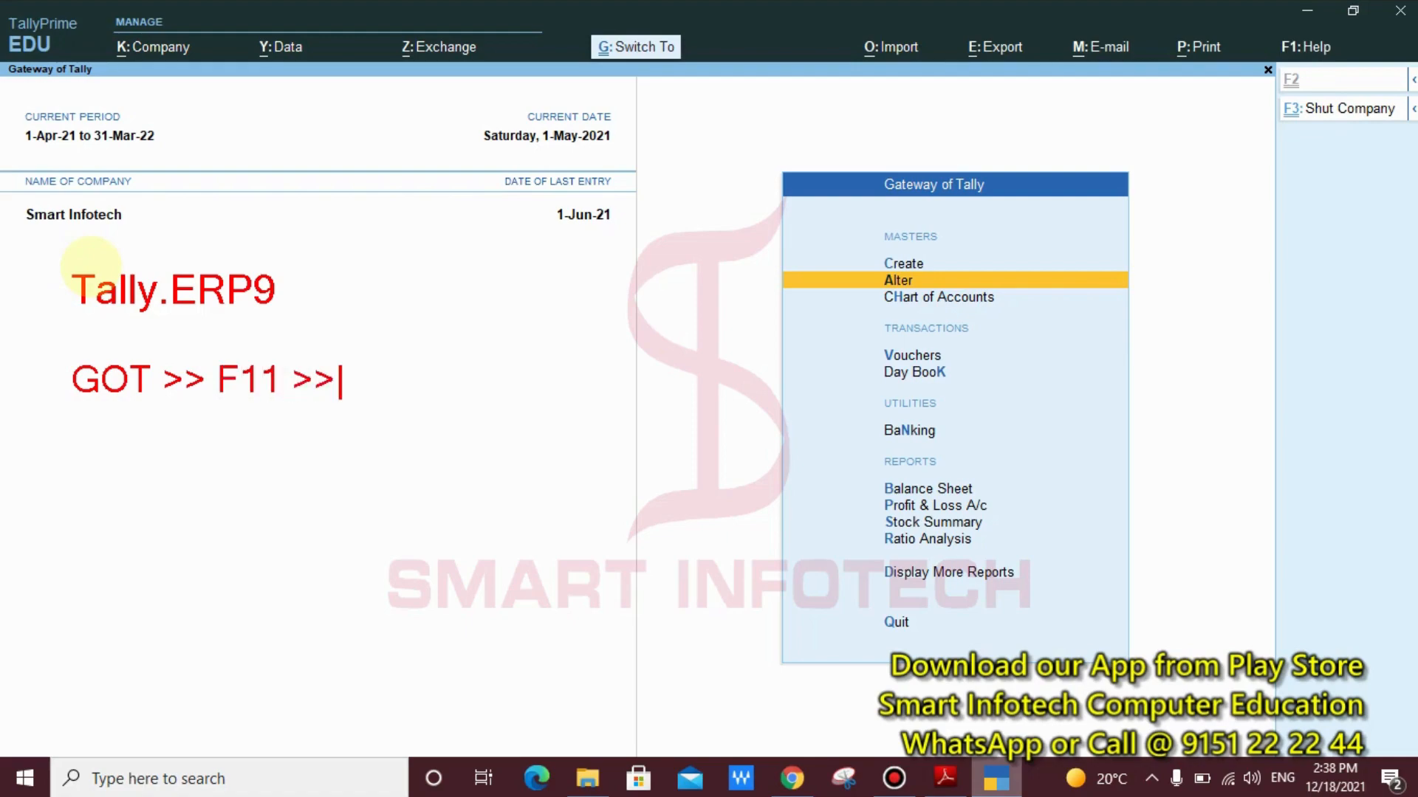
pyautogui.write(' Inve')
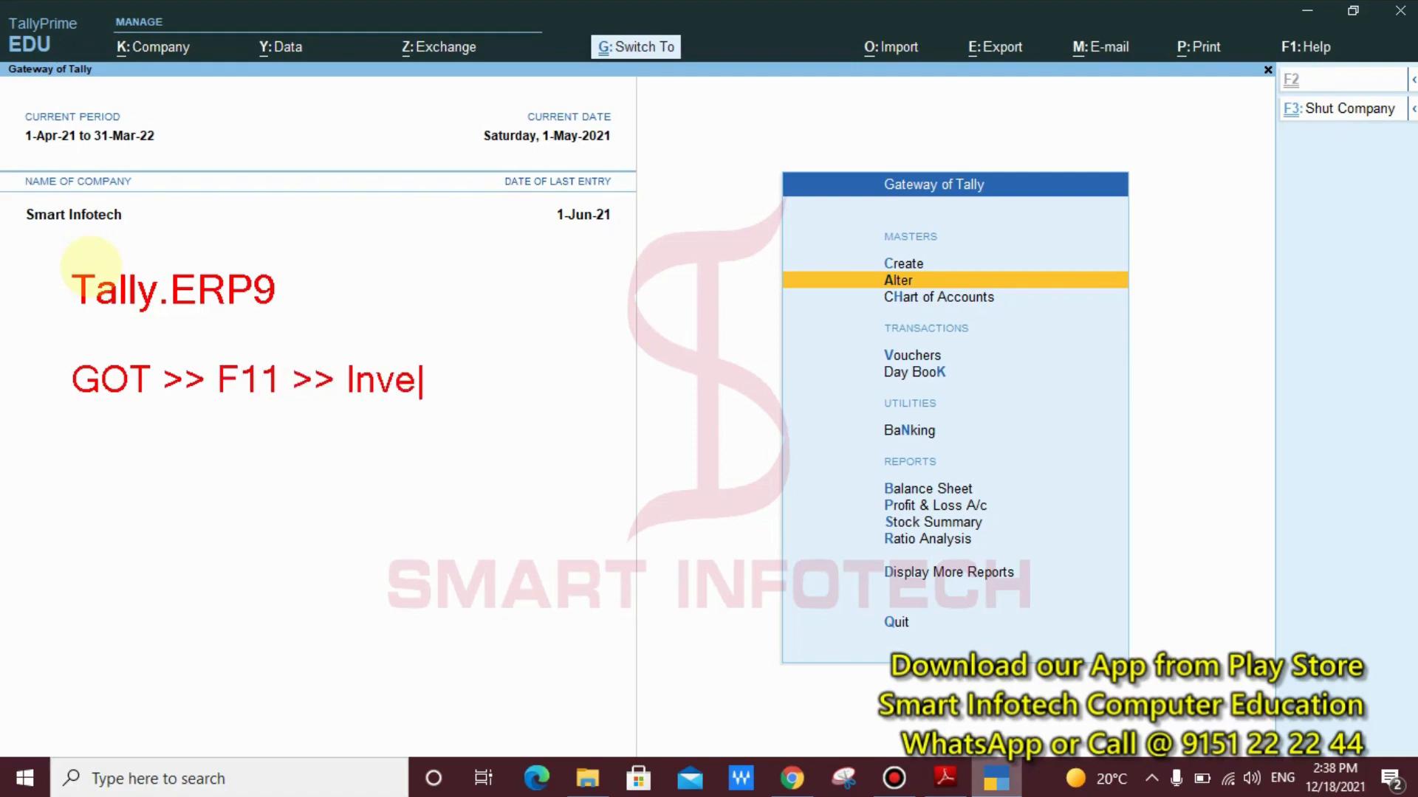
pyautogui.write('ntory ')
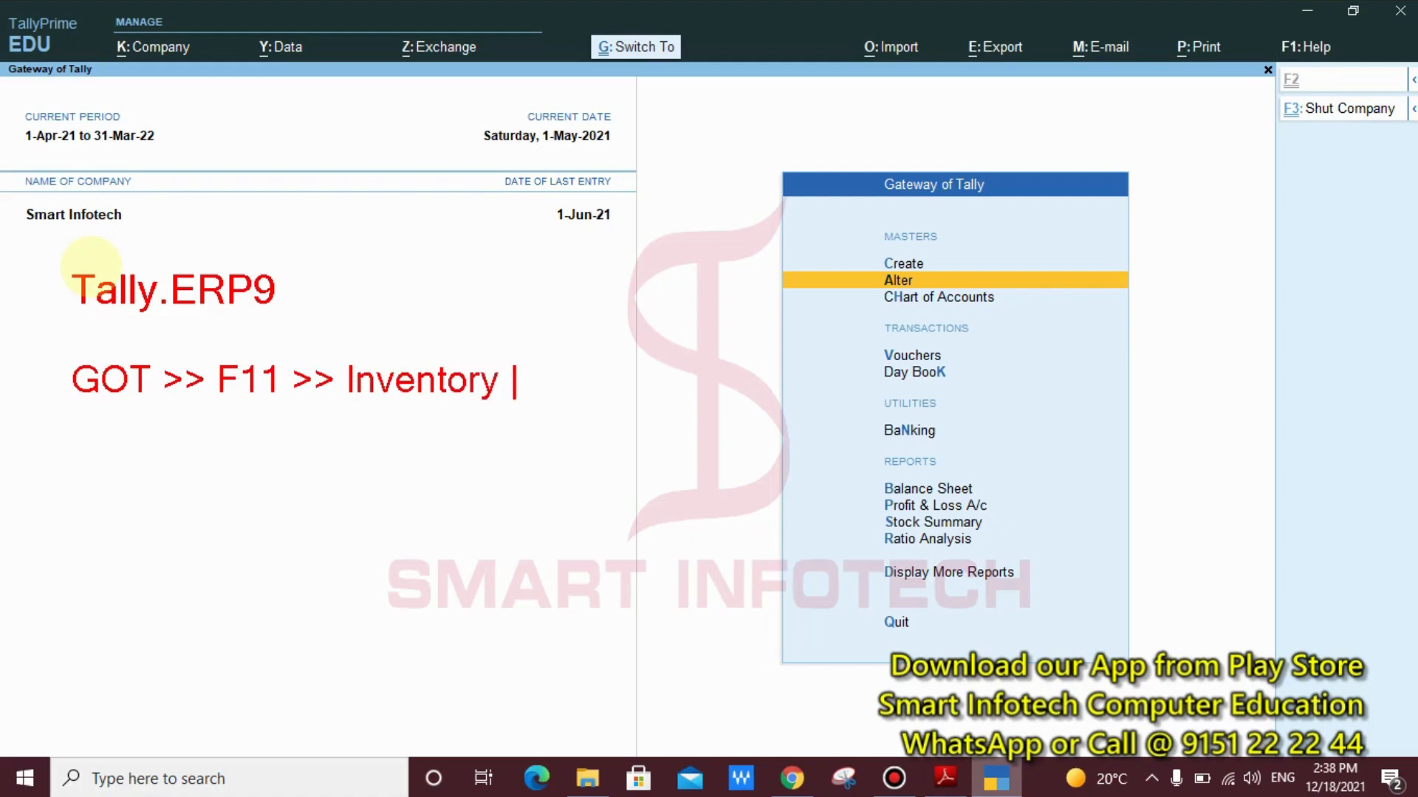
pyautogui.write('Featur')
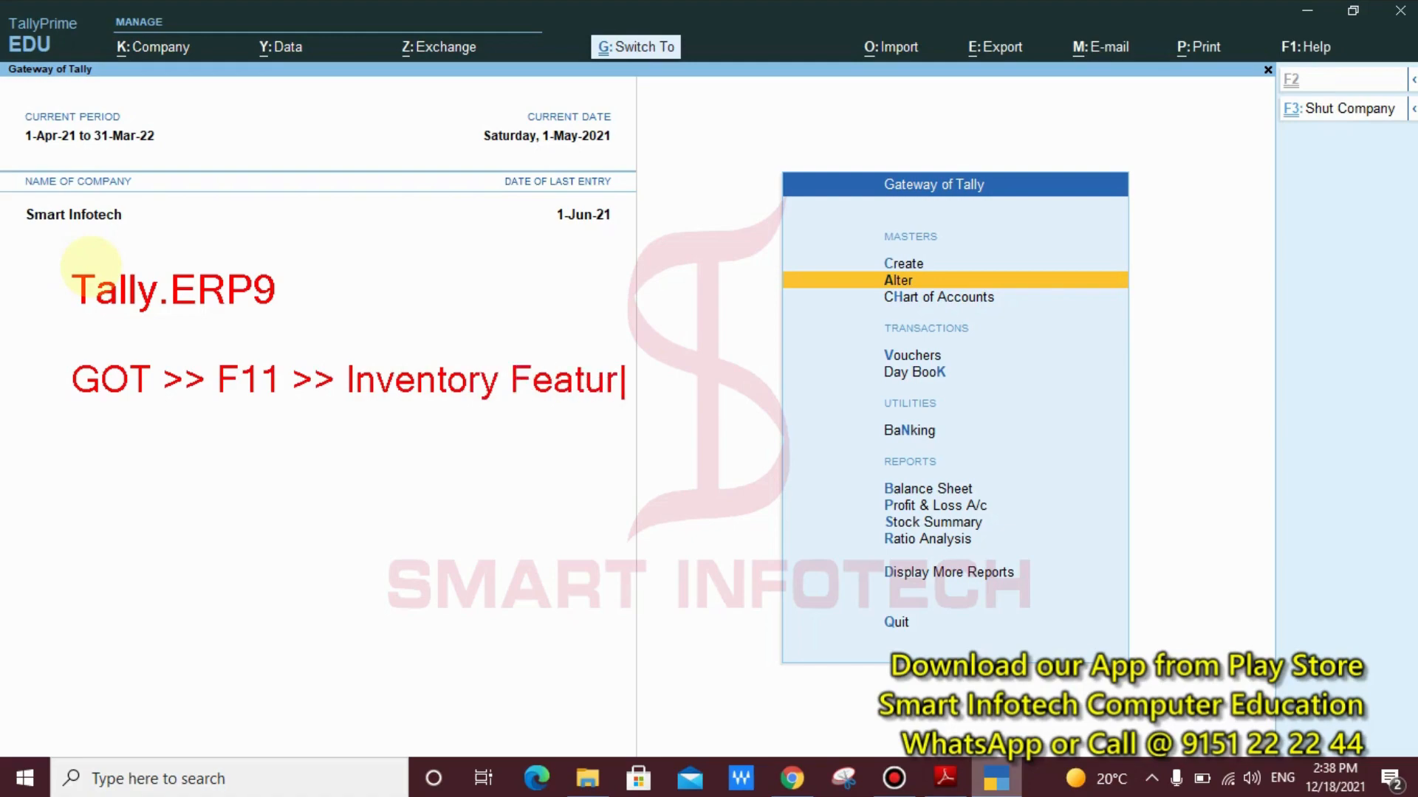
pyautogui.write('es')
pyautogui.write(' >> ')
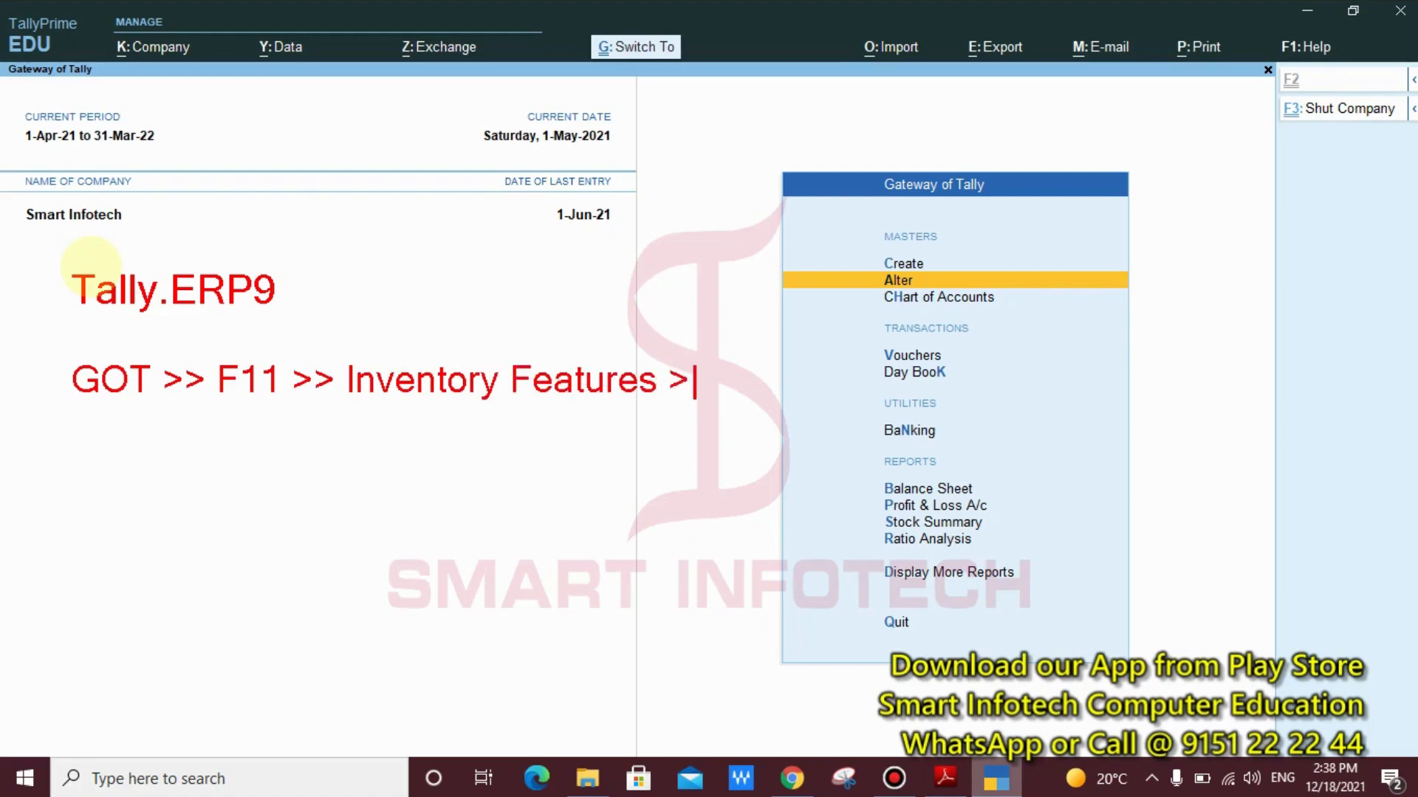
pyautogui.write('"Track')
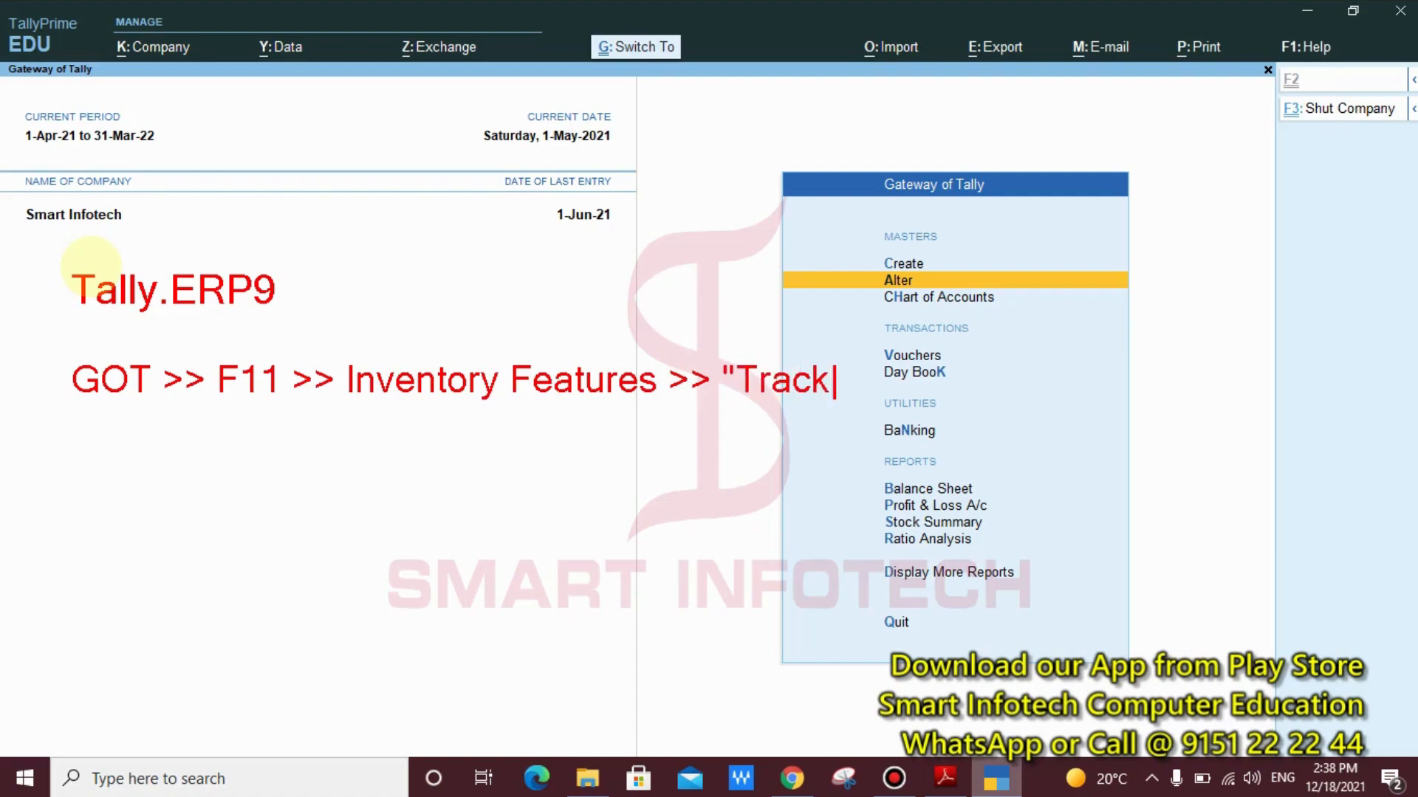
pyautogui.write(' Add')
# Extend the Tally.ERP9 path line with "Track Additional Cost of Purchase "Yes"", opening it with a quotation mark
pyautogui.write('itio')
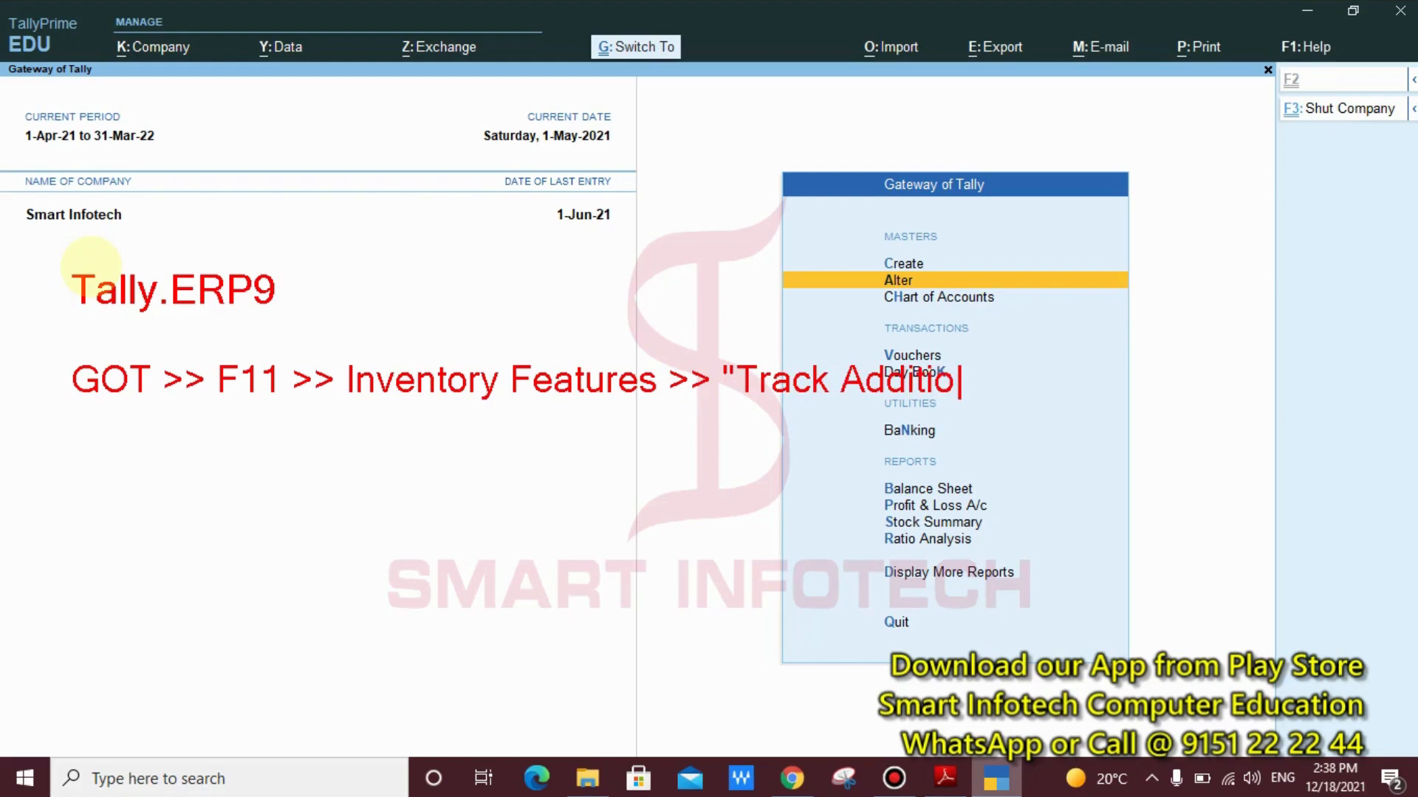
pyautogui.write('nal C')
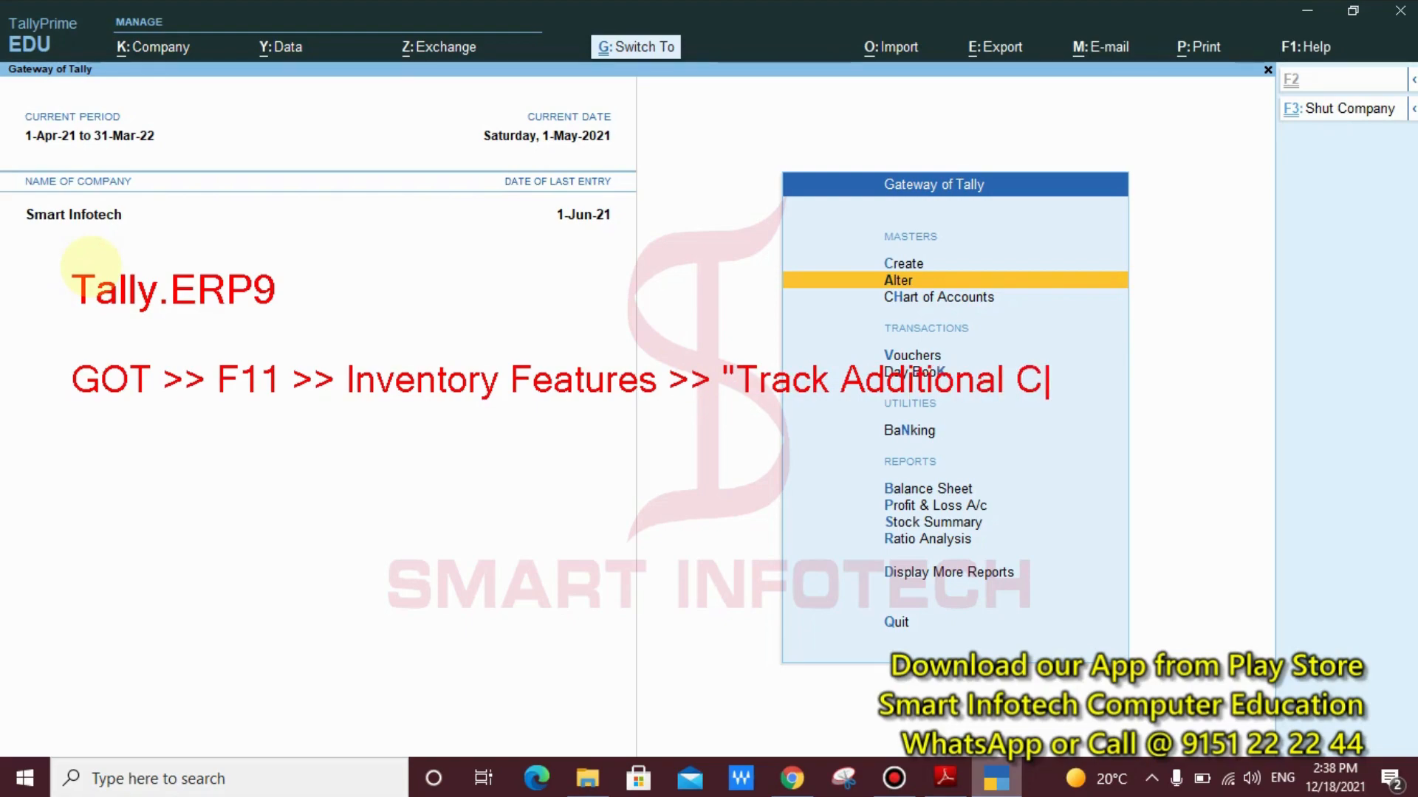
pyautogui.write('ost of ')
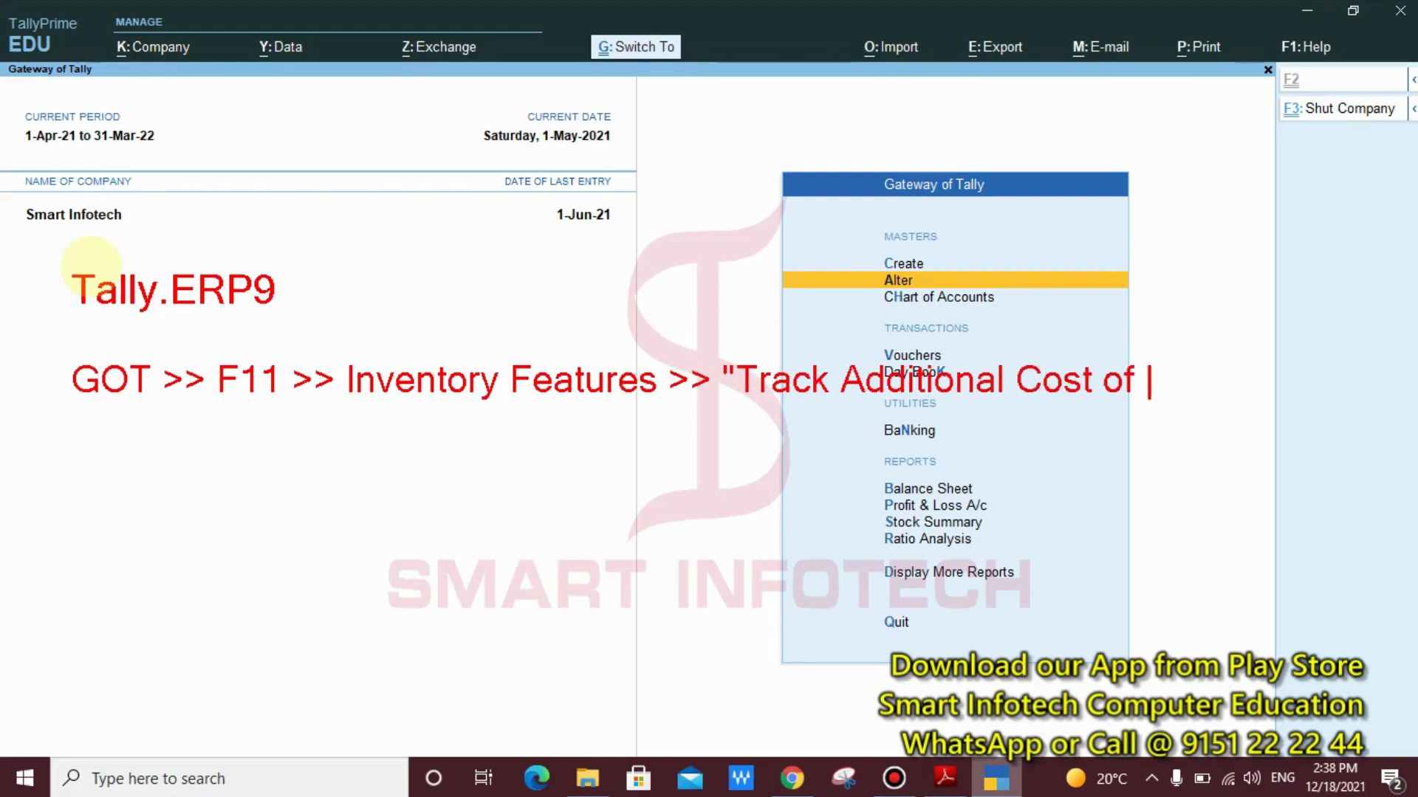
pyautogui.write('Purchase ')
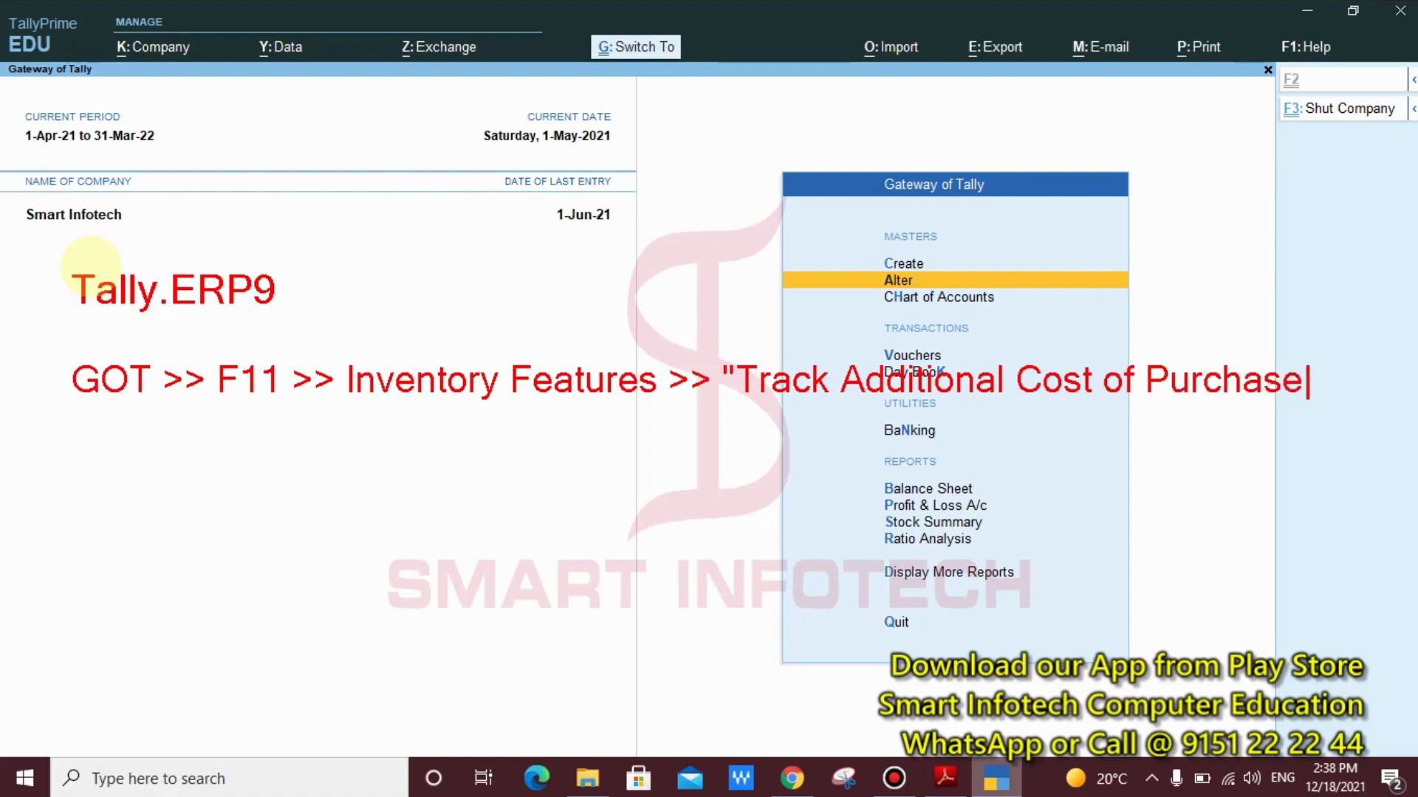
pyautogui.write('"Yes"')
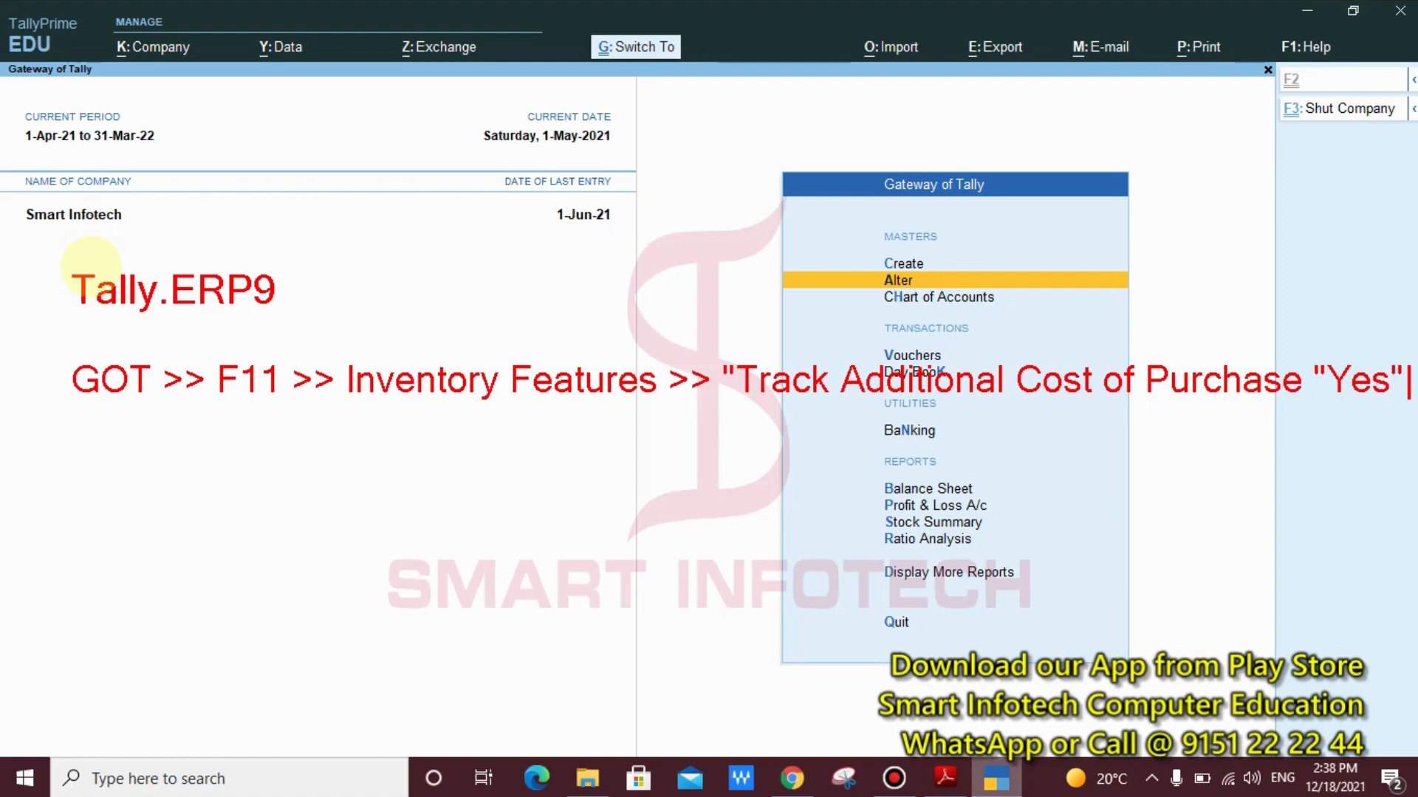
# Add the annotation heading "TallyPrime:" below the Tally.ERP9 path, leaving a blank line between them
pyautogui.press('Return')
pyautogui.press('Return')
pyautogui.write('Tally')
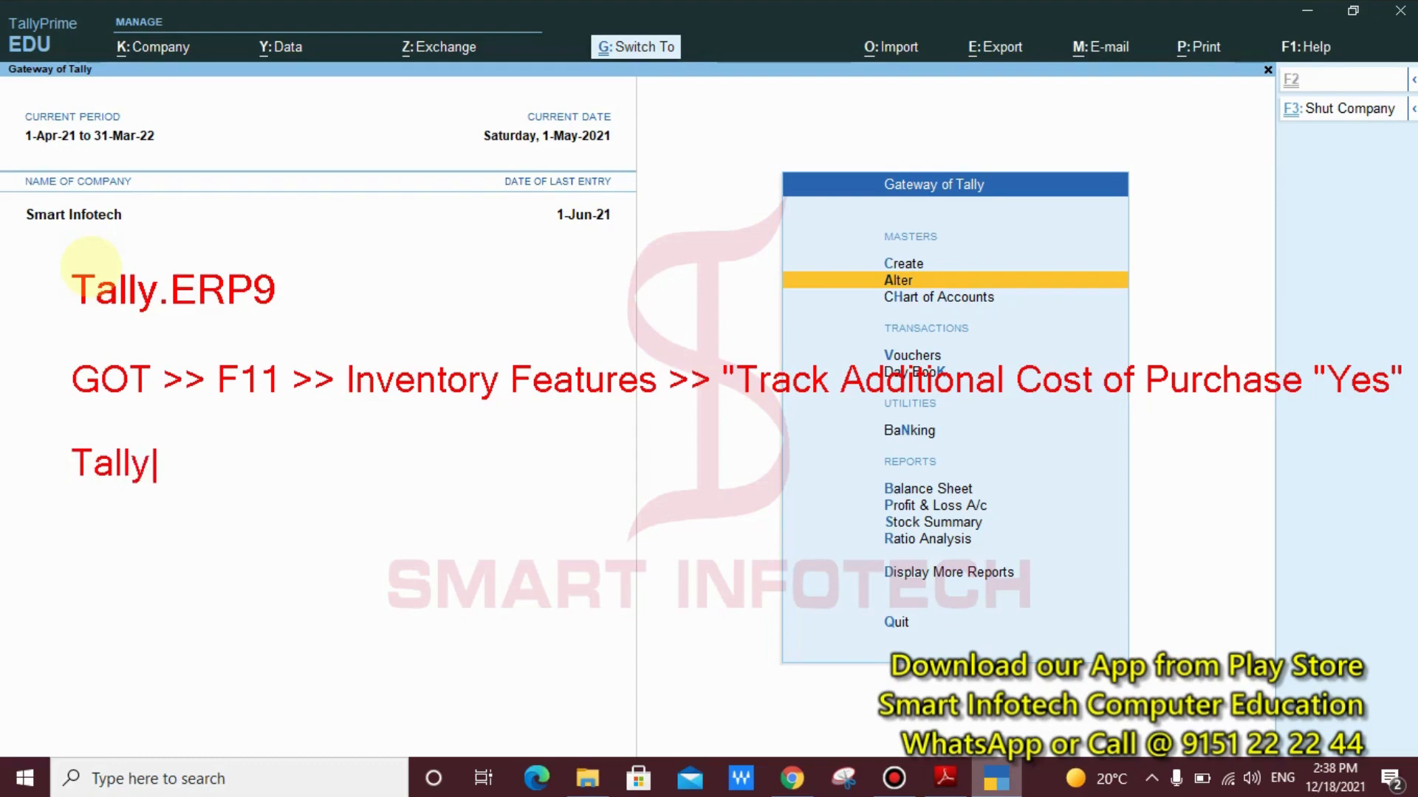
pyautogui.write('Prime')
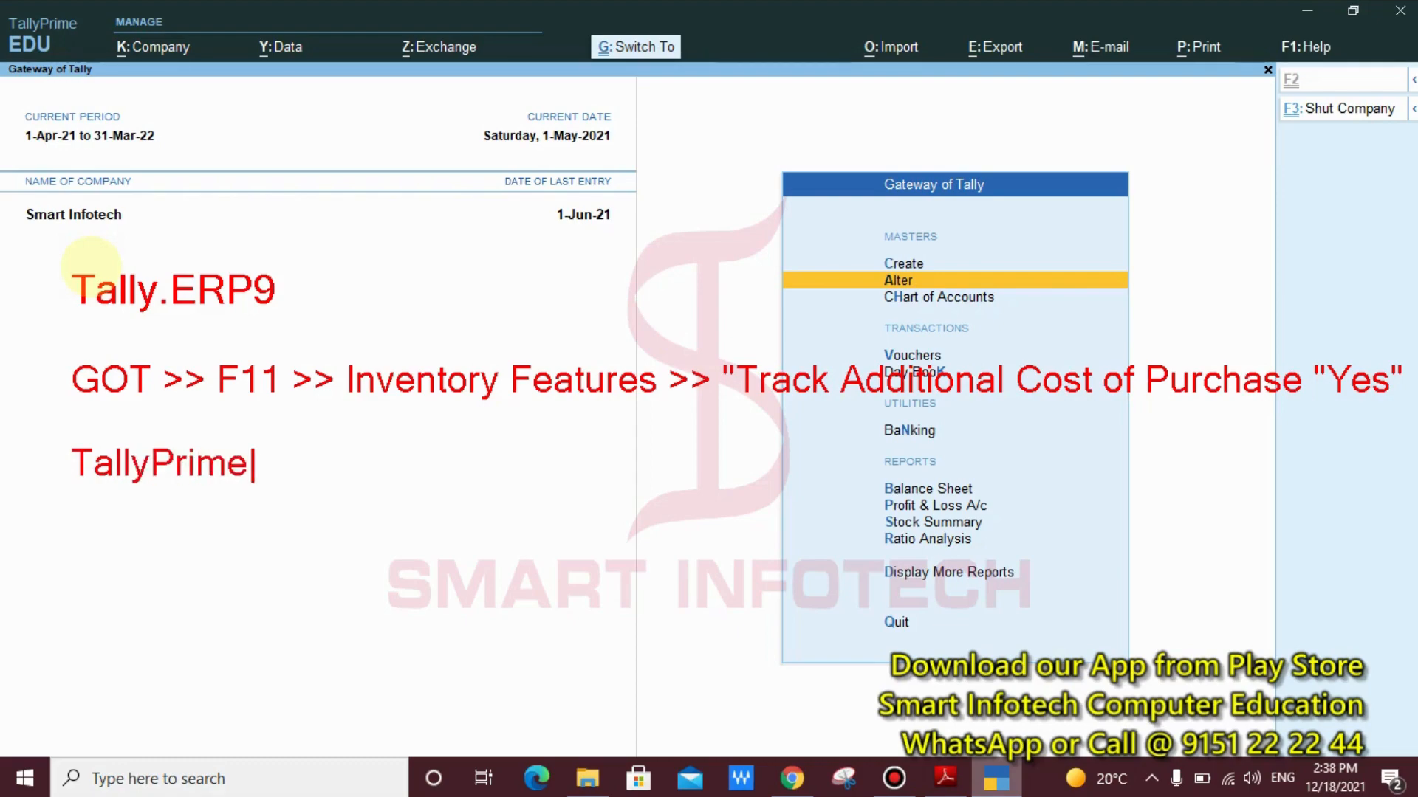
pyautogui.write(':')
# Write the annotation line "GOT >> Alter >> Purchase" below the TallyPrime heading
pyautogui.press('Return')
pyautogui.press('Return')
pyautogui.write('GOT >>')
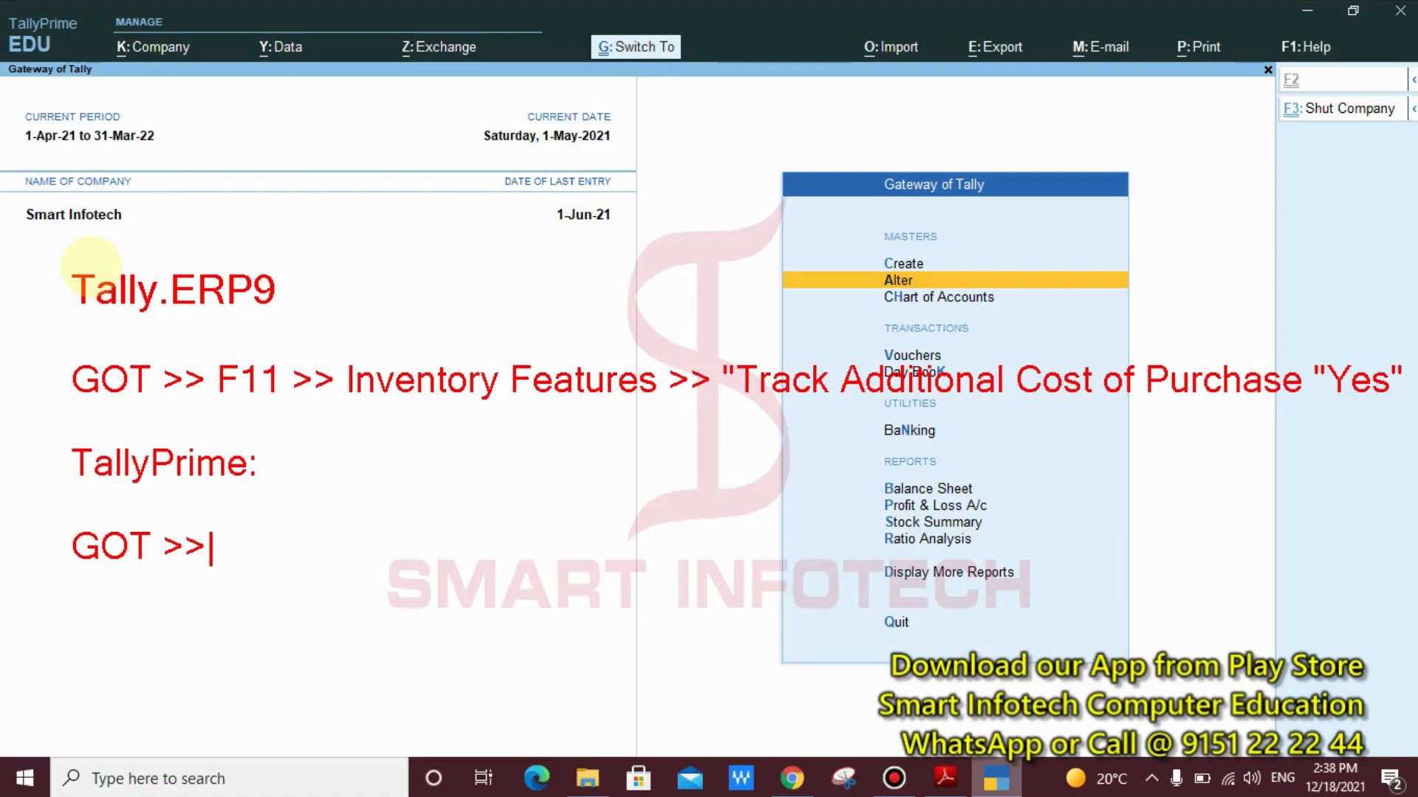
pyautogui.write(' Alter ')
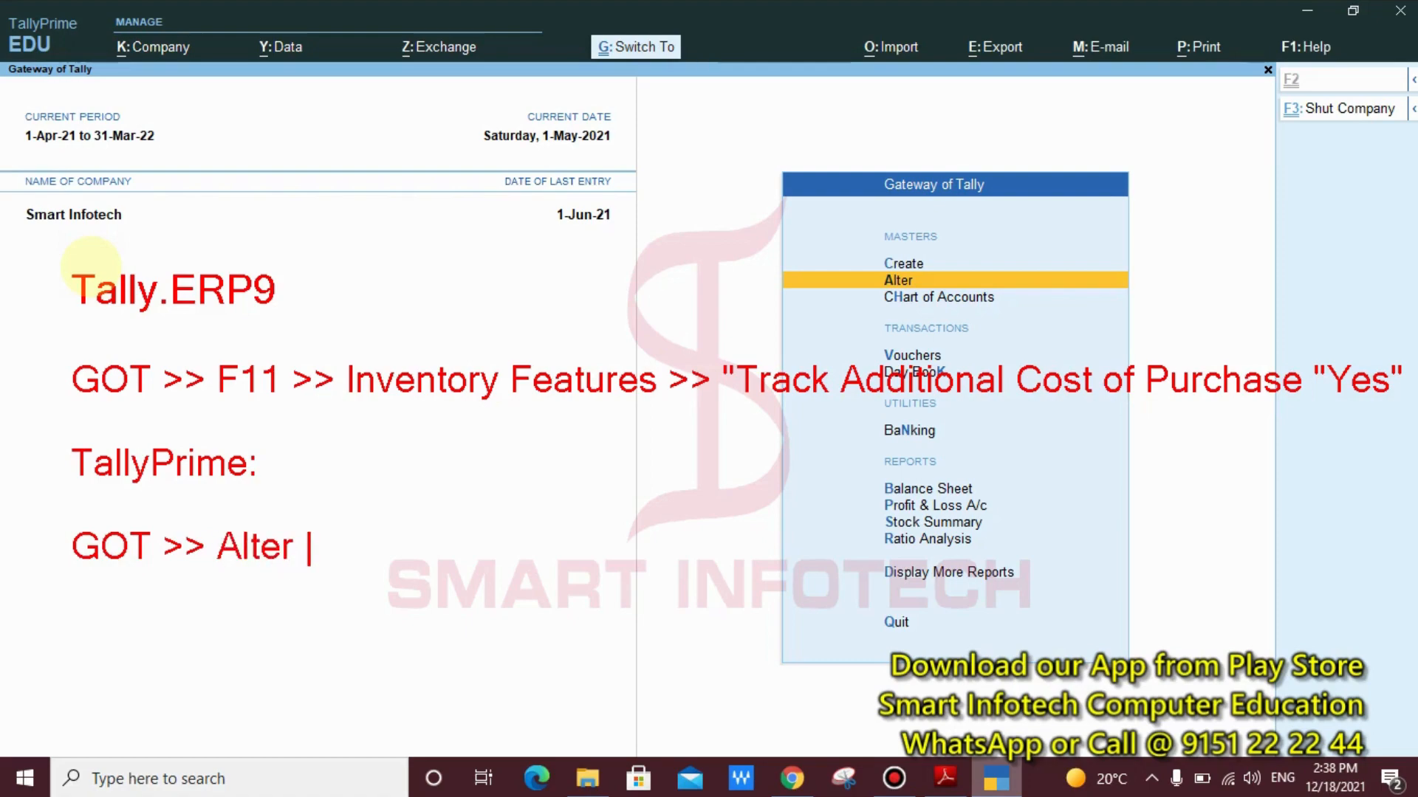
pyautogui.write('>> ')
pyautogui.write('Purch')
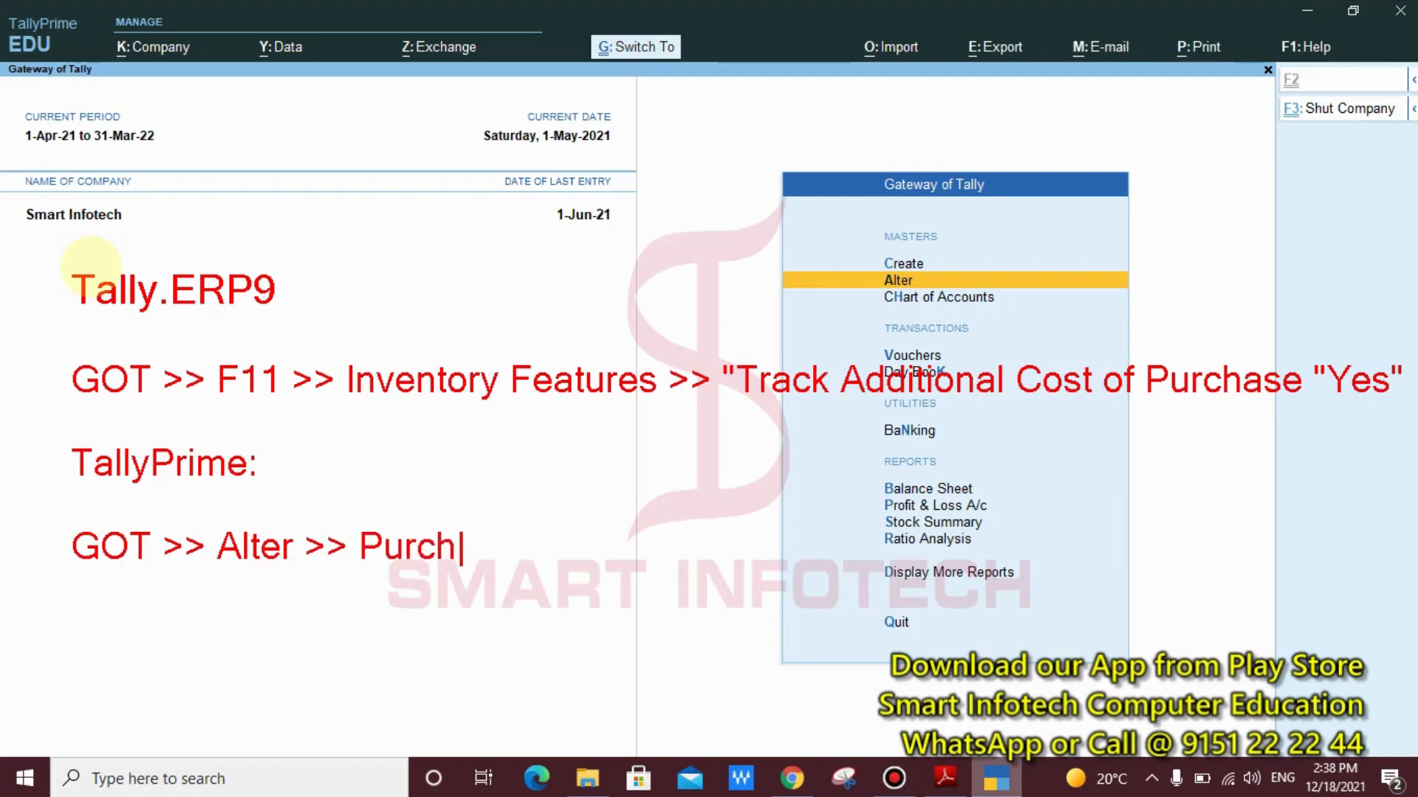
pyautogui.write('ase')
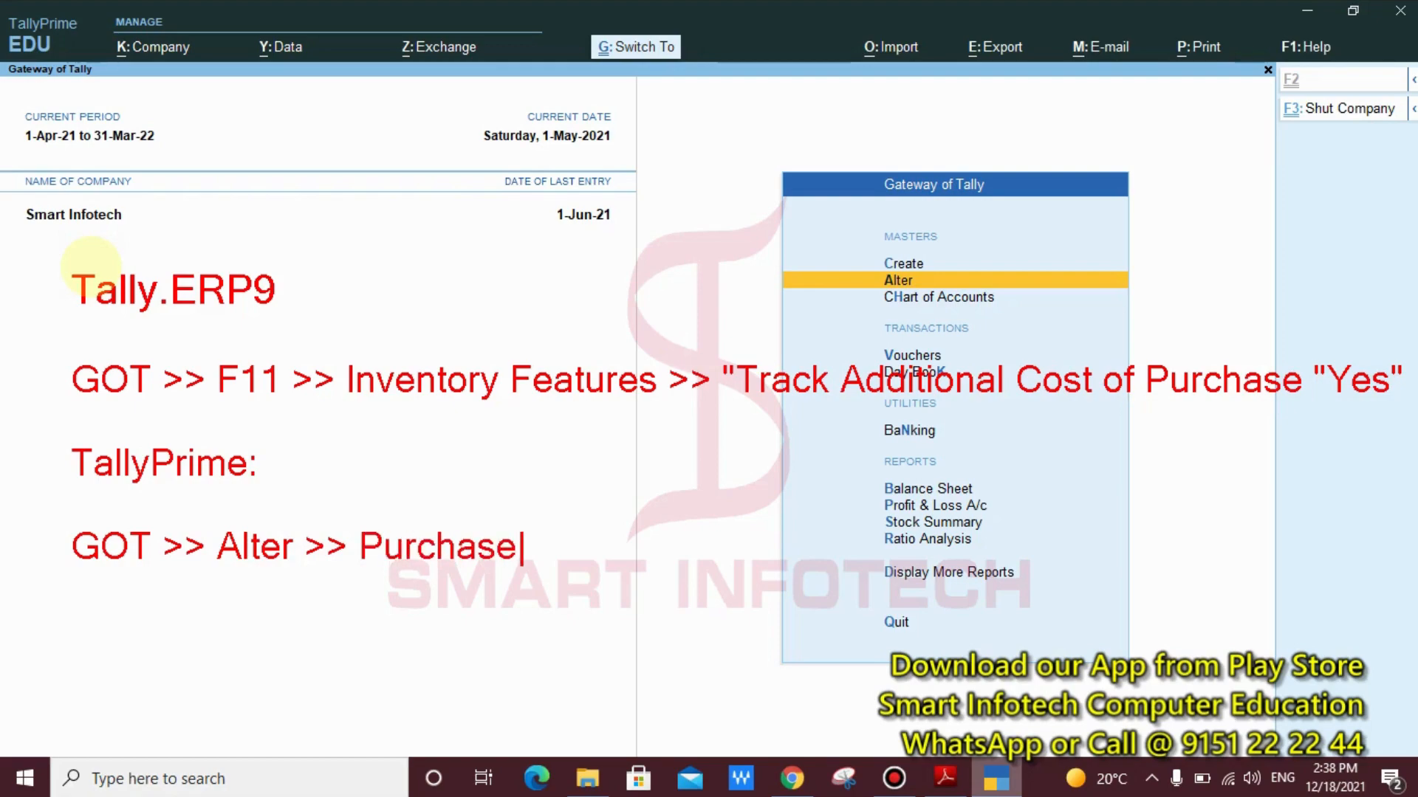
pyautogui.write(' >> Track A')
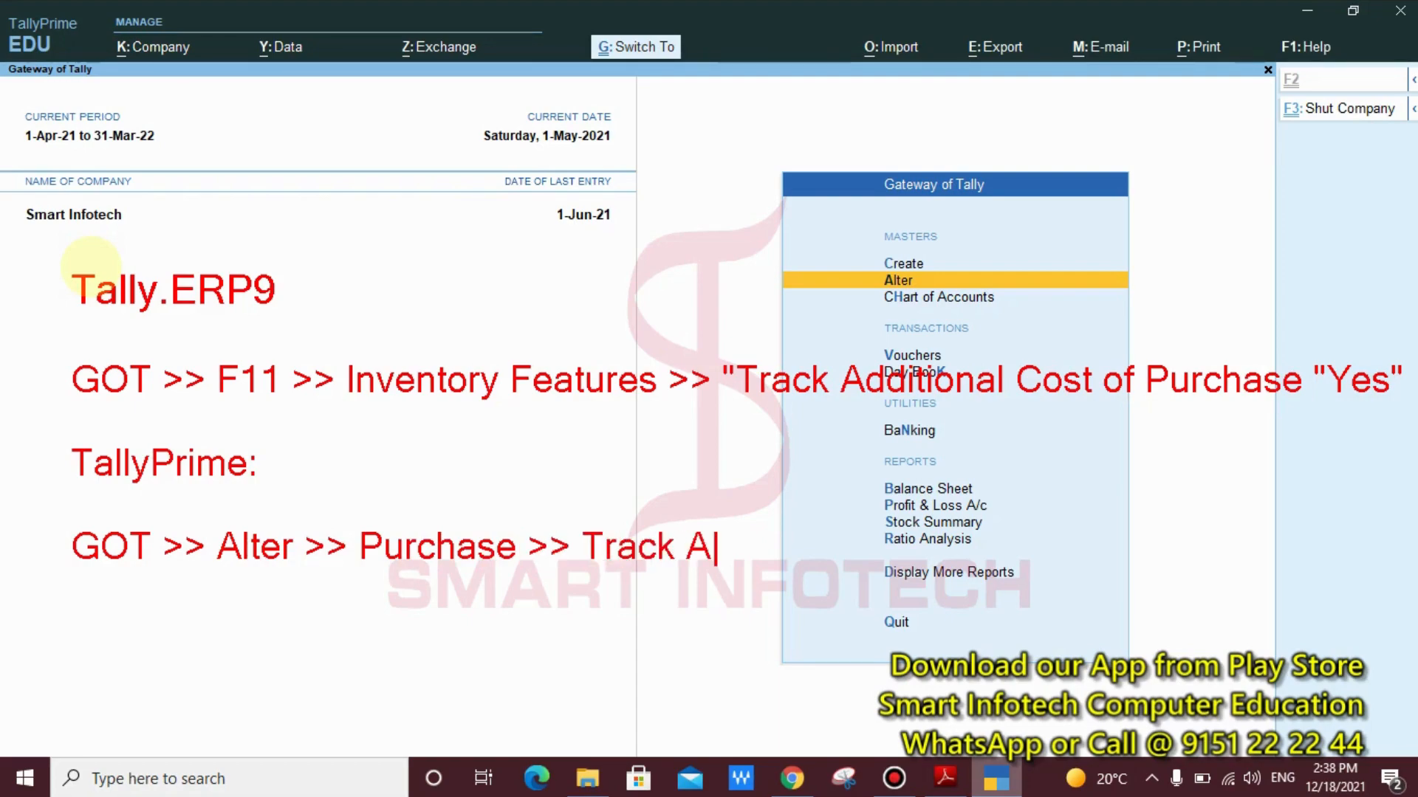
pyautogui.write('dditio')
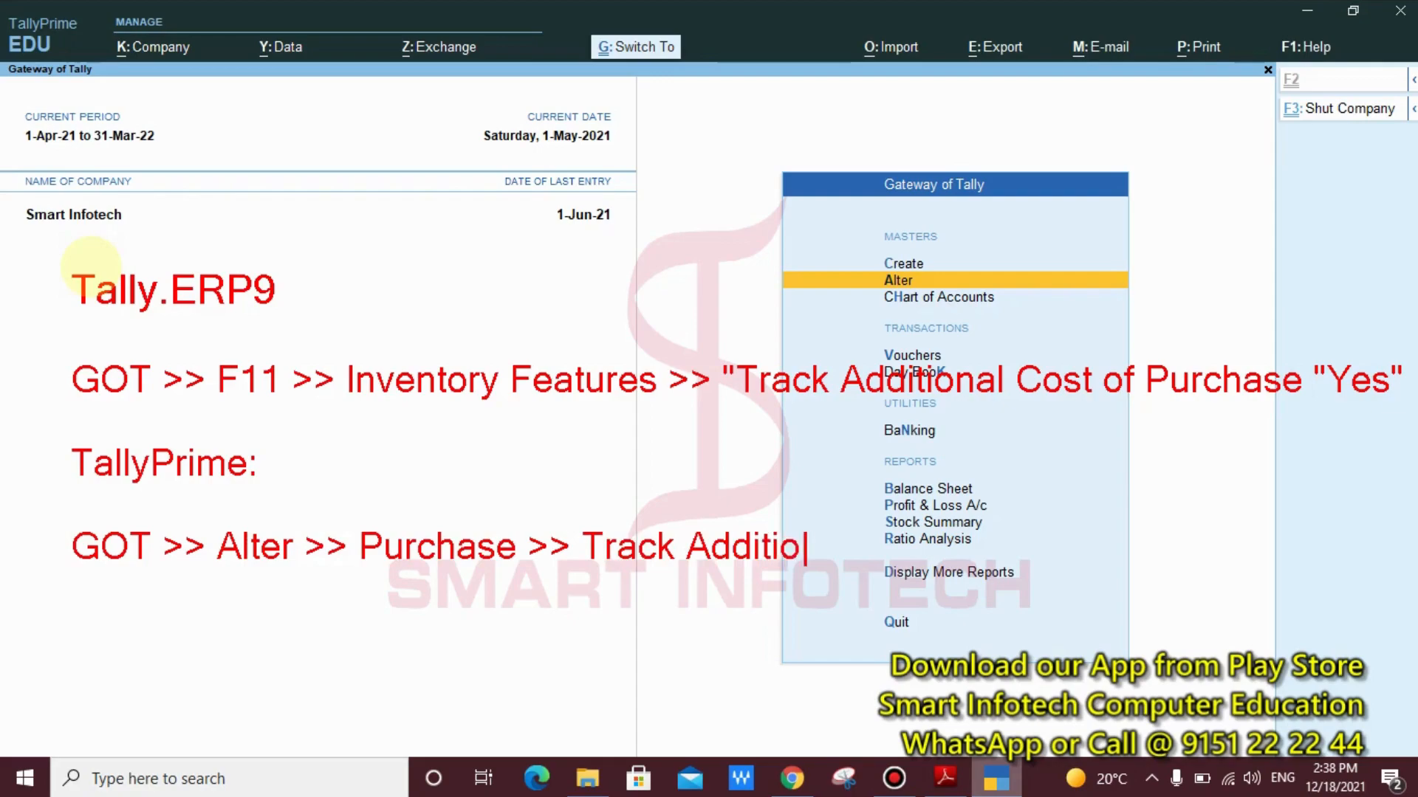
pyautogui.write('nal Cos')
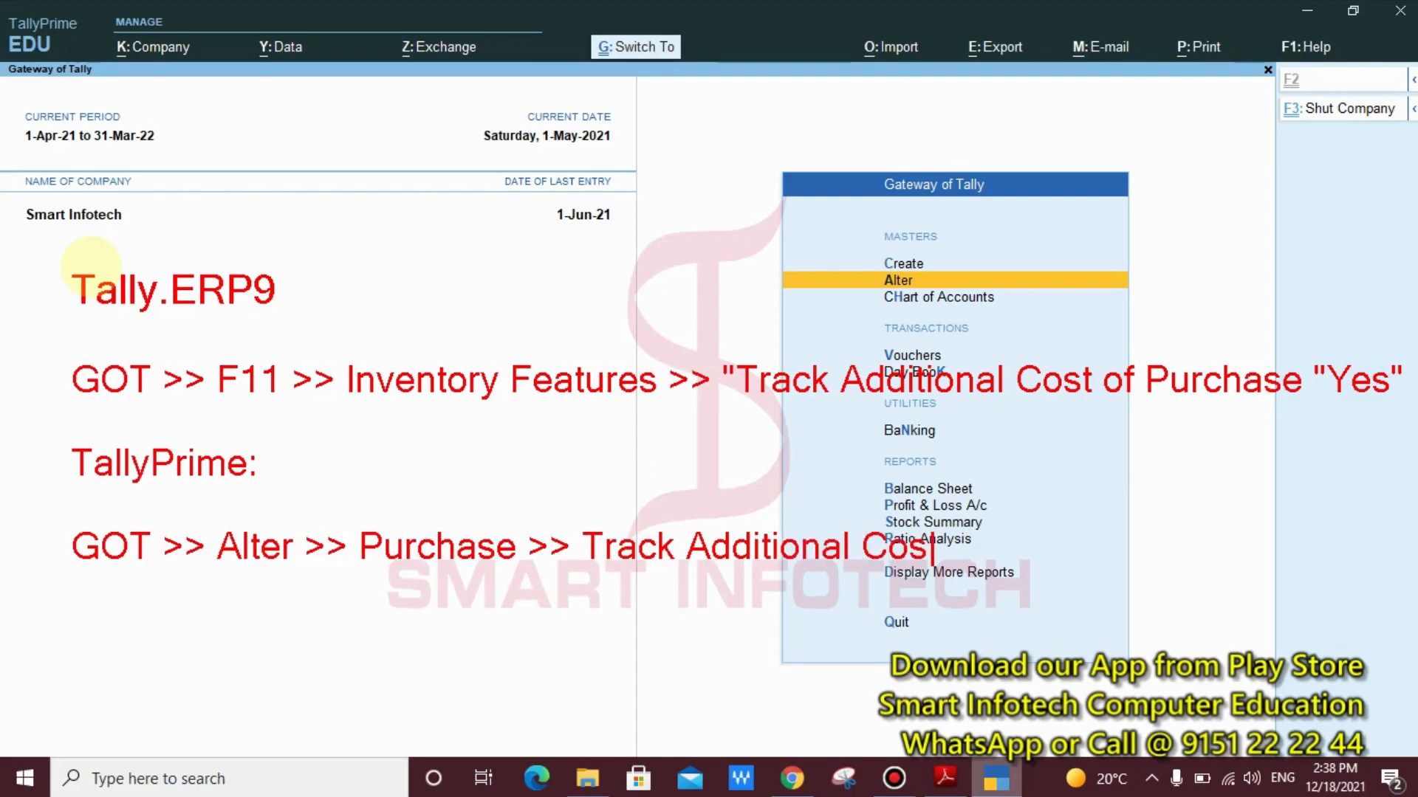
pyautogui.write('t of Purchase ')
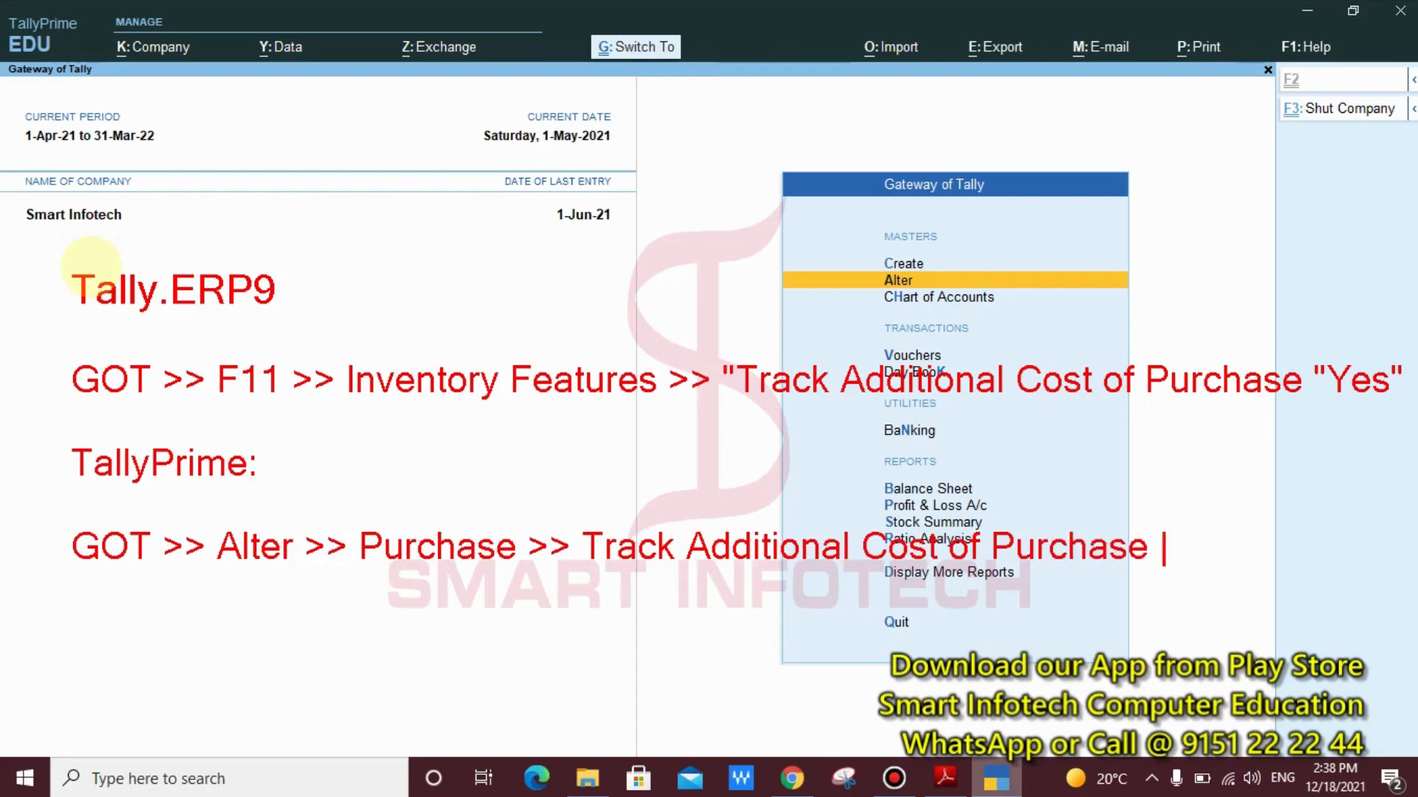
pyautogui.write('"Ye')
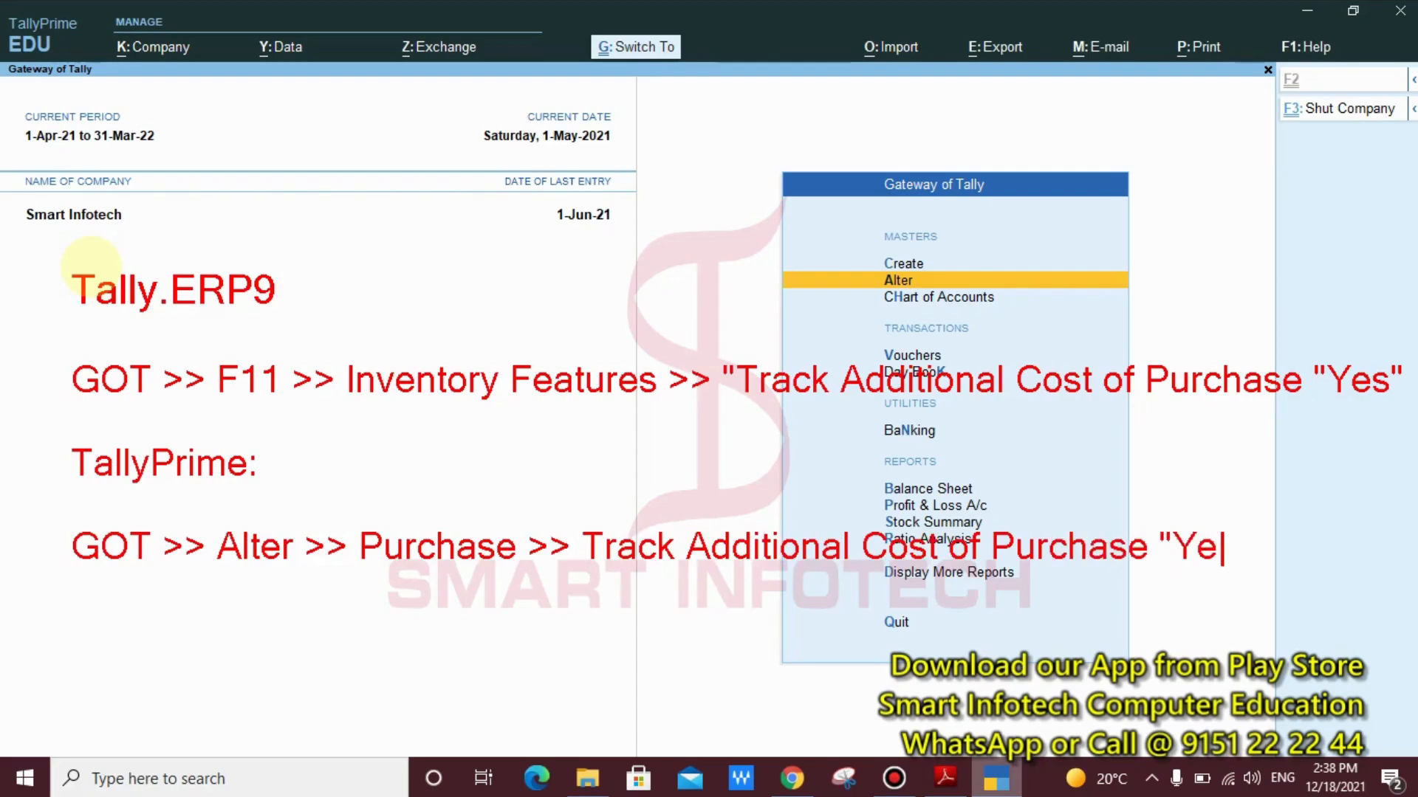
pyautogui.write('s"')
# Add the annotation line "CTRL + A : Save" below the TallyPrime path, leaving blank lines between them
pyautogui.press('Return')
pyautogui.press('Return')
pyautogui.press('Return')
pyautogui.write('CTRL')
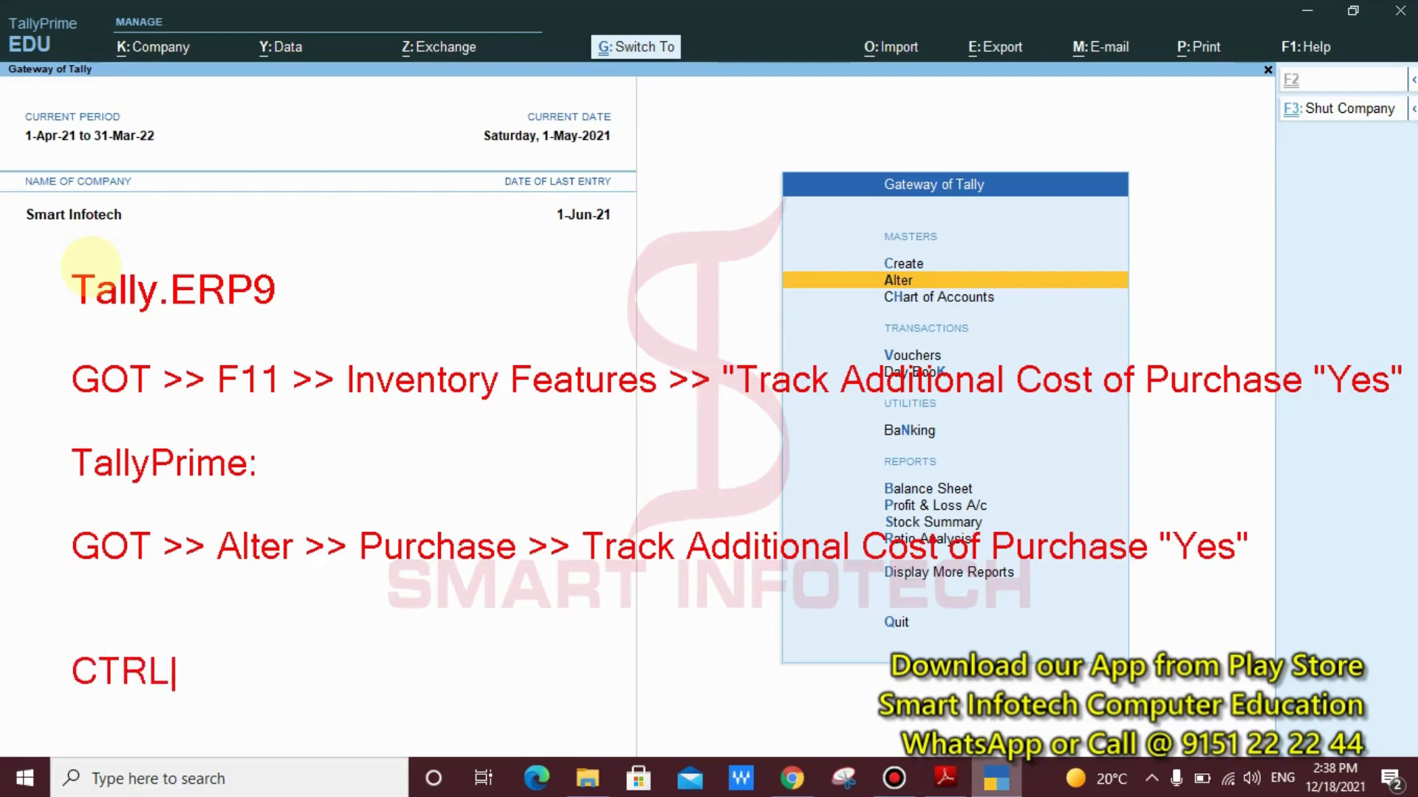
pyautogui.write(' + A : Save')
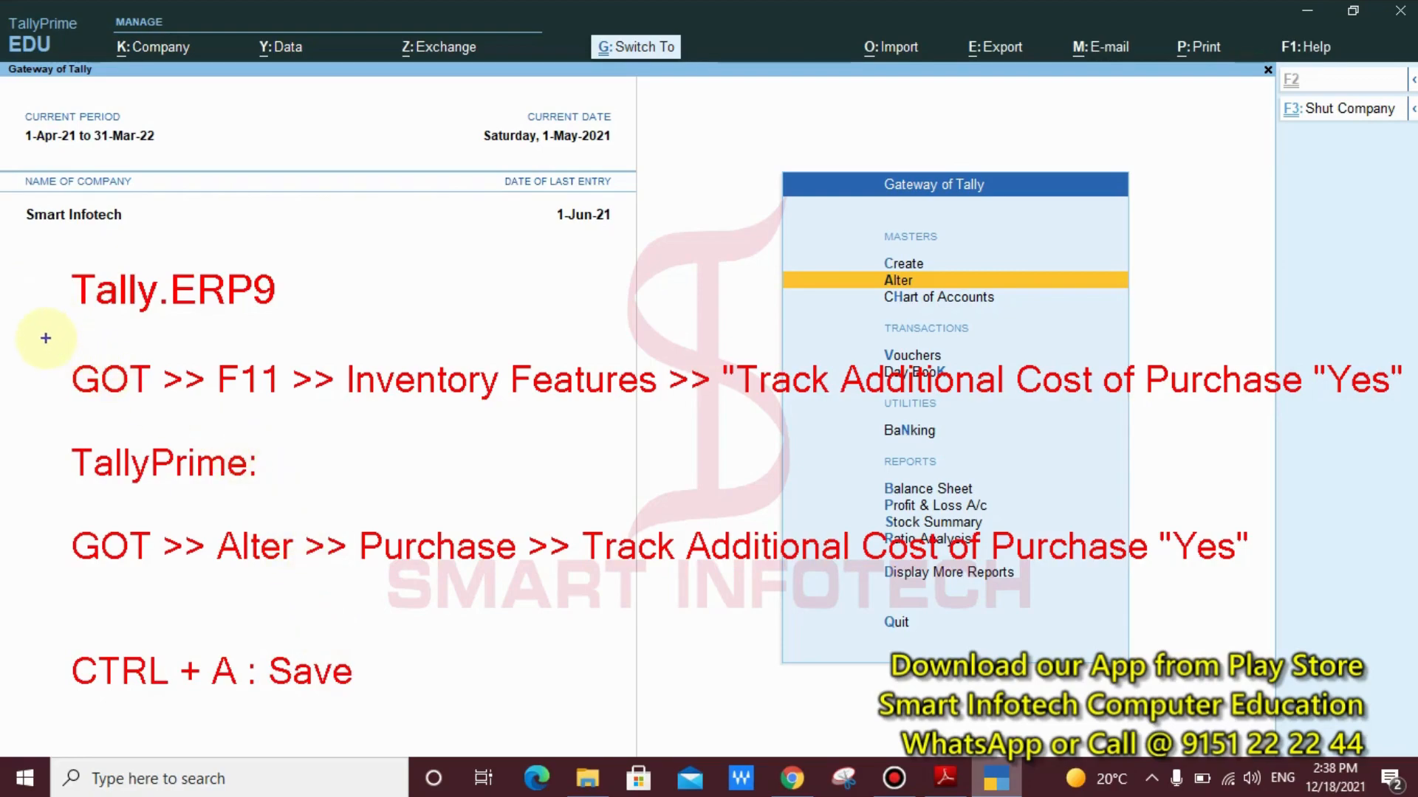
# Box the Tally.ERP9 path, underline the TallyPrime heading, and draw arrows to the Track Additional Cost text in both paths
pyautogui.moveTo(46, 338)
pyautogui.mouseDown()
pyautogui.moveTo(468, 406)
pyautogui.moveTo(1414, 413)
pyautogui.mouseUp()
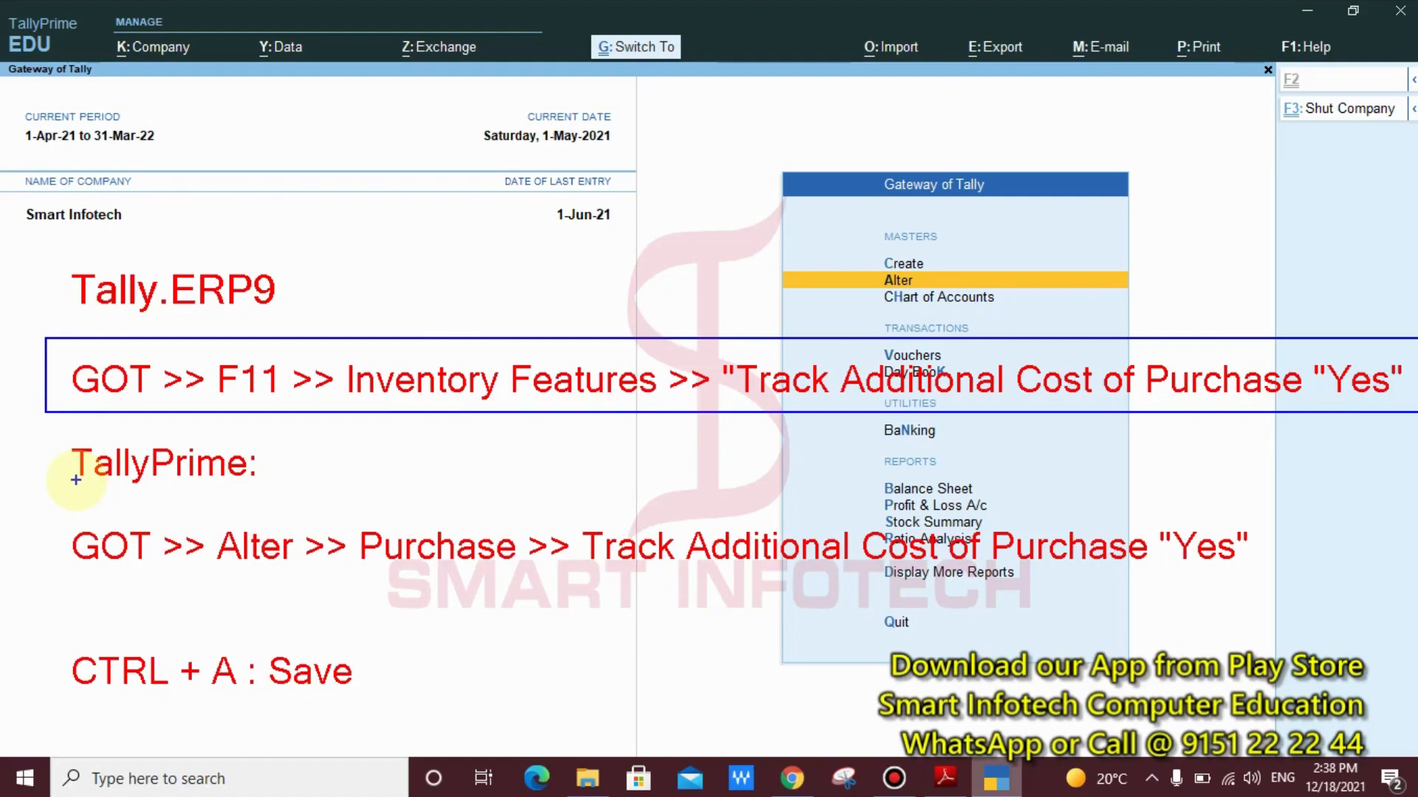
pyautogui.moveTo(75, 480); pyautogui.dragTo(263, 480)
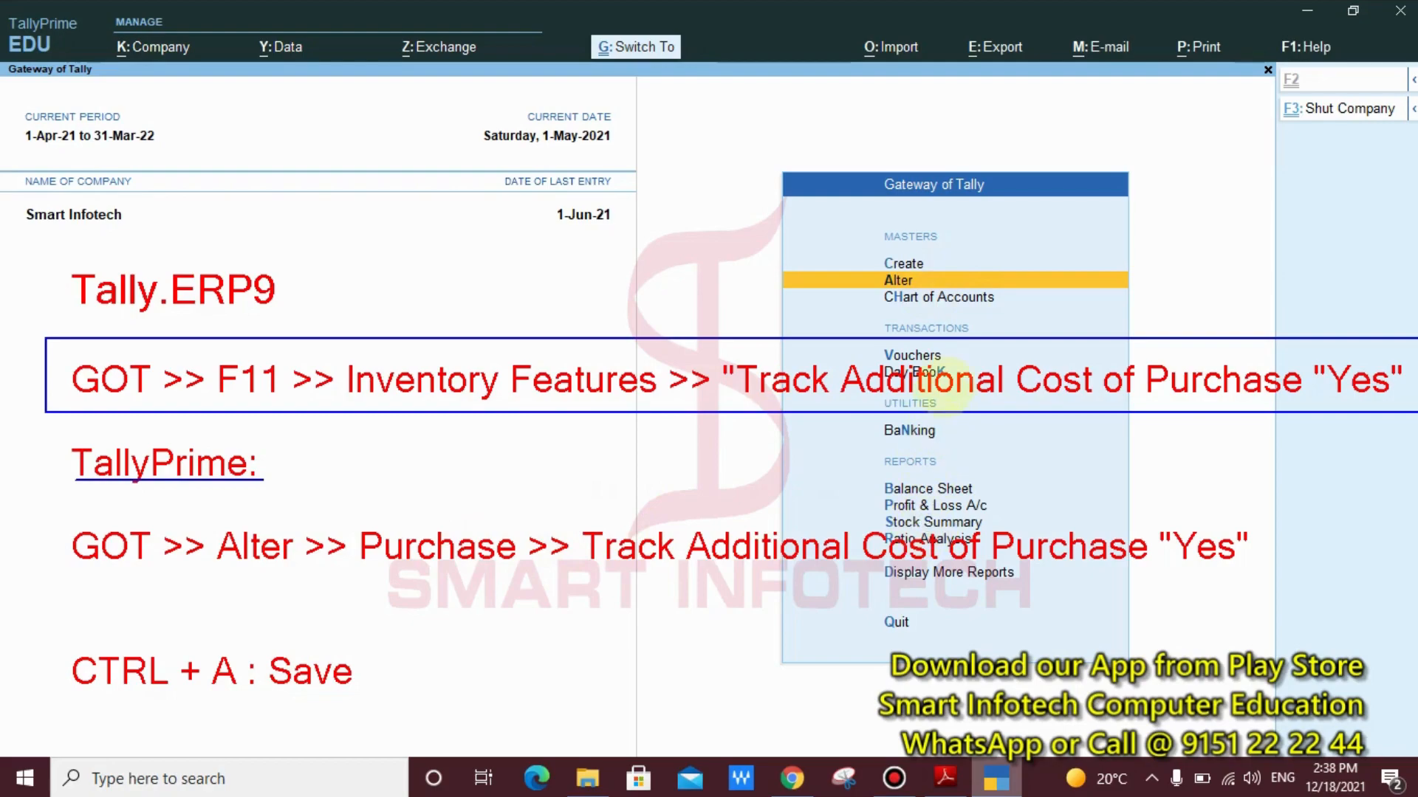
pyautogui.click(954, 353)
pyautogui.moveTo(954, 353); pyautogui.dragTo(1028, 261)
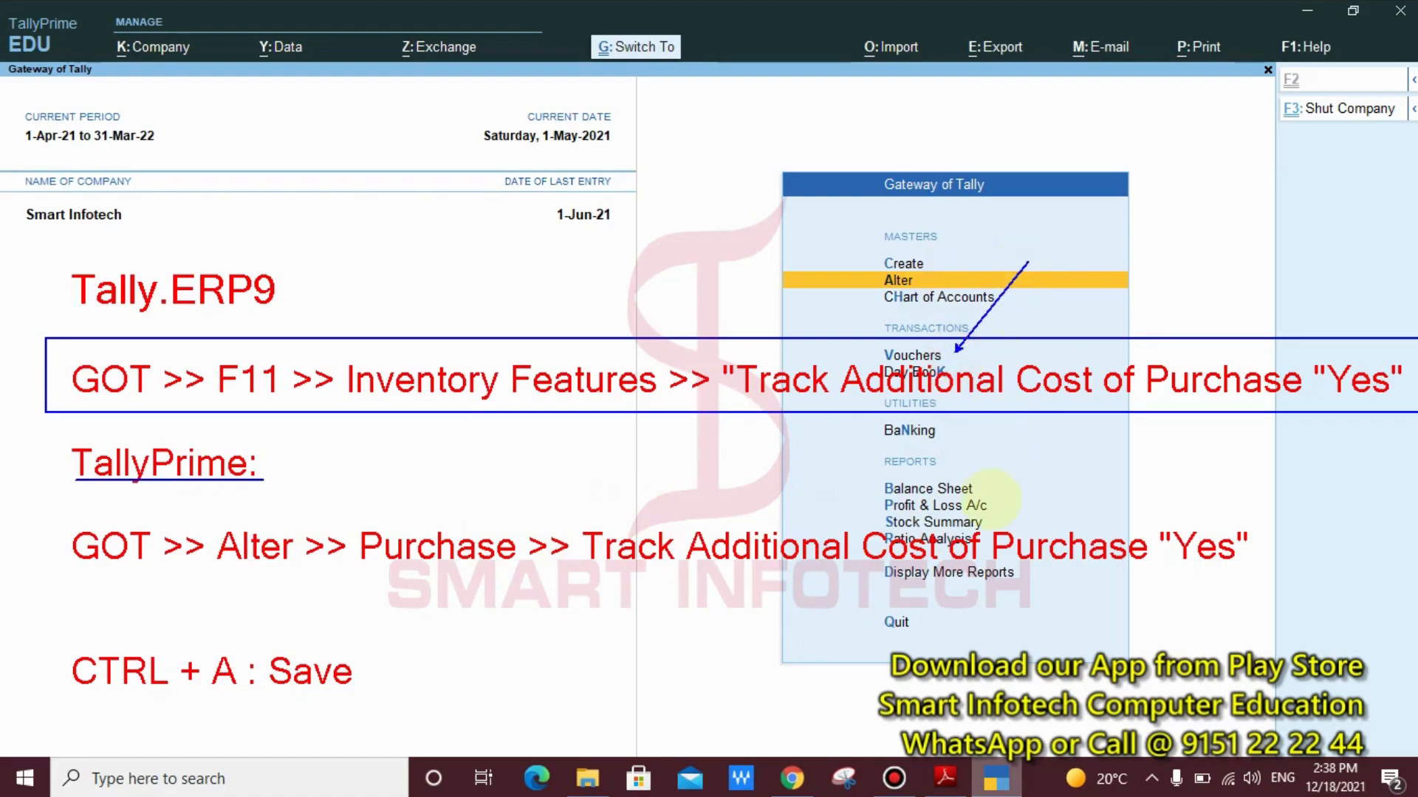
pyautogui.moveTo(1013, 525); pyautogui.dragTo(1036, 506)
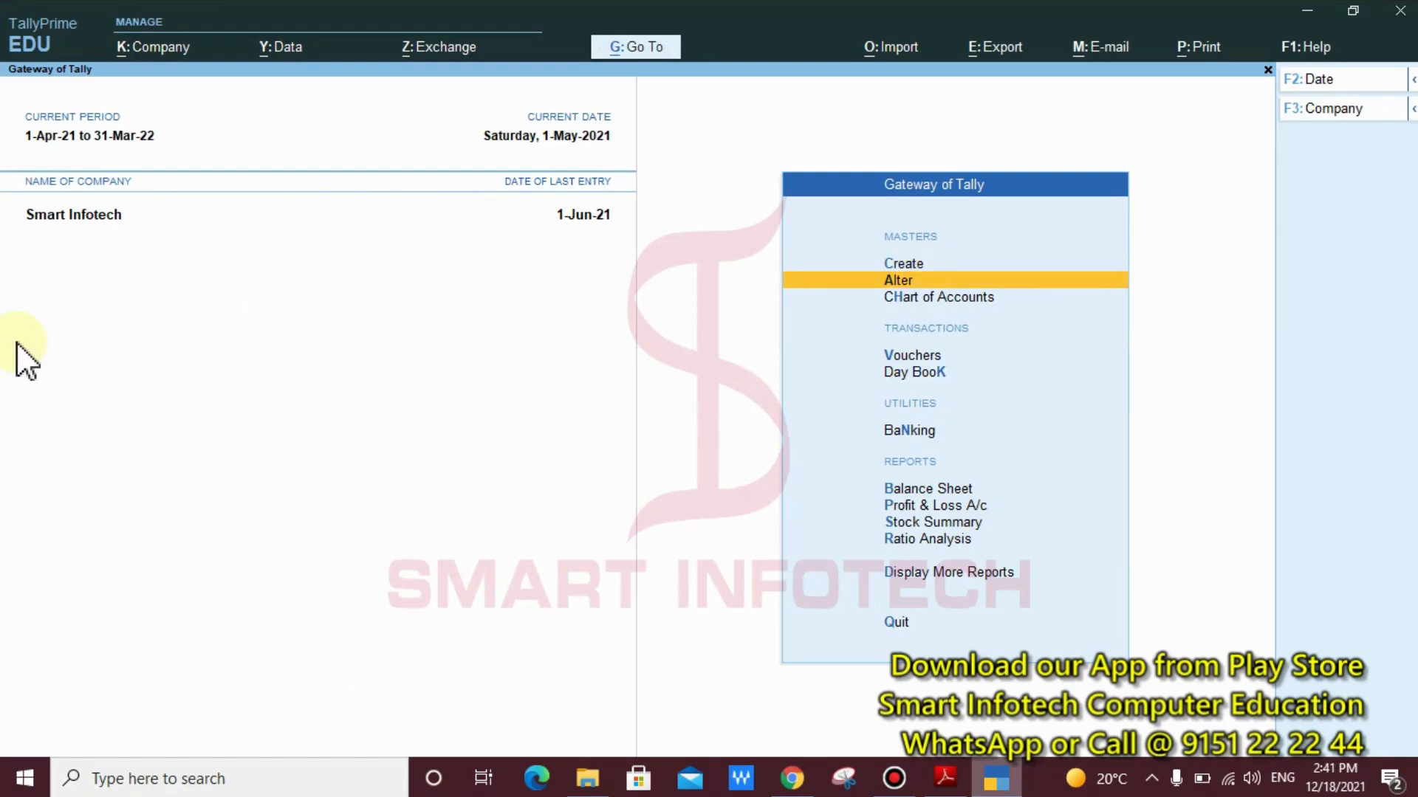
# Open the master alteration list from the Gateway of Tally and highlight Voucher Type under Accounting Masters
pyautogui.press('Return')
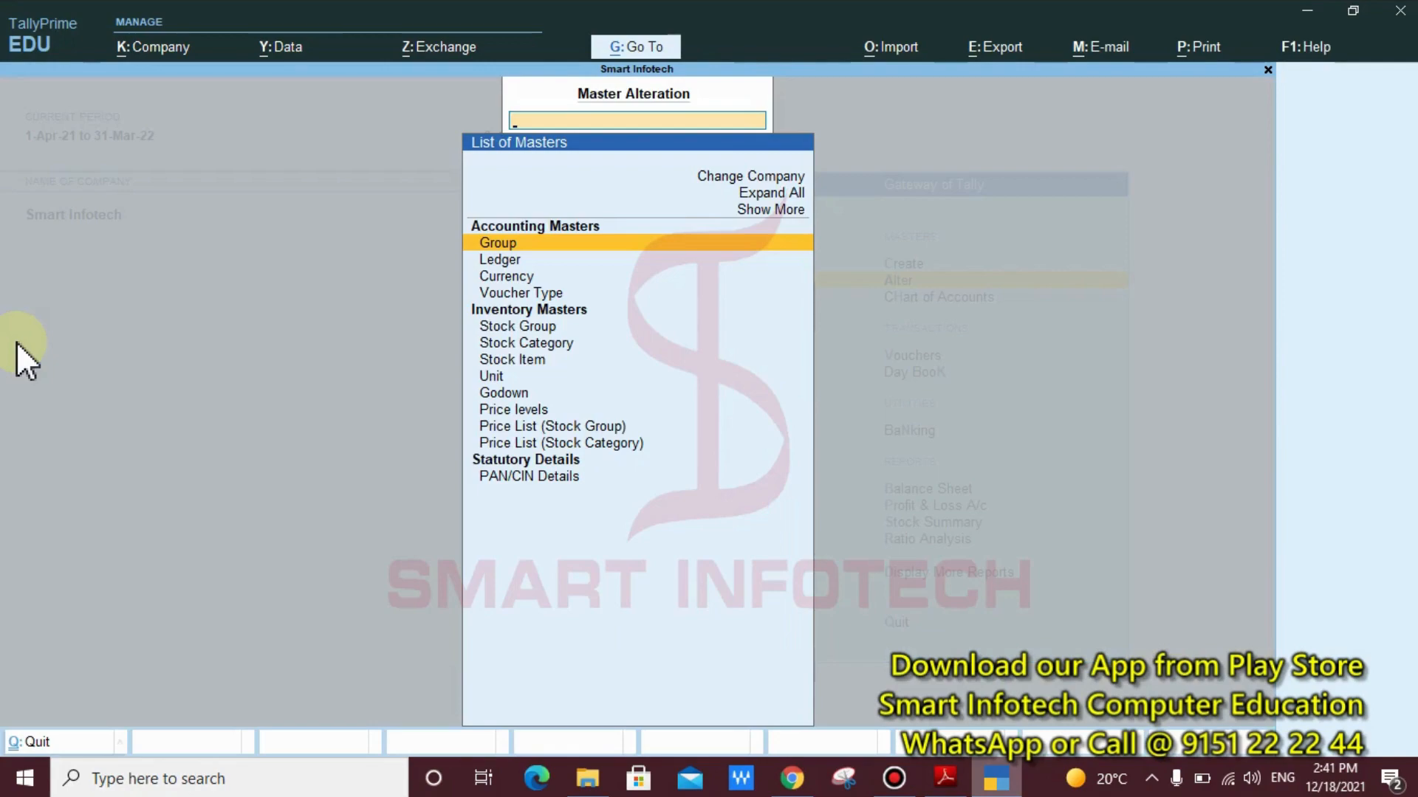
pyautogui.press('Down')
pyautogui.press('Down')
pyautogui.press('Down')
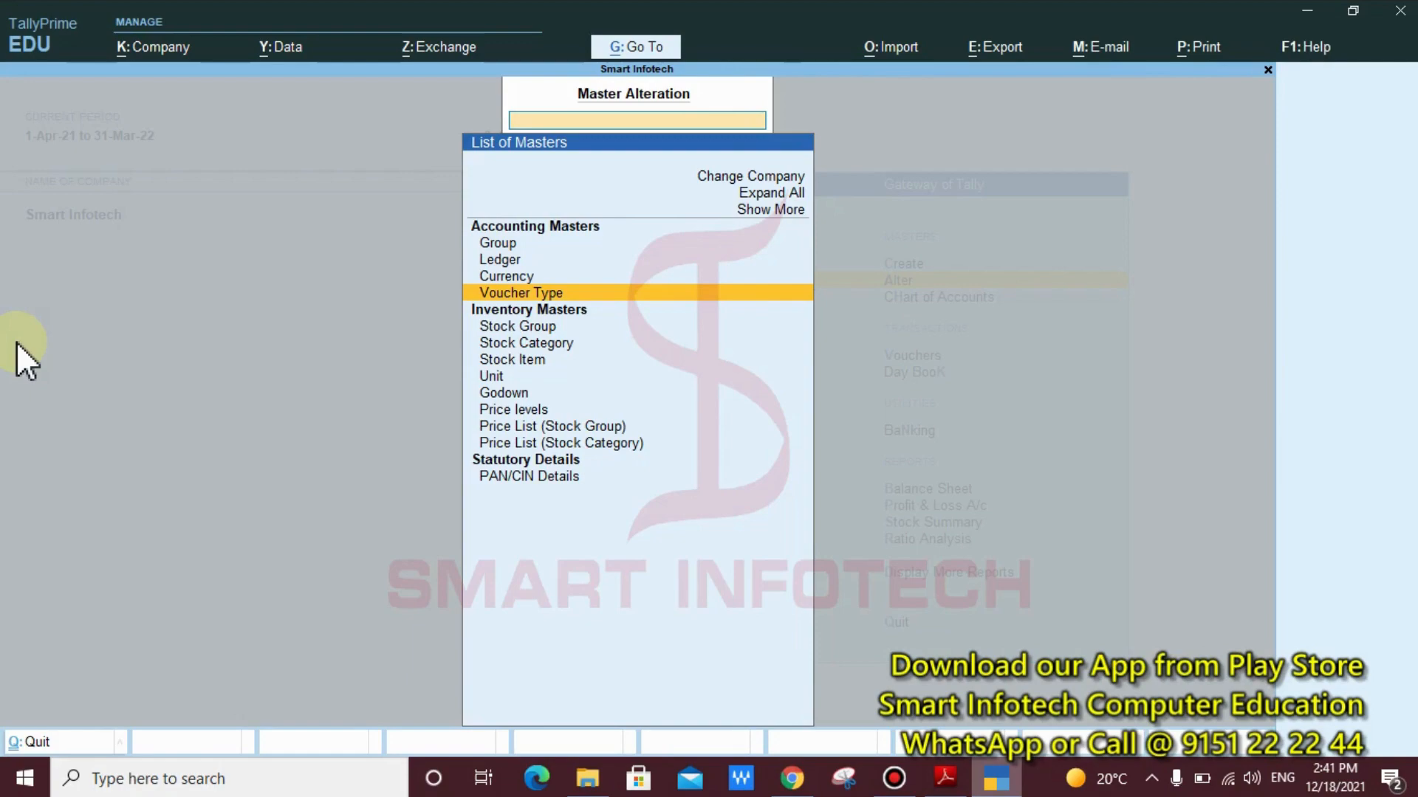
# Write the on-screen annotation "GOT >> Alter >> Voucher Type >> Purchase" over the master alteration list, and clear it again
pyautogui.press('ctrl')
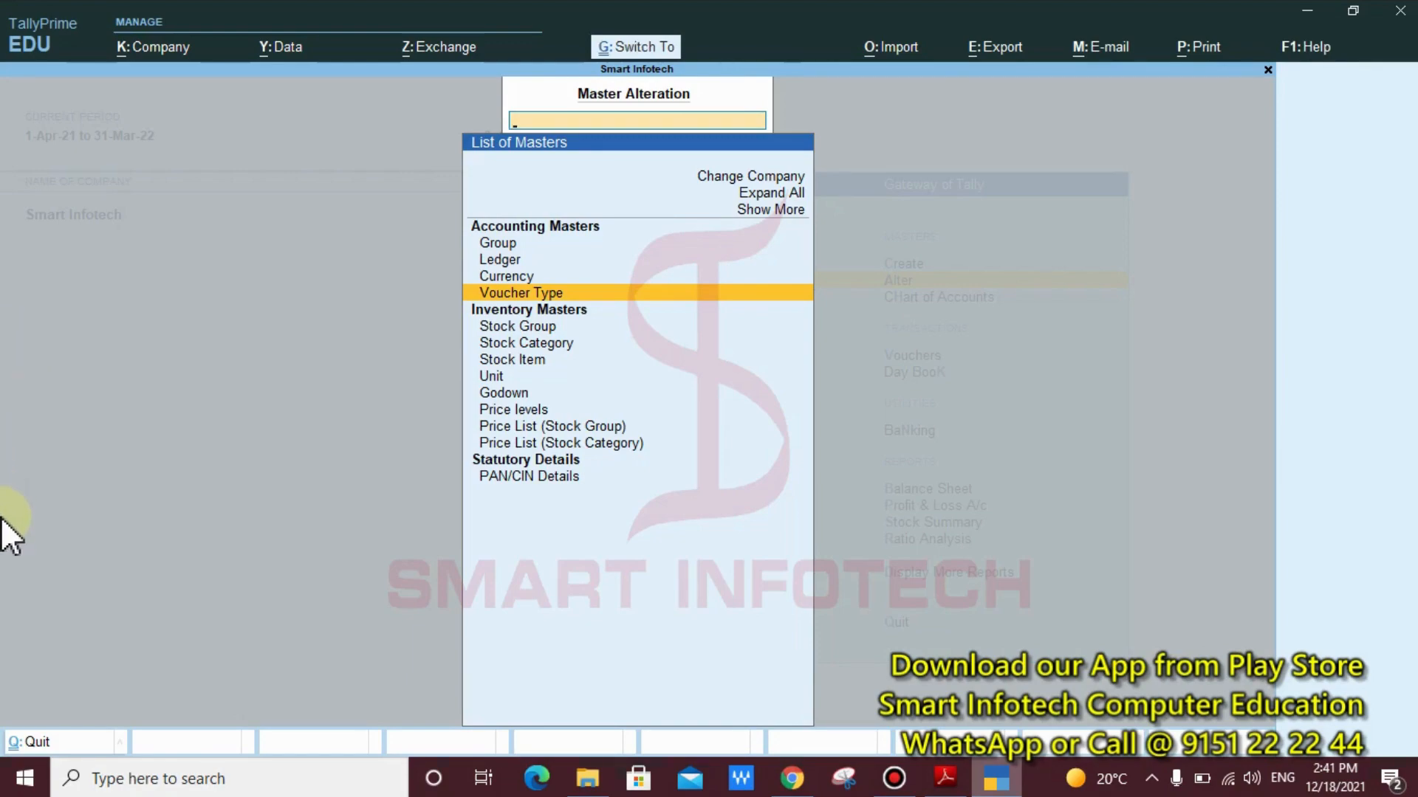
pyautogui.write('t')
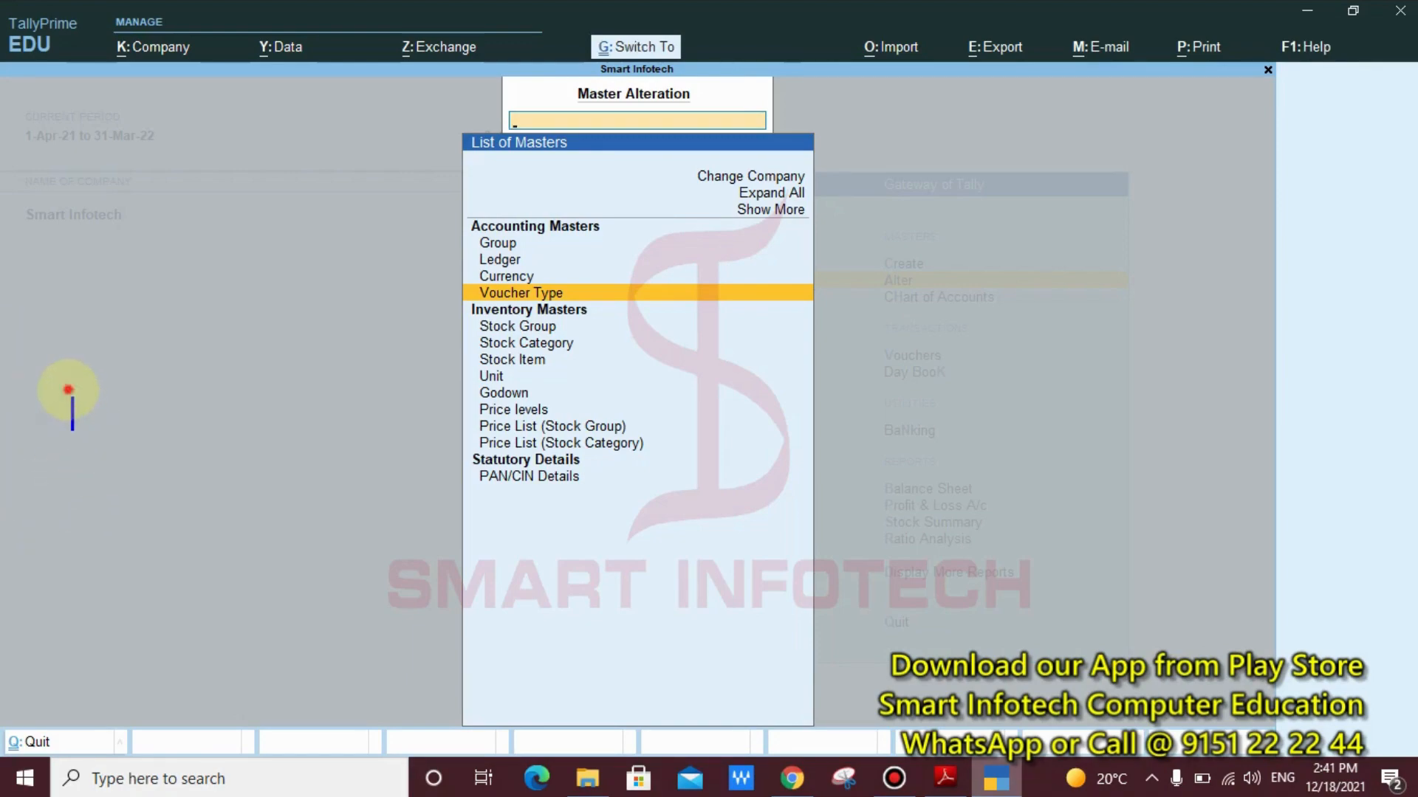
pyautogui.write('GOT')
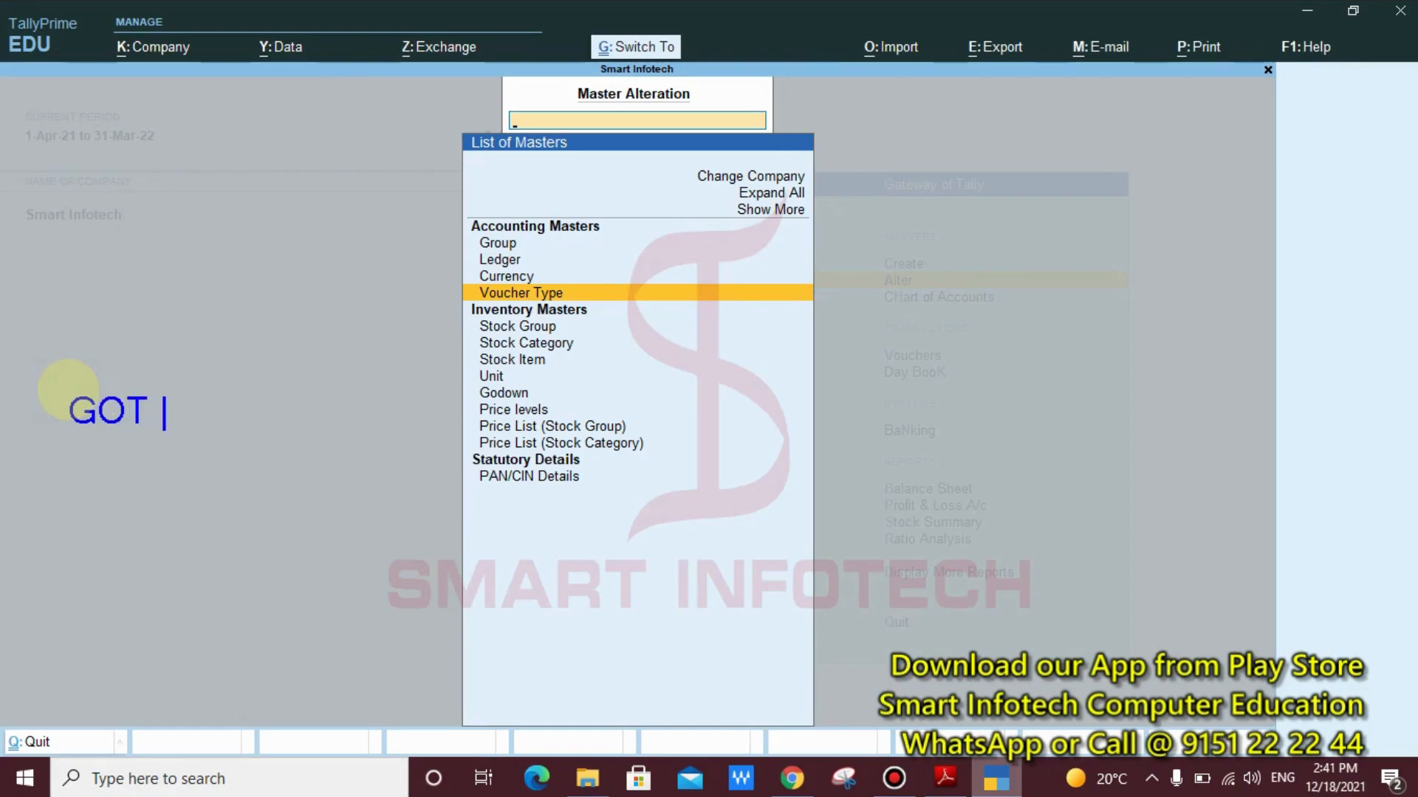
pyautogui.write(' >> Alter')
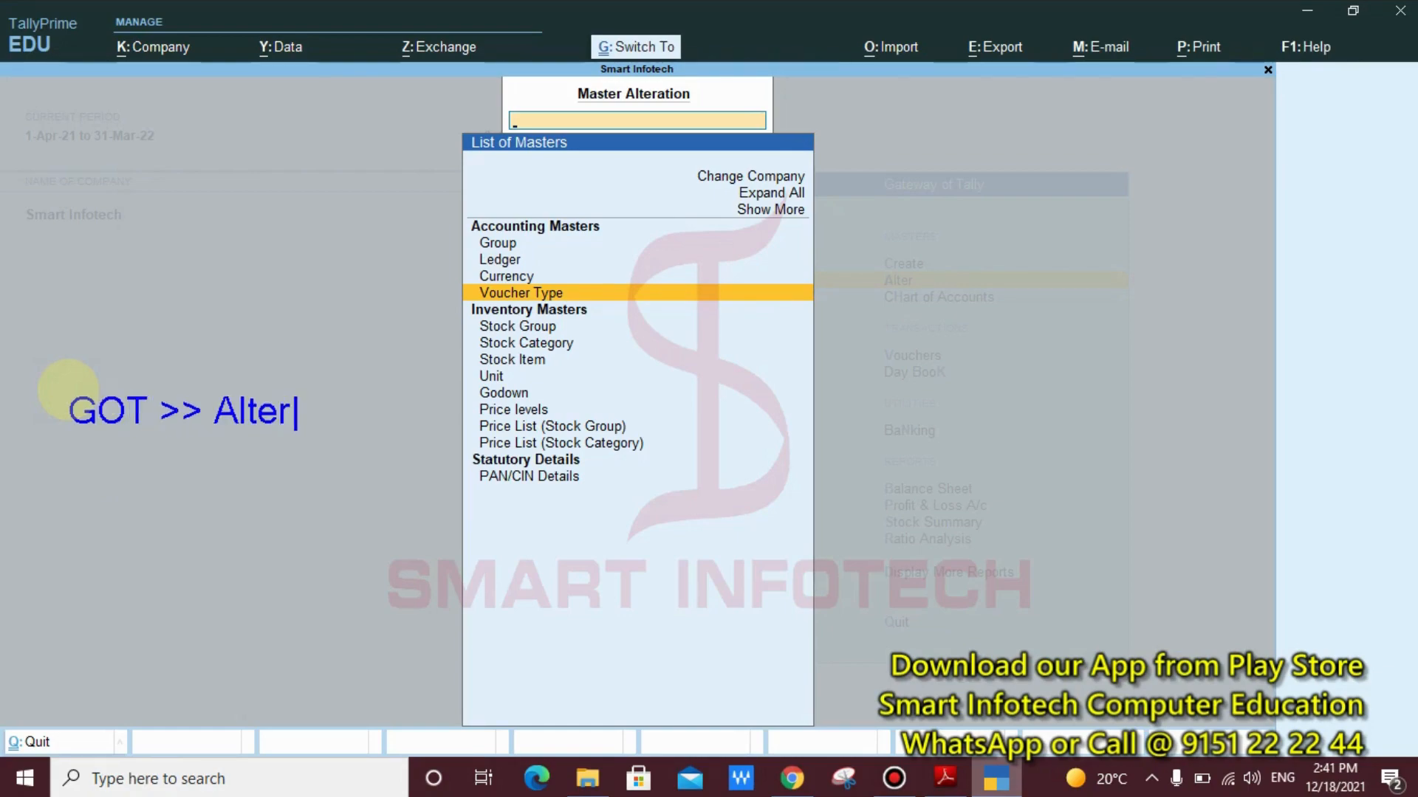
pyautogui.write(' >>')
pyautogui.write(' Vo')
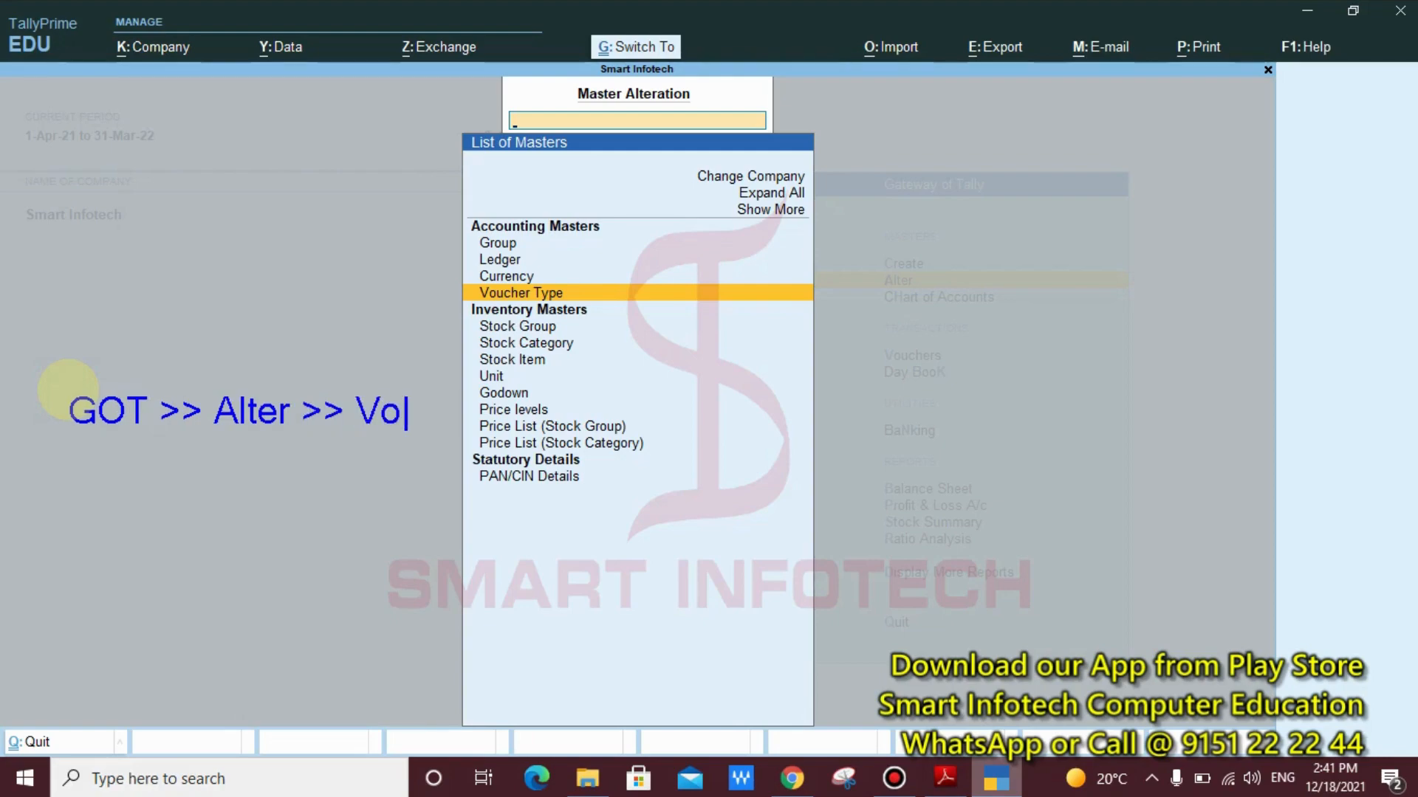
pyautogui.write('ucher T')
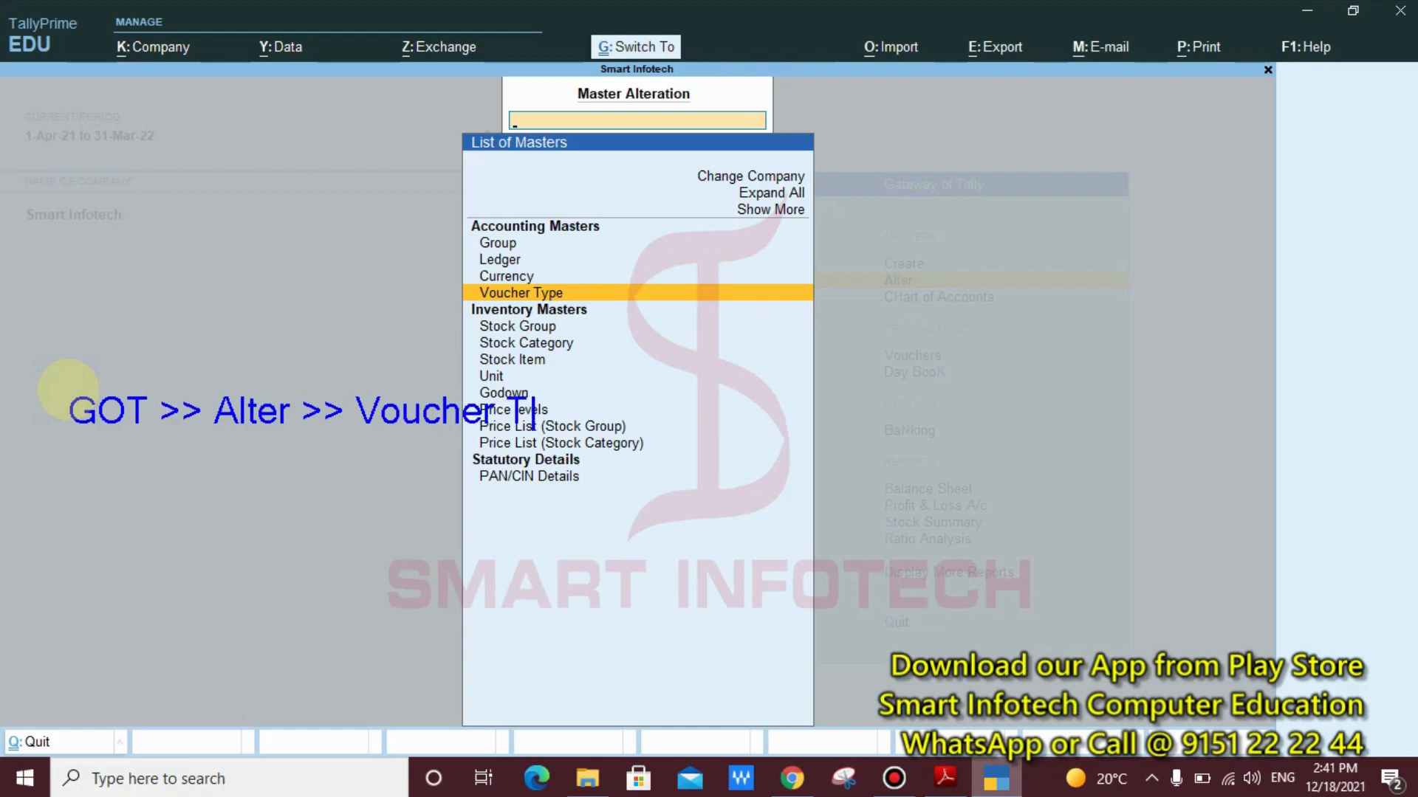
pyautogui.write('ype ')
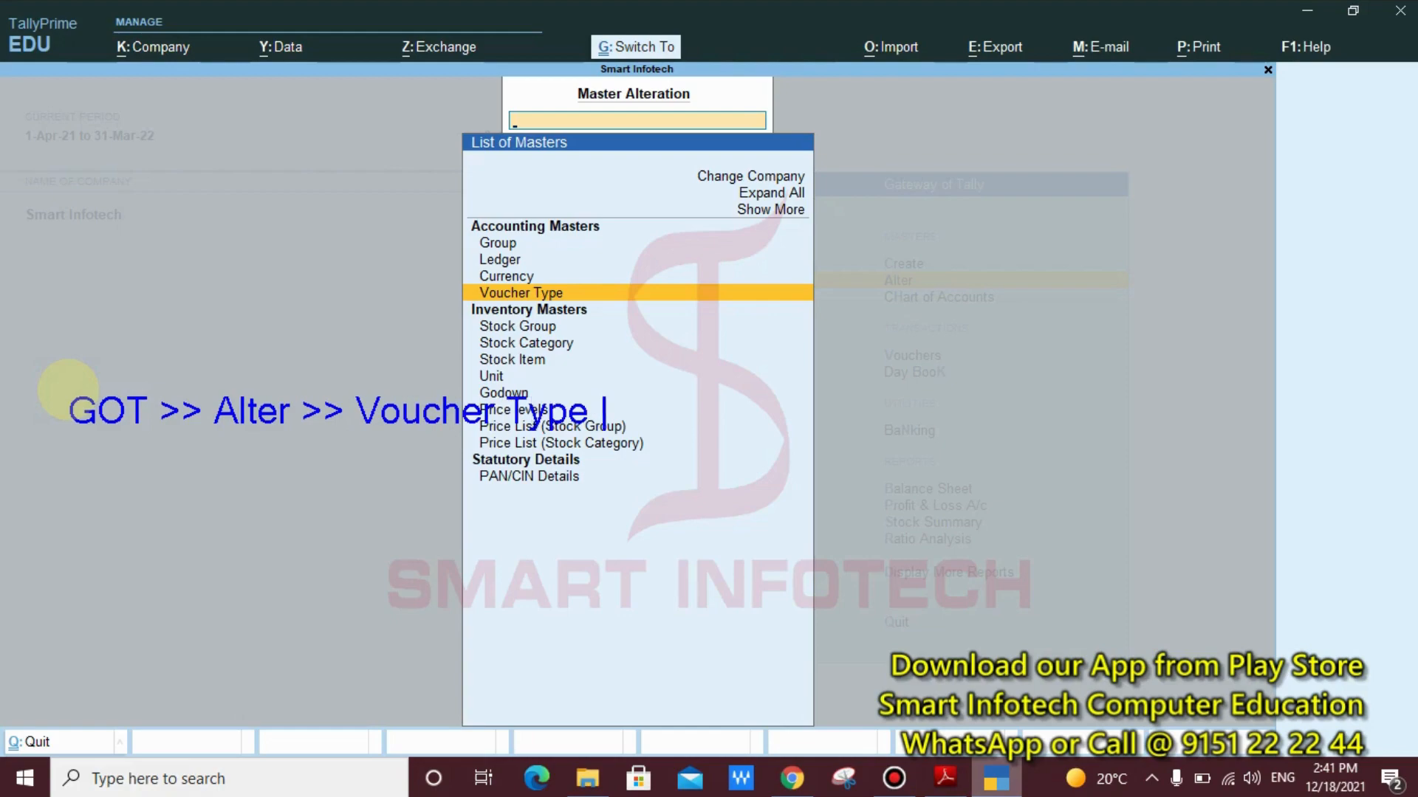
pyautogui.write('>> Purc')
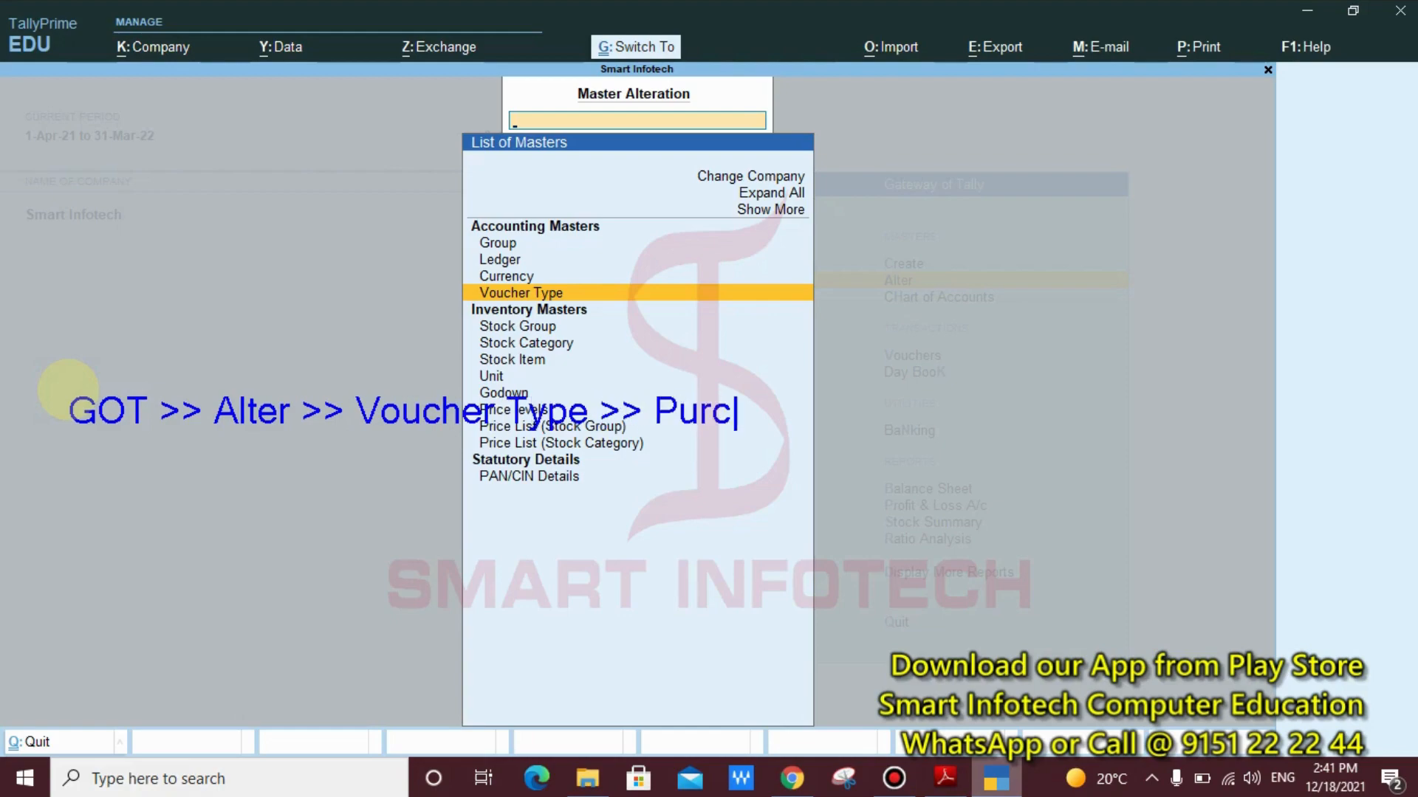
pyautogui.write('hase')
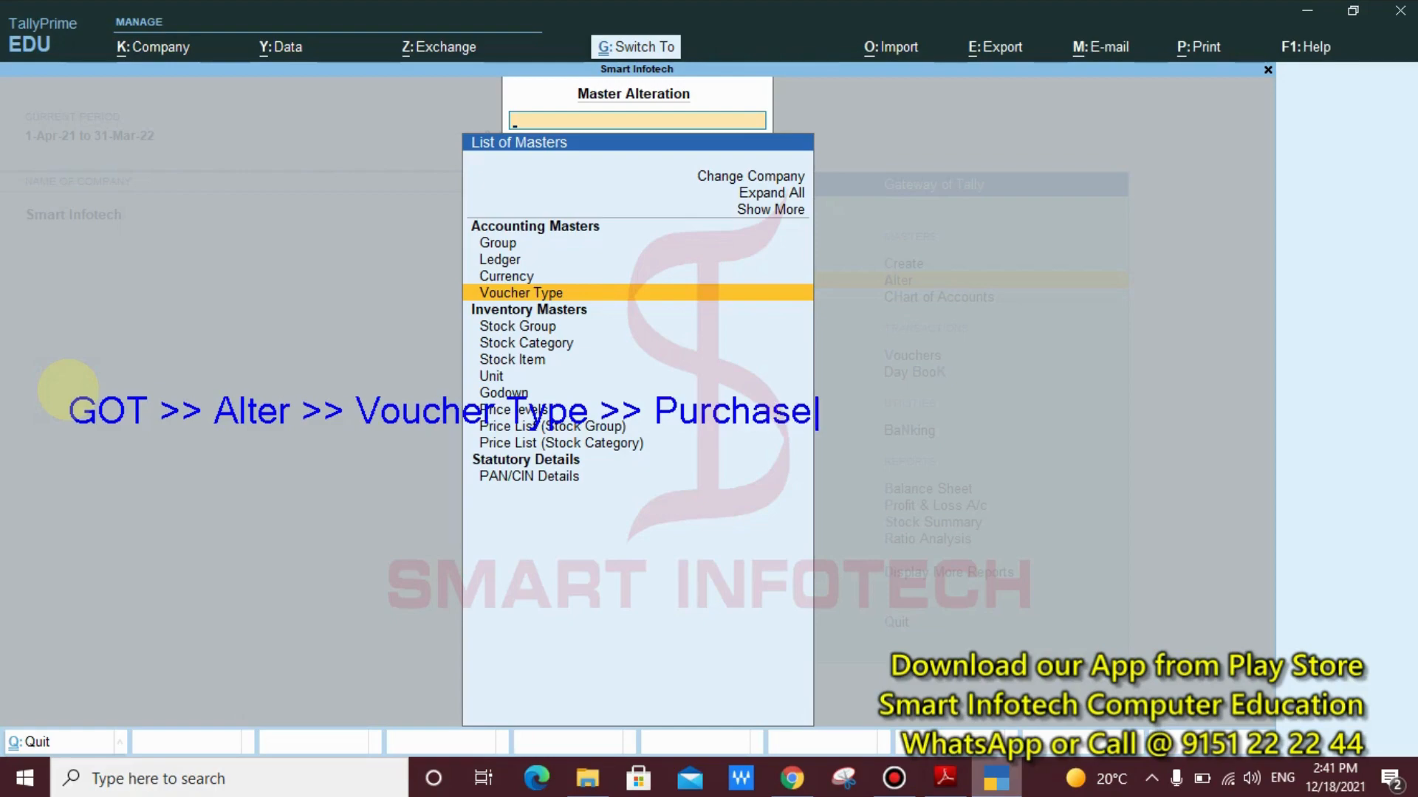
pyautogui.press('Escape')
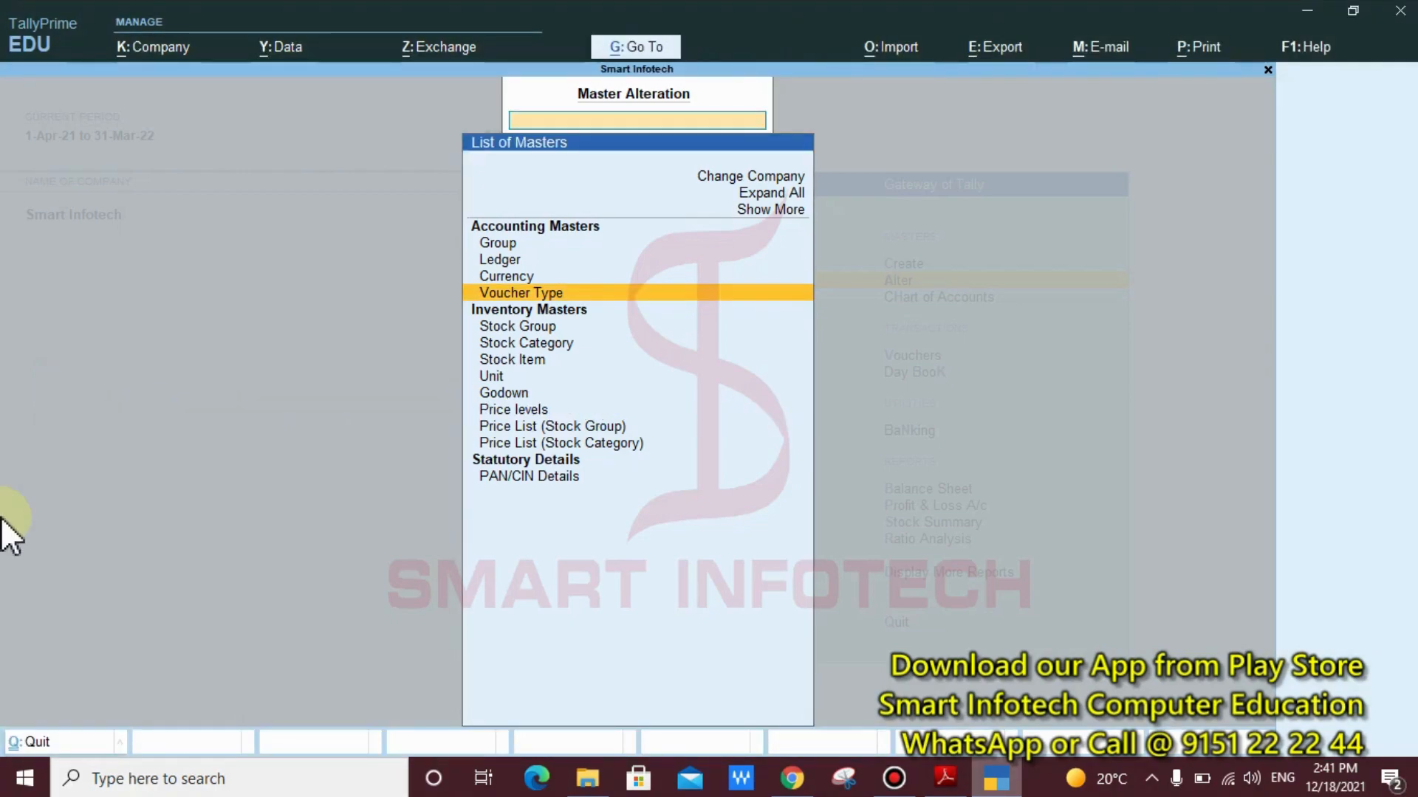
# Open the Purchase voucher type for alteration and advance to the Track Additional Costs for Purchases option
pyautogui.press('Return')
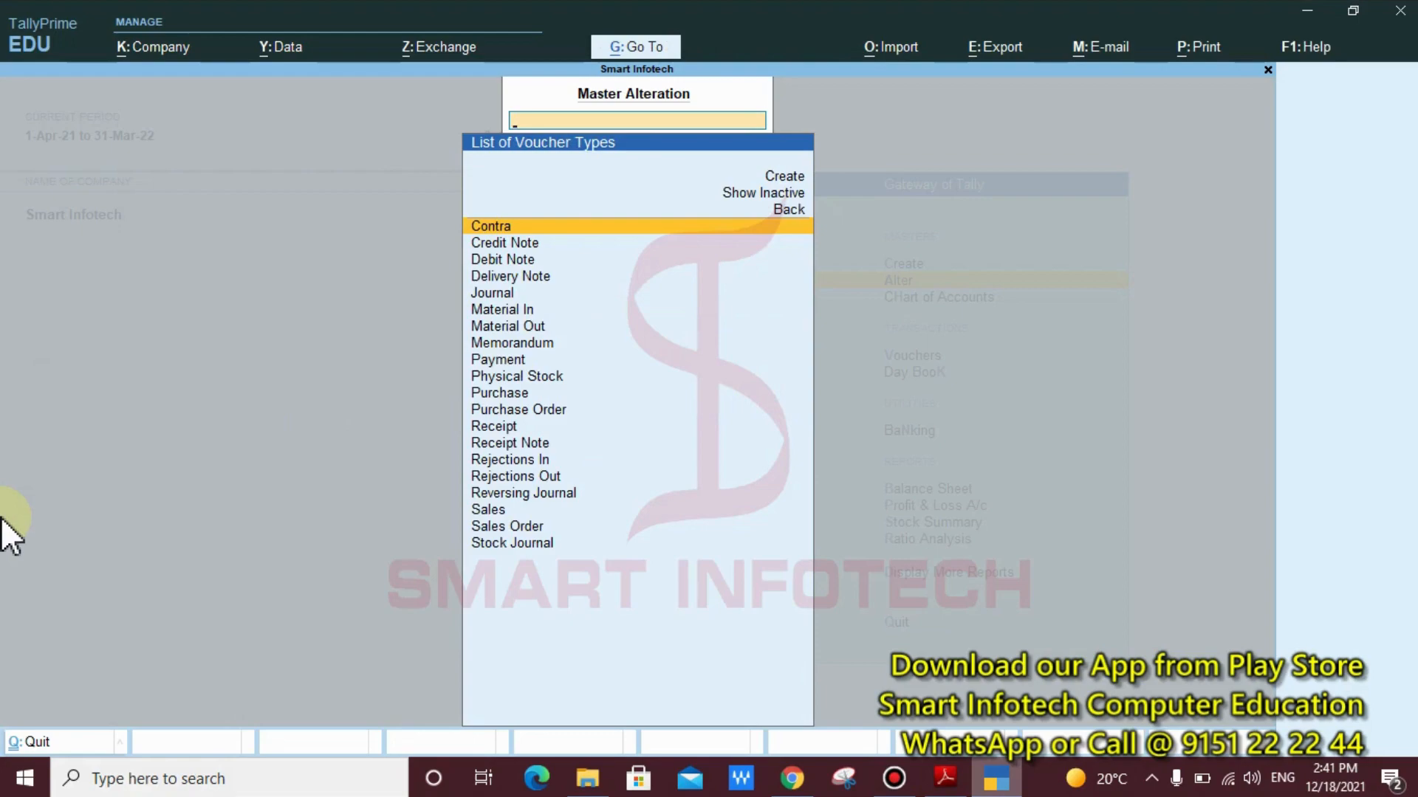
pyautogui.write('P')
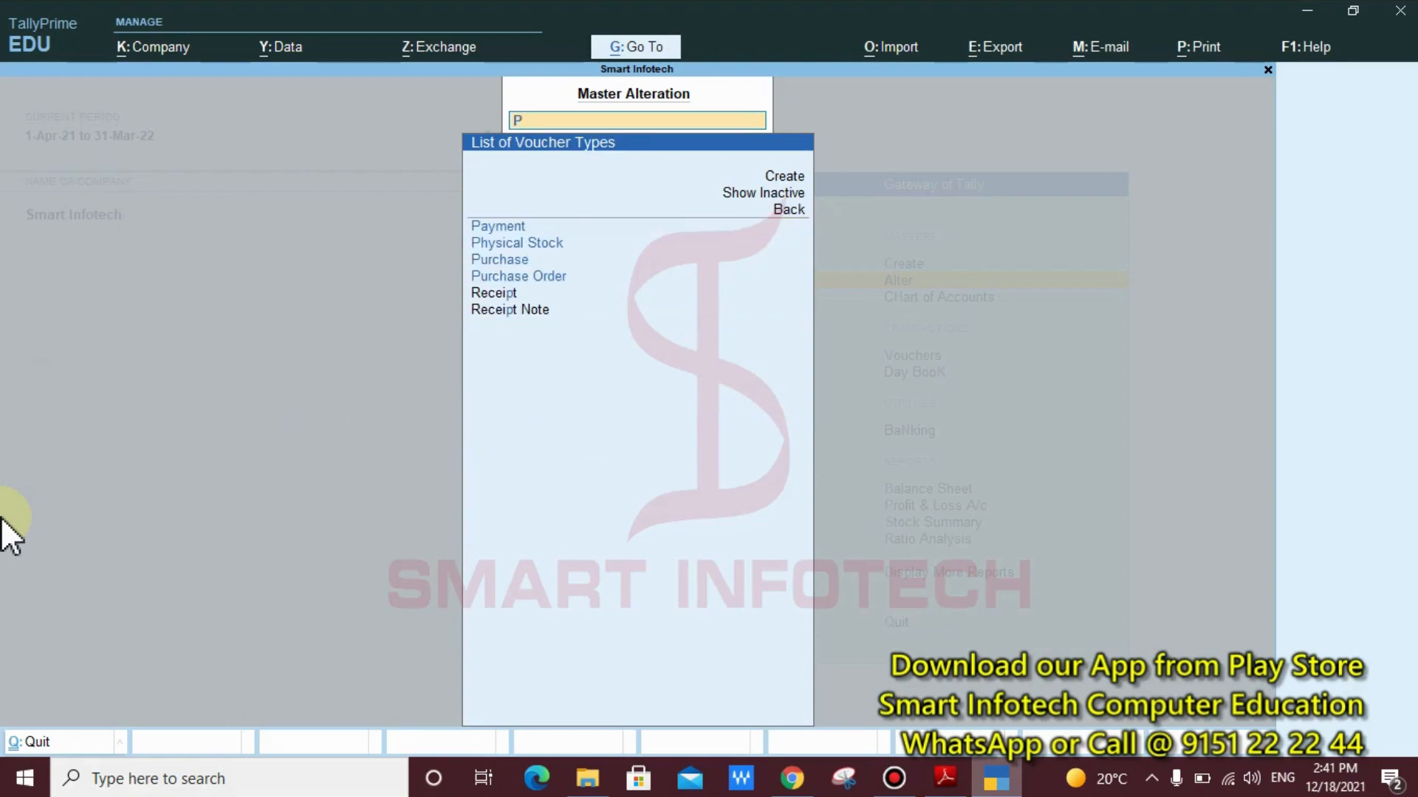
pyautogui.press('Down')
pyautogui.press('Down')
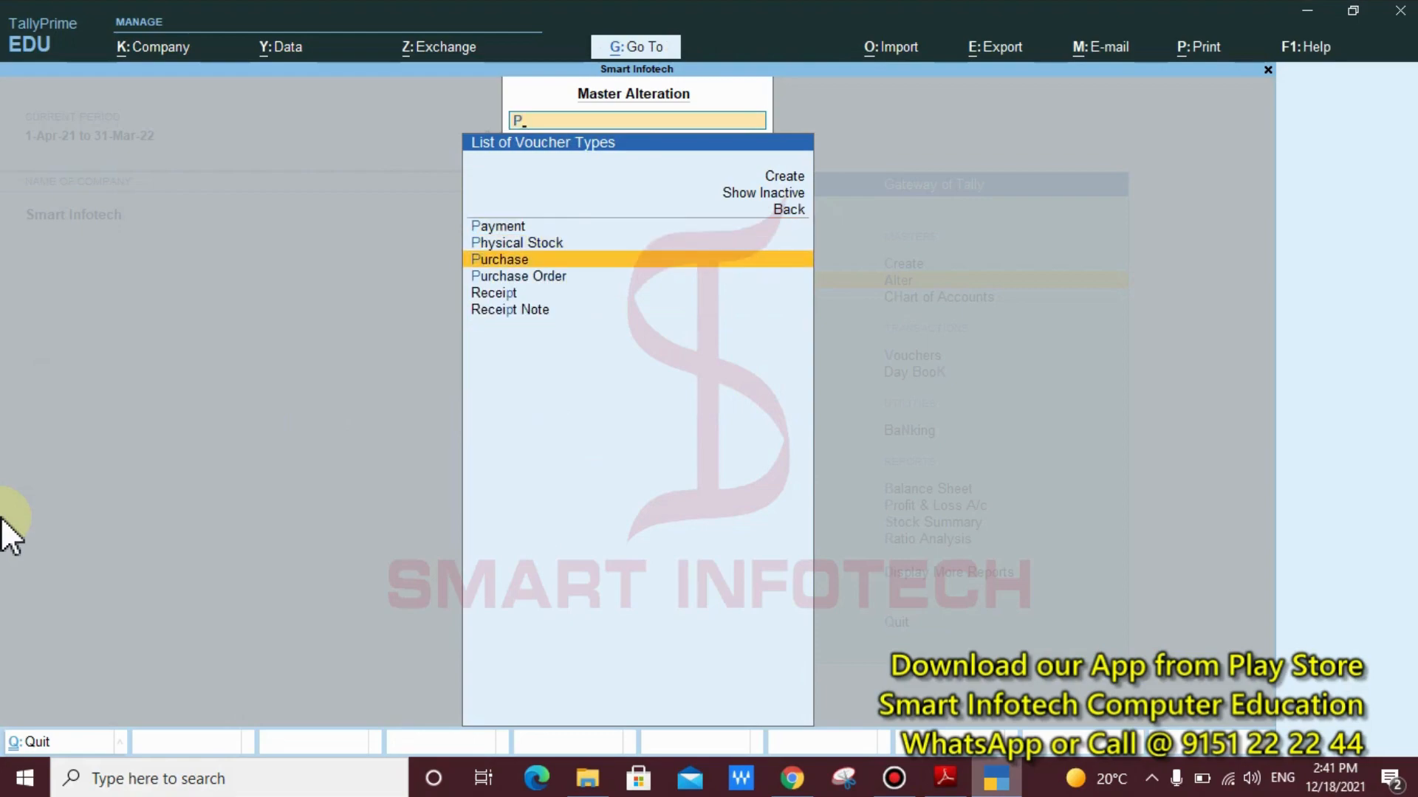
pyautogui.press('Return')
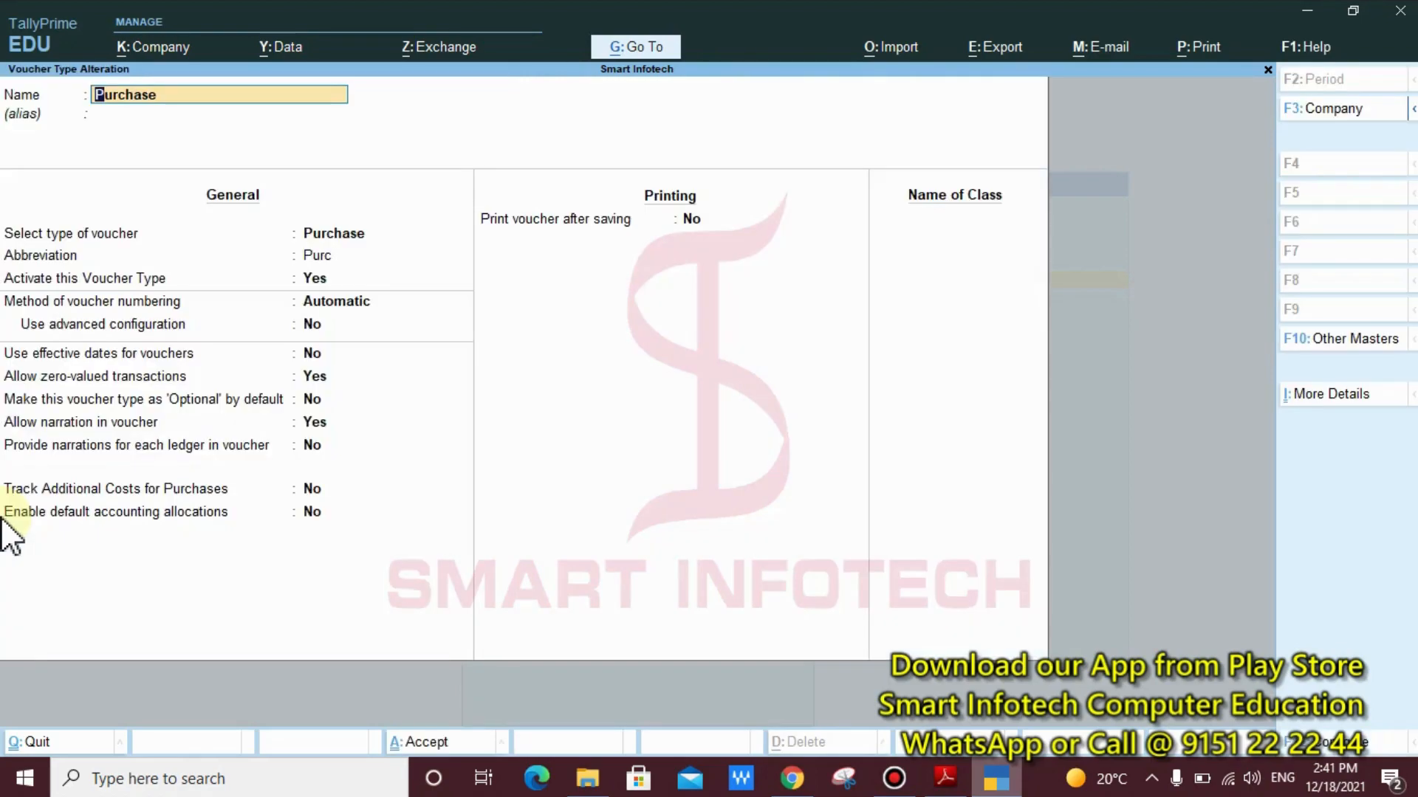
pyautogui.press('Return')
pyautogui.press('Return')
pyautogui.press('Return')
pyautogui.press('Return')
pyautogui.press('Return')
pyautogui.press('Return')
pyautogui.press('Return')
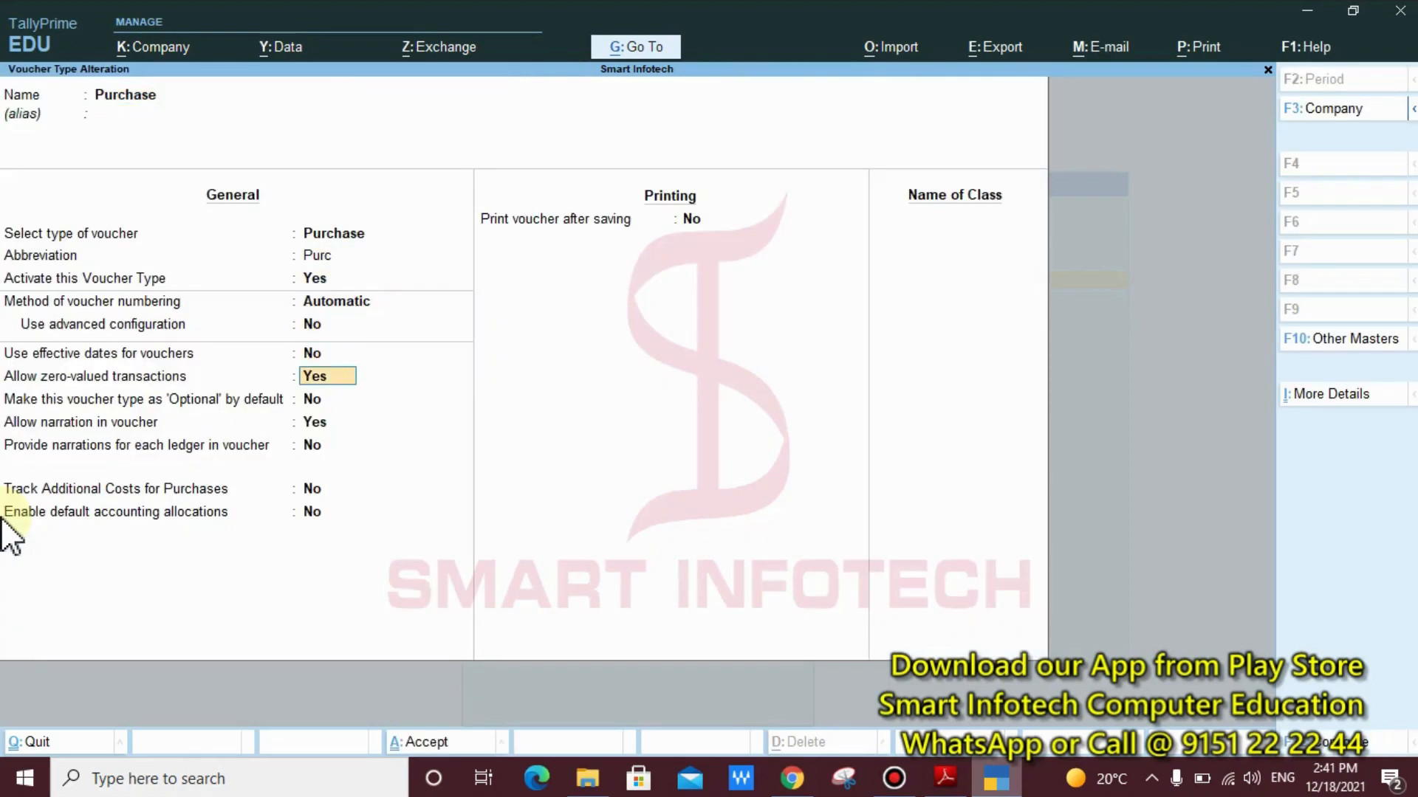
pyautogui.press('Return')
pyautogui.press('Return')
pyautogui.press('Return')
pyautogui.press('Return')
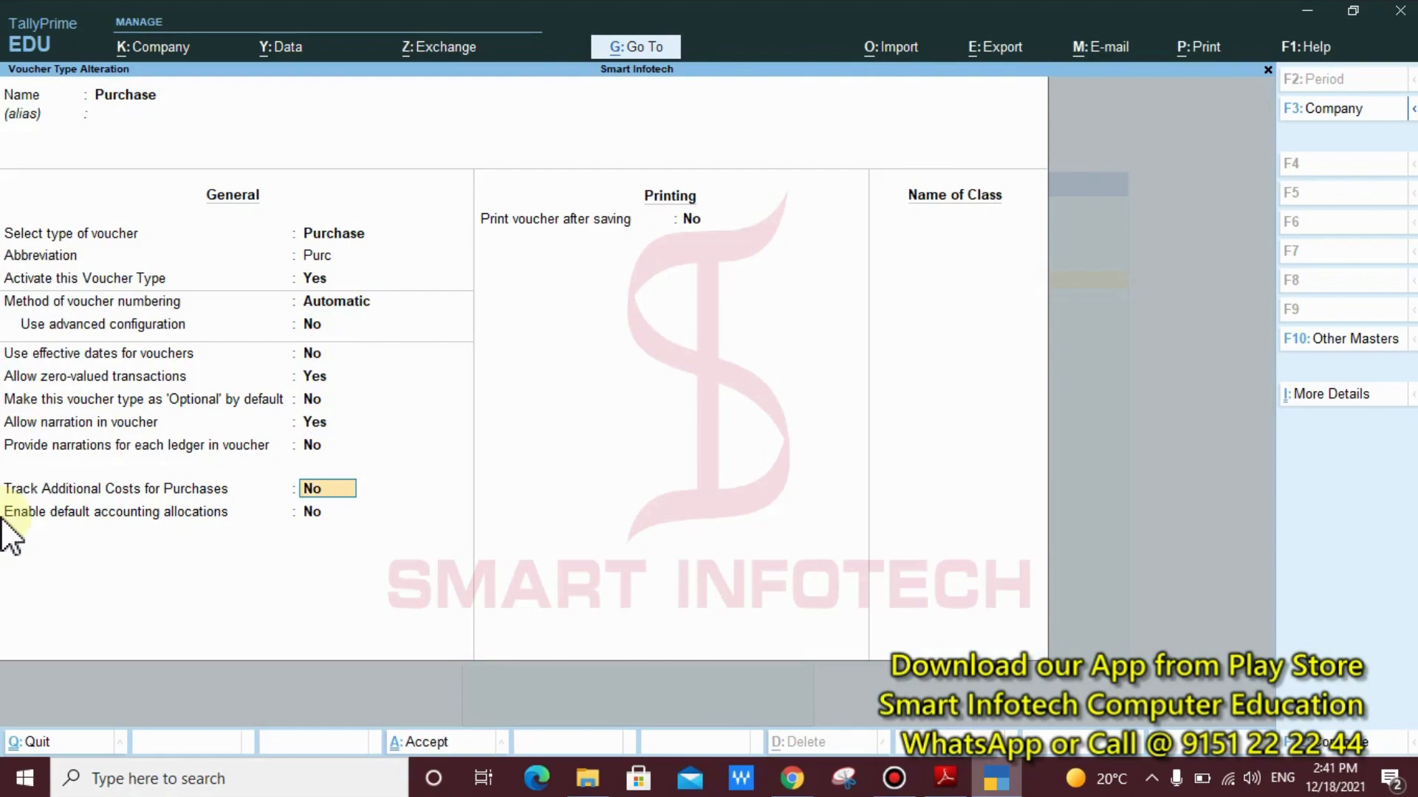
# Mark the Track Additional Costs for Purchases row with a box and an arrow, and clear the markings
pyautogui.press('ctrl')
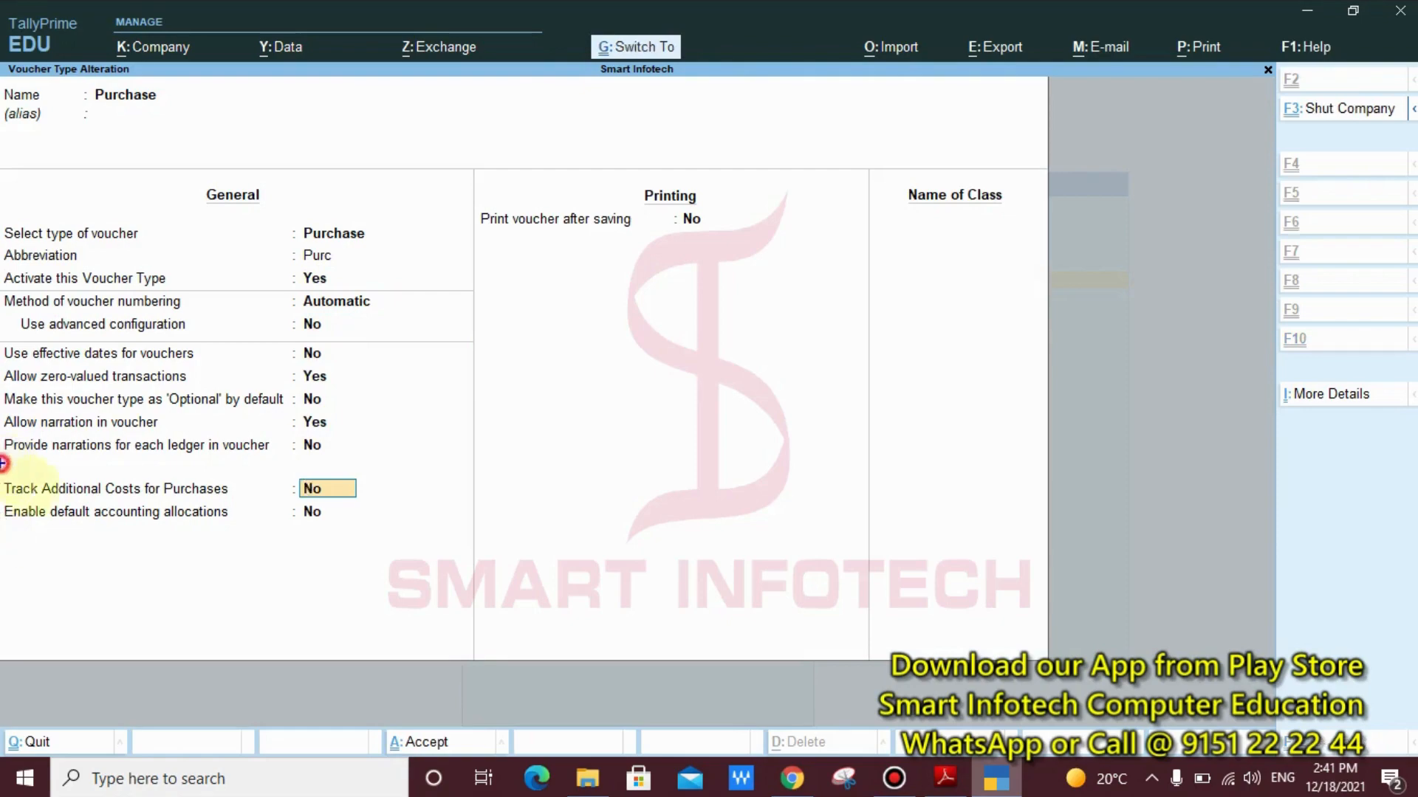
pyautogui.moveTo(3, 463)
pyautogui.mouseDown()
pyautogui.moveTo(530, 506)
pyautogui.moveTo(518, 504)
pyautogui.mouseUp()
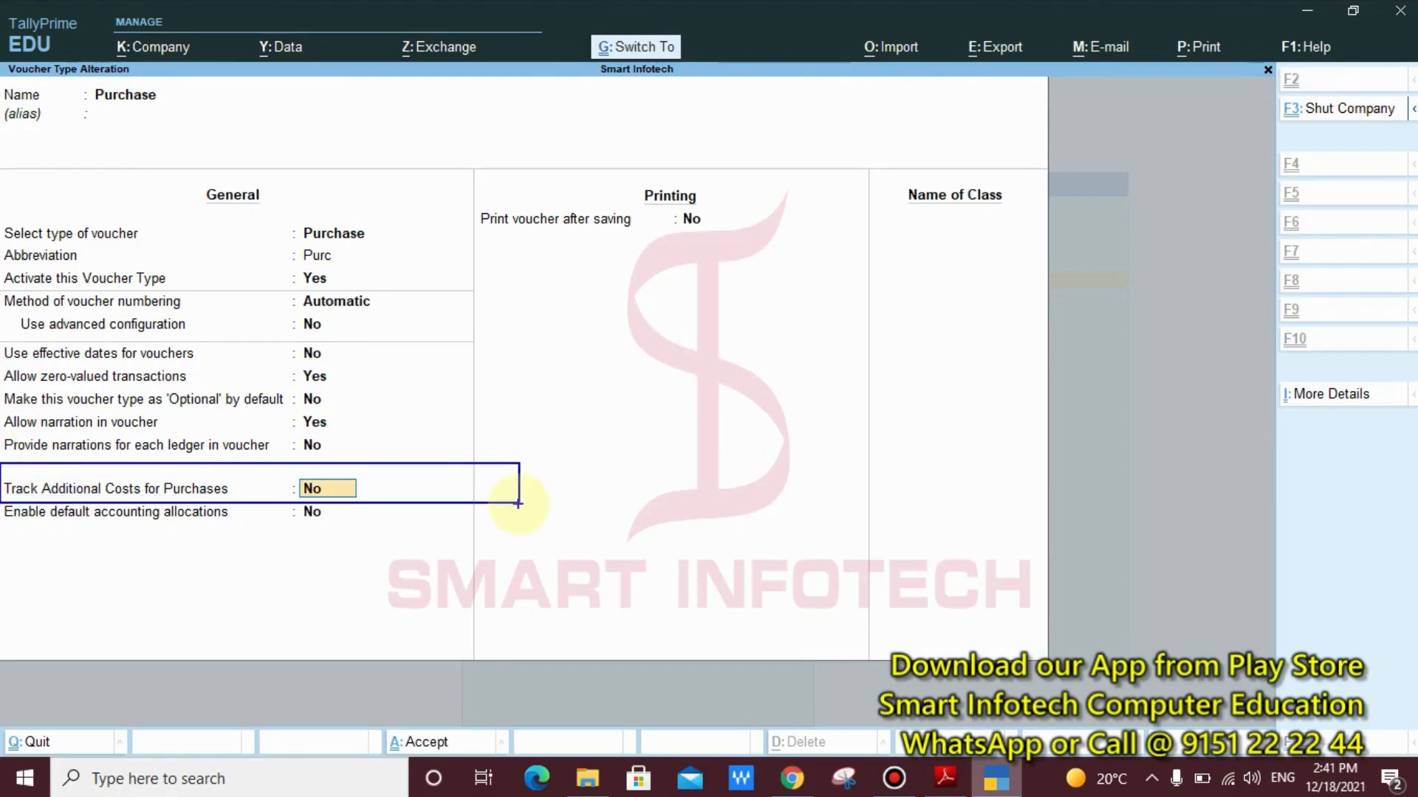
pyautogui.moveTo(421, 483); pyautogui.dragTo(558, 406)
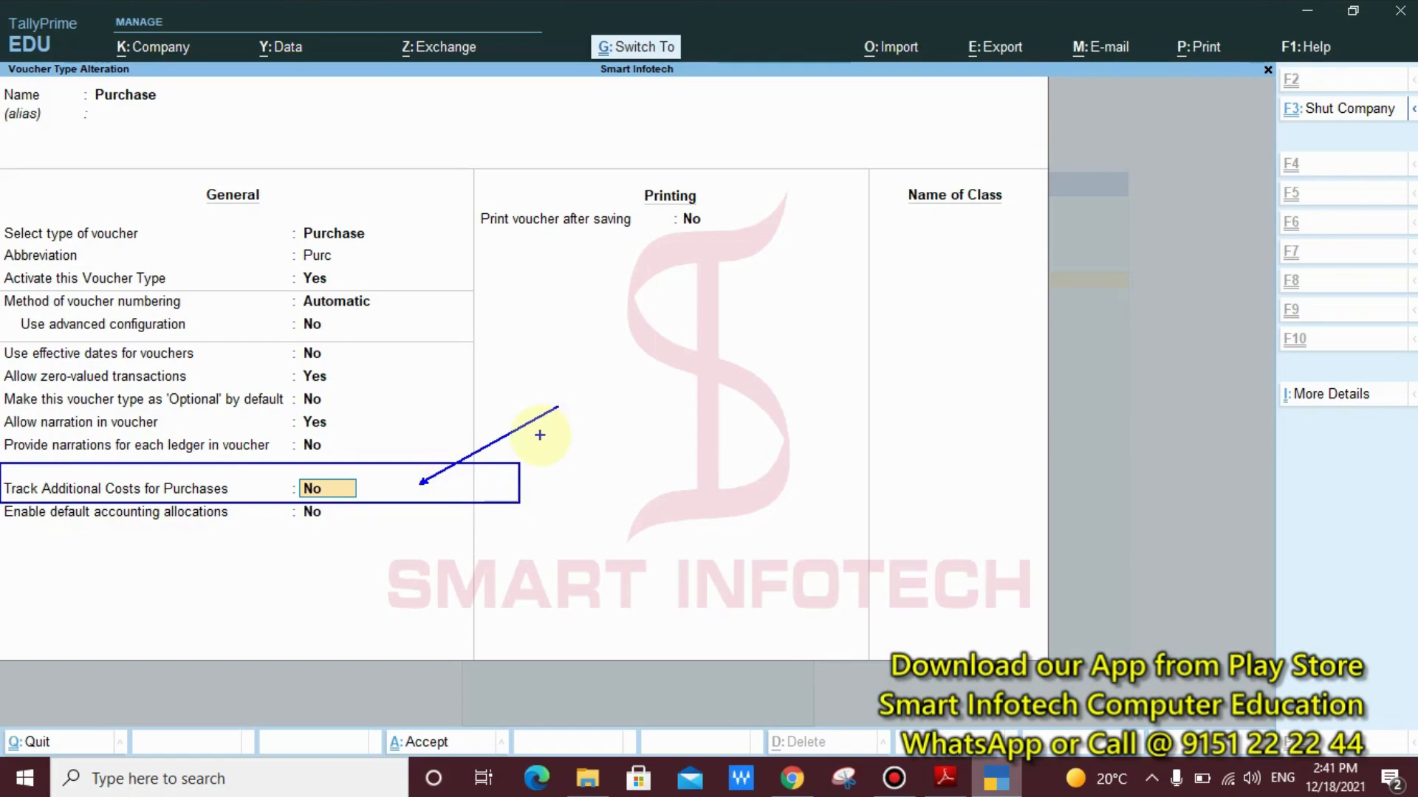
pyautogui.press('Escape')
# Set Track Additional Costs for Purchases to Yes, save the Purchase voucher type, and return to the Gateway of Tally
pyautogui.write('y')
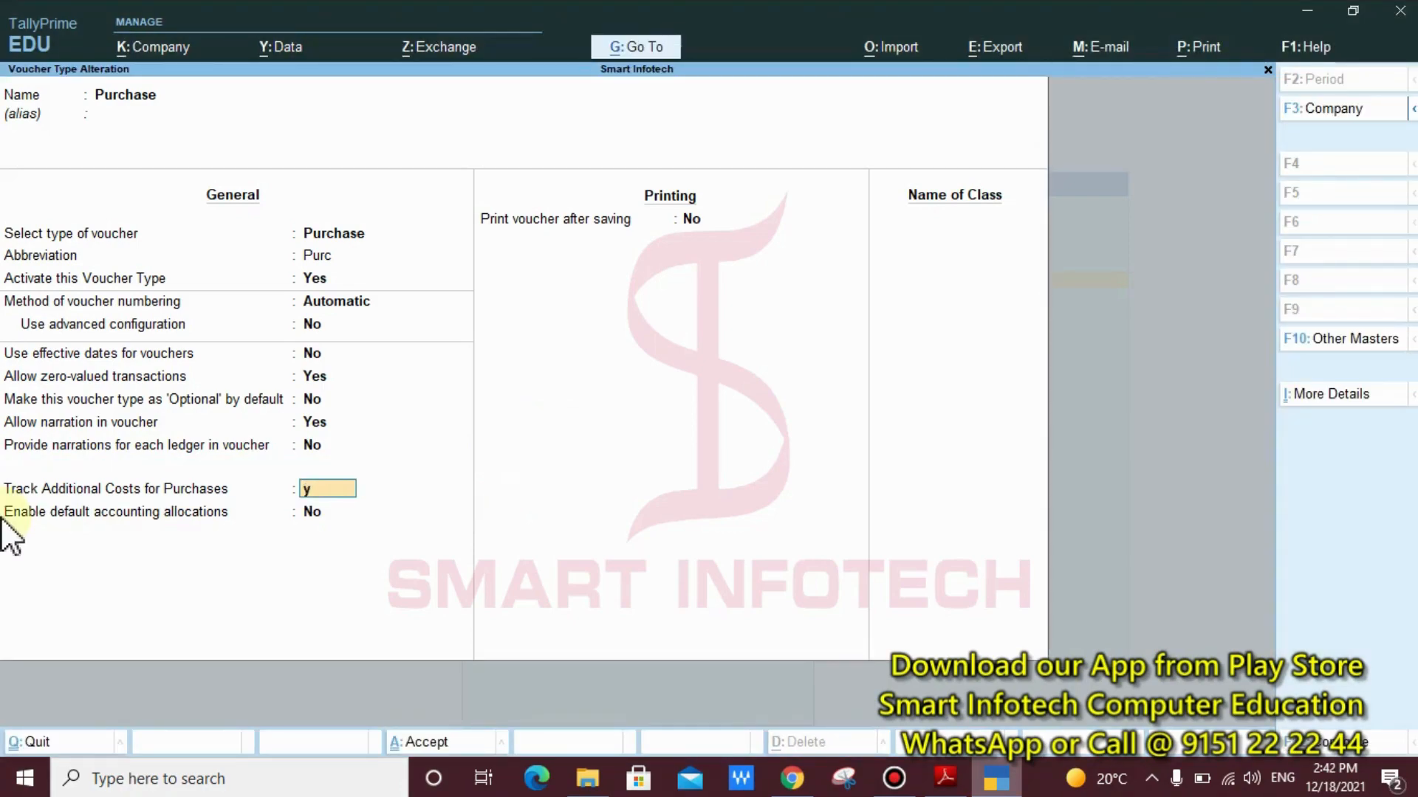
pyautogui.write('es')
pyautogui.press('Return')
pyautogui.press('Return')
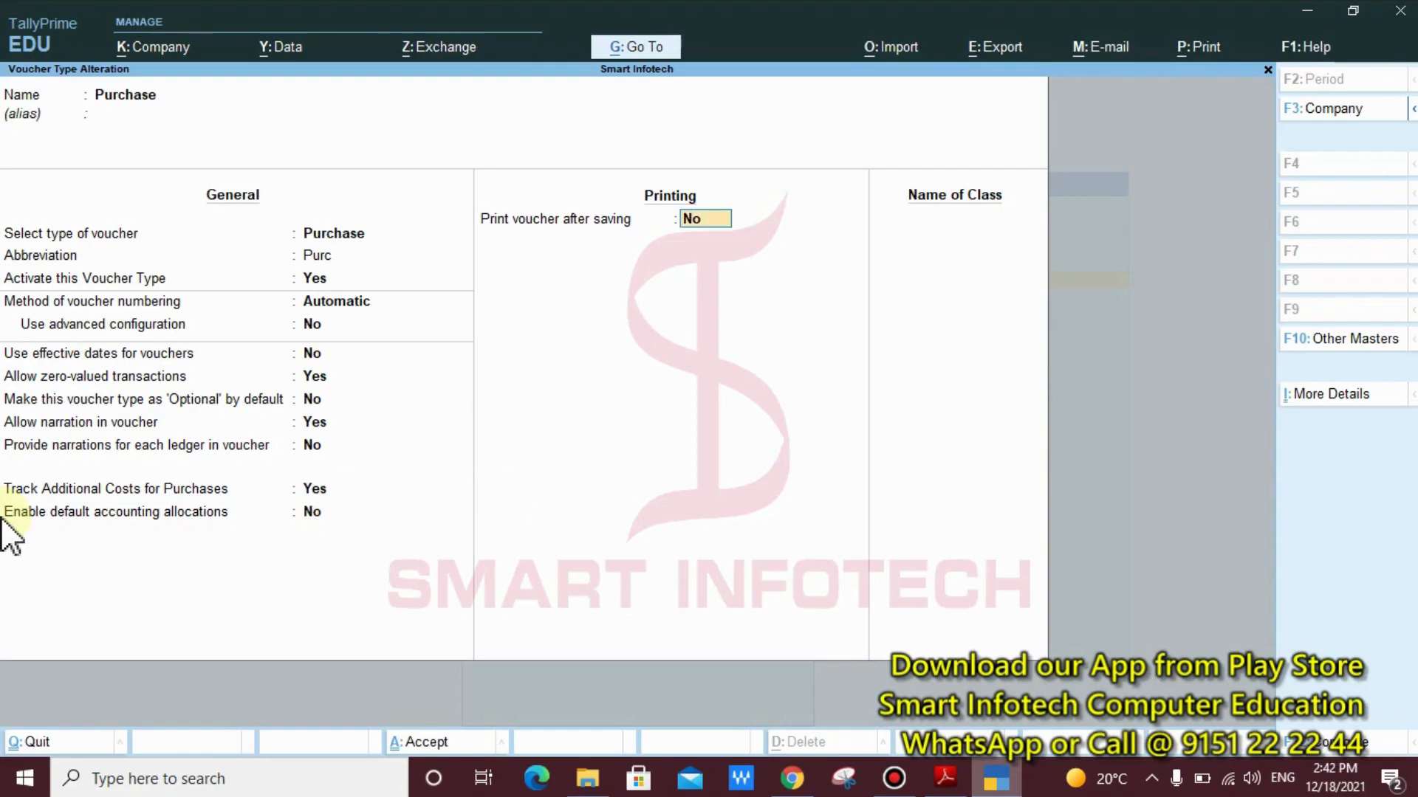
pyautogui.press('Return')
pyautogui.press('Return')
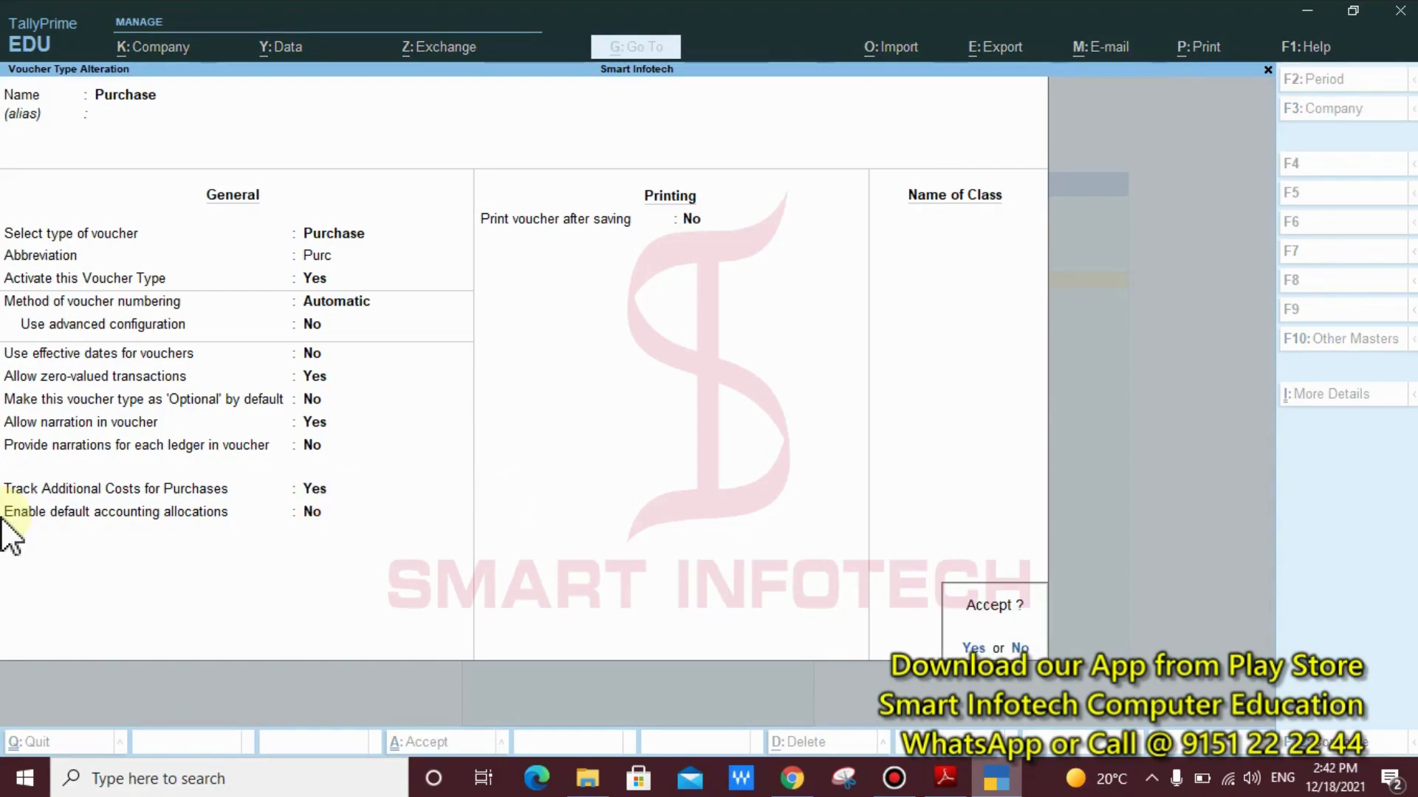
pyautogui.press('Return')
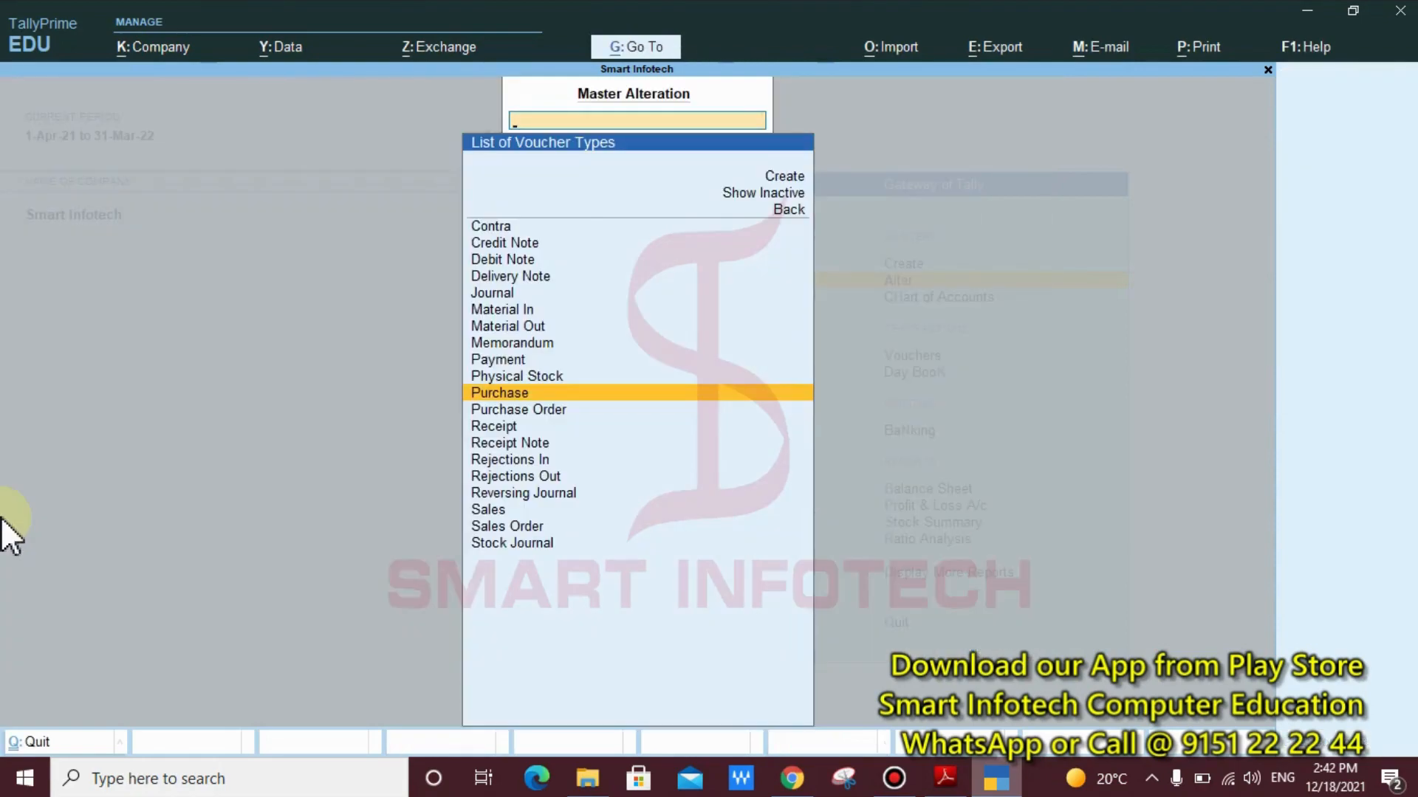
pyautogui.press('Escape')
pyautogui.press('Escape')
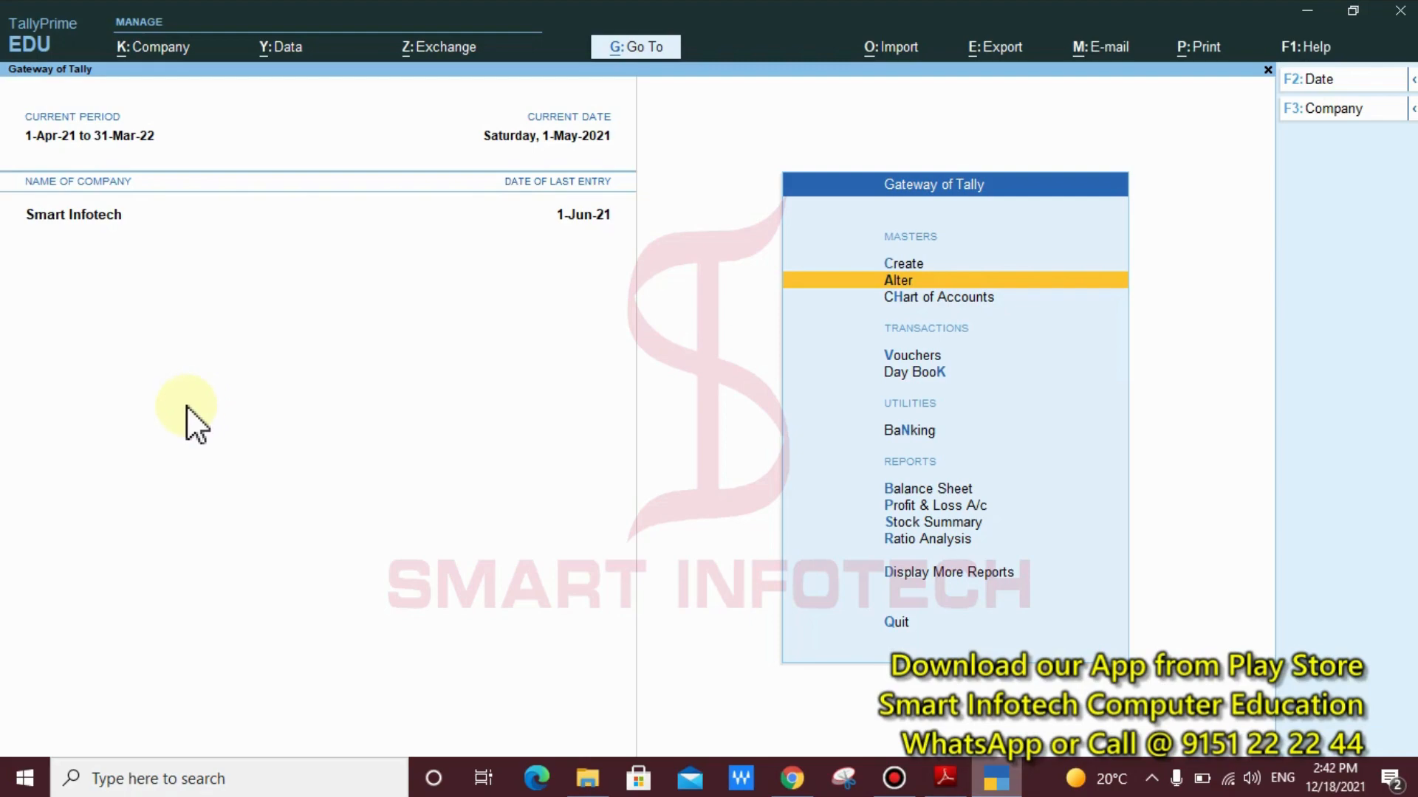
# Write the annotation heading "Tally.ERP 9" below the company name, followed by a blank line
pyautogui.press('ctrl')
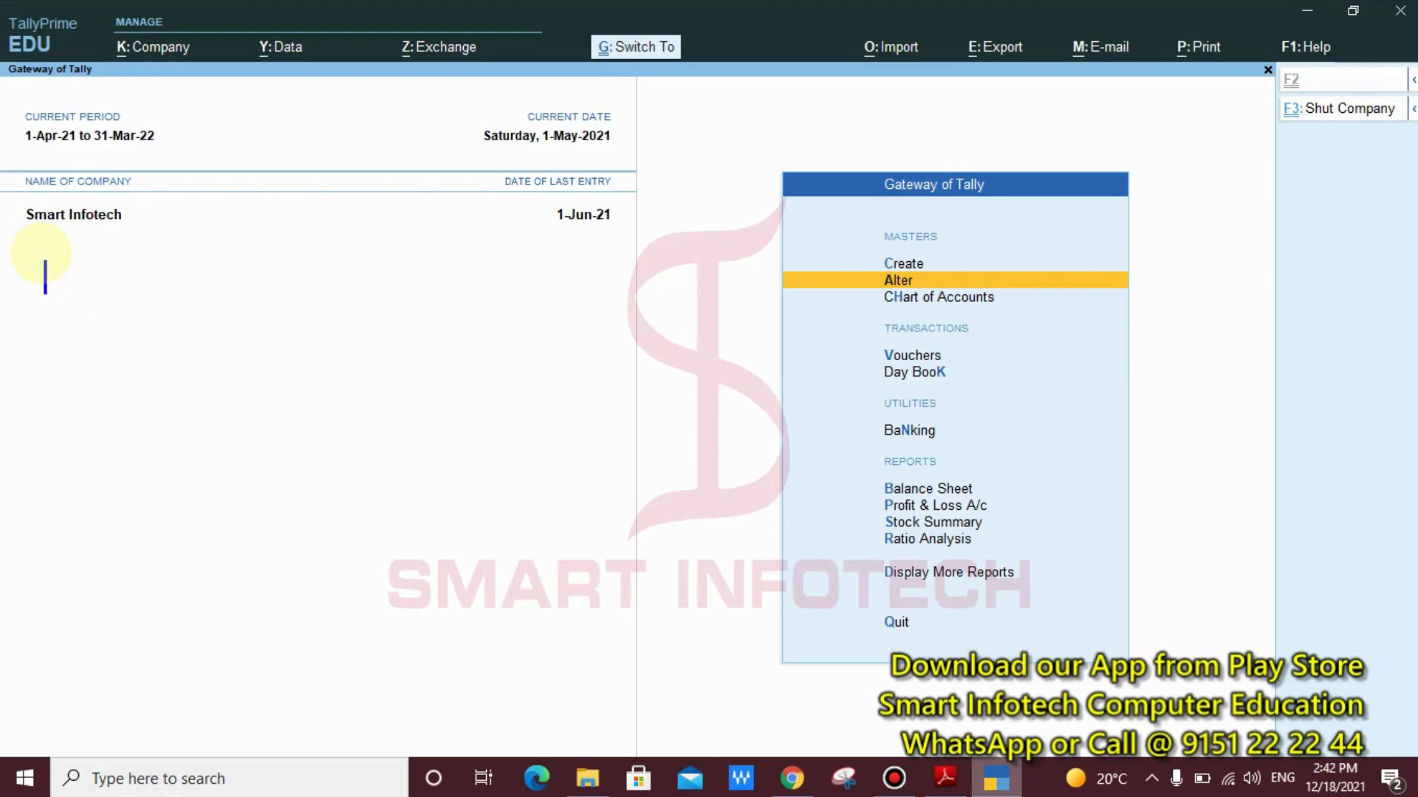
pyautogui.write('Tally')
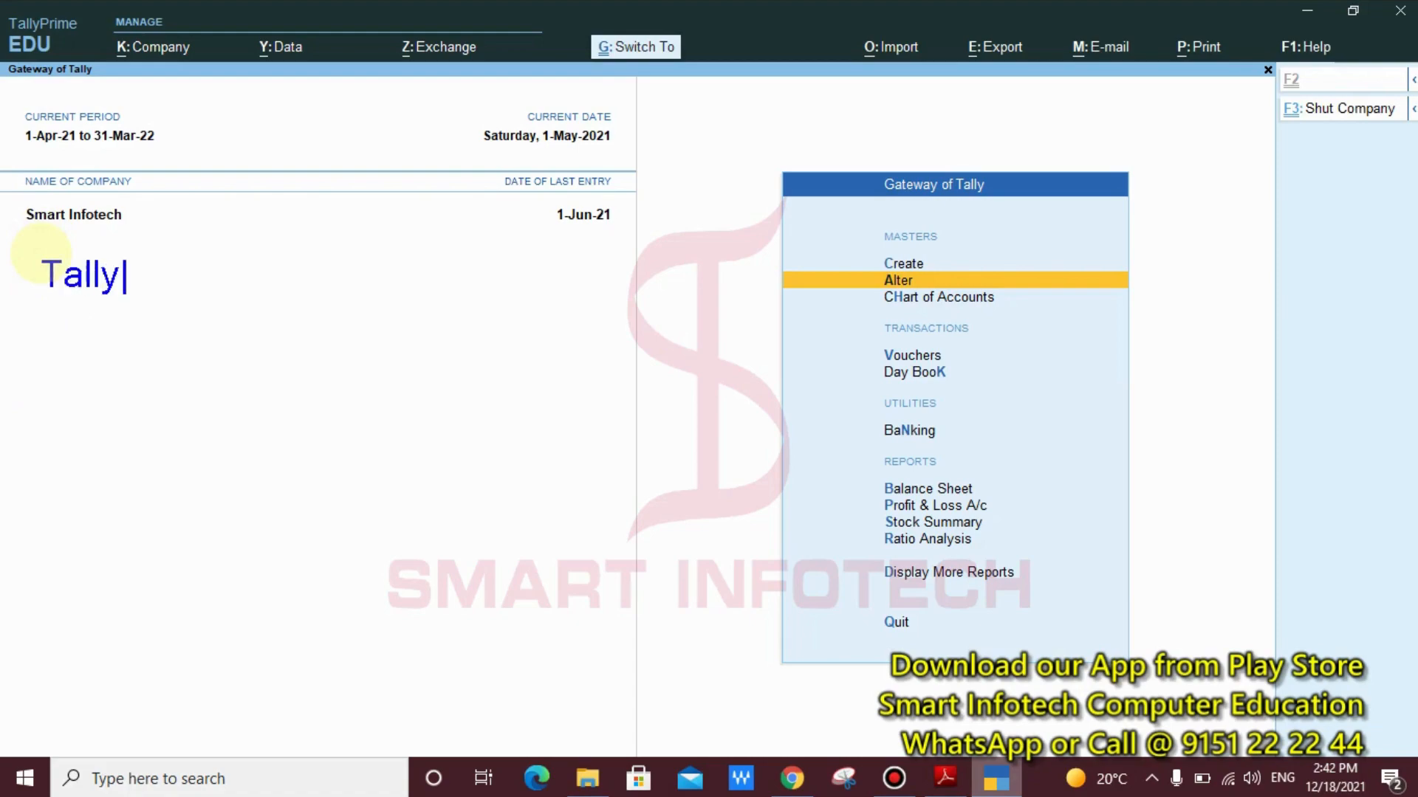
pyautogui.write('.ERP ')
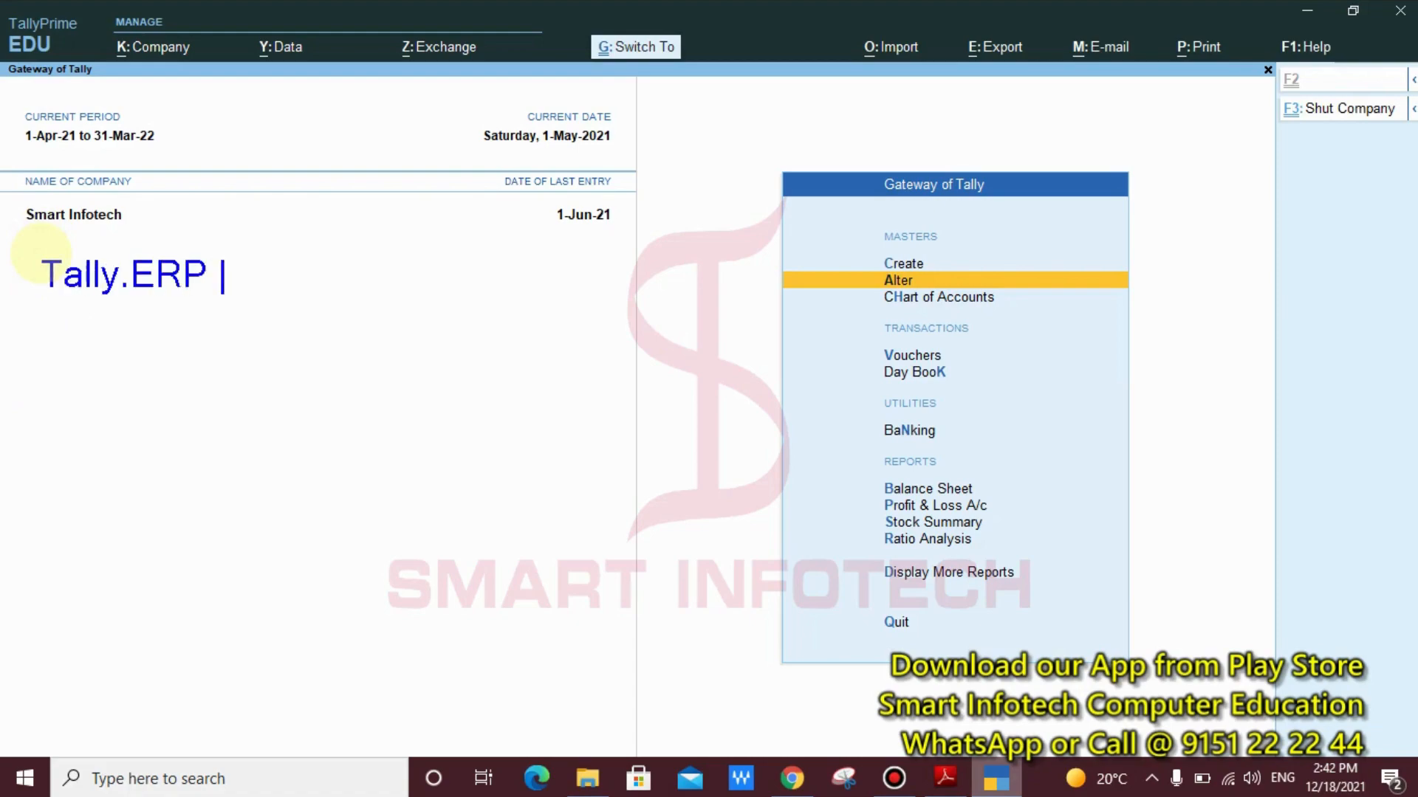
pyautogui.write('9')
pyautogui.press('Return')
pyautogui.press('Return')
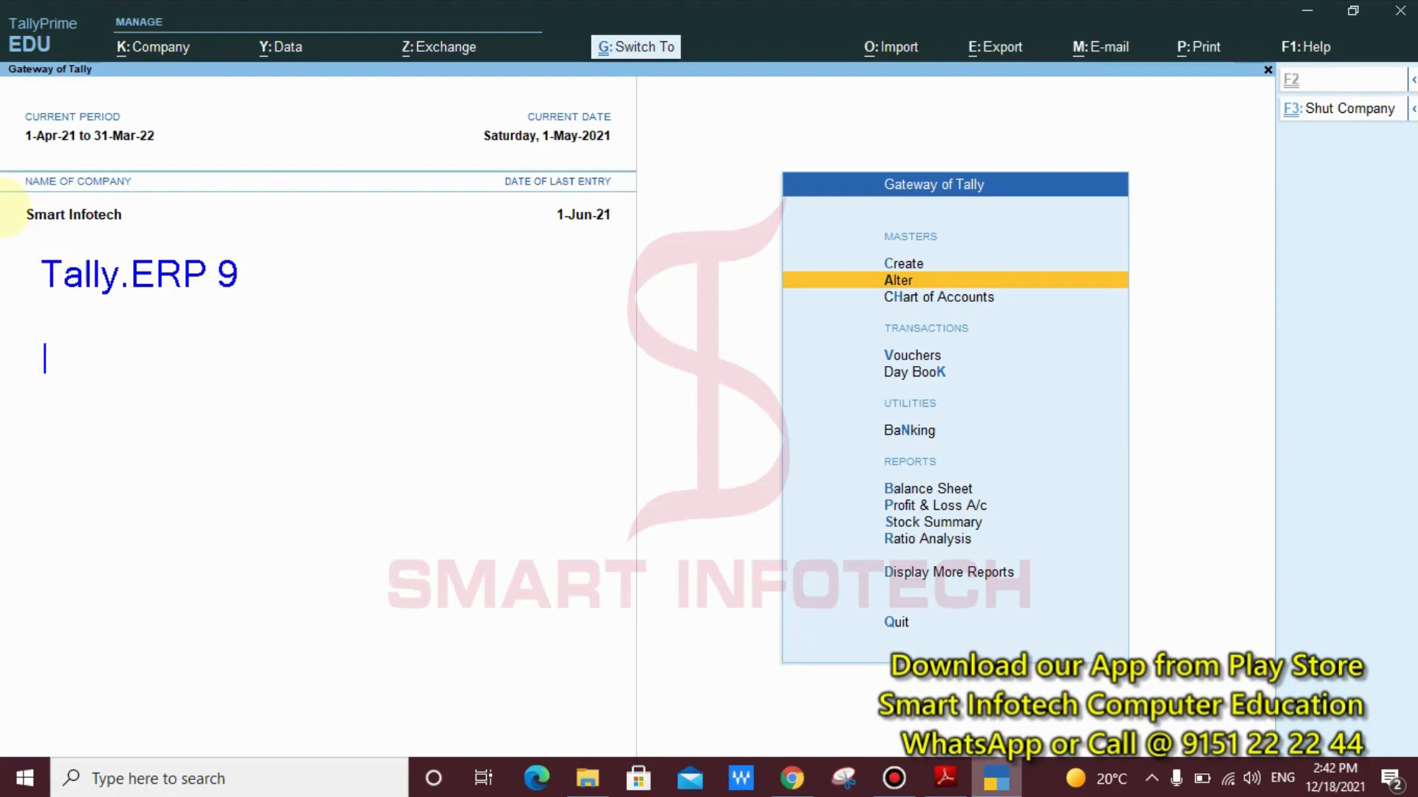
# Add the path line "GOT >> Accounts Info >> Ledger >> Create" under the Tally.ERP 9 heading
pyautogui.write('GOT >> Ac')
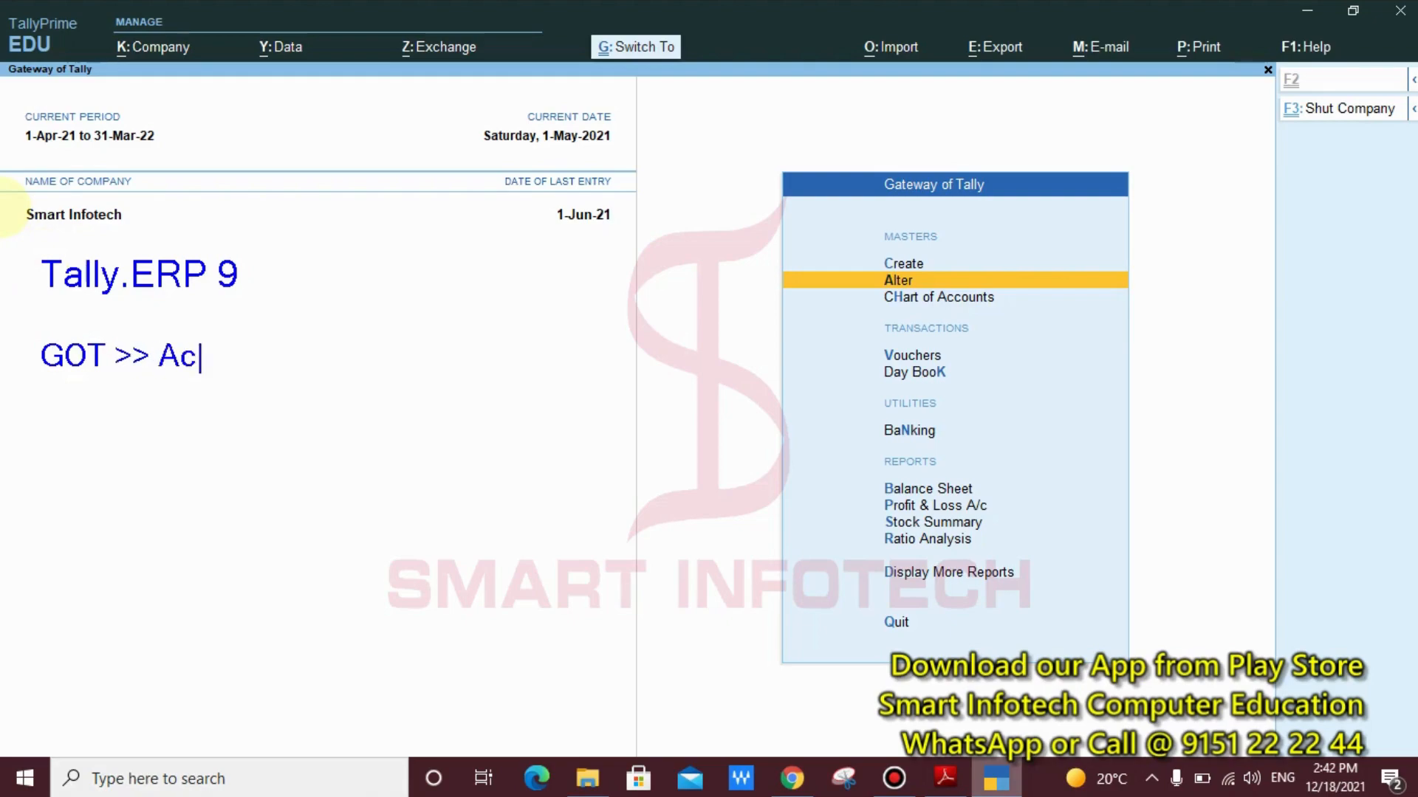
pyautogui.write('counts')
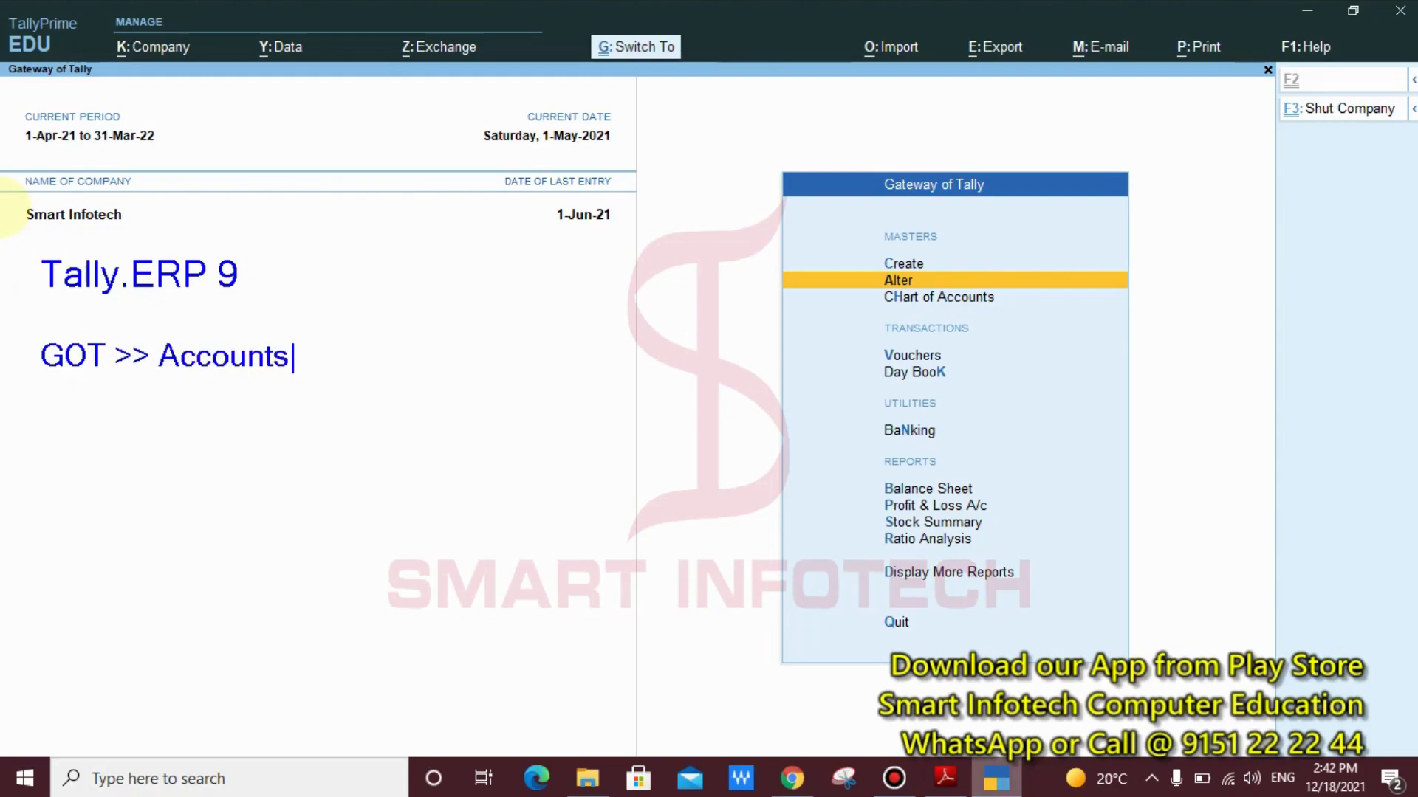
pyautogui.write(' Info >> L')
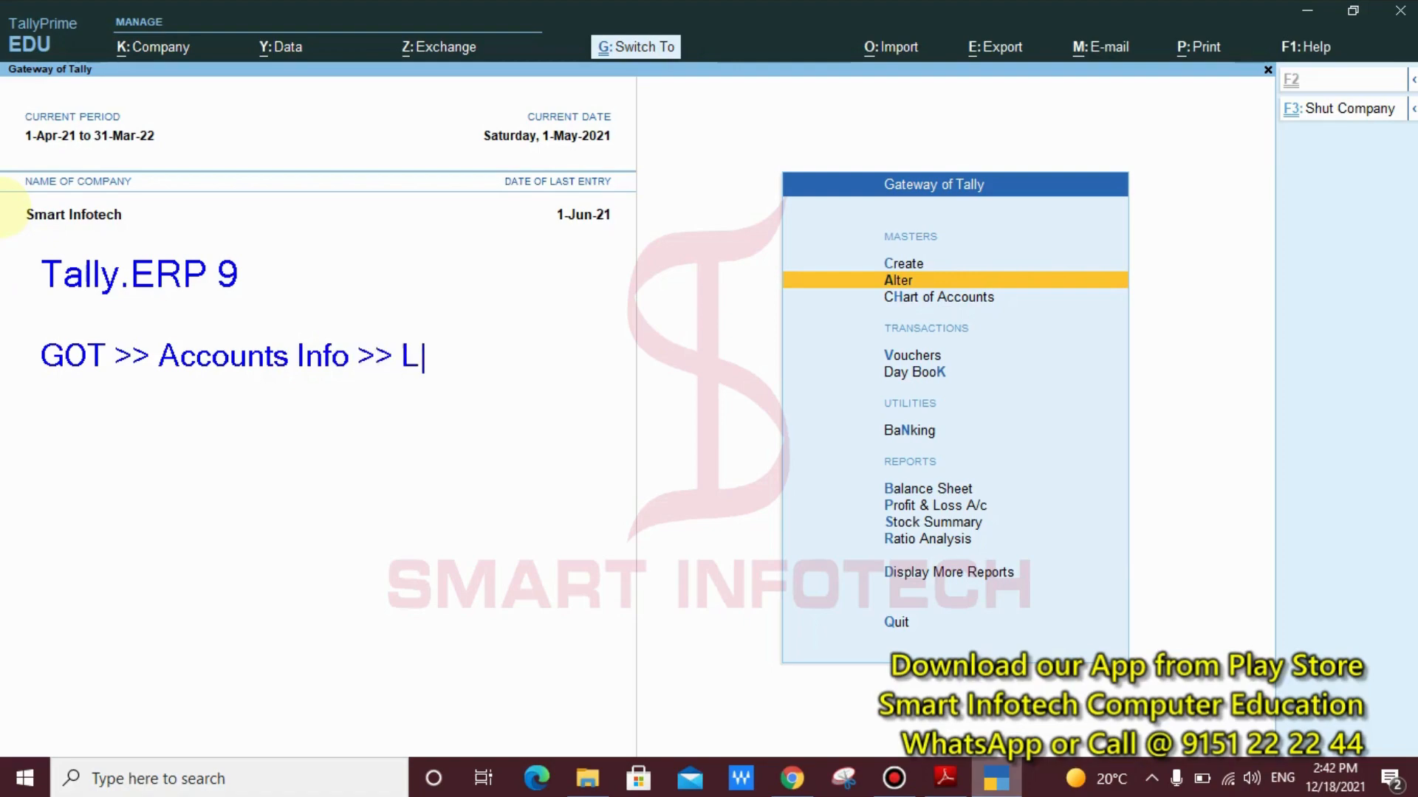
pyautogui.write('edger >')
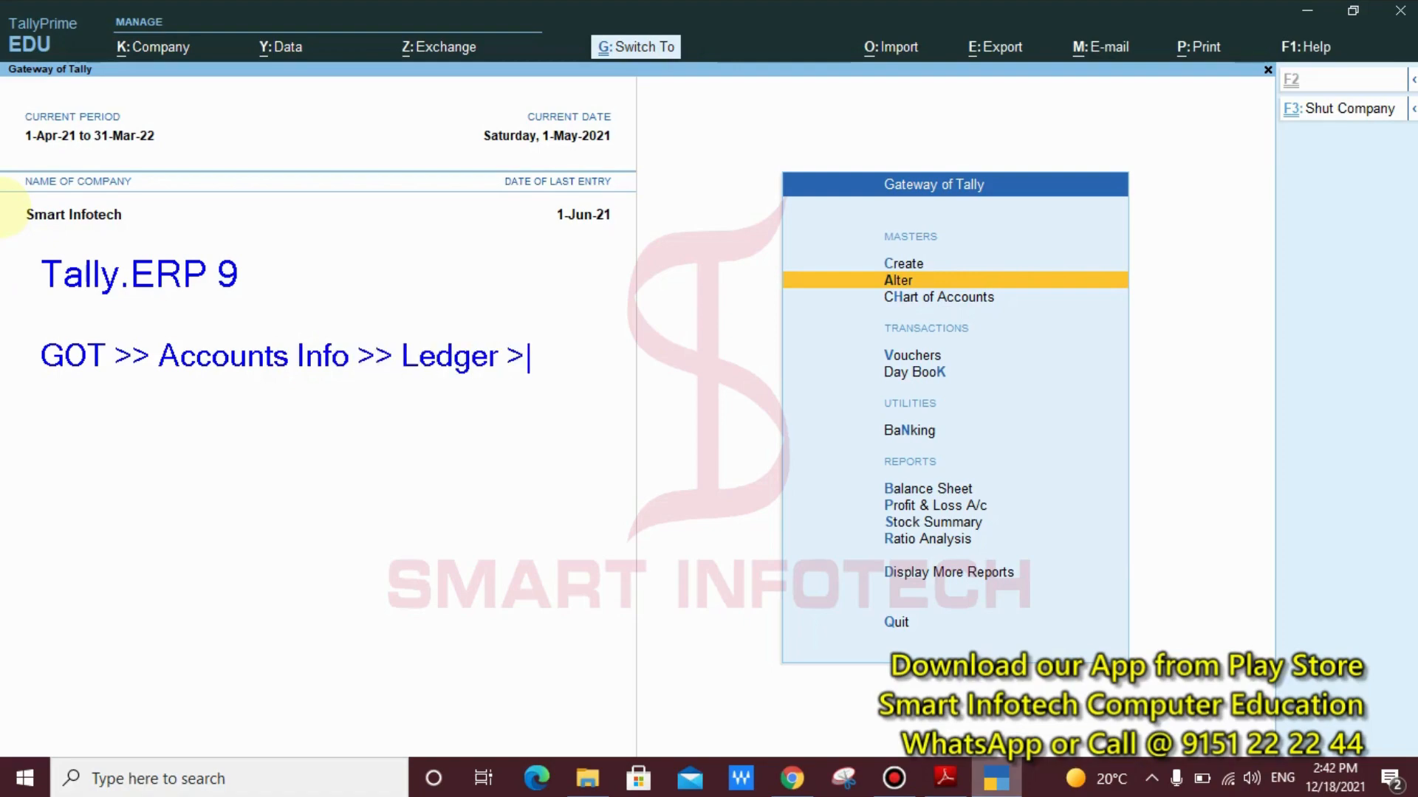
pyautogui.write('> Create')
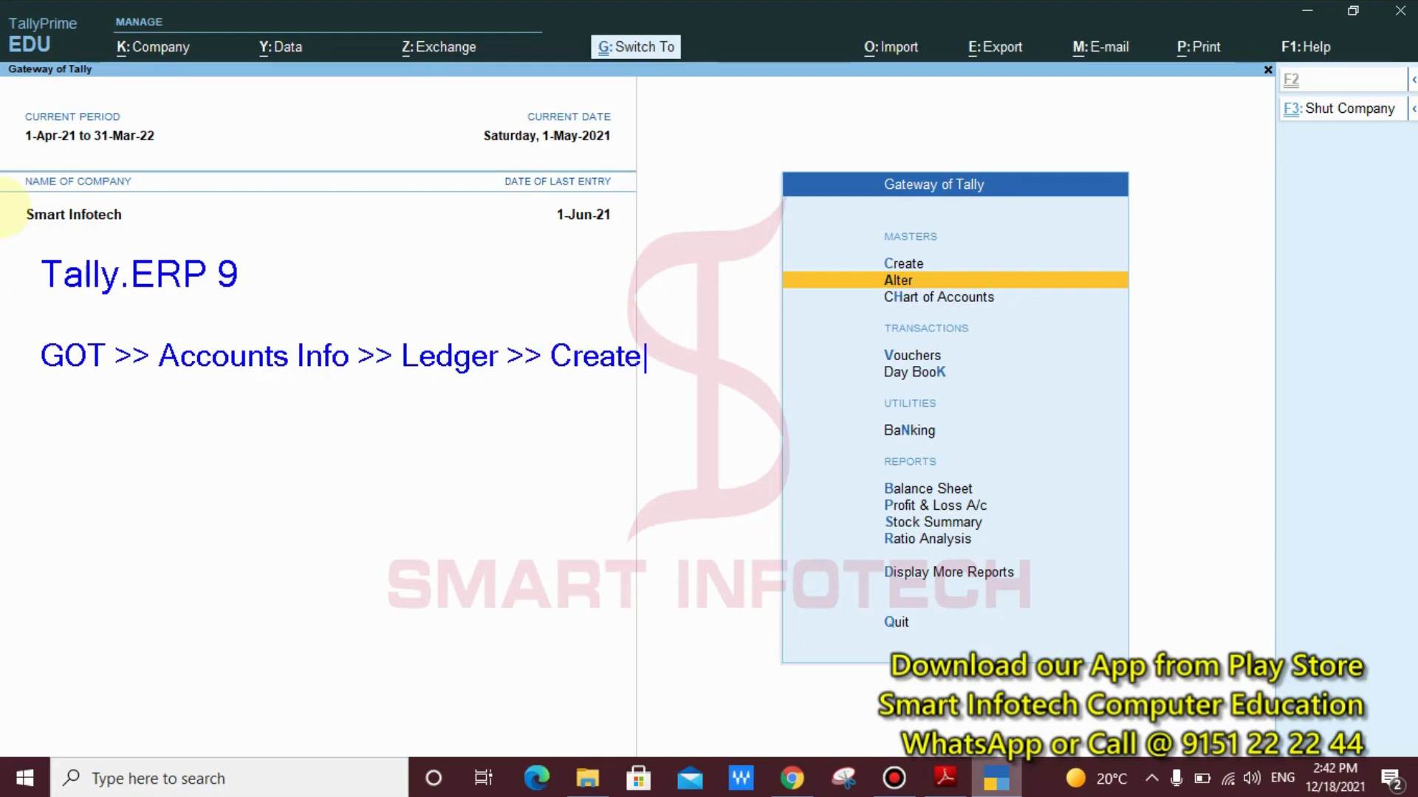
# Write the red annotation heading "TallyPrime:" below the Tally.ERP 9 path, followed by a blank line
pyautogui.press('Return')
pyautogui.press('Return')
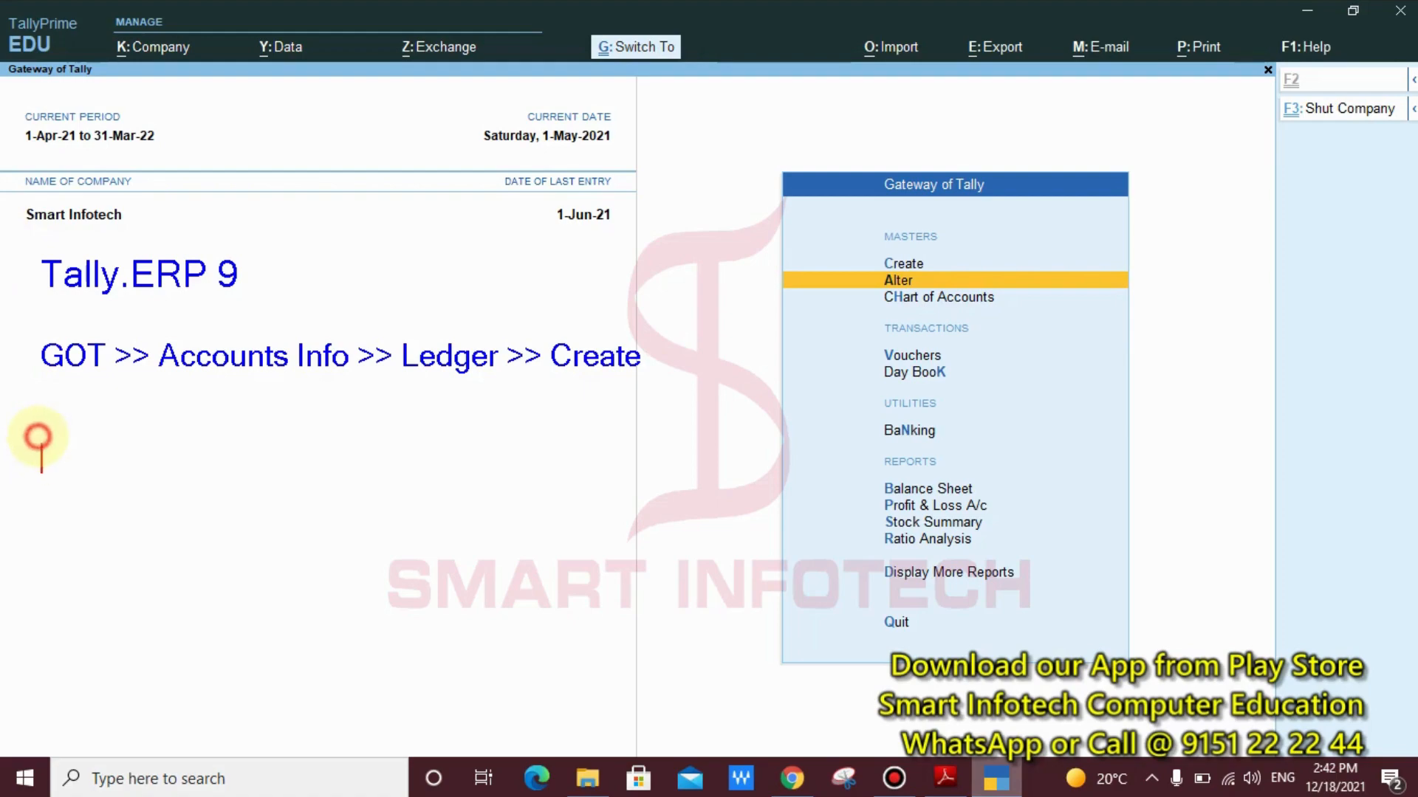
pyautogui.write('Tally')
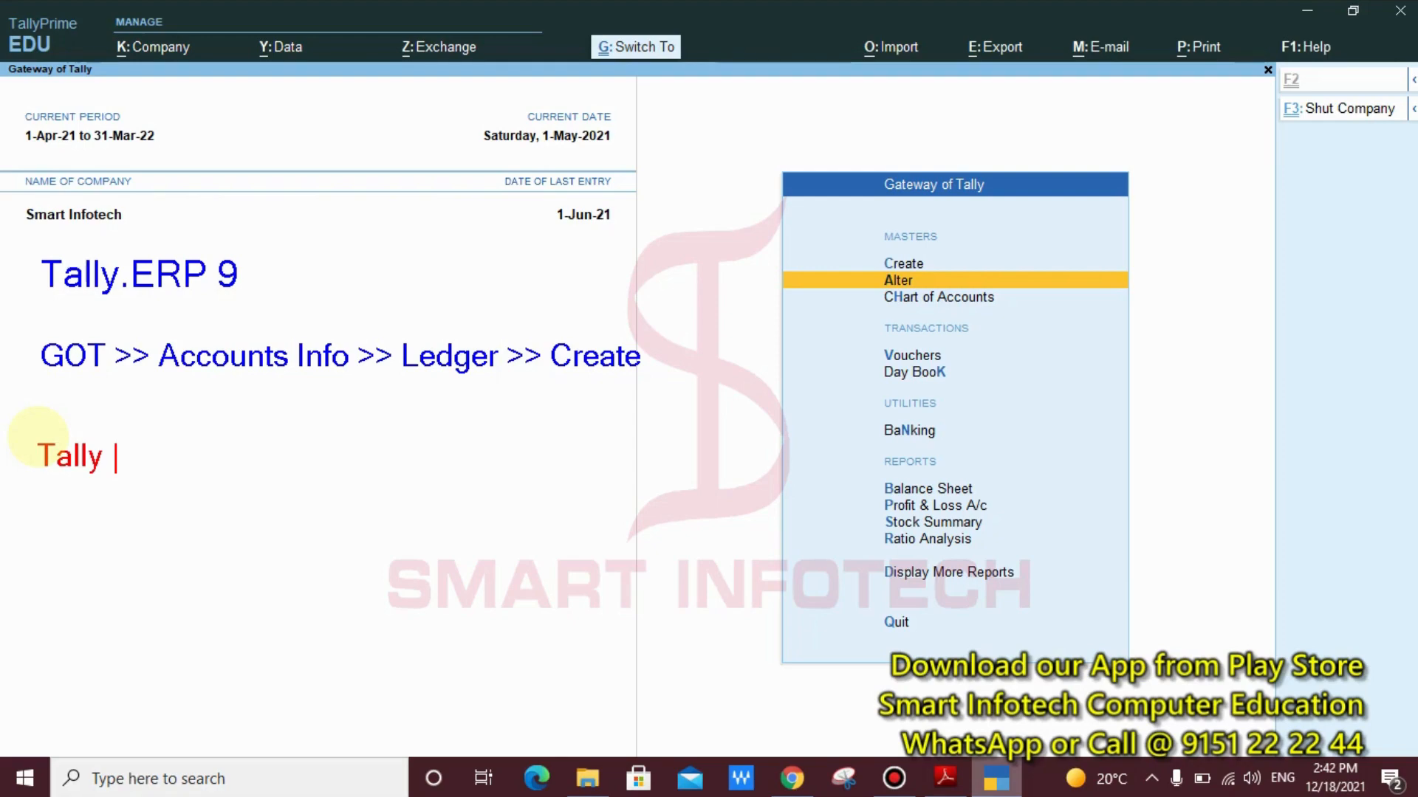
pyautogui.press('BackSpace')
pyautogui.write('Prime')
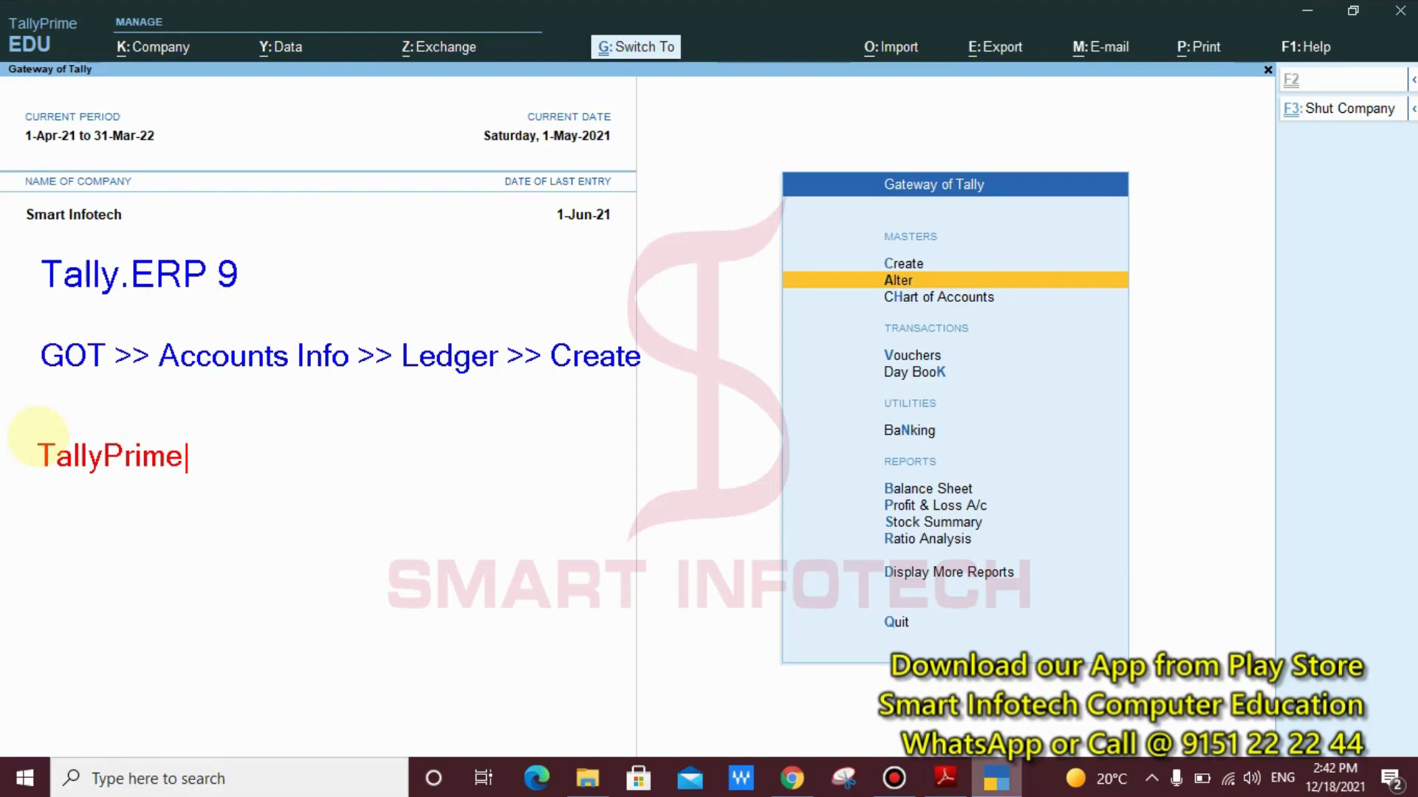
pyautogui.write(':')
pyautogui.press('Return')
pyautogui.press('Return')
# Add the path line "GOT >> Create >> Ledger" under the TallyPrime heading
pyautogui.write('GOT')
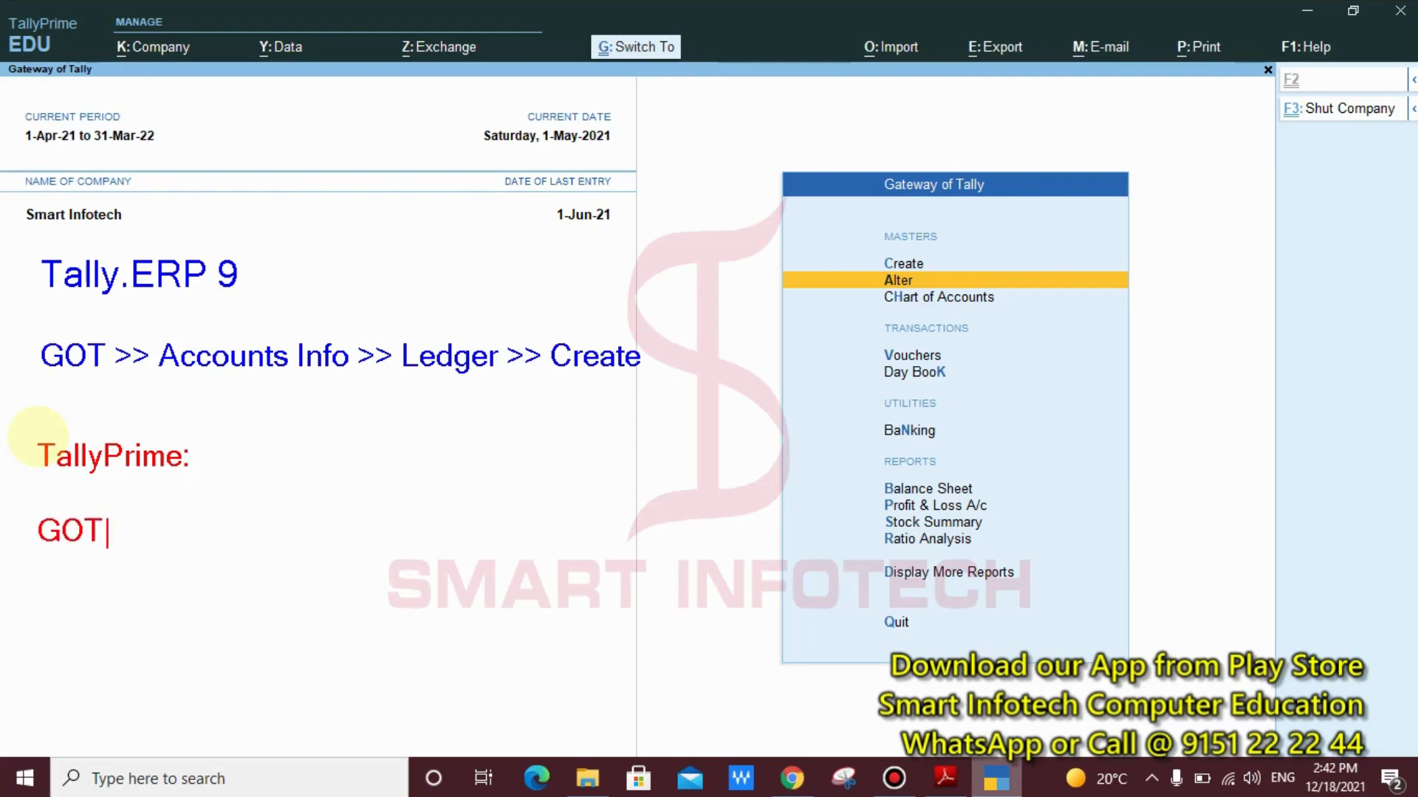
pyautogui.write(' >> Create >> L')
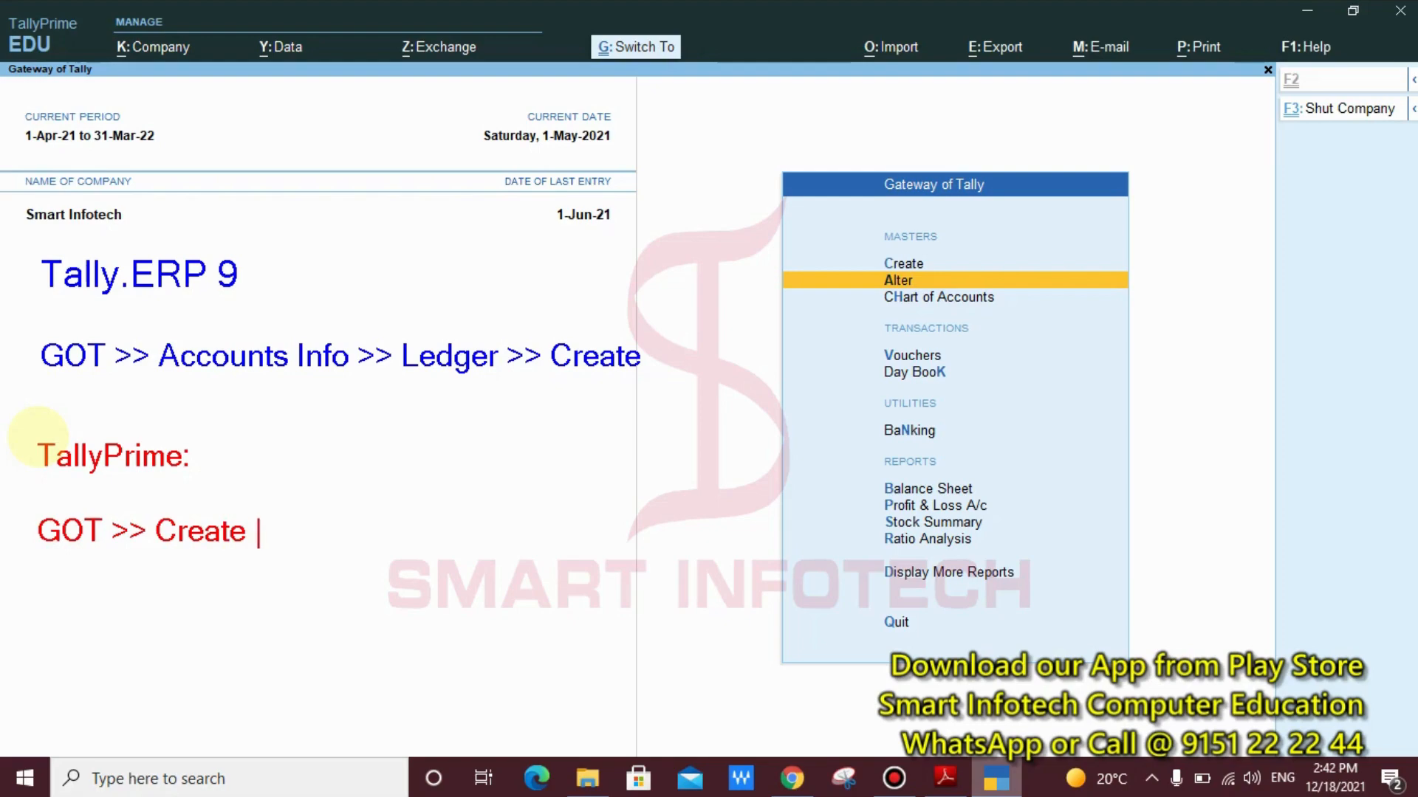
pyautogui.write('edger')
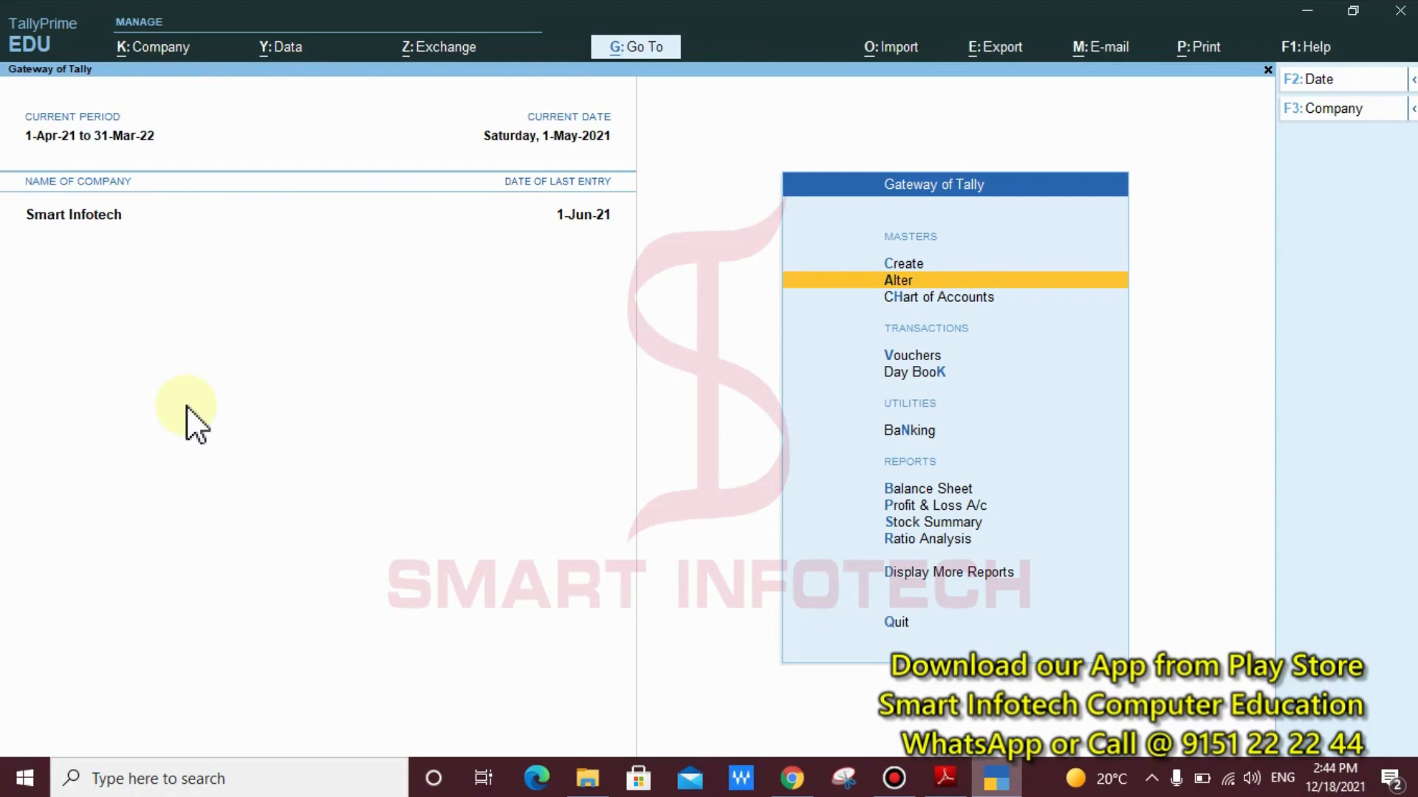
# Open the creation form for a new Ledger master from the Gateway of Tally
pyautogui.press('Up')
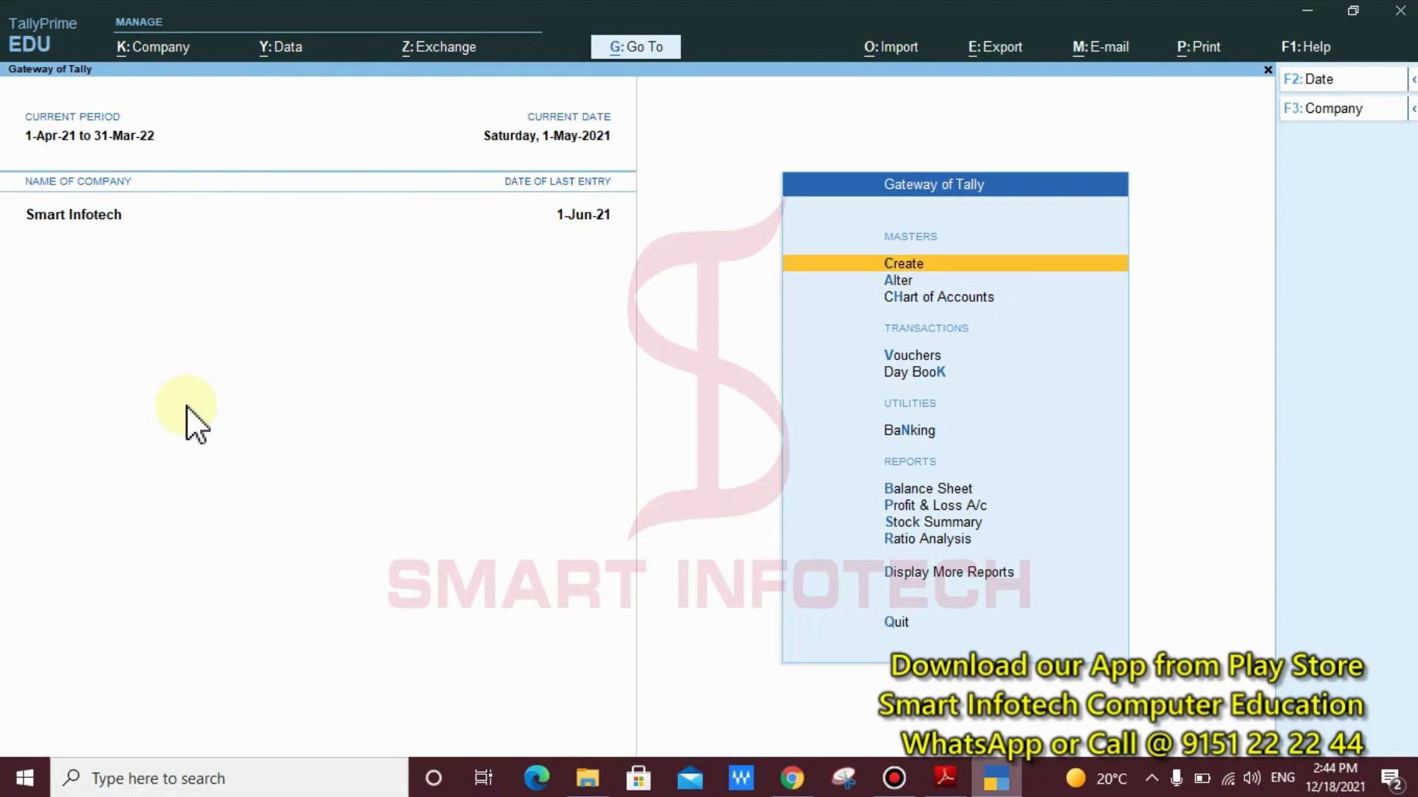
pyautogui.press('Return')
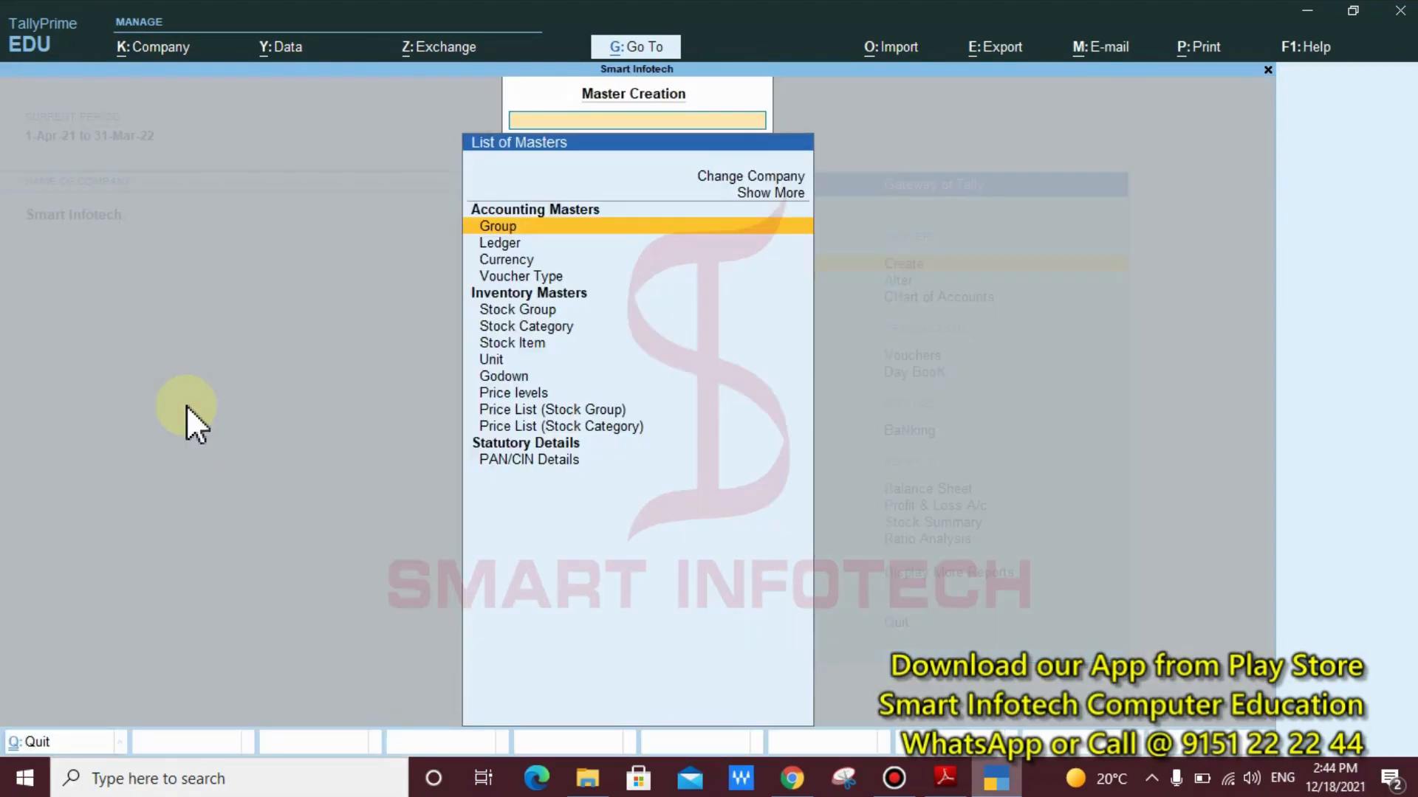
pyautogui.press('Down')
pyautogui.press('Return')
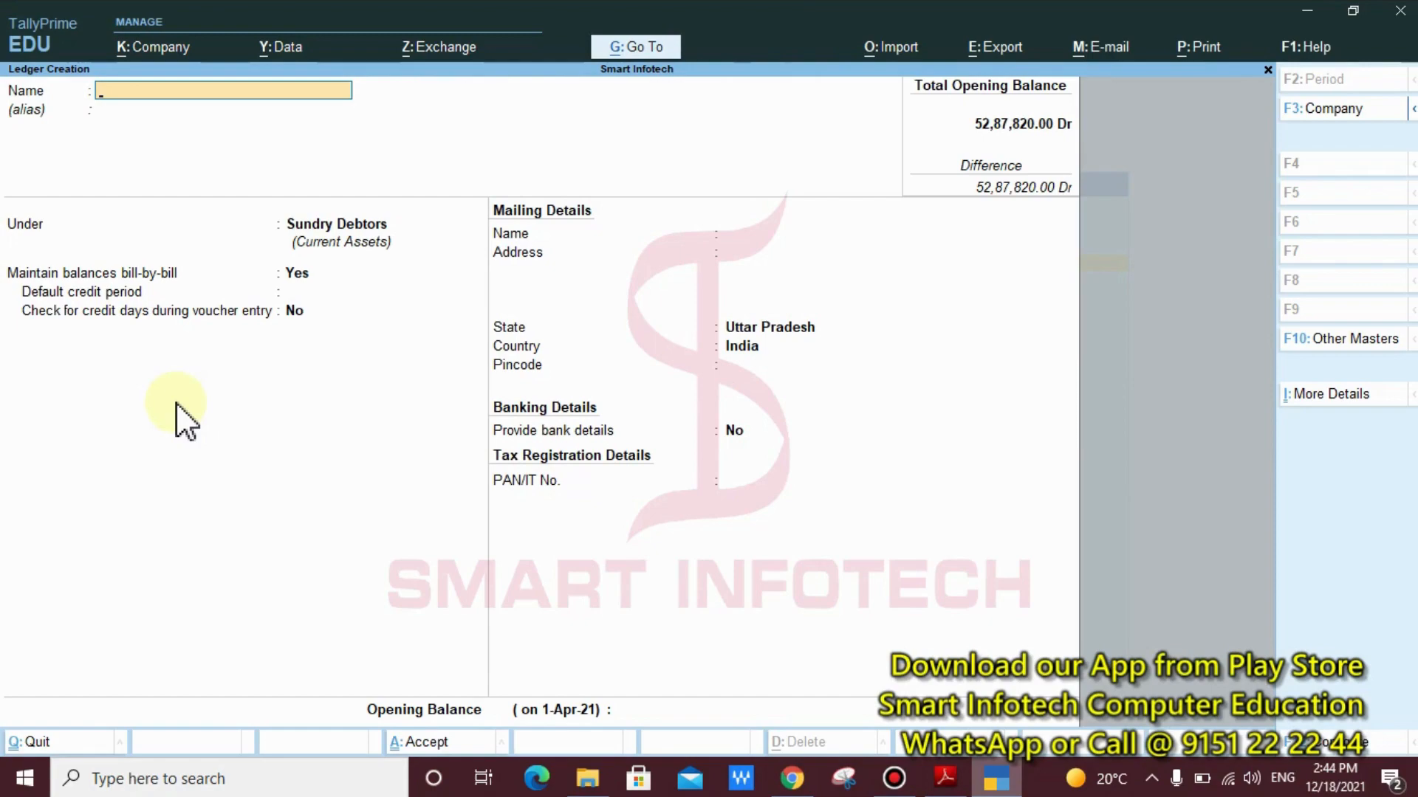
# Write the red annotation "Purchase from LKO : Under Purchase Account" over the lower part of the ledger form
pyautogui.press('ctrl')
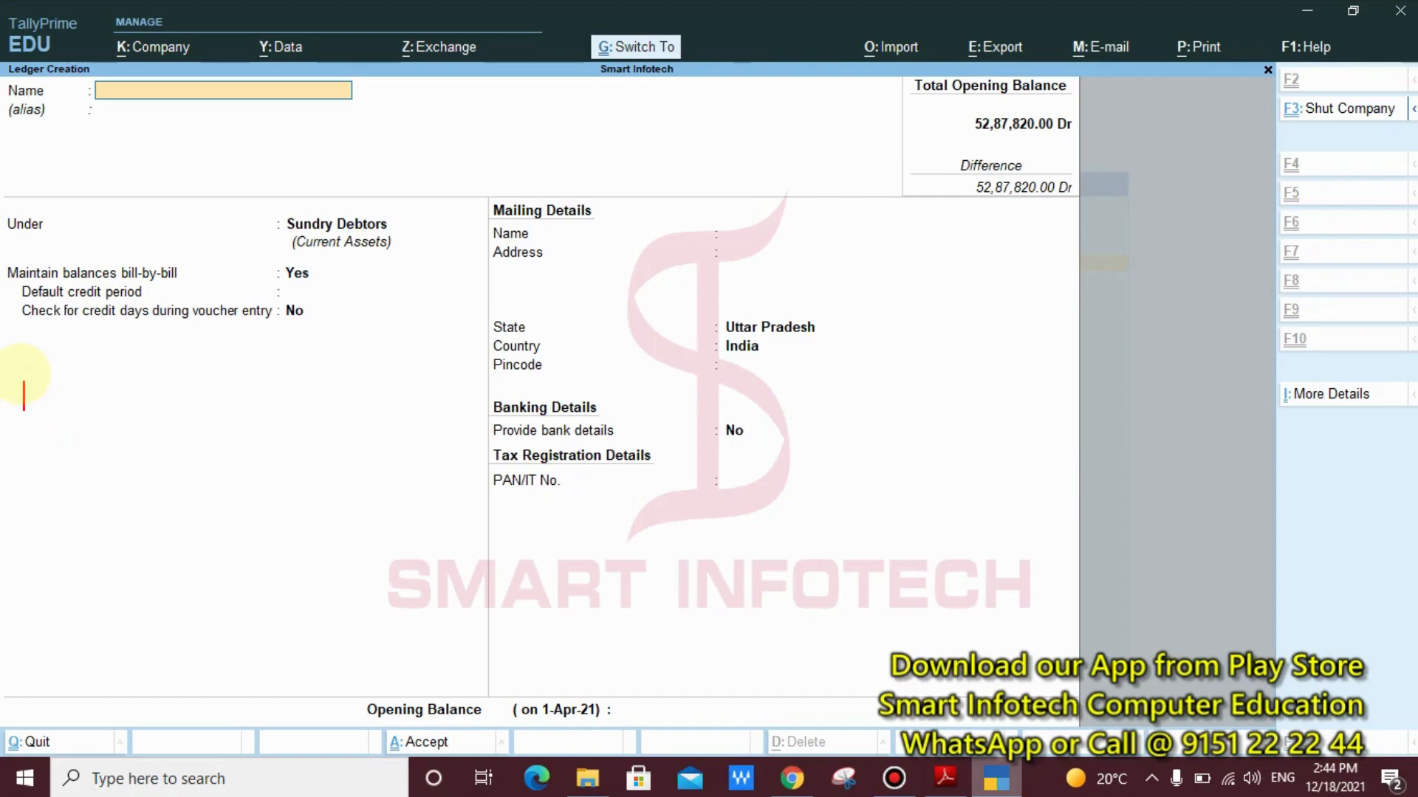
pyautogui.write('Pur')
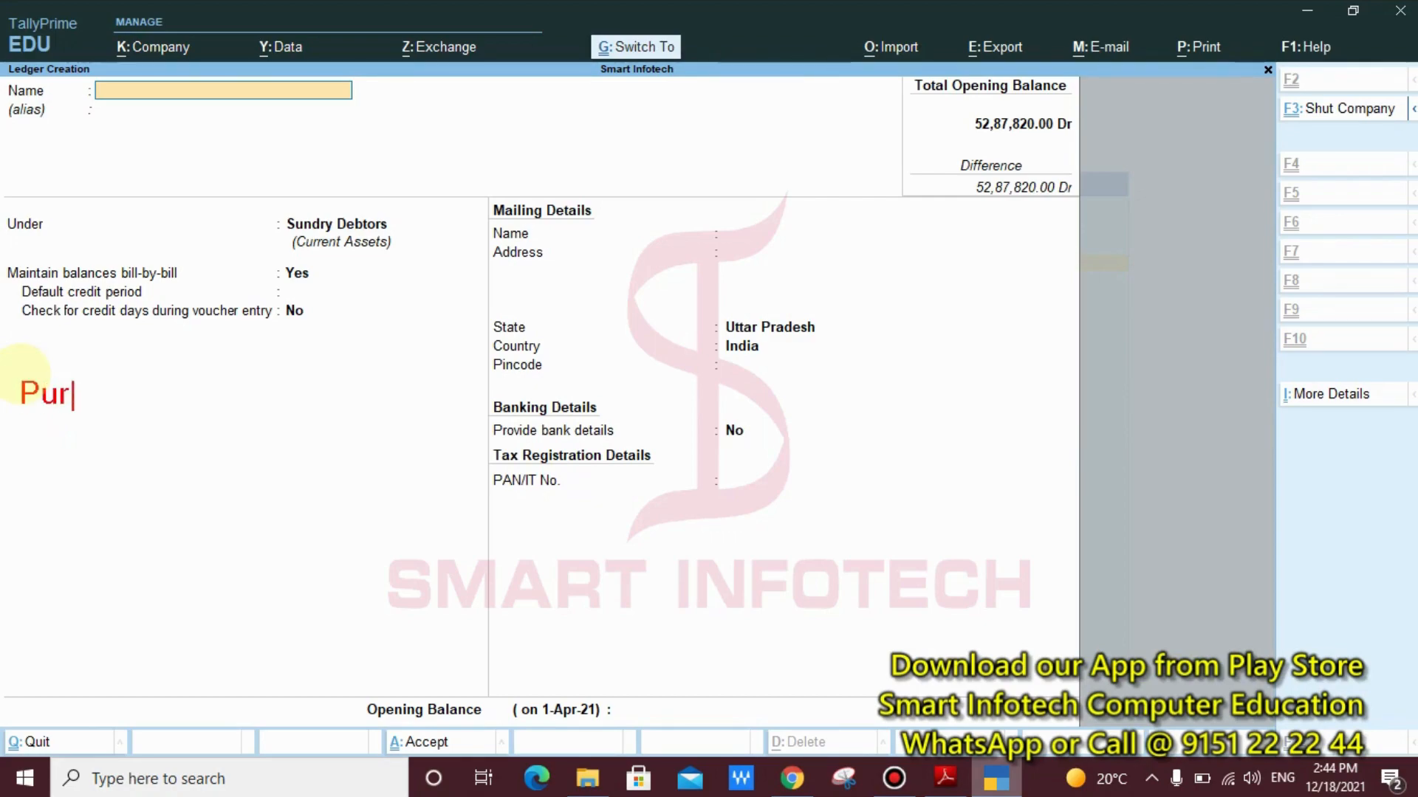
pyautogui.write('chase fro')
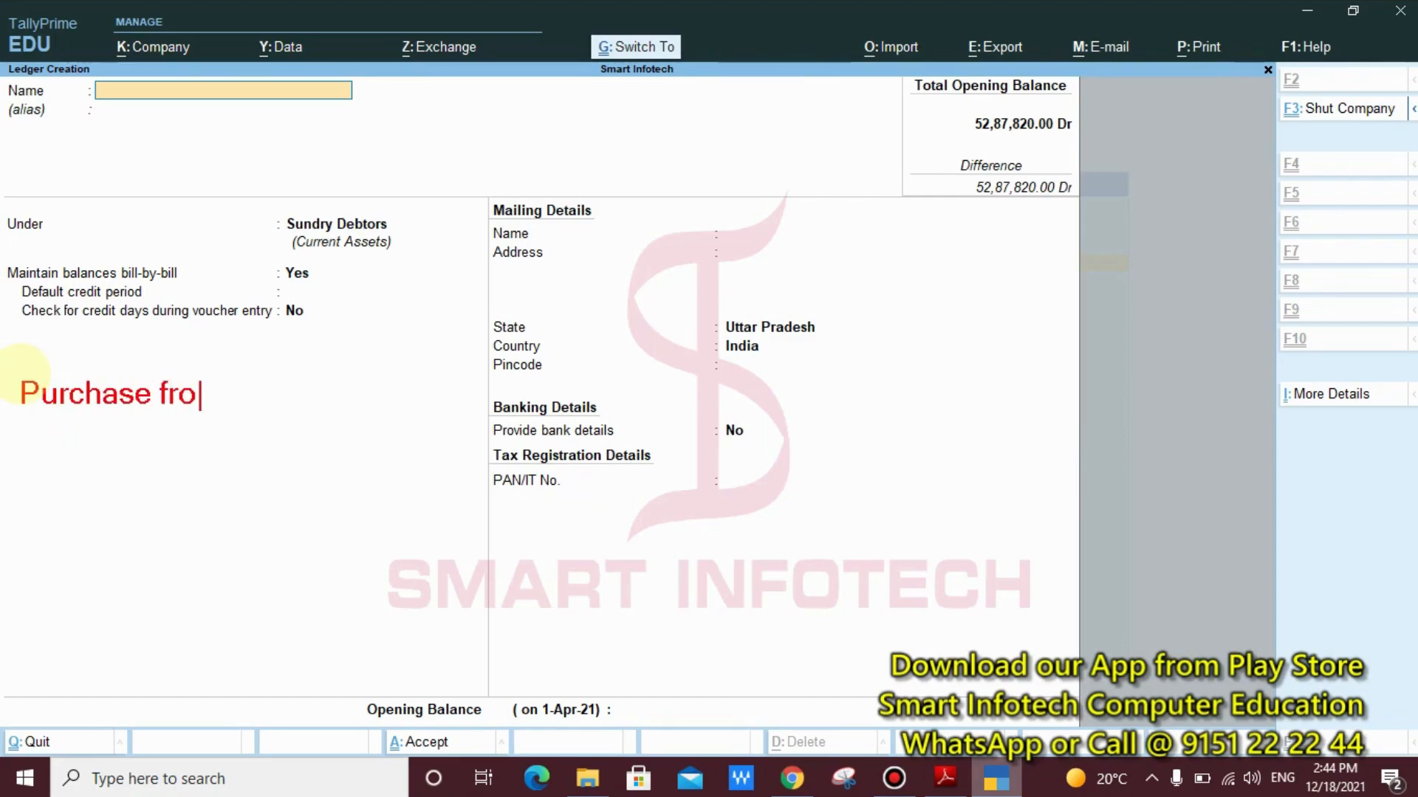
pyautogui.write('m LKO :')
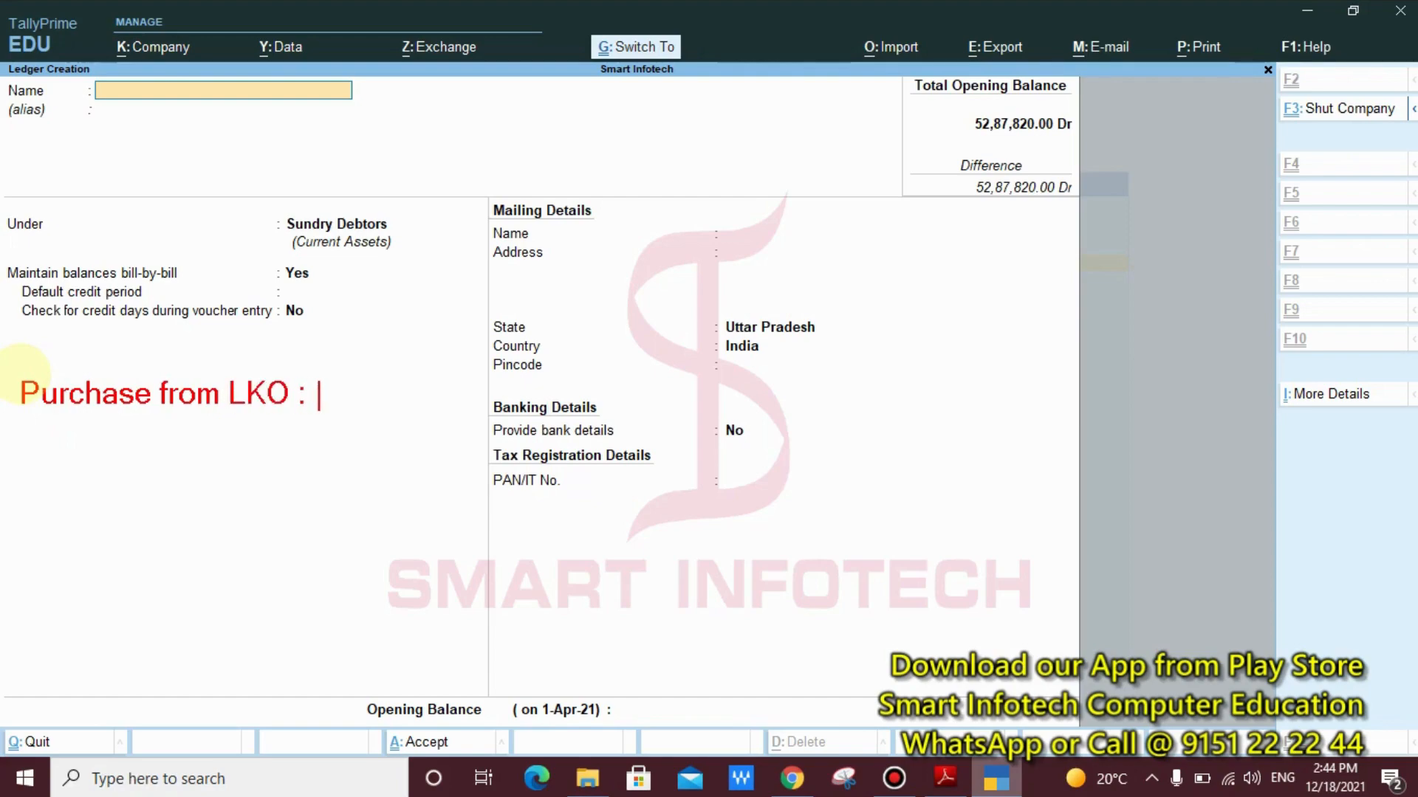
pyautogui.write(' Under ')
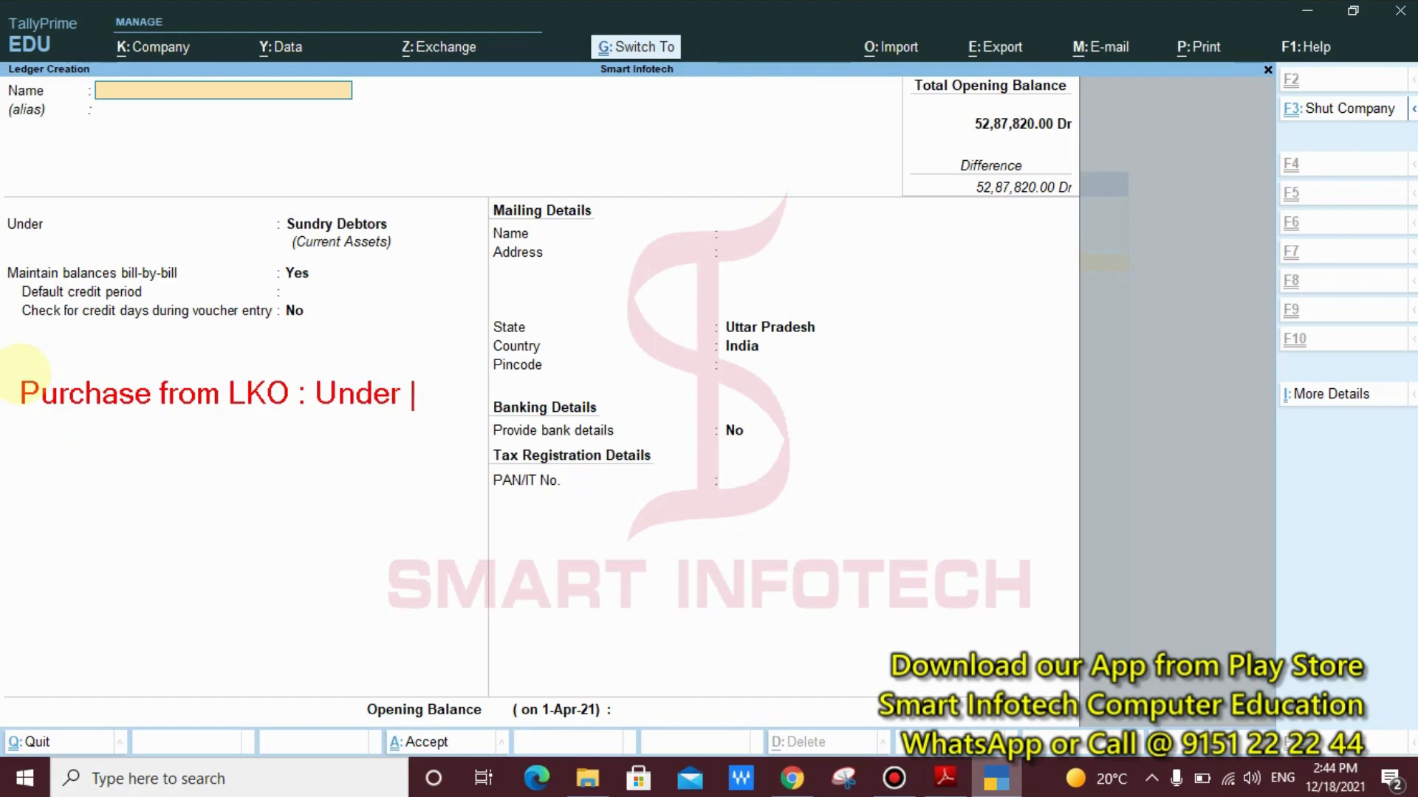
pyautogui.write('Purchase')
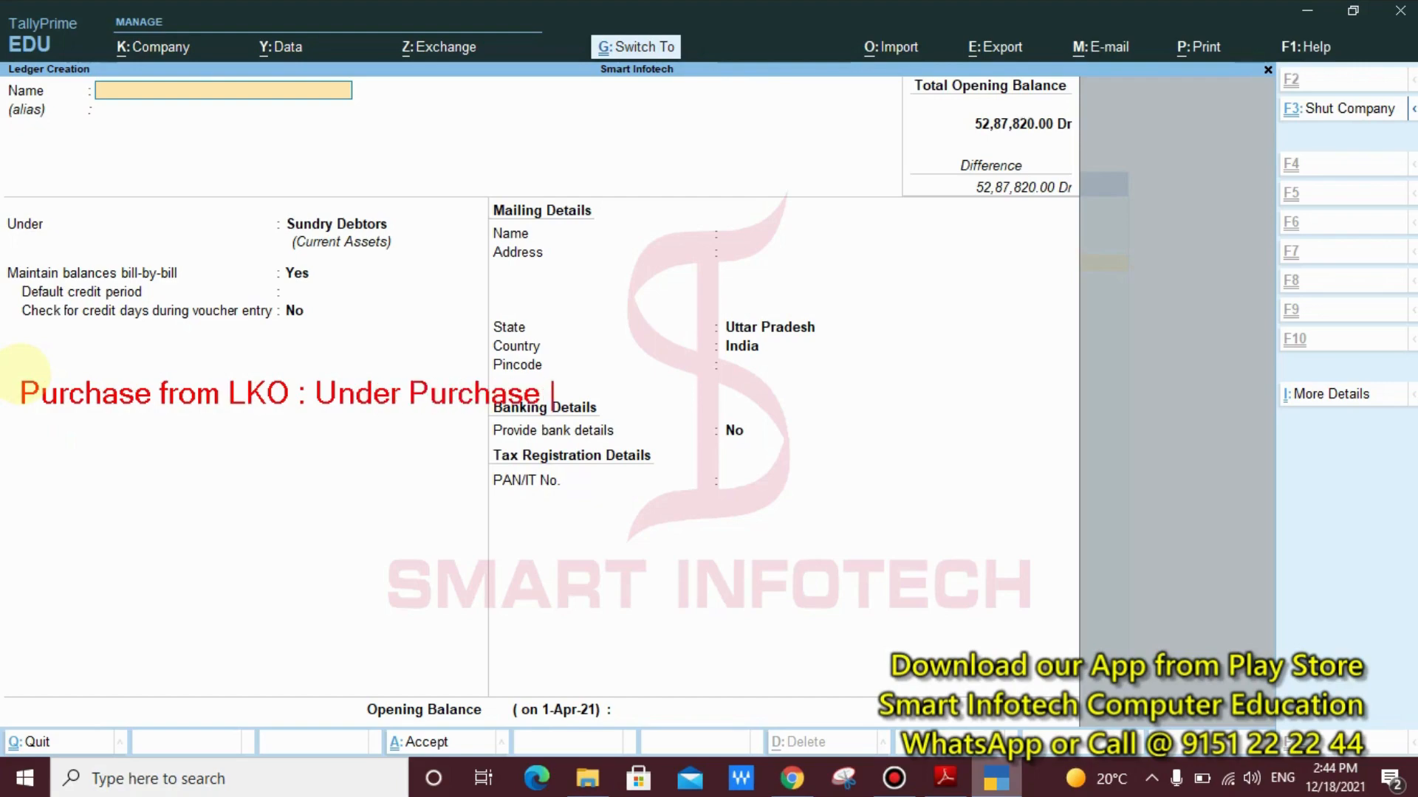
pyautogui.write(' Account')
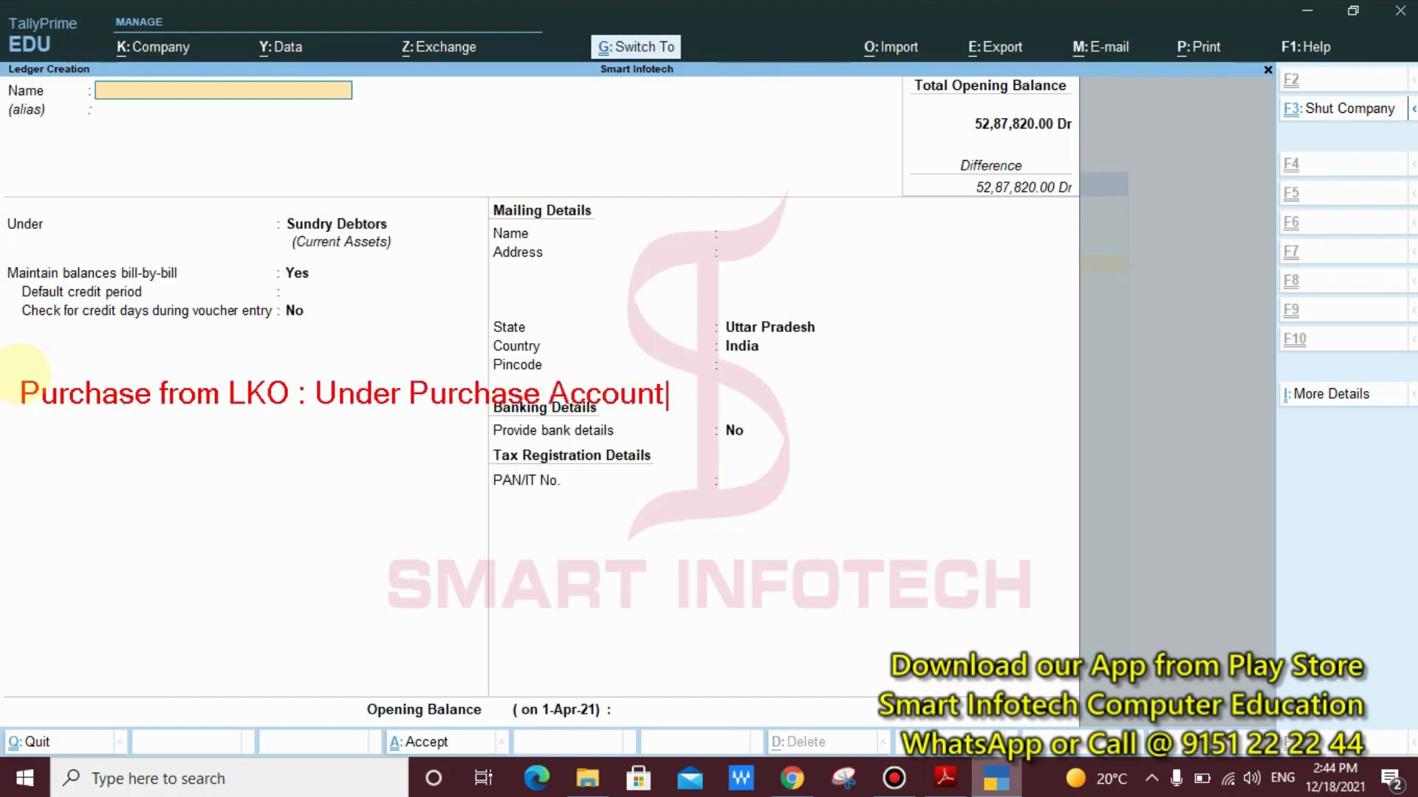
# Add the annotation line "Mirza and Sons: Sundry Creditors" below the purchase ledger line, separated by a blank line
pyautogui.press('Return')
pyautogui.press('Return')
pyautogui.write('Mirza ')
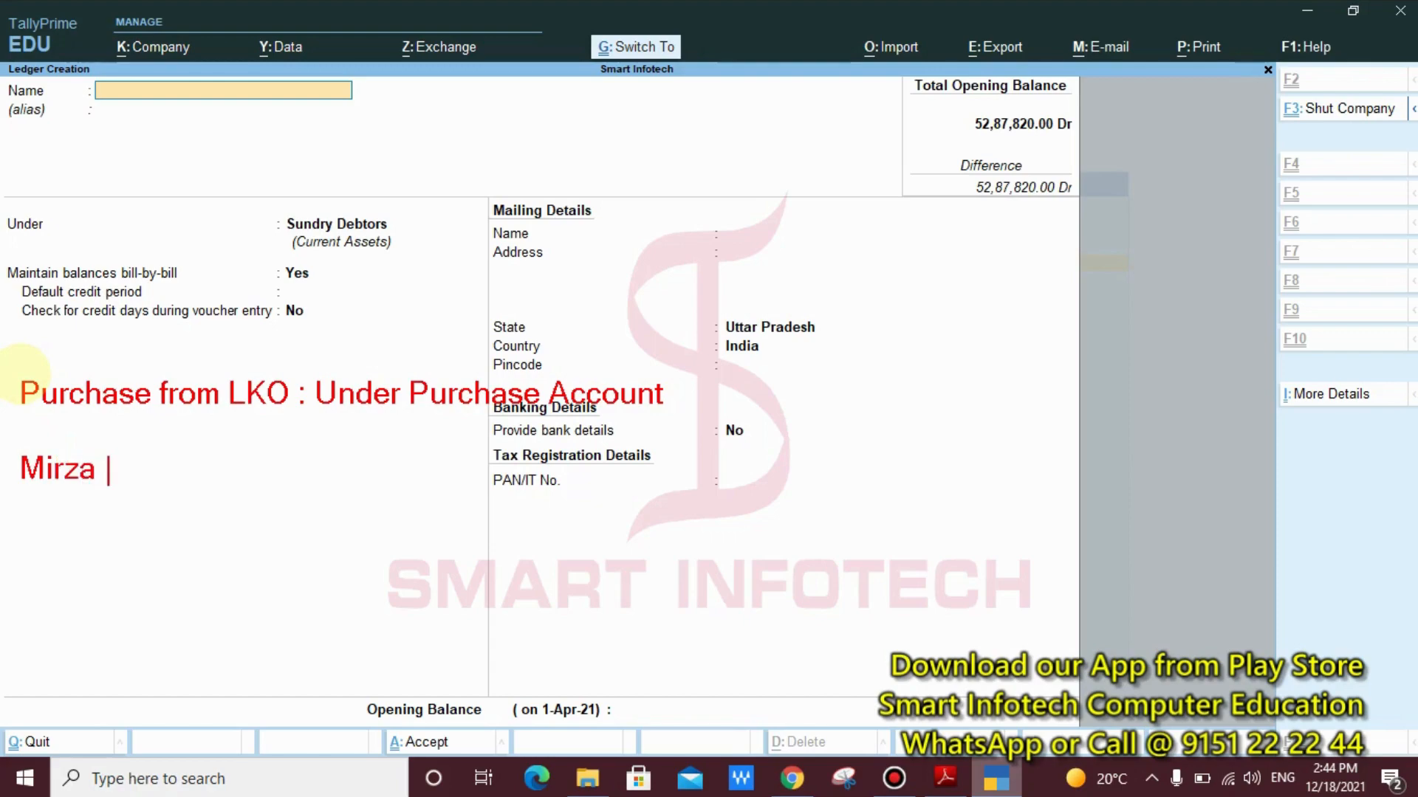
pyautogui.write('and Son')
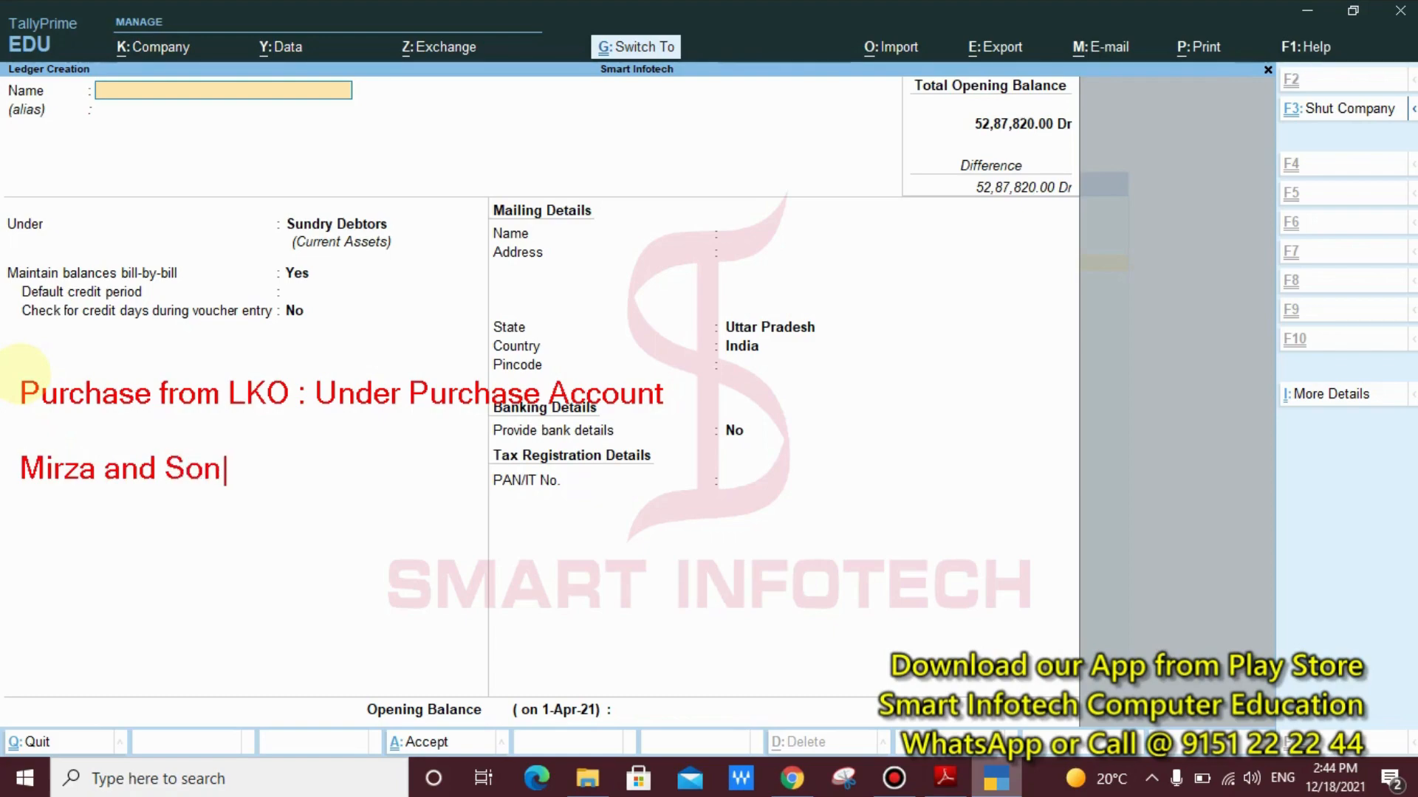
pyautogui.write('s: Sund')
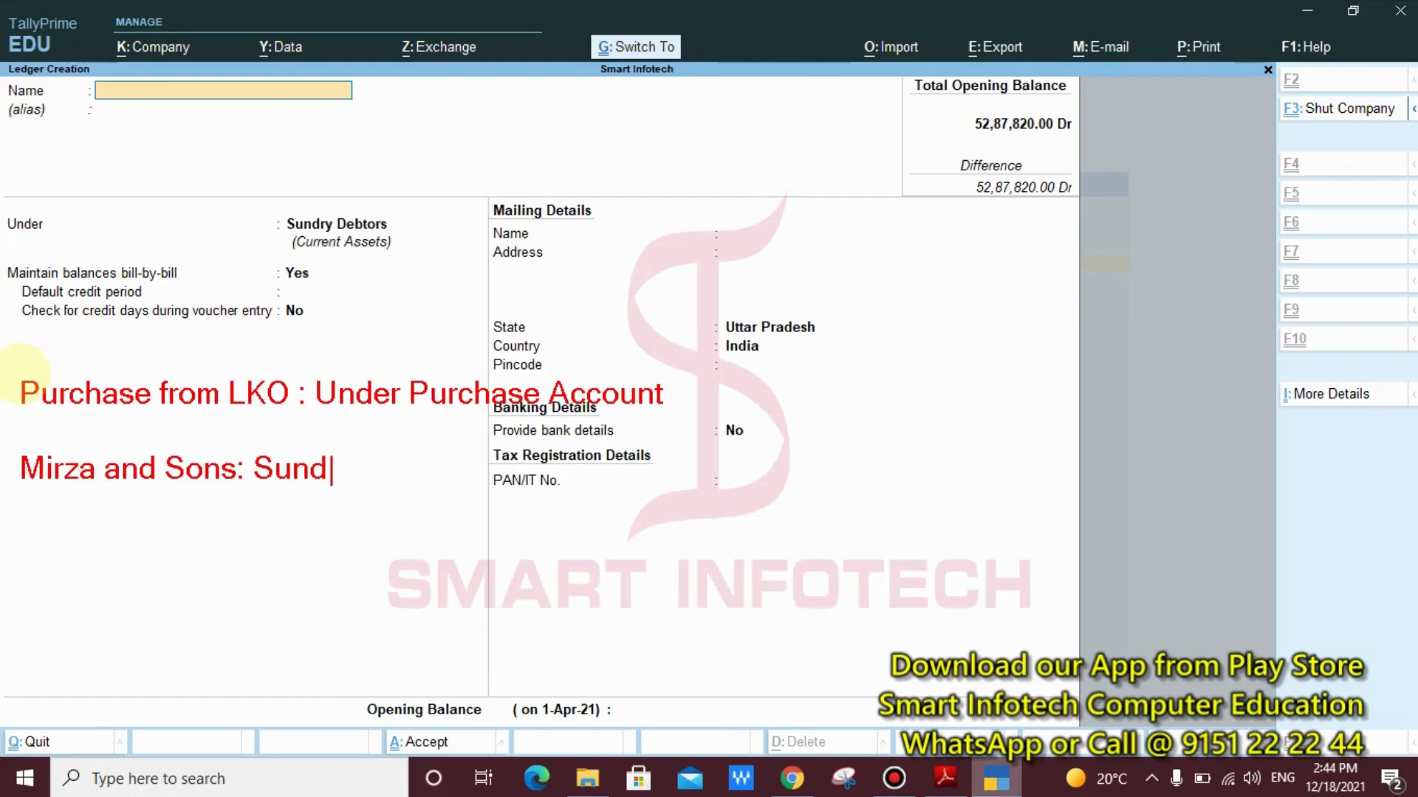
pyautogui.write('ry Credi')
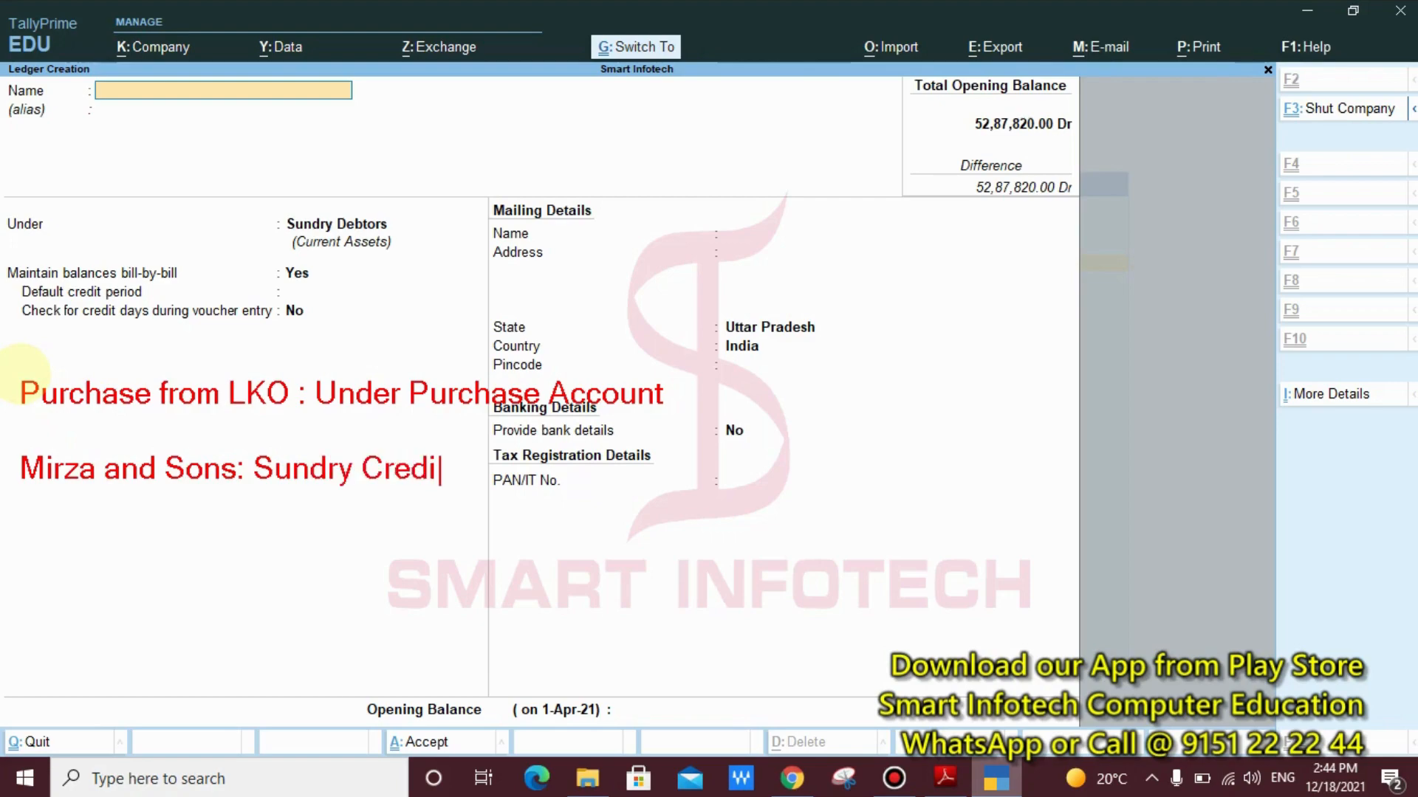
pyautogui.write('tors')
# Add the annotation line "Transportation Charges: Direct Expenses" after a blank line below the Sundry Creditors entry
pyautogui.press('Return')
pyautogui.press('Return')
pyautogui.write('Tra')
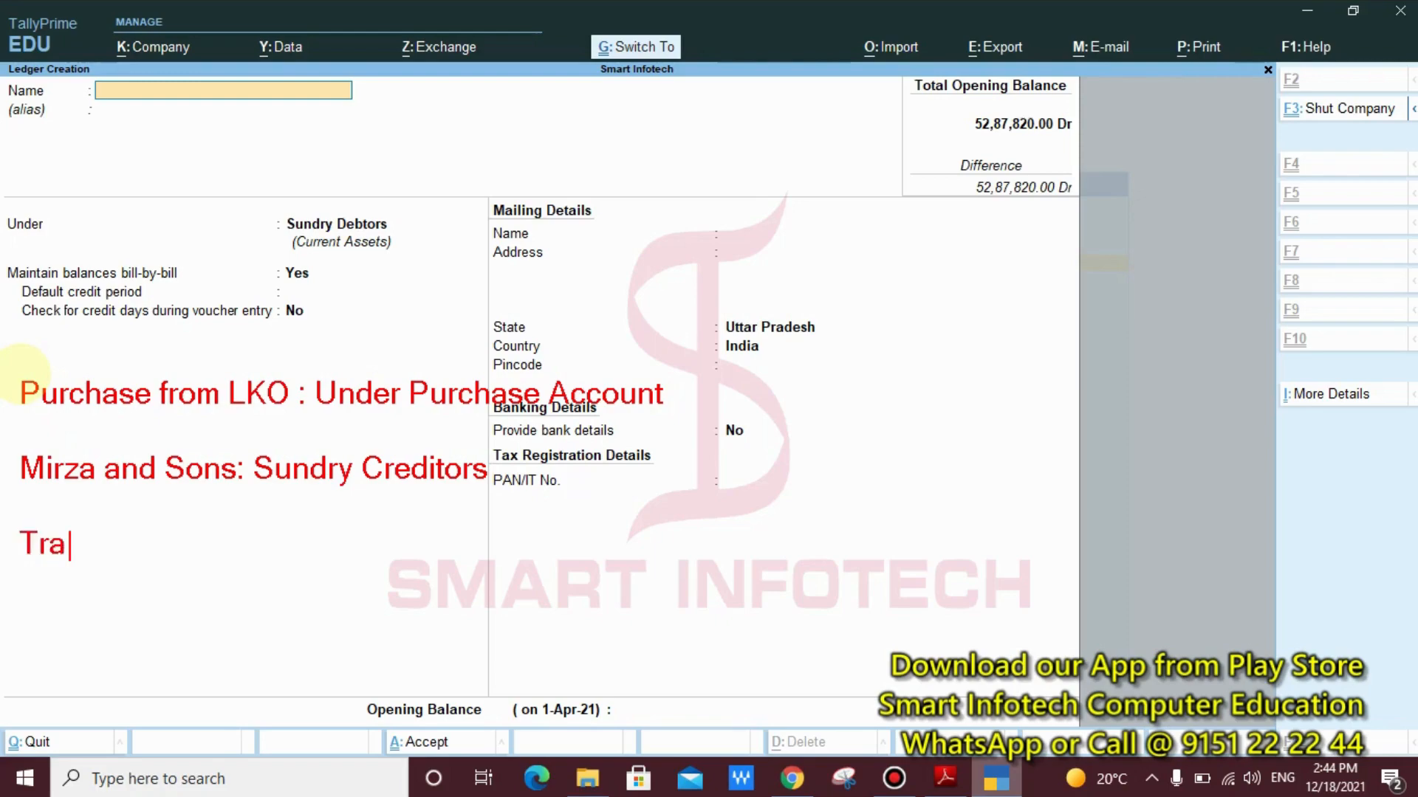
pyautogui.write('nsport')
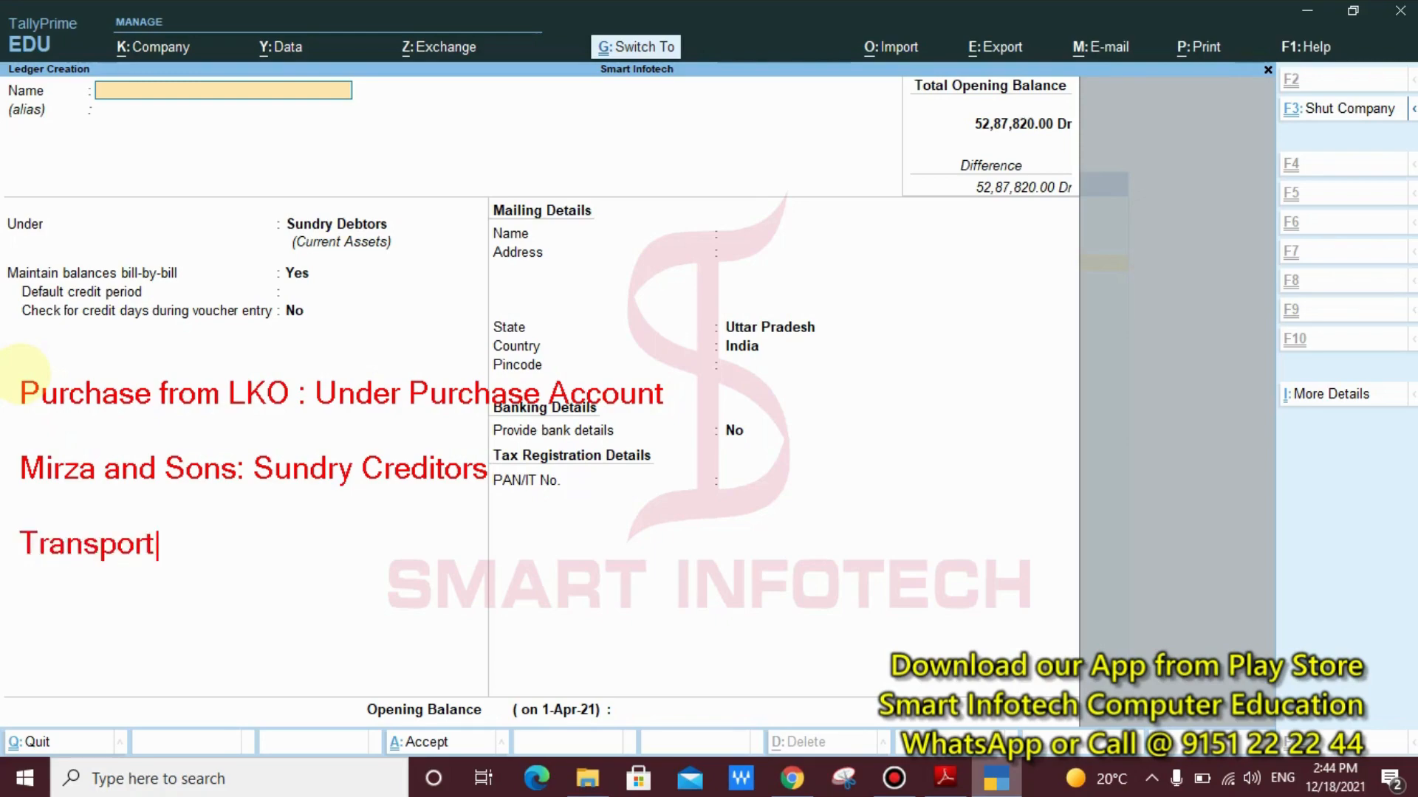
pyautogui.write('ation Cha')
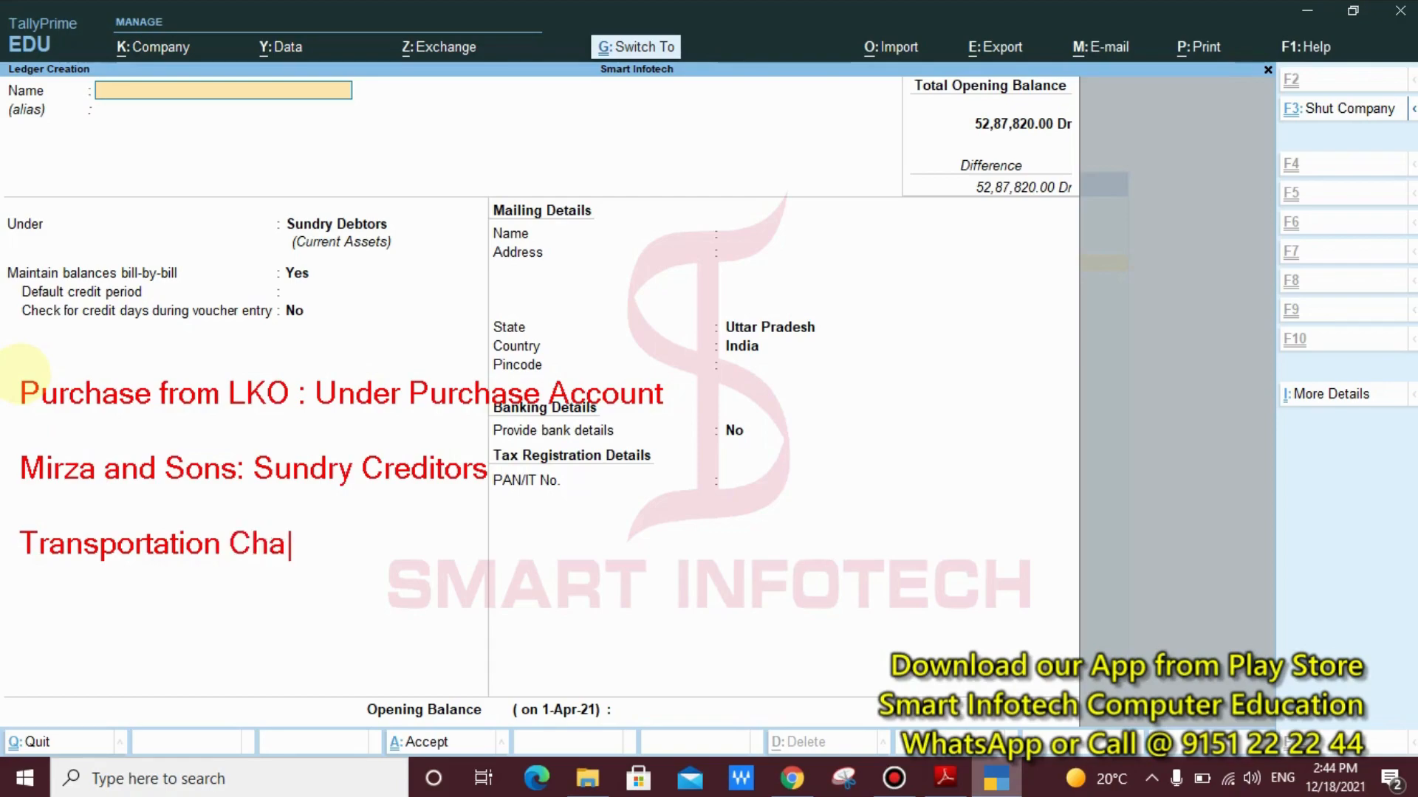
pyautogui.write('rges: ')
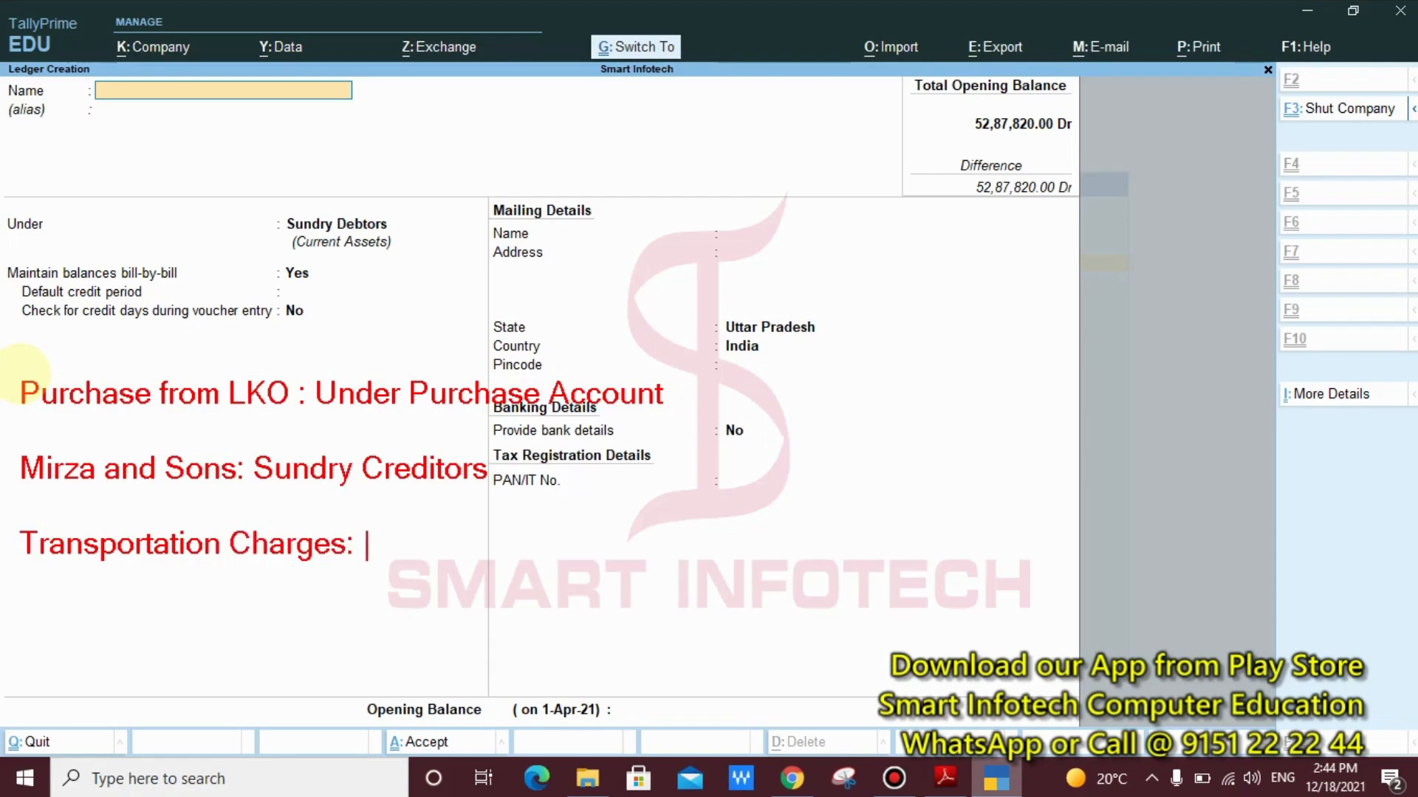
pyautogui.write('Direct')
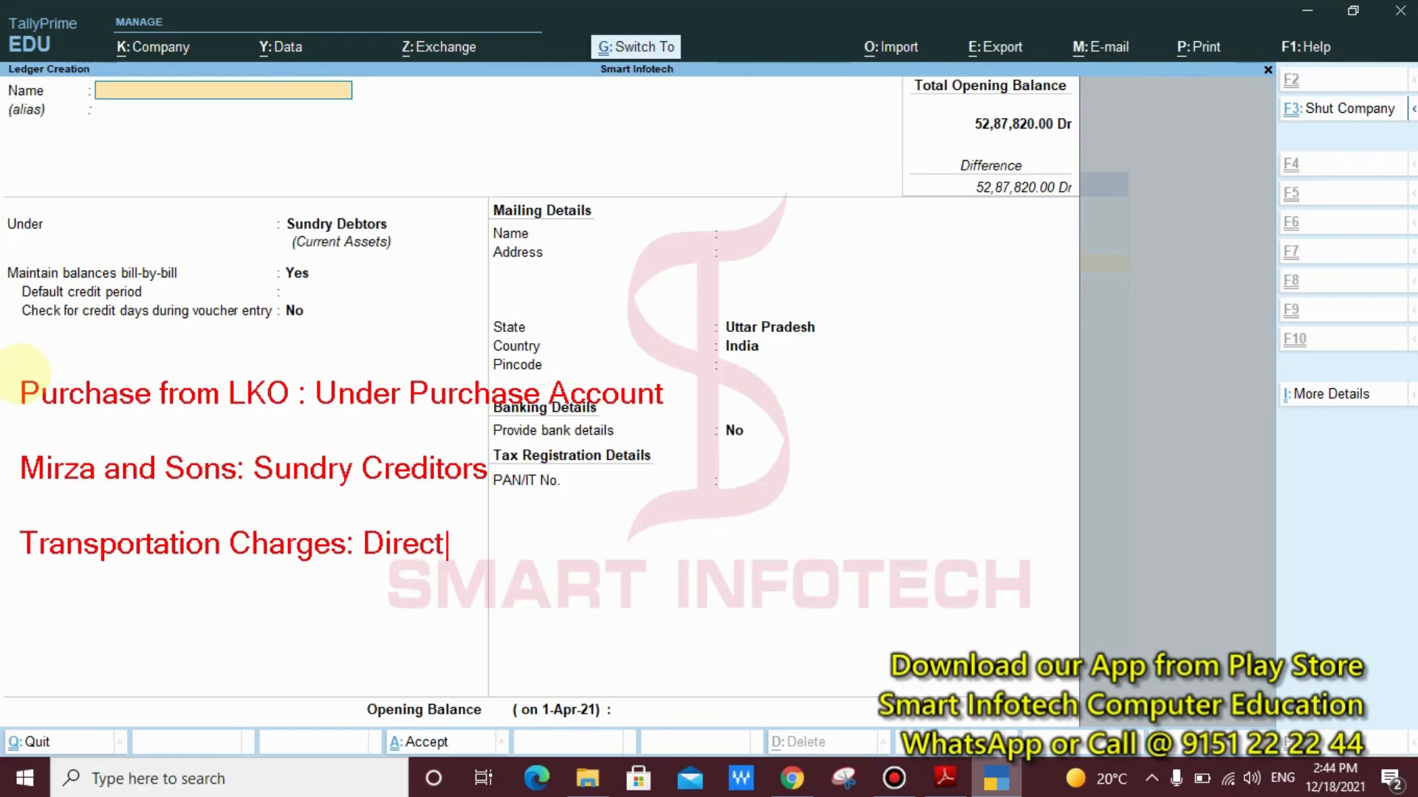
pyautogui.write(' Expenses')
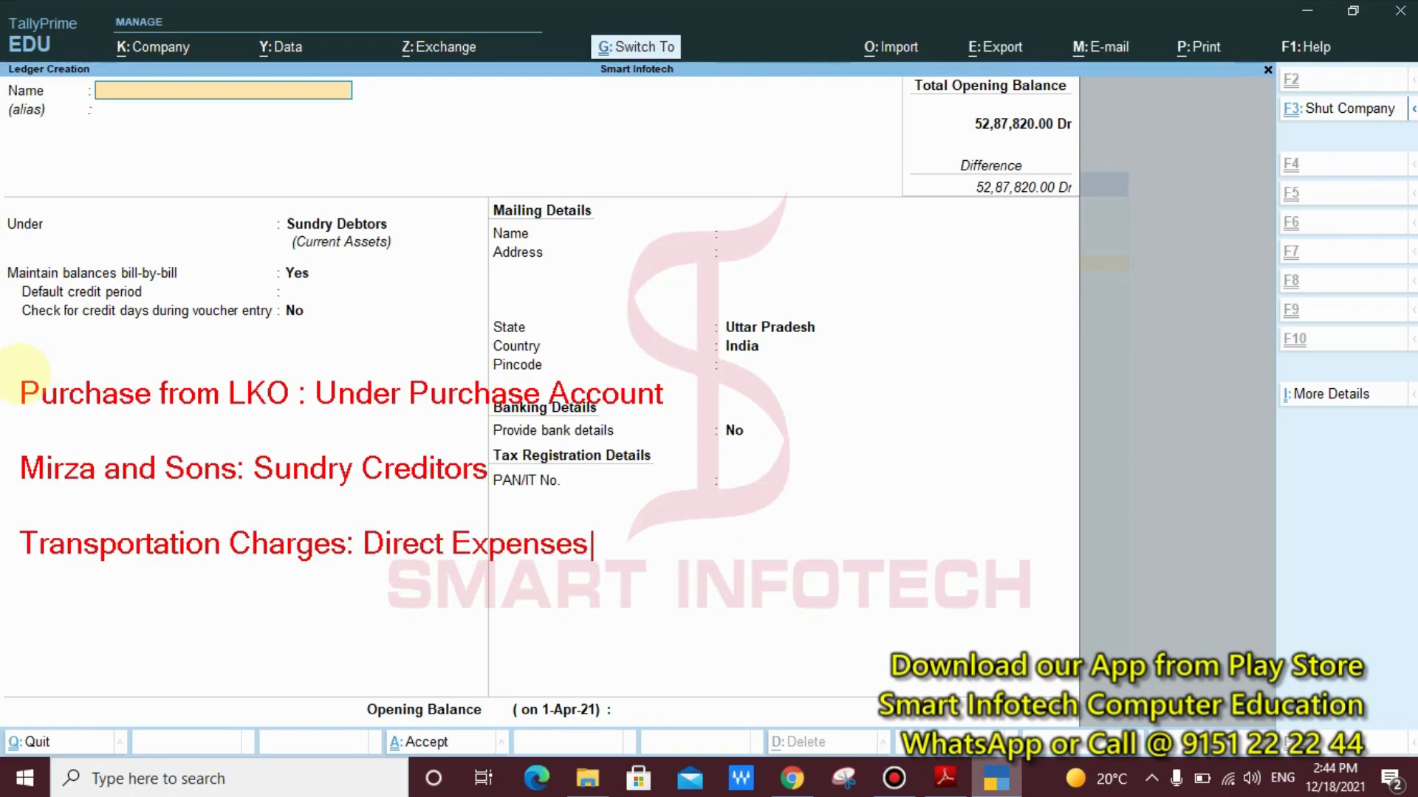
# Add the annotation line "Loading and Unloading Charges: Direct Expenses" directly below the Transportation Charges line
pyautogui.press('Return')
pyautogui.write('Loading ')
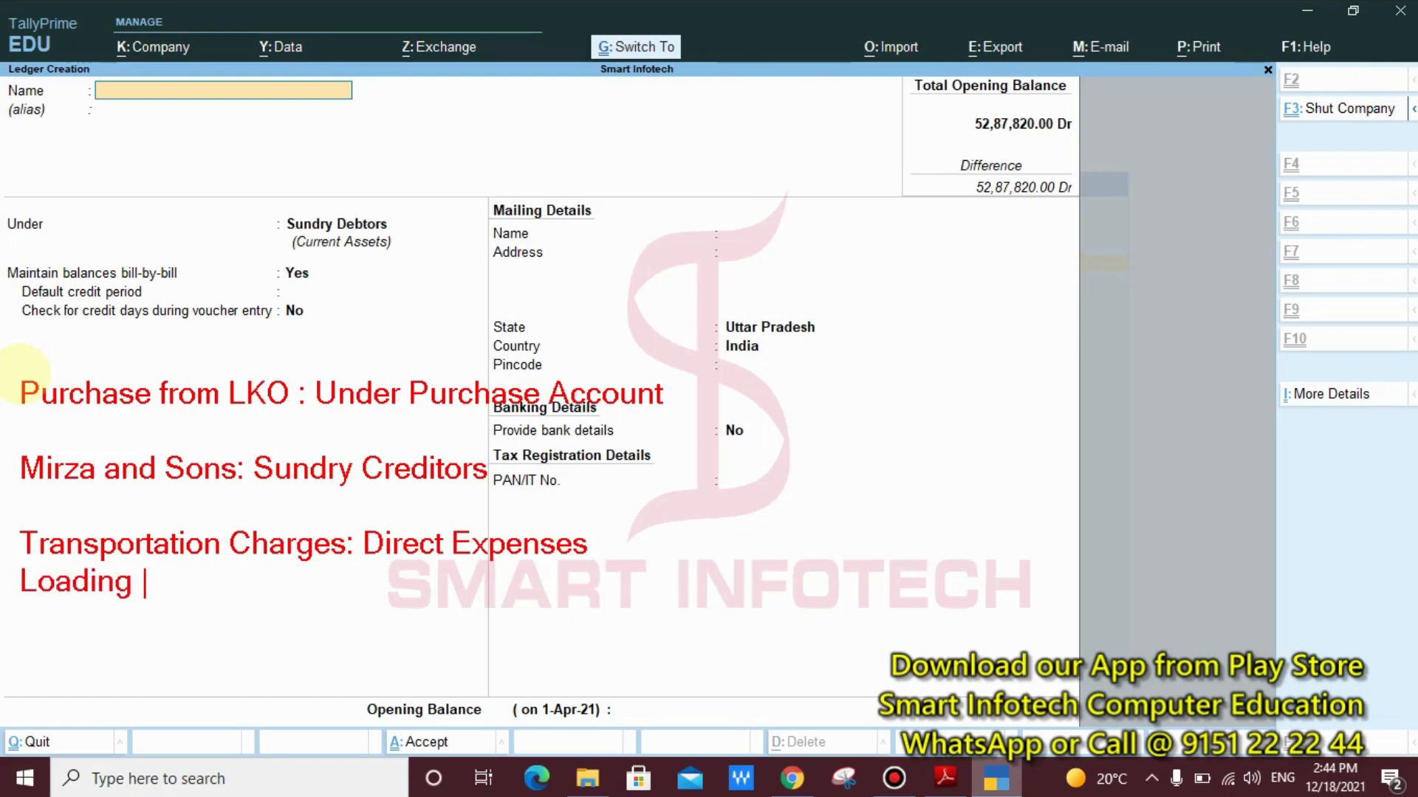
pyautogui.write('and Un')
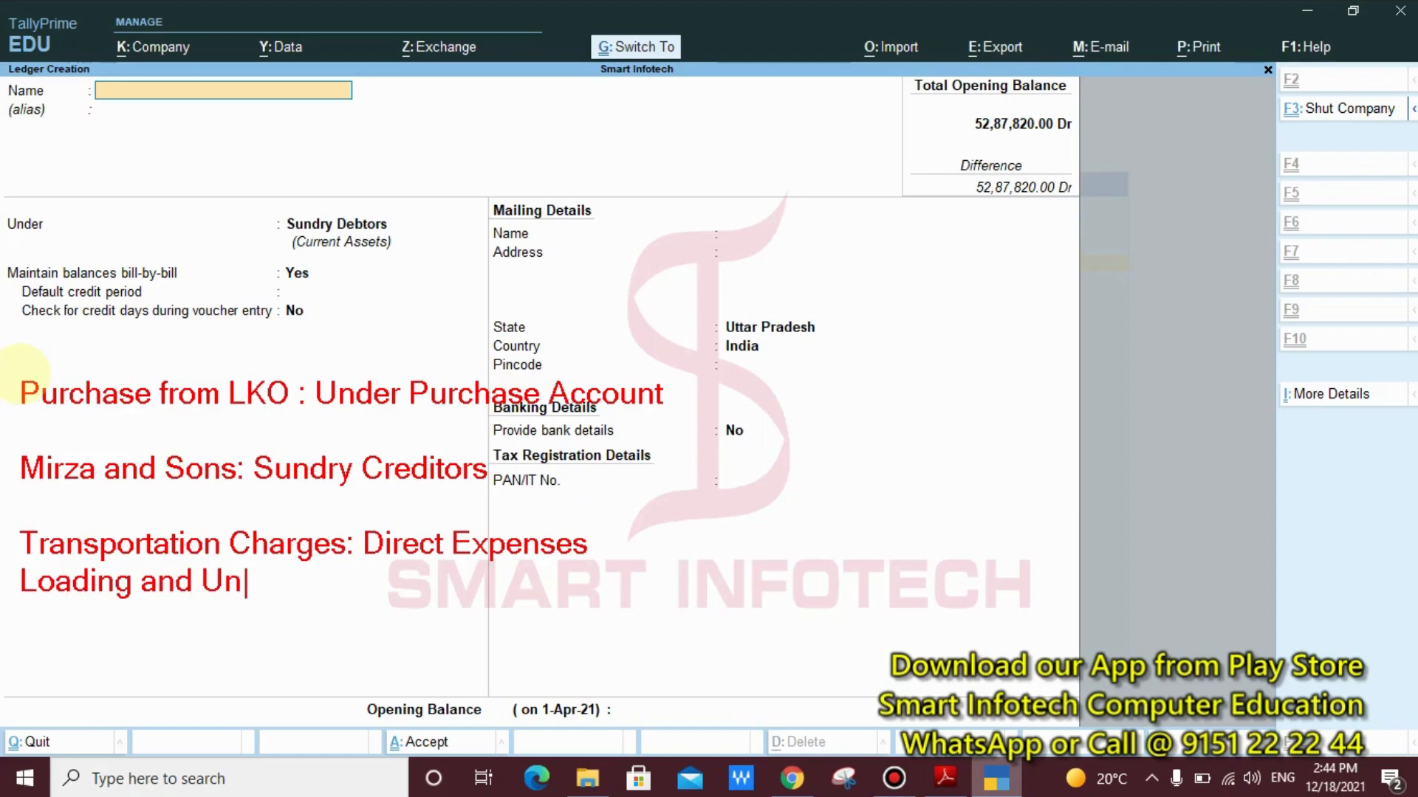
pyautogui.write('loading ')
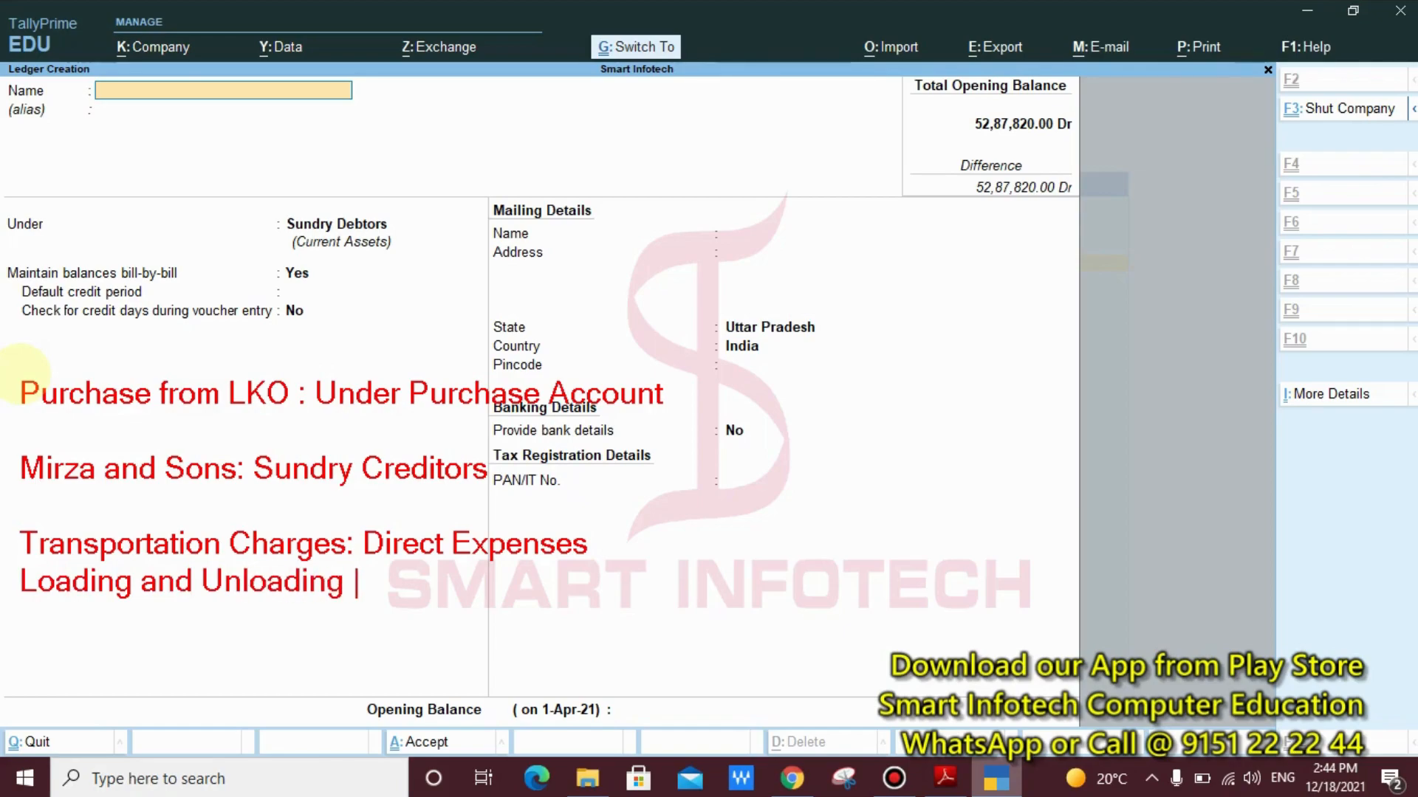
pyautogui.write('Charges')
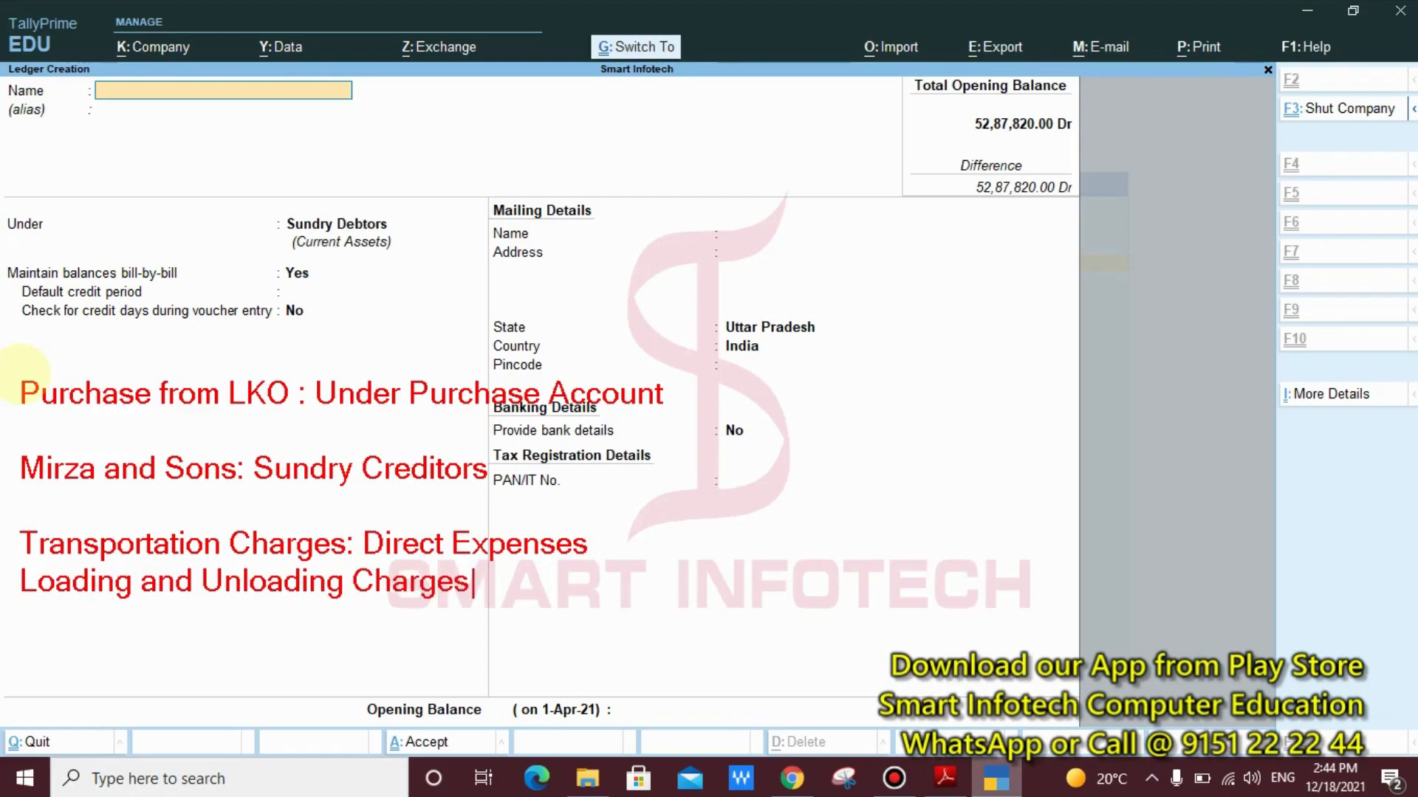
pyautogui.write(': Direct ')
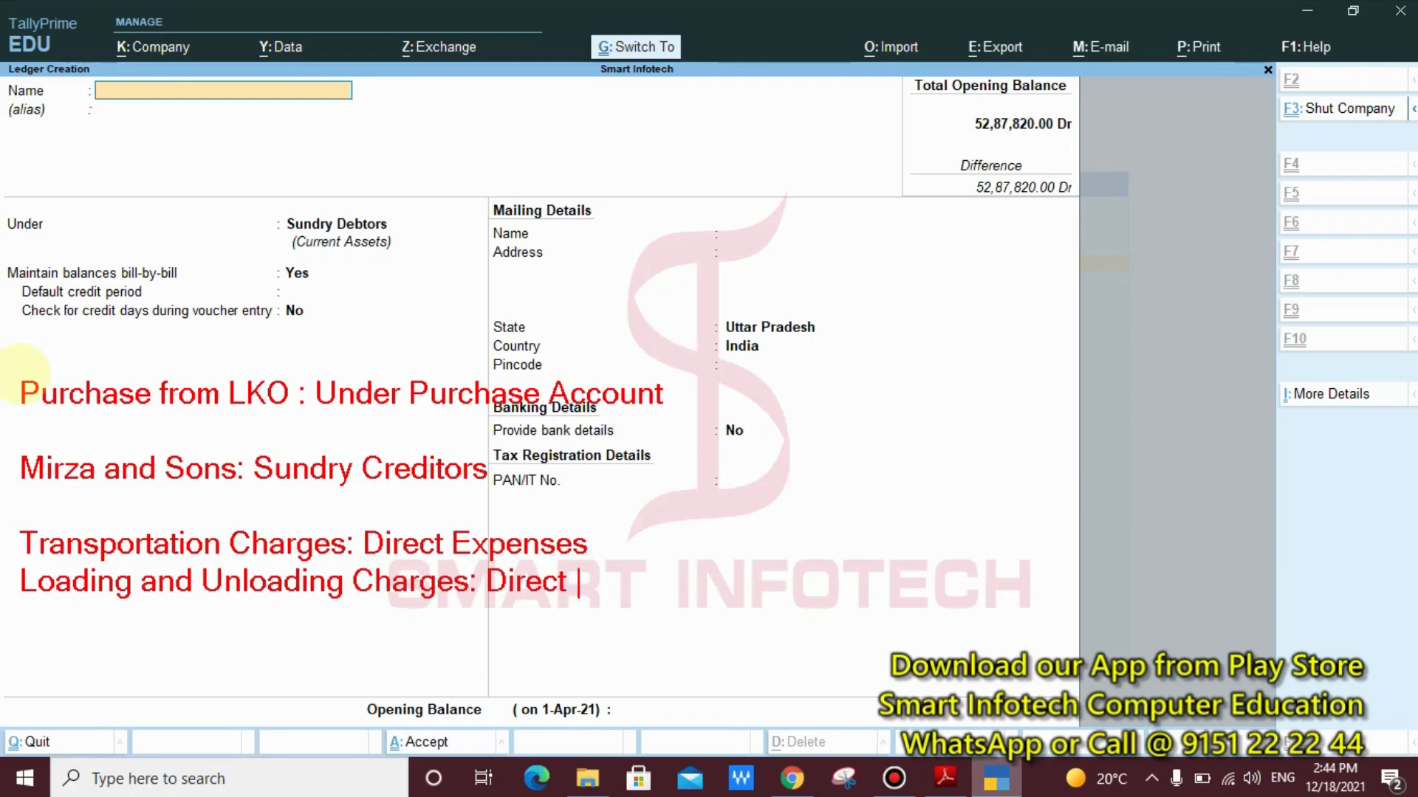
pyautogui.write('Expen')
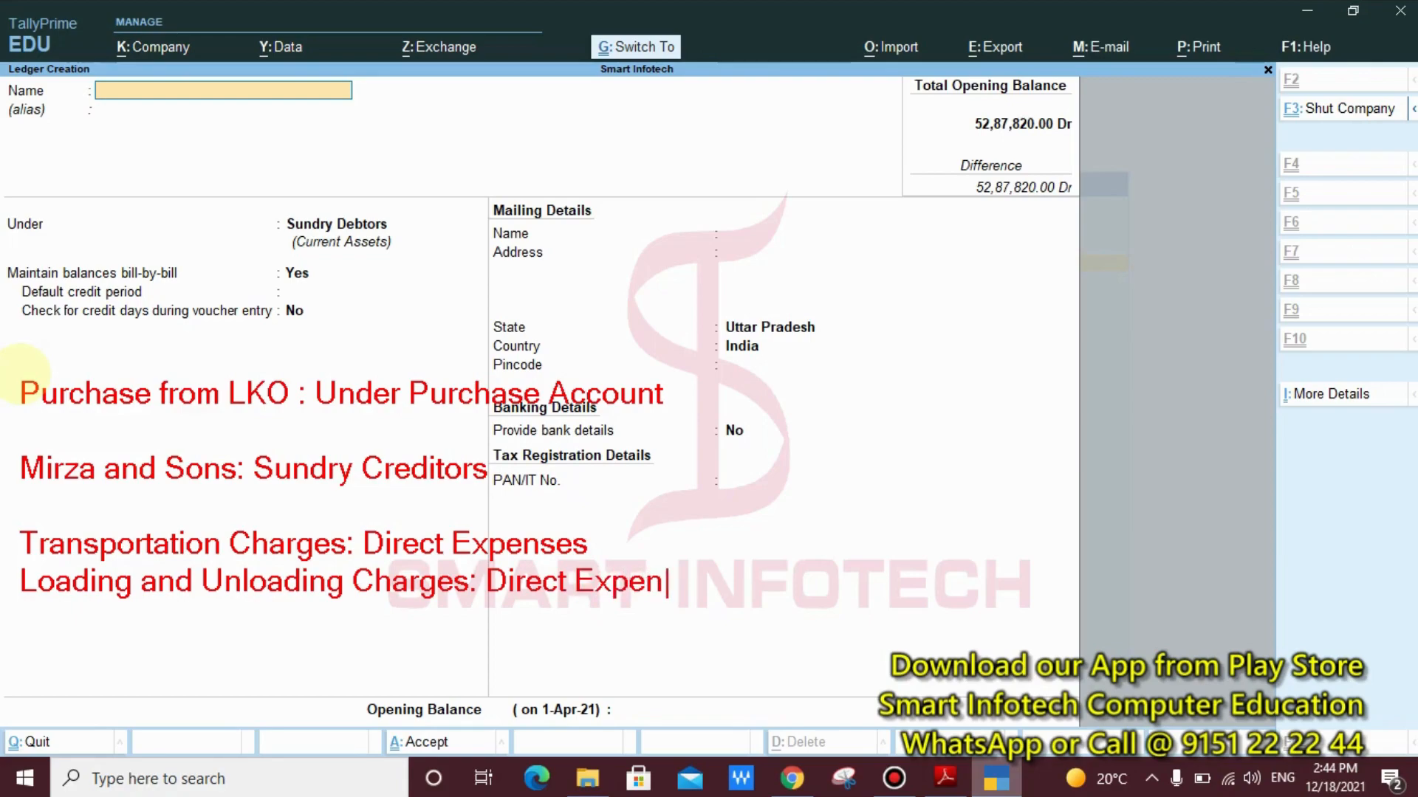
pyautogui.write('ses')
# Add the annotation line "Warehouse Rent: Direct Exp" below the Loading and Unloading Charges line, and clear all annotations from the ledger form
pyautogui.press('Return')
pyautogui.write('Wa')
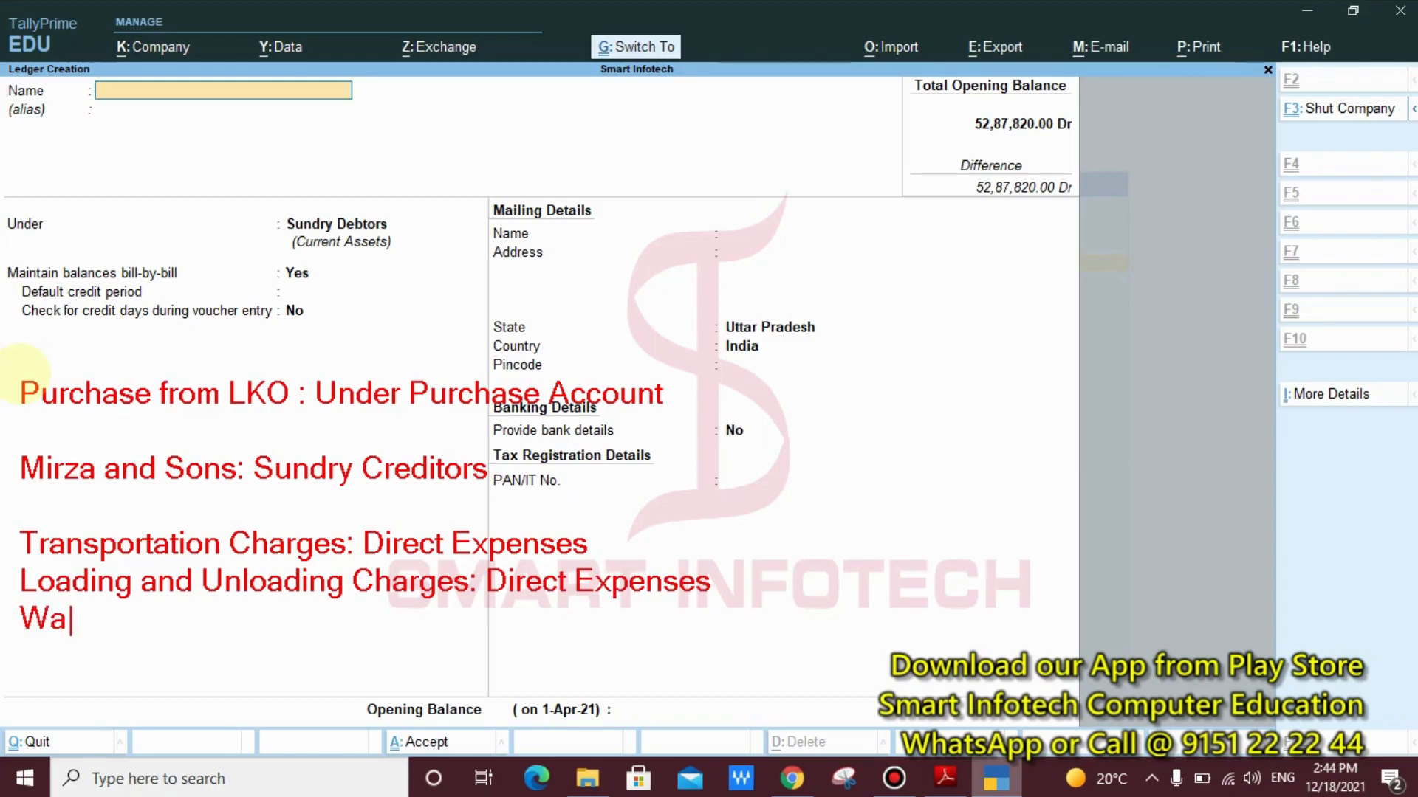
pyautogui.write('rehous')
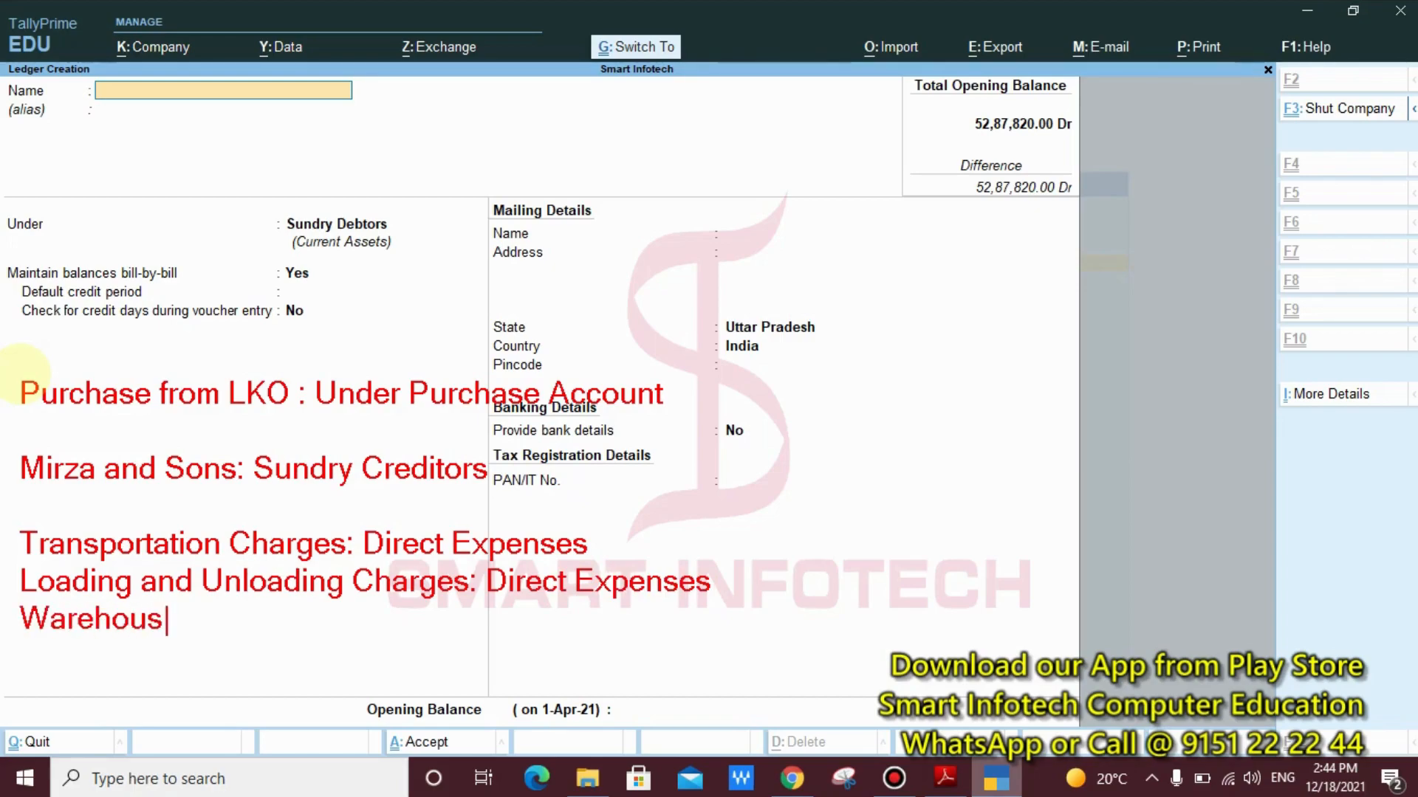
pyautogui.write('e Re')
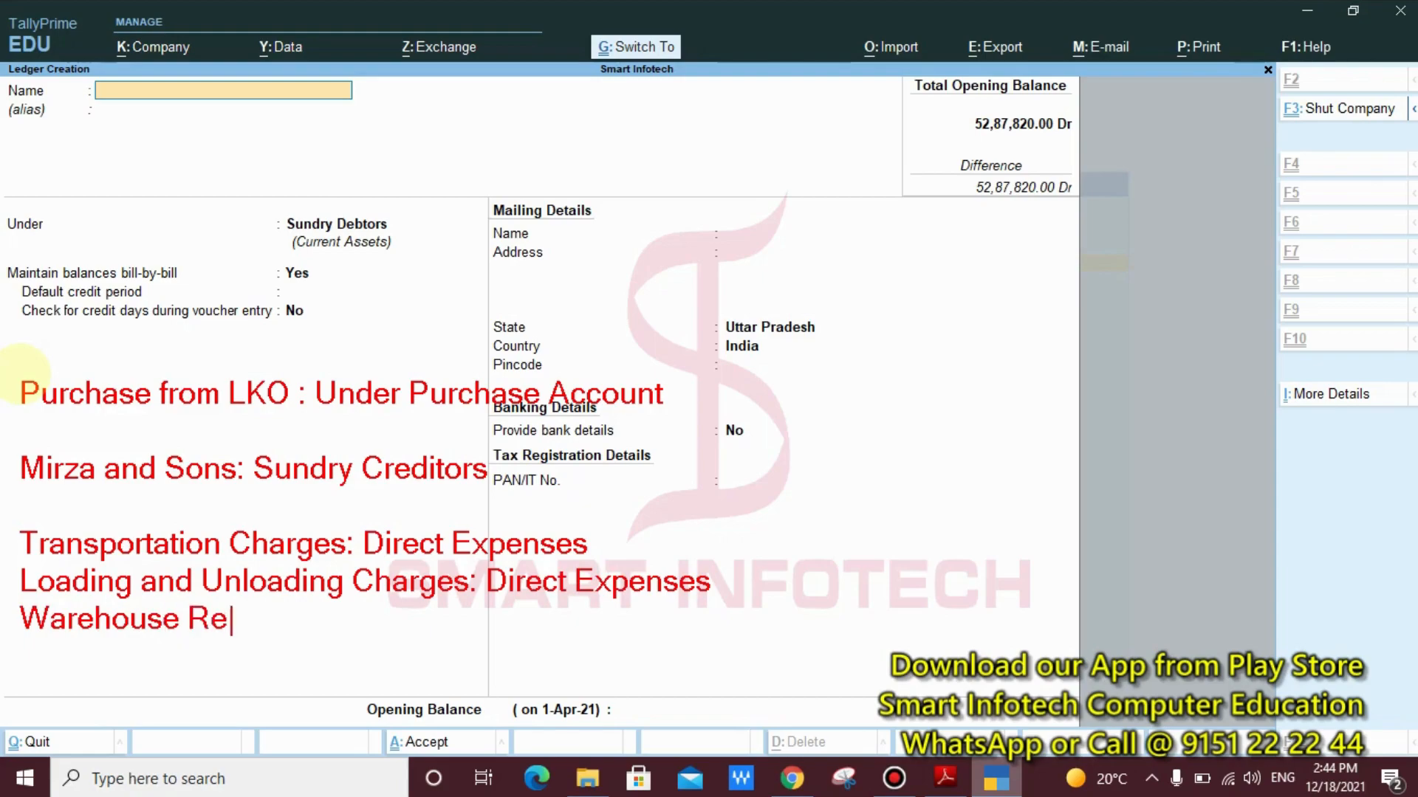
pyautogui.write('nt: Direct Exp')
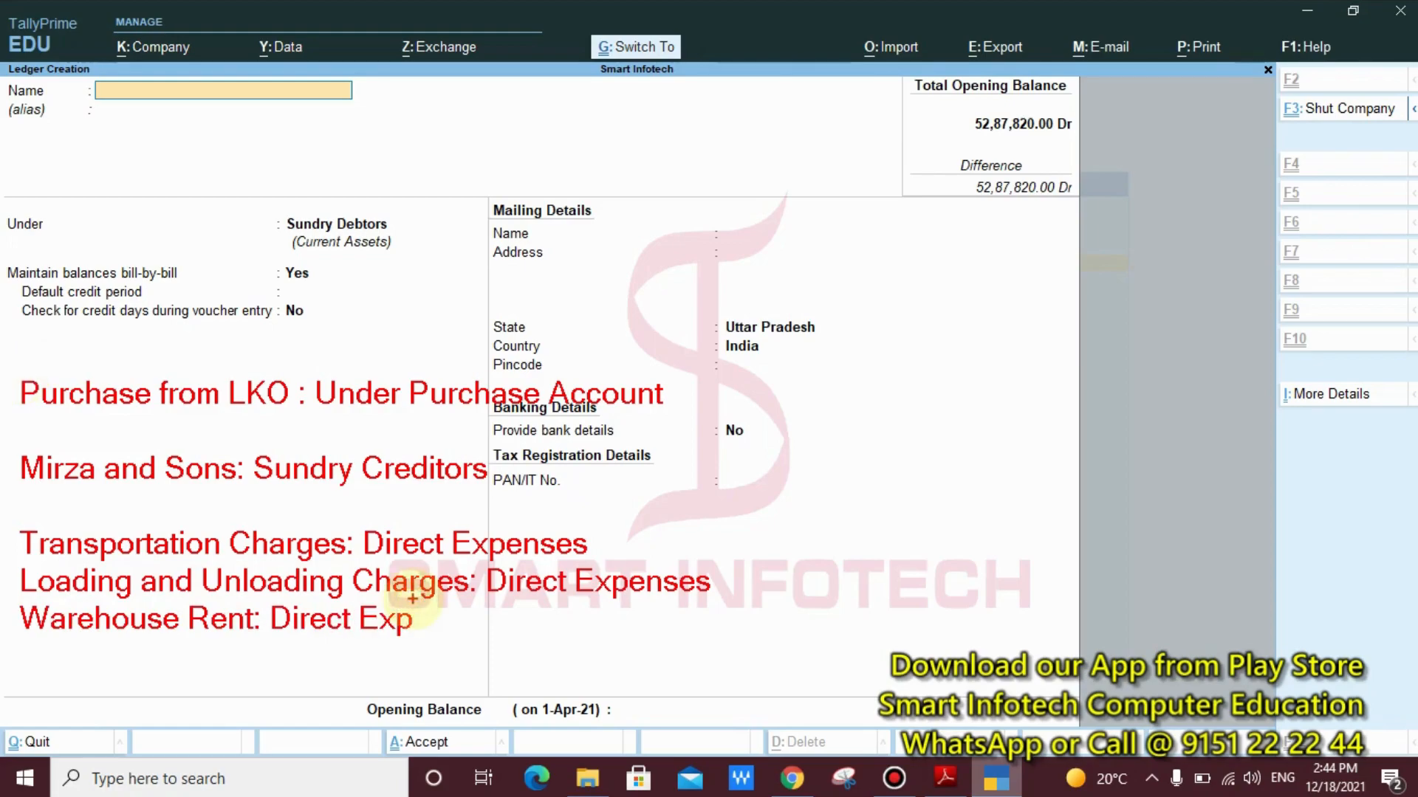
pyautogui.press('Escape')
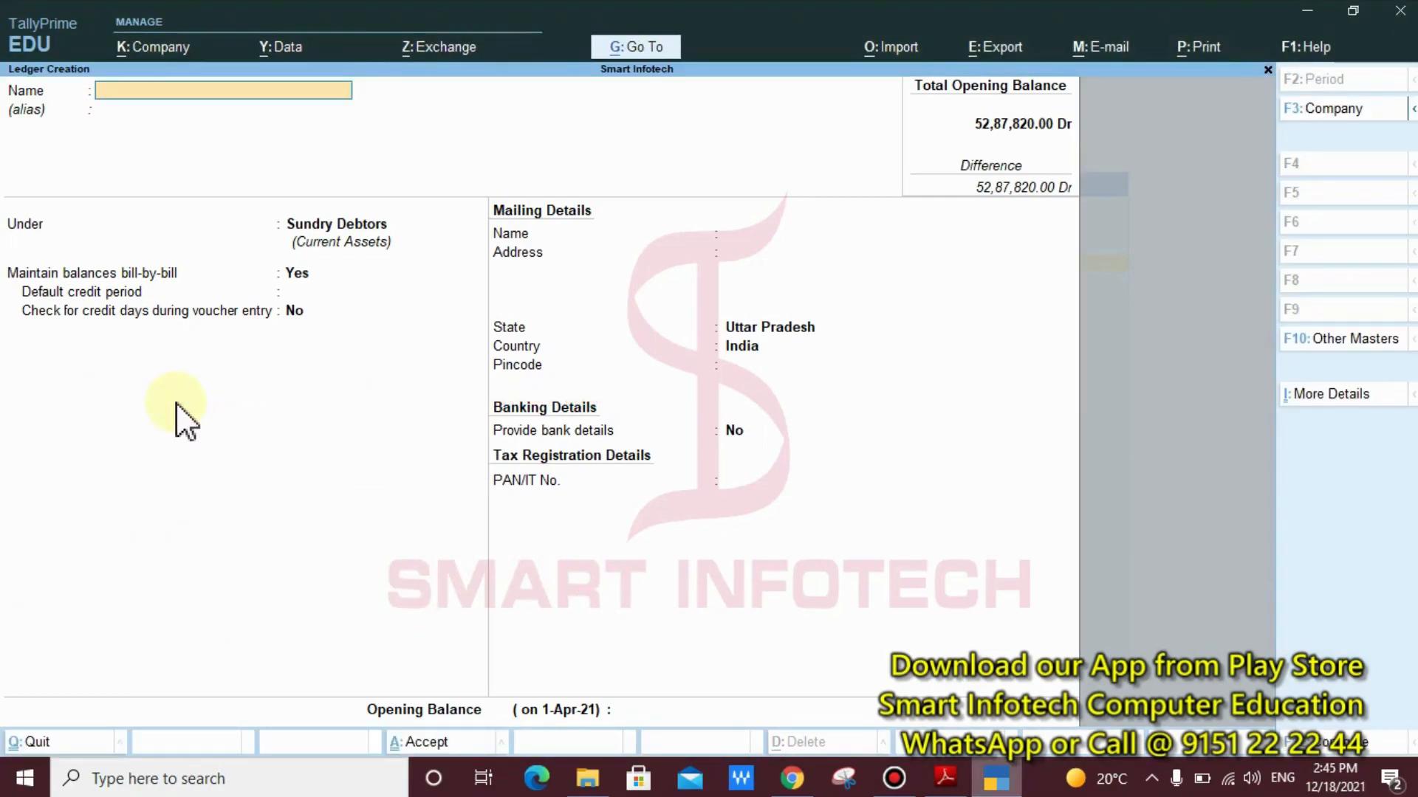
# Create the ledger "Purchase From LKO" under Purchase Accounts with ledger type Not Applicable and no opening balance
pyautogui.write('Purchase Fro')
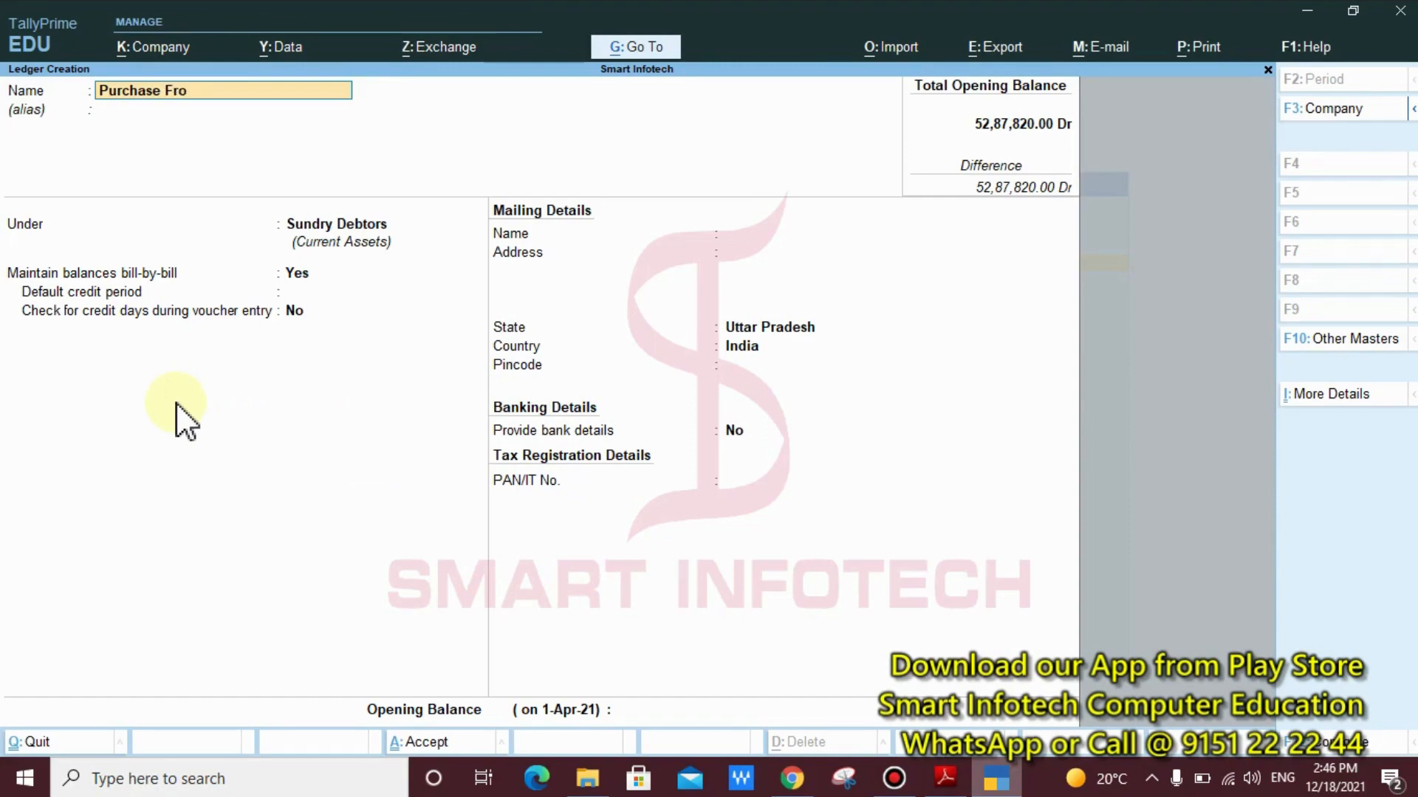
pyautogui.write('m LKO')
pyautogui.press('Return')
pyautogui.press('Return')
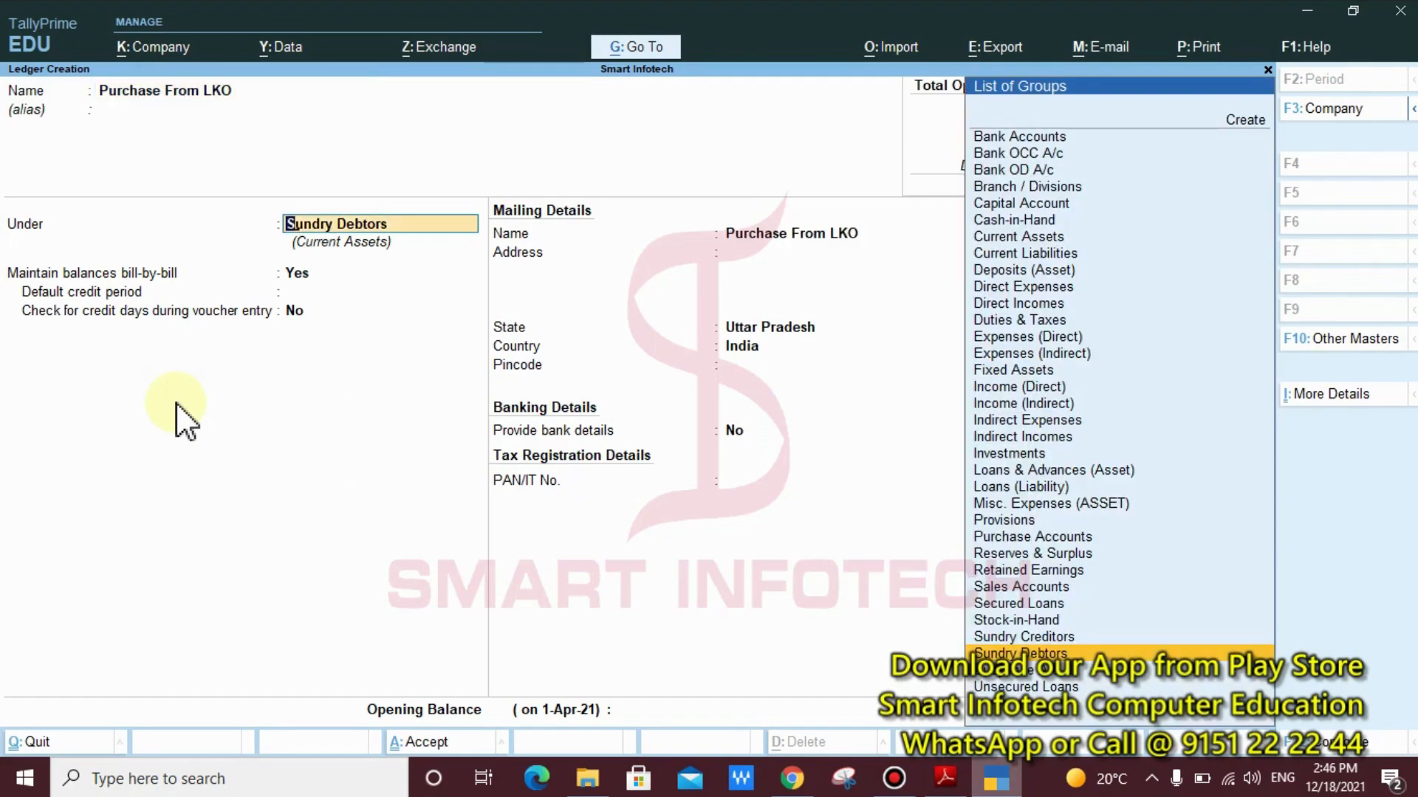
pyautogui.write('P')
pyautogui.press('Down')
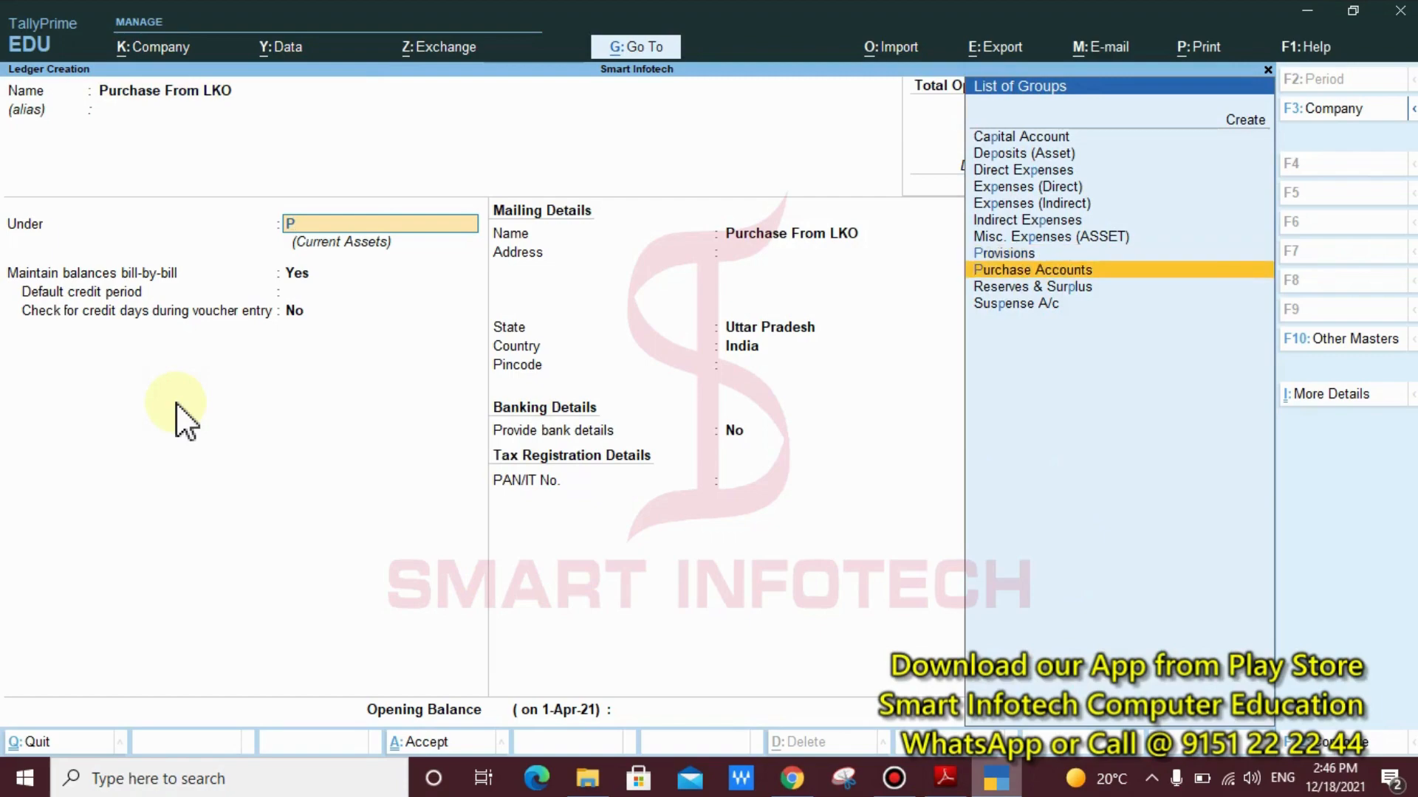
pyautogui.press('Return')
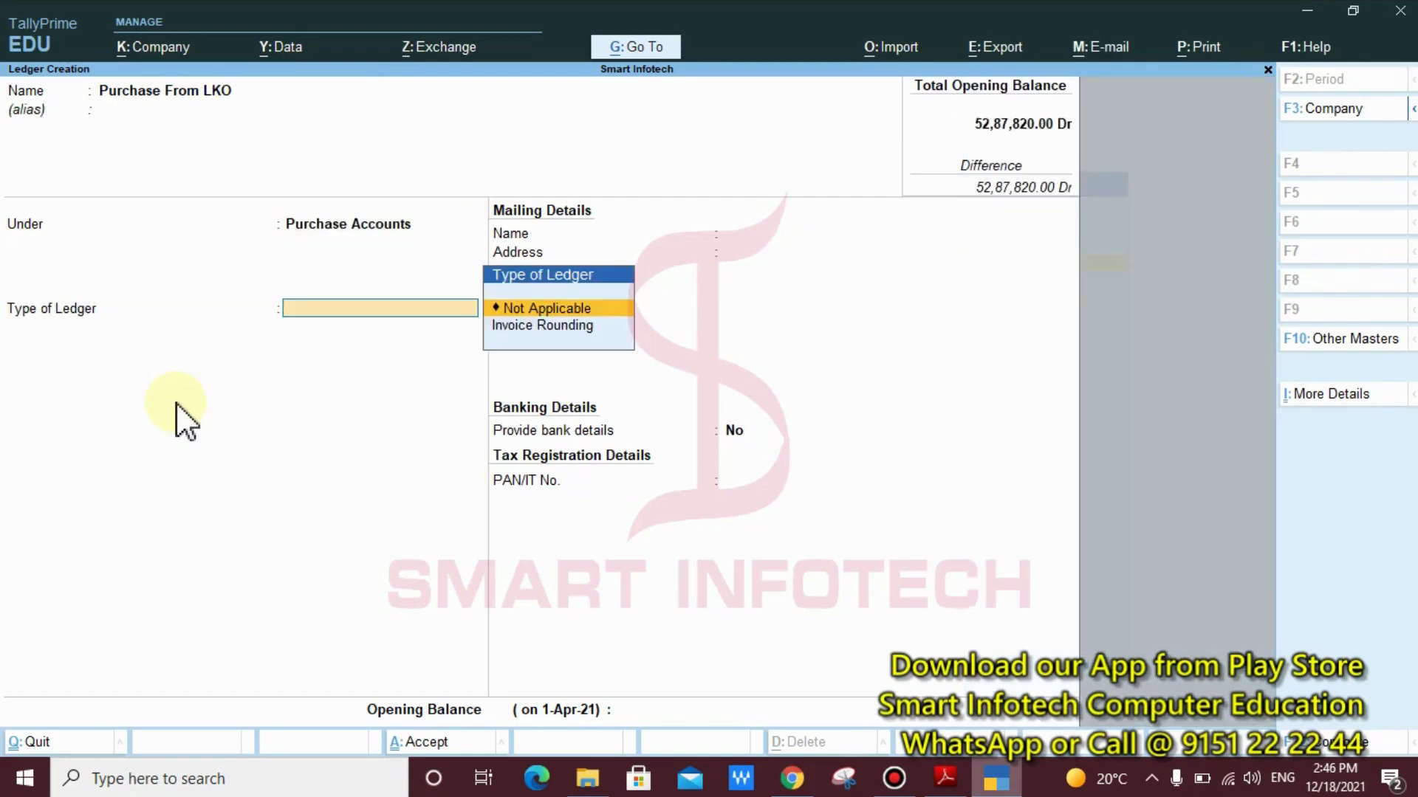
pyautogui.press('Return')
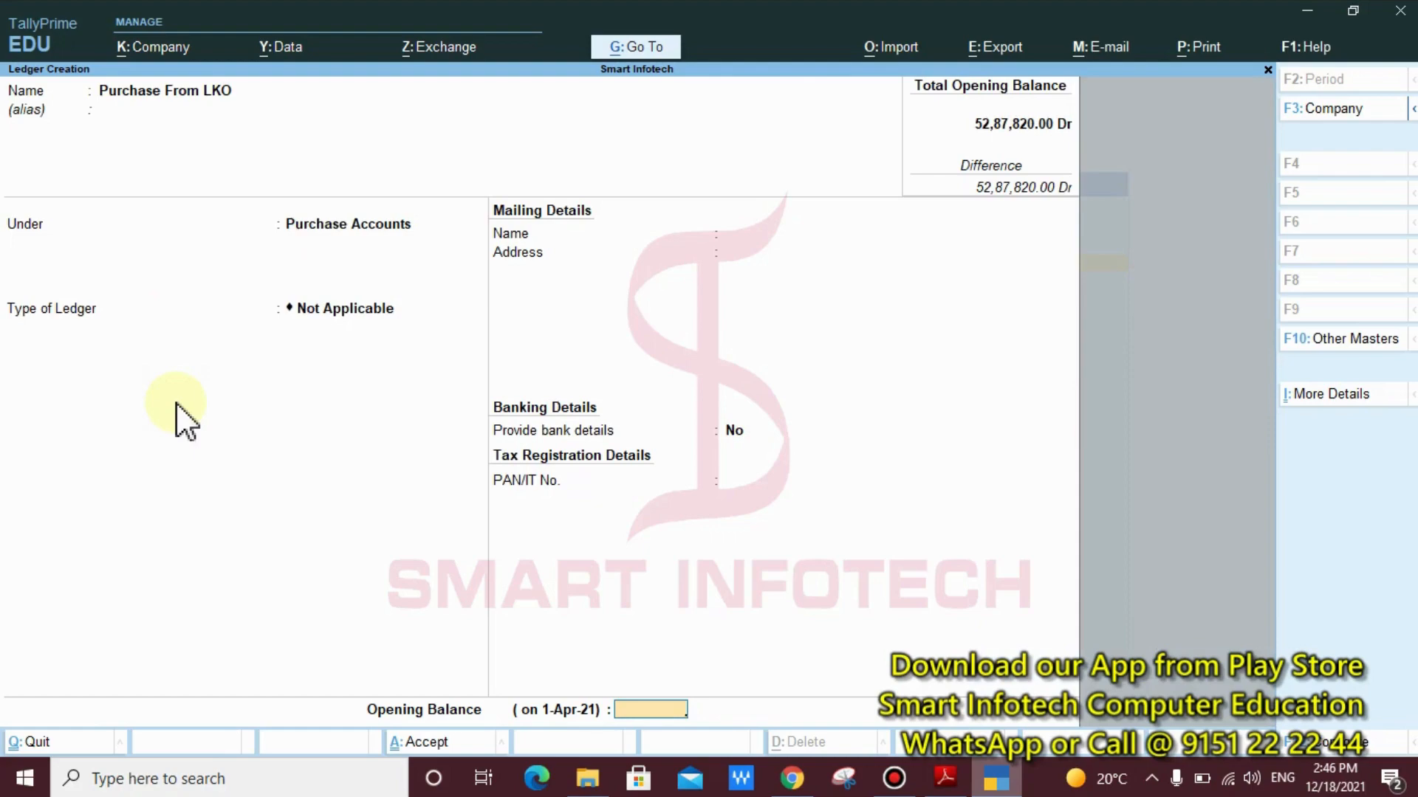
pyautogui.press('Return')
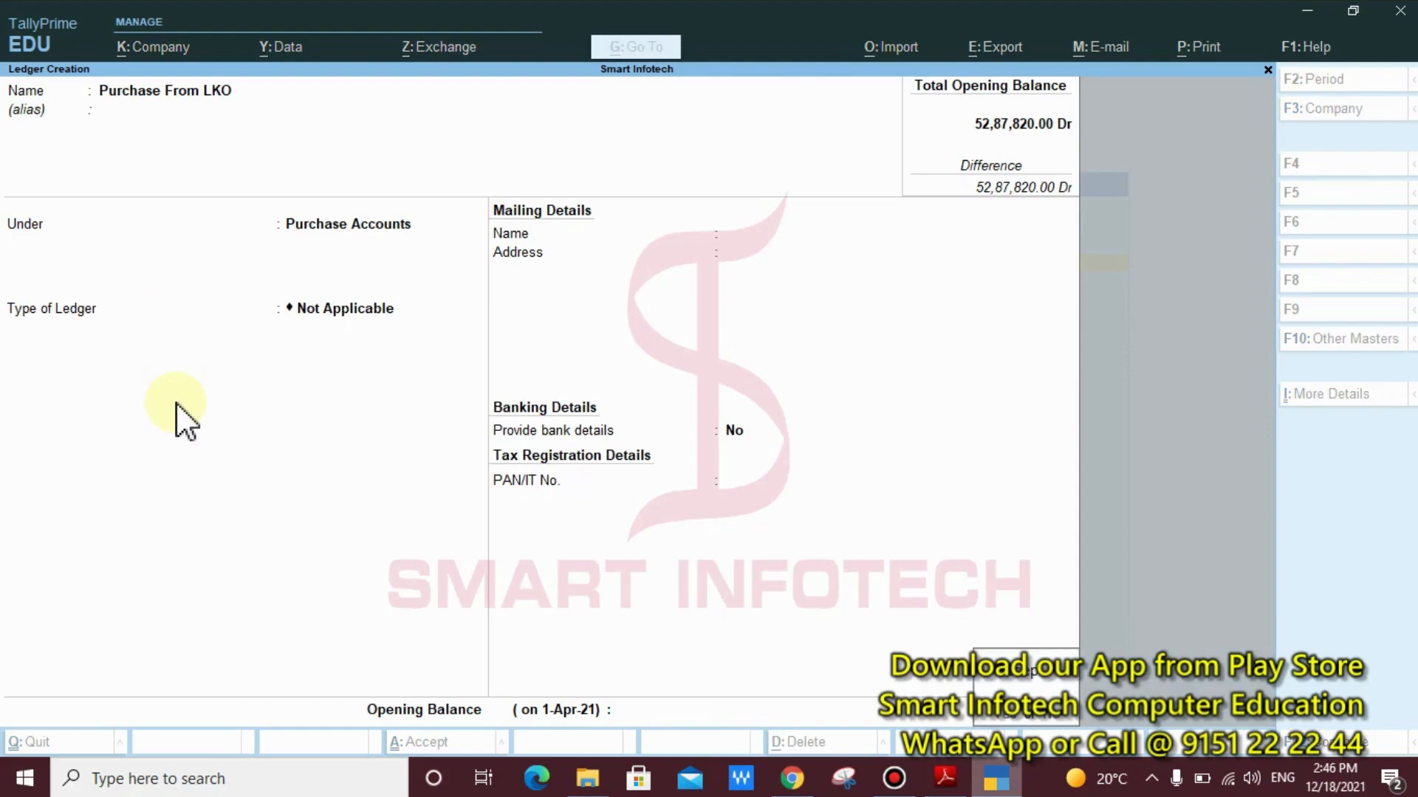
pyautogui.press('Return')
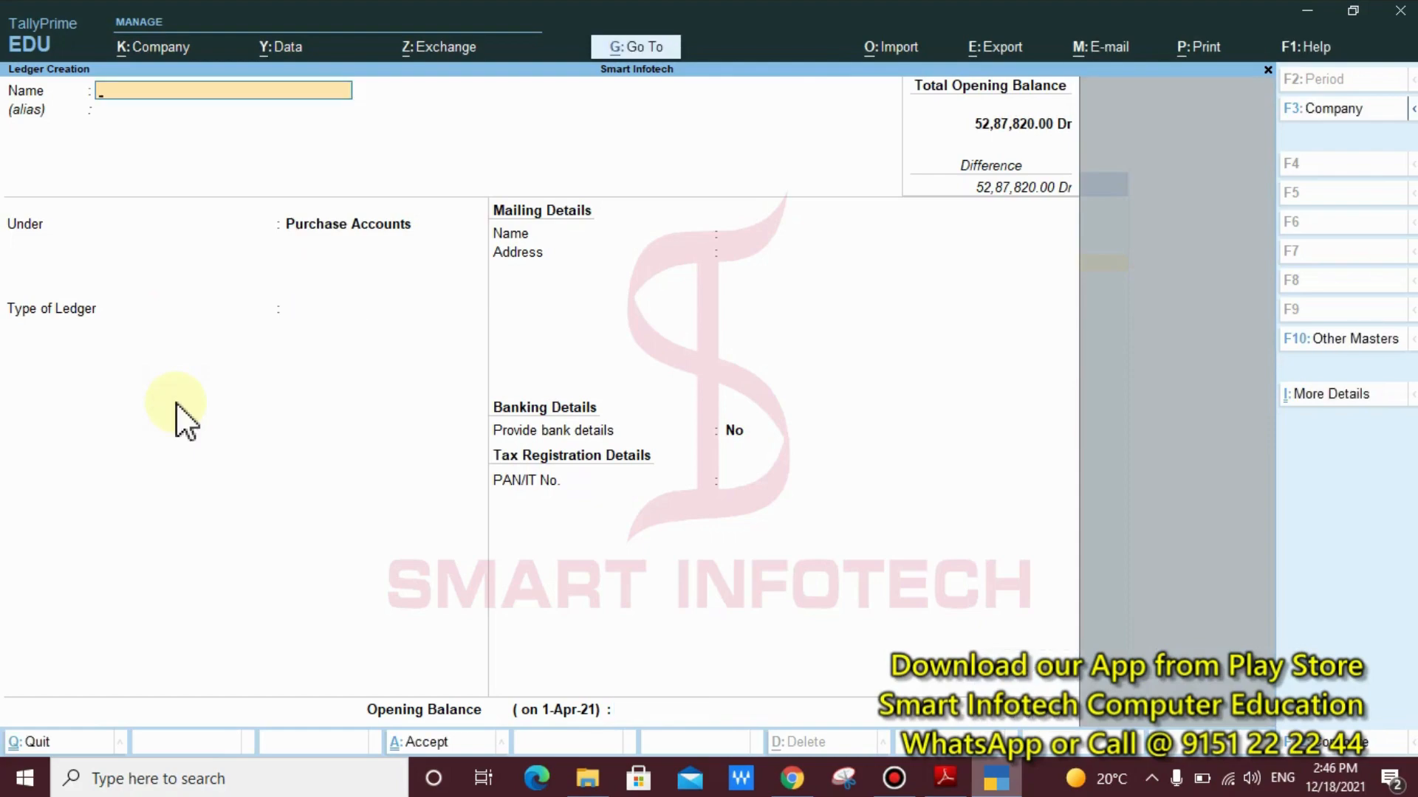
# Name the new ledger "Mirza & Sons", place it under Sundry Creditors and keep bill-by-bill balances at Yes
pyautogui.write('Mirza & Sons')
pyautogui.press('Return')
pyautogui.write('S')
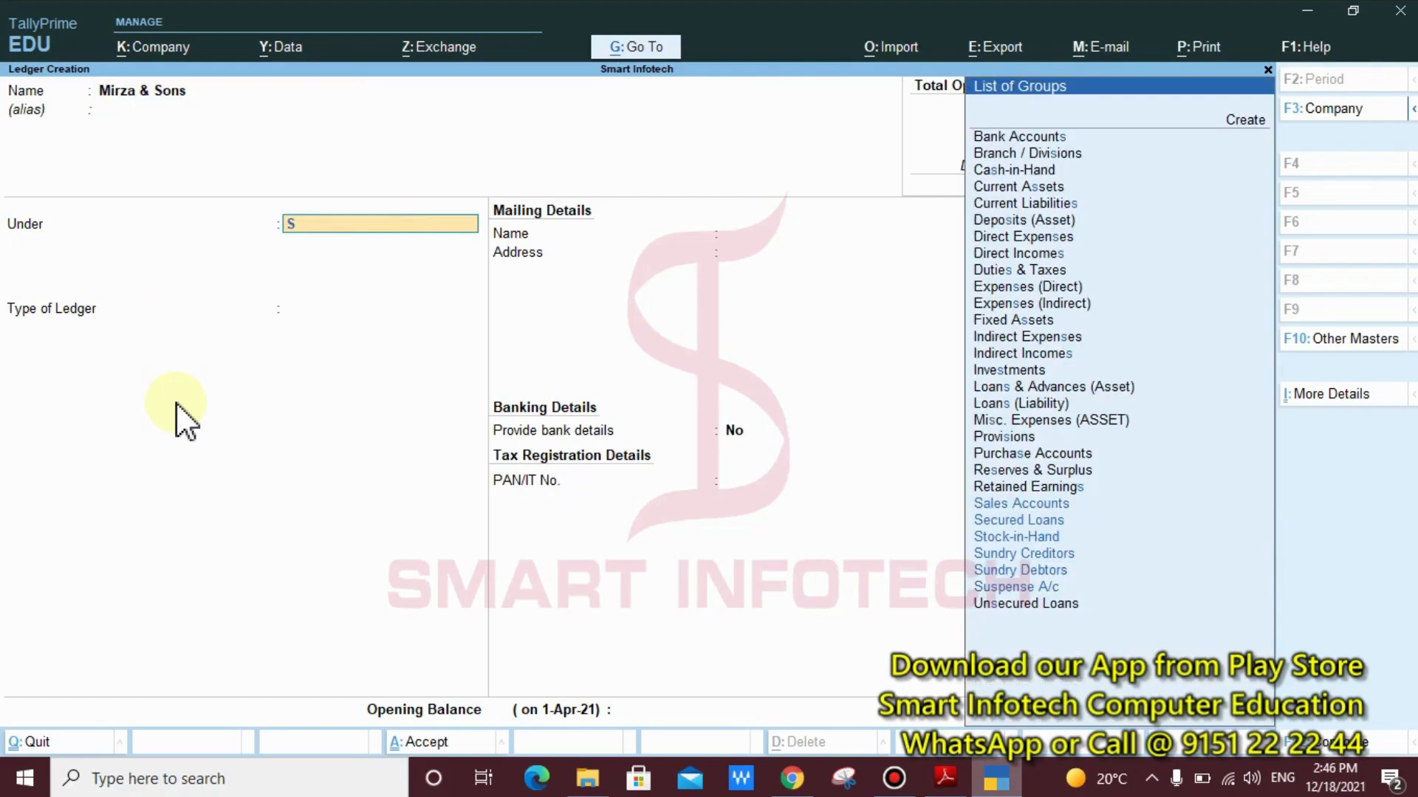
pyautogui.press('Down')
pyautogui.press('Down')
pyautogui.press('Down')
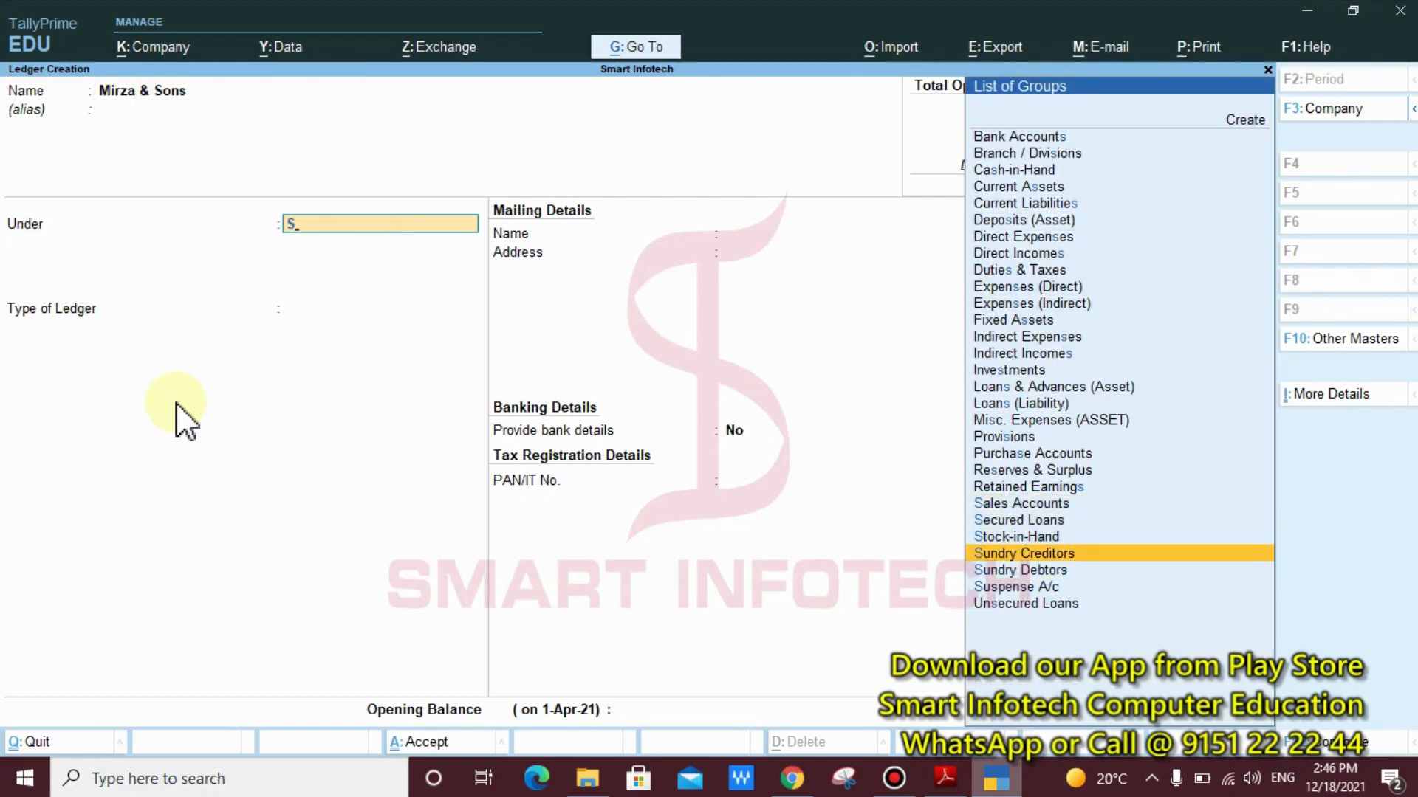
pyautogui.press('Return')
pyautogui.press('Return')
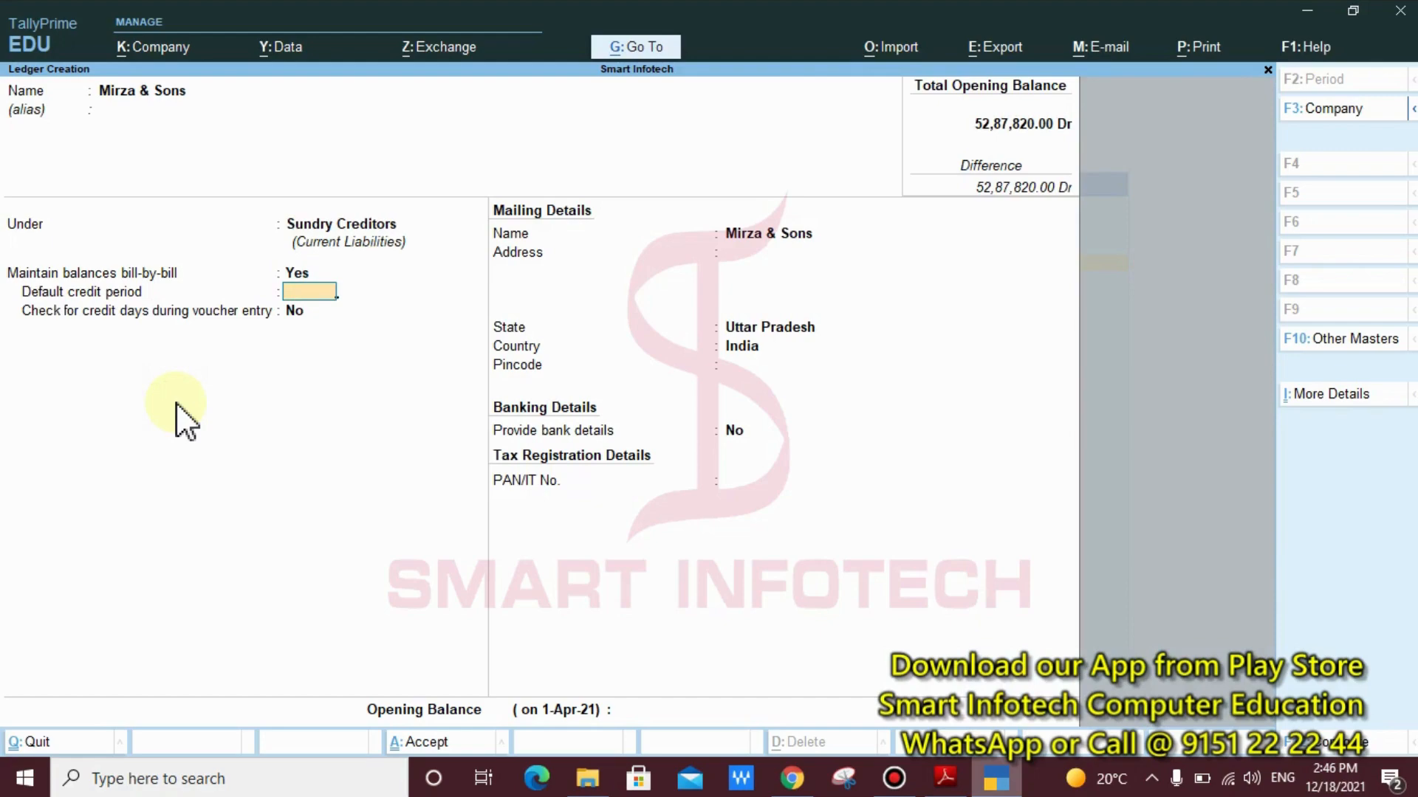
# Mark the Maintain balances bill-by-bill row with a red rectangle annotation, and clear the annotation
pyautogui.hotkey('ctrl', '2')
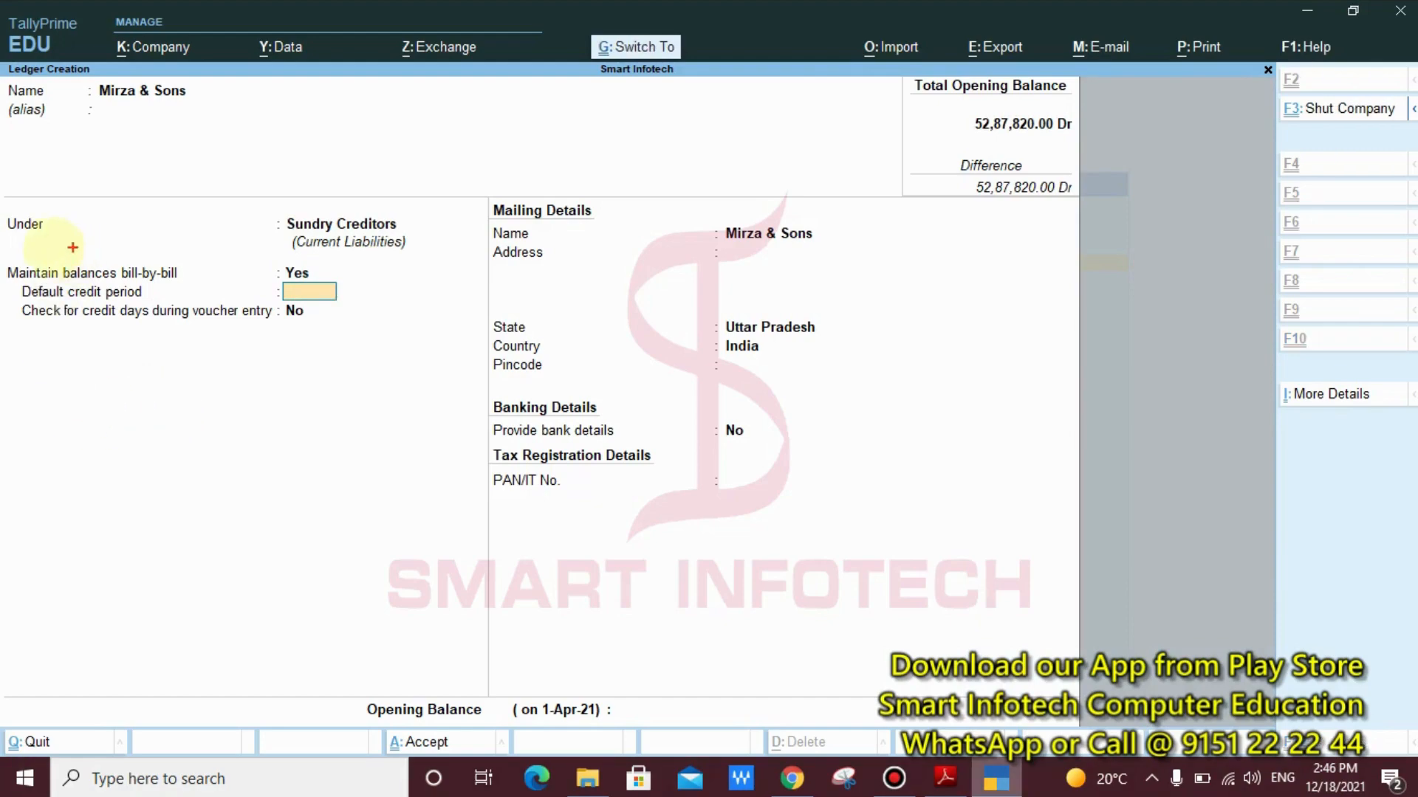
pyautogui.moveTo(1, 251); pyautogui.dragTo(424, 285)
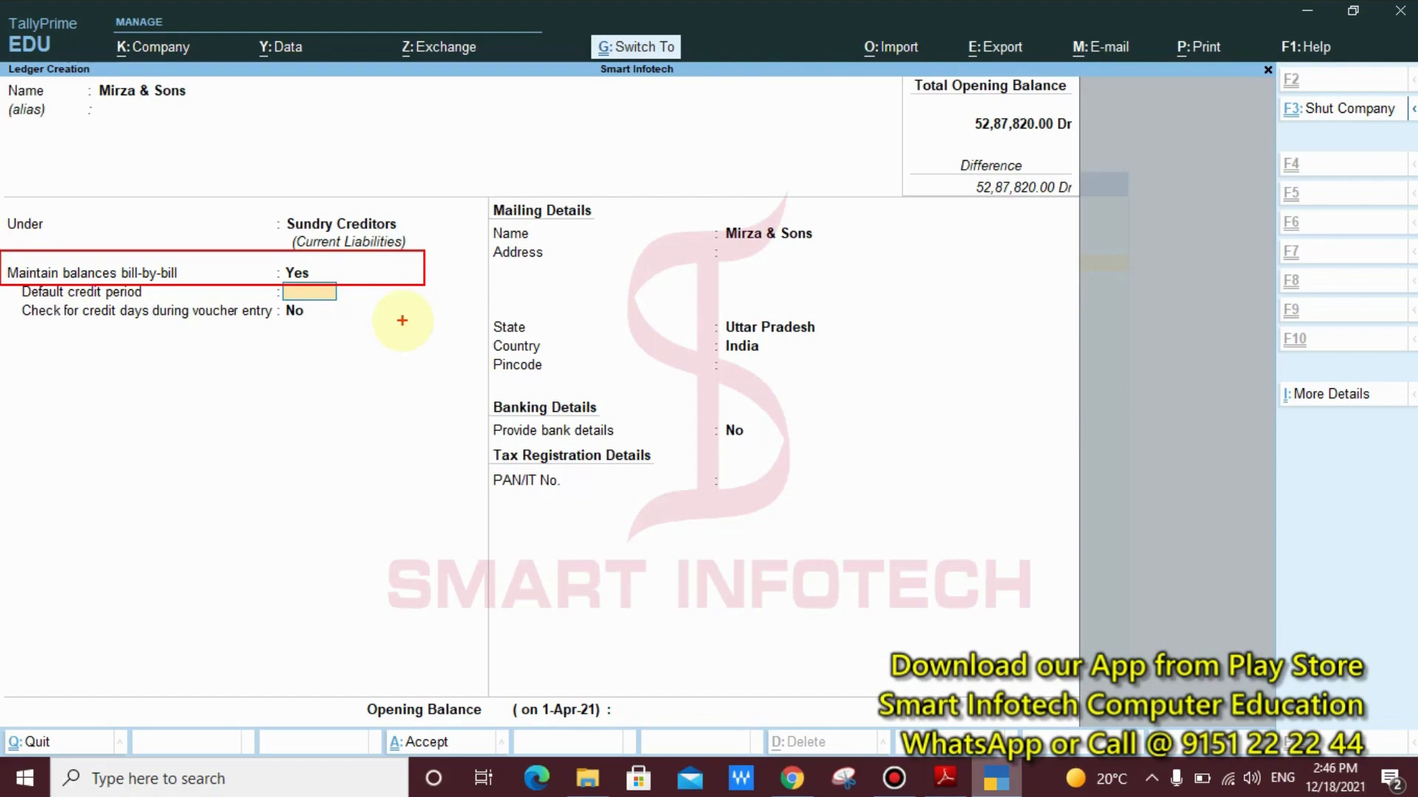
pyautogui.press('Escape')
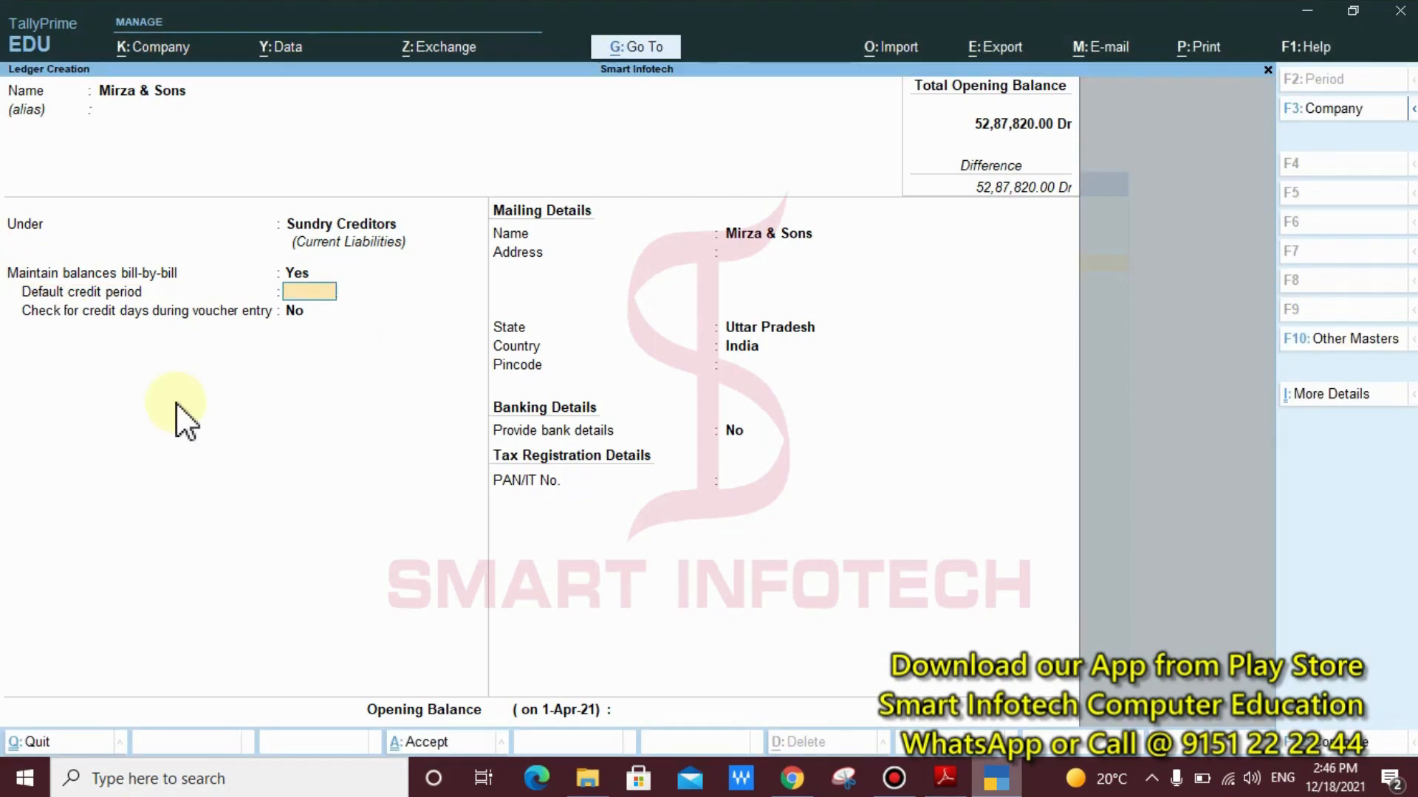
# Keep the default credit, mailing, banking and tax details for the Mirza & Sons ledger and save it without an opening balance
pyautogui.press('Return')
pyautogui.press('Return')
pyautogui.press('Return')
pyautogui.press('Return')
pyautogui.press('Return')
pyautogui.press('Return')
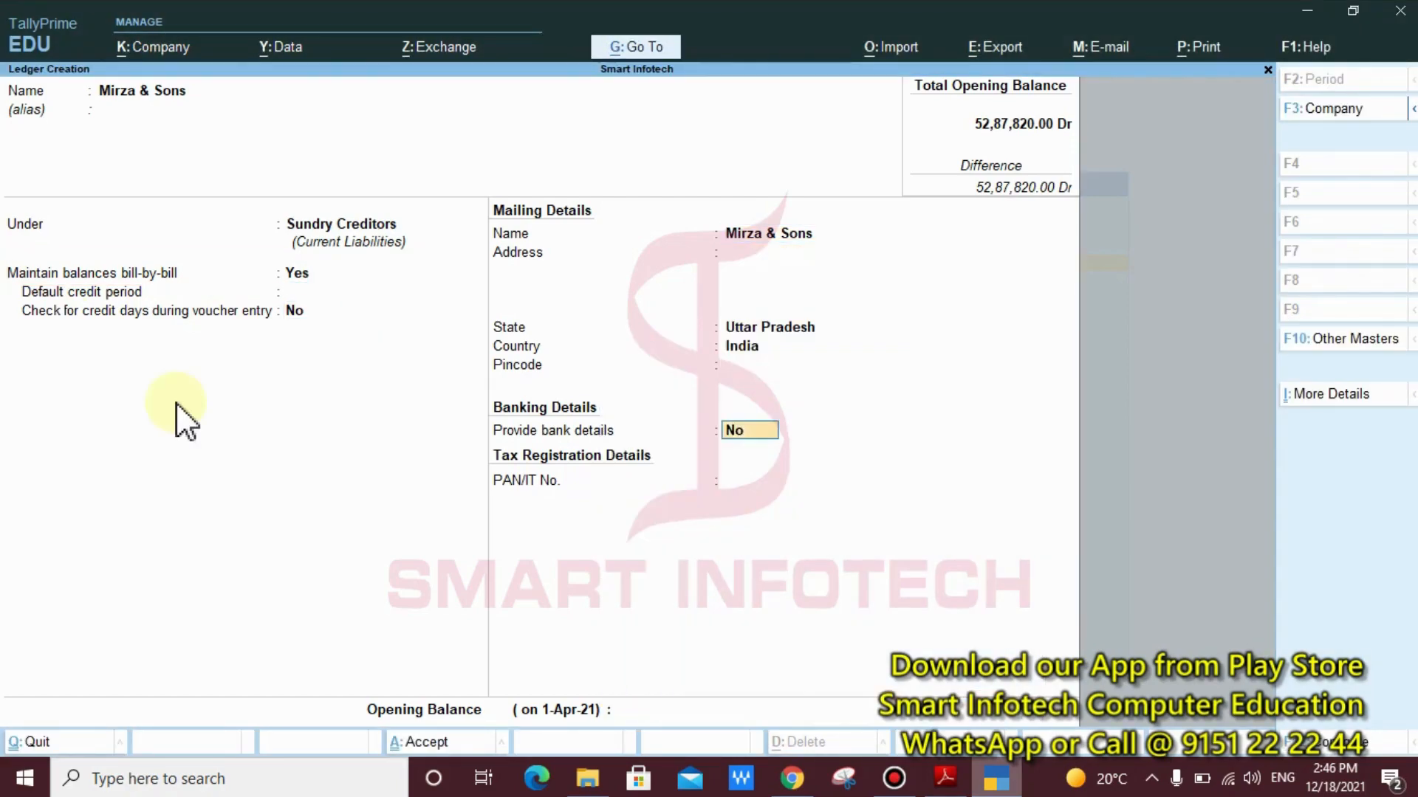
pyautogui.press('Return')
pyautogui.press('Return')
pyautogui.press('Return')
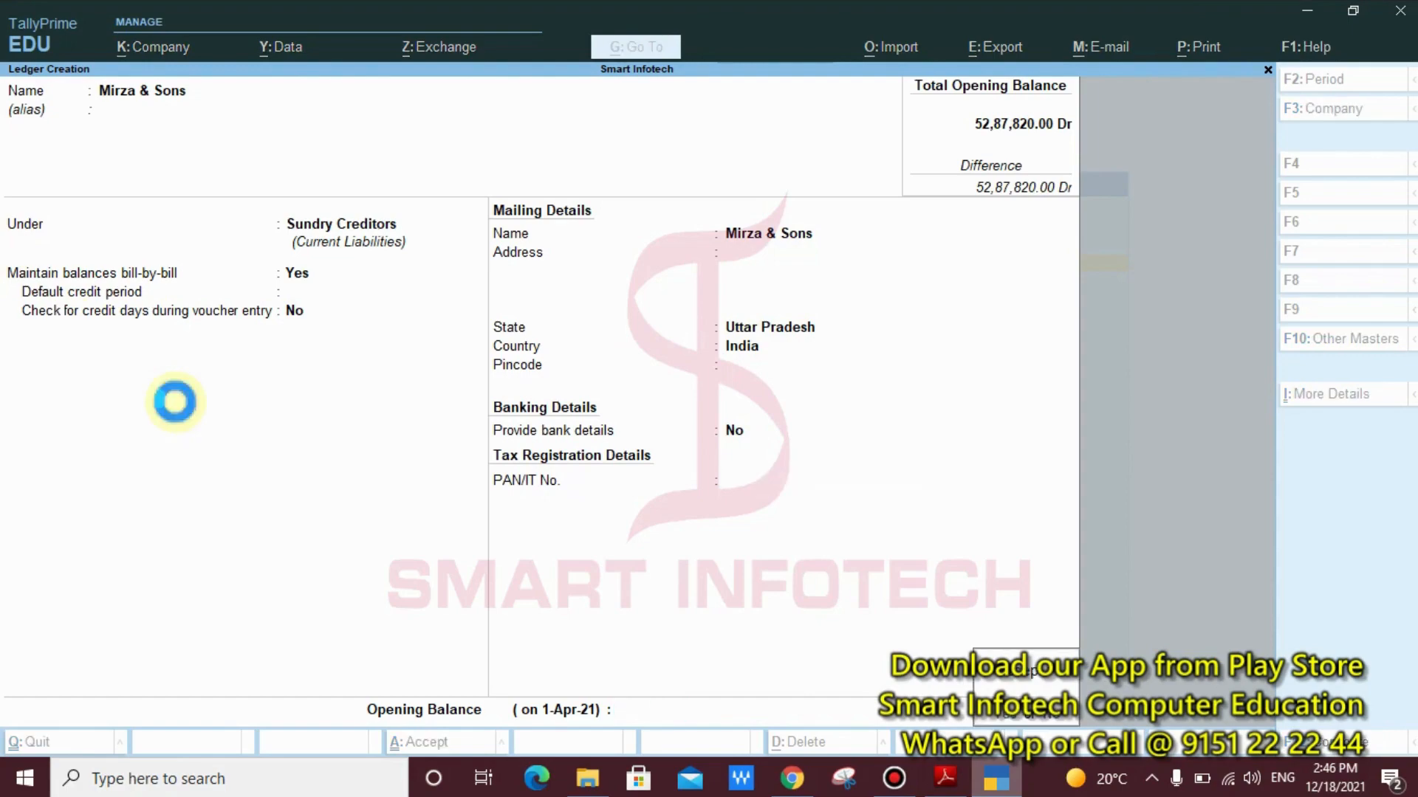
pyautogui.press('Return')
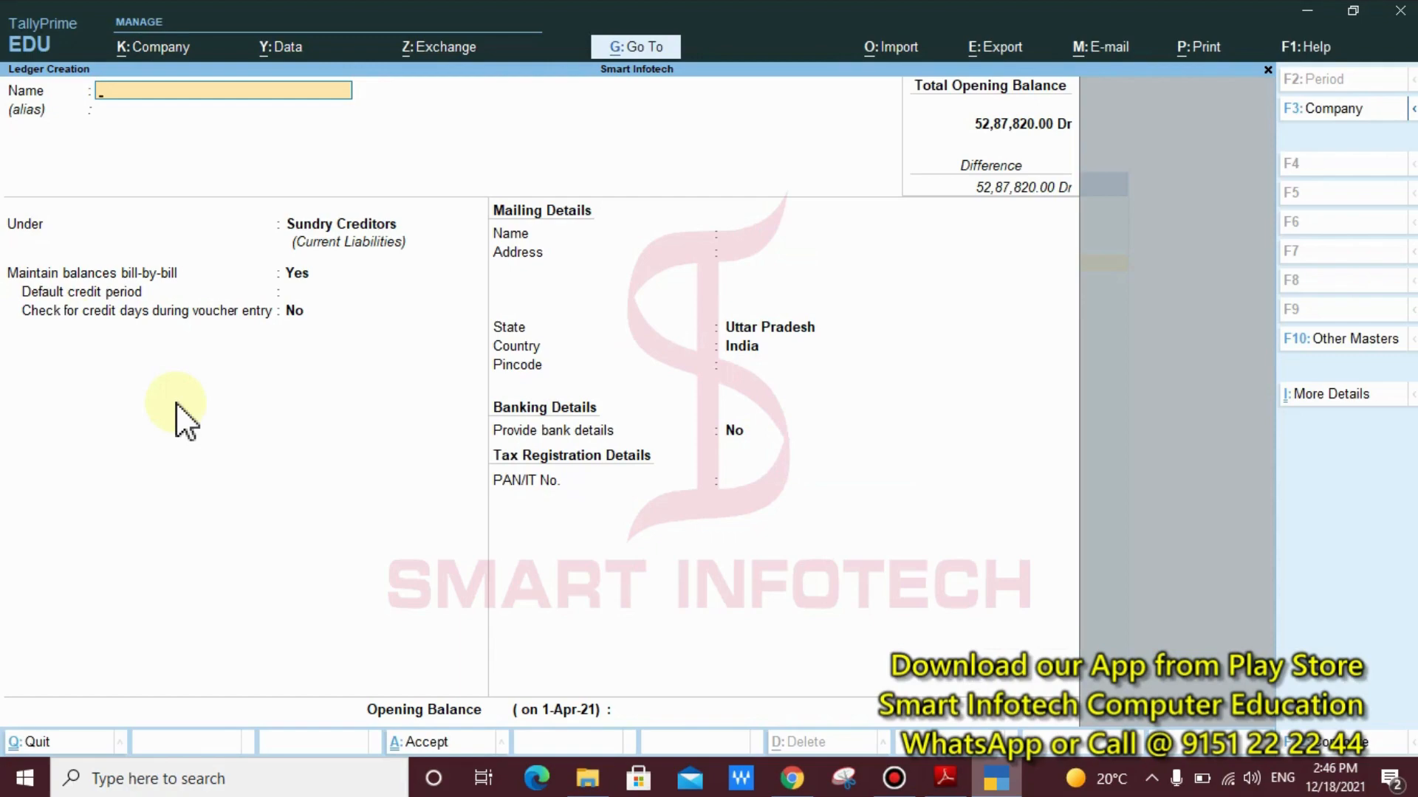
# Create the ledger "Transportation Charges" under Direct Expenses with ledger type Not Applicable and no opening balance
pyautogui.write('Transport')
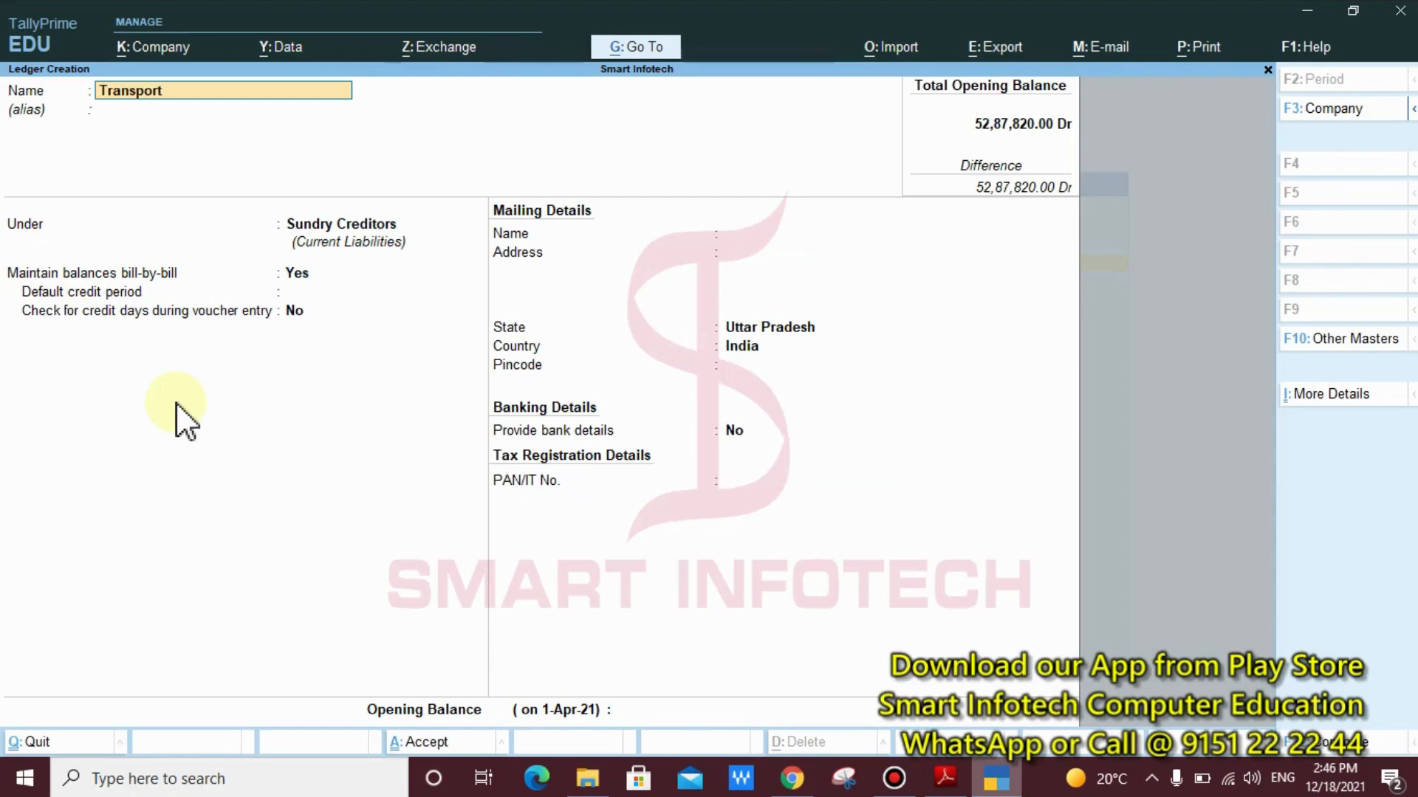
pyautogui.write('ation charges')
pyautogui.press('Return')
pyautogui.press('Return')
pyautogui.write('D')
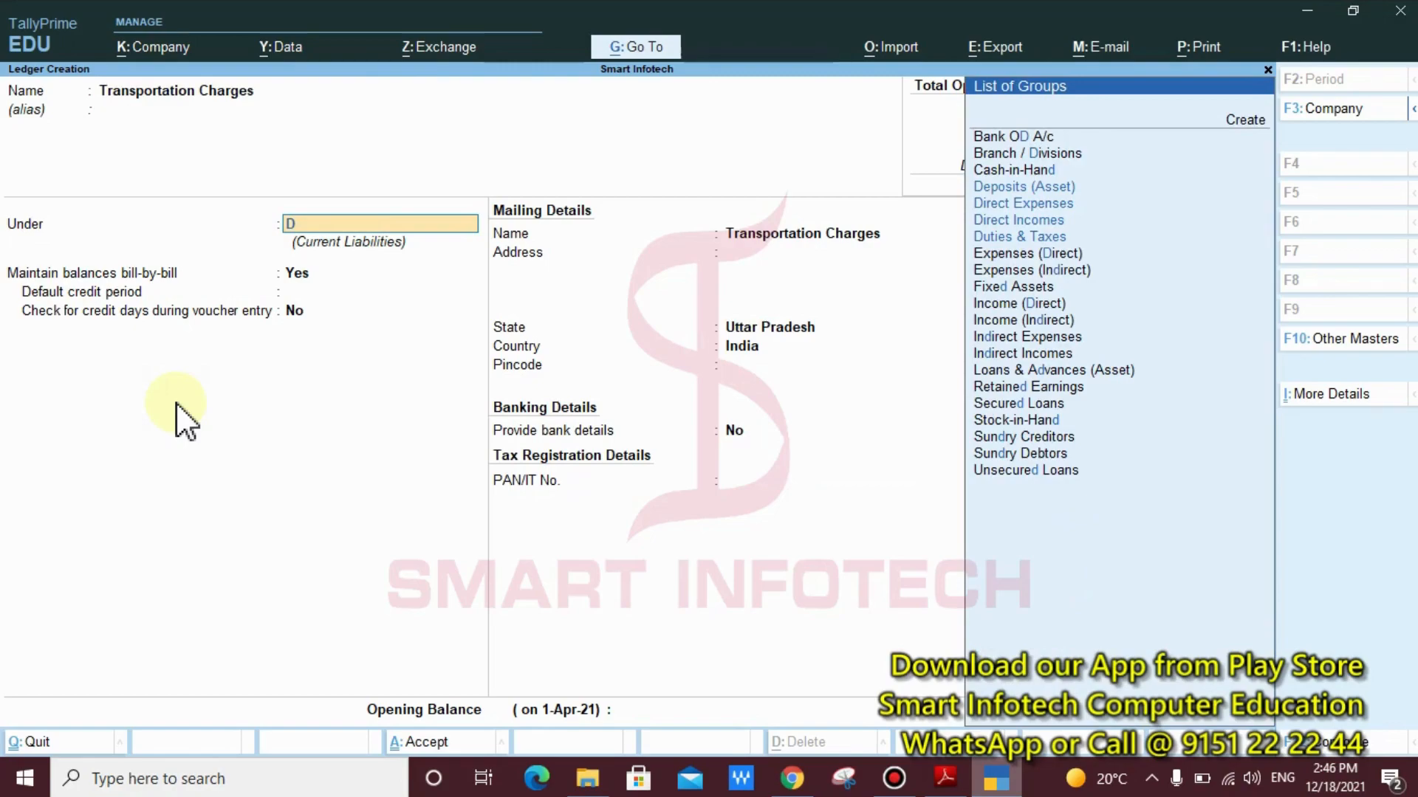
pyautogui.press('Down')
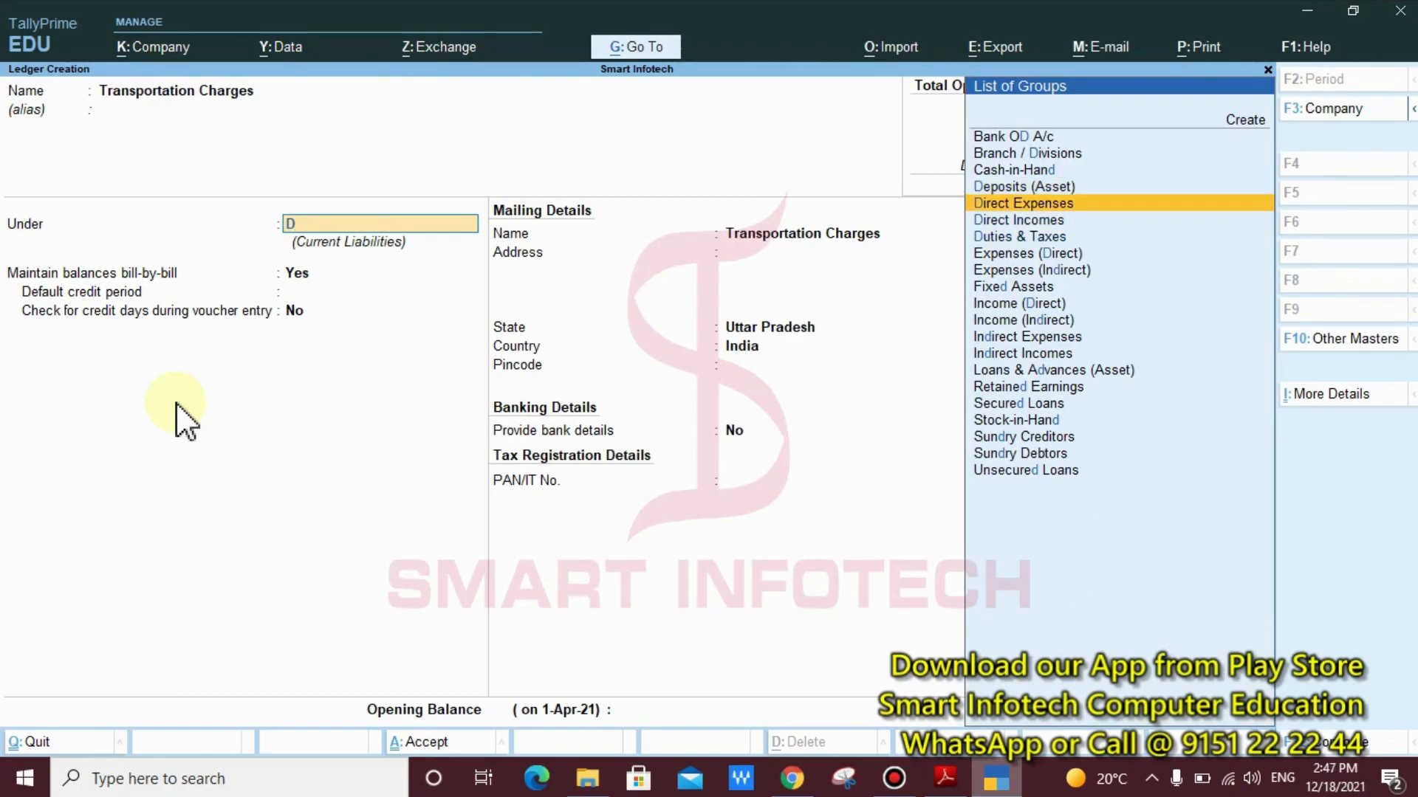
pyautogui.press('Return')
pyautogui.press('Return')
pyautogui.press('Return')
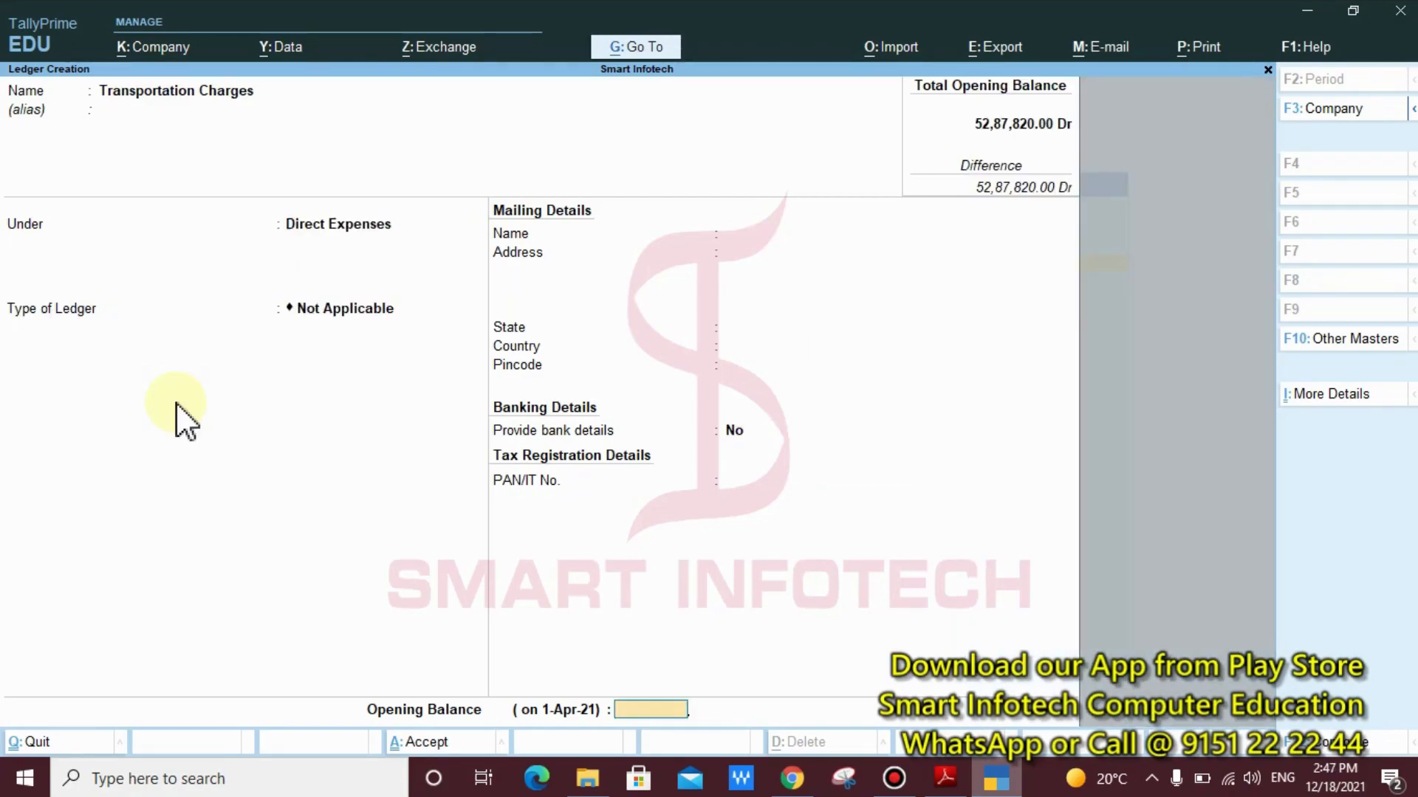
pyautogui.press('Return')
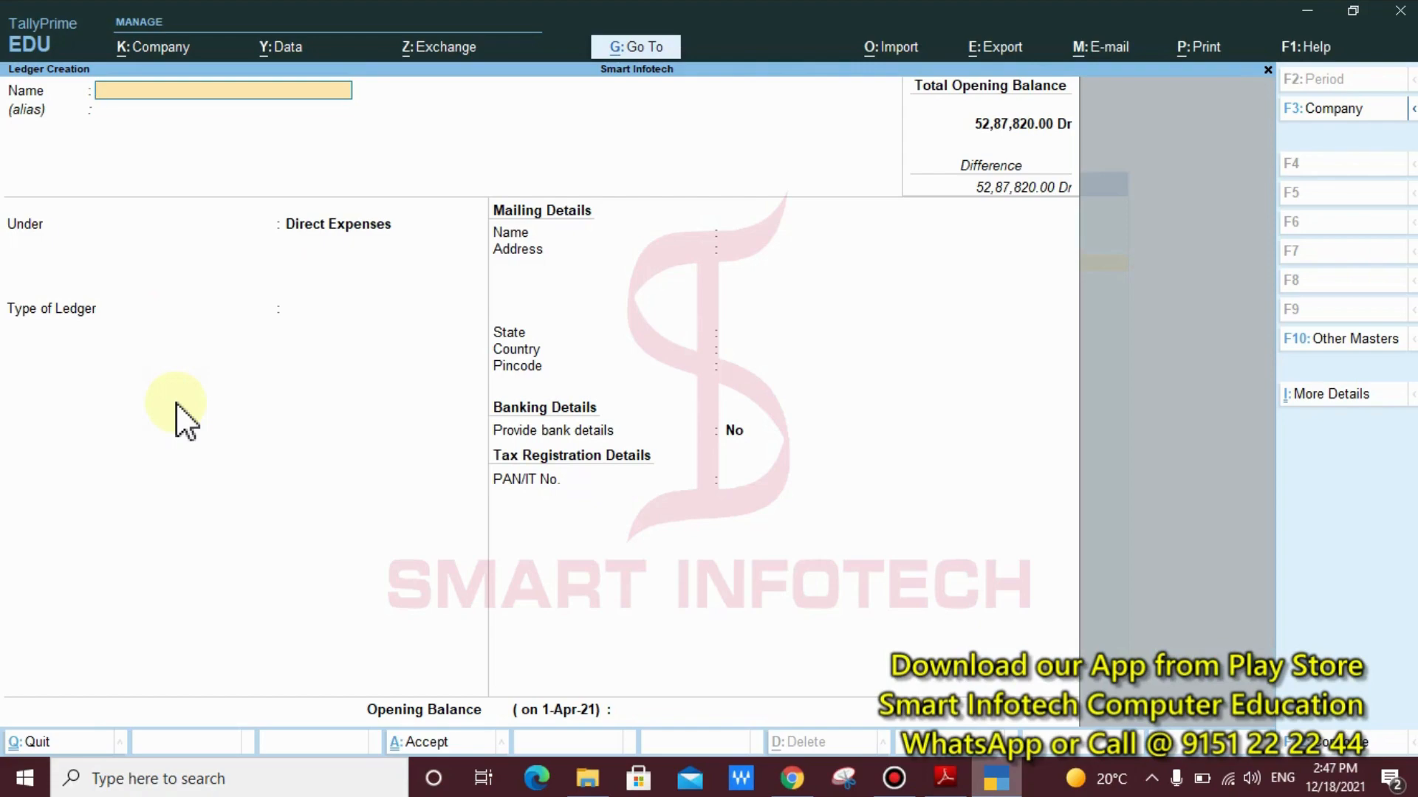
# Create the ledger "Loading and Unloading" under Direct Expenses with ledger type Not Applicable and no opening balance
pyautogui.write('Loading and Unloading')
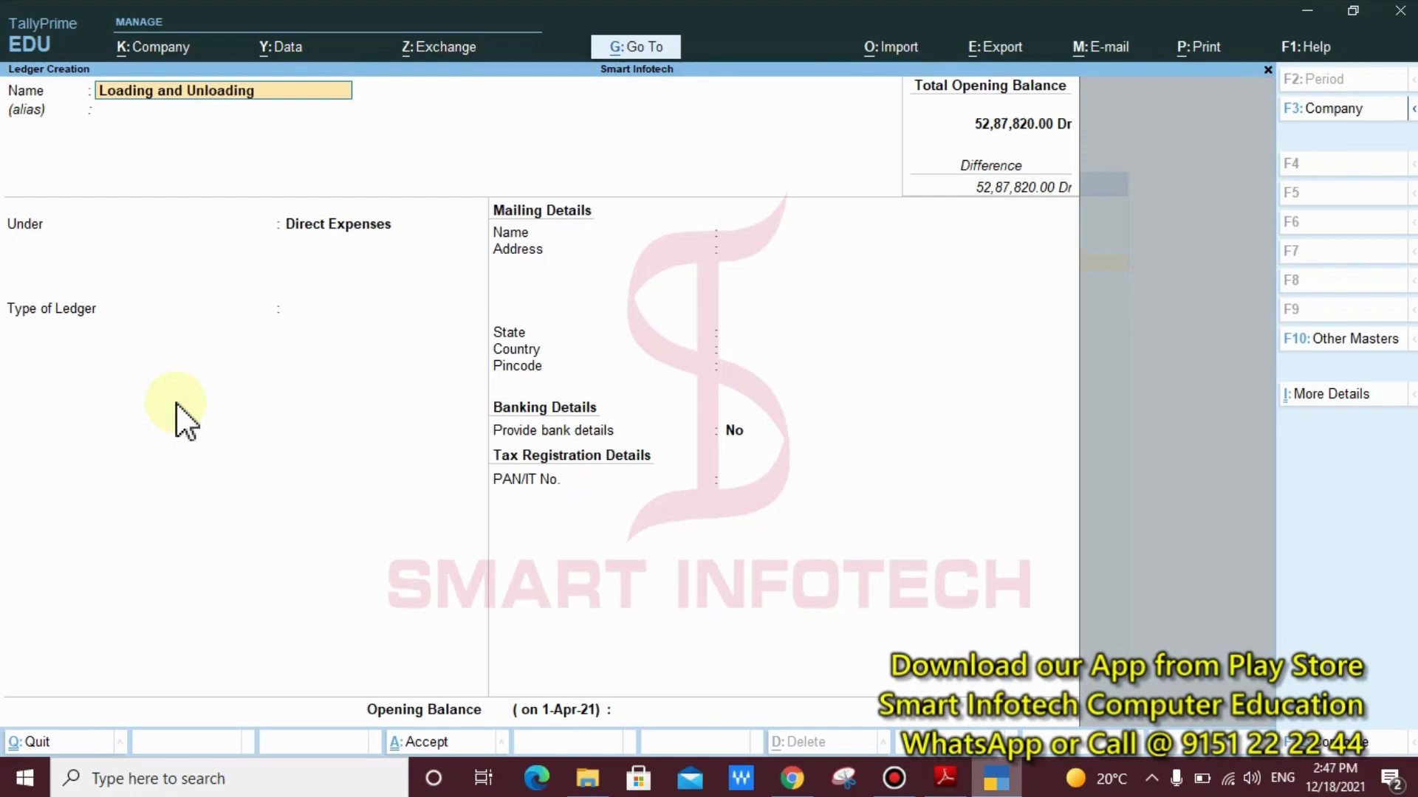
pyautogui.press('Return')
pyautogui.press('Return')
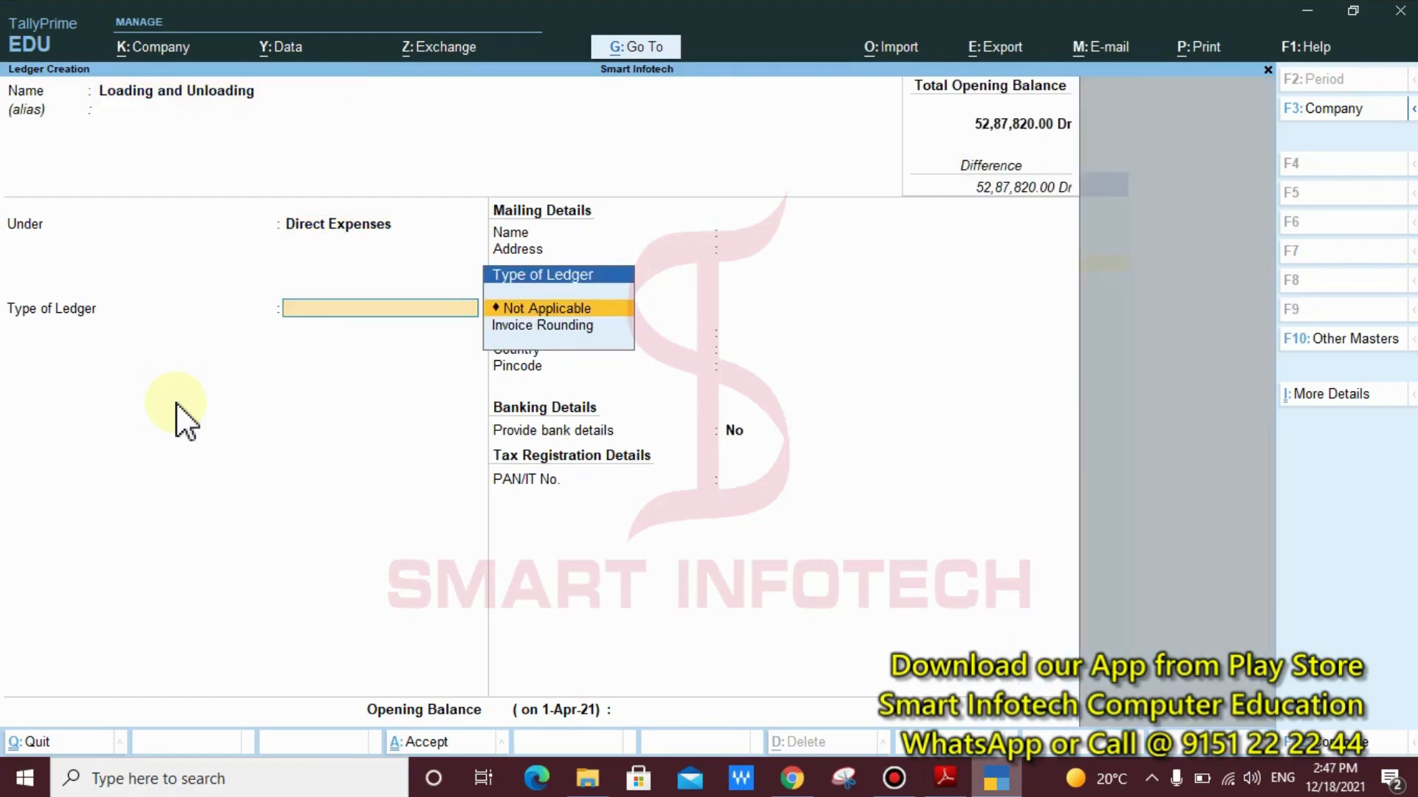
pyautogui.press('Return')
pyautogui.press('Return')
pyautogui.press('Return')
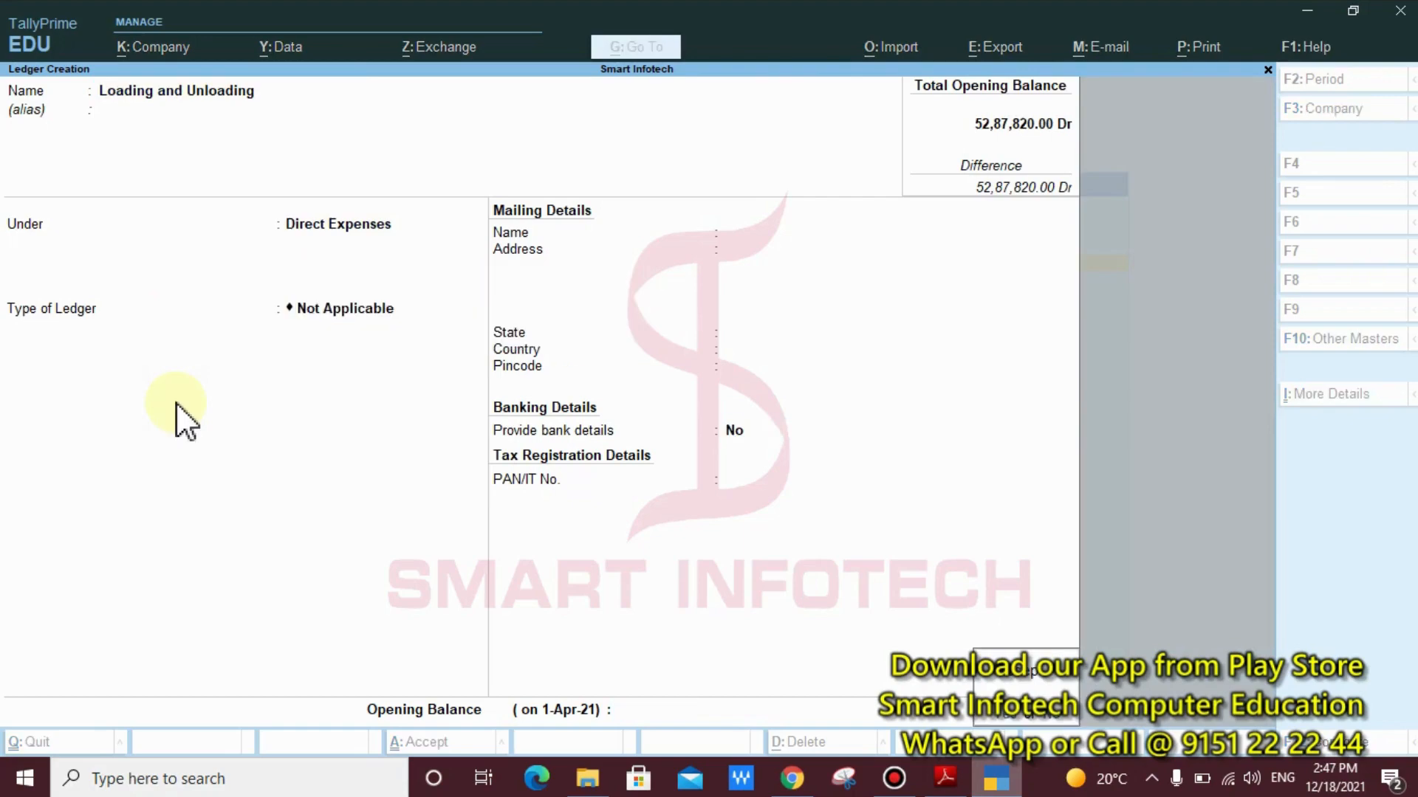
# Create the ledger "Warehouse Rent" under Direct Expenses with ledger type Not Applicable, and return to the Gateway of Tally
pyautogui.write('Ware')
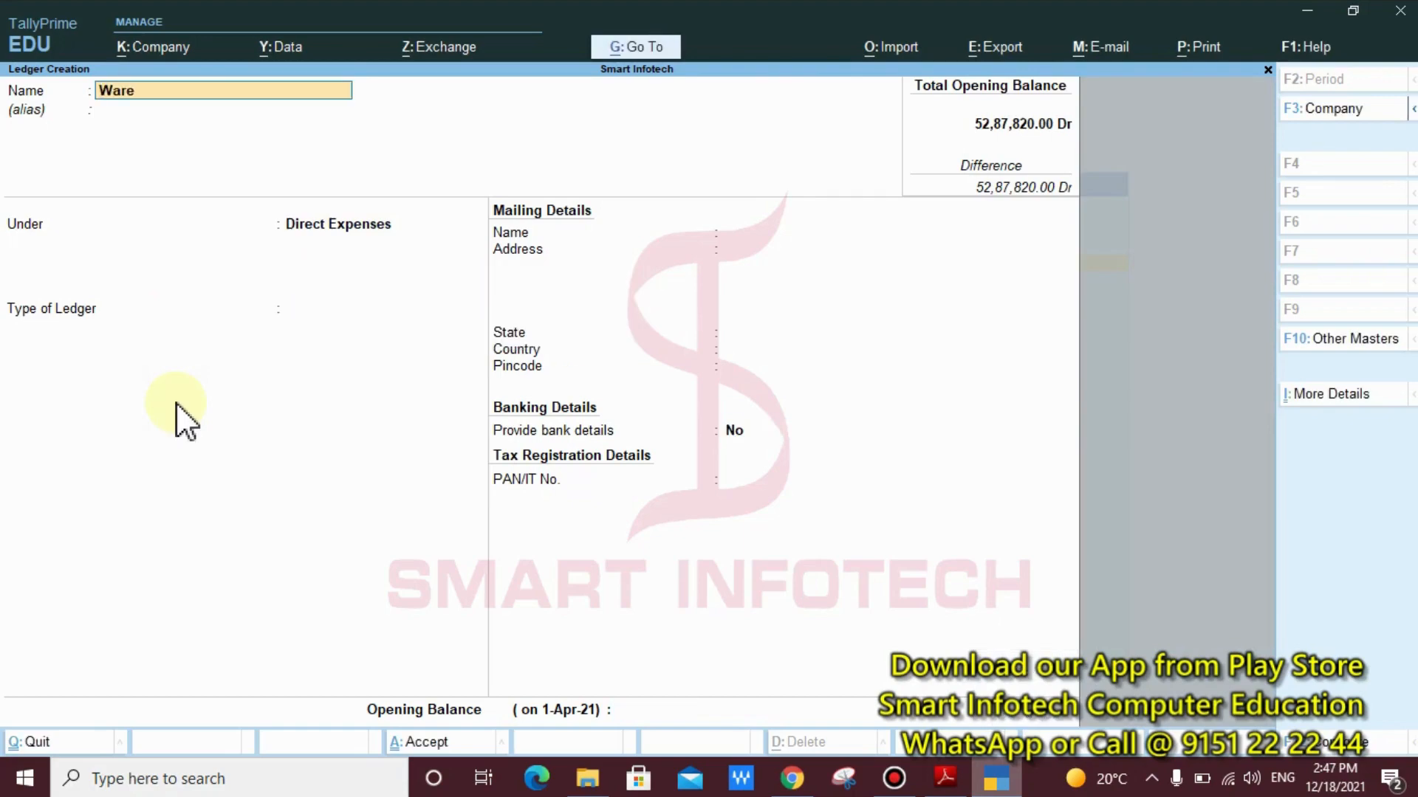
pyautogui.write('house Rent')
pyautogui.press('Return')
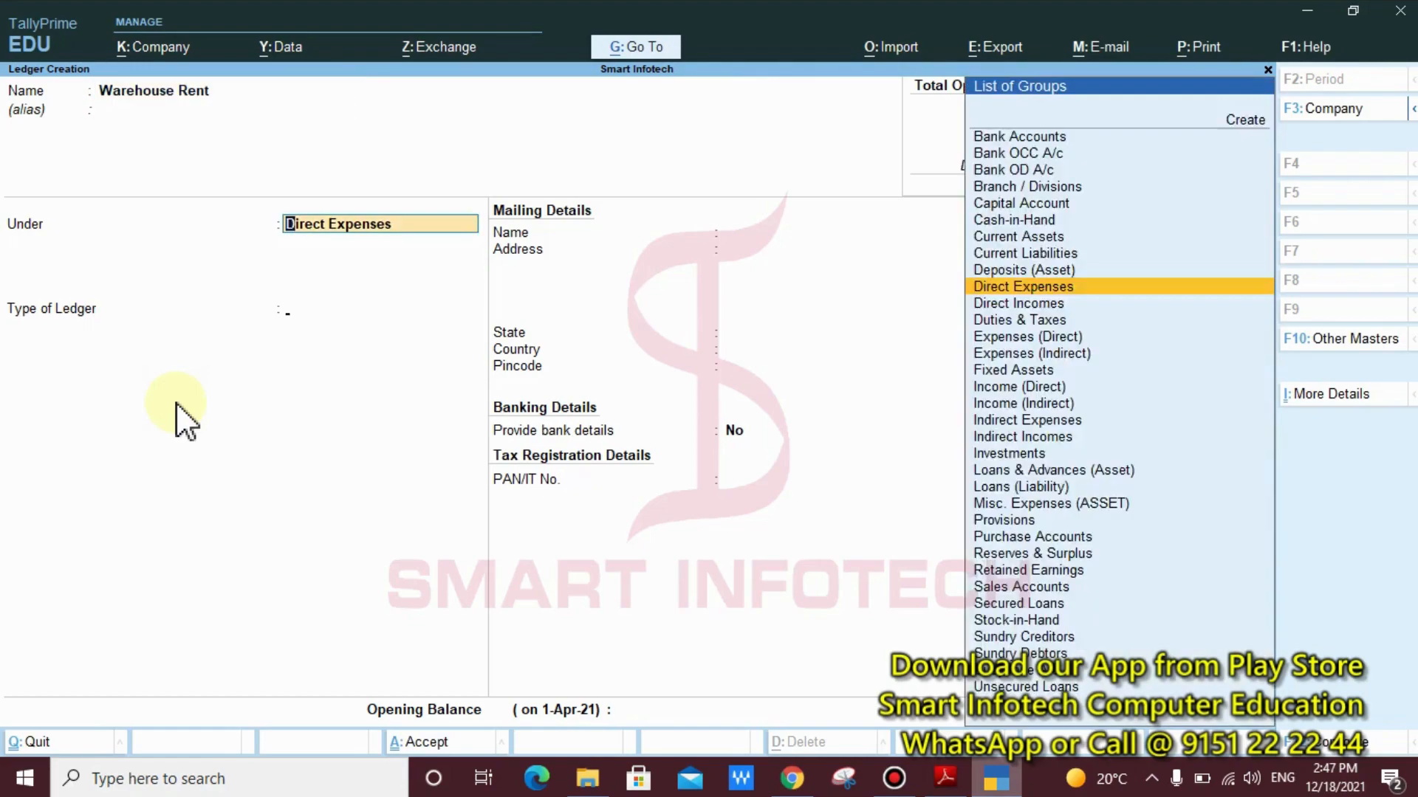
pyautogui.press('Return')
pyautogui.press('Return')
pyautogui.press('Return')
pyautogui.press('Return')
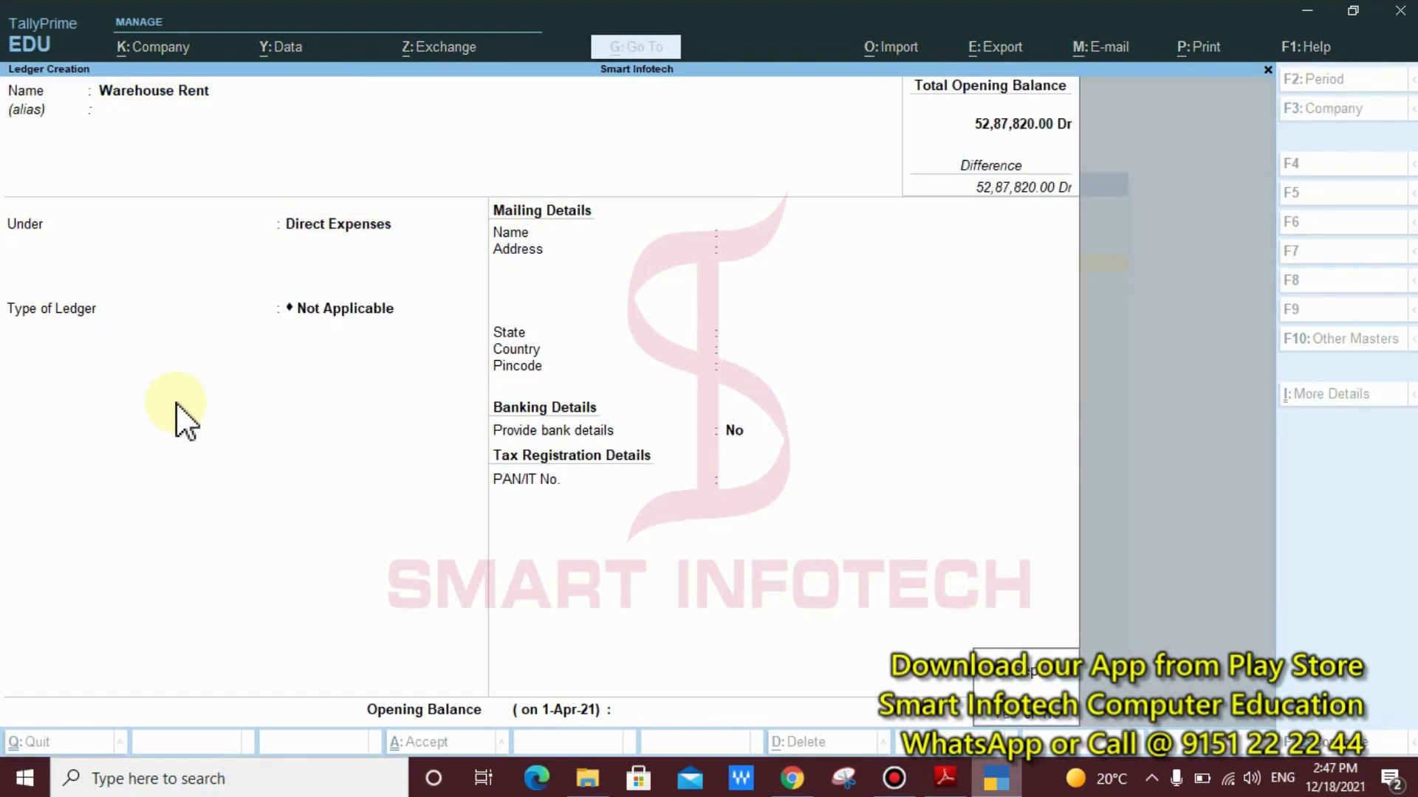
pyautogui.press('Return')
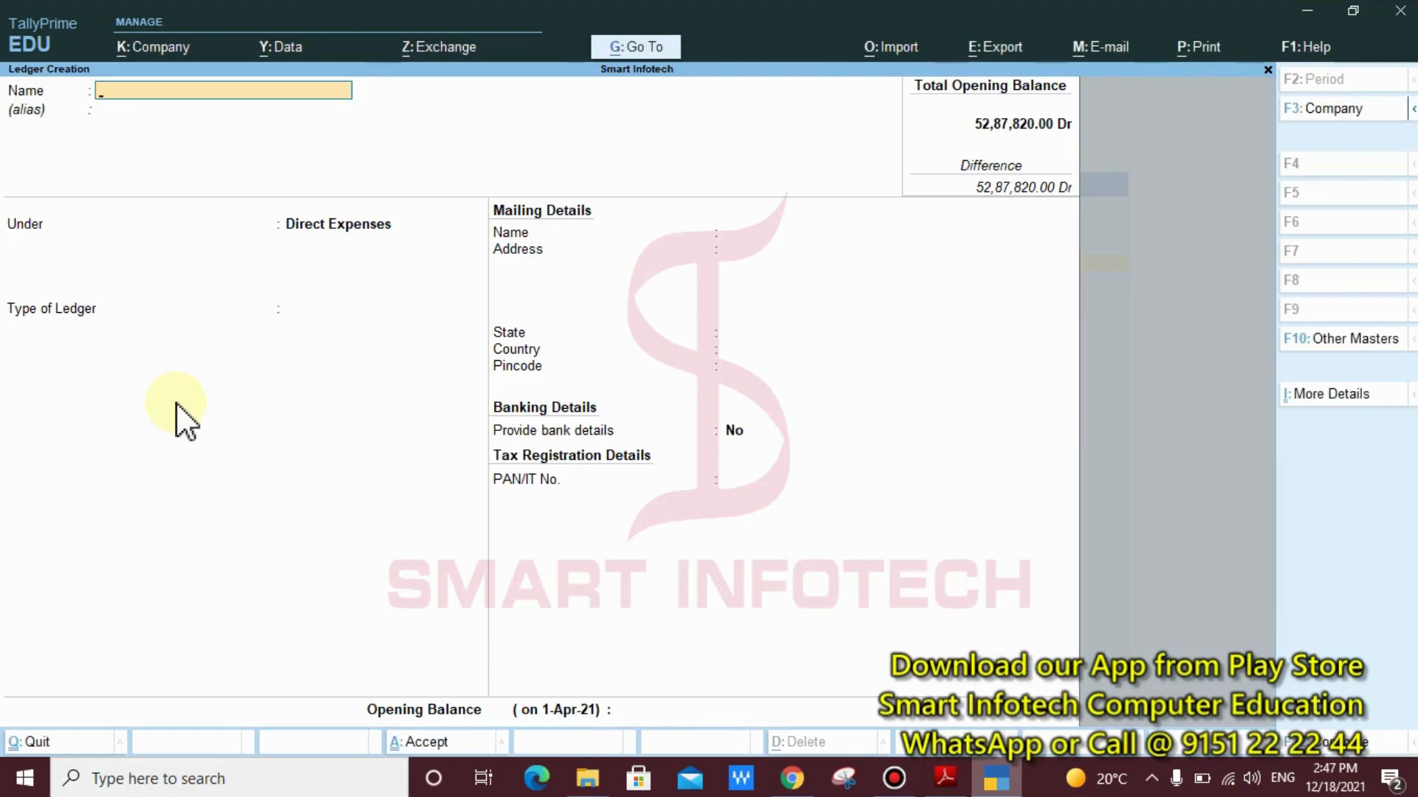
pyautogui.press('Escape')
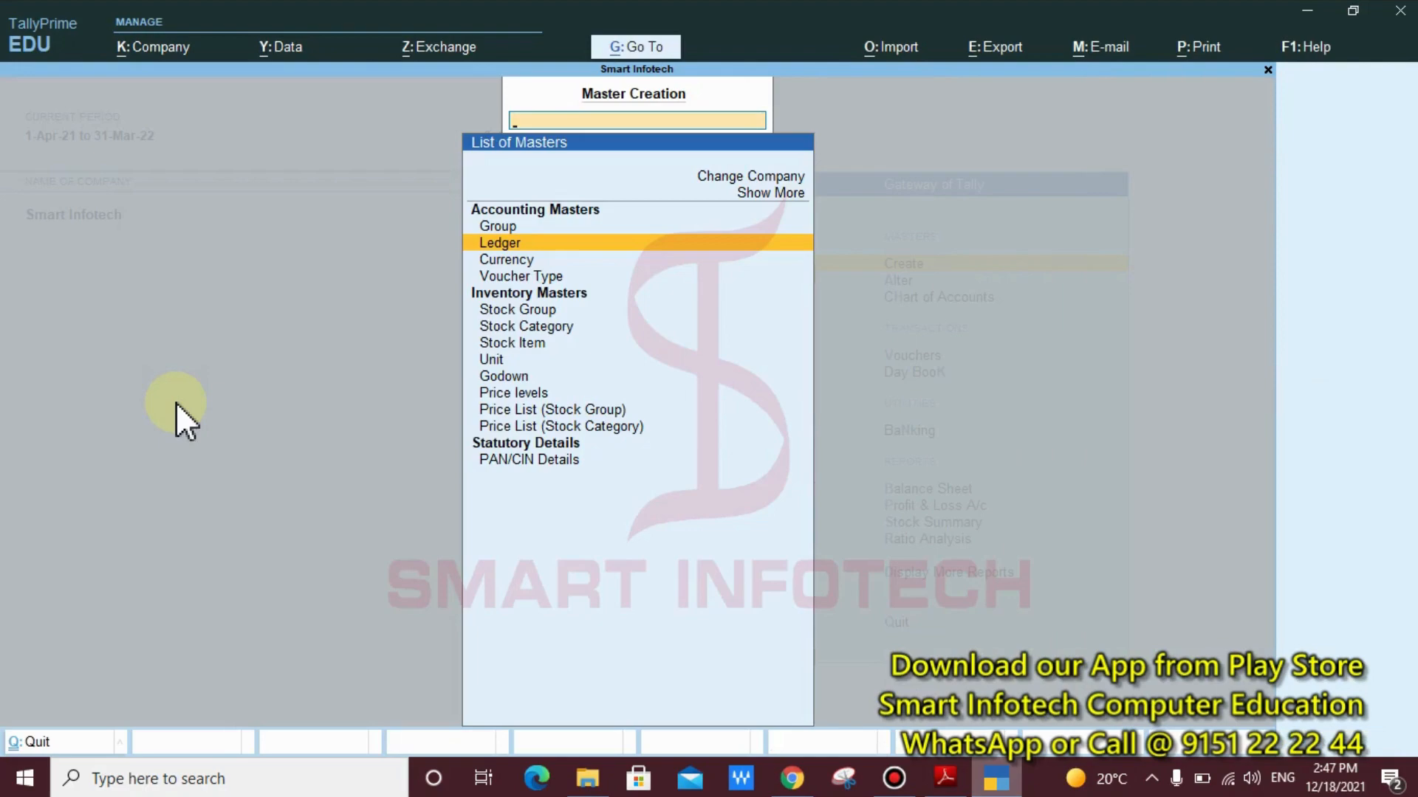
pyautogui.press('Escape')
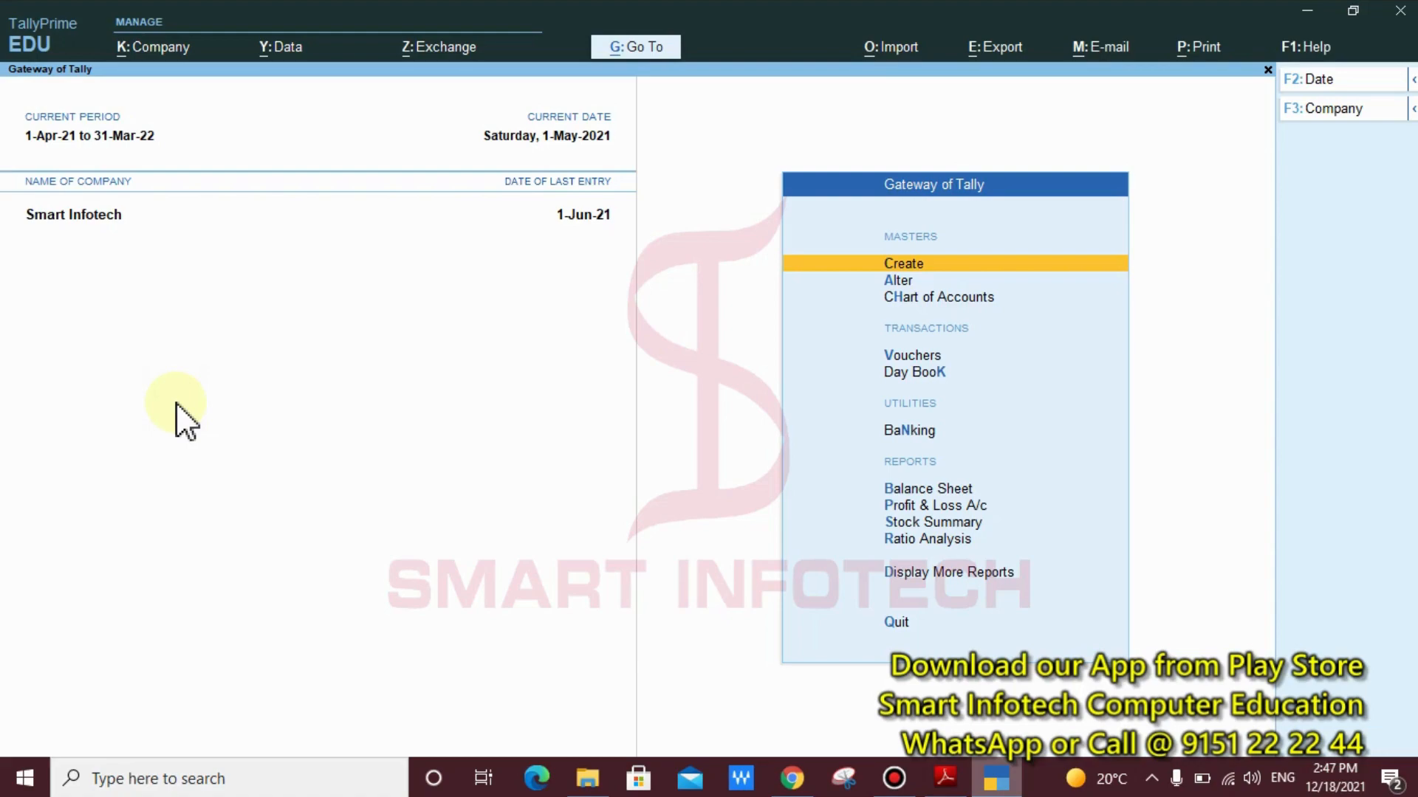
# Open a new purchase voucher from voucher entry
pyautogui.press('Down')
pyautogui.press('Down')
pyautogui.press('Down')
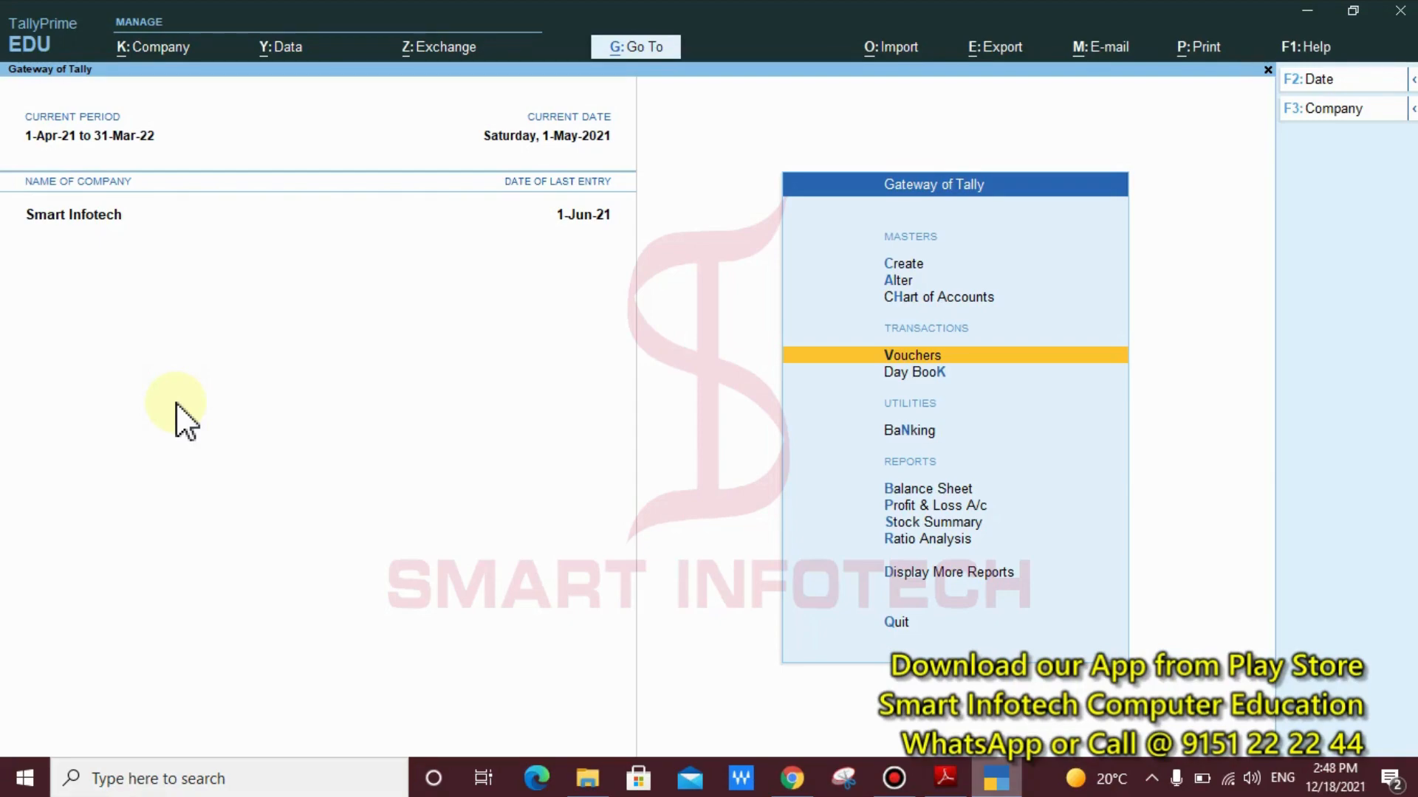
pyautogui.press('Return')
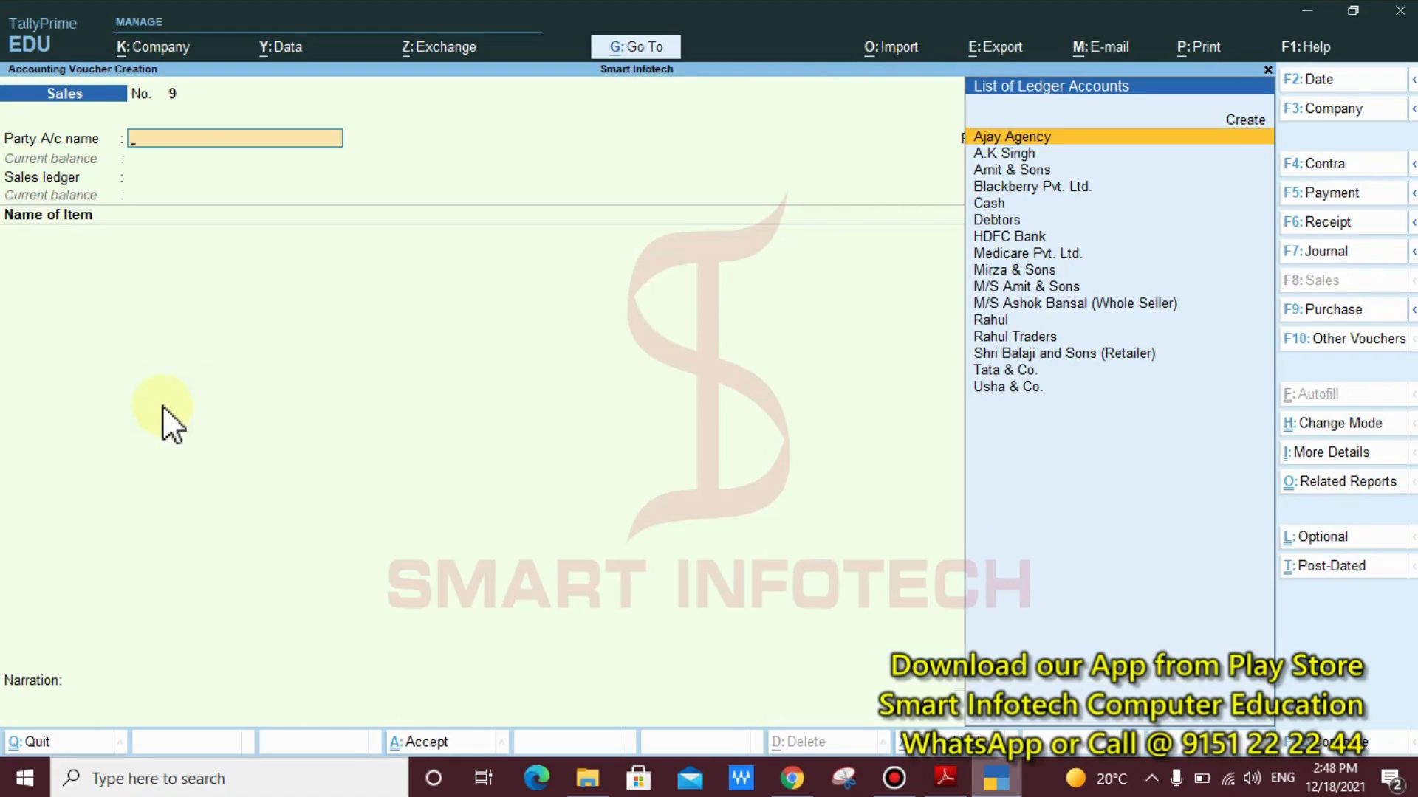
pyautogui.click(1329, 310)
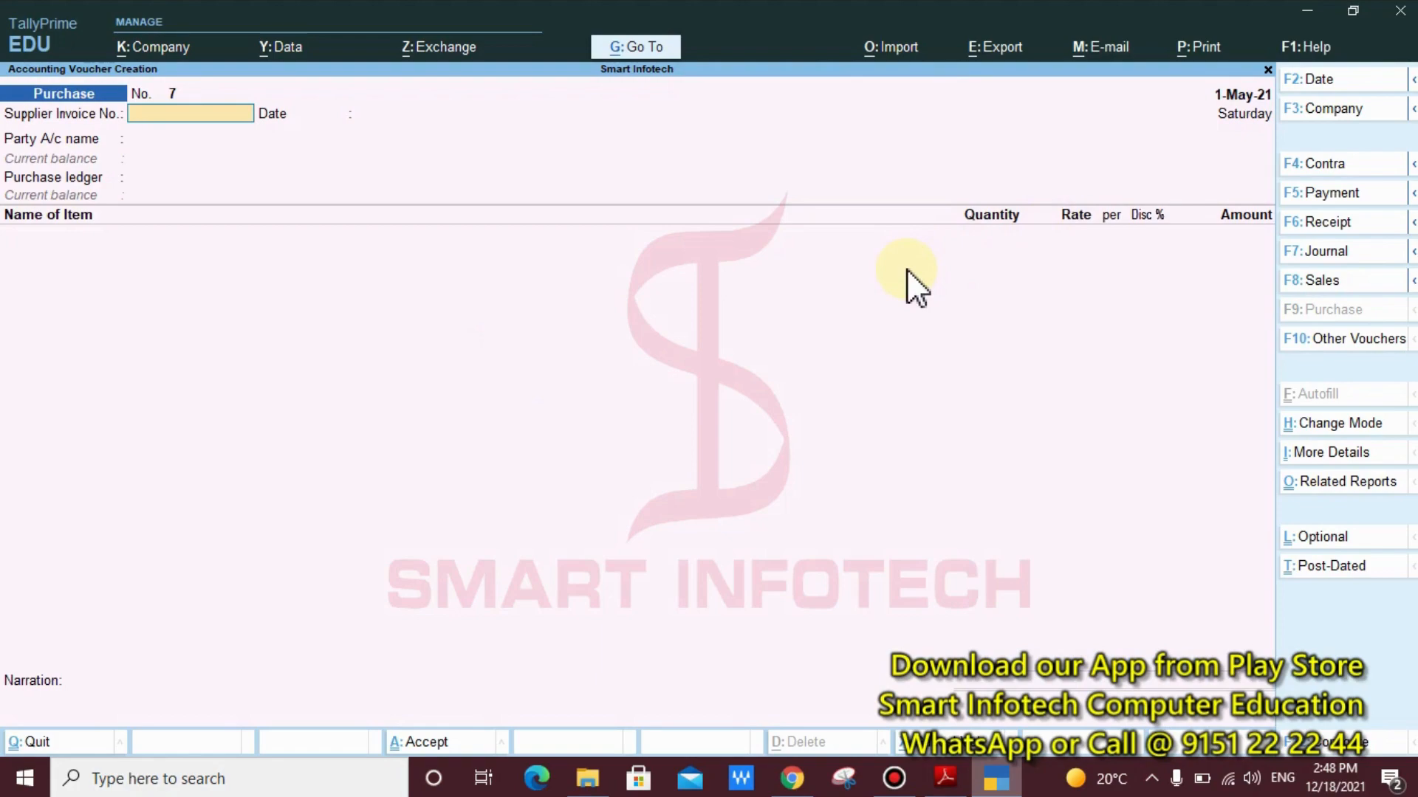
pyautogui.press('ctrl')
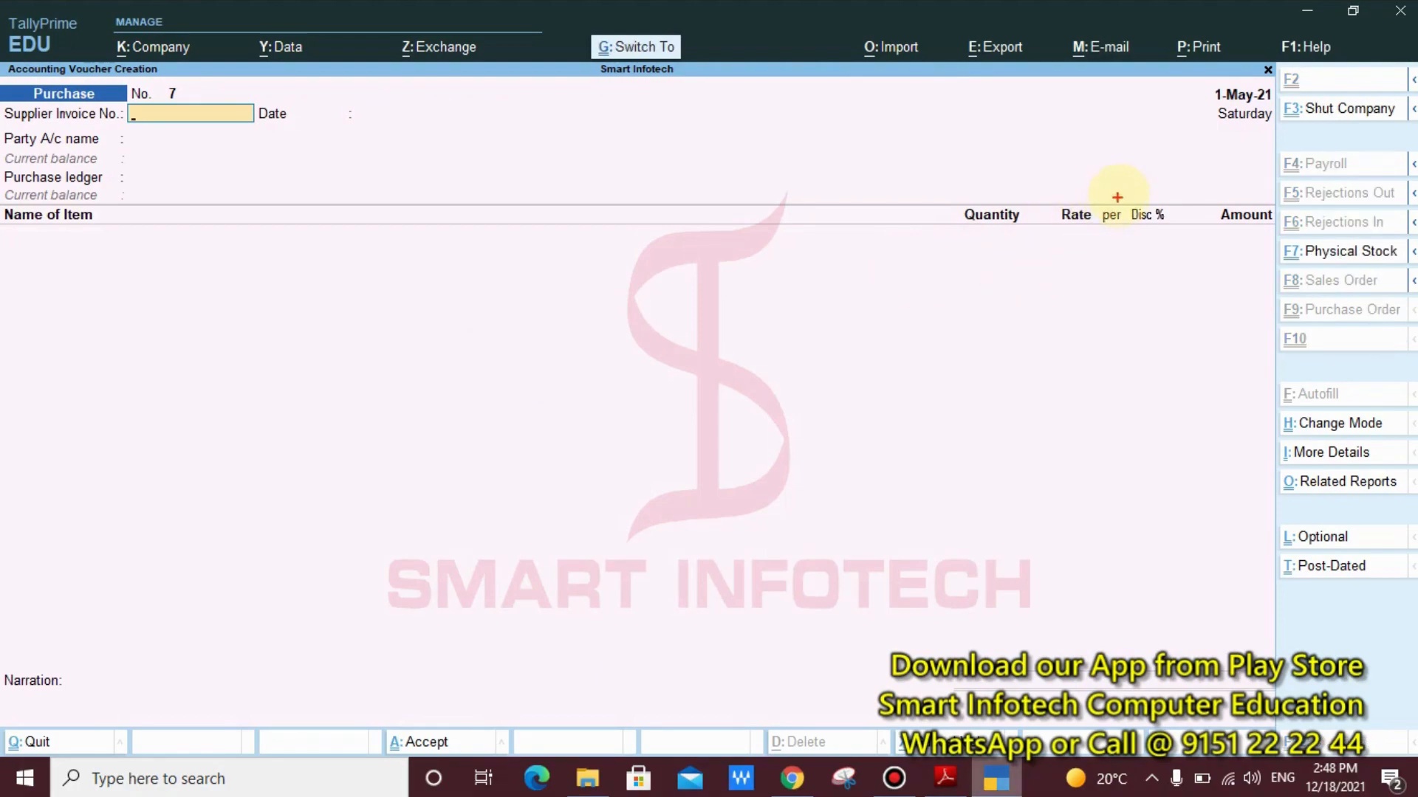
pyautogui.moveTo(1119, 189)
pyautogui.mouseDown()
pyautogui.moveTo(1162, 243)
pyautogui.moveTo(1180, 244)
pyautogui.moveTo(1110, 271)
pyautogui.moveTo(983, 368)
pyautogui.mouseUp()
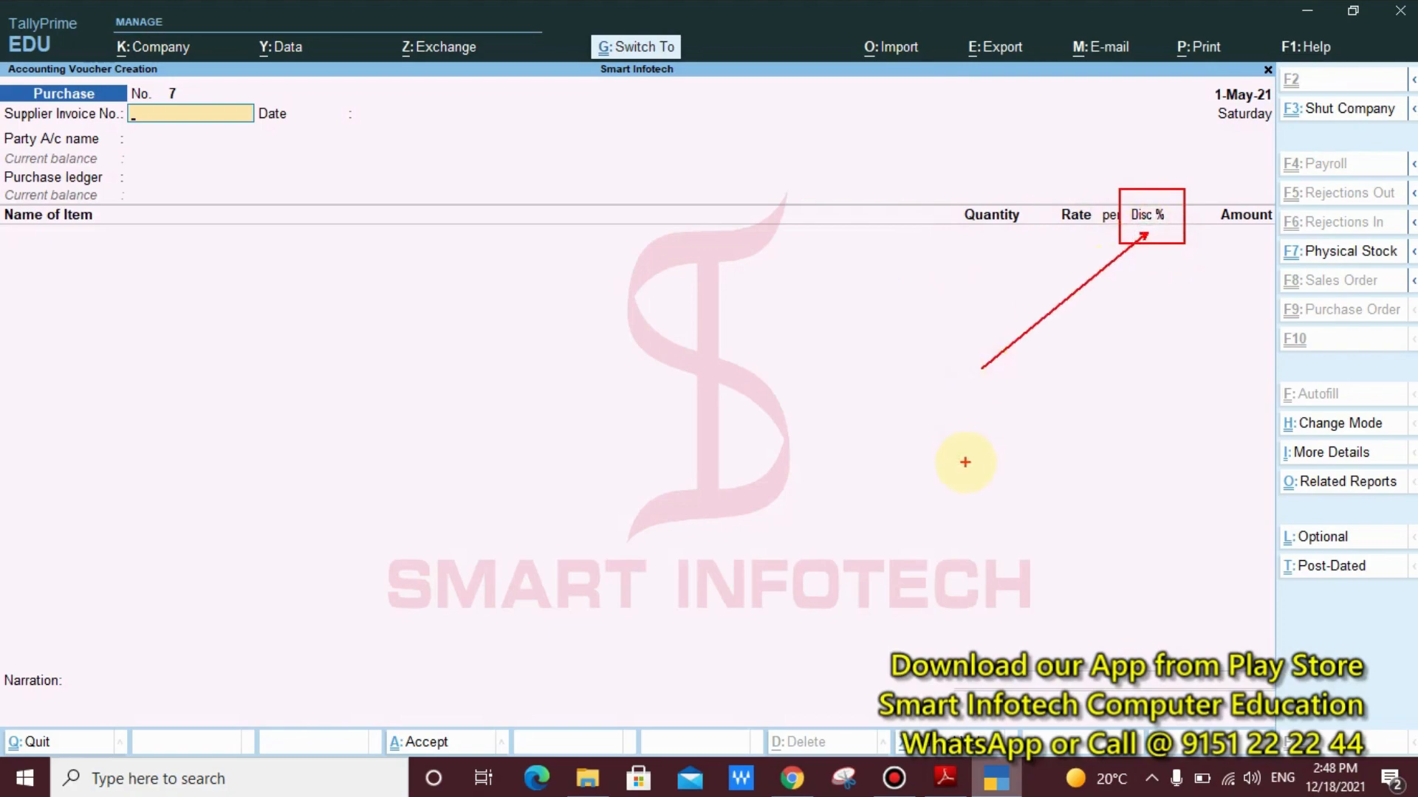
pyautogui.press('Escape')
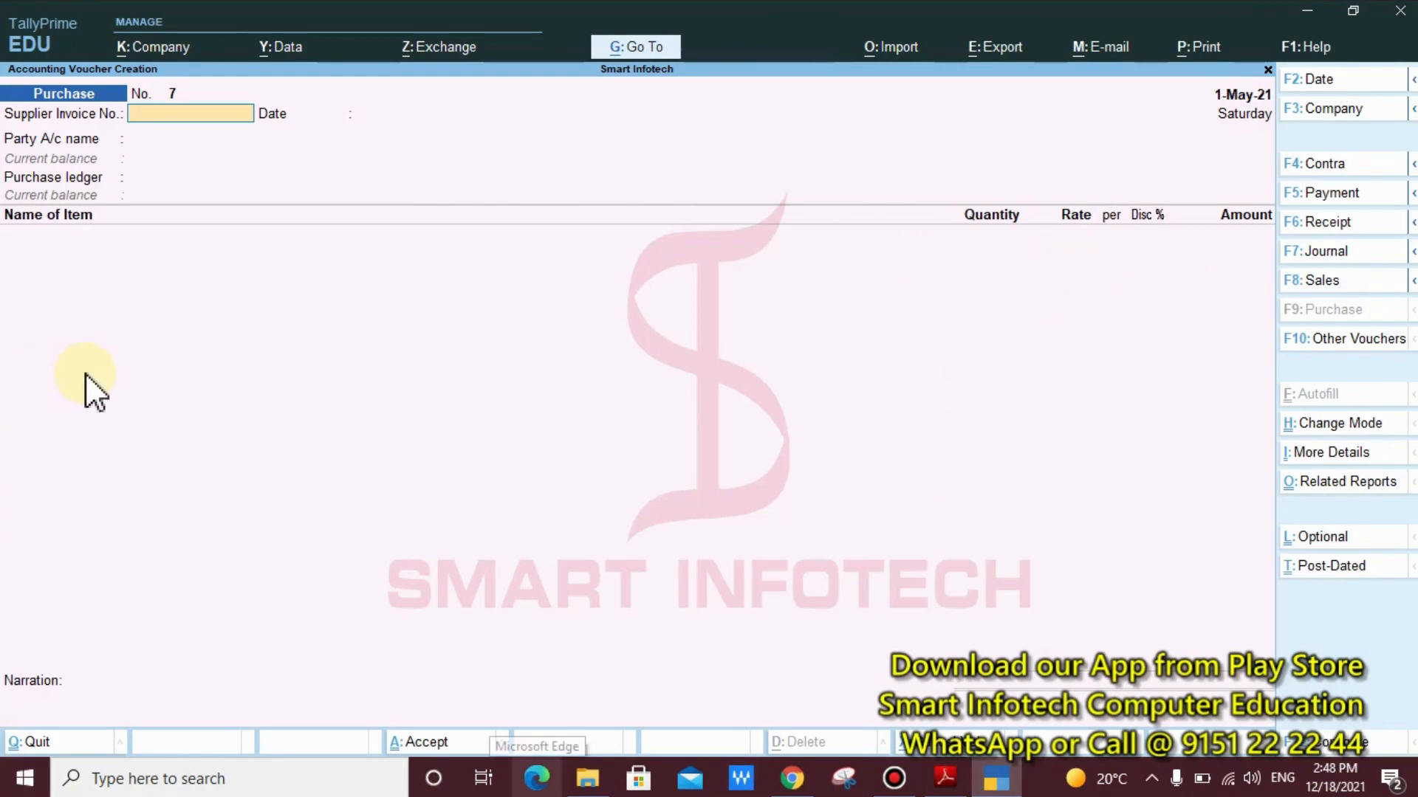
pyautogui.press('ctrl')
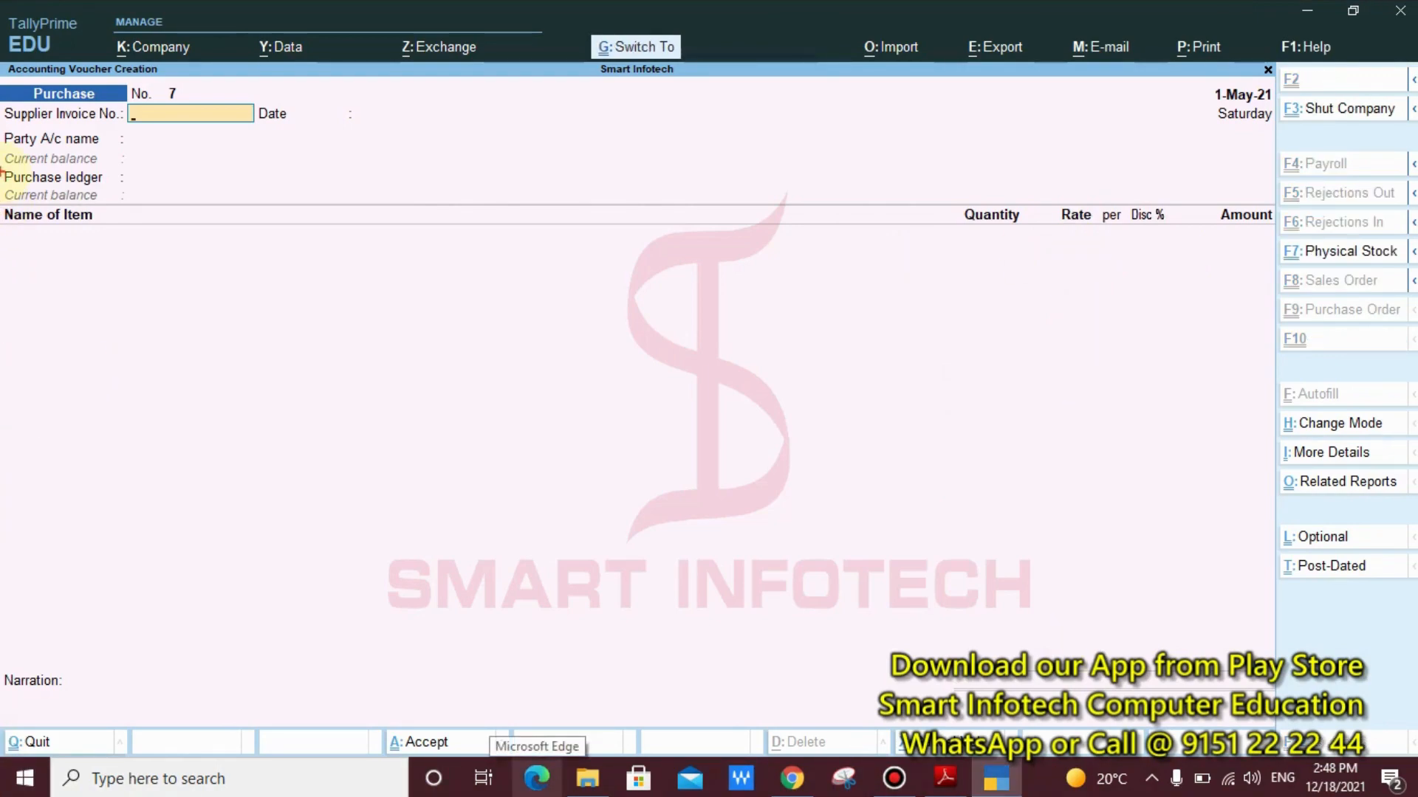
pyautogui.moveTo(1, 76); pyautogui.dragTo(109, 173)
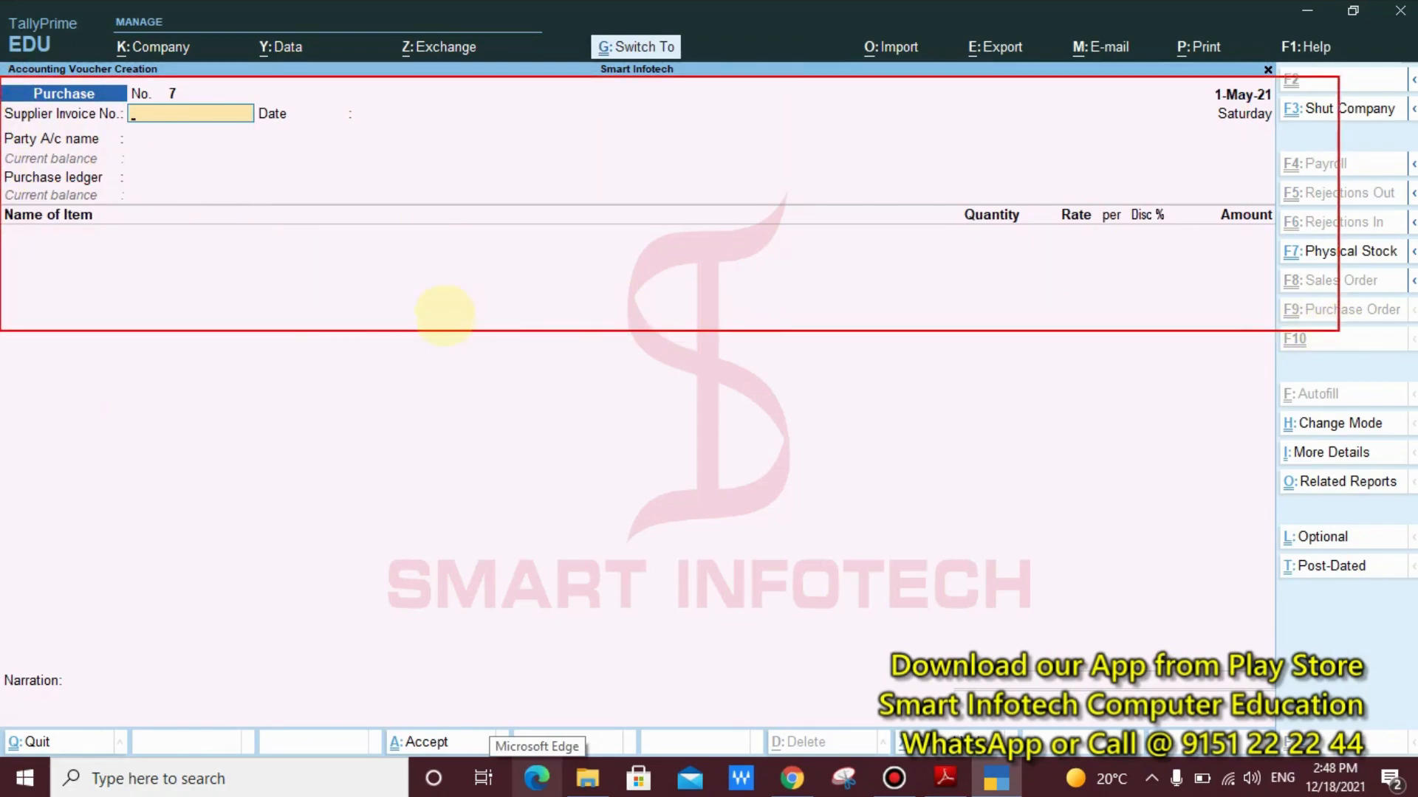
pyautogui.moveTo(1, 196)
pyautogui.mouseDown()
pyautogui.moveTo(275, 285)
pyautogui.moveTo(1195, 246)
pyautogui.mouseUp()
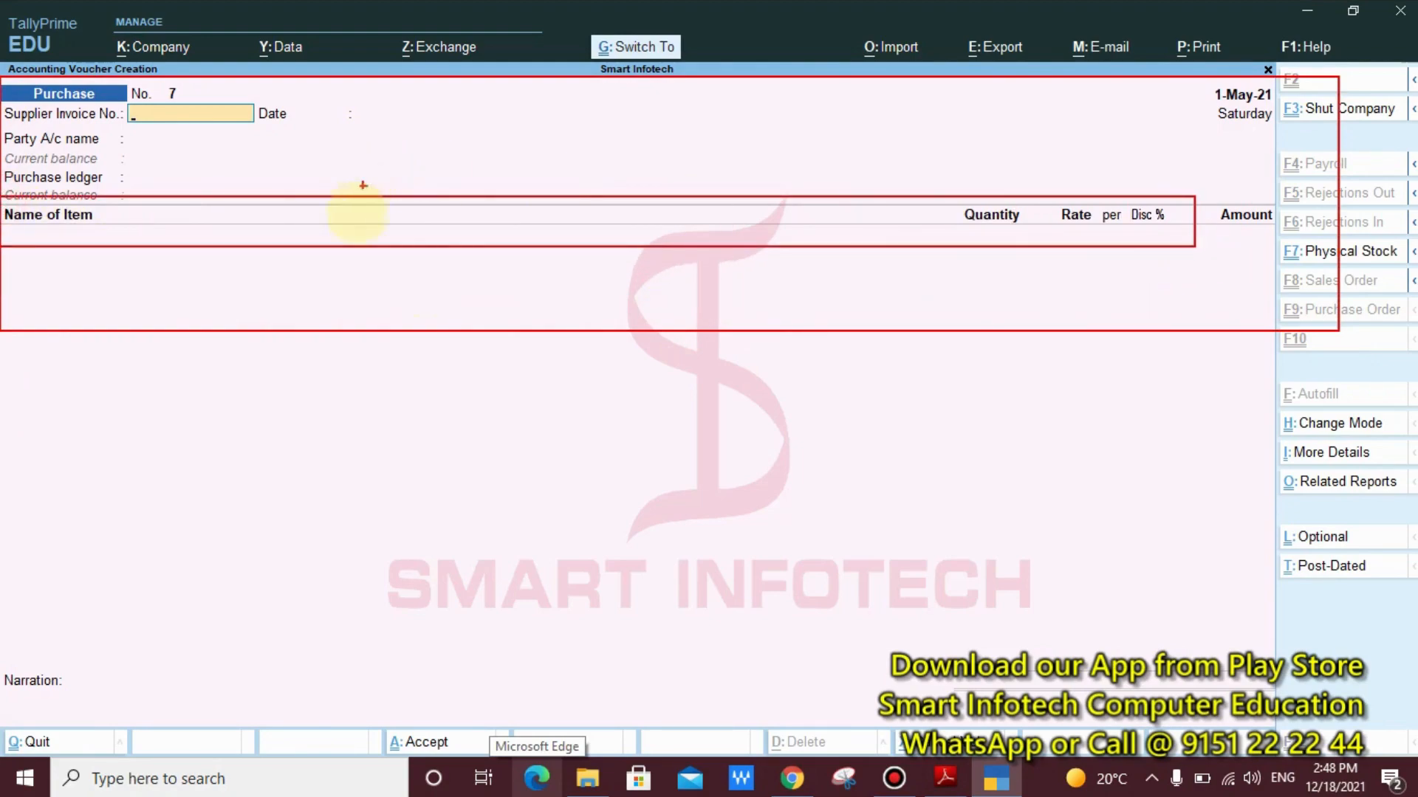
pyautogui.moveTo(527, 275); pyautogui.dragTo(529, 228)
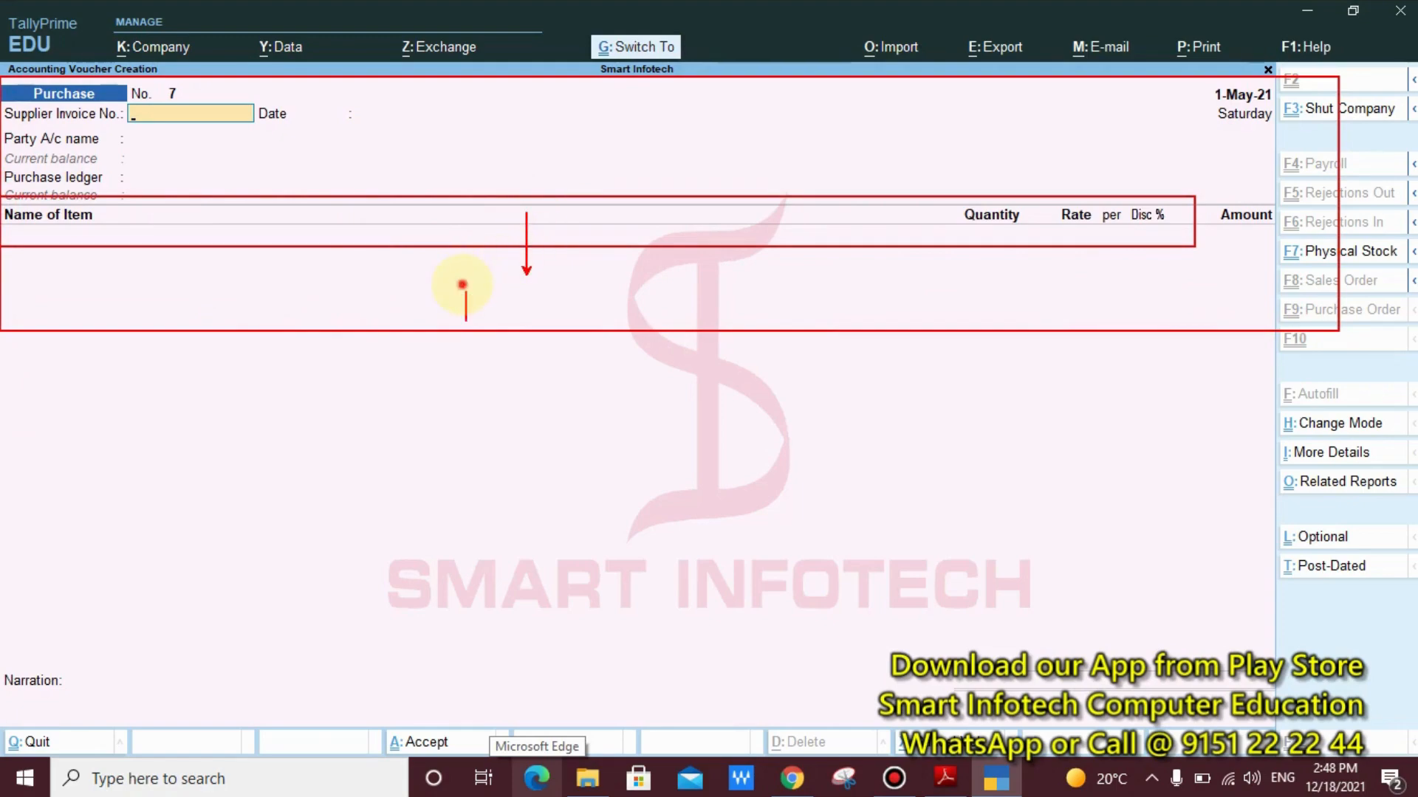
pyautogui.write('Invoice F')
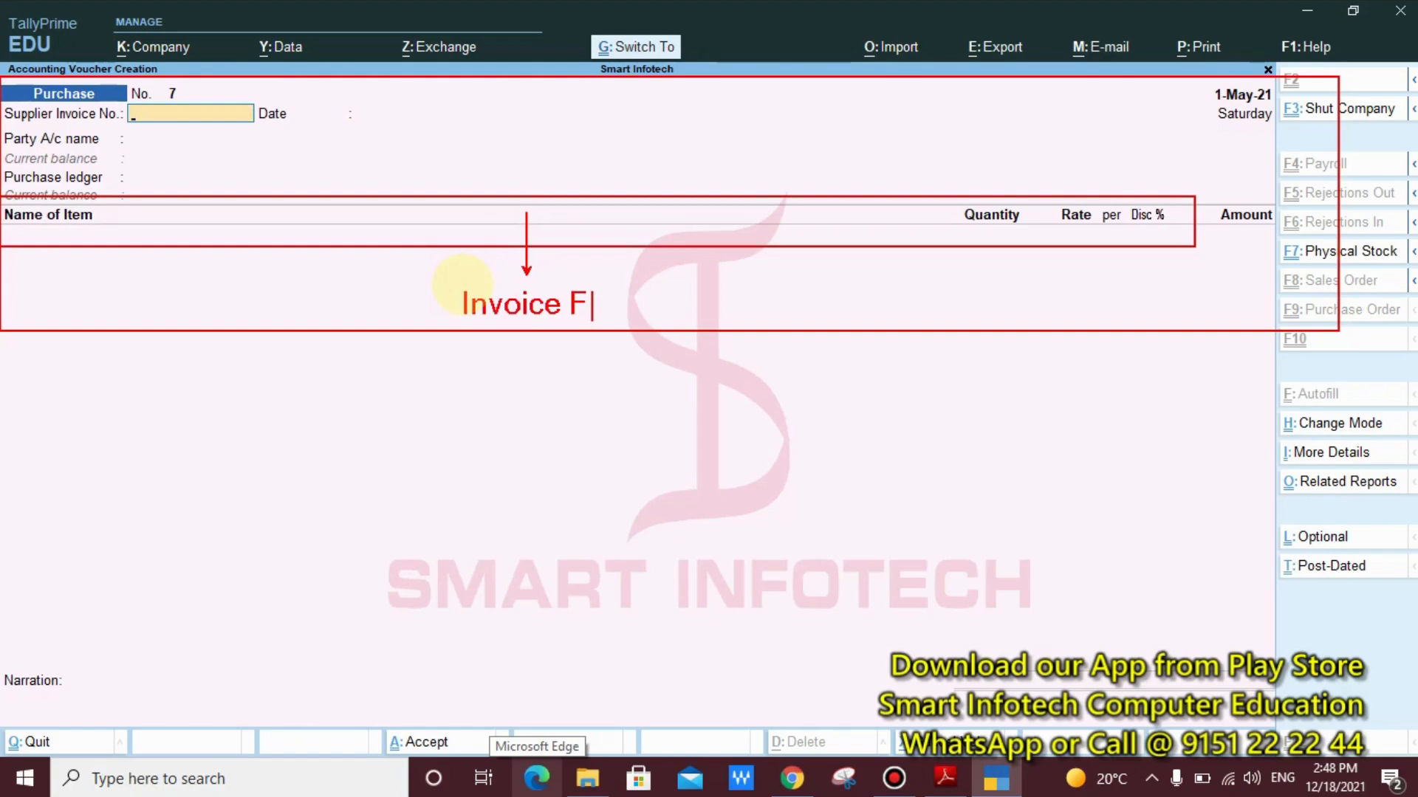
pyautogui.write('ormat')
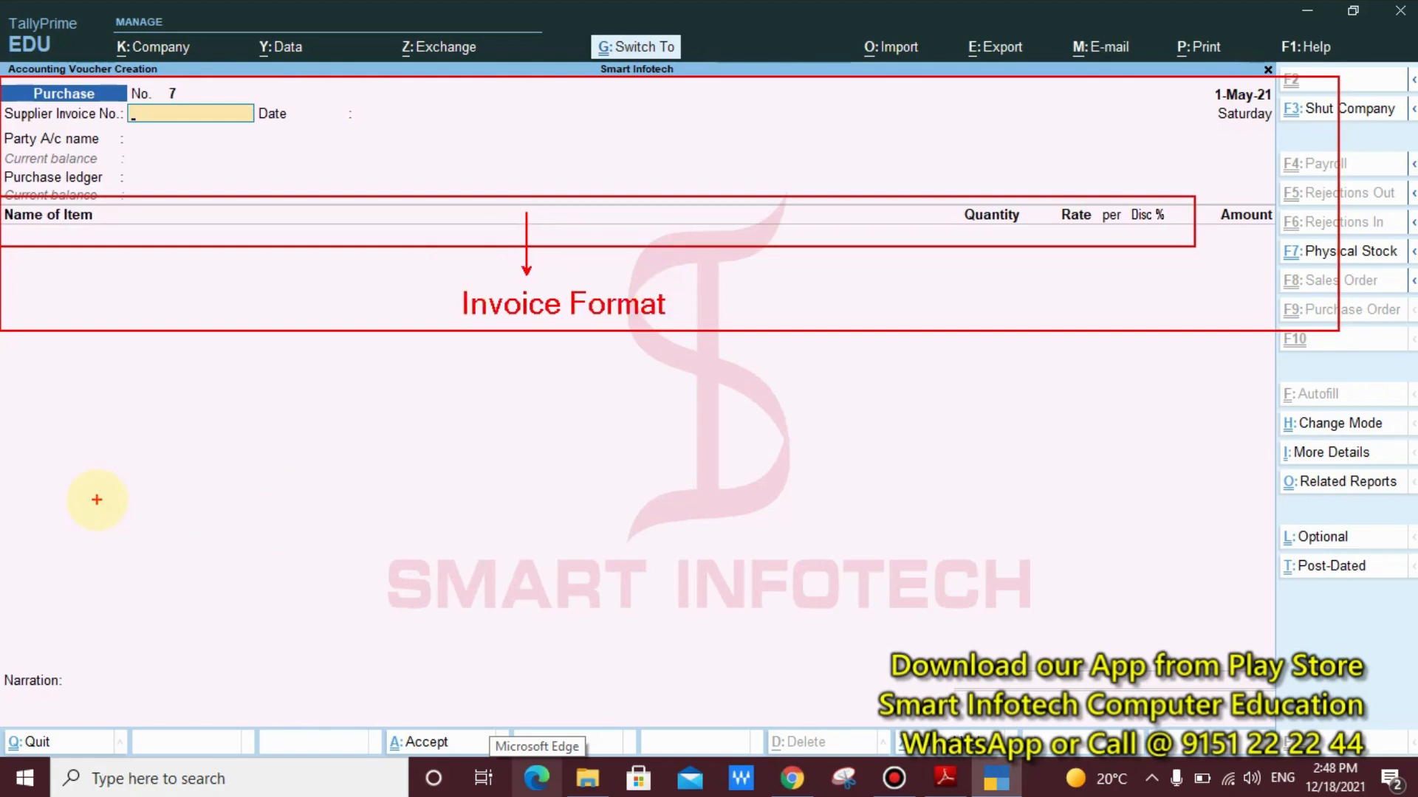
pyautogui.click(96, 470)
pyautogui.write('Dr.')
pyautogui.press('Return')
pyautogui.press('Return')
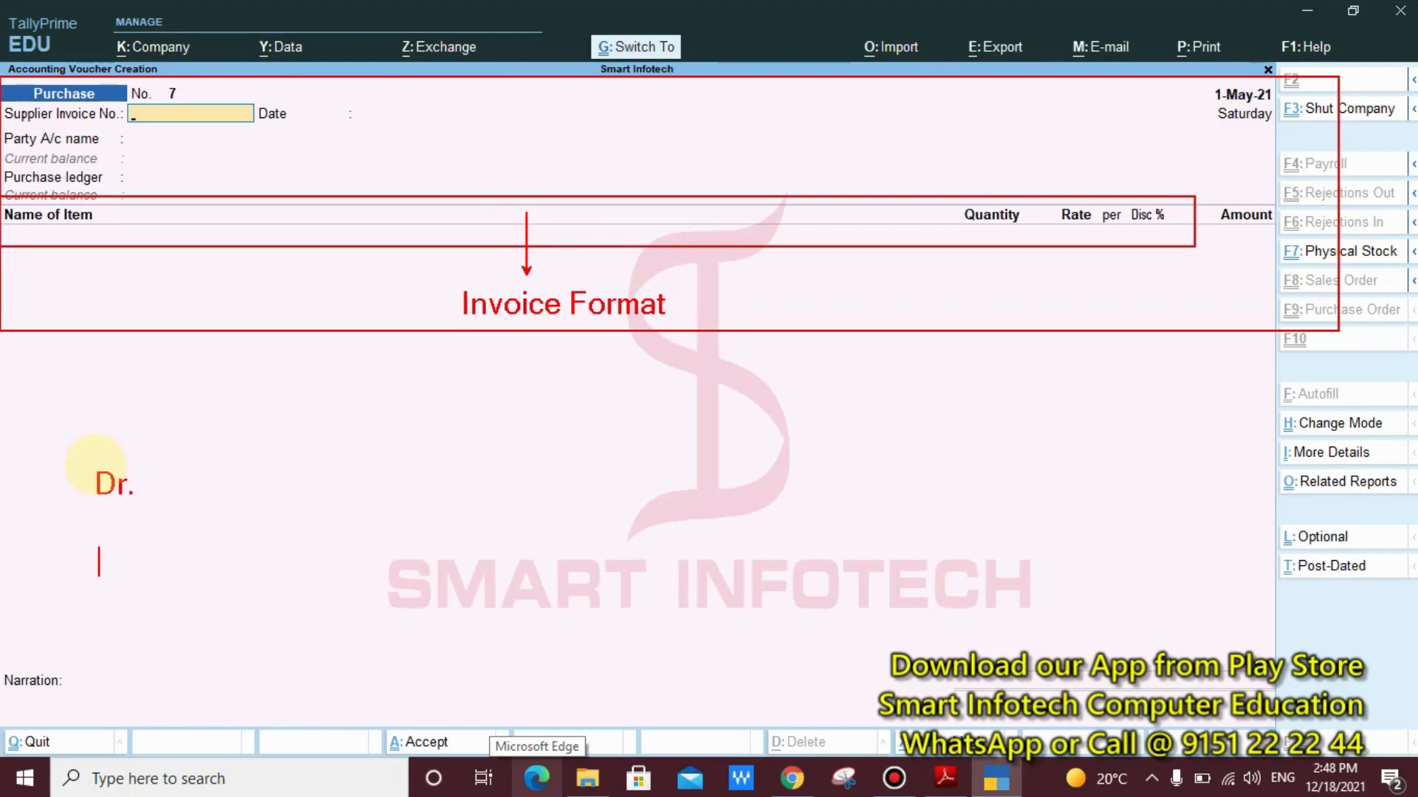
pyautogui.write('Cr,')
pyautogui.press('BackSpace')
pyautogui.write('.')
pyautogui.click(136, 542)
pyautogui.moveTo(51, 416)
pyautogui.mouseDown()
pyautogui.moveTo(114, 585)
pyautogui.moveTo(269, 704)
pyautogui.mouseUp()
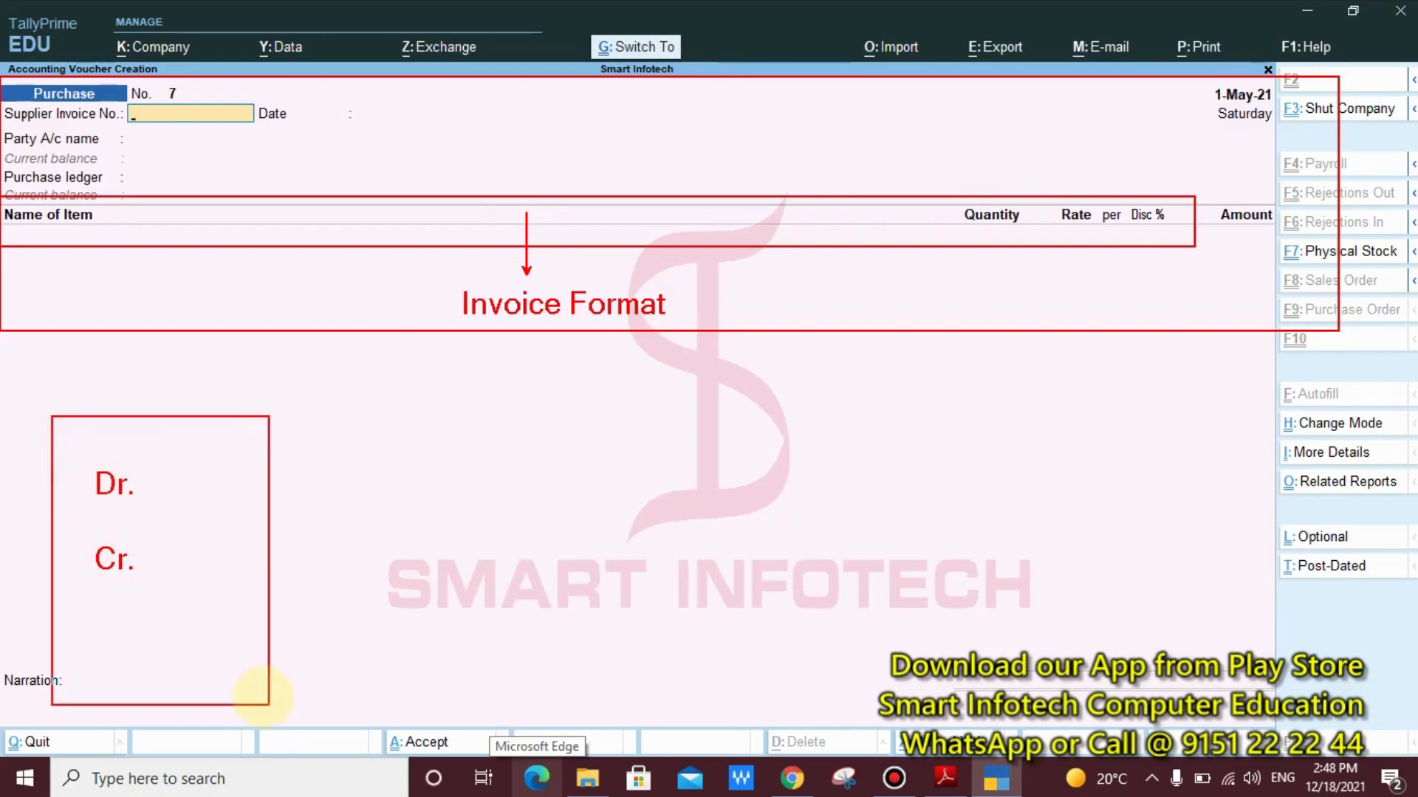
pyautogui.moveTo(207, 580); pyautogui.dragTo(568, 525)
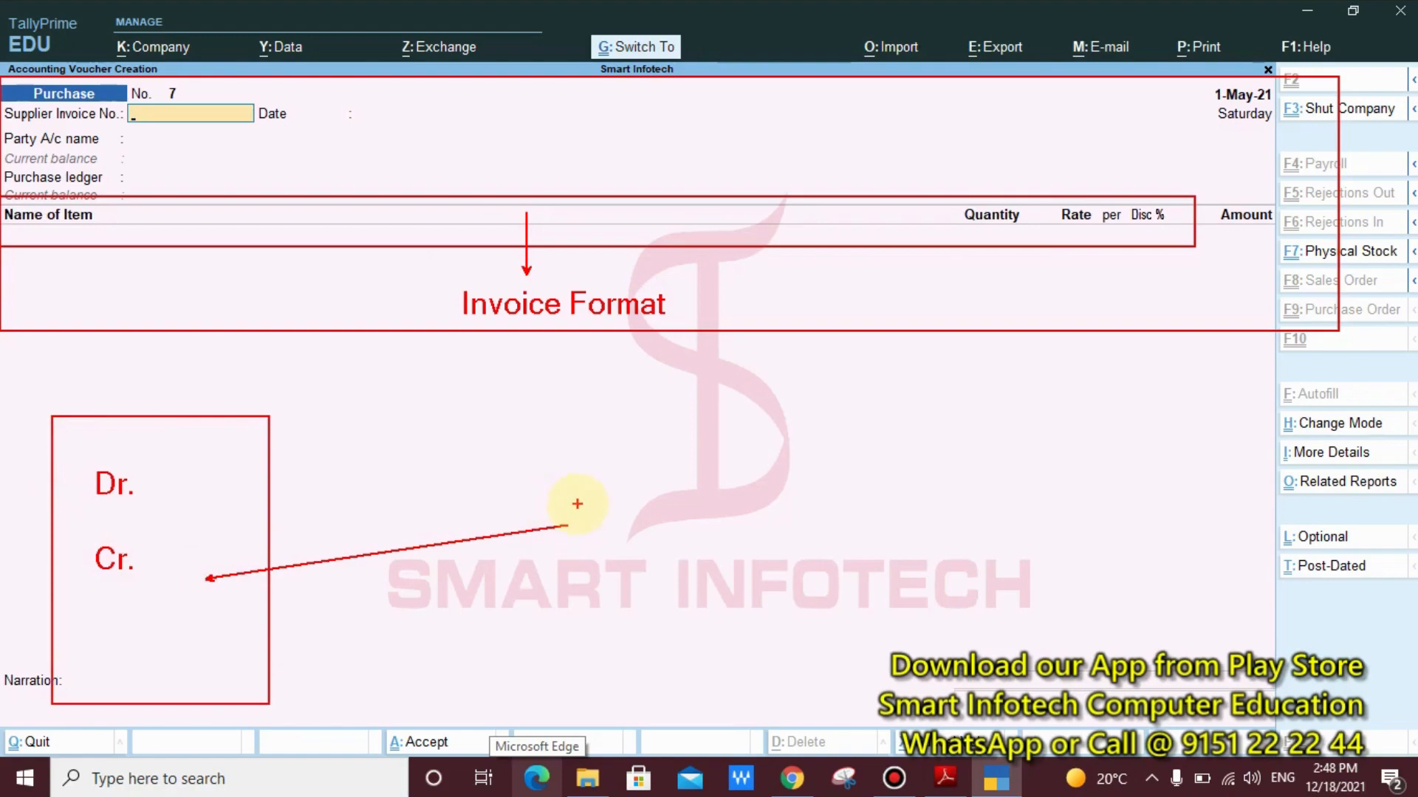
pyautogui.click(602, 517)
pyautogui.write('Voucher ')
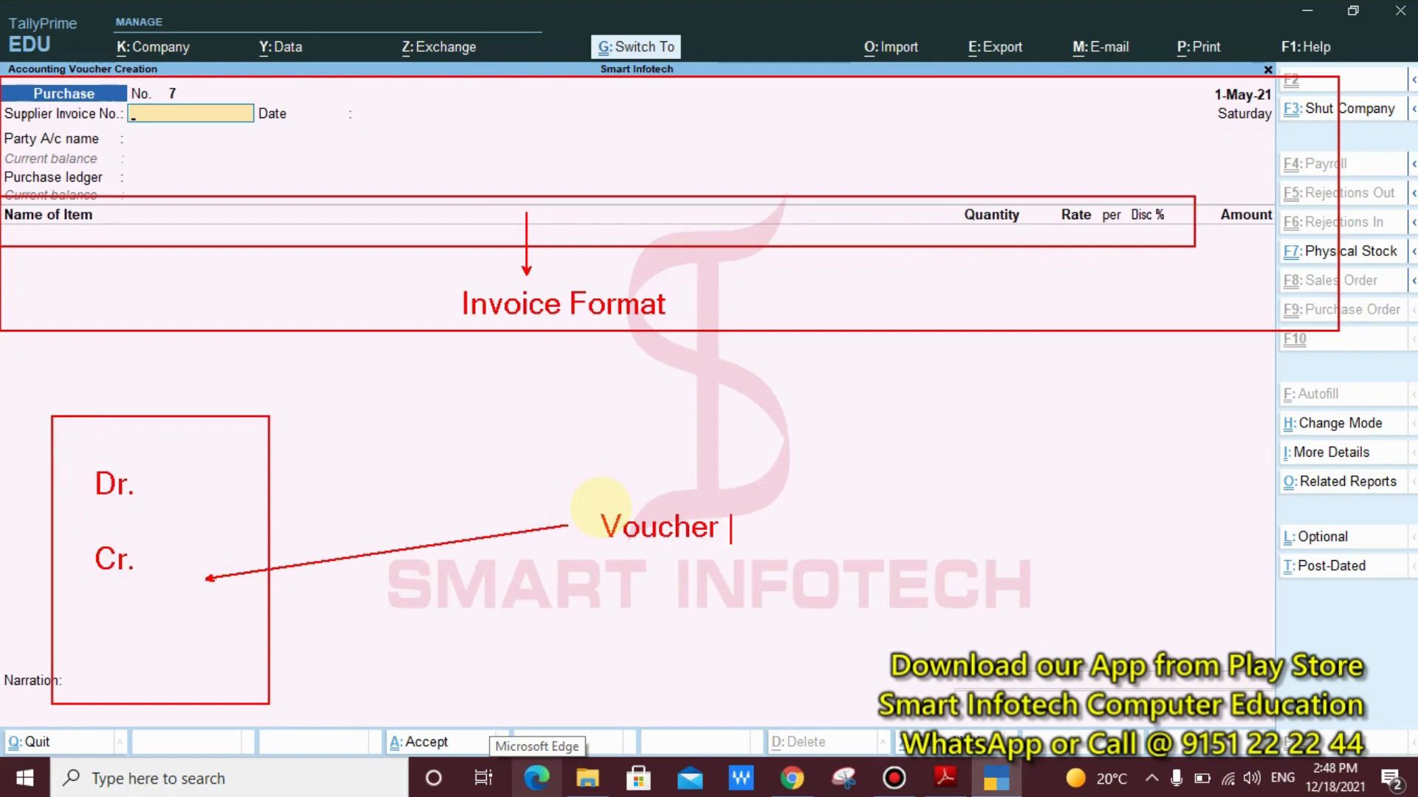
pyautogui.write('Format')
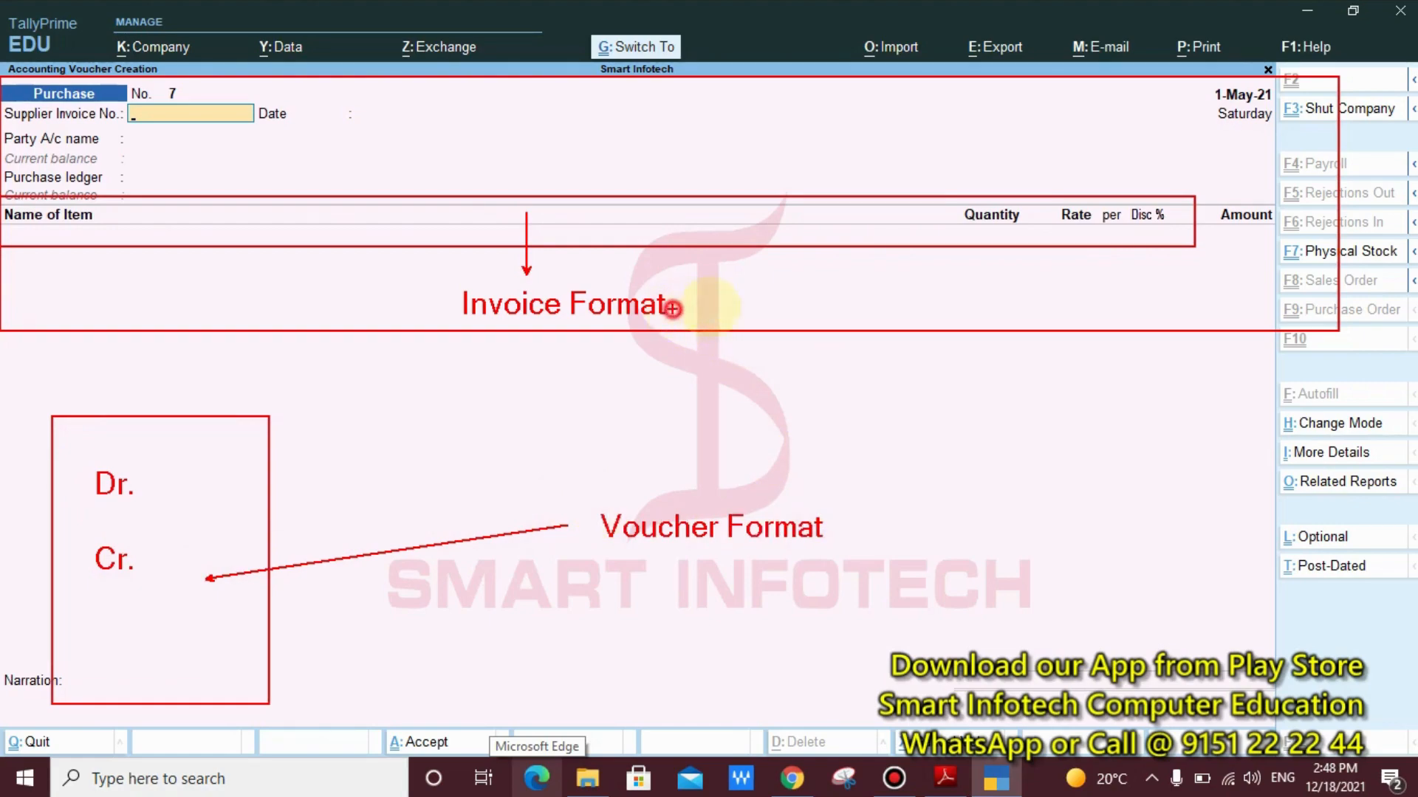
pyautogui.moveTo(672, 308)
pyautogui.mouseDown()
pyautogui.moveTo(783, 328)
pyautogui.moveTo(816, 426)
pyautogui.moveTo(826, 527)
pyautogui.mouseUp()
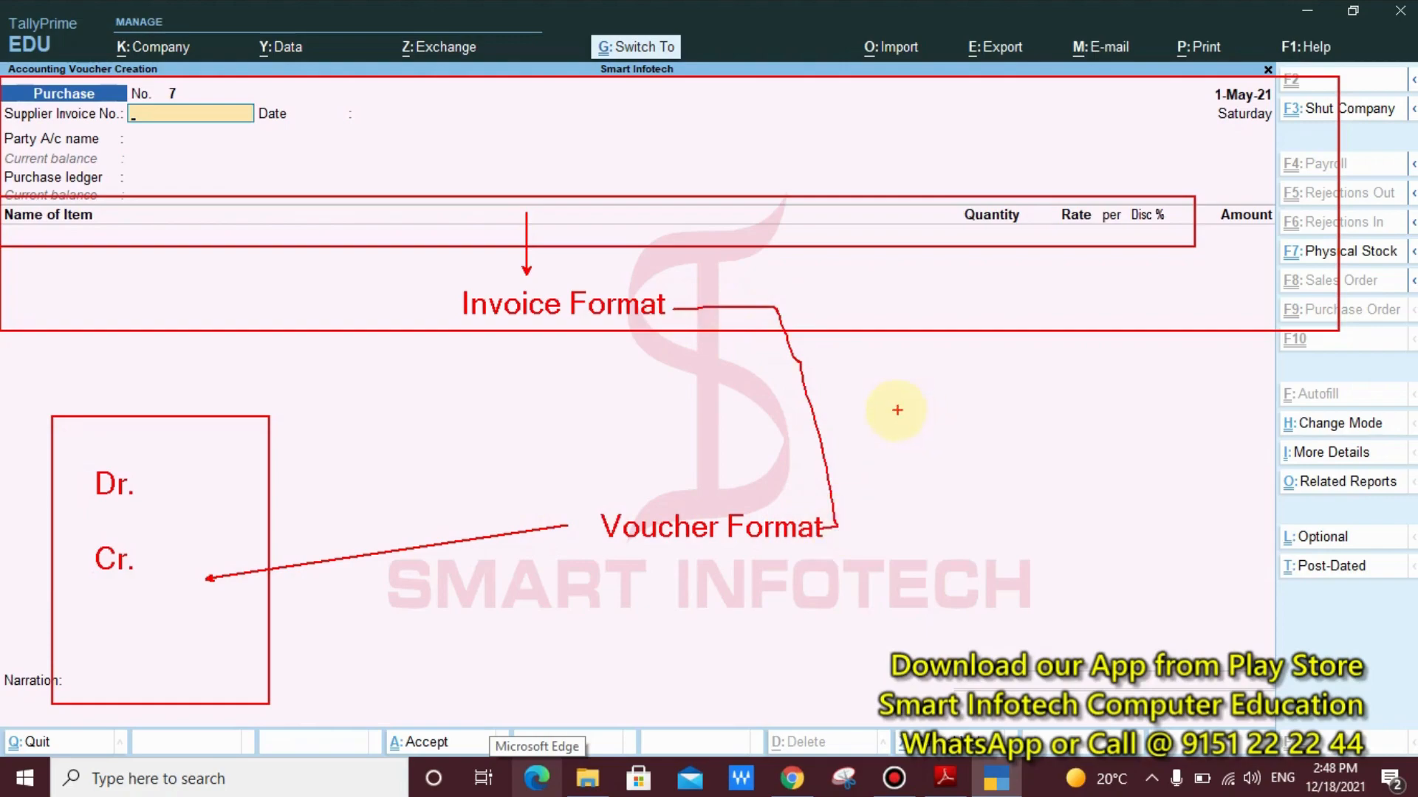
pyautogui.moveTo(928, 406); pyautogui.dragTo(817, 419)
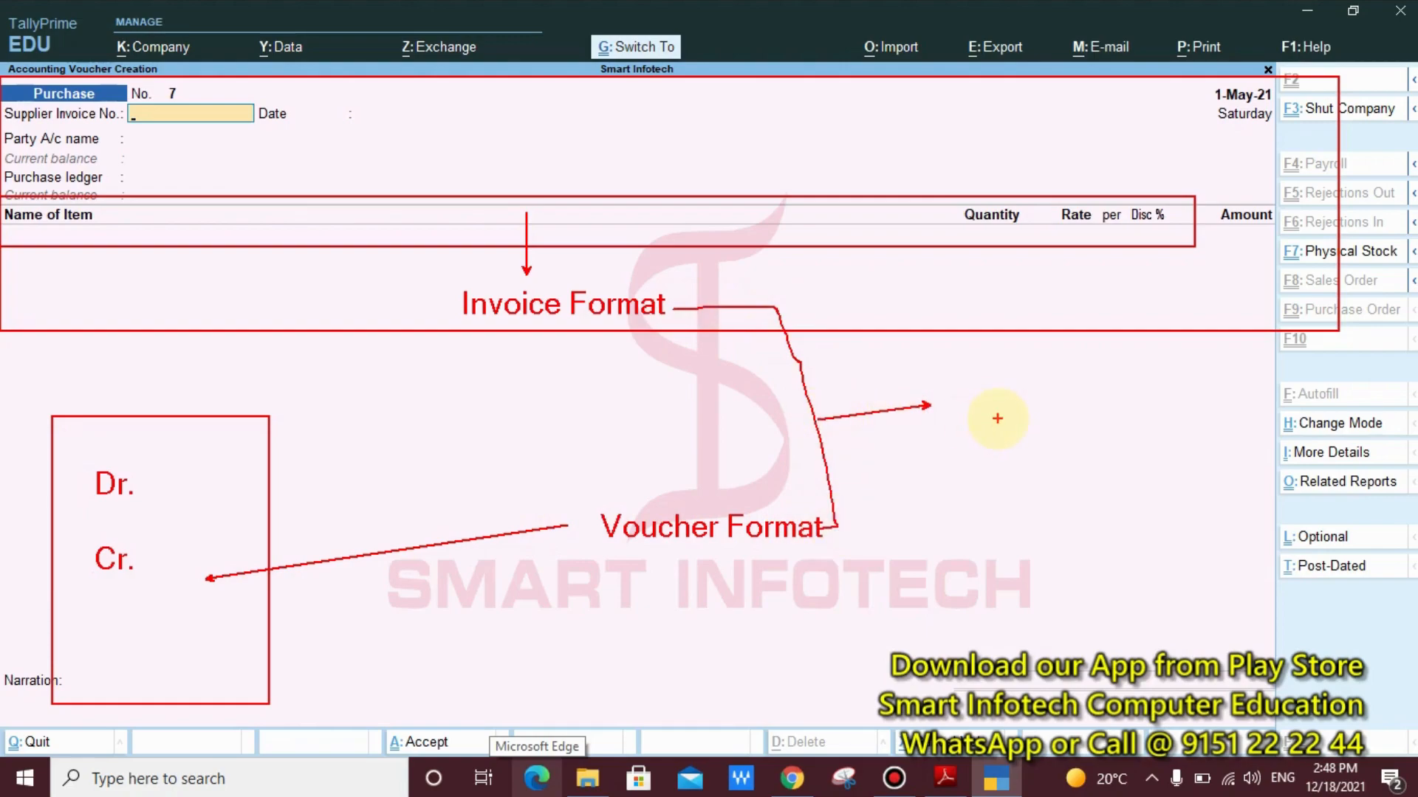
pyautogui.click(961, 411)
pyautogui.write('CTRl')
pyautogui.write('+ ')
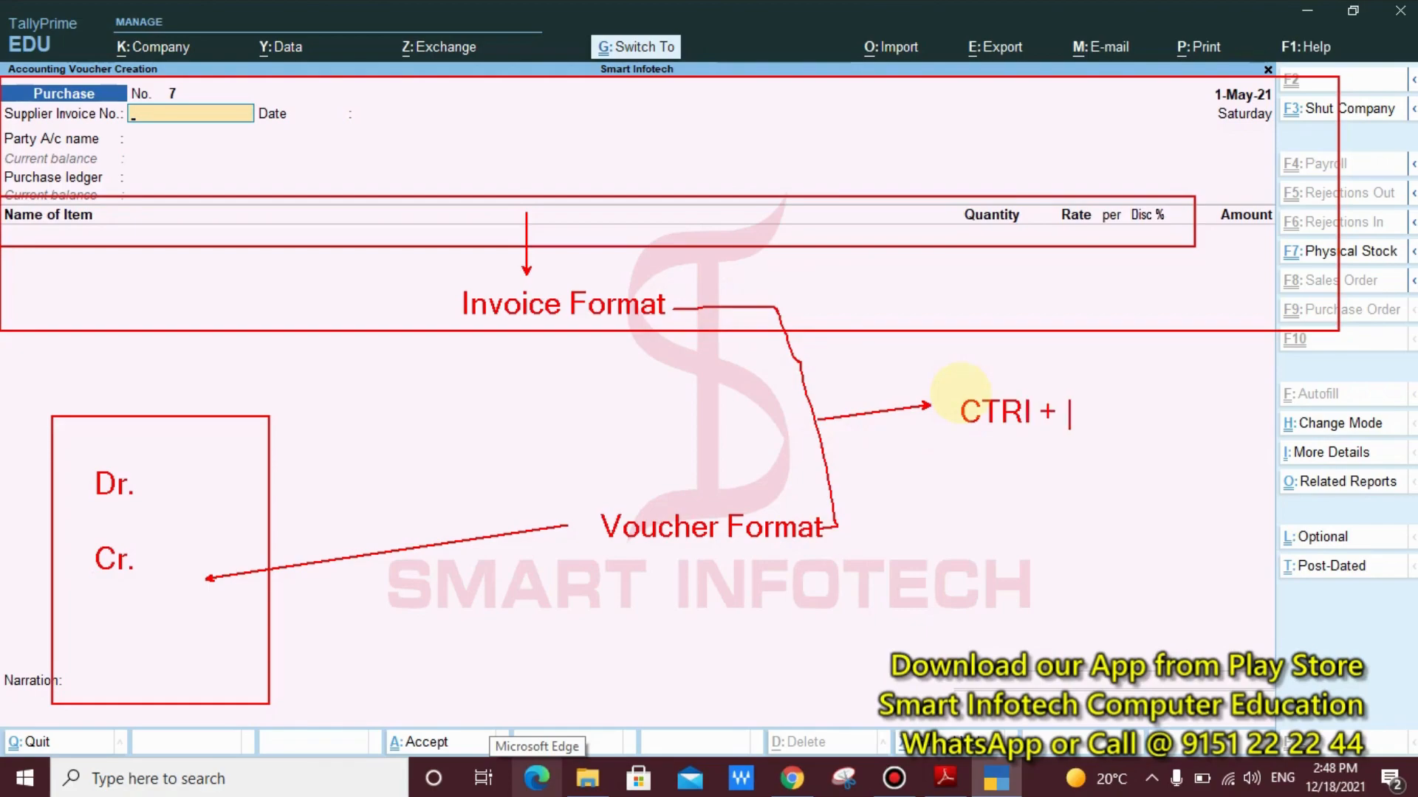
pyautogui.write('V')
pyautogui.press('Escape')
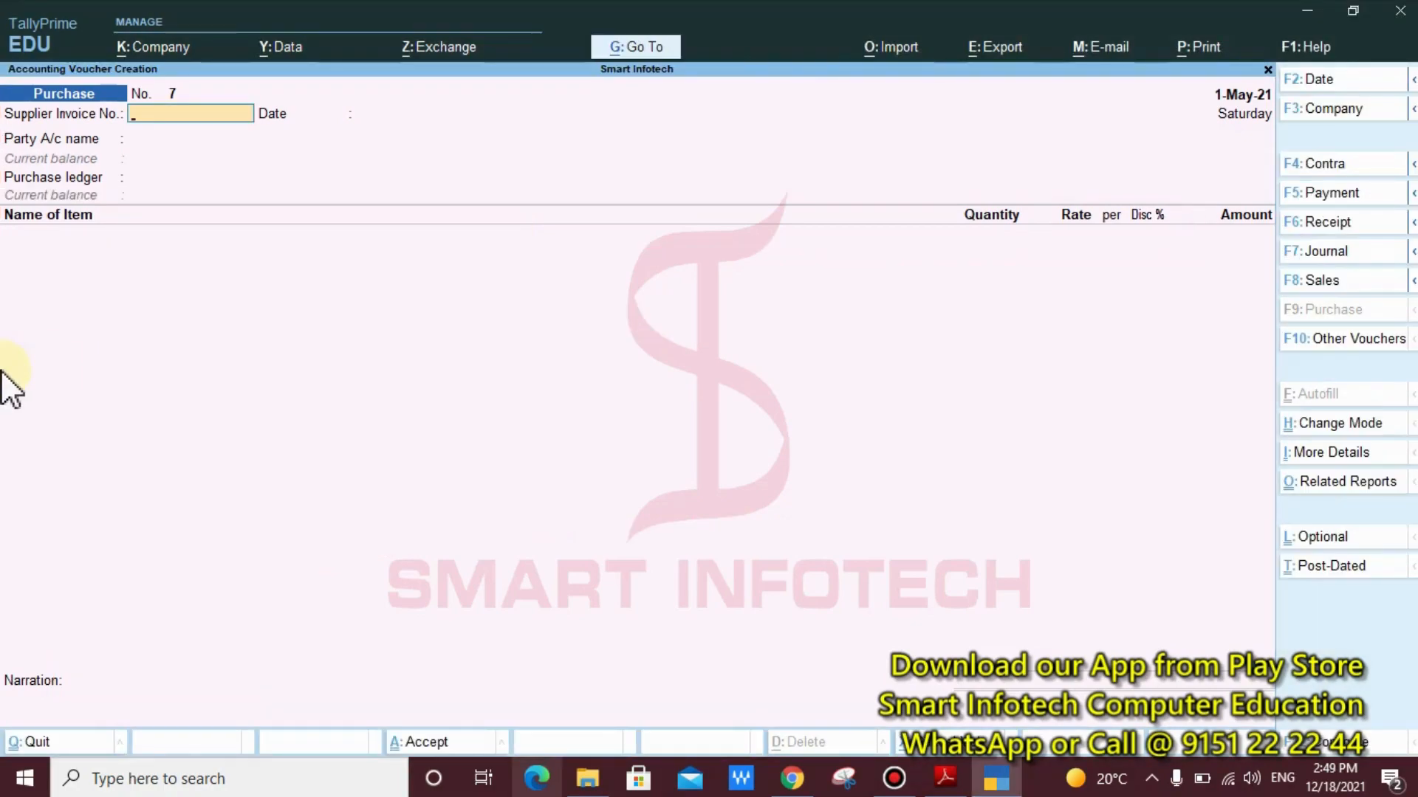
pyautogui.write('Shri Balaji and Sons (Retailer)')
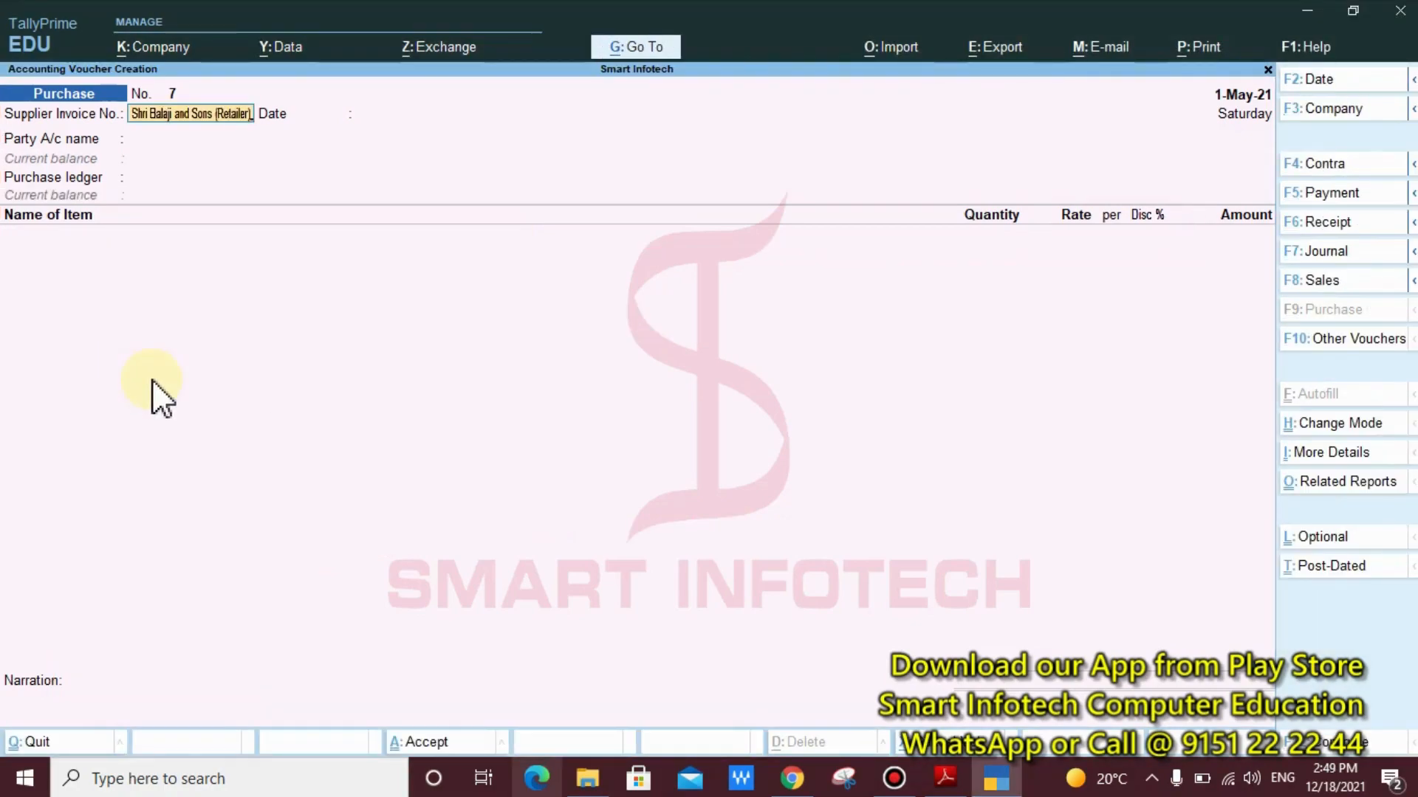
pyautogui.click(177, 295)
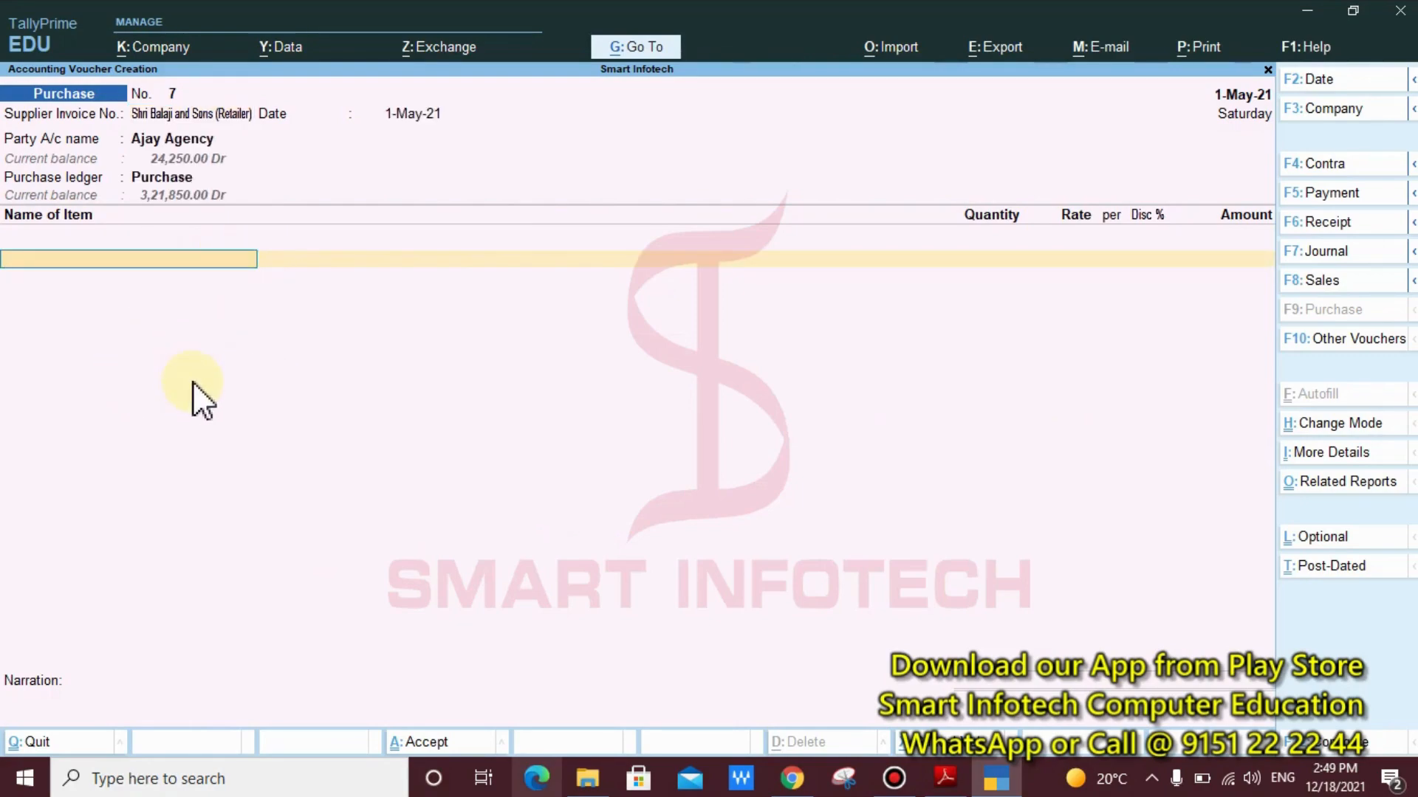
pyautogui.press('ctrl')
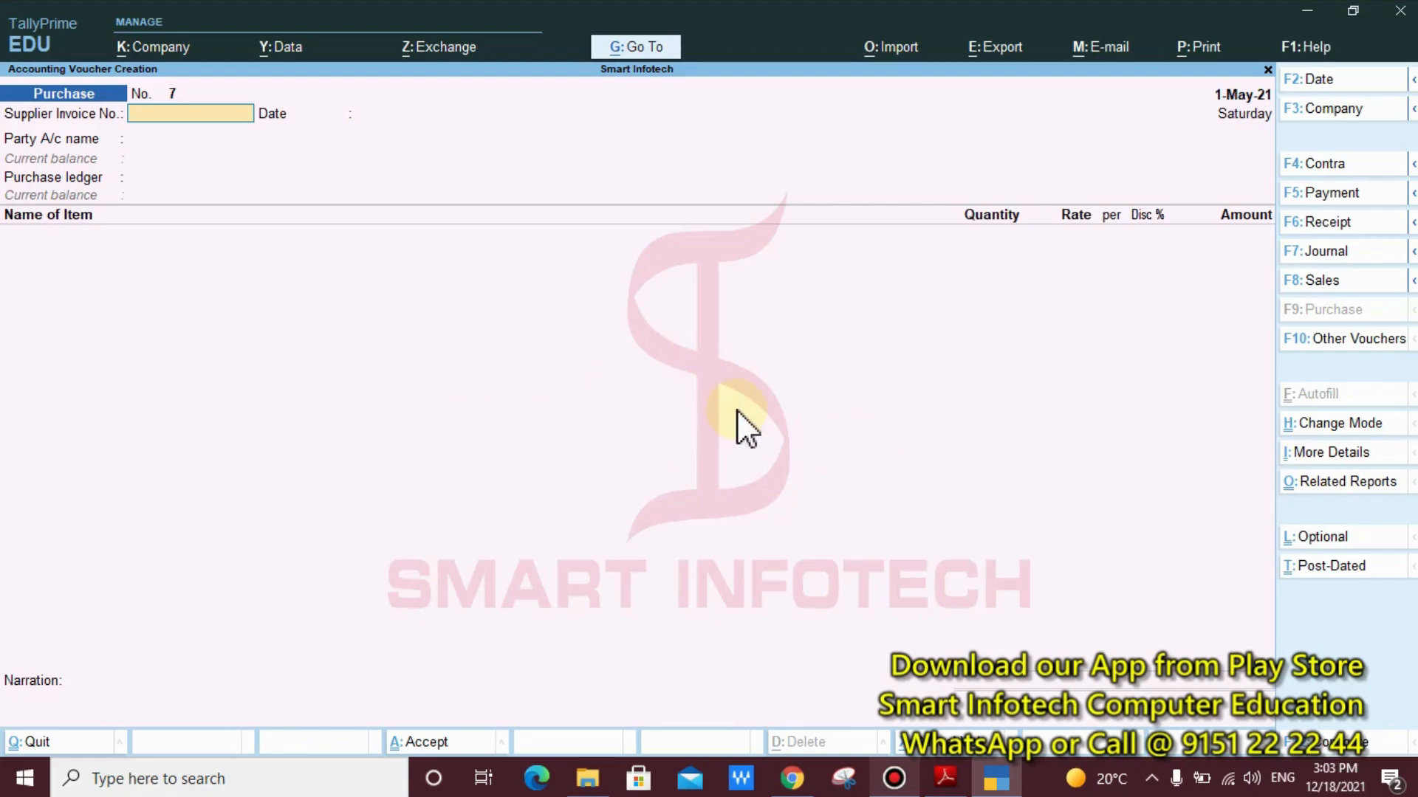
pyautogui.press('ctrl')
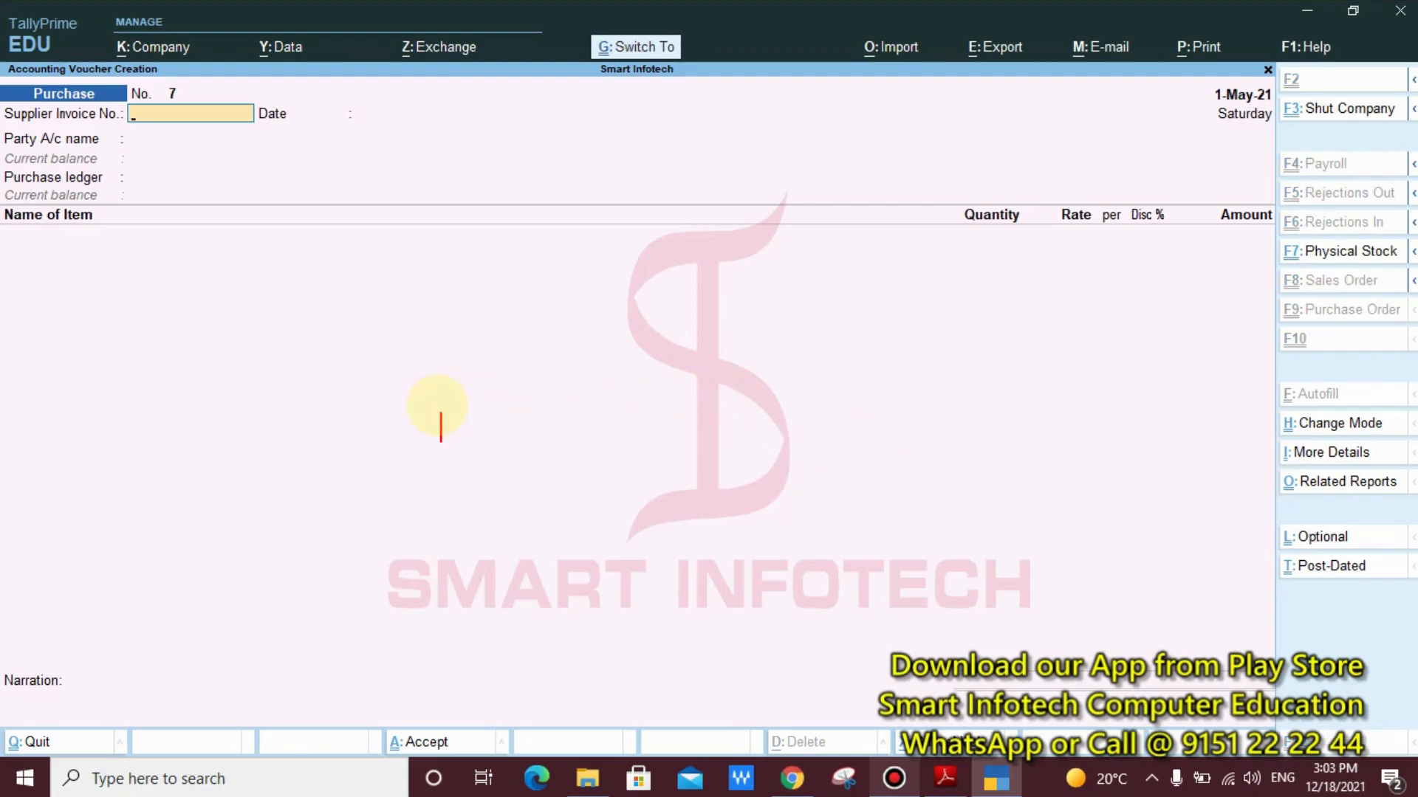
pyautogui.write('CTRL ')
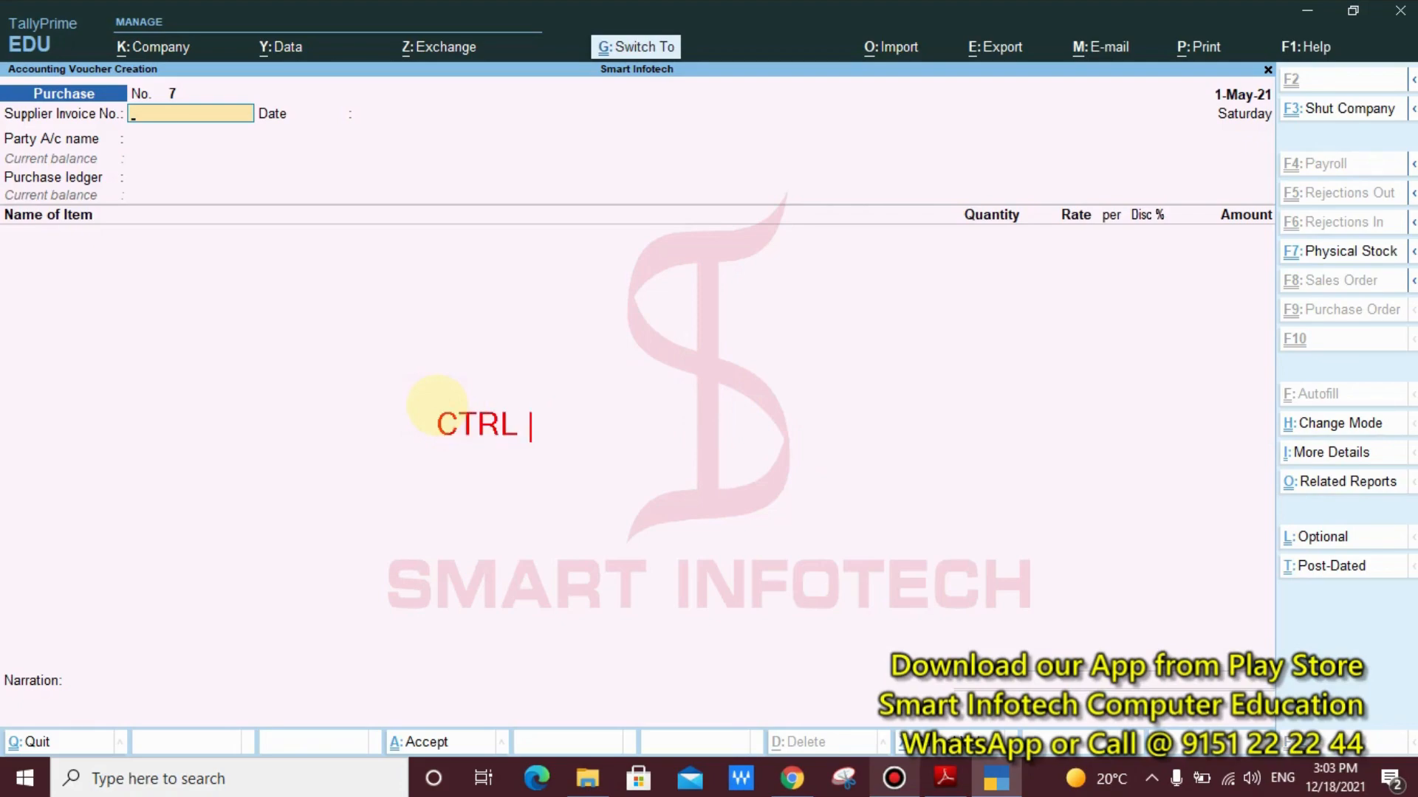
pyautogui.write('V')
pyautogui.press('Return')
pyautogui.press('Return')
pyautogui.write('CTRL')
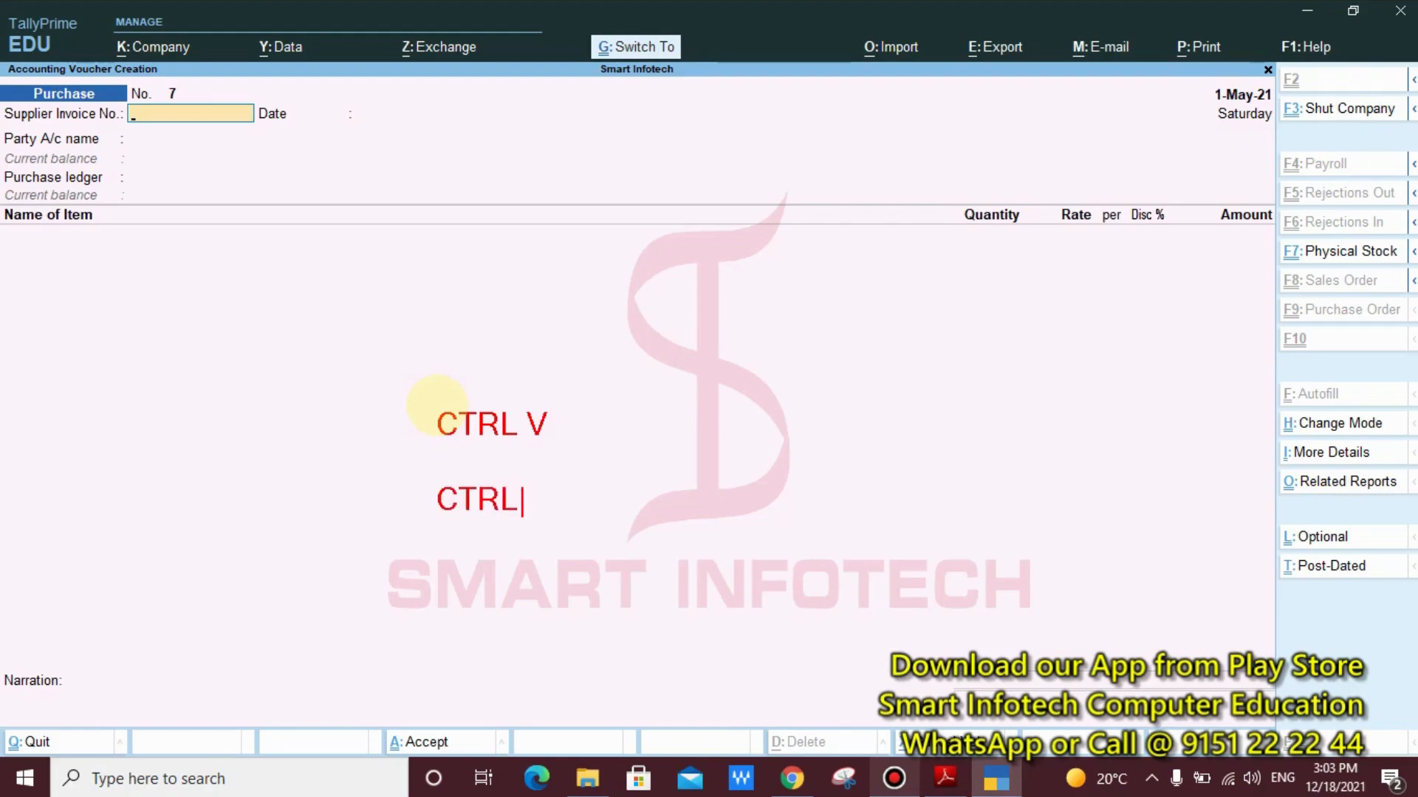
pyautogui.write(' + H')
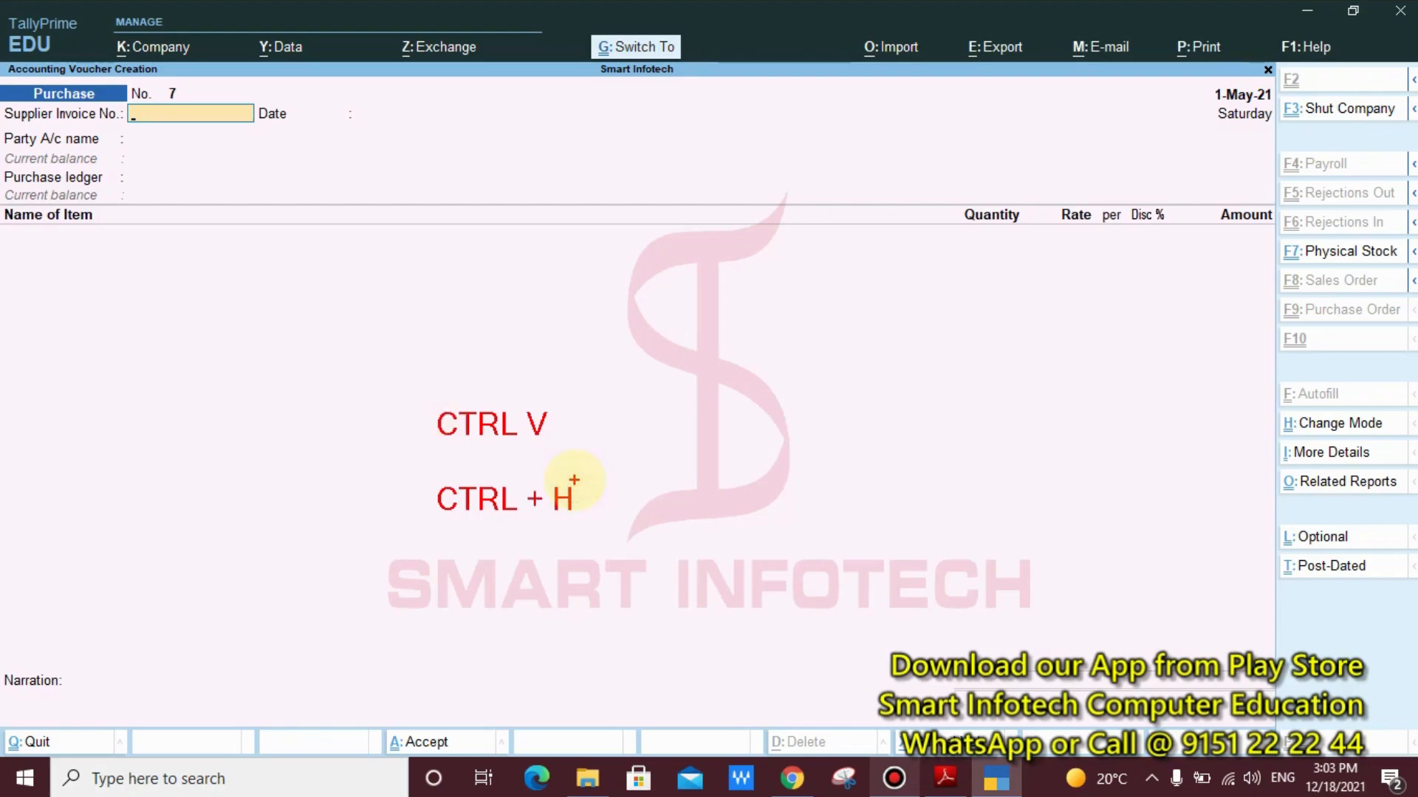
pyautogui.press('Escape')
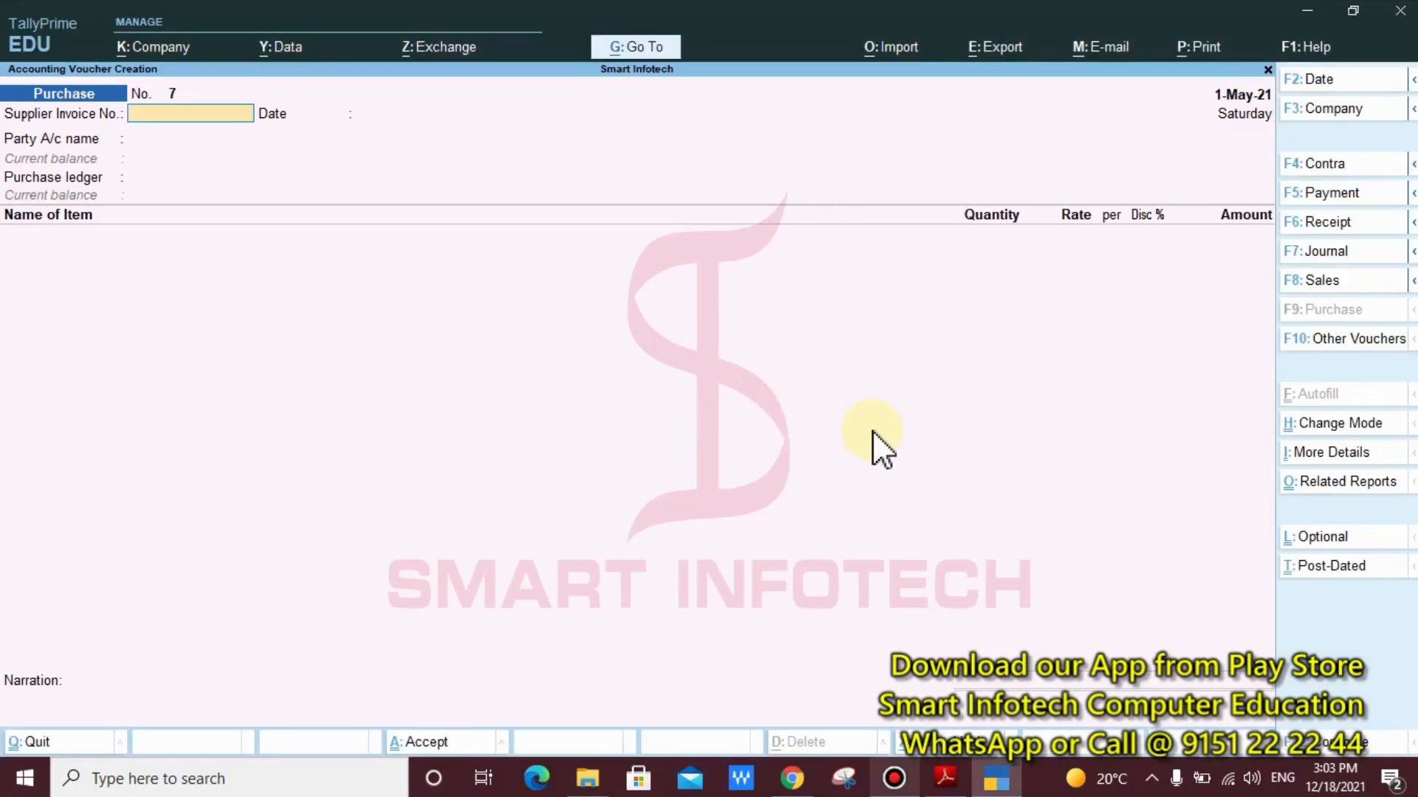
pyautogui.press('ctrl')
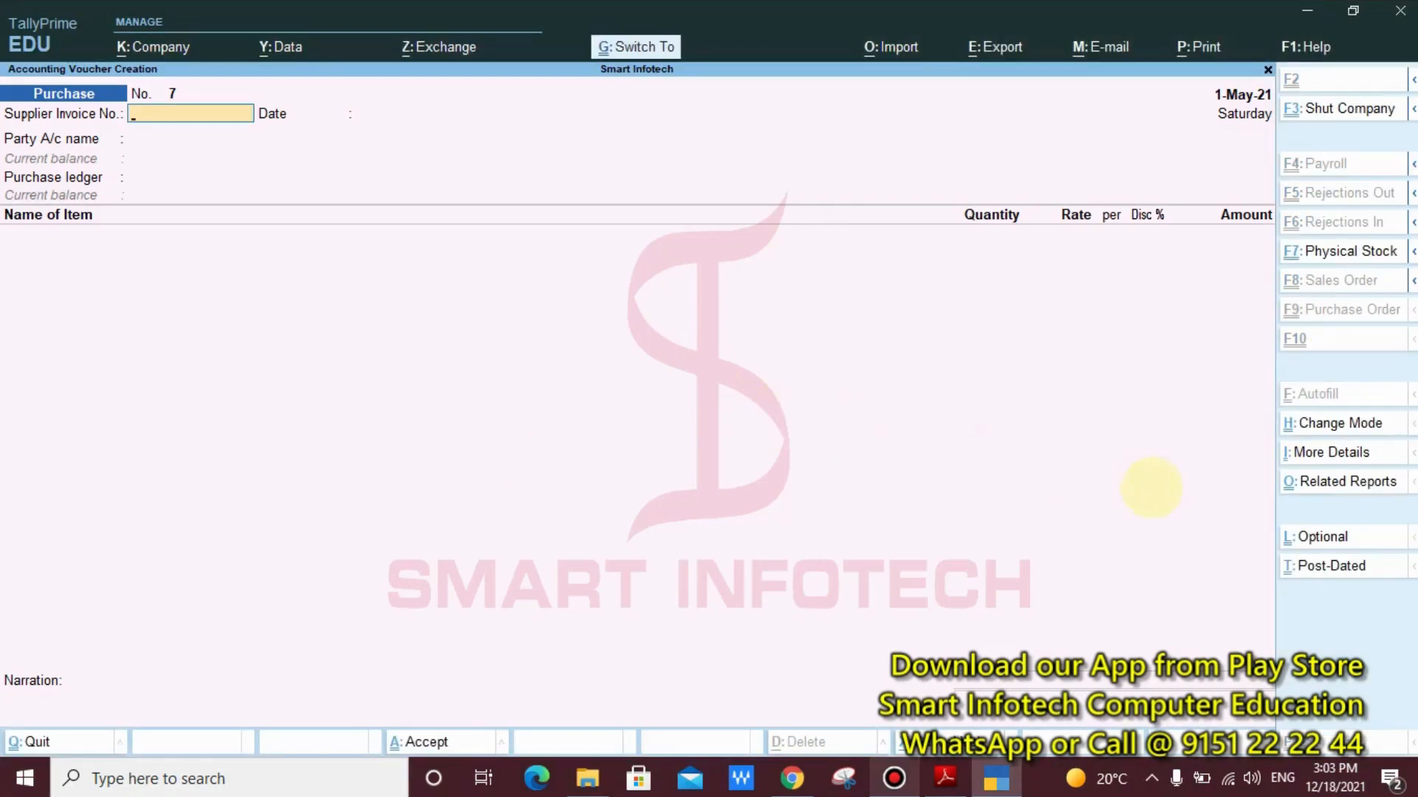
pyautogui.moveTo(1260, 398)
pyautogui.mouseDown()
pyautogui.moveTo(1366, 454)
pyautogui.moveTo(1399, 440)
pyautogui.mouseUp()
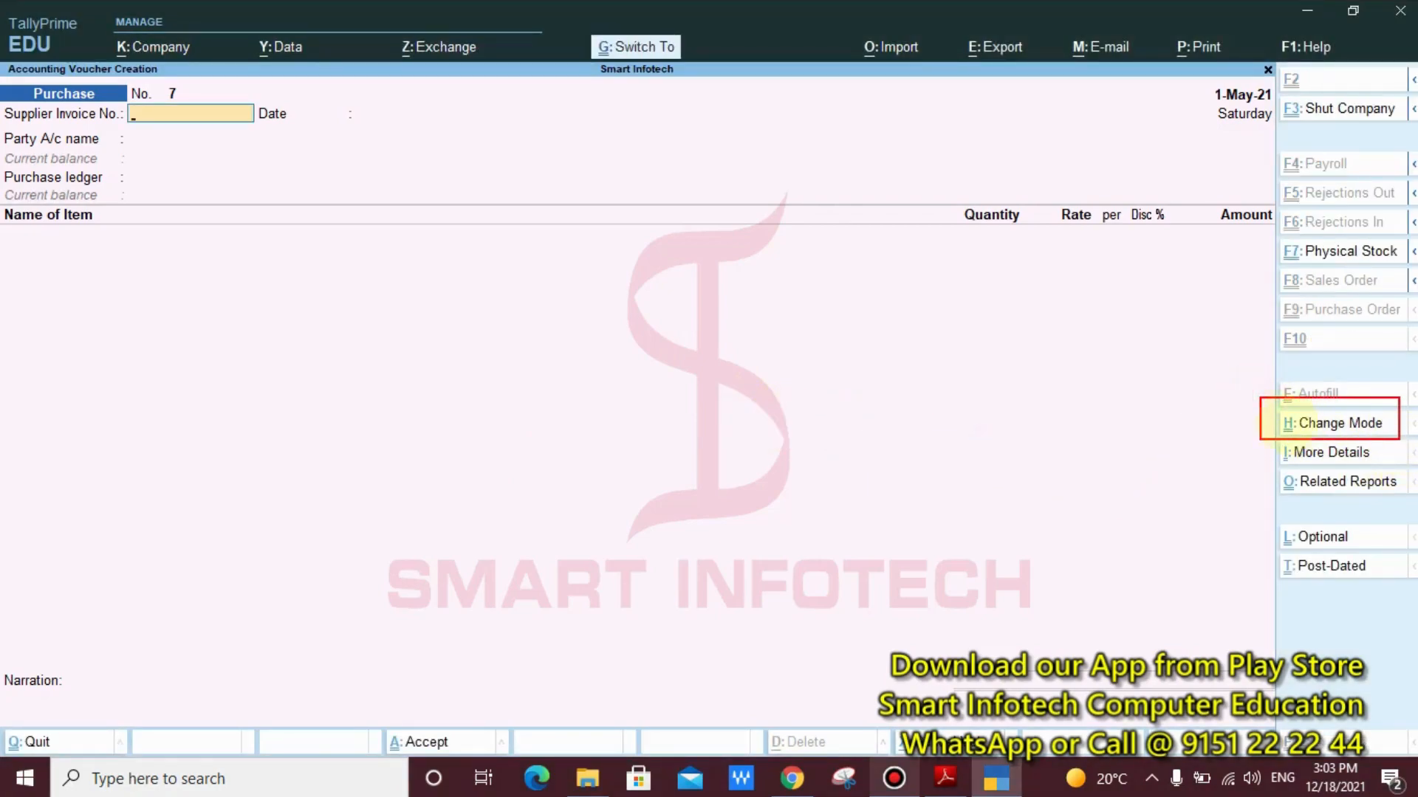
pyautogui.moveTo(1287, 421); pyautogui.dragTo(1017, 455)
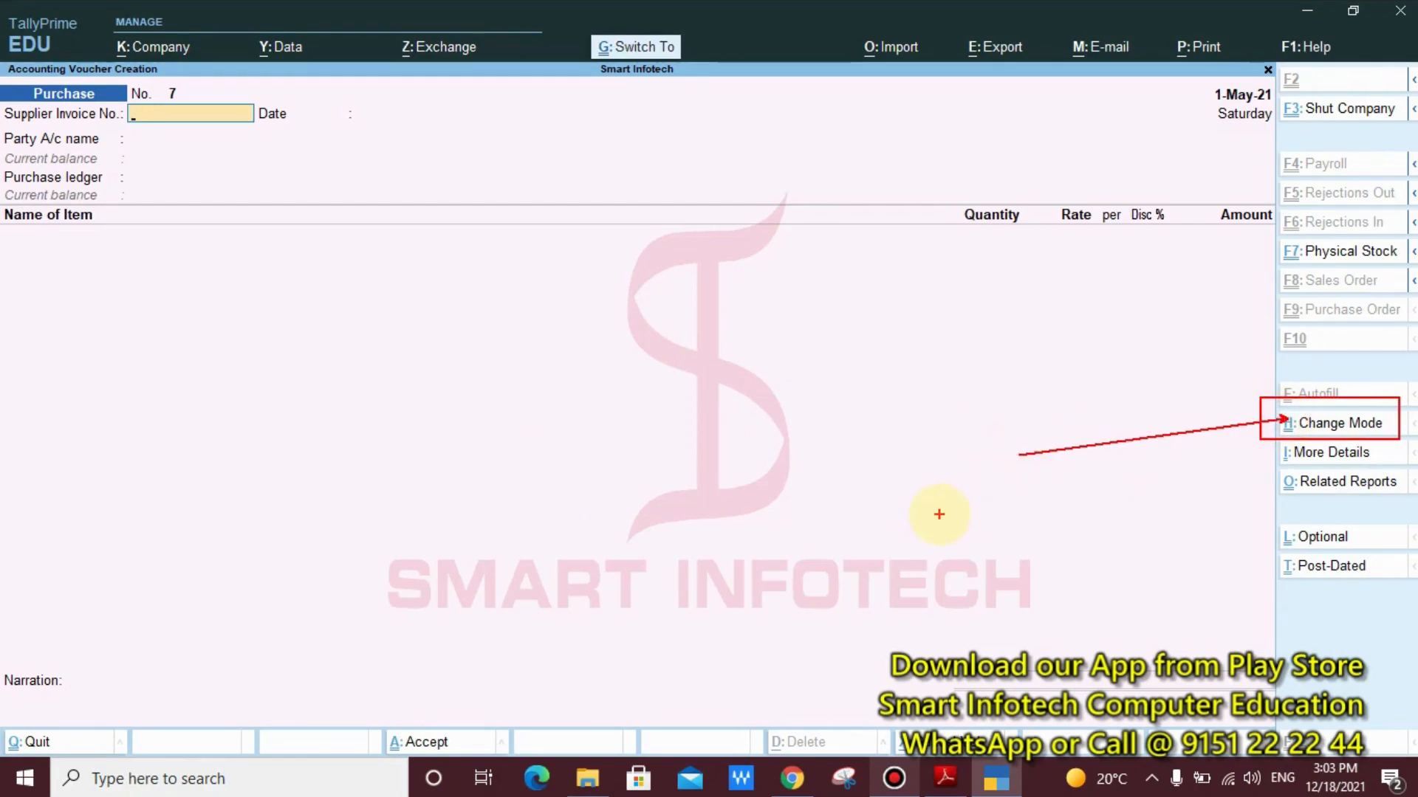
pyautogui.hotkey('ctrl', 'z')
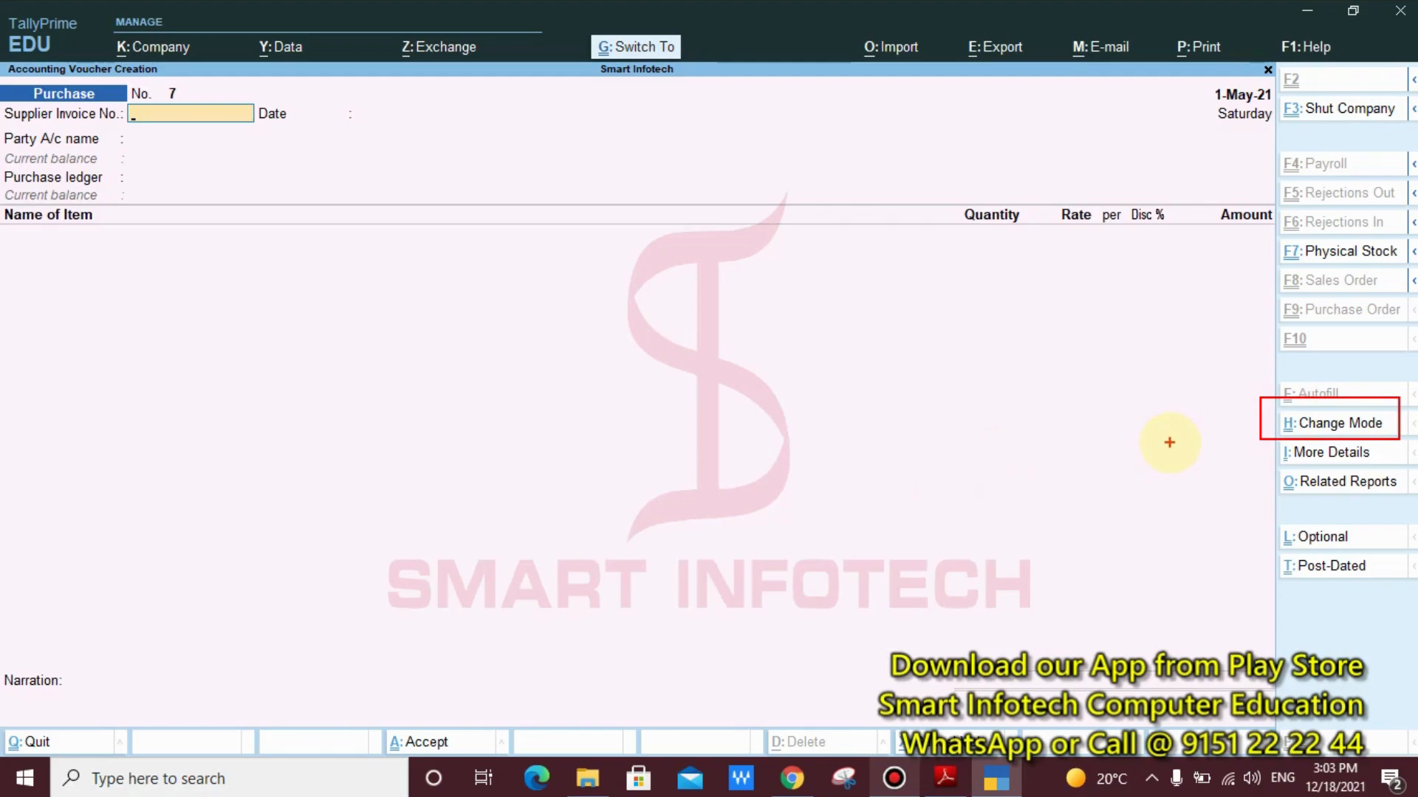
pyautogui.press('Escape')
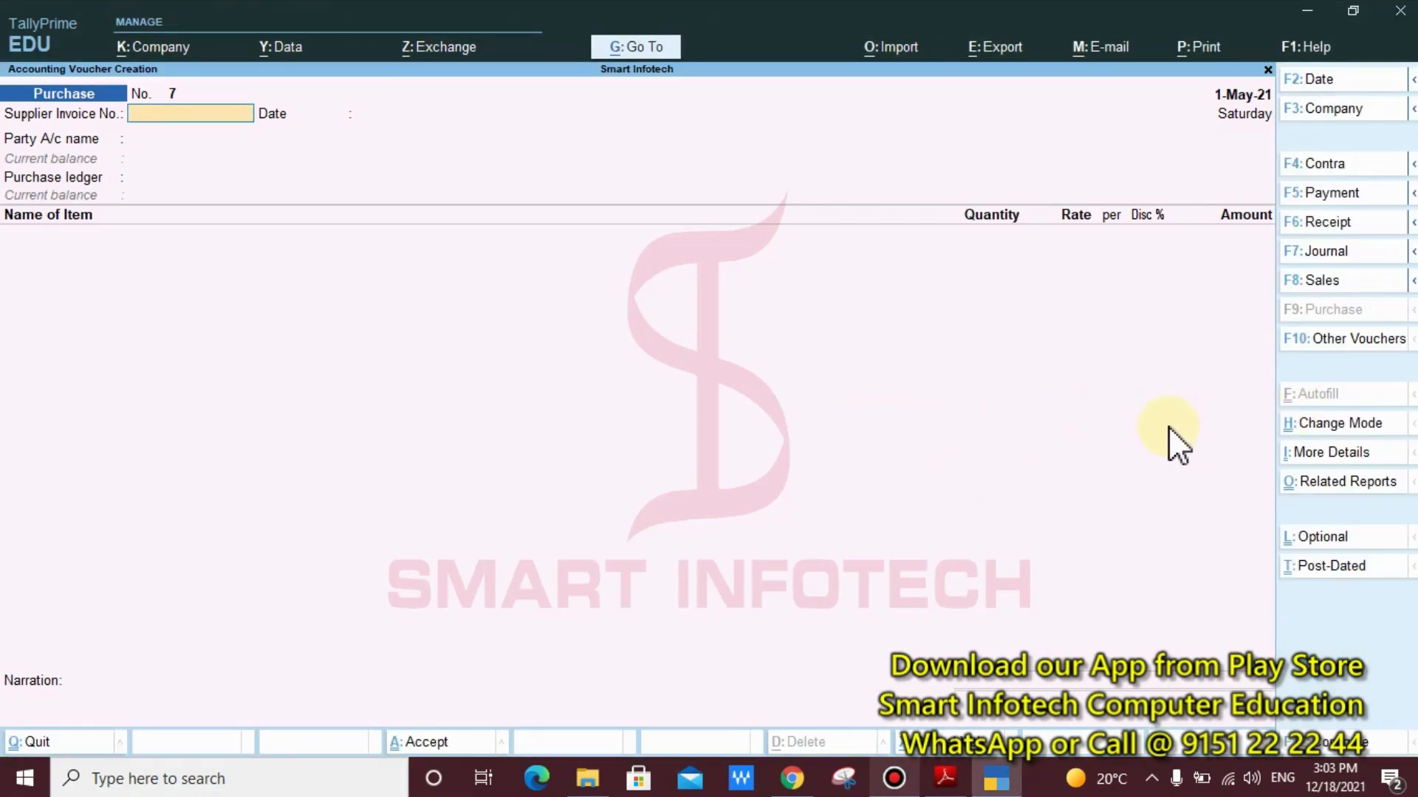
# Open the voucher mode selection for the new purchase voucher
pyautogui.hotkey('ctrl', 'h')
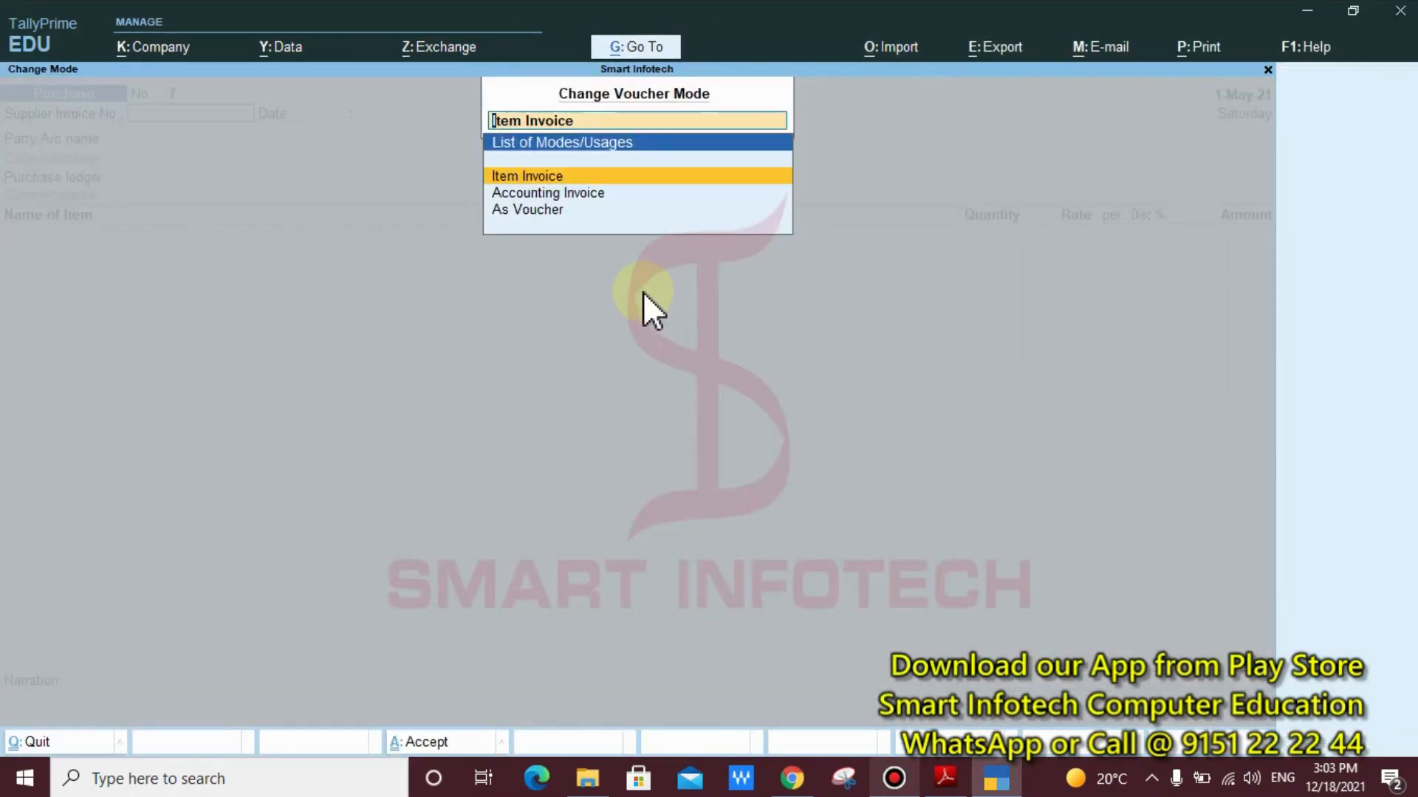
pyautogui.hotkey('ctrl', '2')
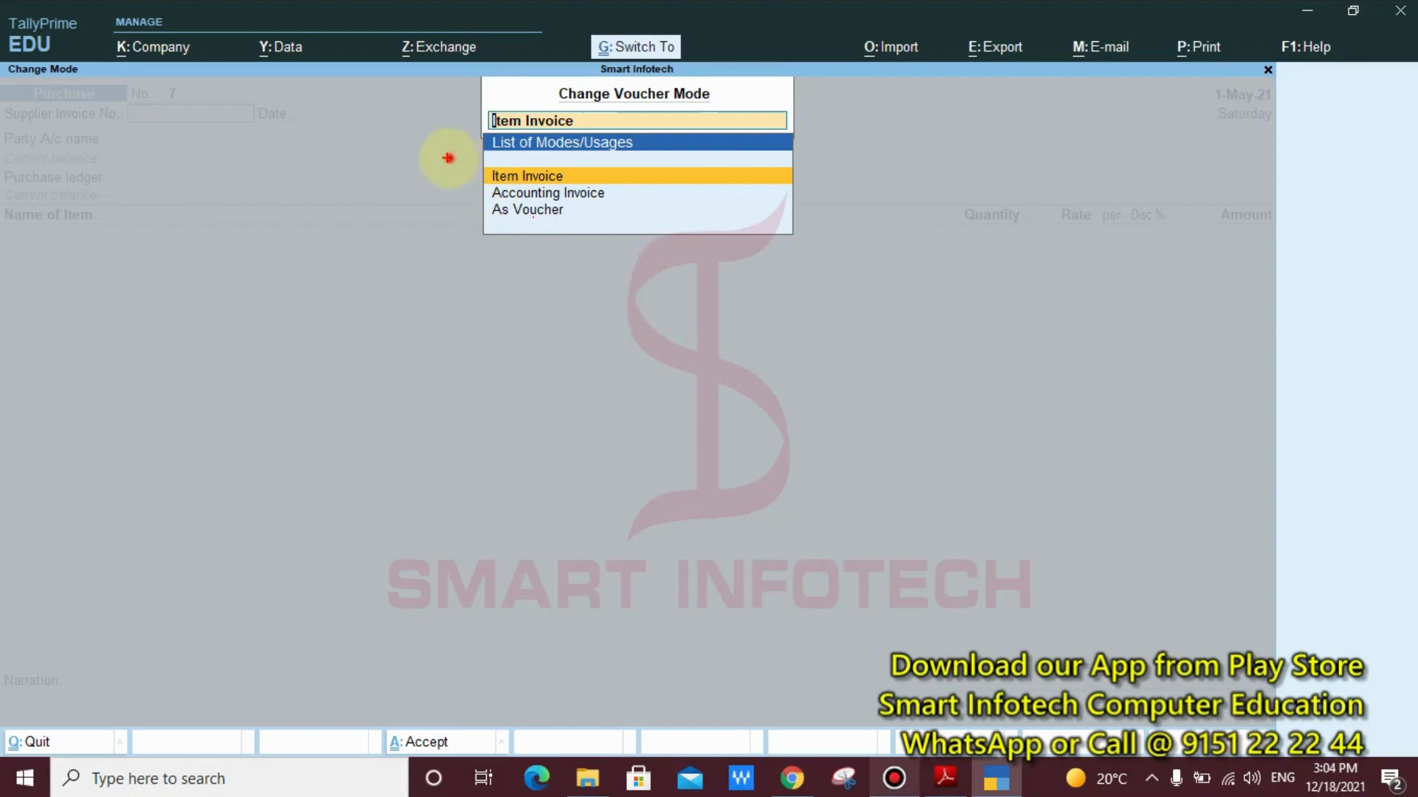
pyautogui.moveTo(447, 157); pyautogui.dragTo(632, 245)
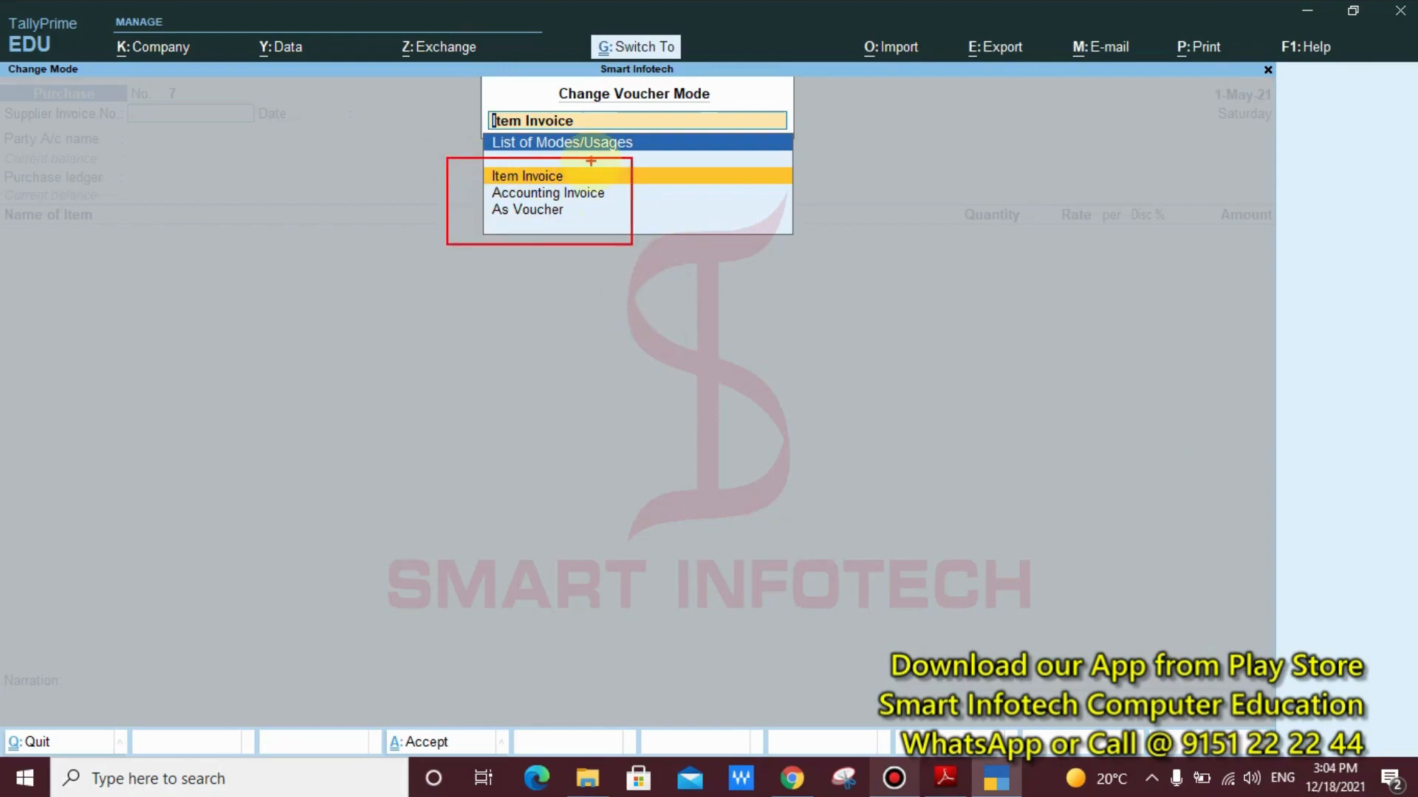
pyautogui.moveTo(583, 175); pyautogui.dragTo(696, 144)
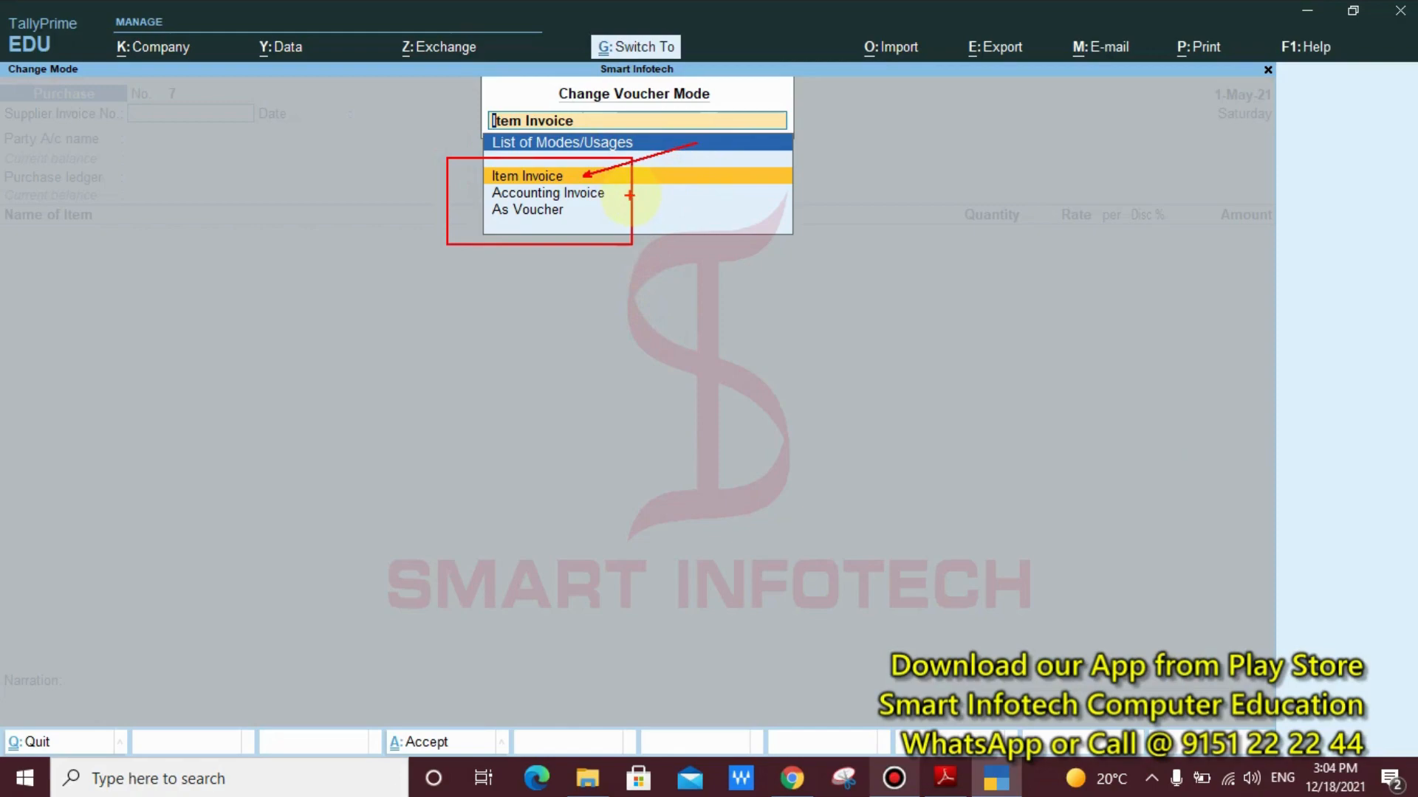
pyautogui.moveTo(617, 196); pyautogui.dragTo(685, 195)
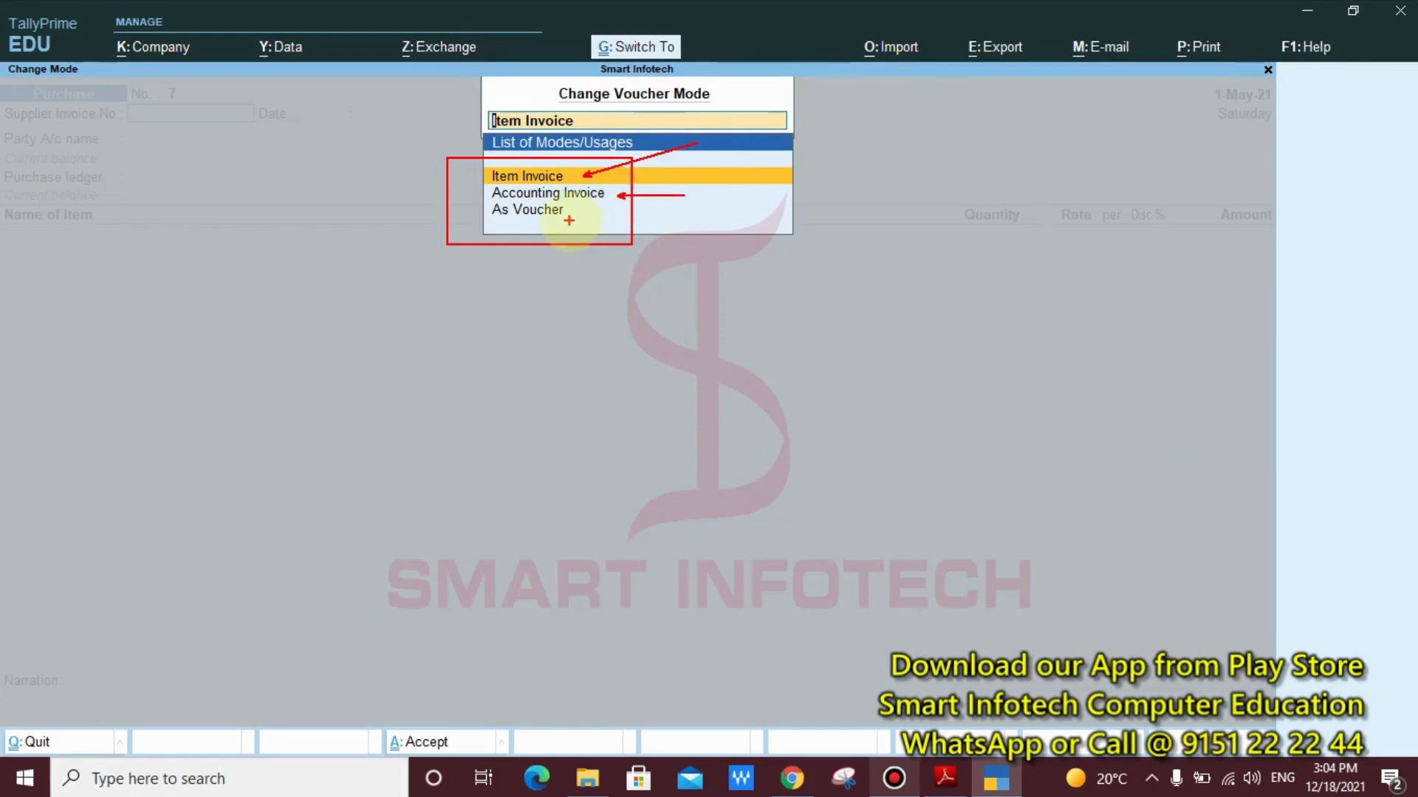
pyautogui.moveTo(571, 223); pyautogui.dragTo(694, 288)
pyautogui.moveTo(474, 201); pyautogui.dragTo(592, 227)
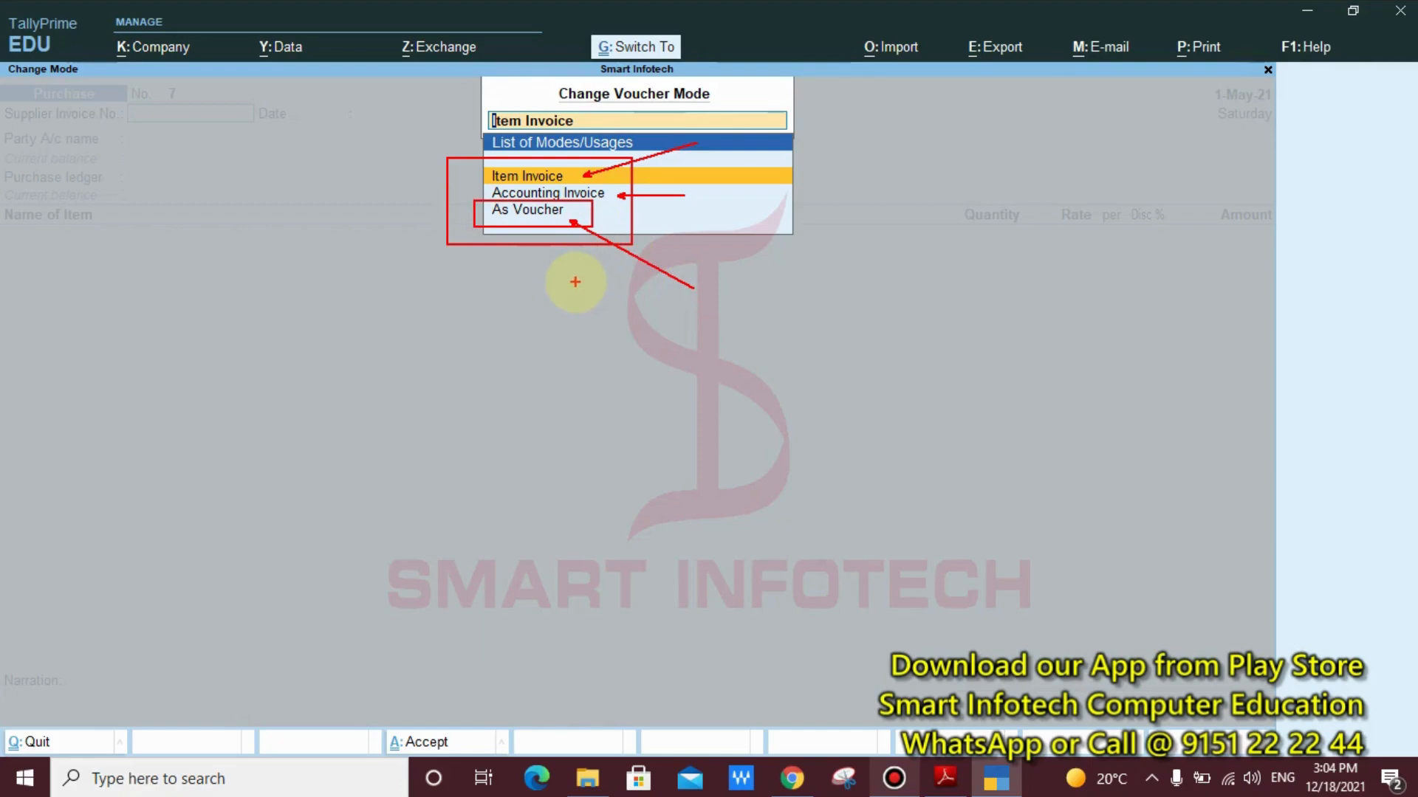
pyautogui.press('Escape')
# Set the purchase voucher's mode to As Voucher
pyautogui.press('Down')
pyautogui.press('Down')
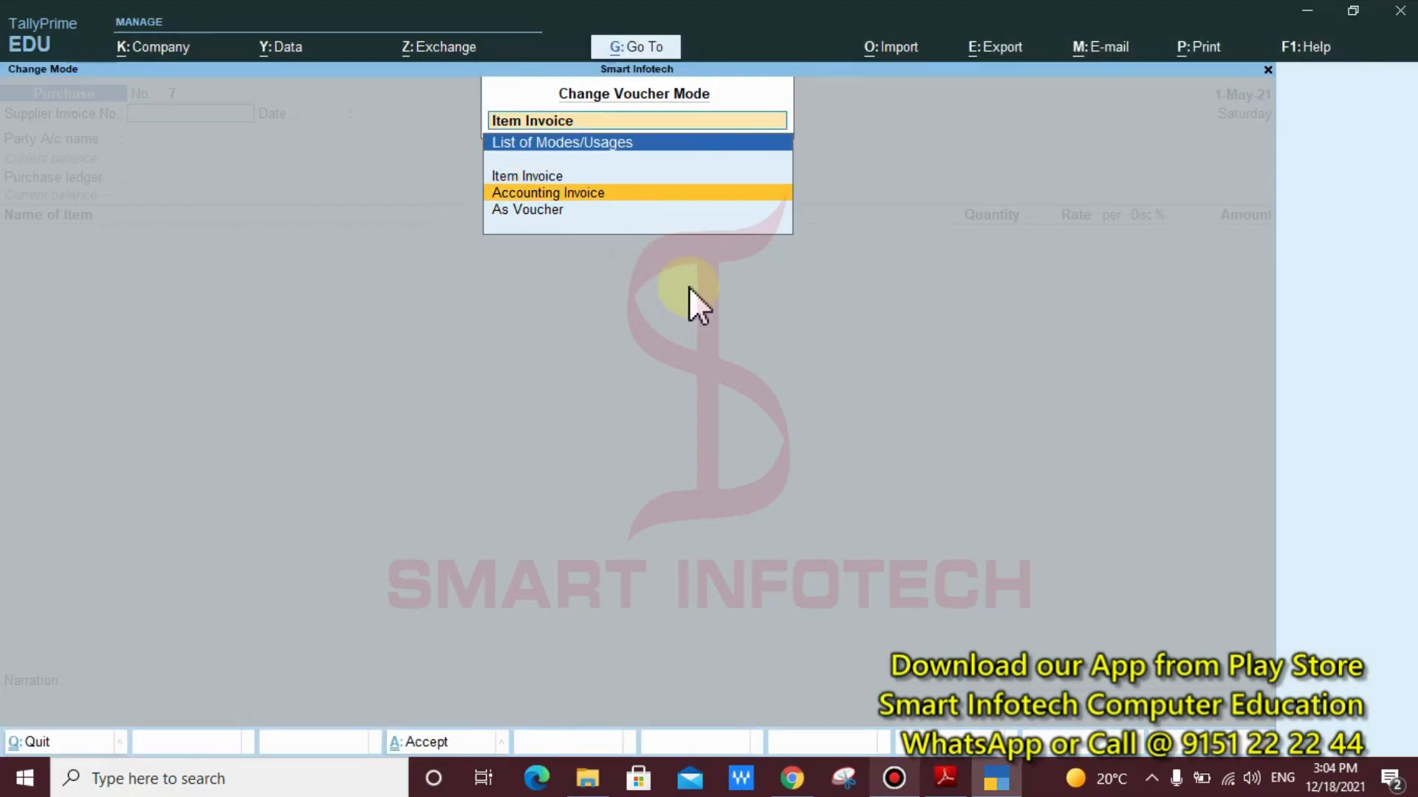
pyautogui.press('Return')
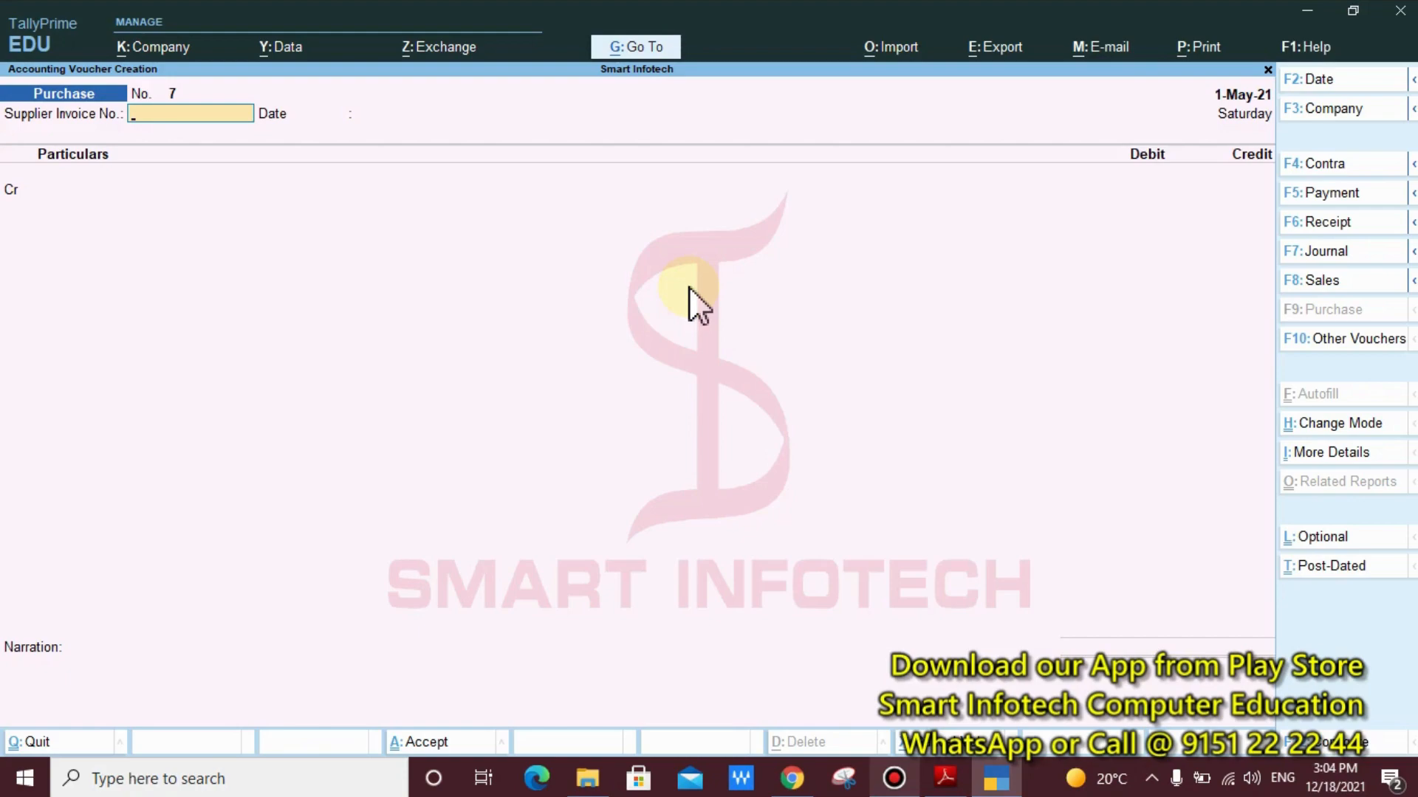
# Leave the supplier invoice number and date blank and credit the party ledger Mirza & Sons
pyautogui.press('Return')
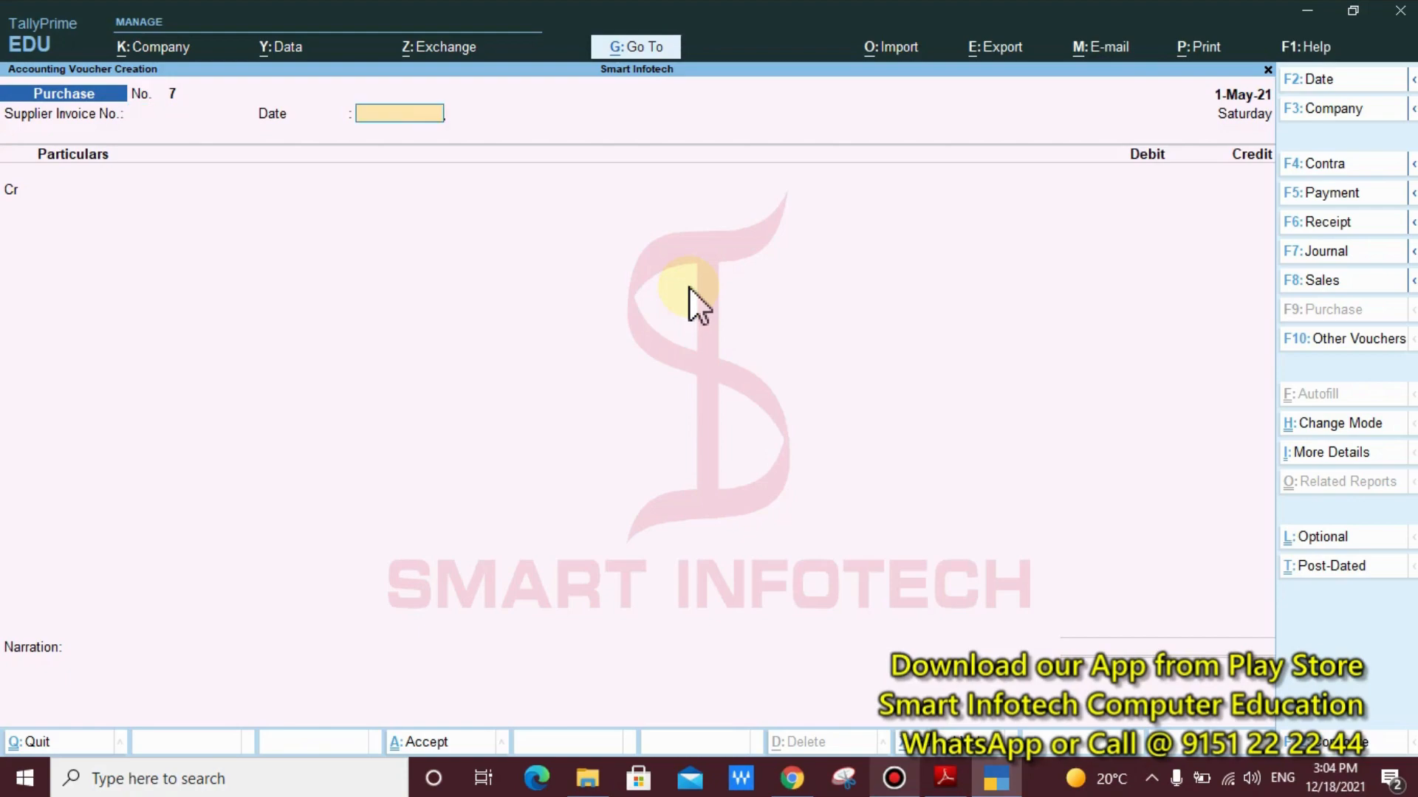
pyautogui.press('Return')
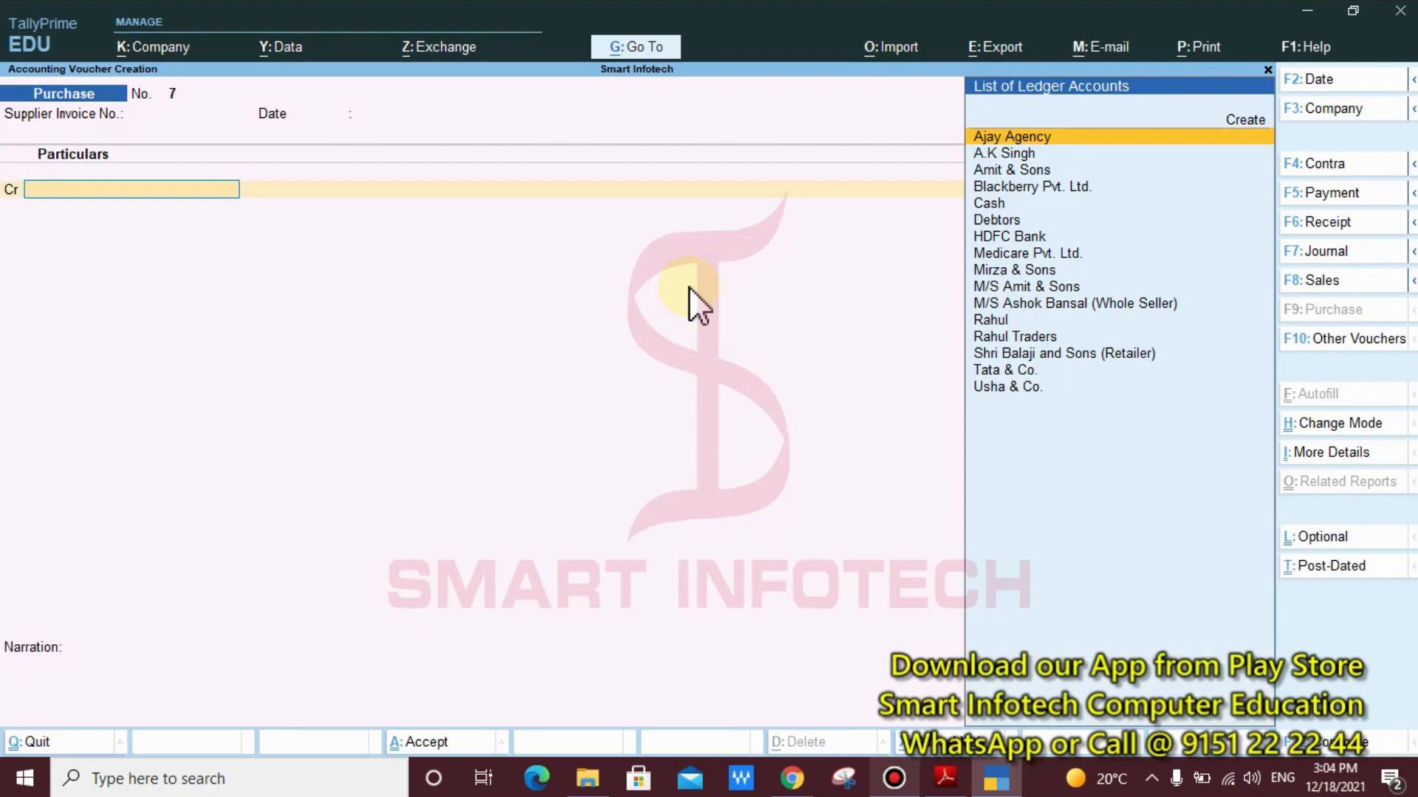
pyautogui.write('Mi')
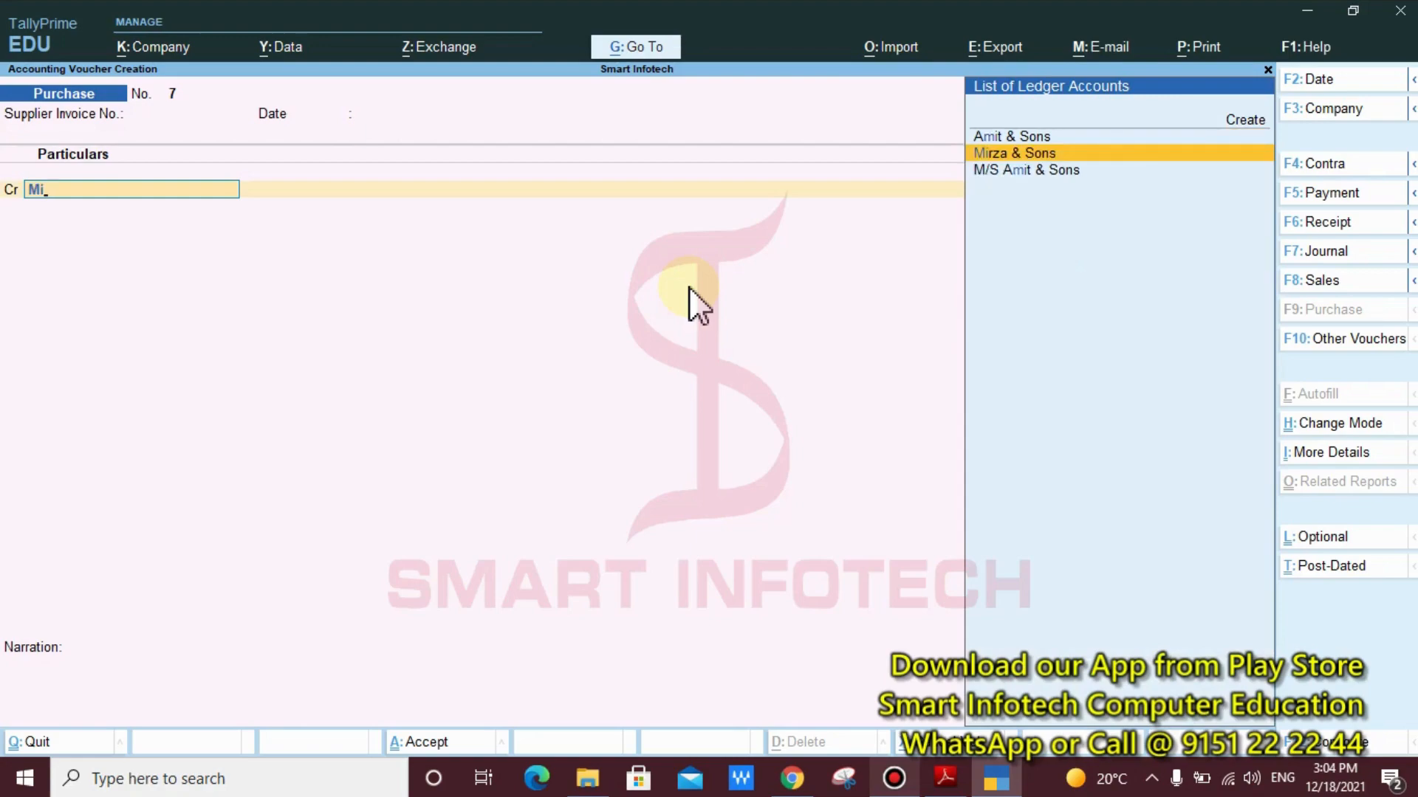
pyautogui.press('Return')
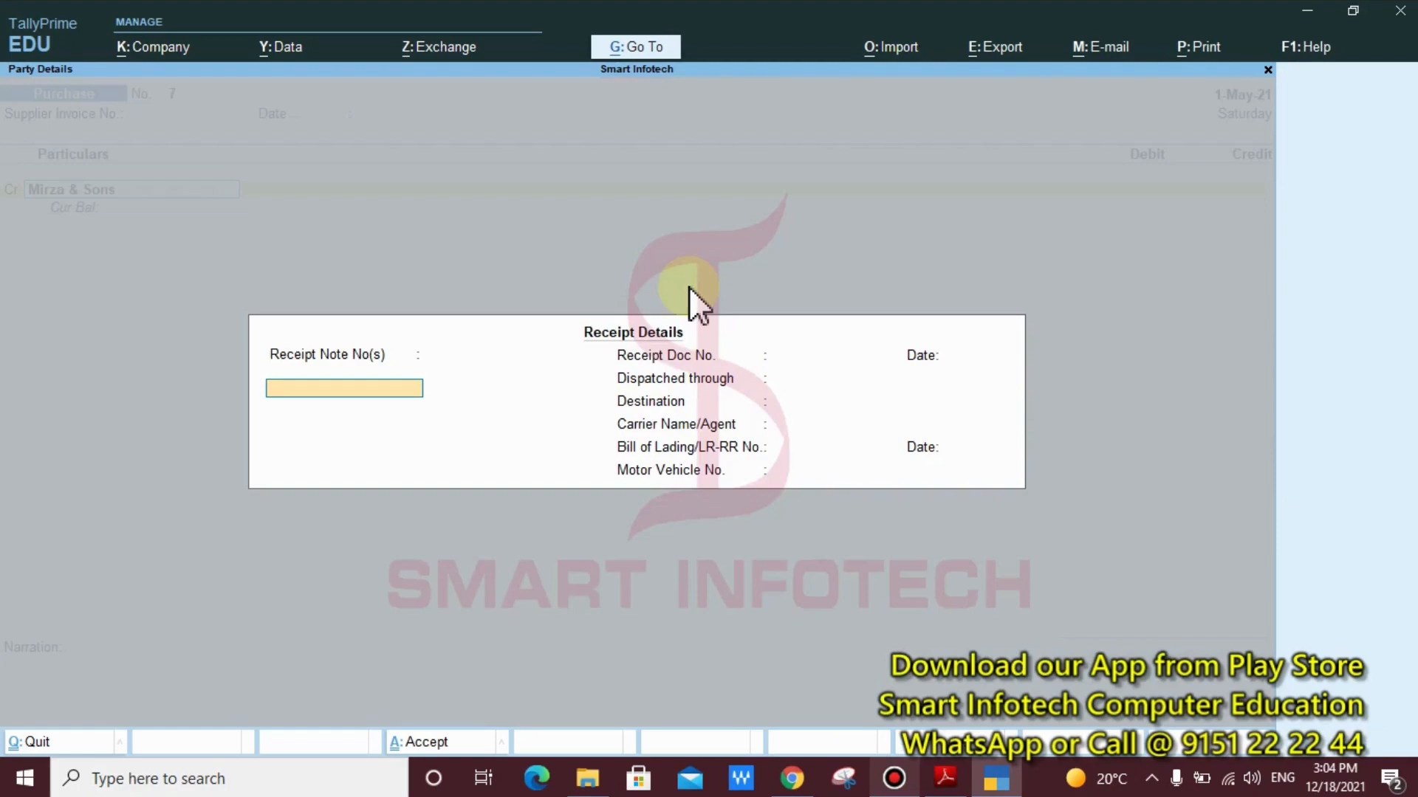
# Leave all receipt details for Mirza & Sons blank and accept them
pyautogui.press('Return')
pyautogui.press('Return')
pyautogui.press('Return')
pyautogui.press('Return')
pyautogui.press('Return')
pyautogui.press('Return')
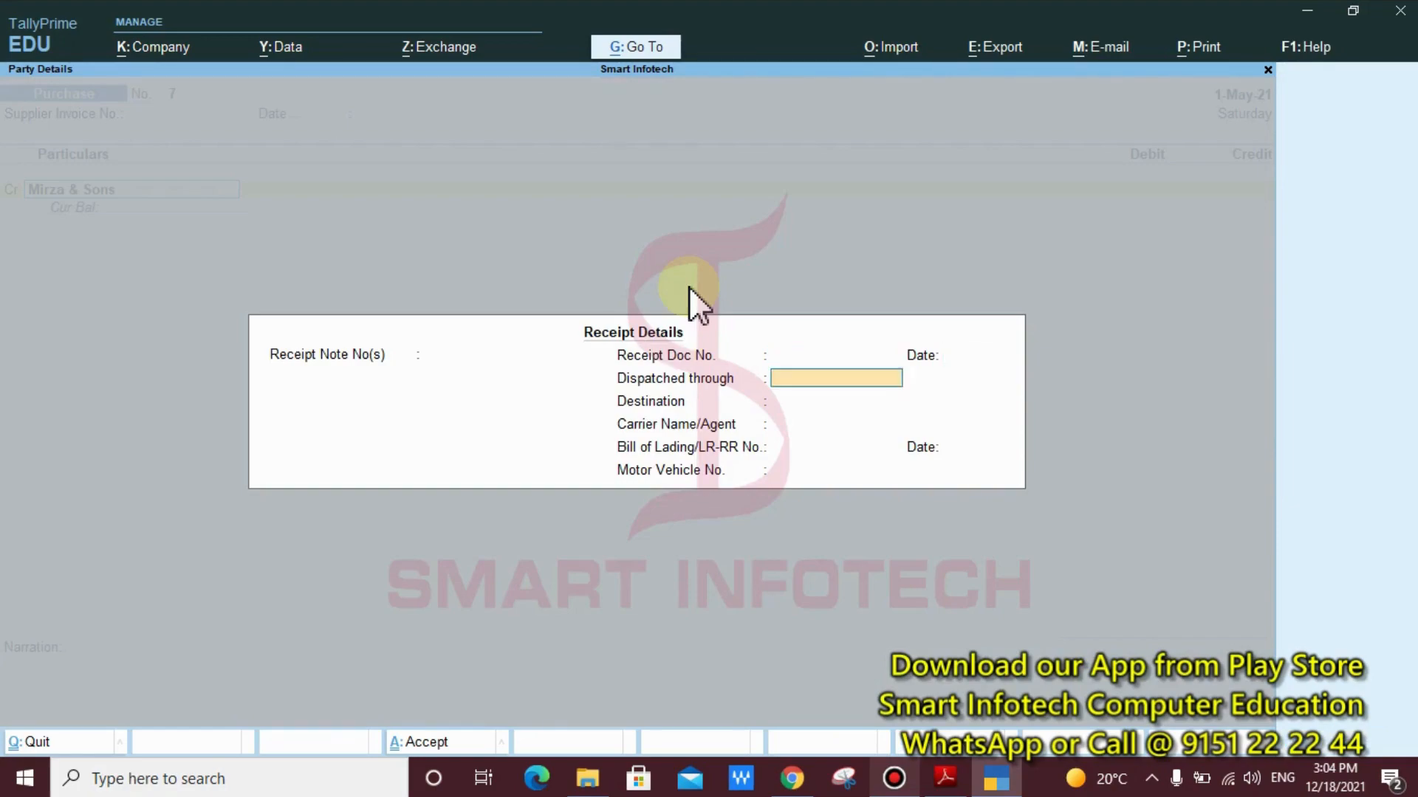
pyautogui.press('Return')
pyautogui.press('Return')
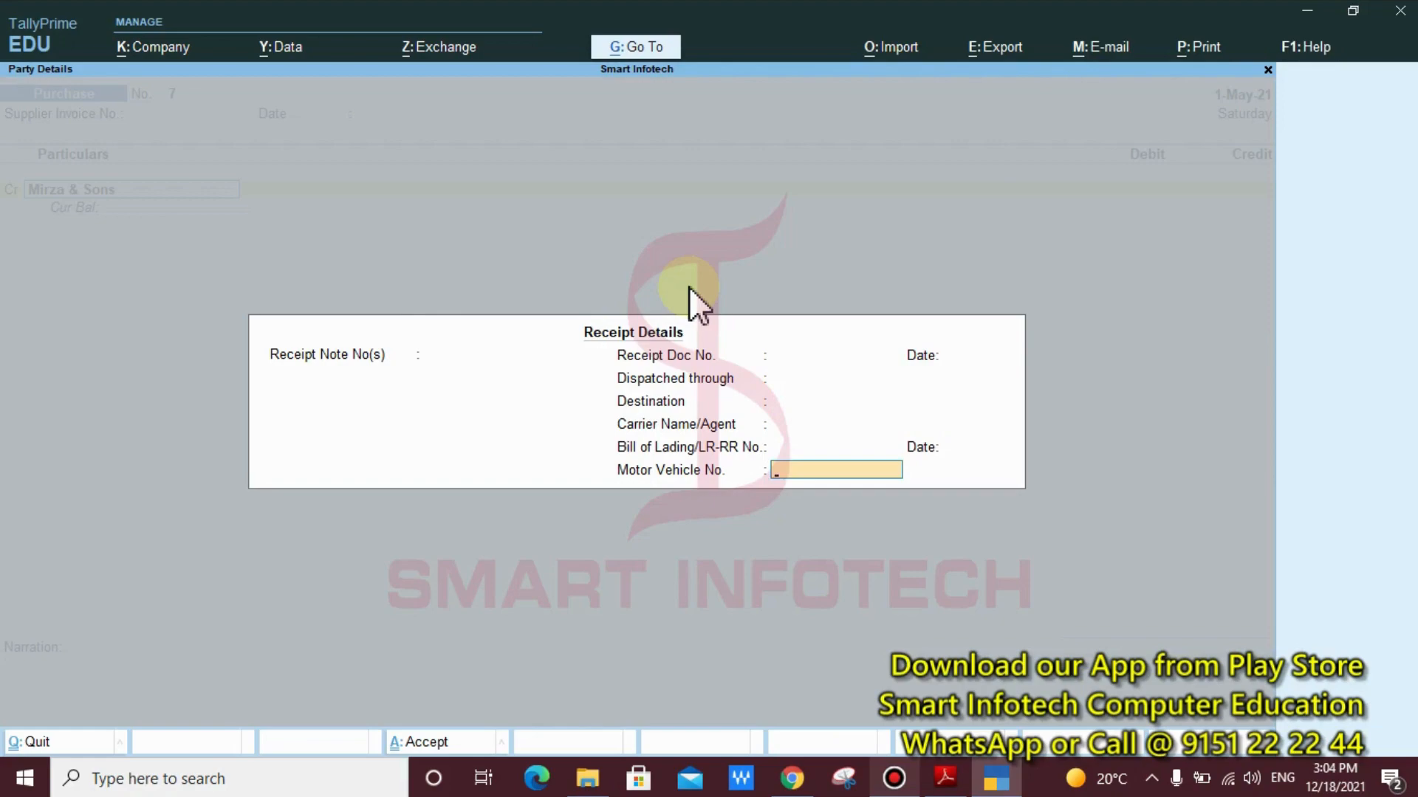
pyautogui.press('Return')
pyautogui.press('Return')
pyautogui.press('Return')
pyautogui.hotkey('ctrl', 'a')
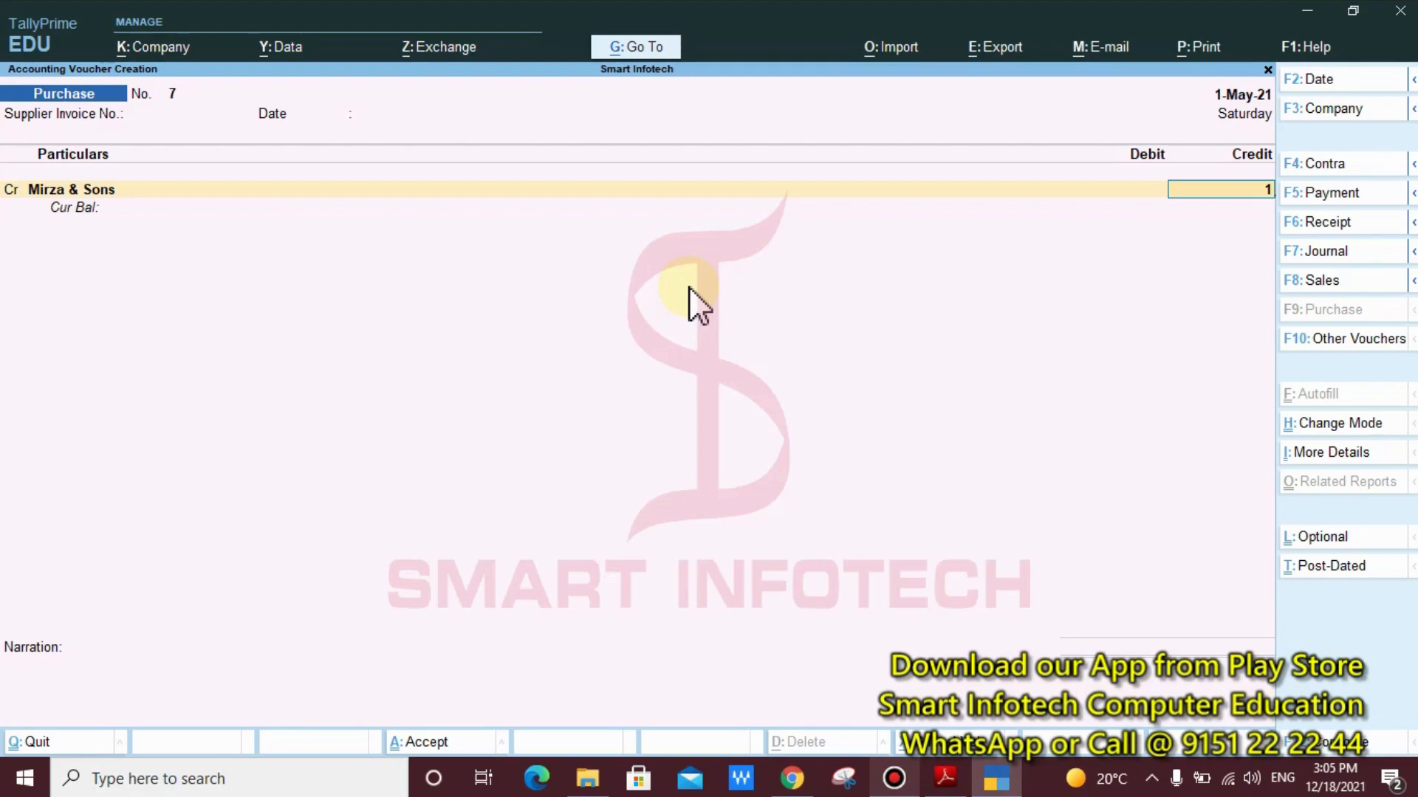
# Enter a credit amount of 1 for Mirza & Sons and allocate it bill-wise to New Ref 7
pyautogui.press('Return')
pyautogui.press('Return')
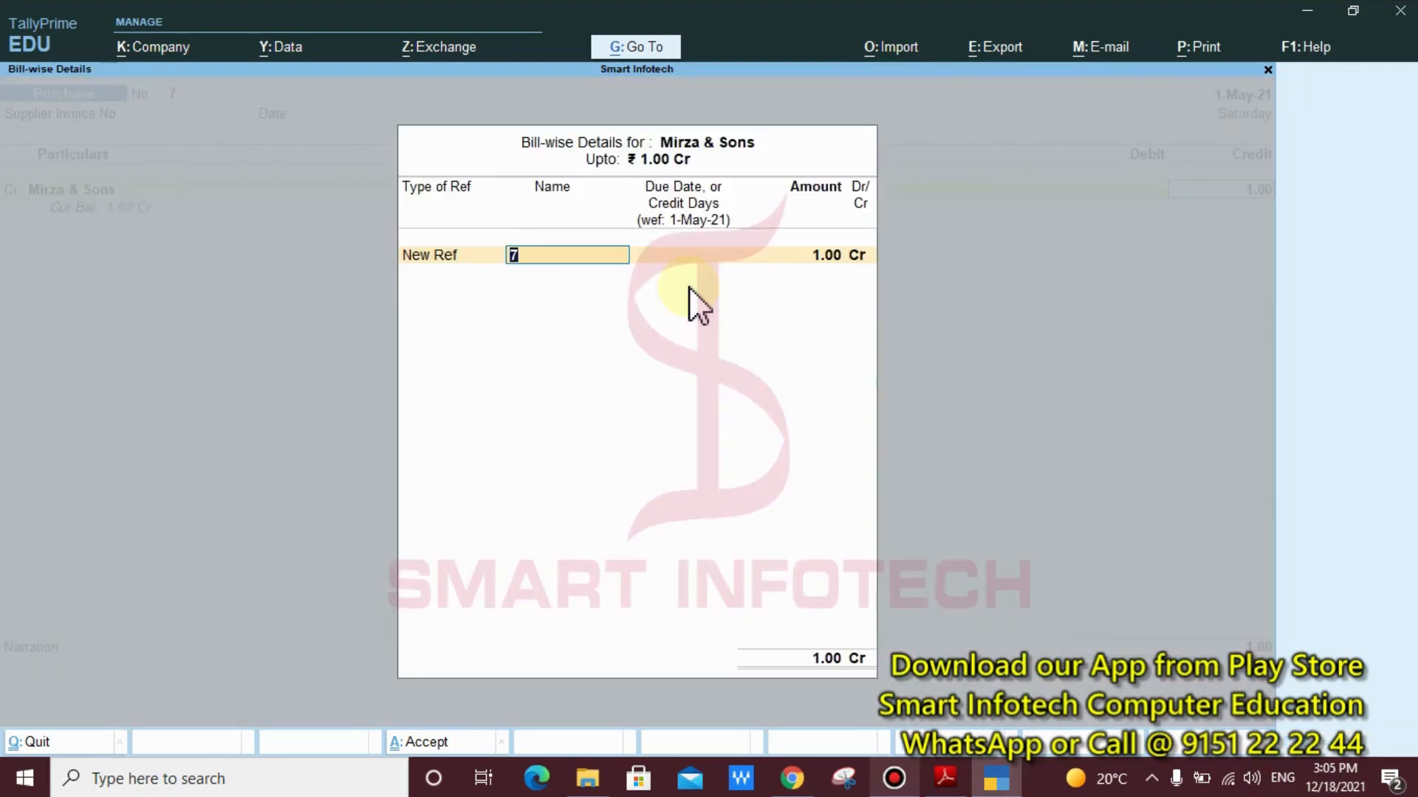
pyautogui.moveTo(500, 112); pyautogui.dragTo(765, 183)
pyautogui.press('Escape')
pyautogui.press('Return')
pyautogui.press('Return')
pyautogui.press('Return')
pyautogui.press('Return')
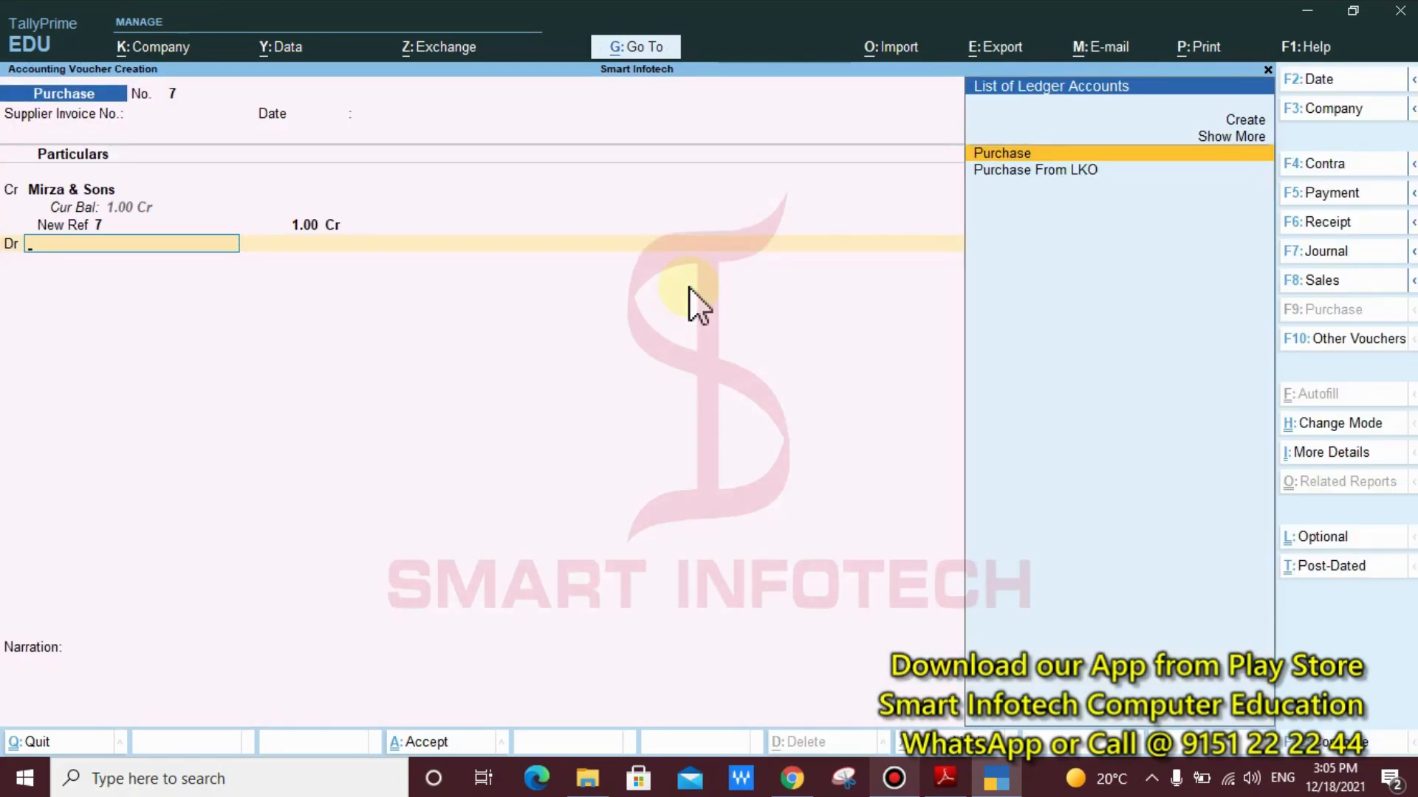
# Debit the Purchase From LKO ledger to bring up its inventory allocations
pyautogui.press('Down')
pyautogui.press('Return')
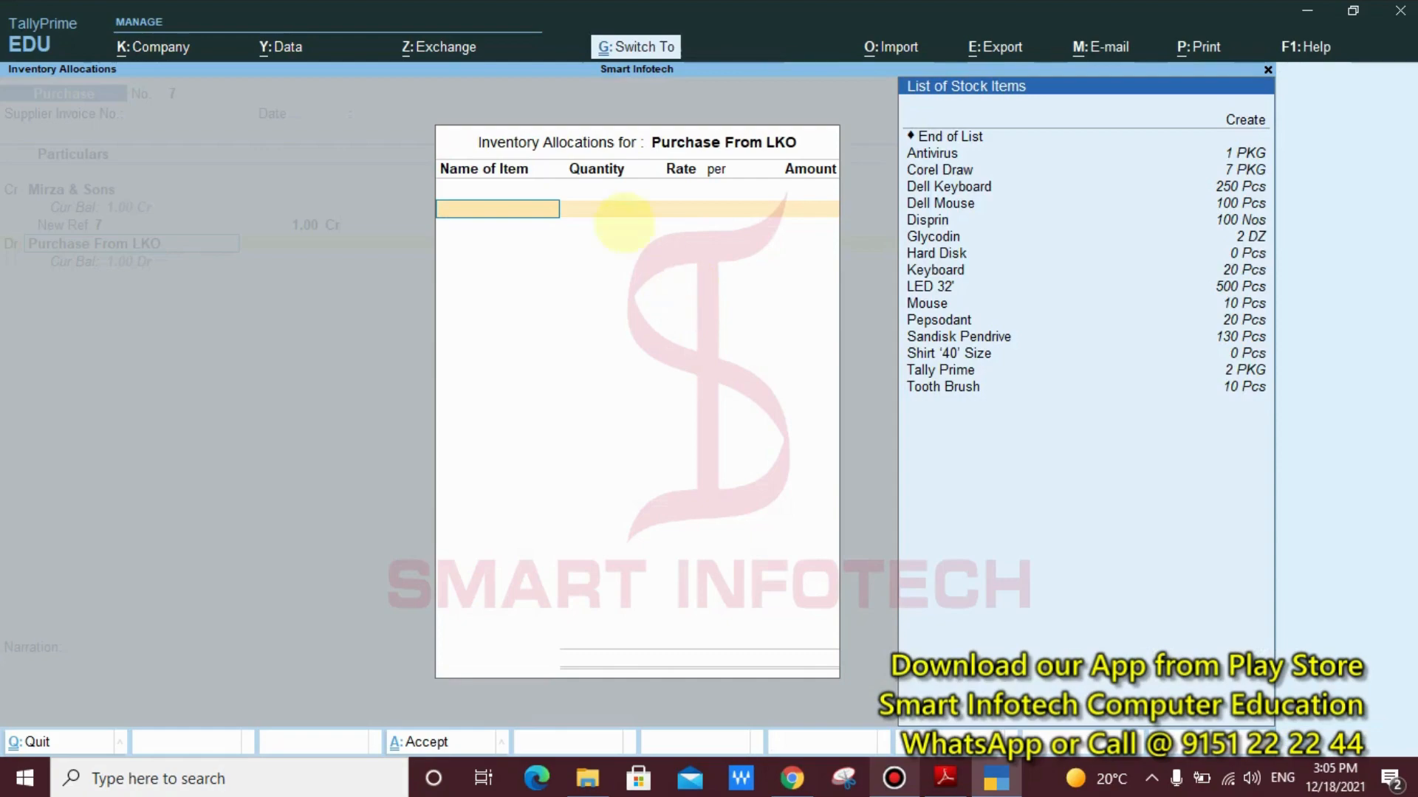
pyautogui.moveTo(878, 135)
pyautogui.mouseDown()
pyautogui.moveTo(936, 216)
pyautogui.moveTo(1036, 457)
pyautogui.mouseUp()
pyautogui.moveTo(911, 424); pyautogui.dragTo(761, 572)
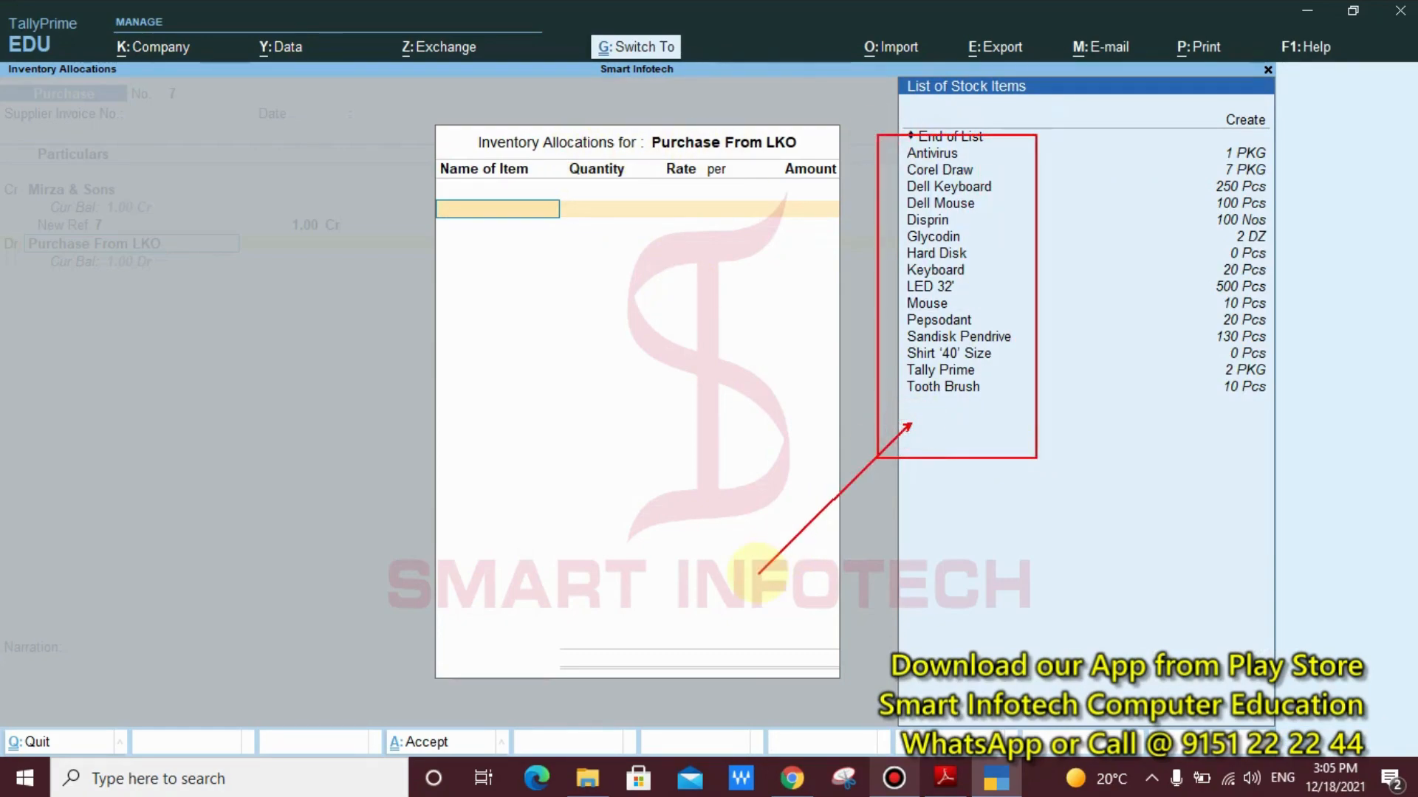
pyautogui.press('Escape')
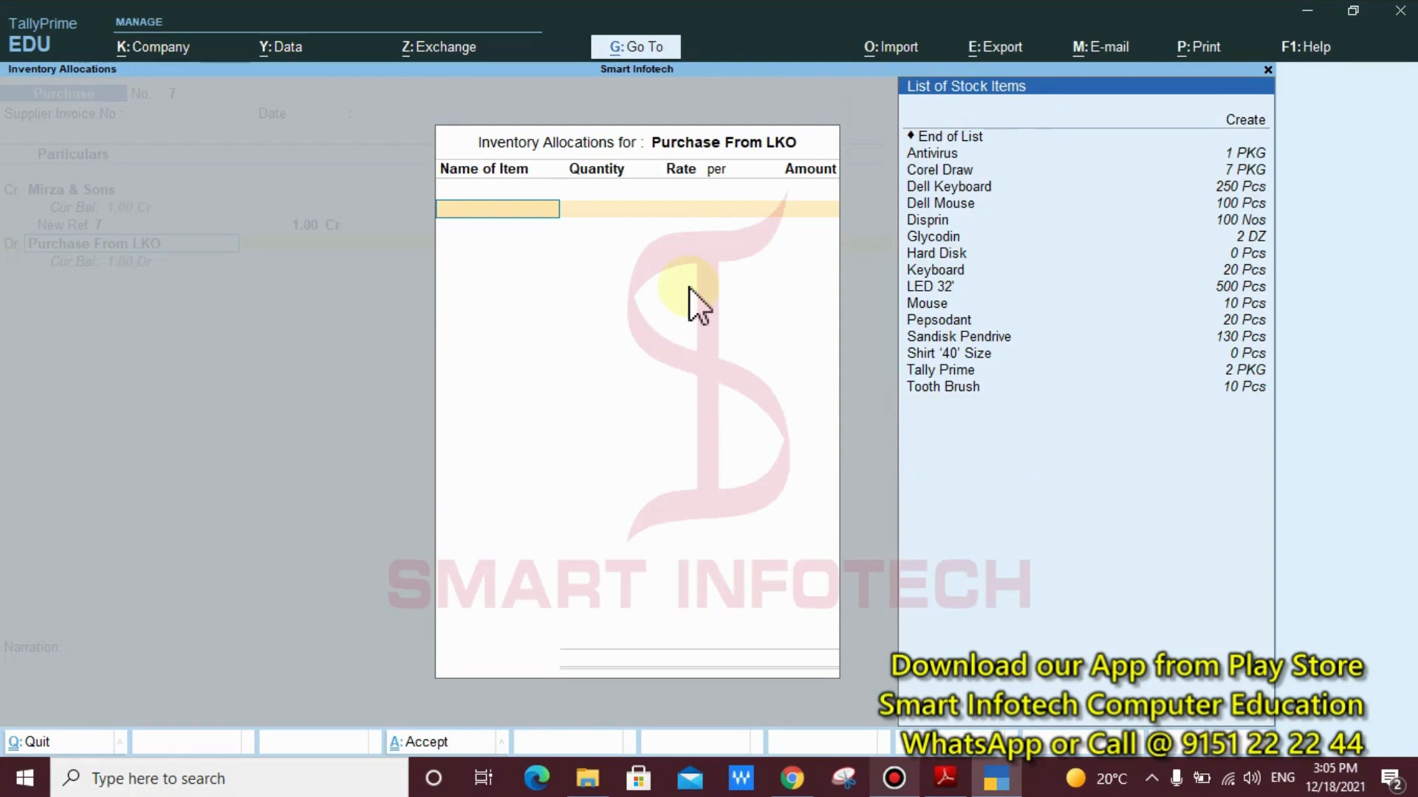
# Start creating a stock item named "Fridge" from the inventory allocations, without an alias
pyautogui.hotkey('alt', 'c')
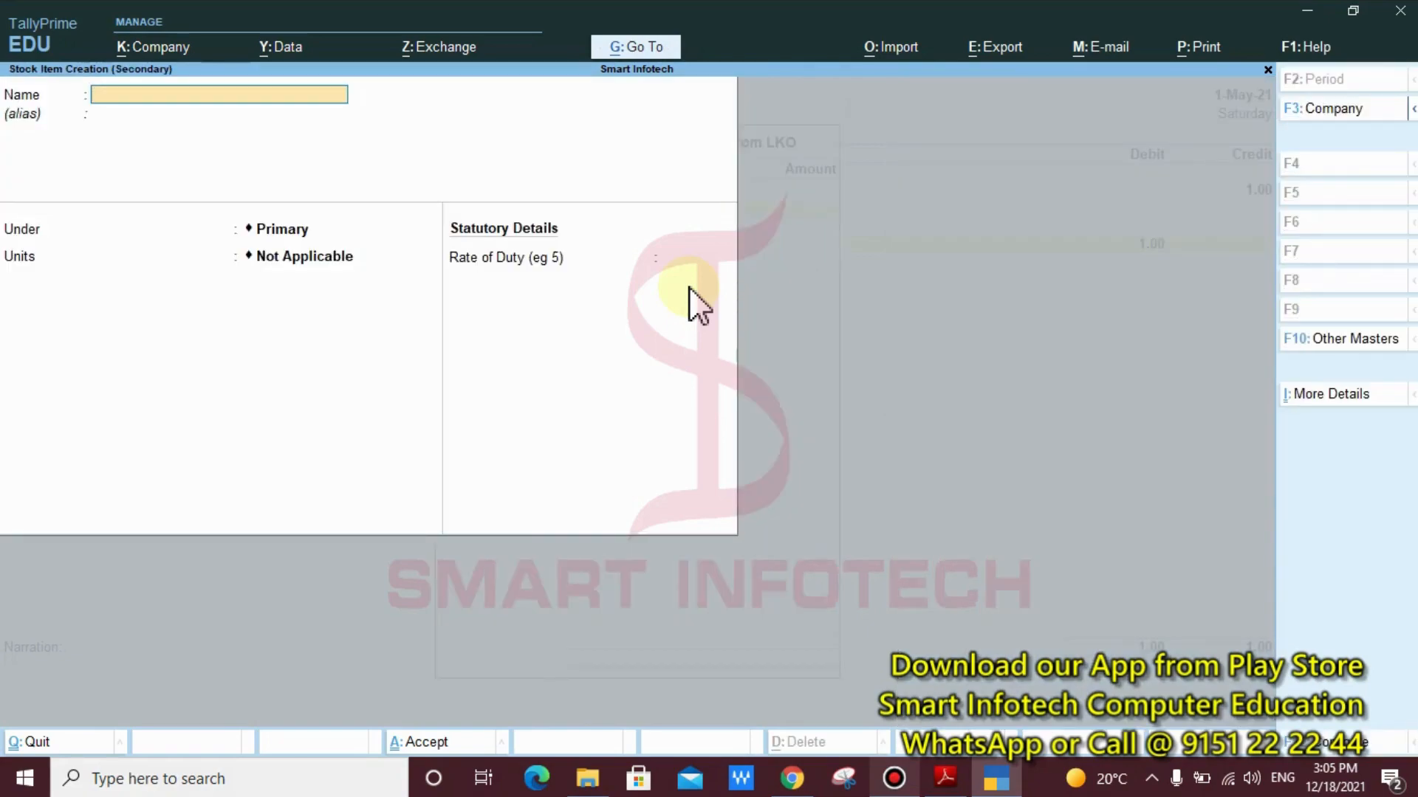
pyautogui.write('Fridge')
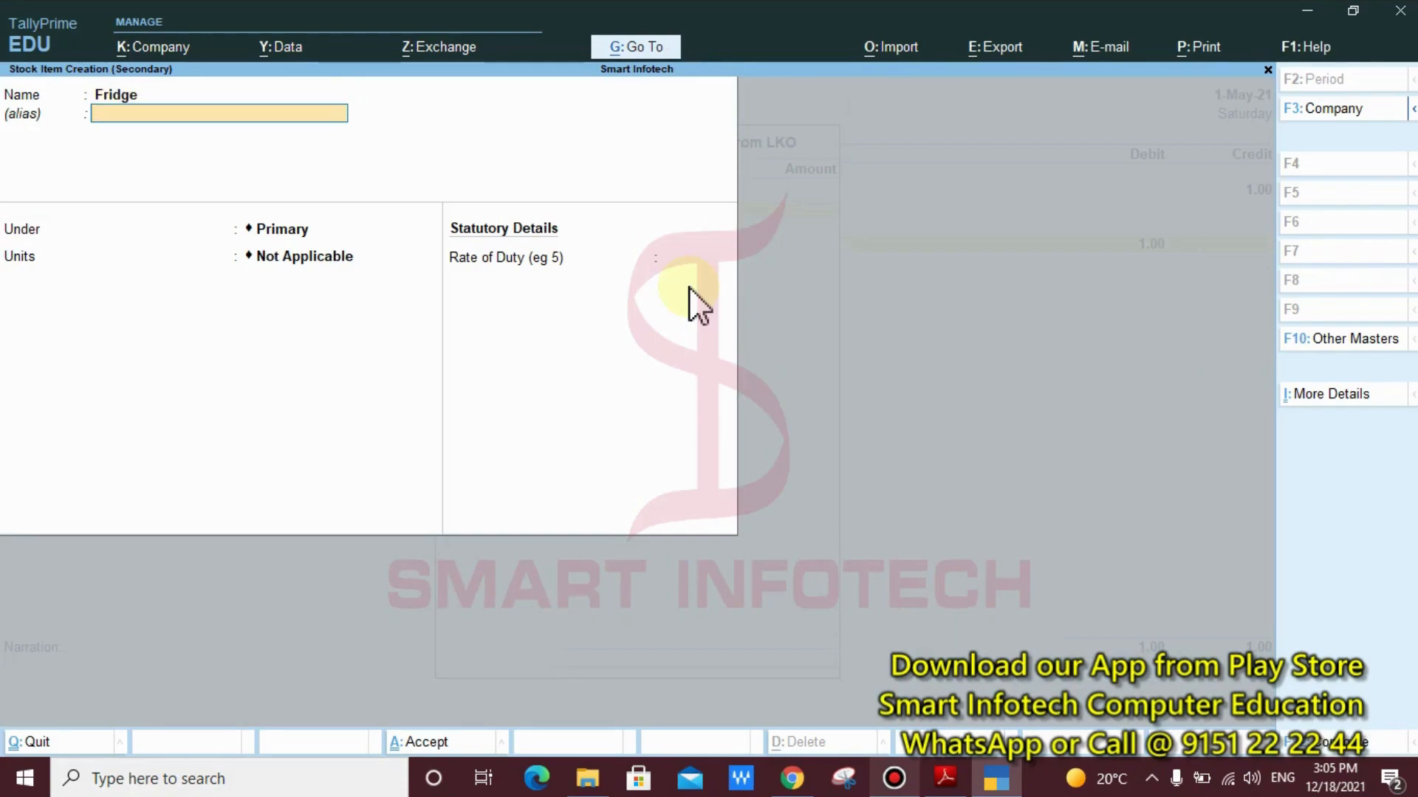
pyautogui.press('Return')
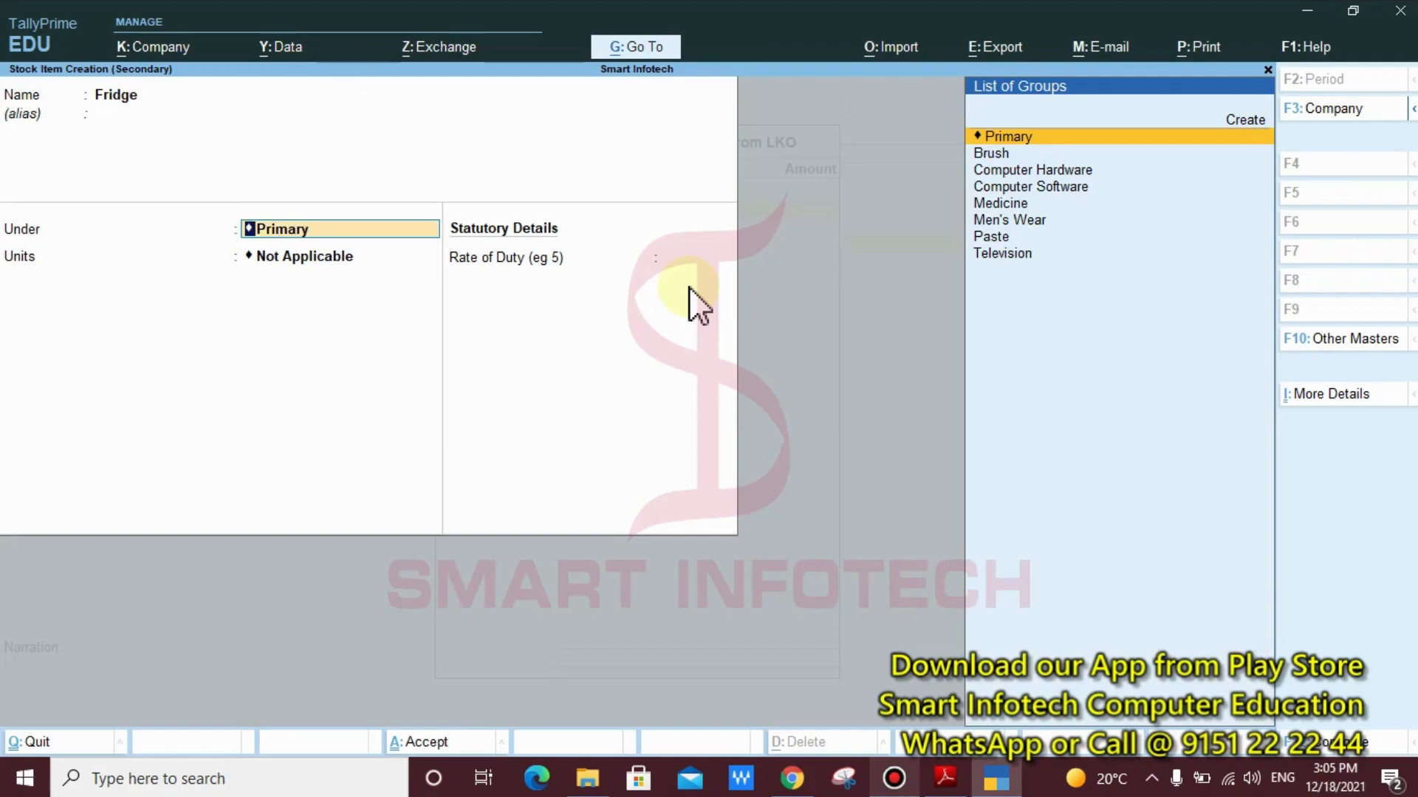
# Create the stock group "Home Appliances" under Primary, without adding item quantities, as the group for the Fridge item
pyautogui.press('alt')
pyautogui.hotkey('alt', 'c')
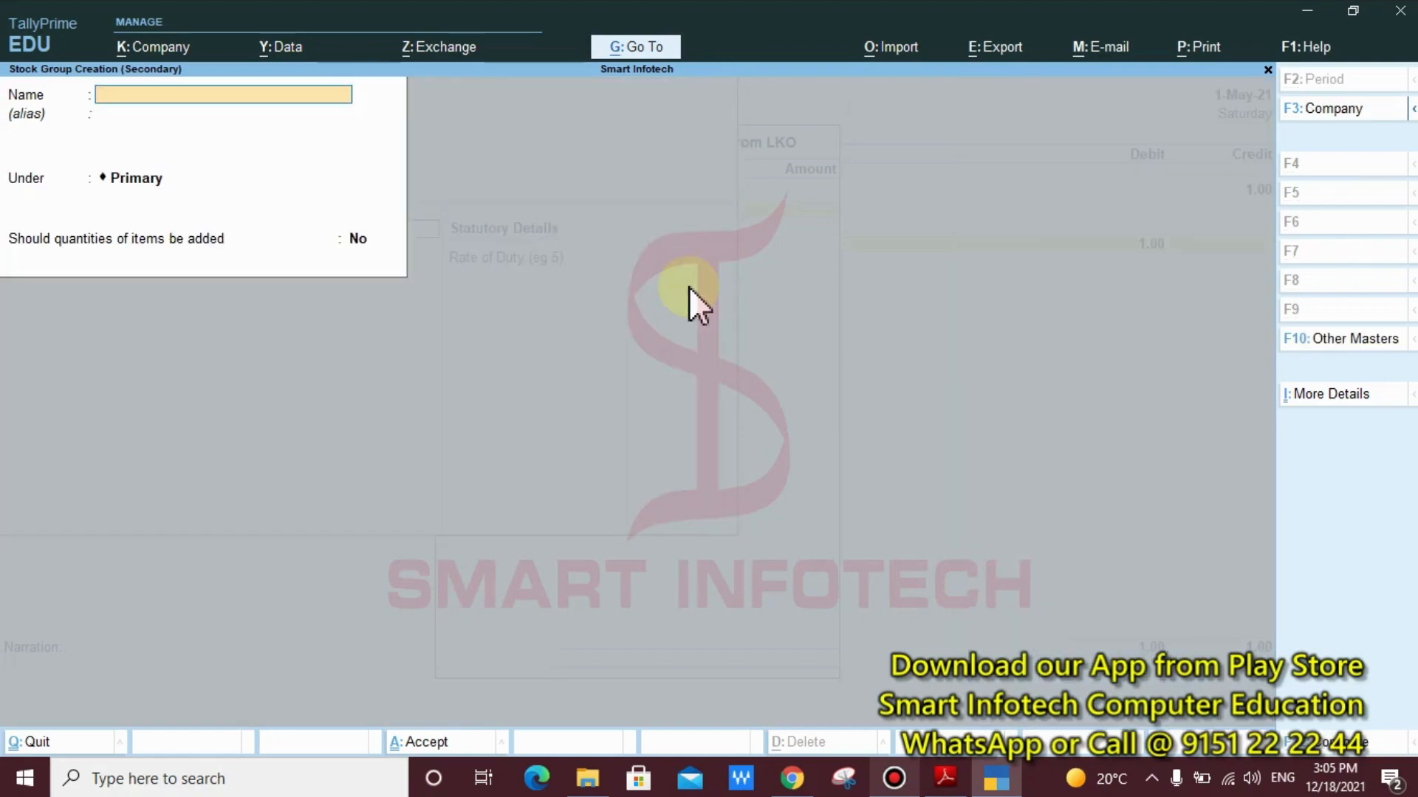
pyautogui.write('Home appliances')
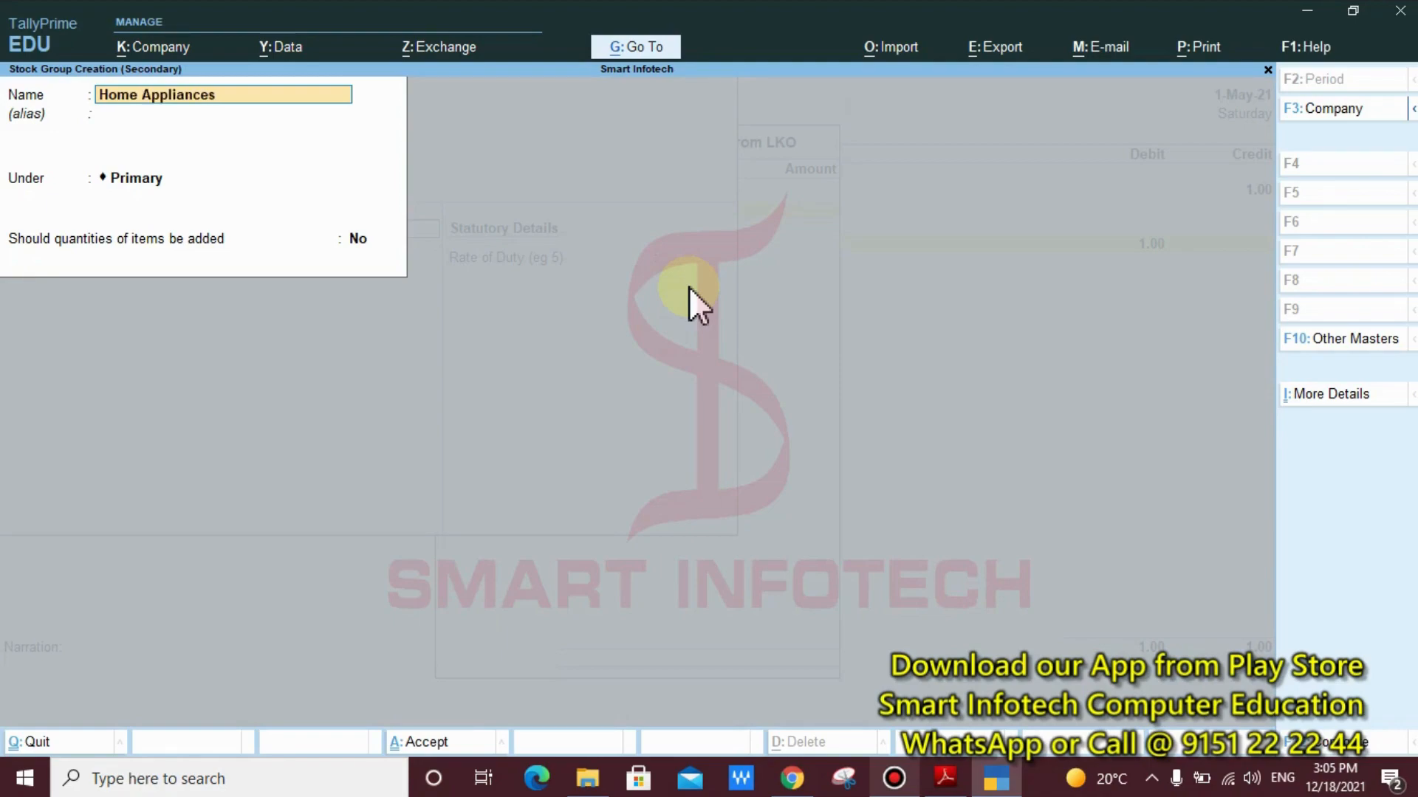
pyautogui.press('Return')
pyautogui.press('Return')
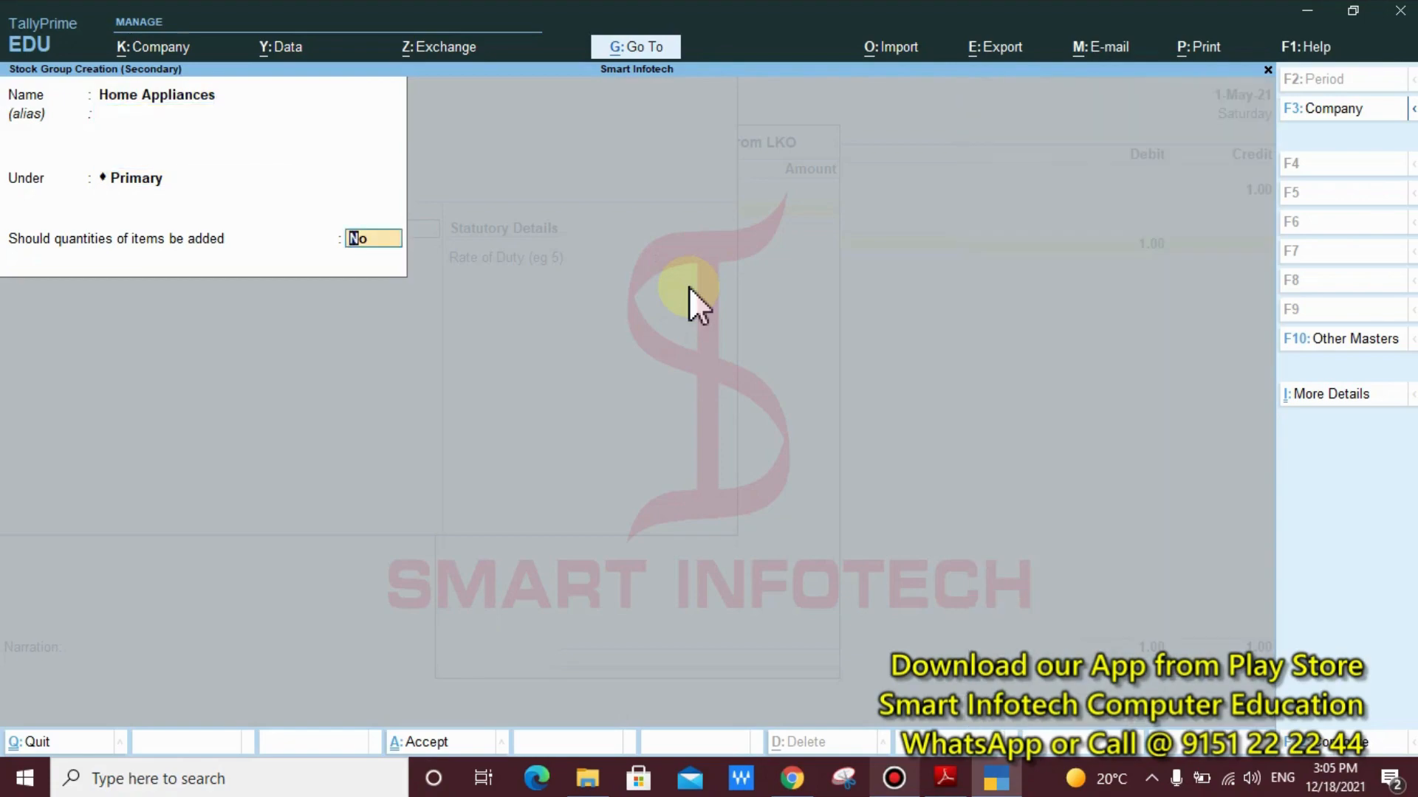
pyautogui.press('Return')
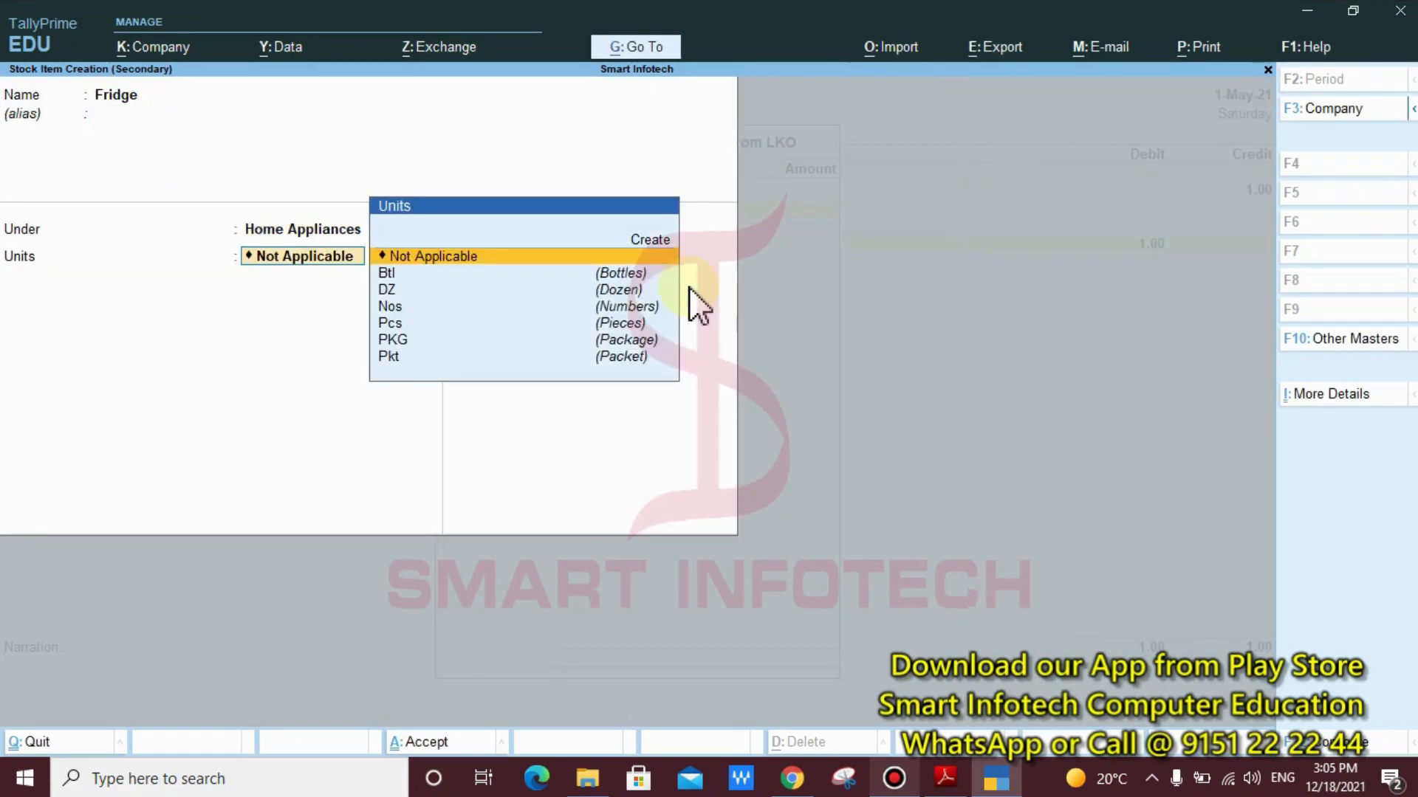
# Set the Fridge item's units to Pcs, keep batches at No and the rate of duty blank, and save the item
pyautogui.press('Right')
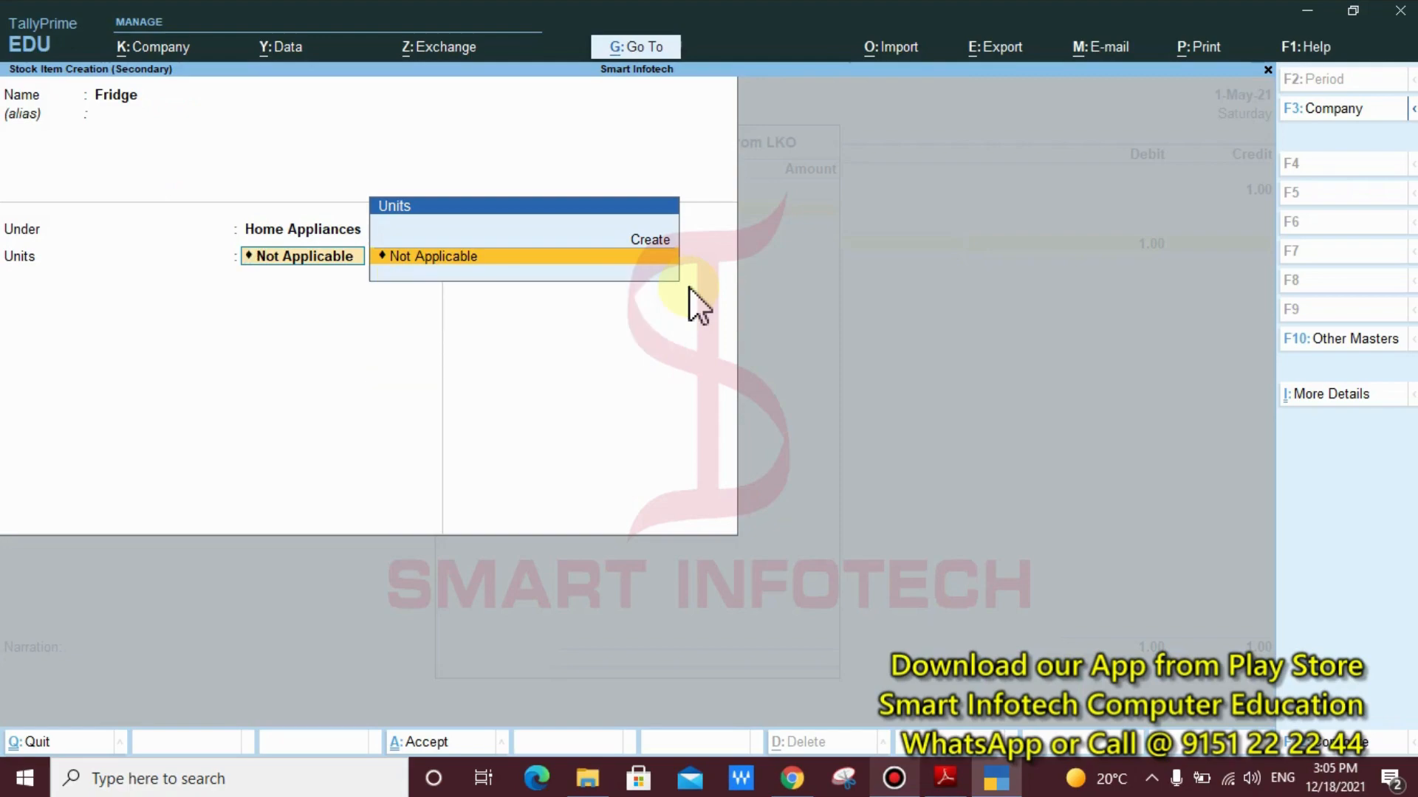
pyautogui.press('BackSpace')
pyautogui.press('Return')
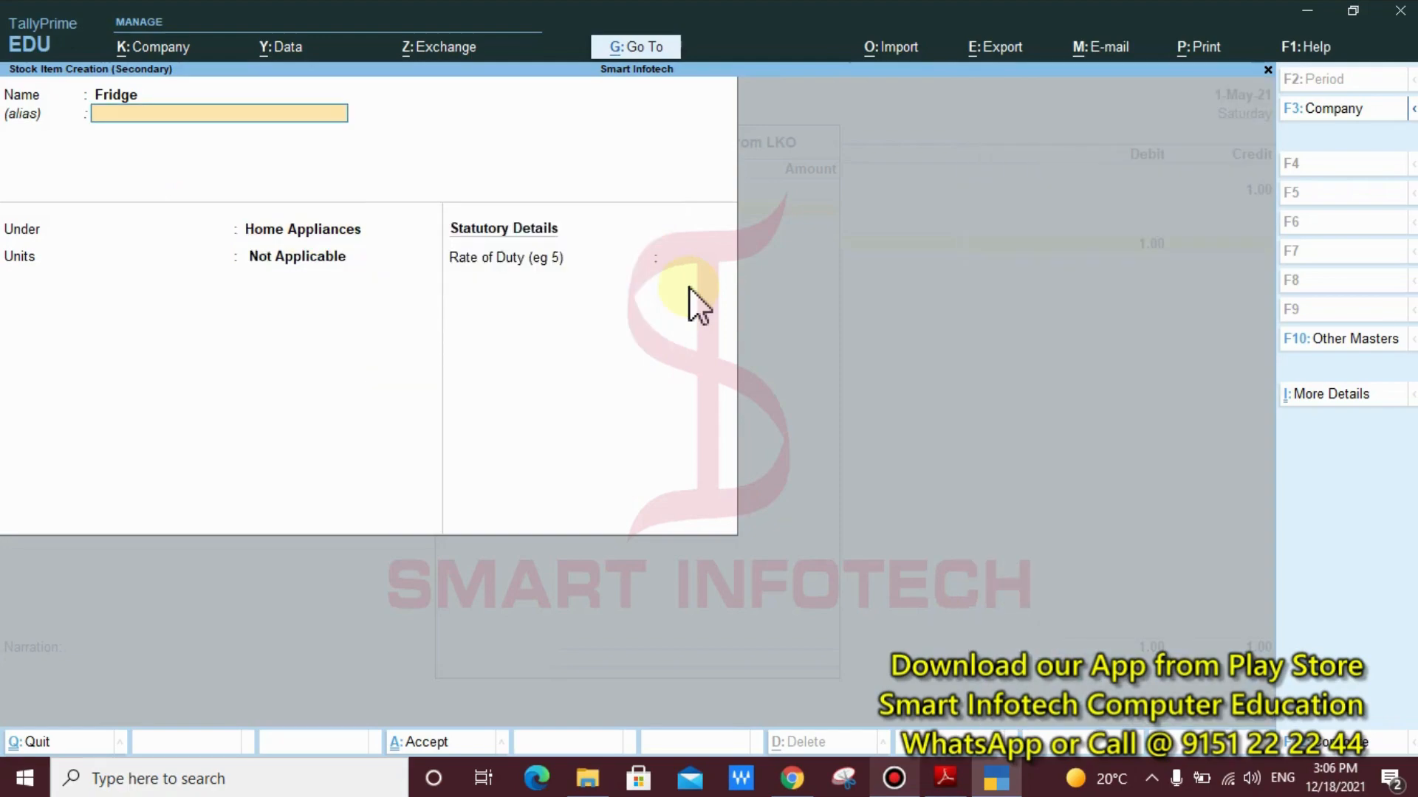
pyautogui.press('BackSpace')
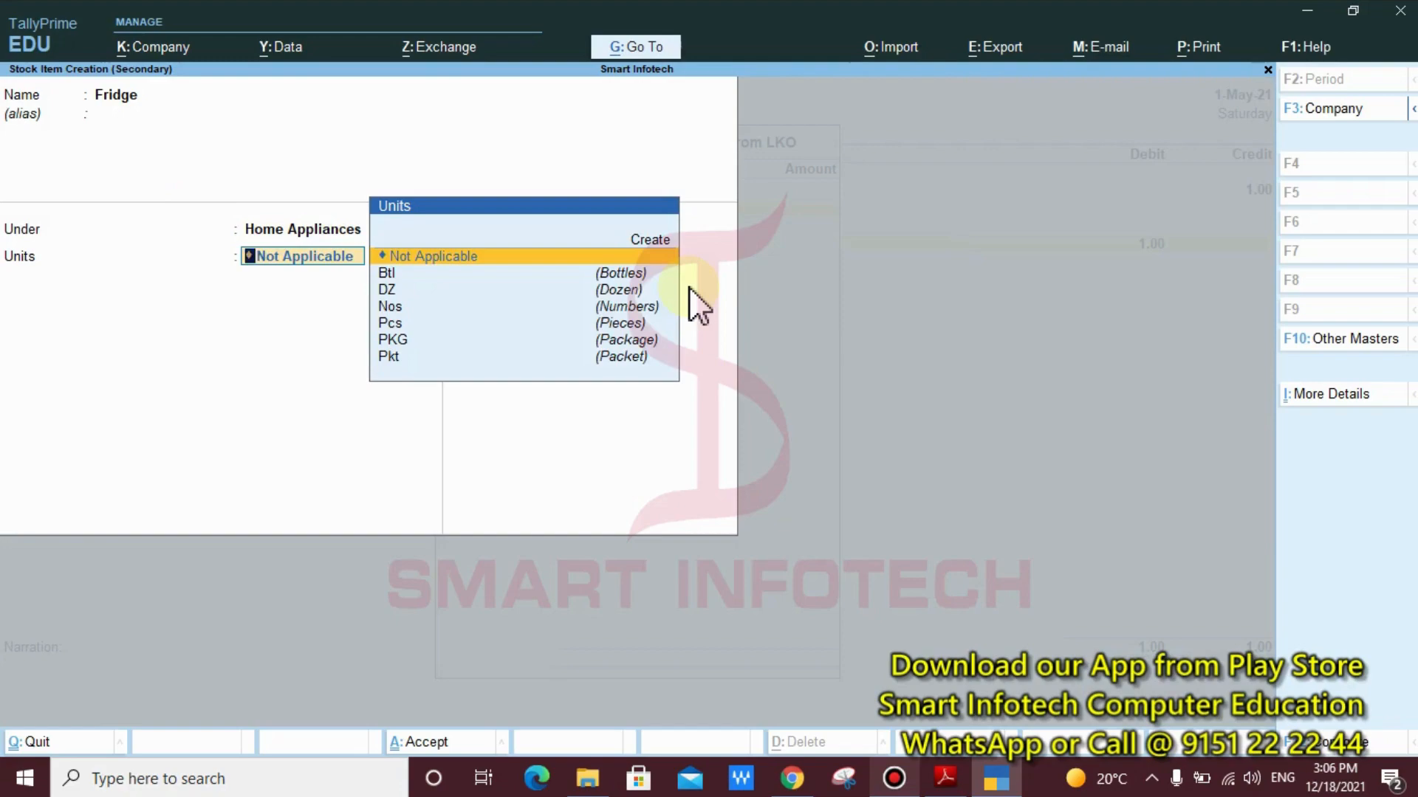
pyautogui.press('Down')
pyautogui.press('Down')
pyautogui.press('Down')
pyautogui.press('Down')
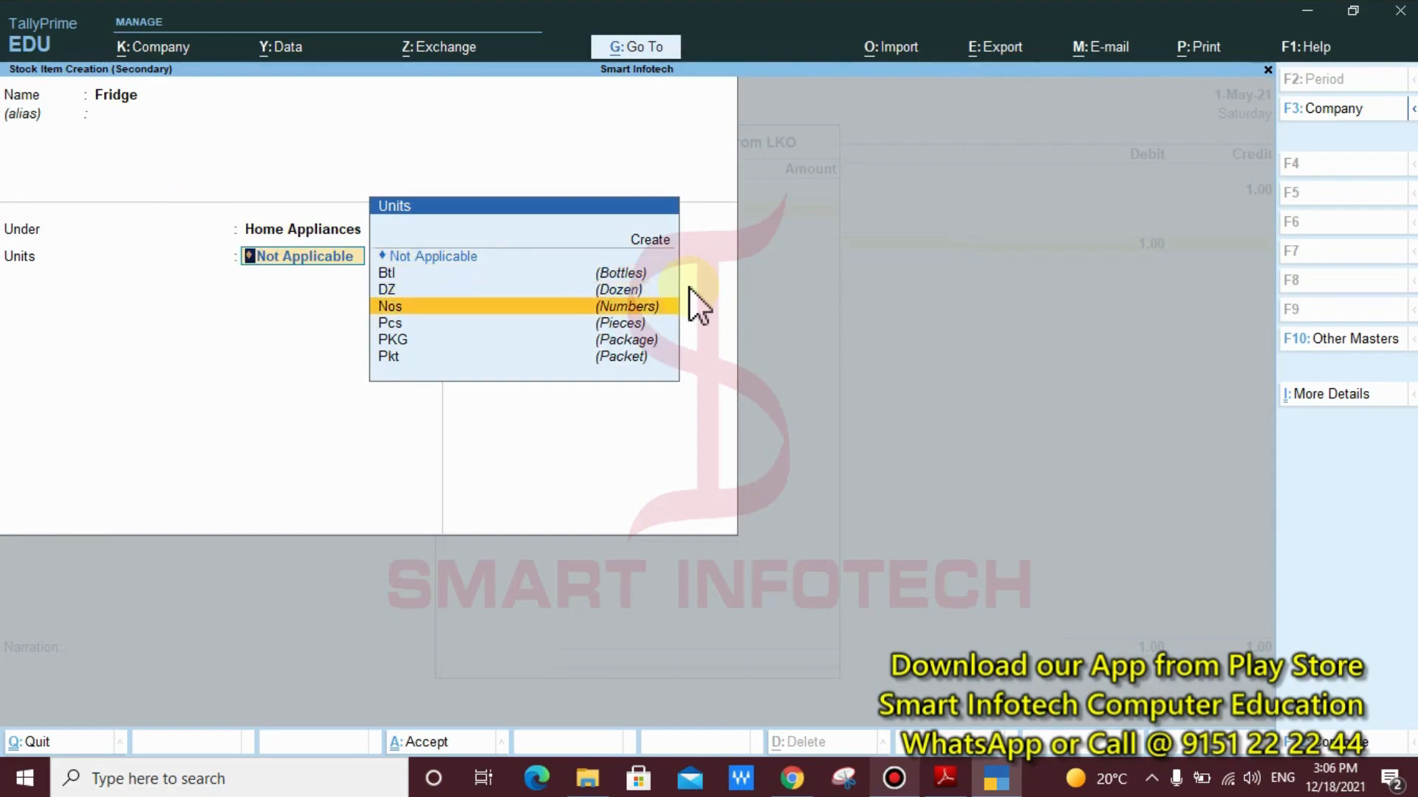
pyautogui.press('Return')
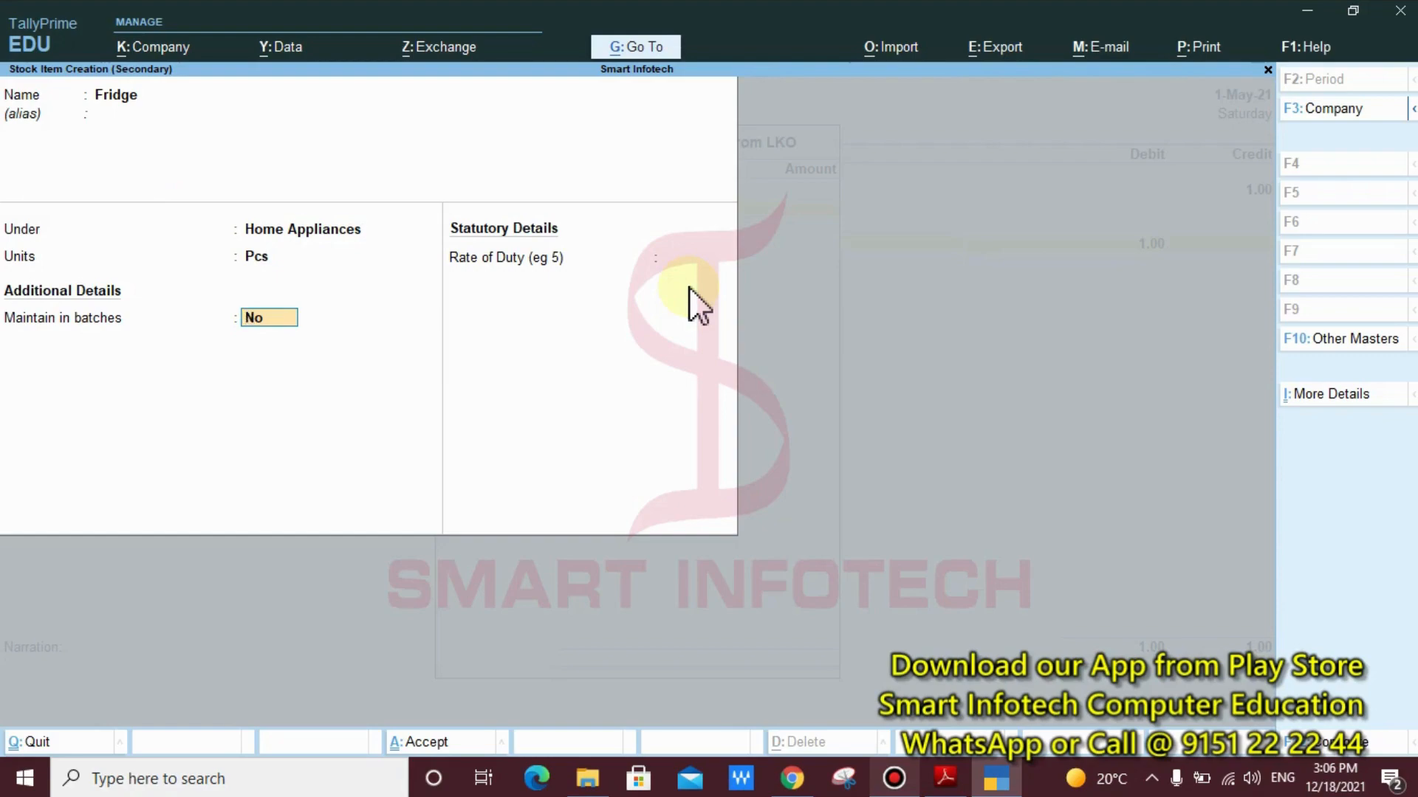
pyautogui.press('Return')
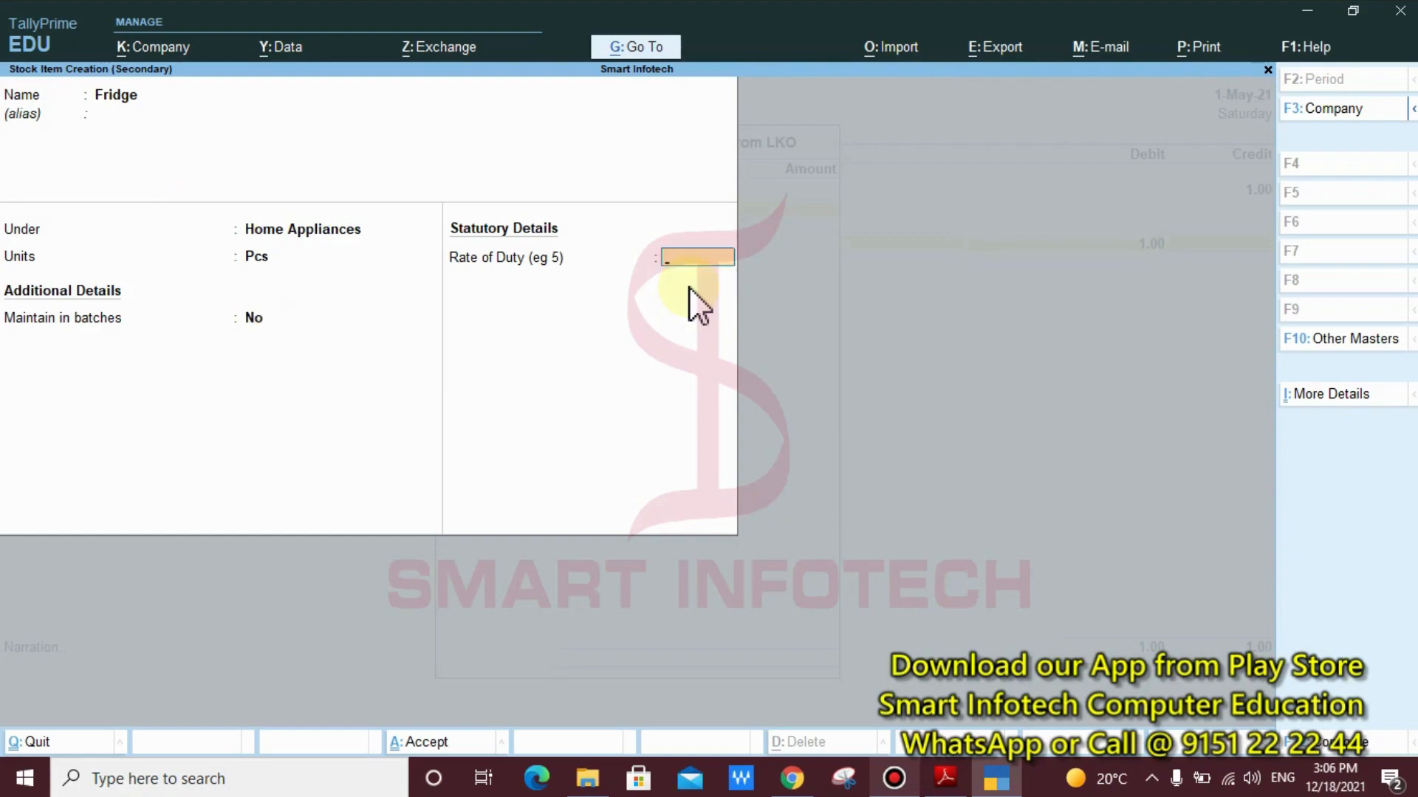
pyautogui.press('Return')
pyautogui.press('Return')
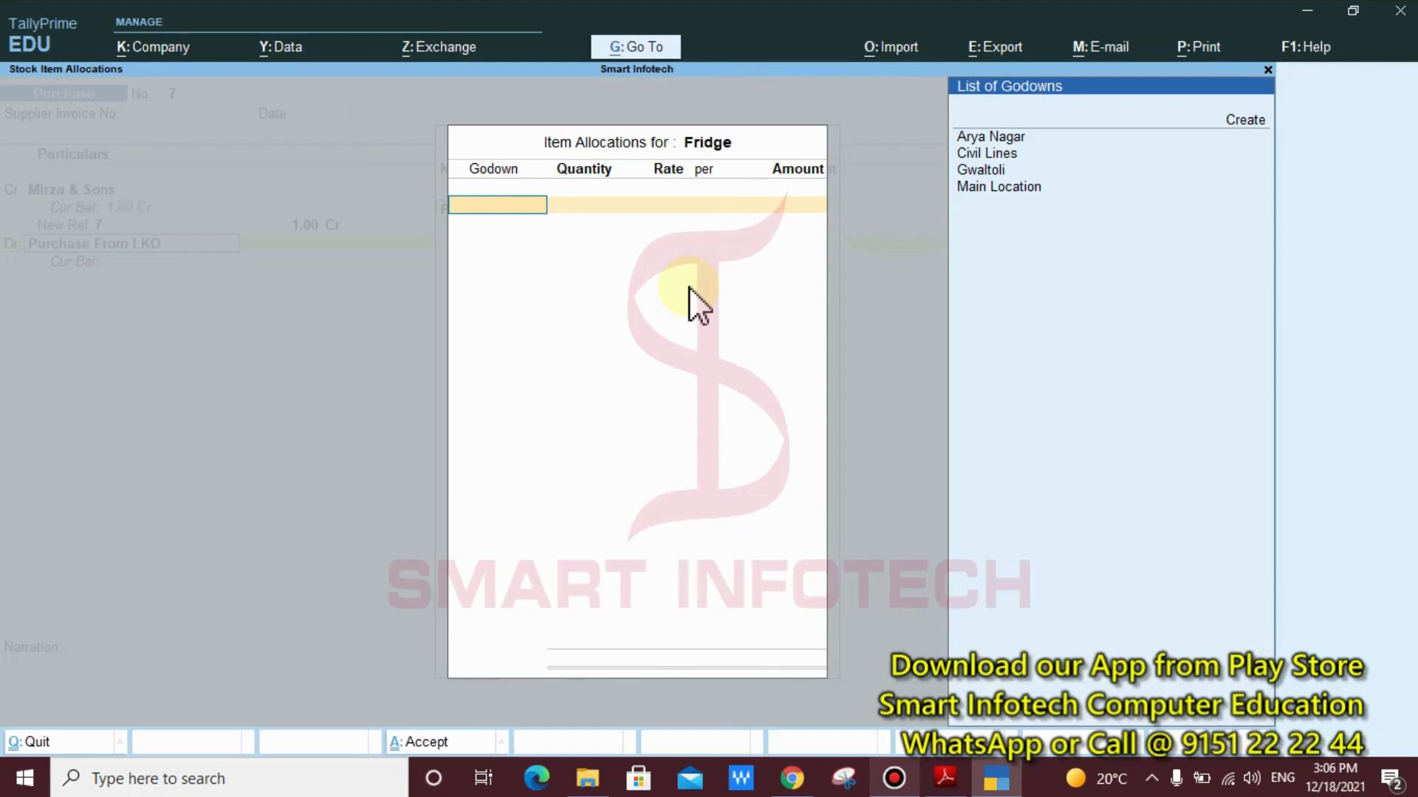
# Allocate the Fridge item to the Arya Nagar godown
pyautogui.press('Down')
pyautogui.press('Down')
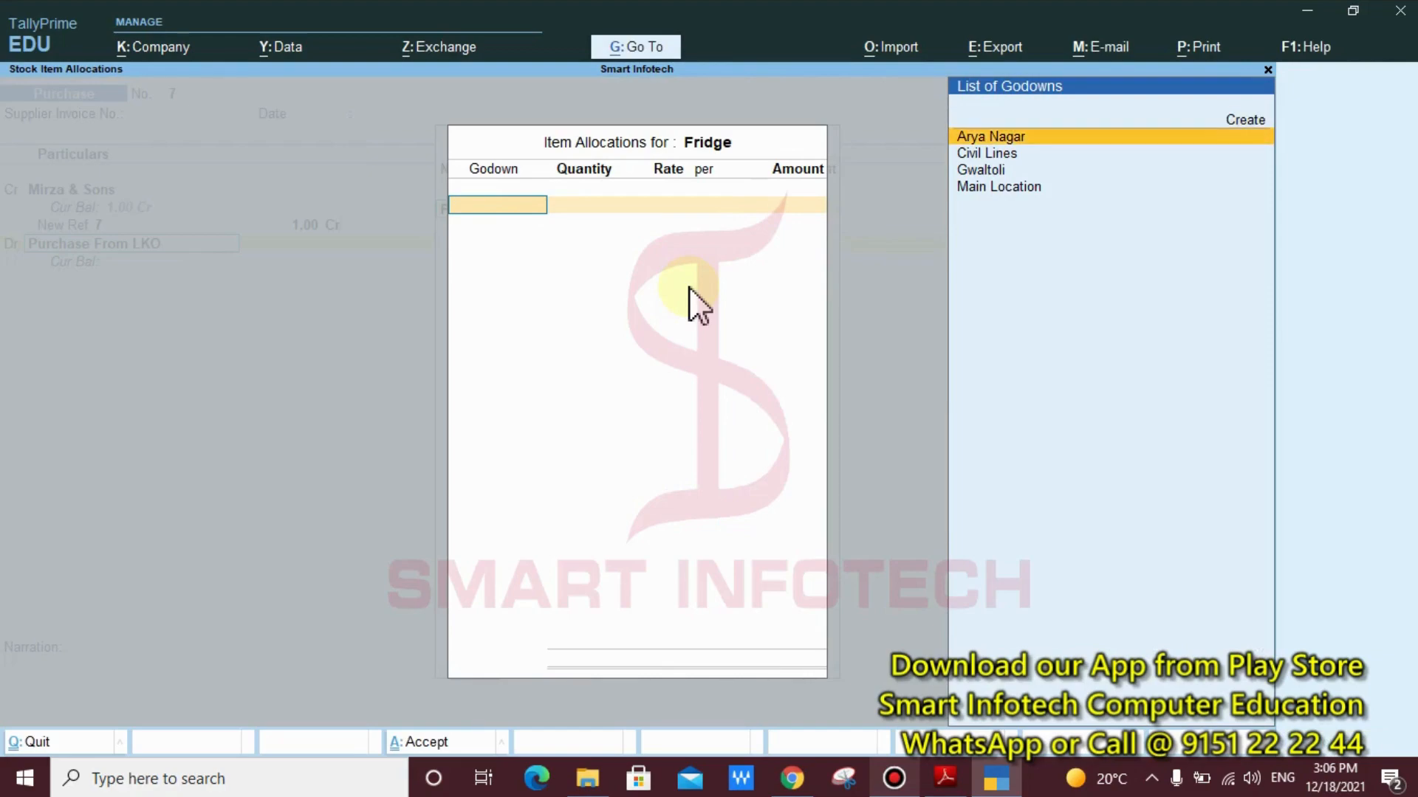
pyautogui.press('Return')
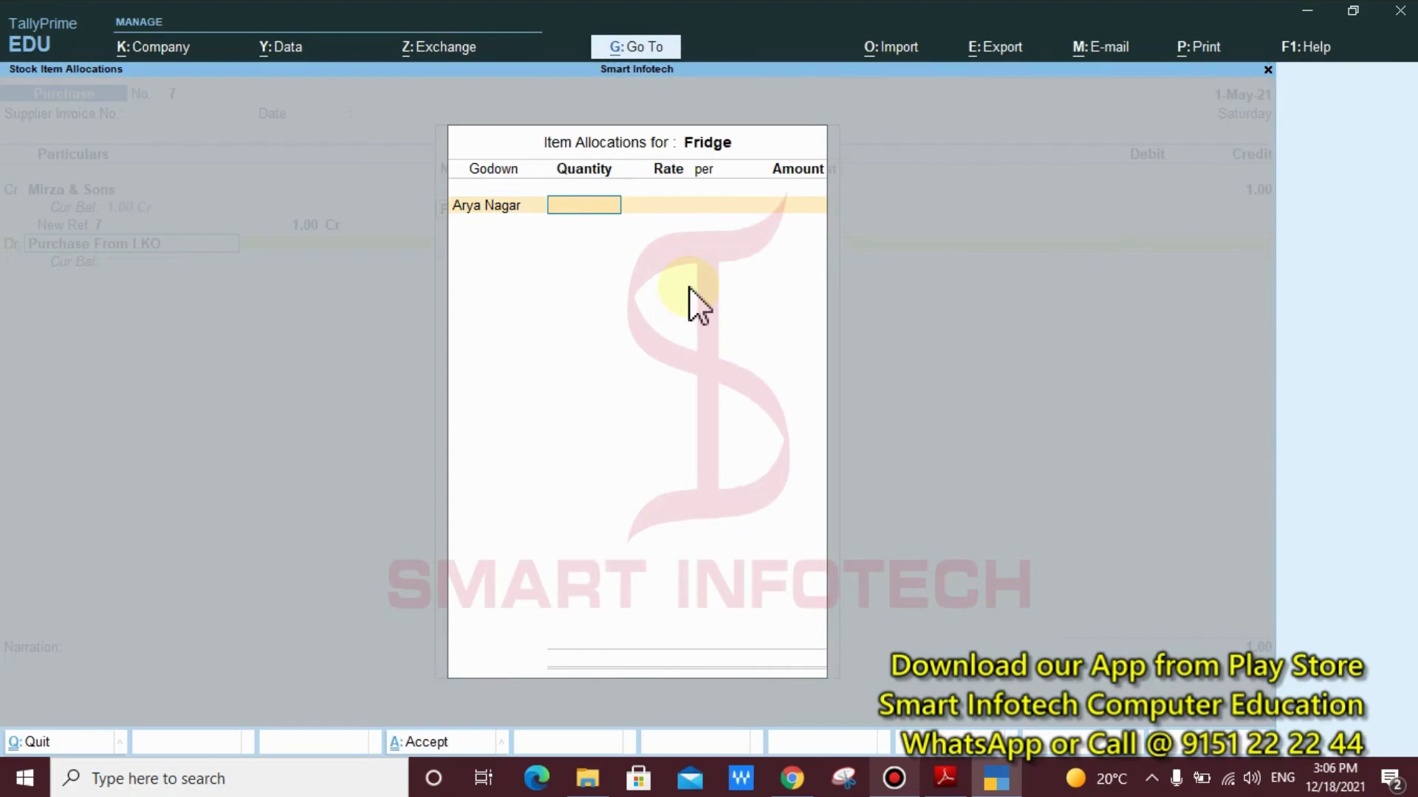
# Check the fridge order in the Tally Notes PDF in Adobe Reader, and enter 10 Pcs at 15,000 per Pcs in TallyPrime
pyautogui.click(945, 779)
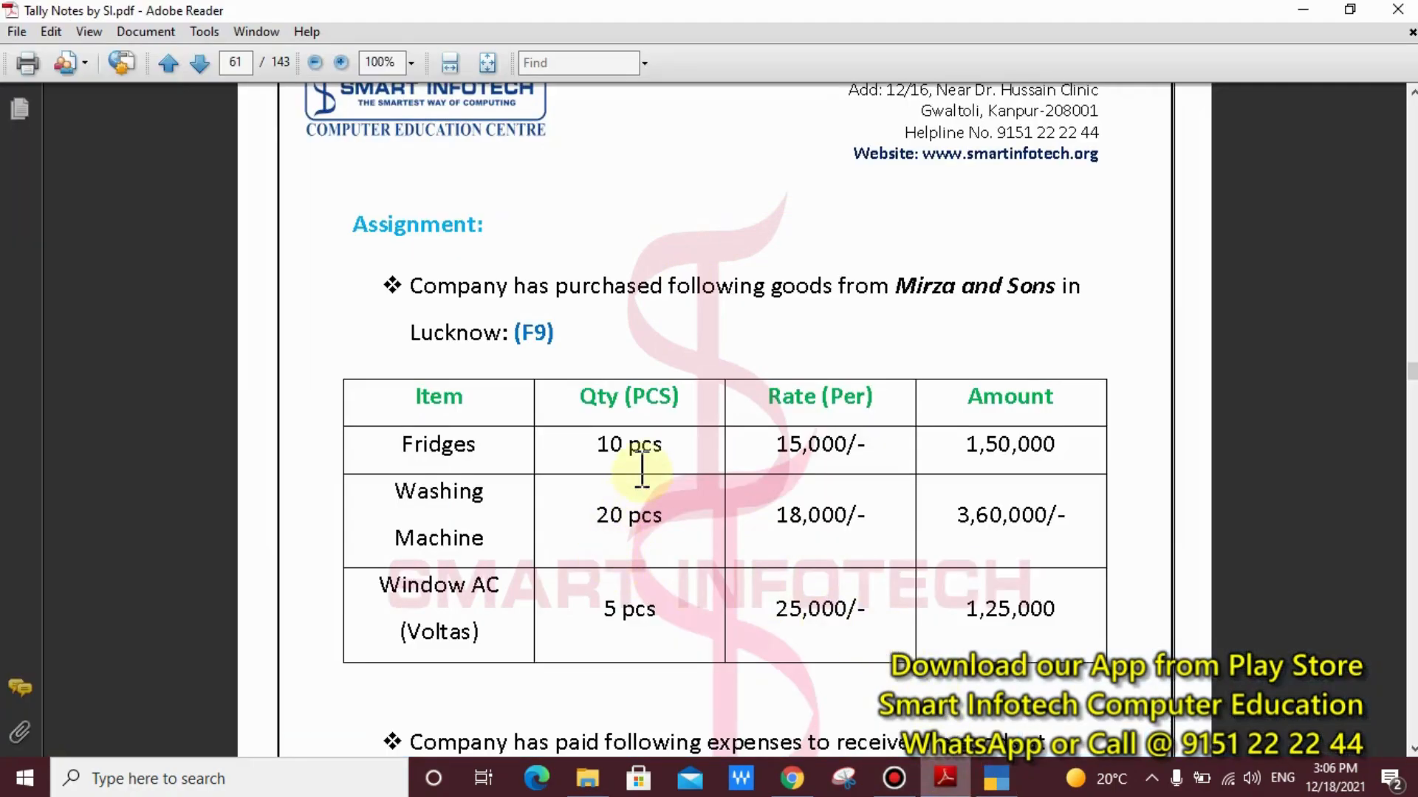
pyautogui.click(997, 779)
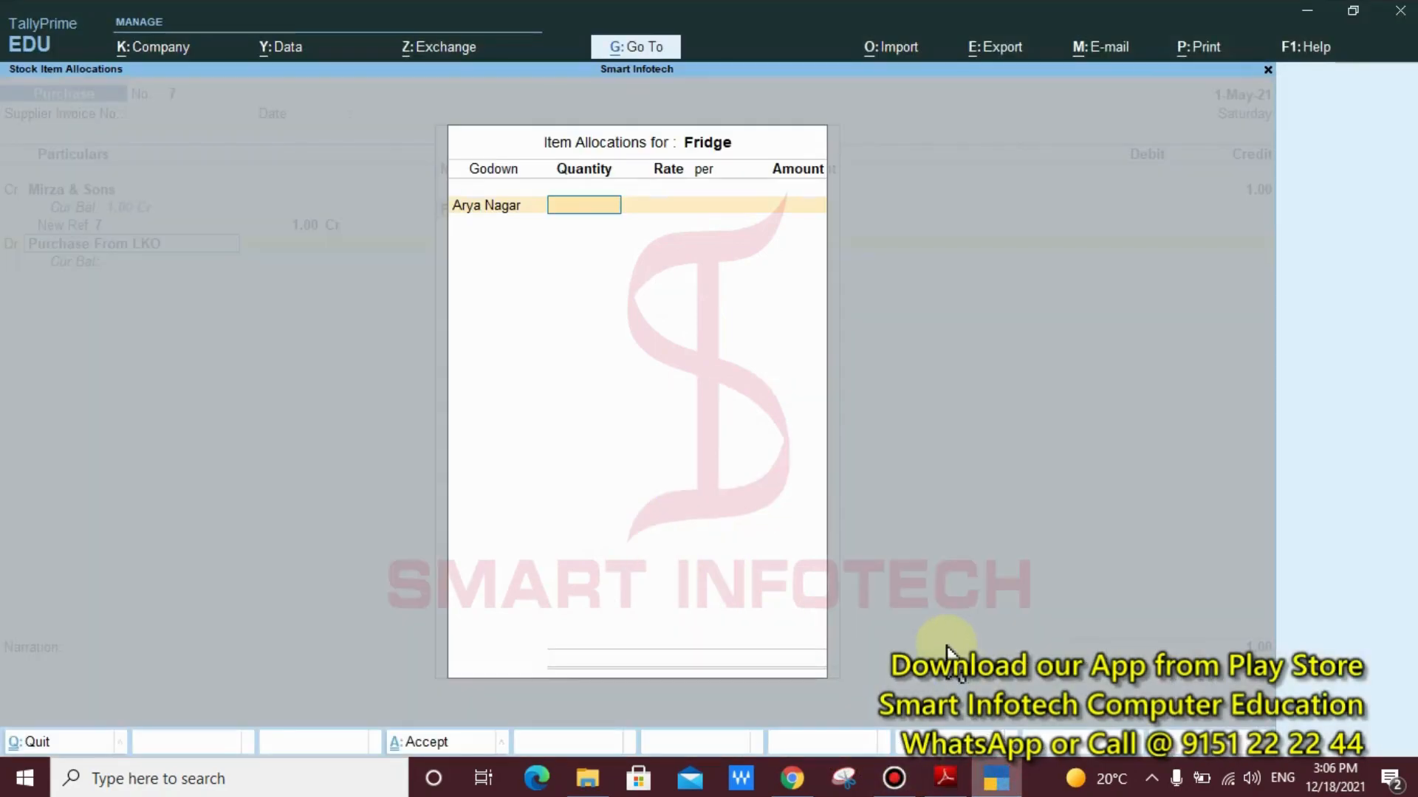
pyautogui.write('10')
pyautogui.press('Return')
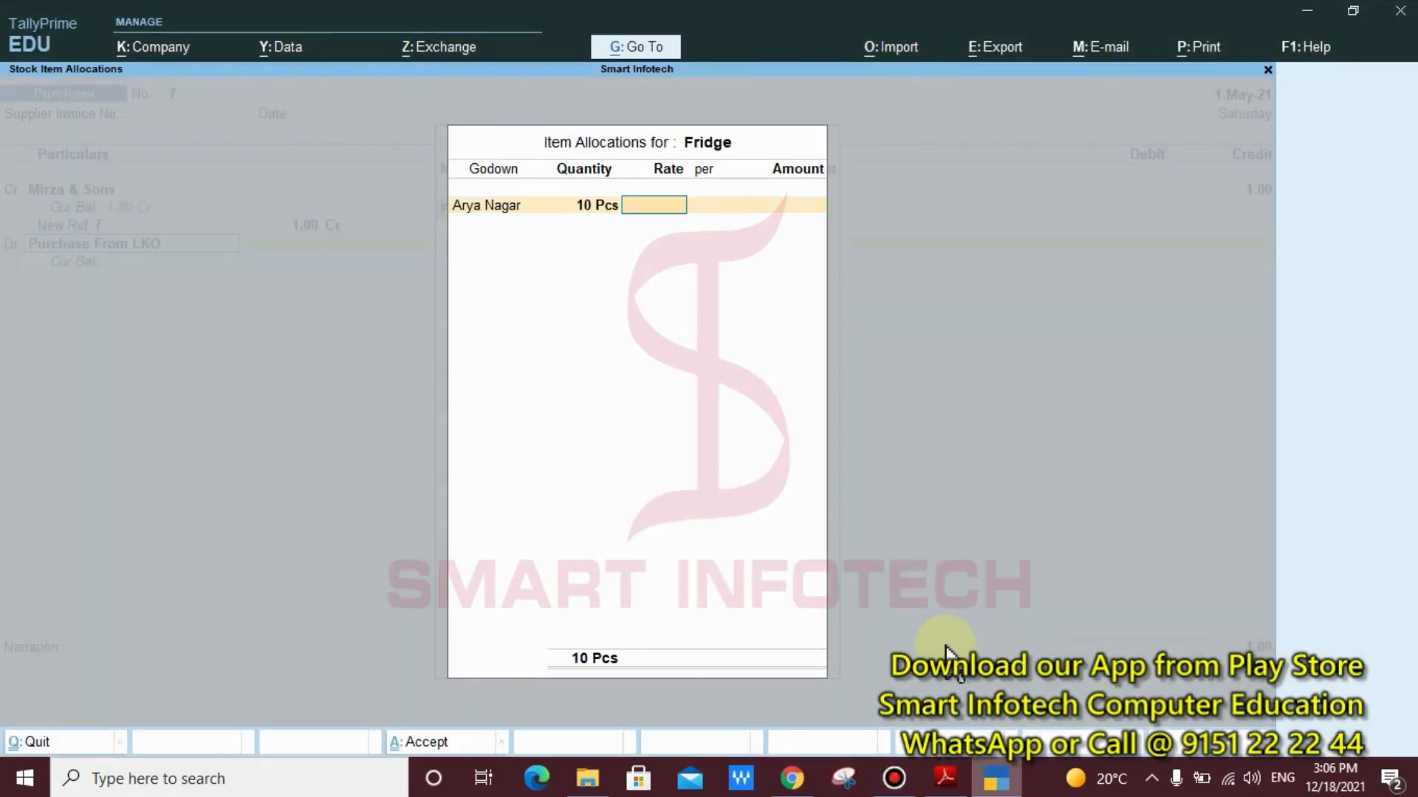
pyautogui.write('15000')
pyautogui.press('Return')
pyautogui.press('Return')
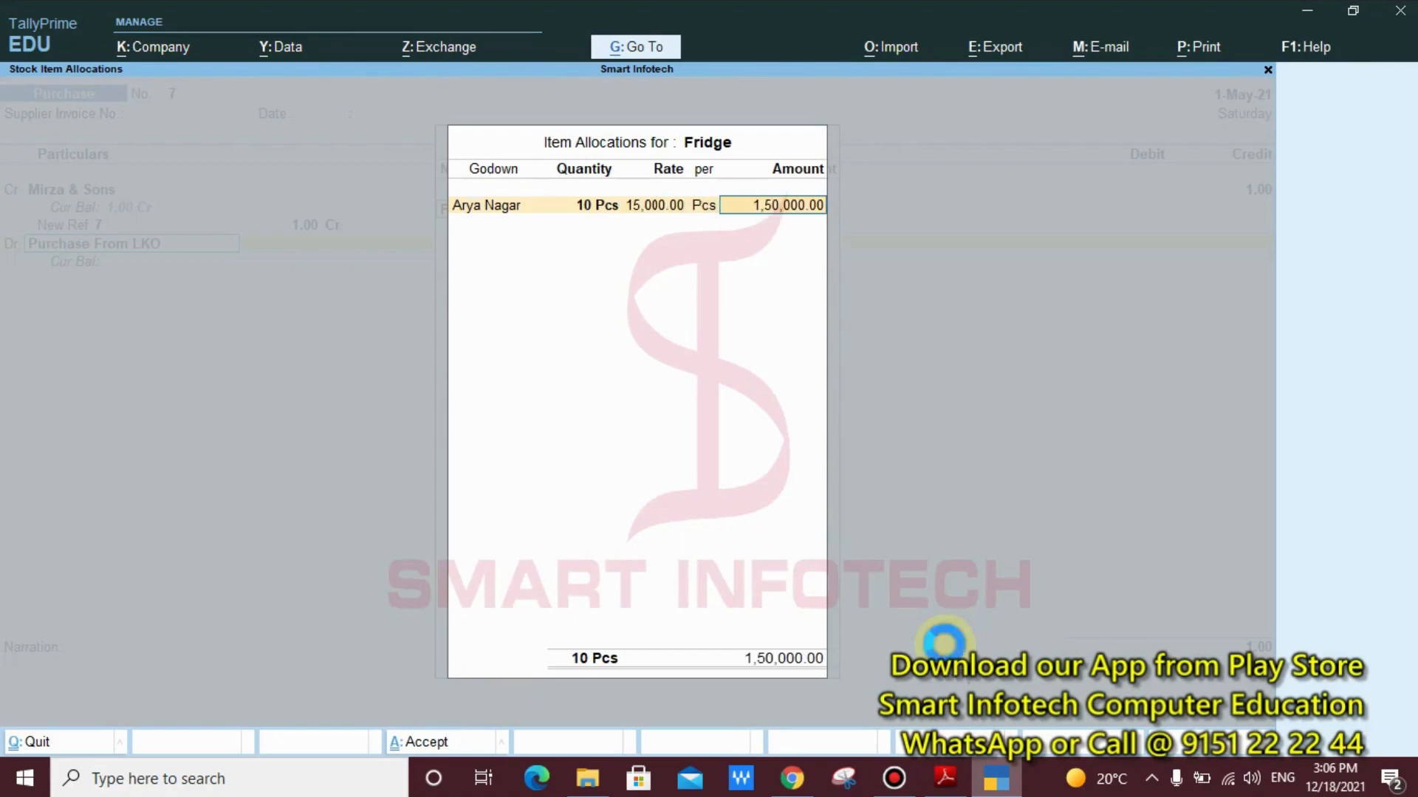
pyautogui.press('Return')
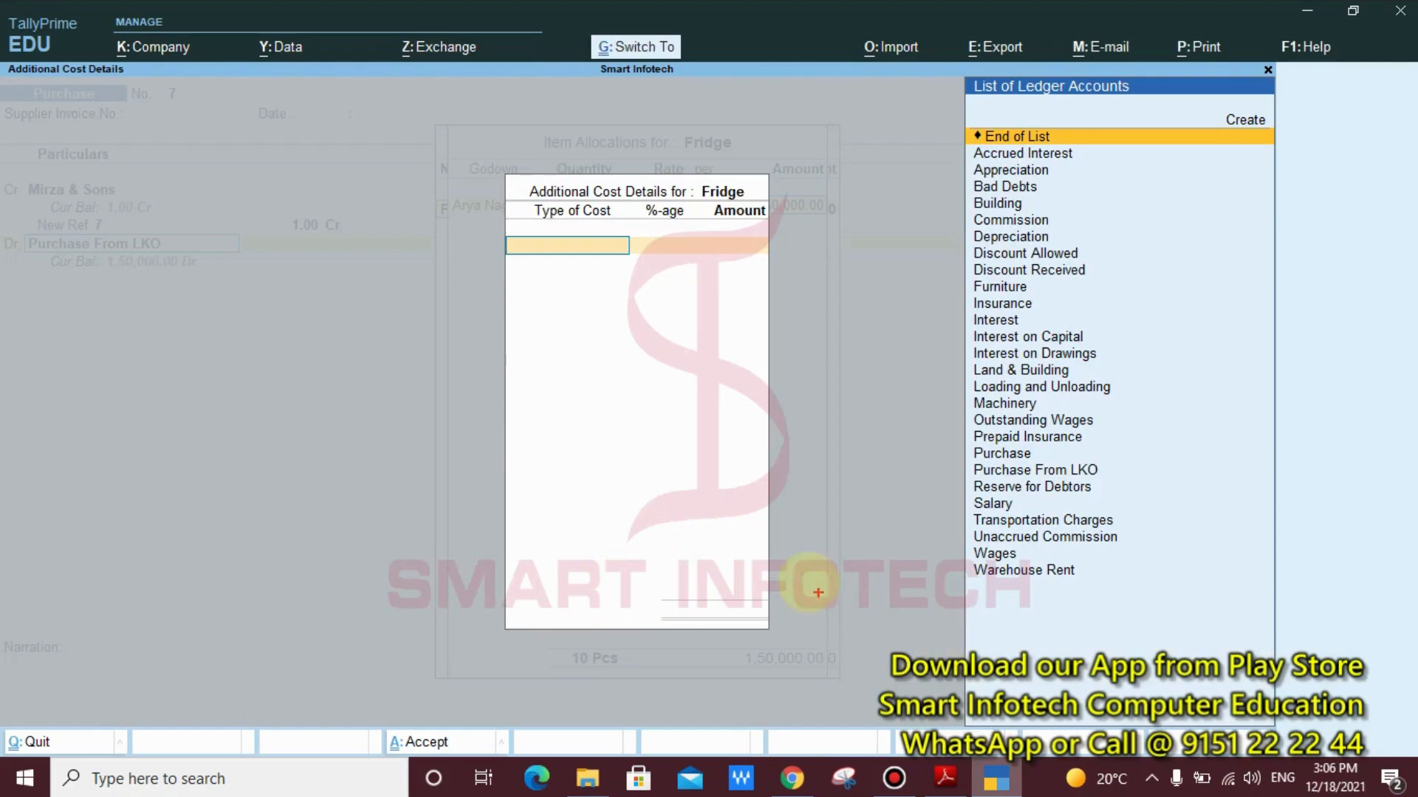
pyautogui.moveTo(453, 158); pyautogui.dragTo(806, 316)
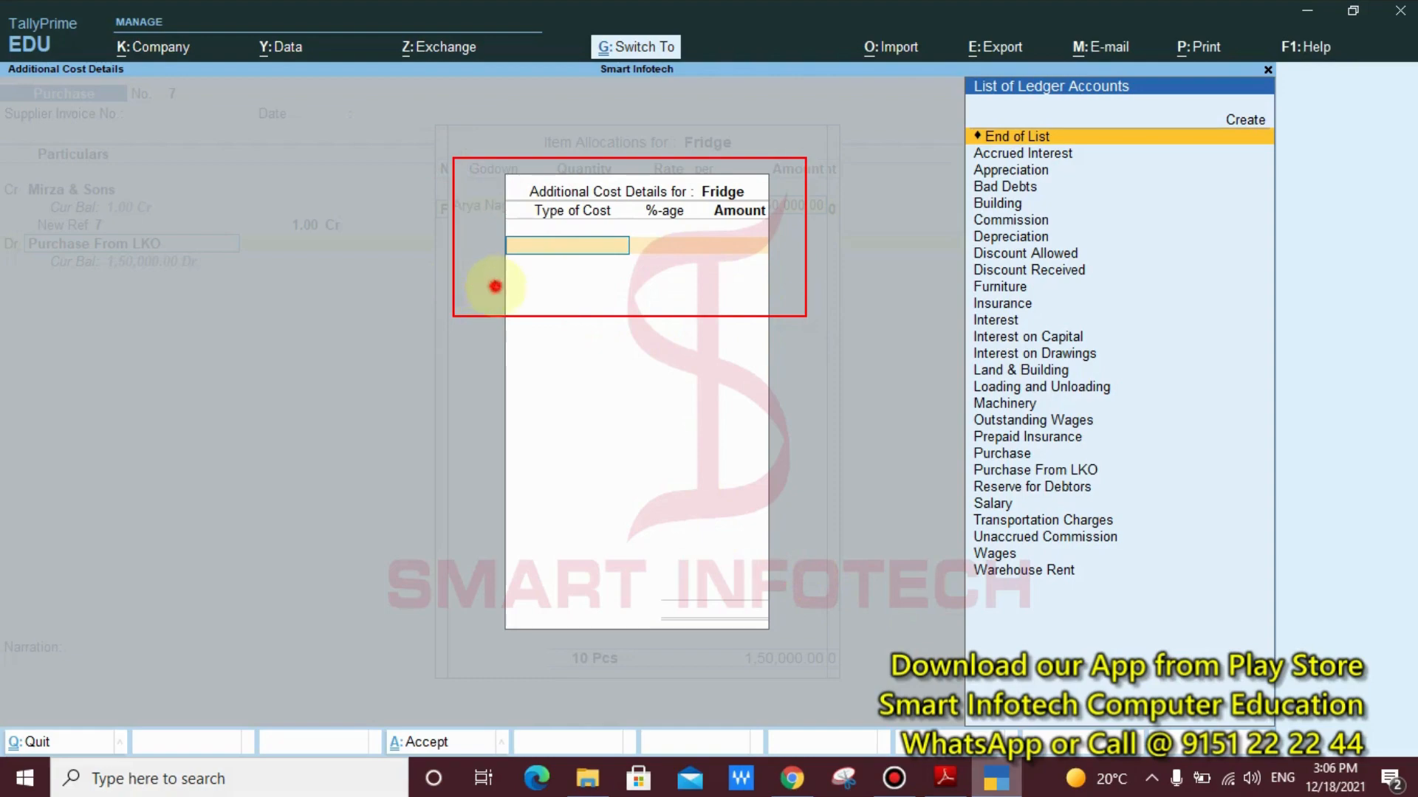
pyautogui.moveTo(496, 288); pyautogui.dragTo(273, 397)
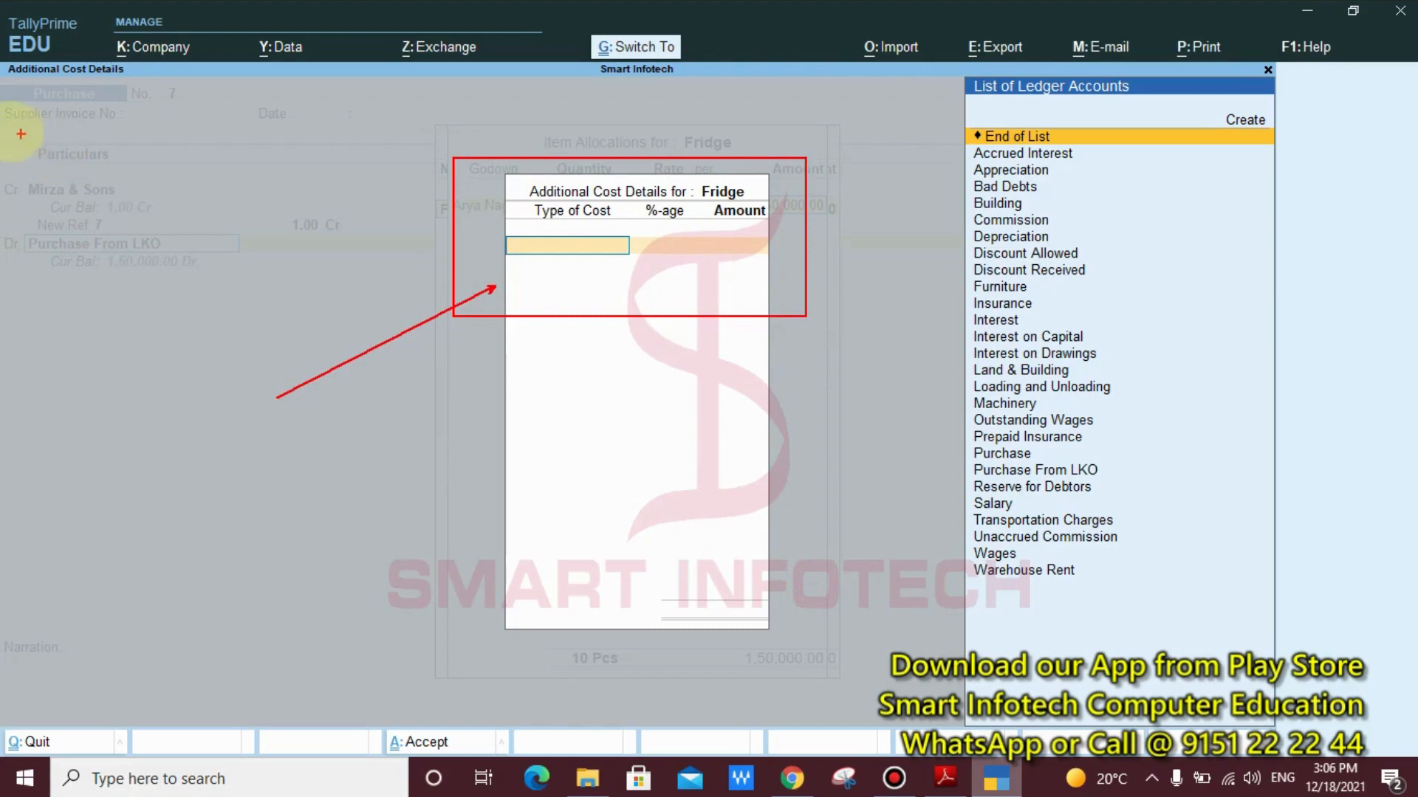
pyautogui.moveTo(2, 121)
pyautogui.mouseDown()
pyautogui.moveTo(184, 268)
pyautogui.moveTo(195, 213)
pyautogui.mouseUp()
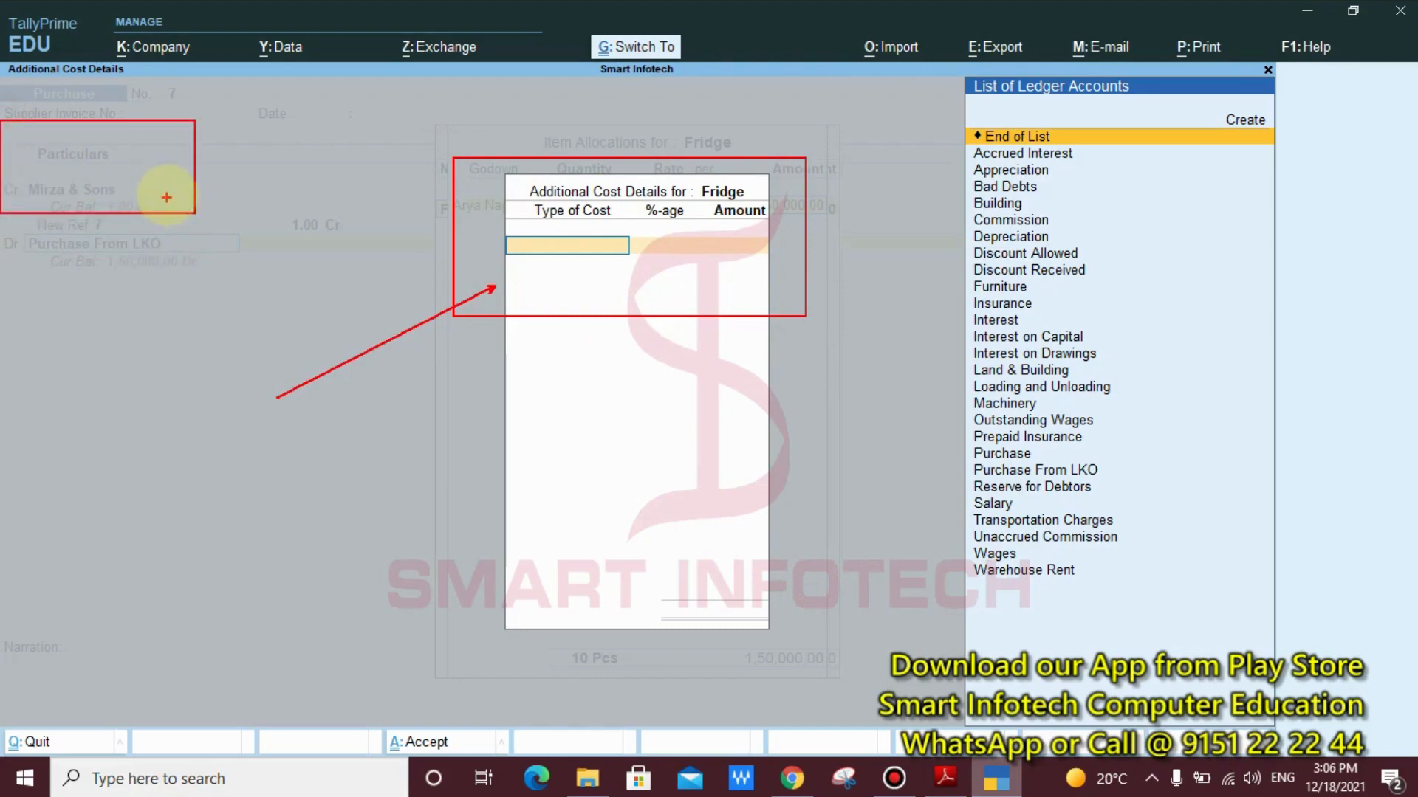
pyautogui.moveTo(4, 130); pyautogui.dragTo(847, 157)
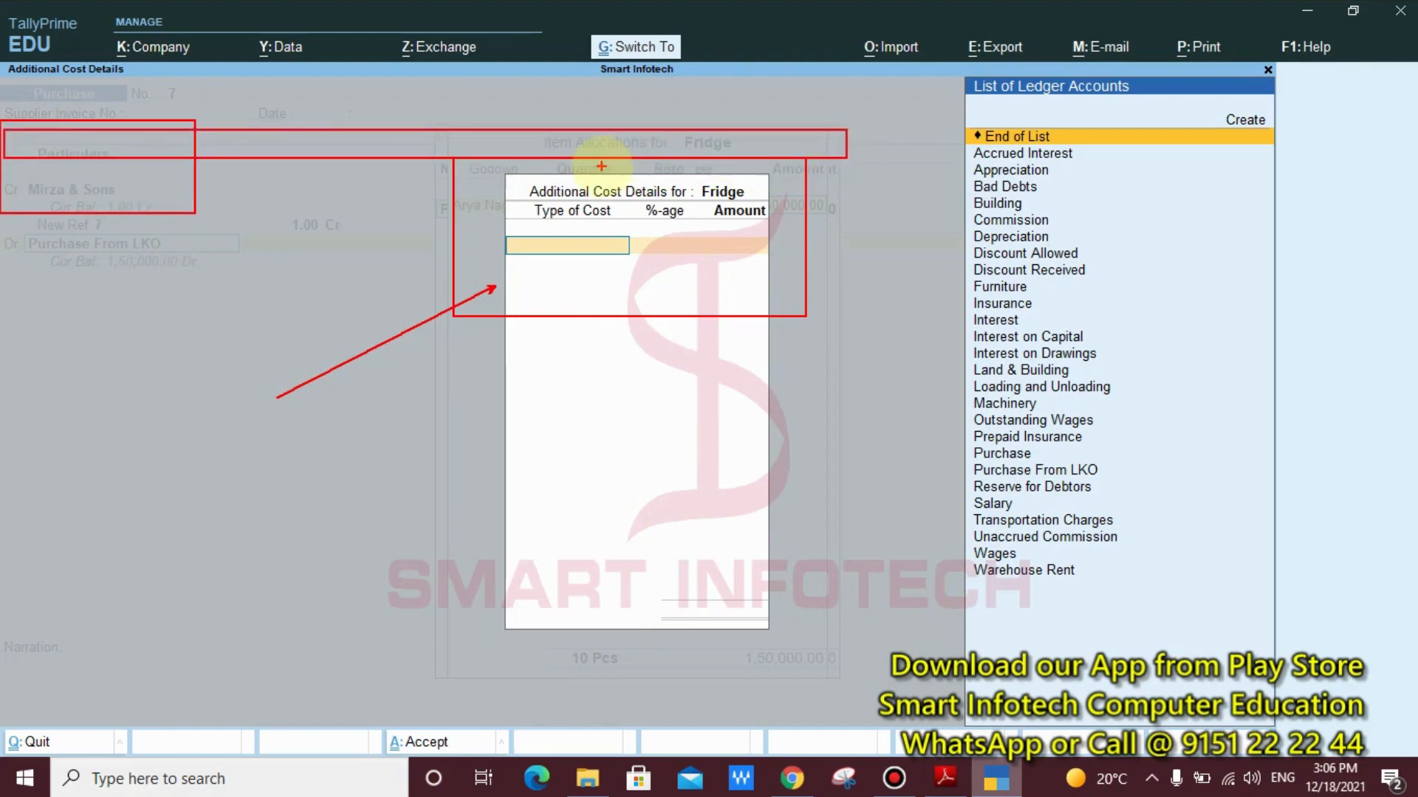
pyautogui.hotkey('ctrl', 'z')
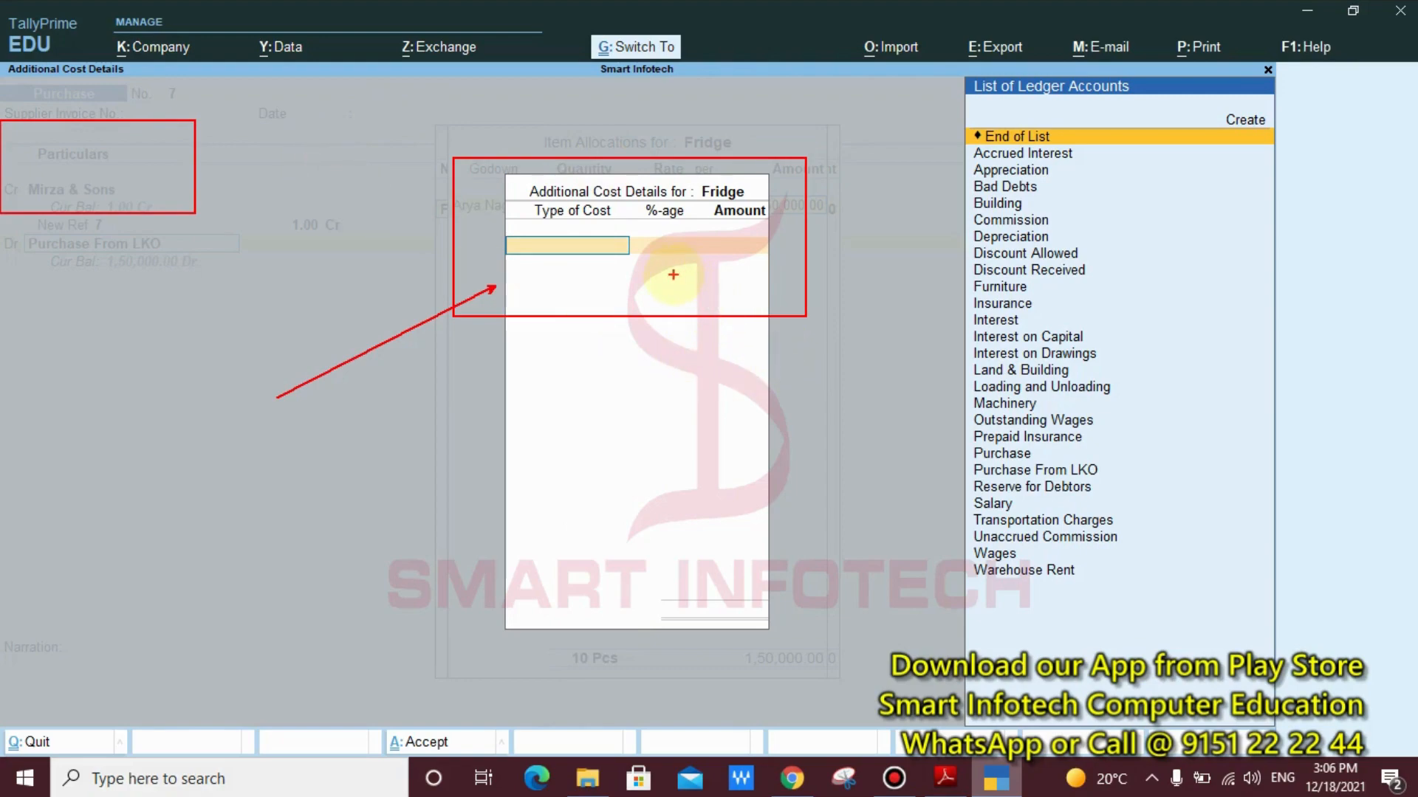
pyautogui.moveTo(665, 267); pyautogui.dragTo(584, 590)
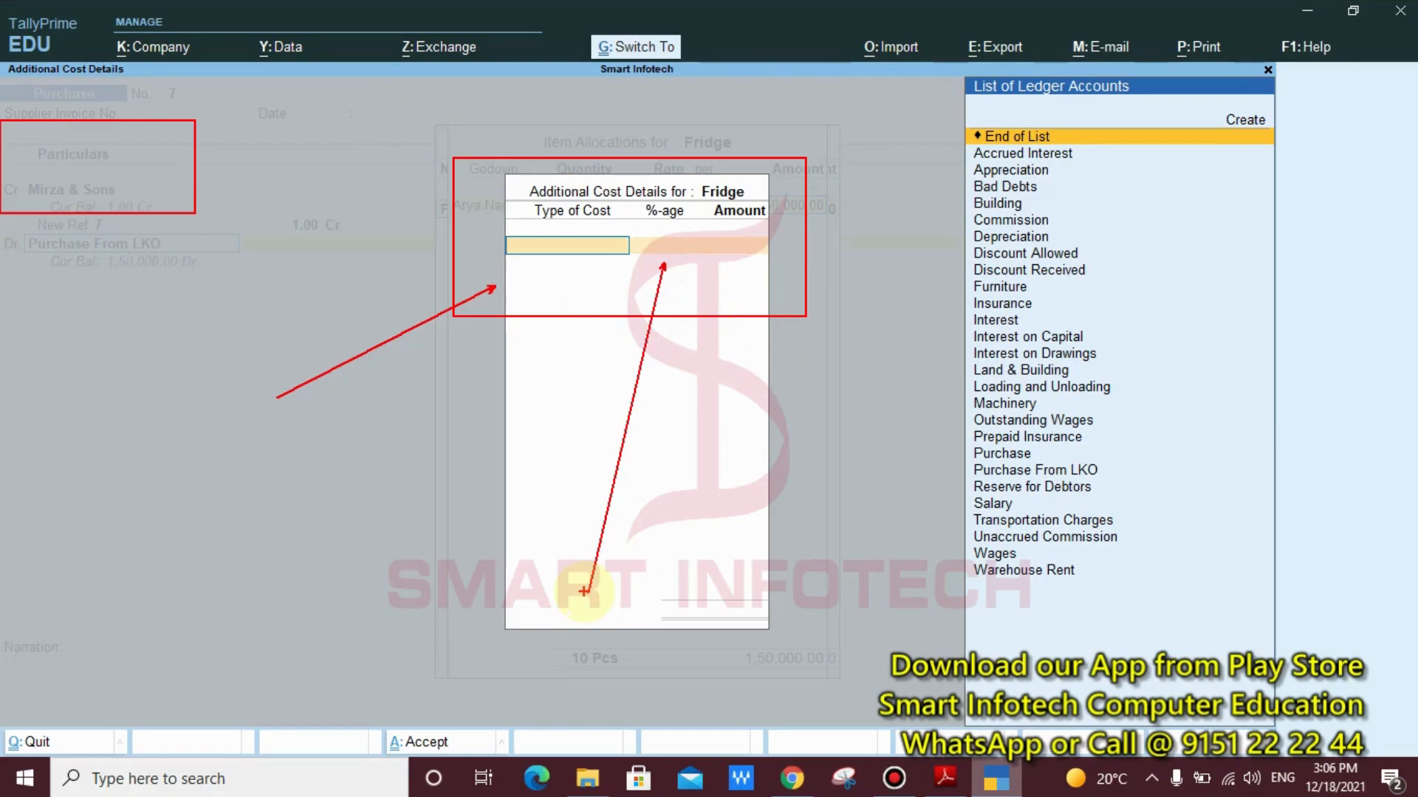
pyautogui.press('Escape')
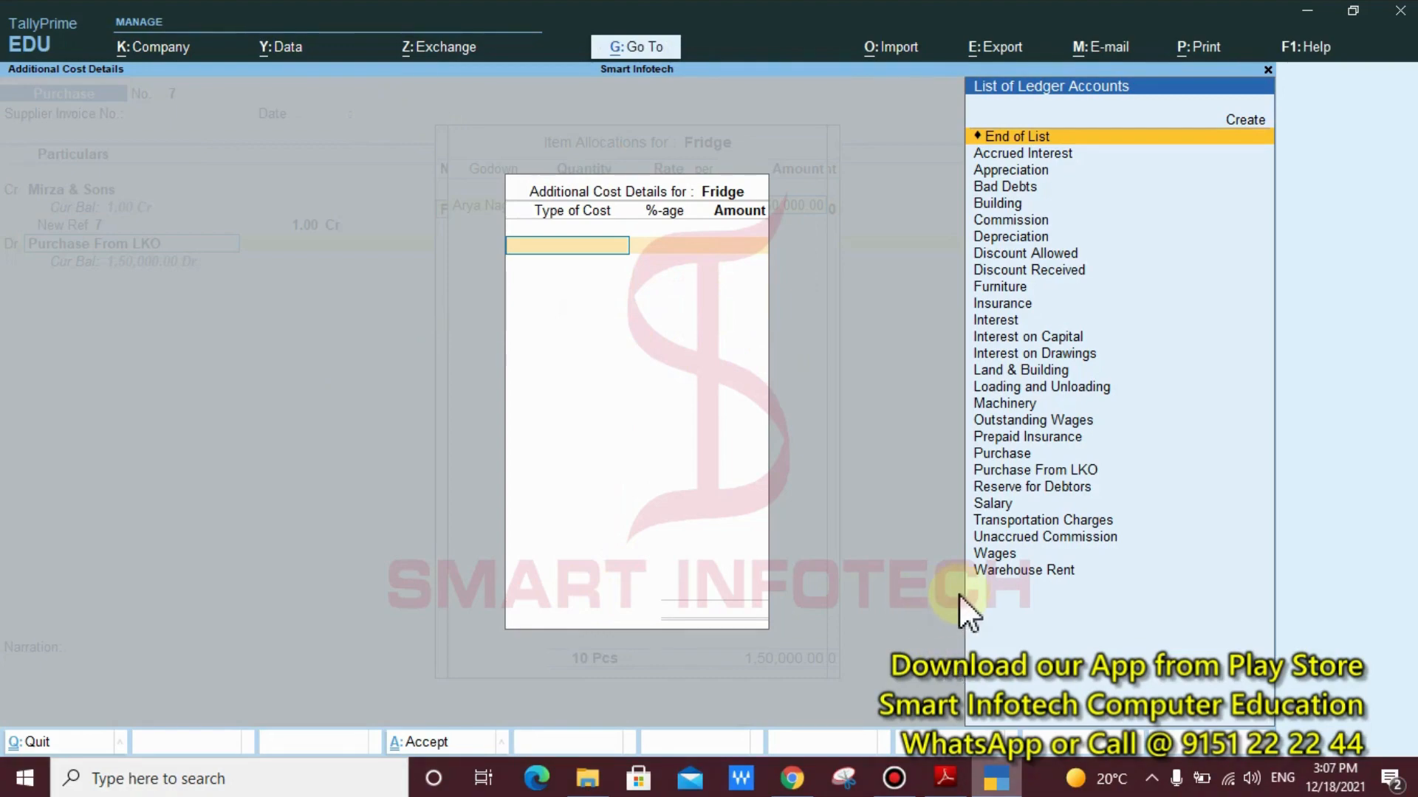
# Choose Transportation Charges as the Fridge's first additional cost and leave its percentage blank
pyautogui.write('Tr')
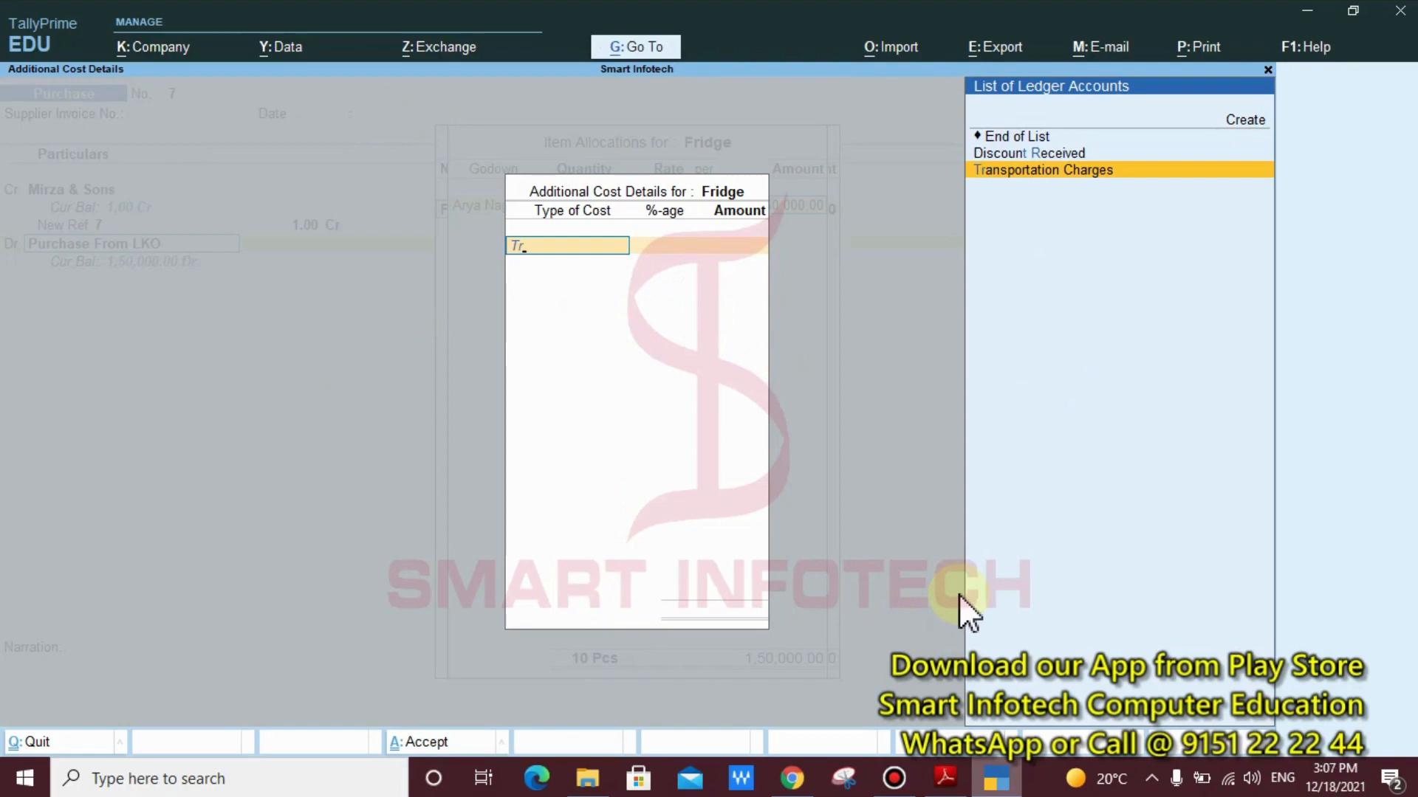
pyautogui.press('Return')
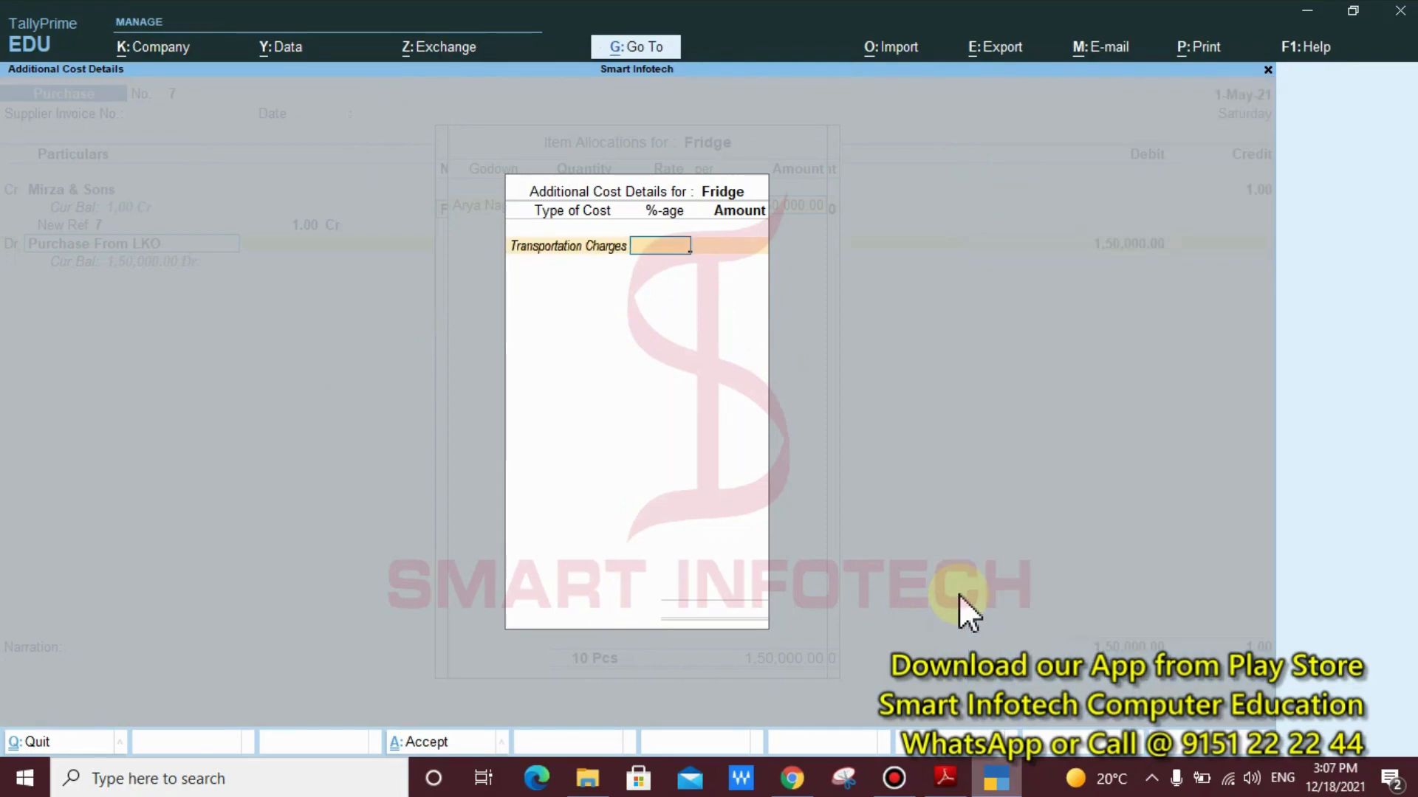
pyautogui.press('Return')
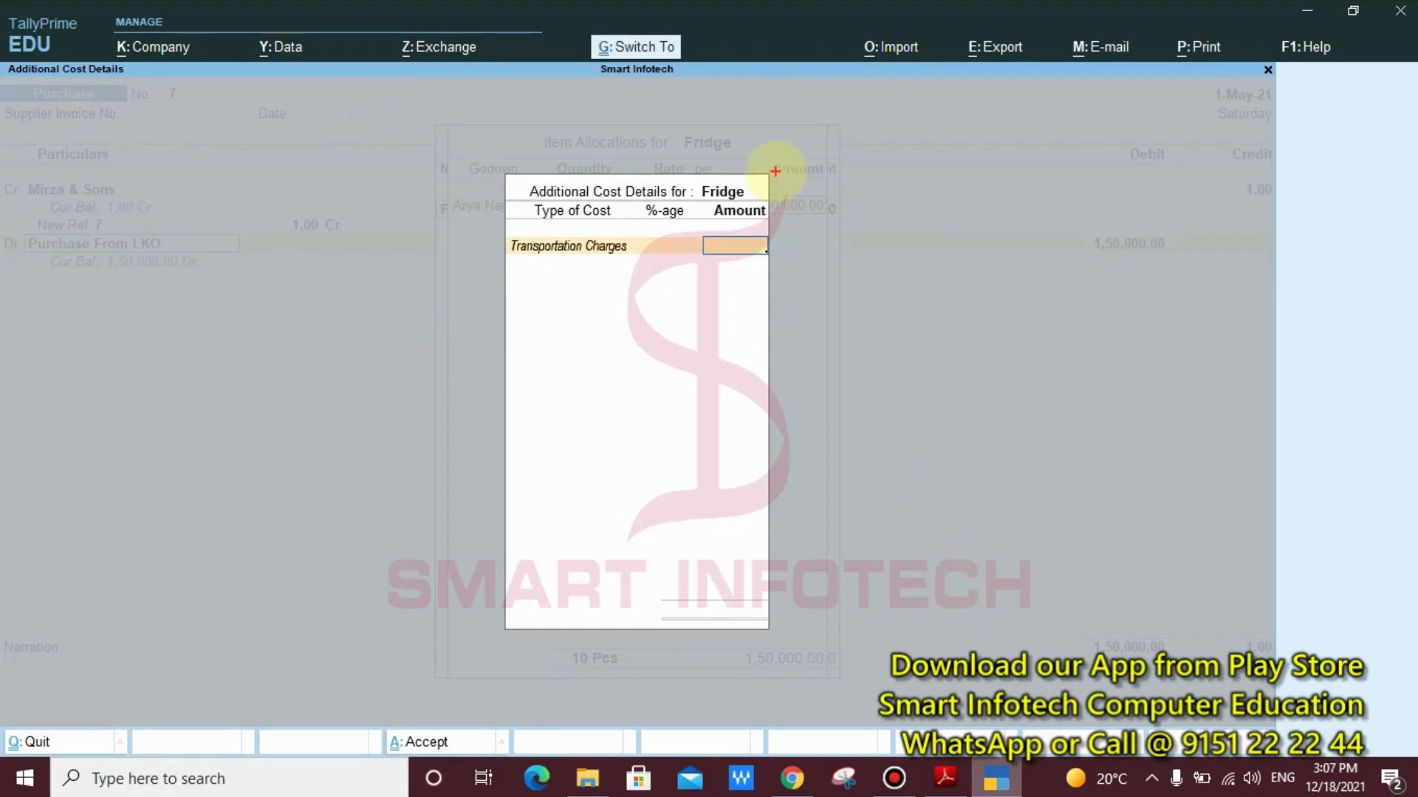
pyautogui.moveTo(773, 171); pyautogui.dragTo(666, 204)
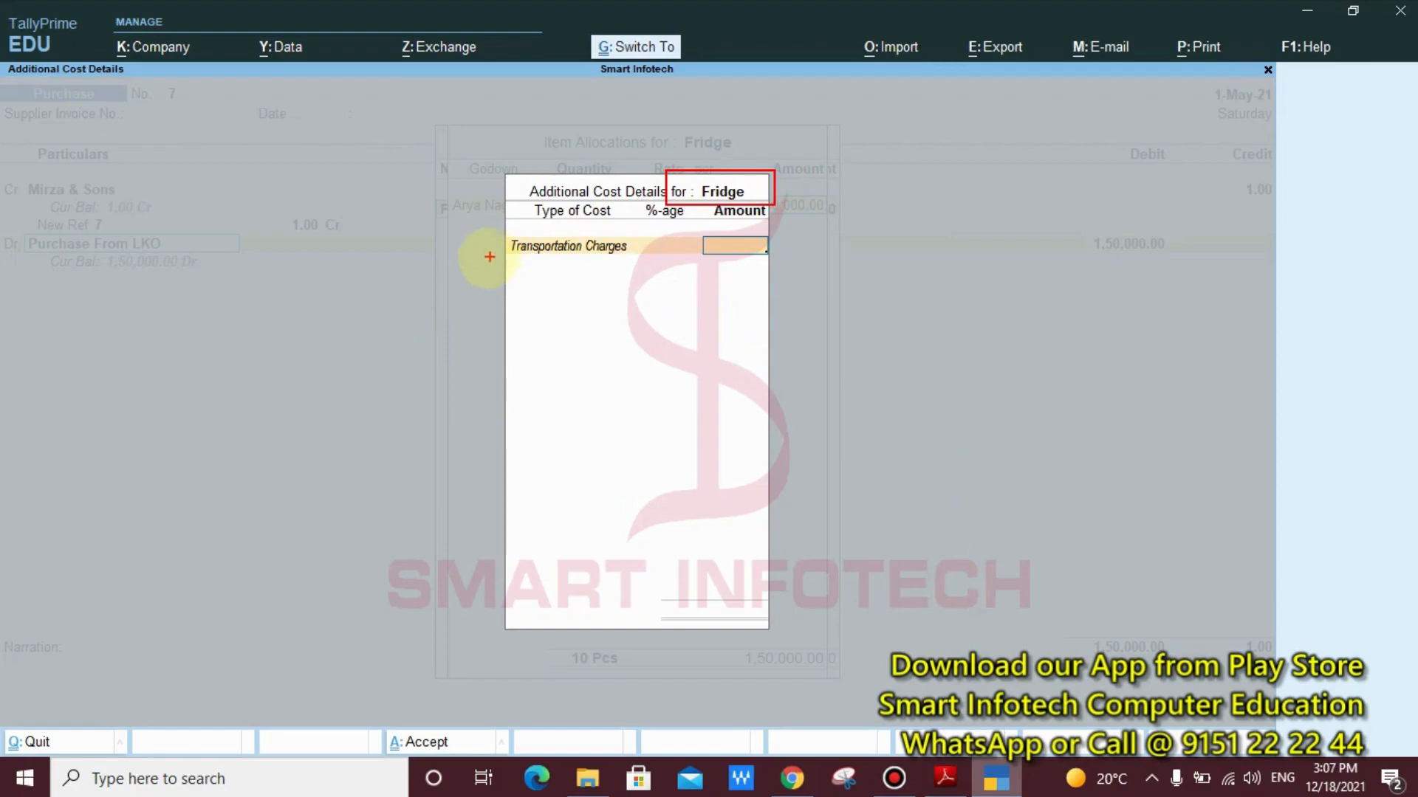
pyautogui.click(229, 331)
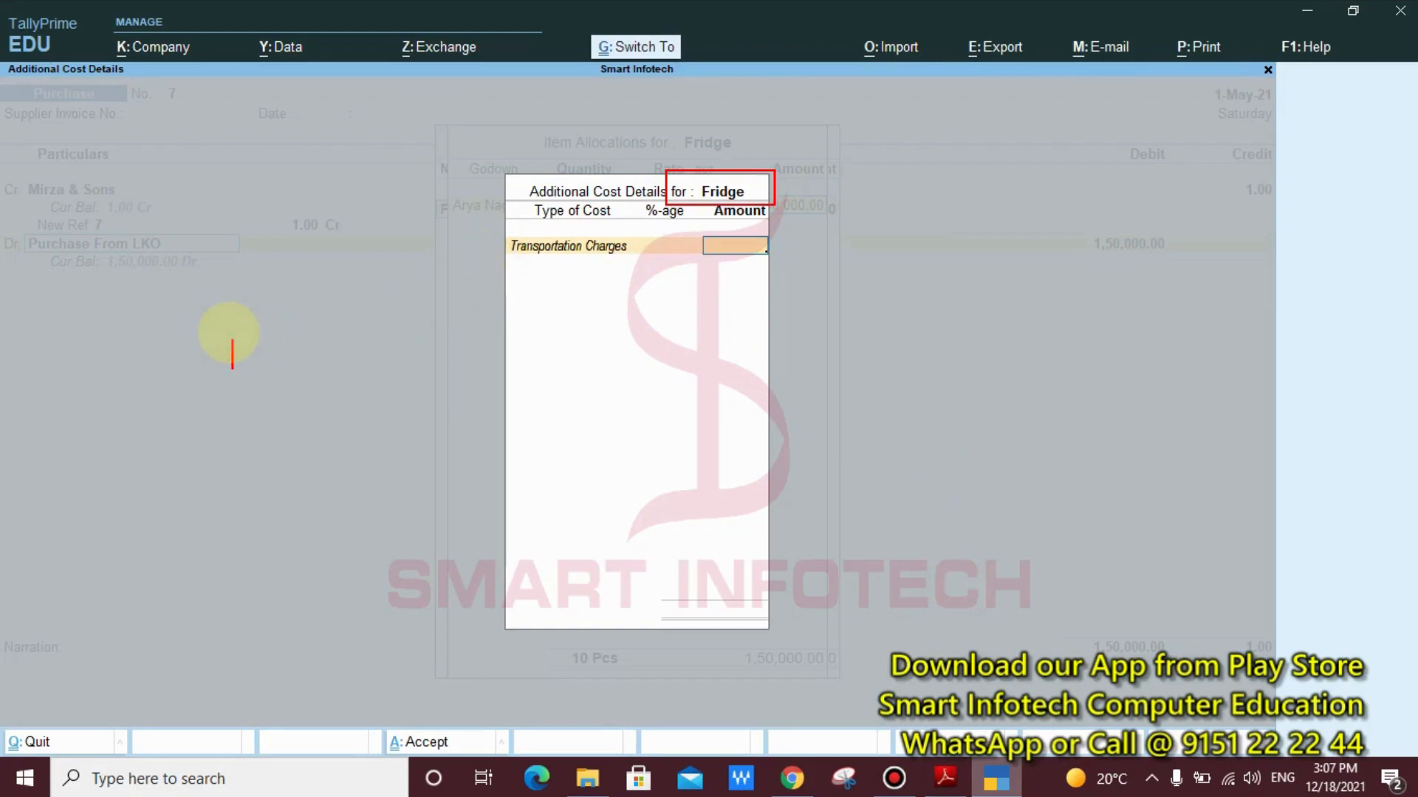
pyautogui.write('33000')
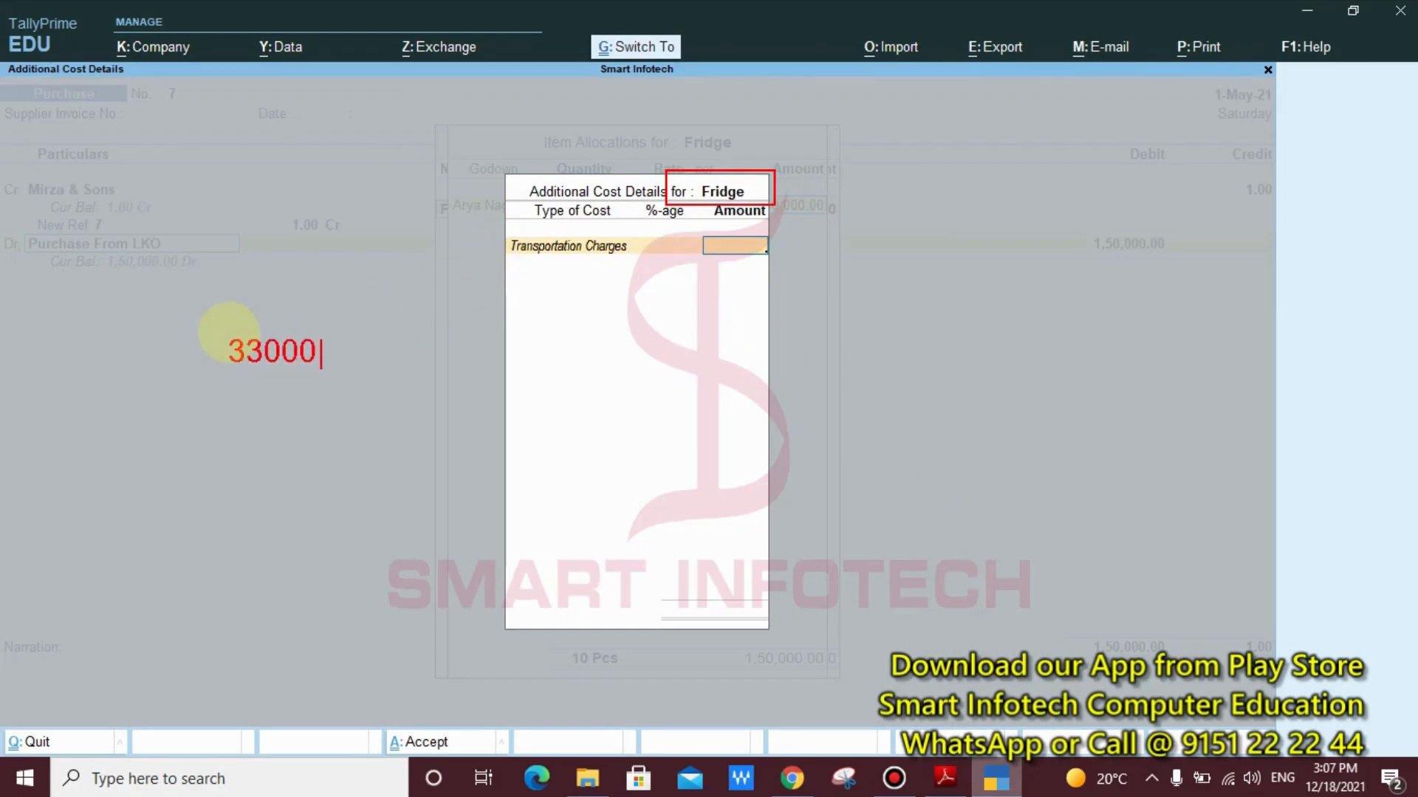
pyautogui.press('Return')
pyautogui.press('Return')
pyautogui.write('11000')
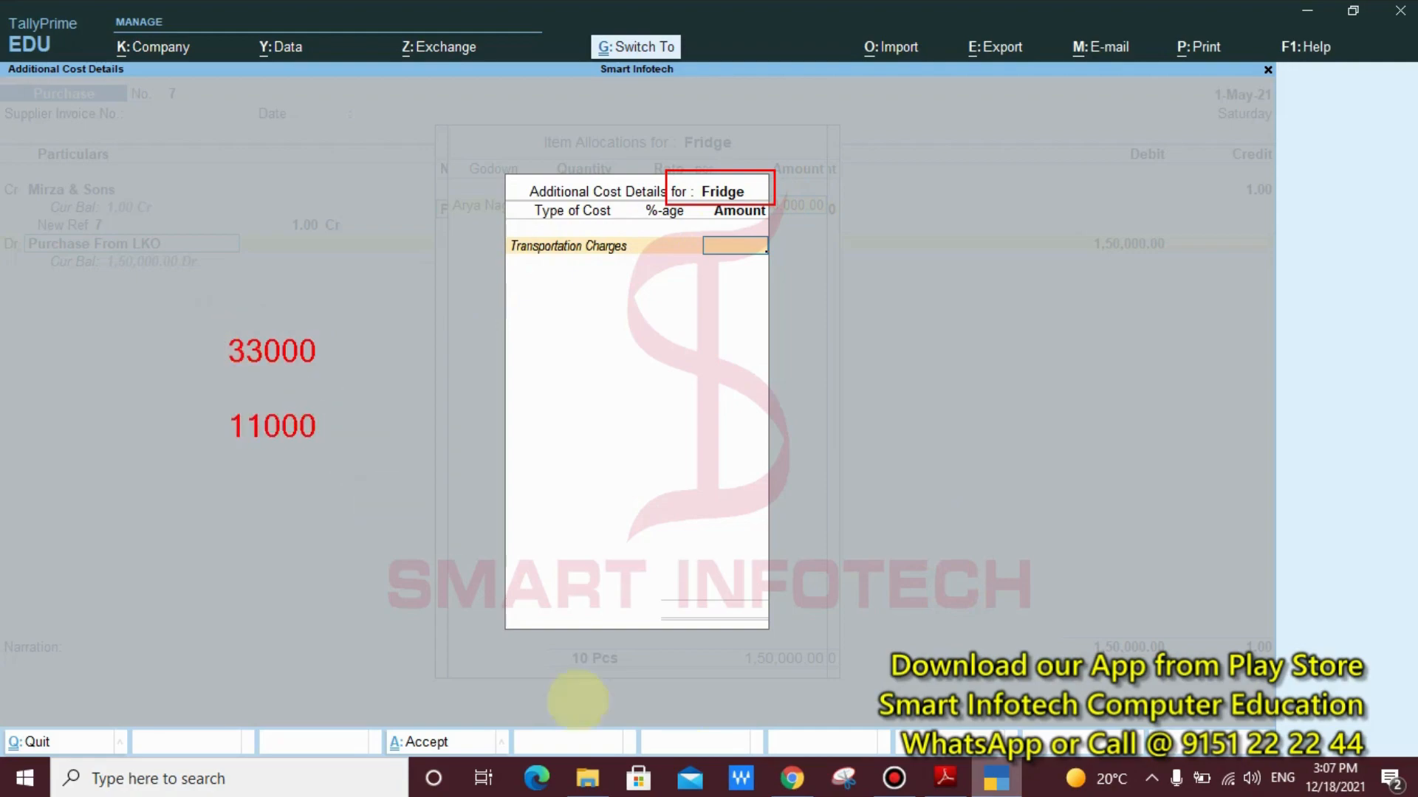
pyautogui.press('Escape')
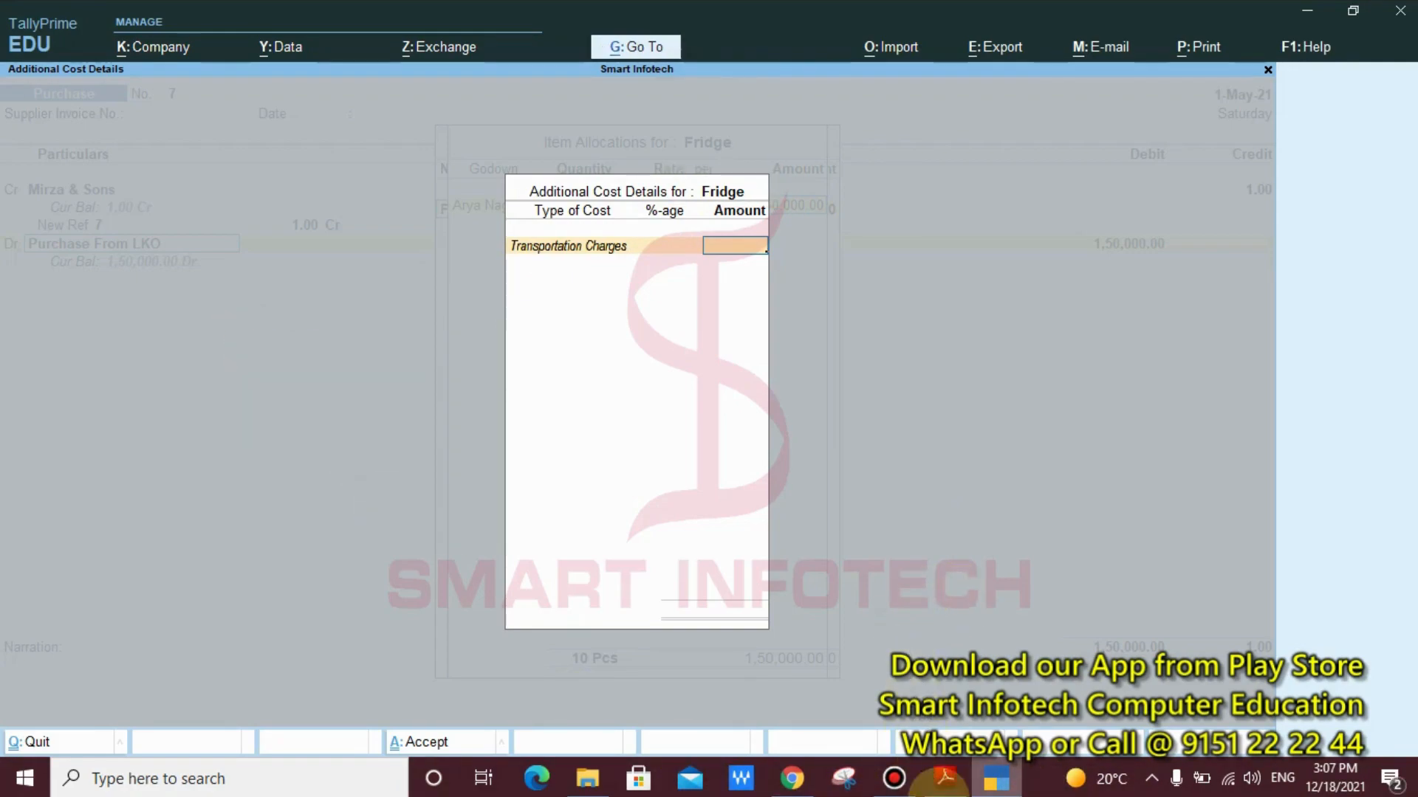
# Check the Fridges' cost shares in the Tally Notes PDF in Adobe Reader, and enter 11,000 for Transportation Charges in TallyPrime
pyautogui.click(945, 778)
pyautogui.scroll(-5, 875, 521)
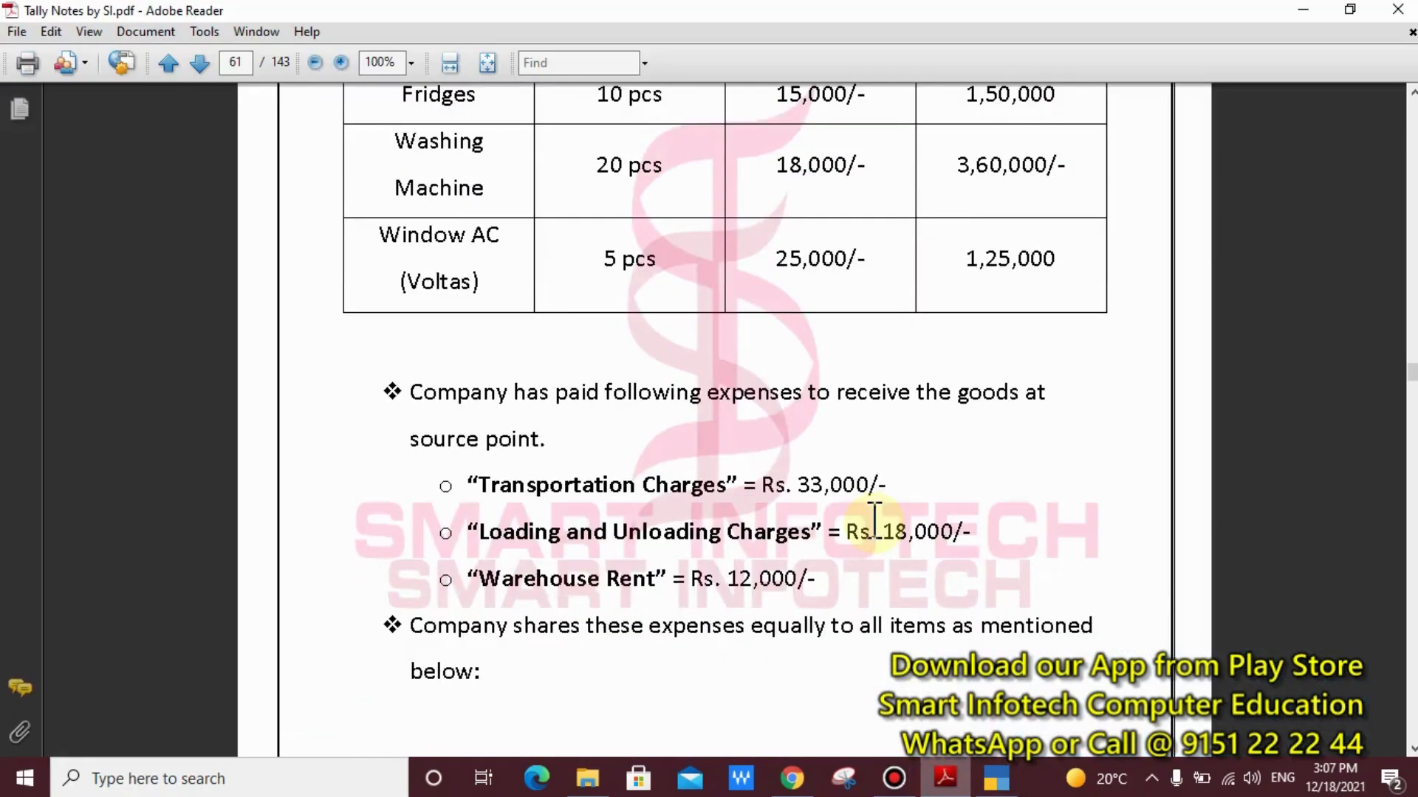
pyautogui.scroll(-10, 874, 522)
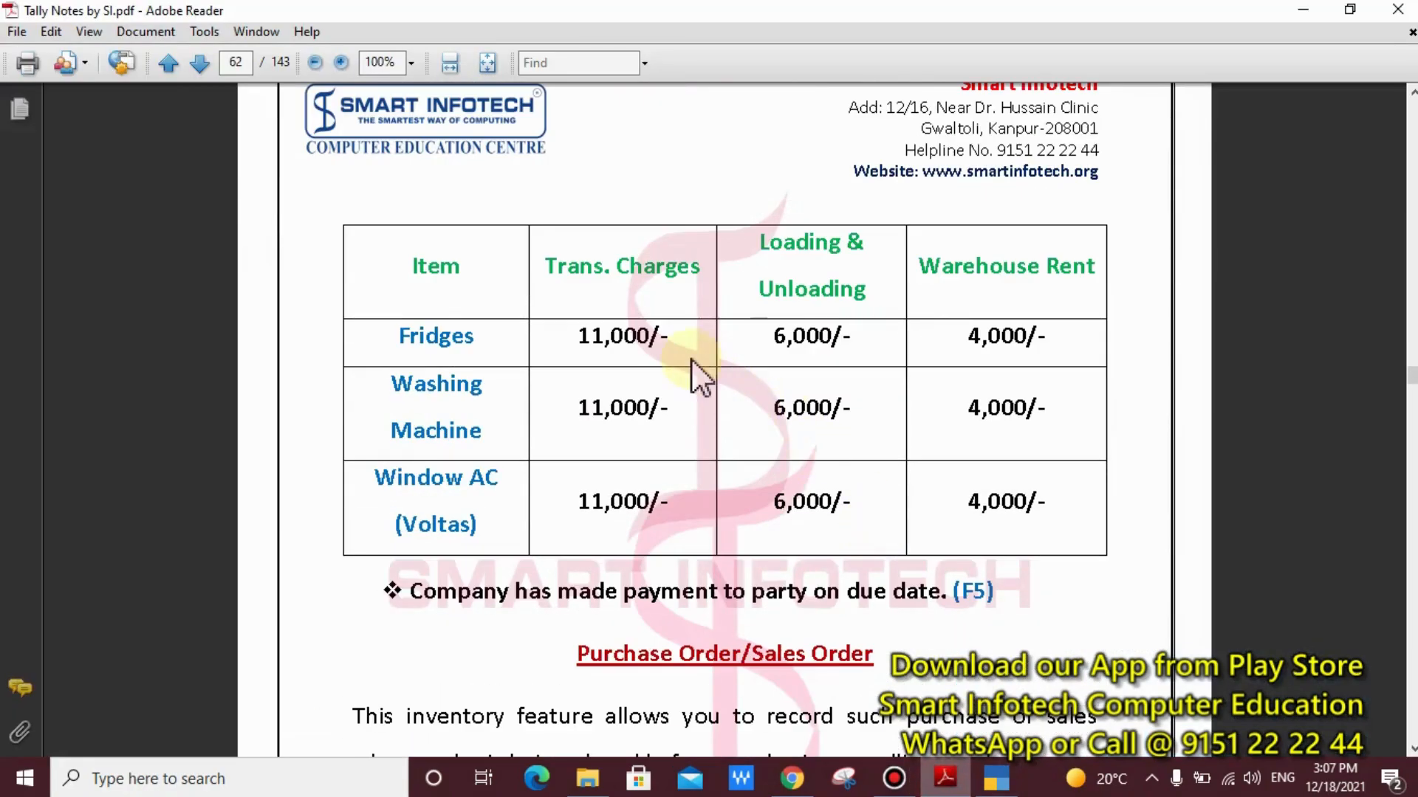
pyautogui.hotkey('ctrl', '2')
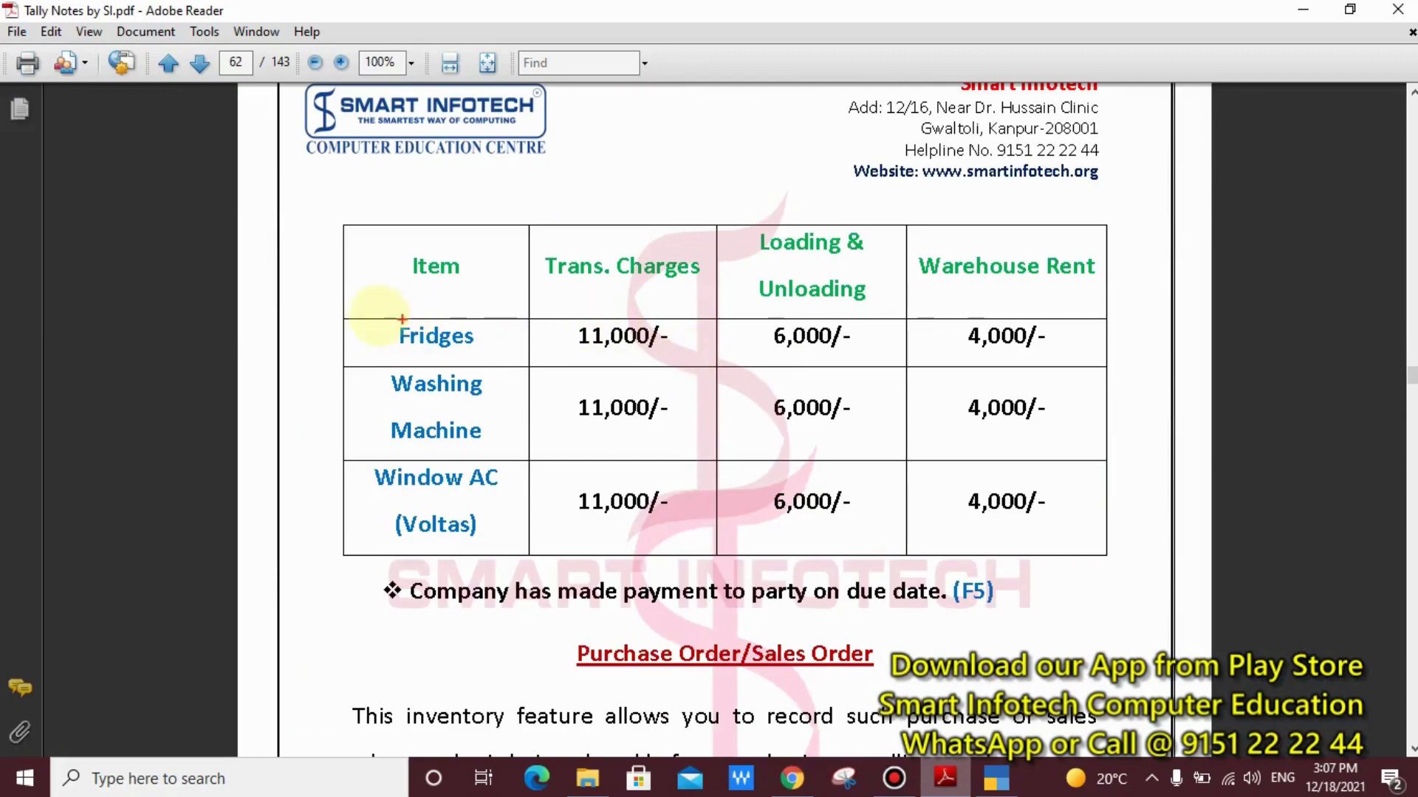
pyautogui.moveTo(363, 306)
pyautogui.mouseDown()
pyautogui.moveTo(716, 367)
pyautogui.moveTo(720, 314)
pyautogui.moveTo(824, 367)
pyautogui.moveTo(1006, 363)
pyautogui.moveTo(1070, 341)
pyautogui.moveTo(1075, 358)
pyautogui.mouseUp()
pyautogui.press('Escape')
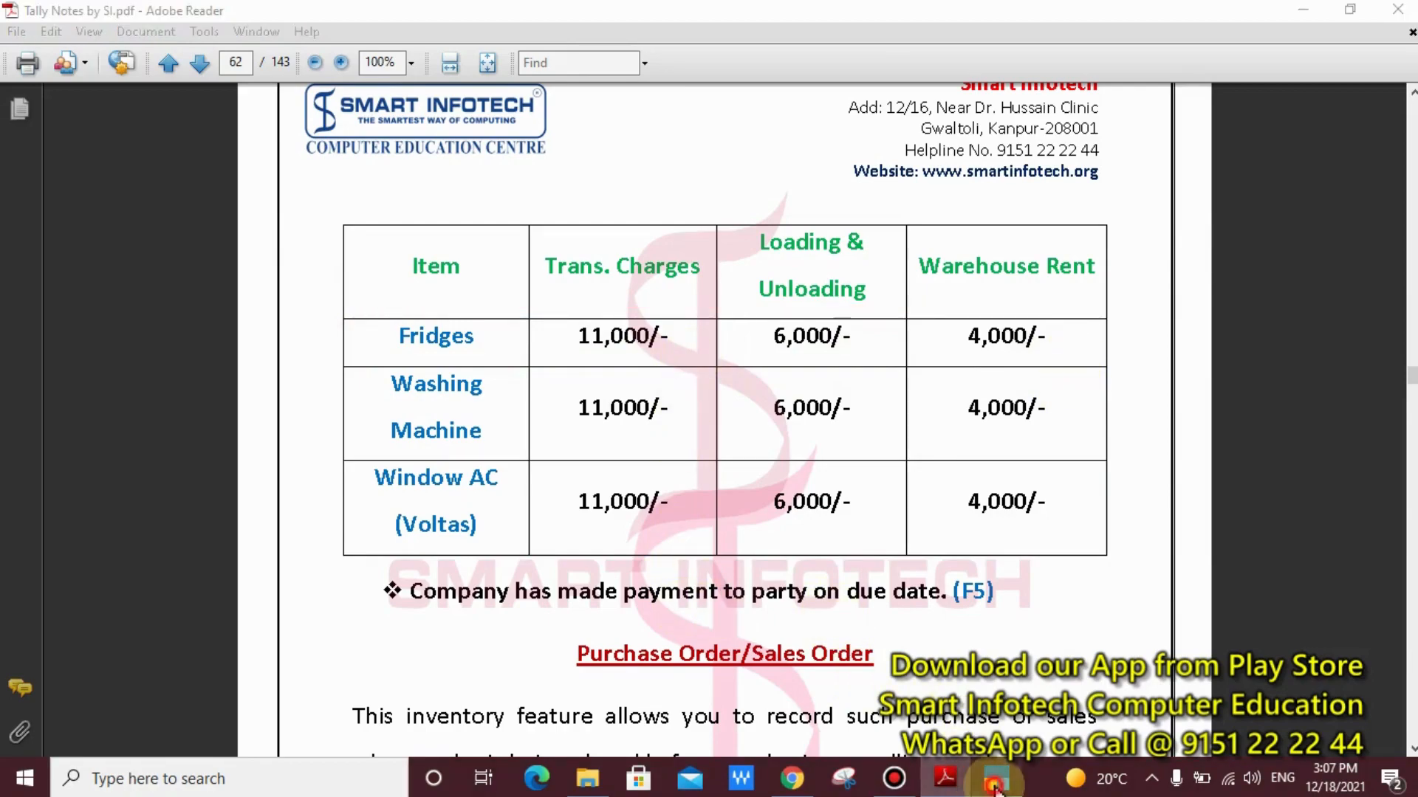
pyautogui.click(996, 778)
pyautogui.write('11000')
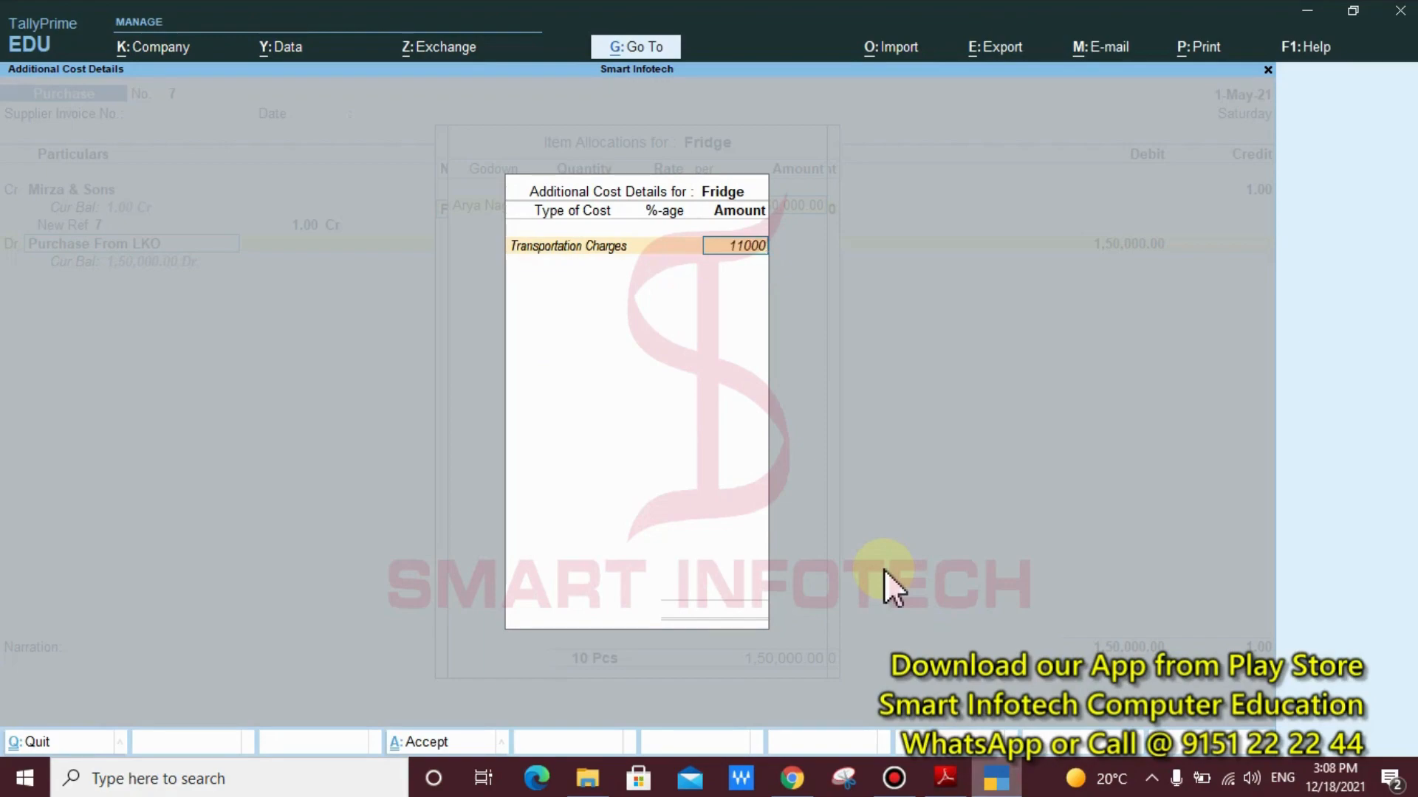
pyautogui.press('Return')
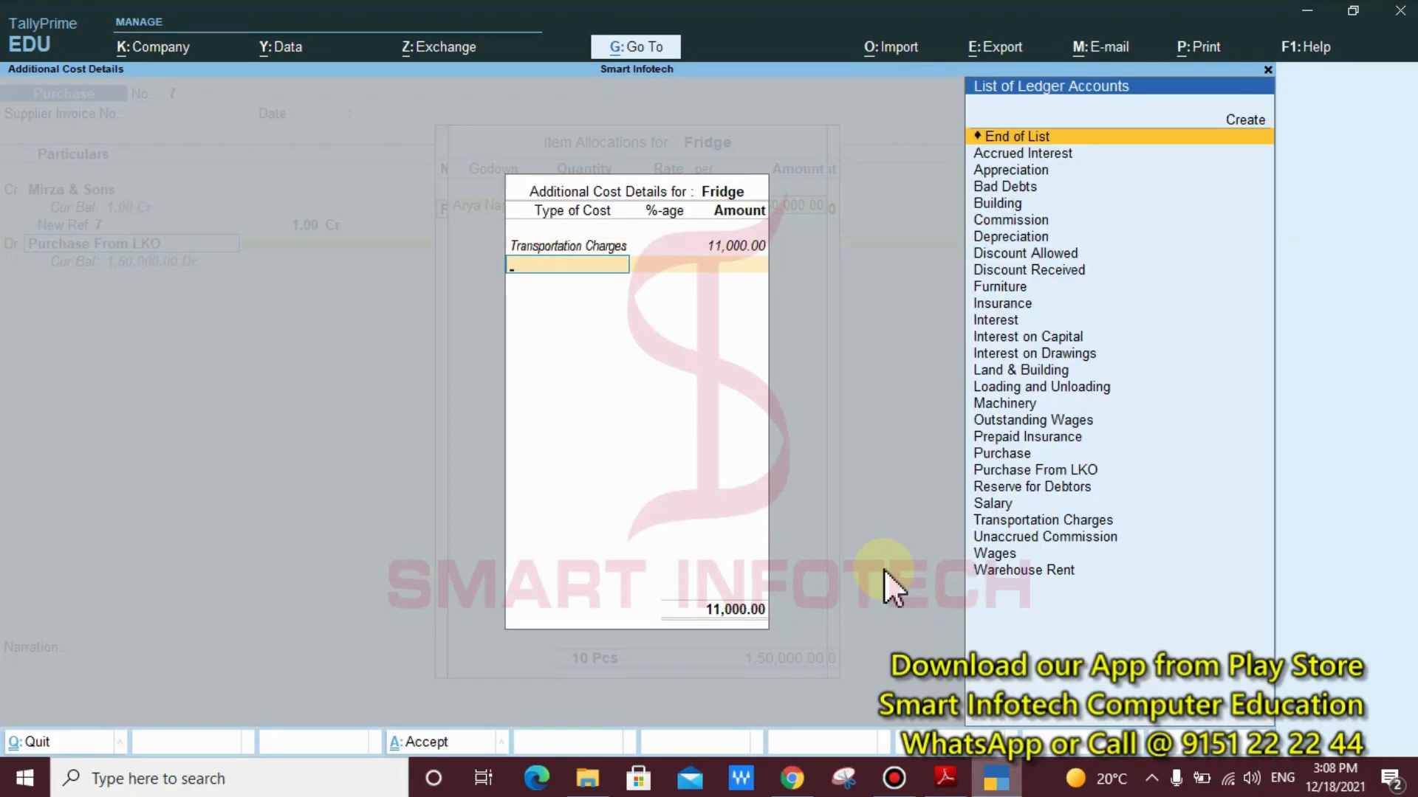
# Add Loading and Unloading to the Fridge's additional costs with an amount of 6,000 and no percentage
pyautogui.write('Lo')
pyautogui.press('Return')
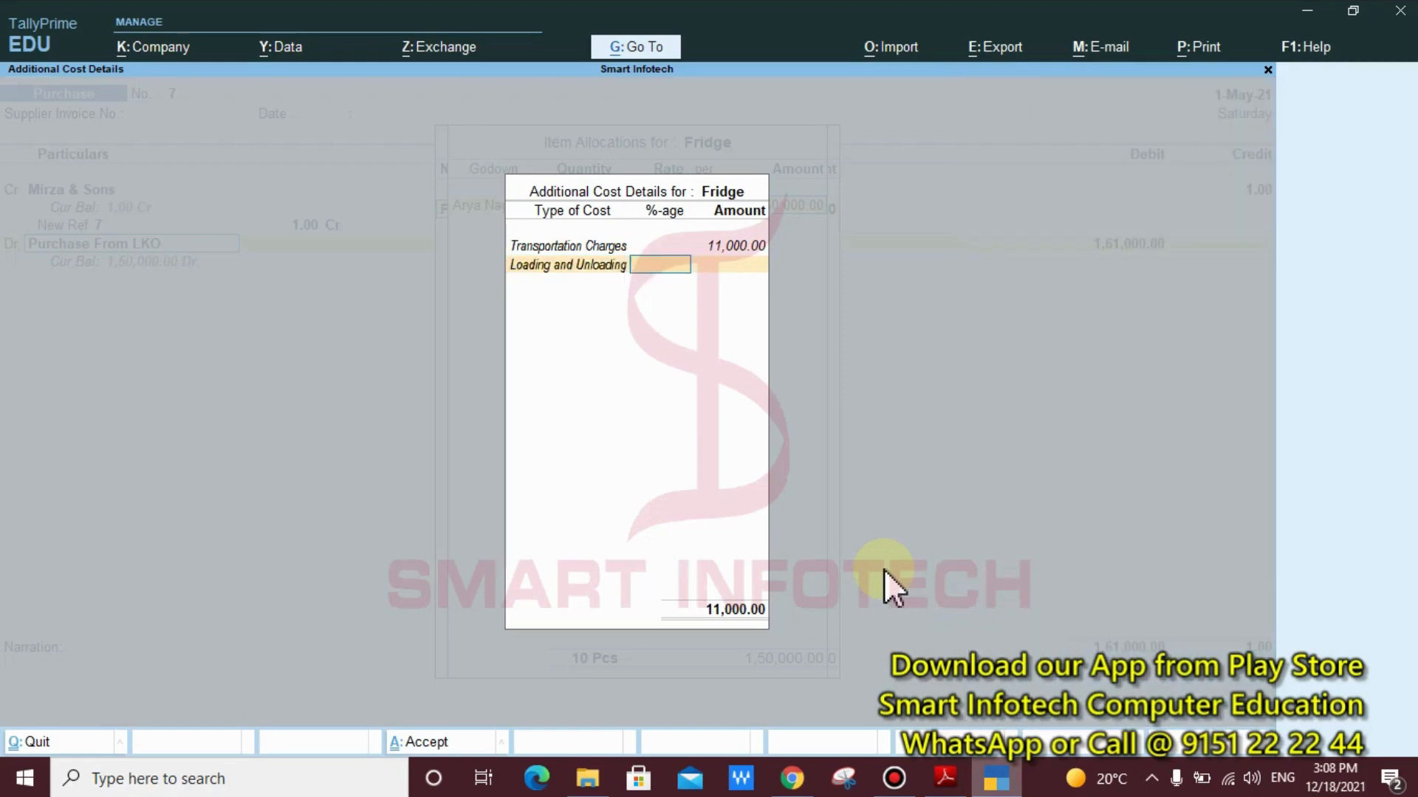
pyautogui.press('Return')
pyautogui.write('6000')
pyautogui.press('Return')
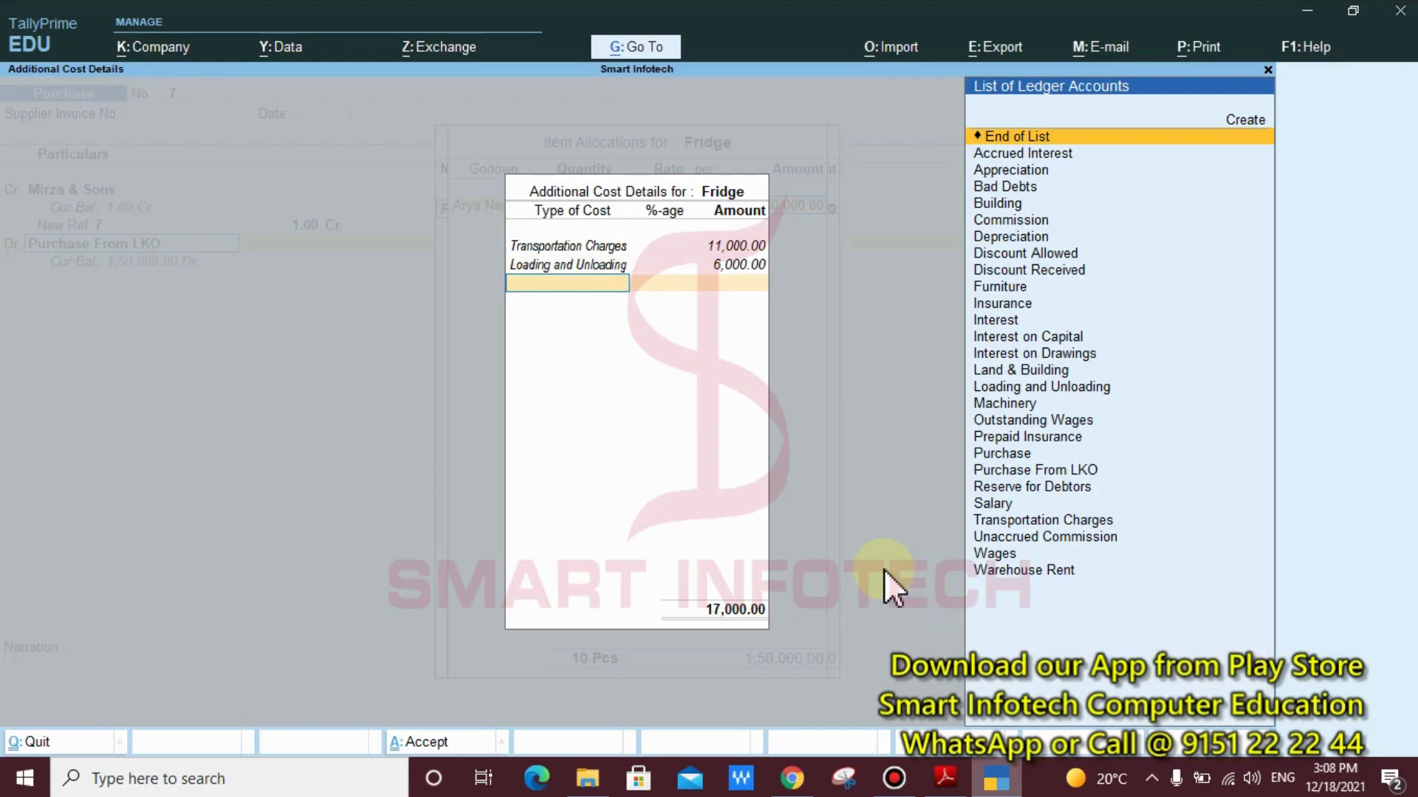
# Add Warehouse Rent to the Fridge's additional costs with an amount of 4,000 and no percentage
pyautogui.write('Wa')
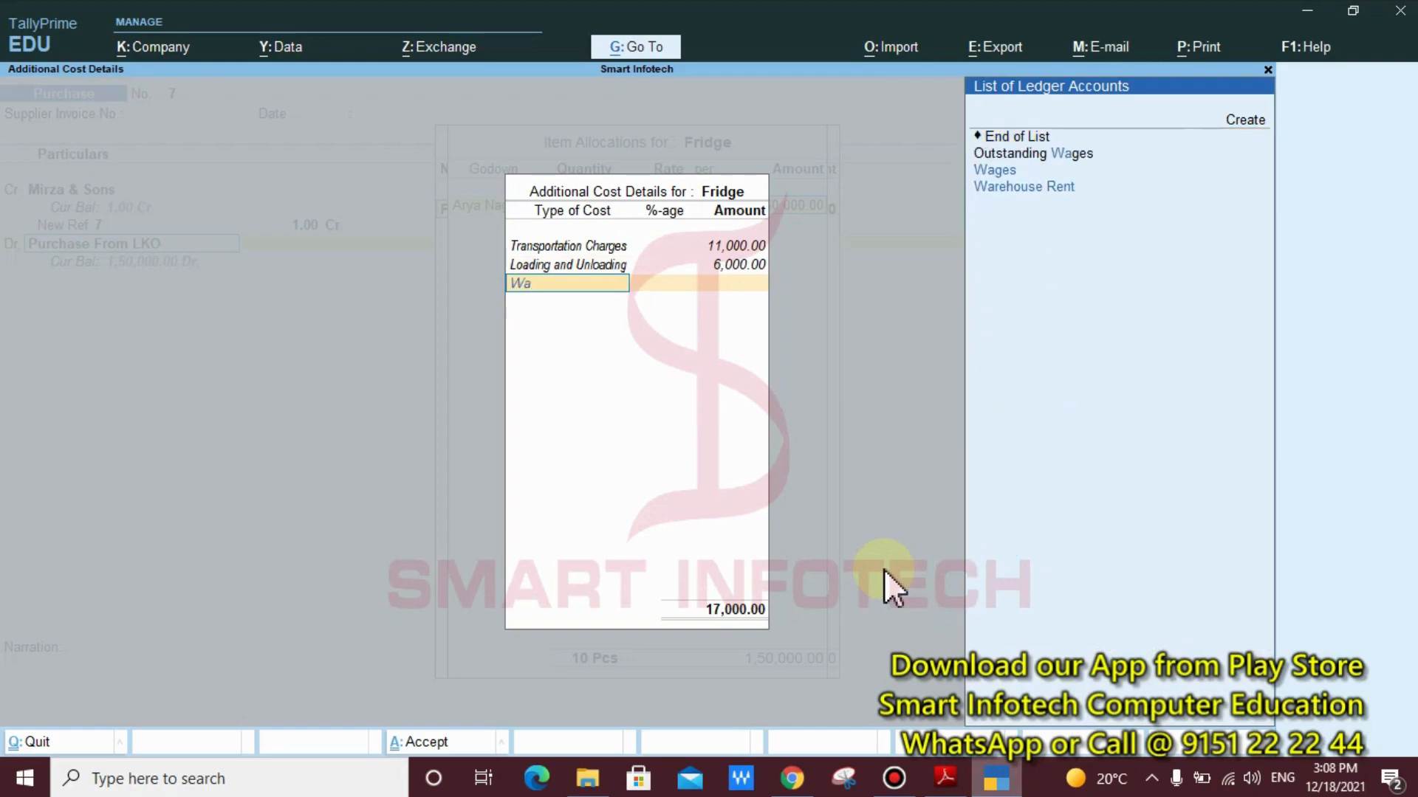
pyautogui.write('r')
pyautogui.press('Return')
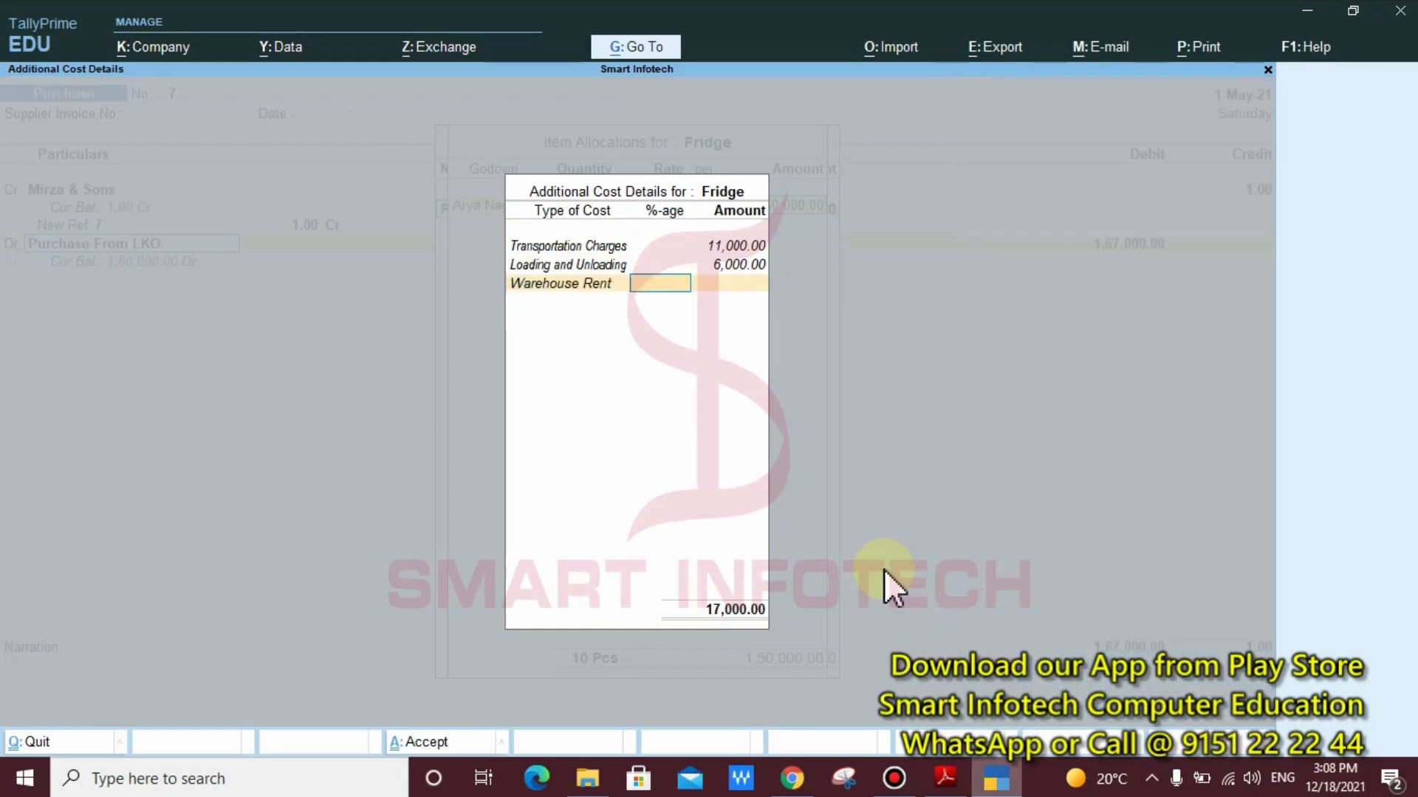
pyautogui.press('Return')
pyautogui.write('4000')
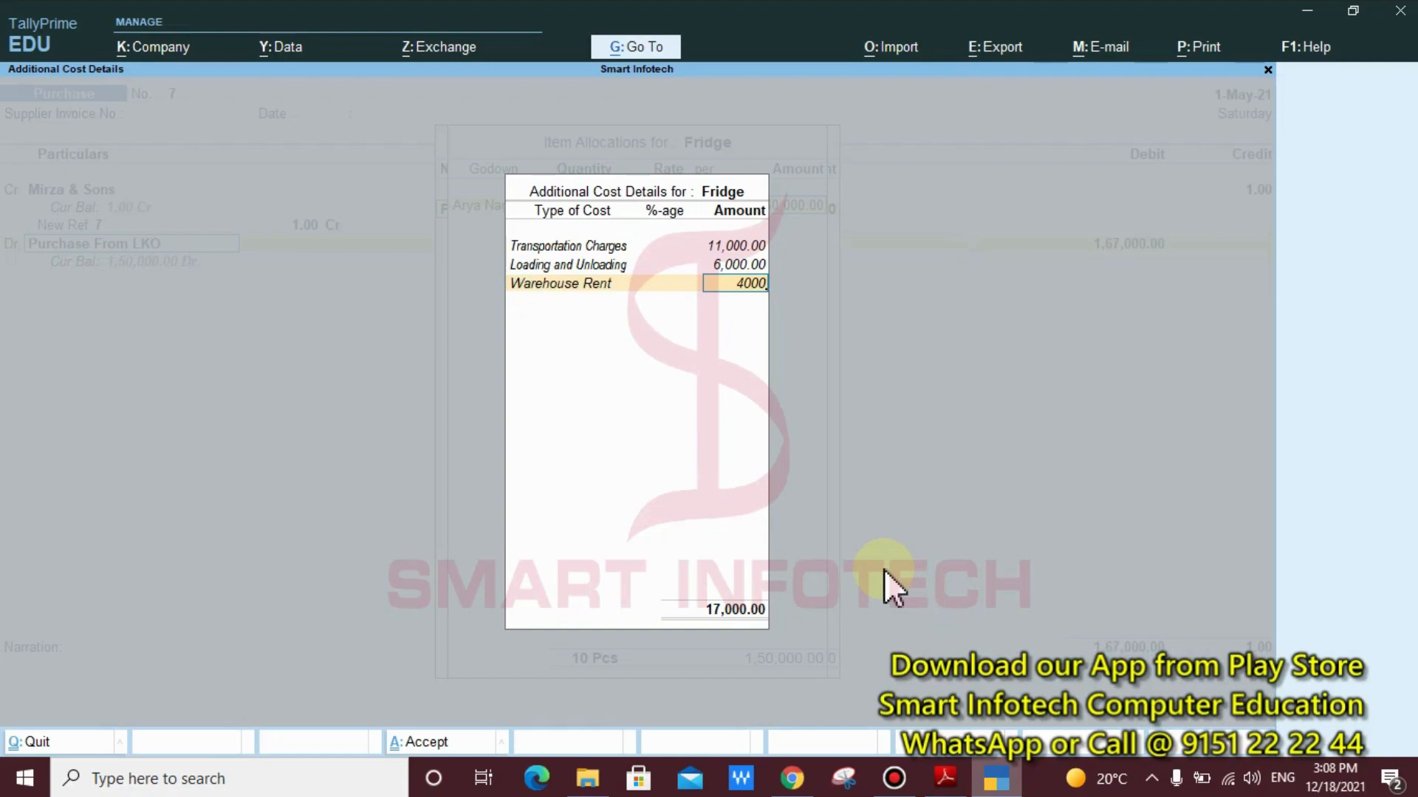
pyautogui.press('Return')
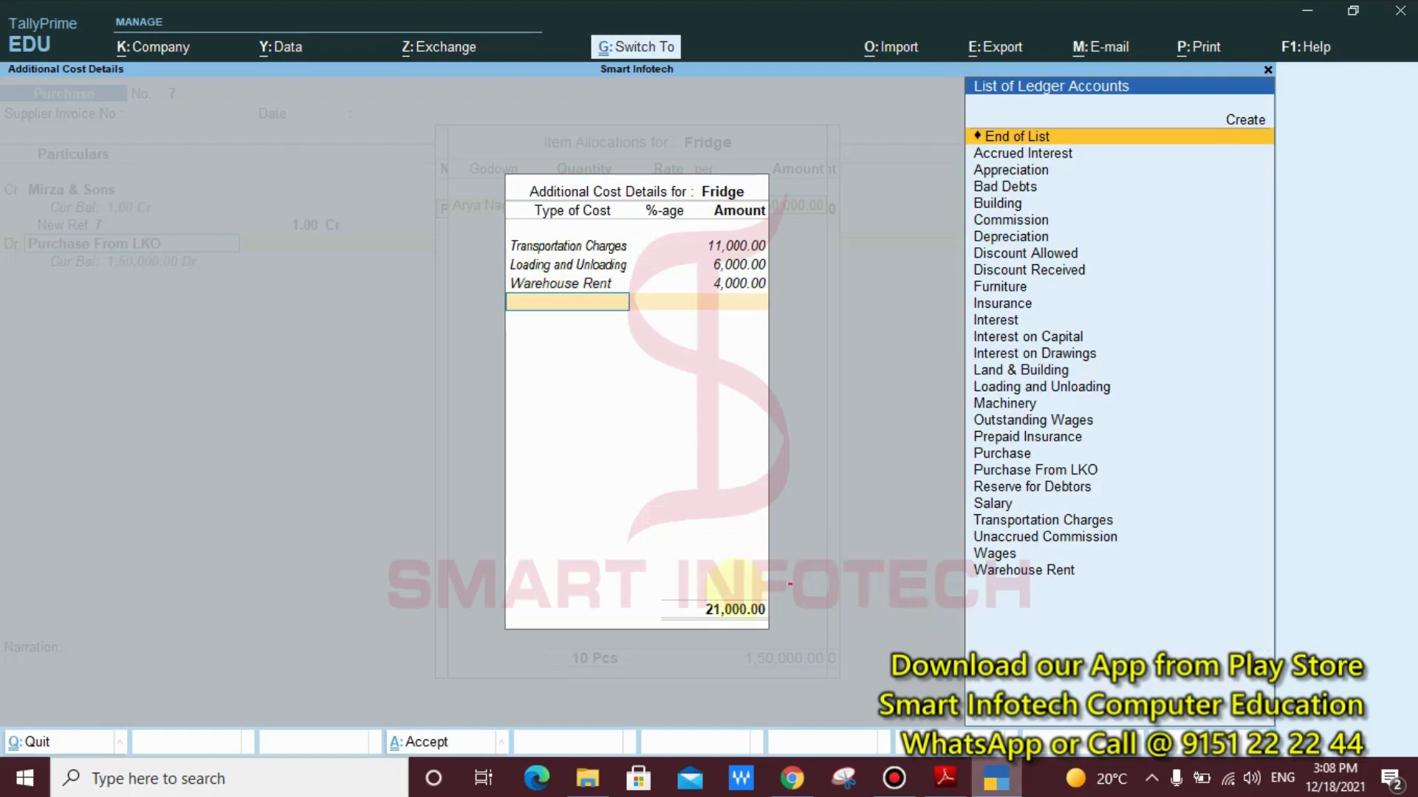
# End the Fridge's additional cost list and return to its item allocations
pyautogui.moveTo(670, 568); pyautogui.dragTo(791, 634)
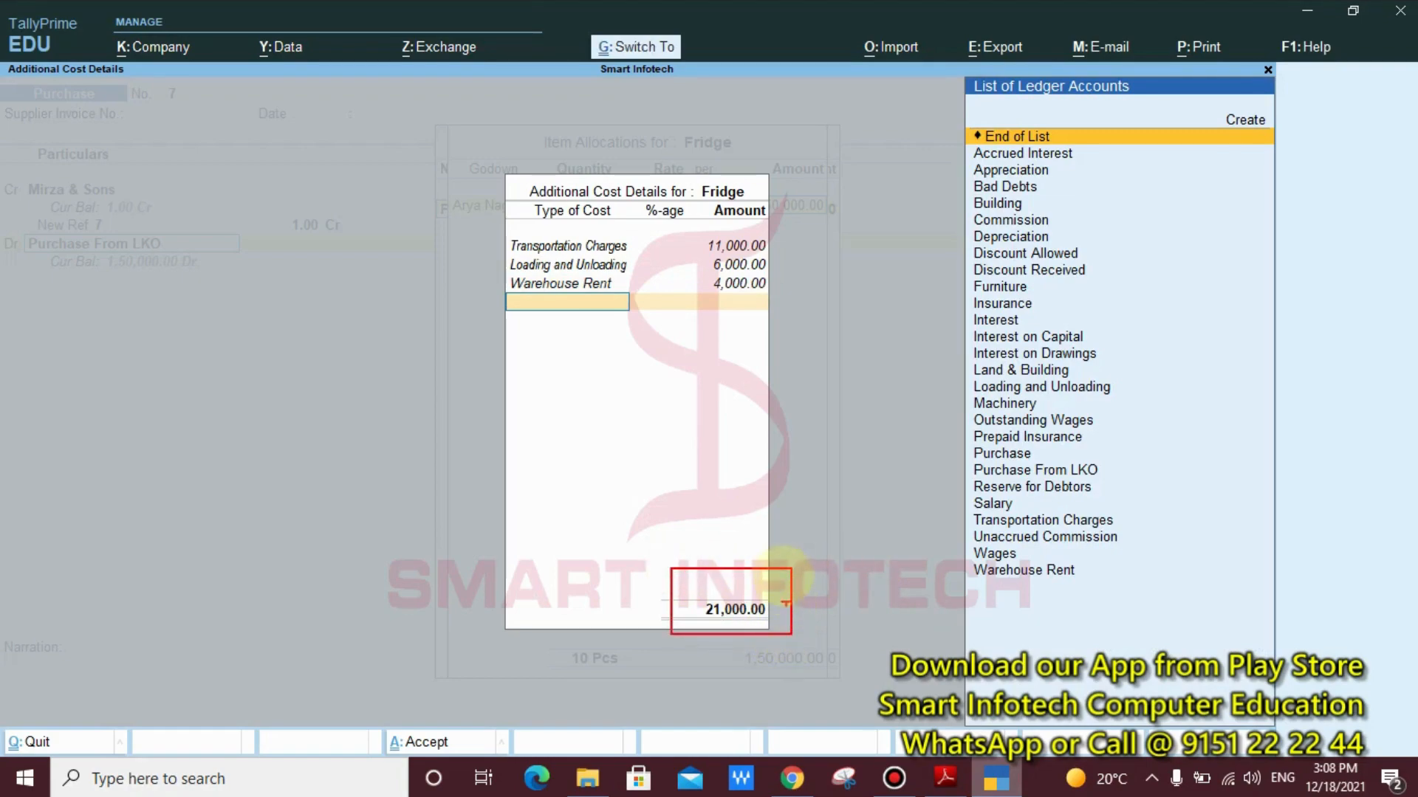
pyautogui.moveTo(768, 579); pyautogui.dragTo(818, 554)
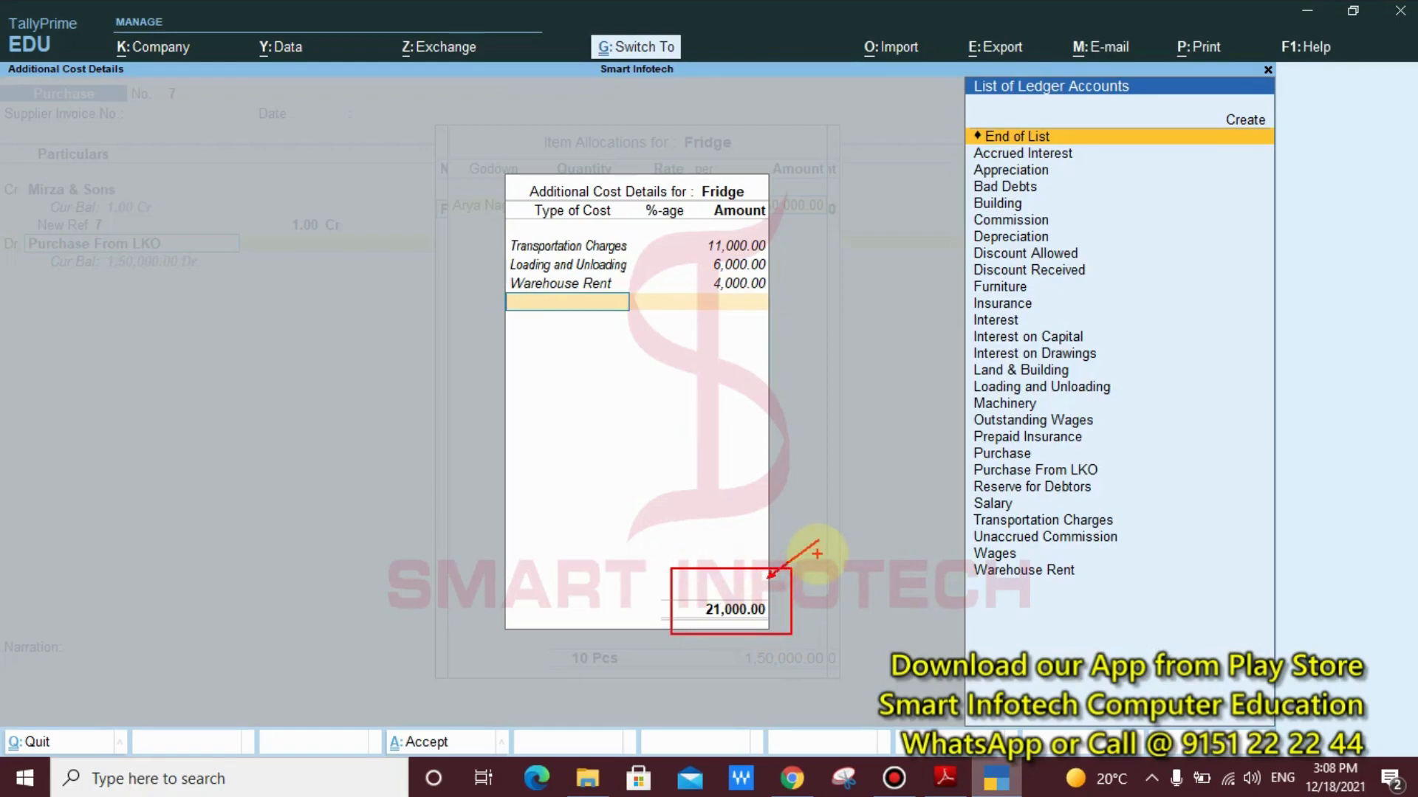
pyautogui.press('Escape')
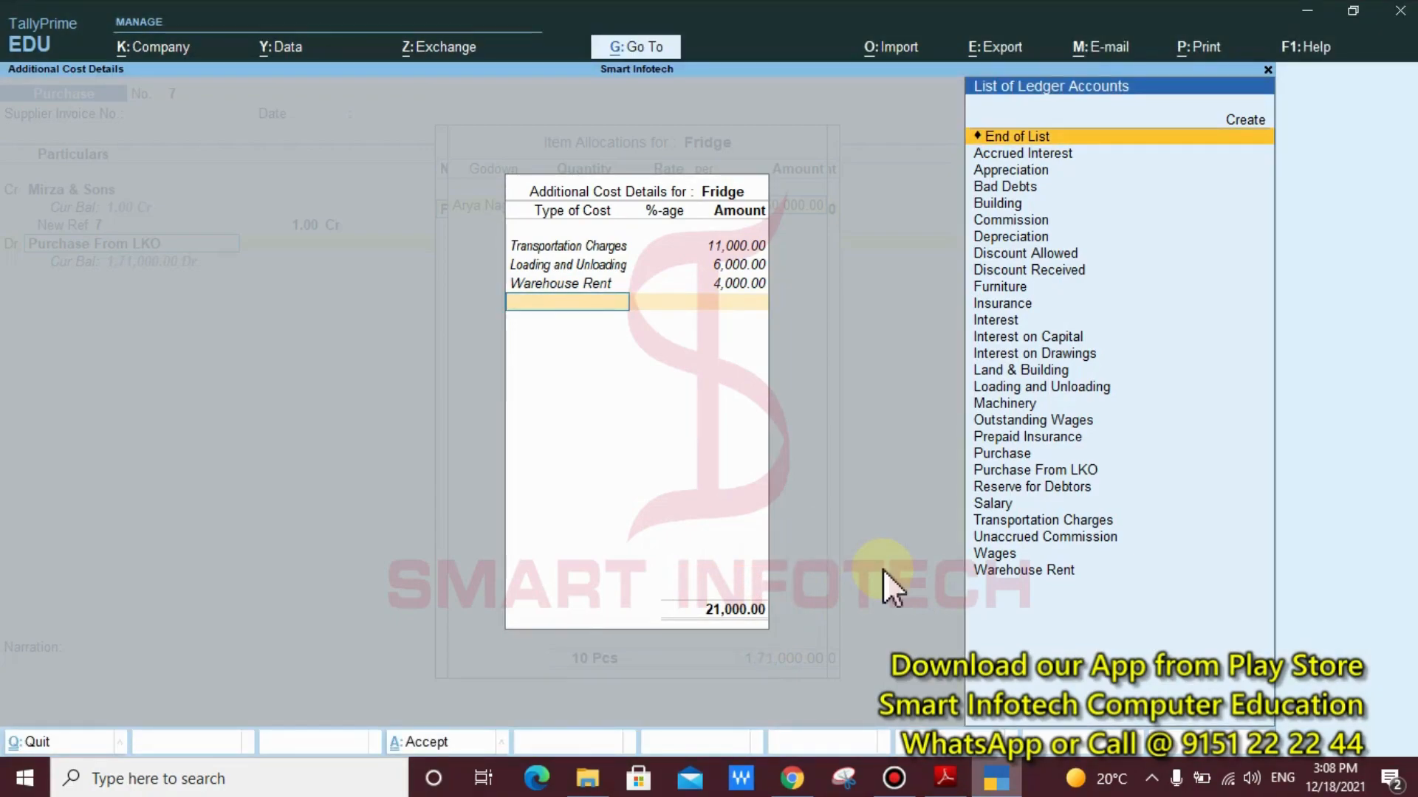
pyautogui.press('Return')
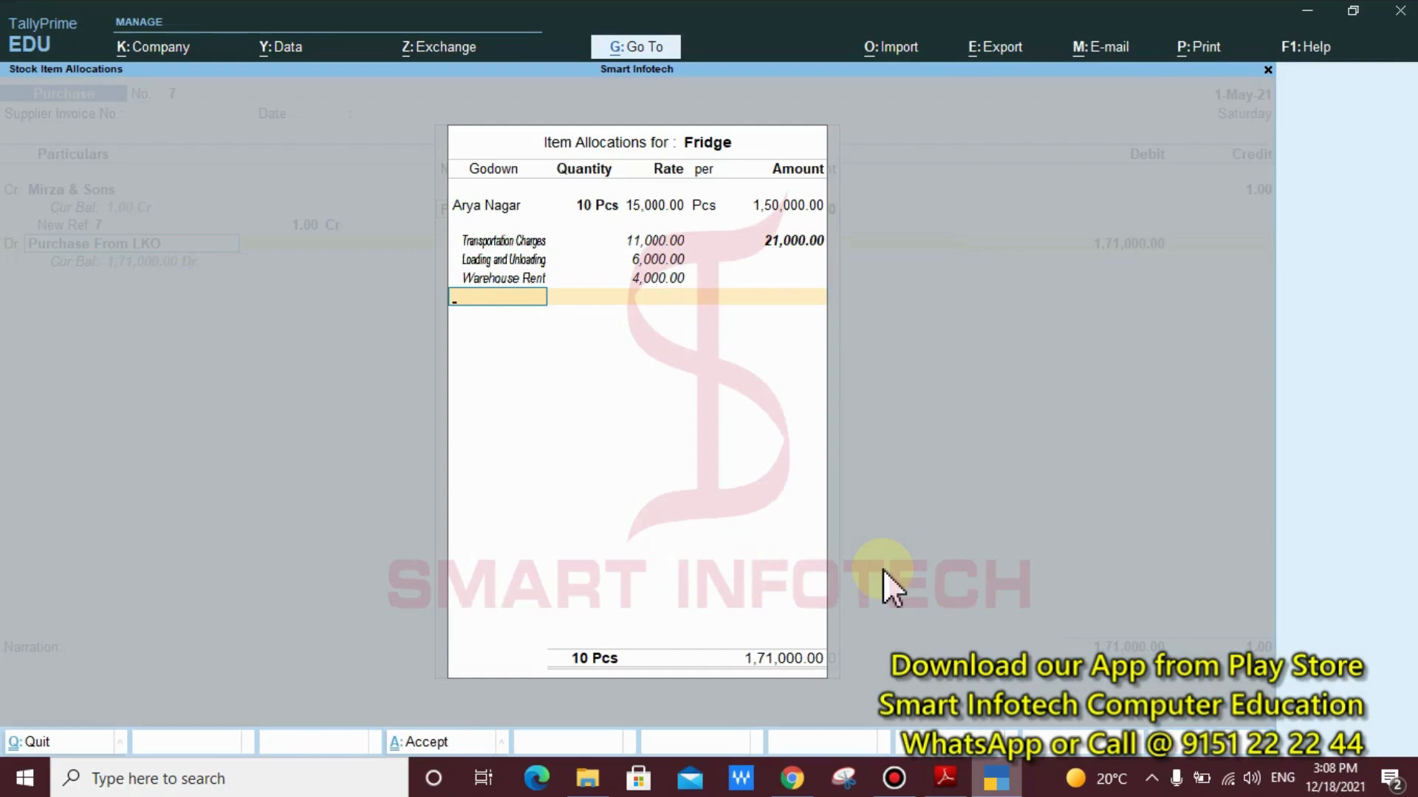
# Accept the Fridge's item allocations and return to the inventory allocations for Purchase From LKO
pyautogui.hotkey('ctrl', '2')
pyautogui.moveTo(855, 189)
pyautogui.mouseDown()
pyautogui.moveTo(746, 220)
pyautogui.moveTo(550, 219)
pyautogui.mouseUp()
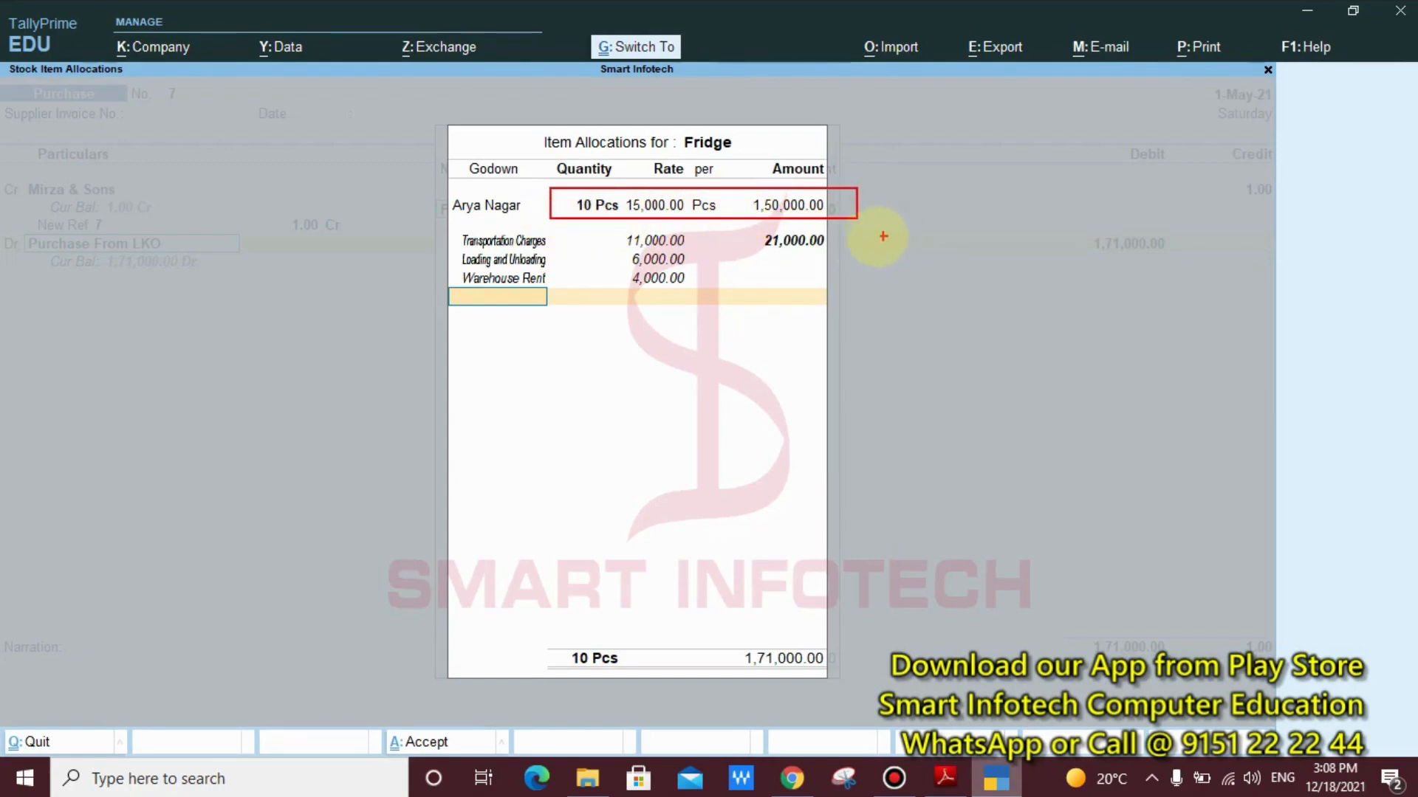
pyautogui.moveTo(846, 228); pyautogui.dragTo(729, 253)
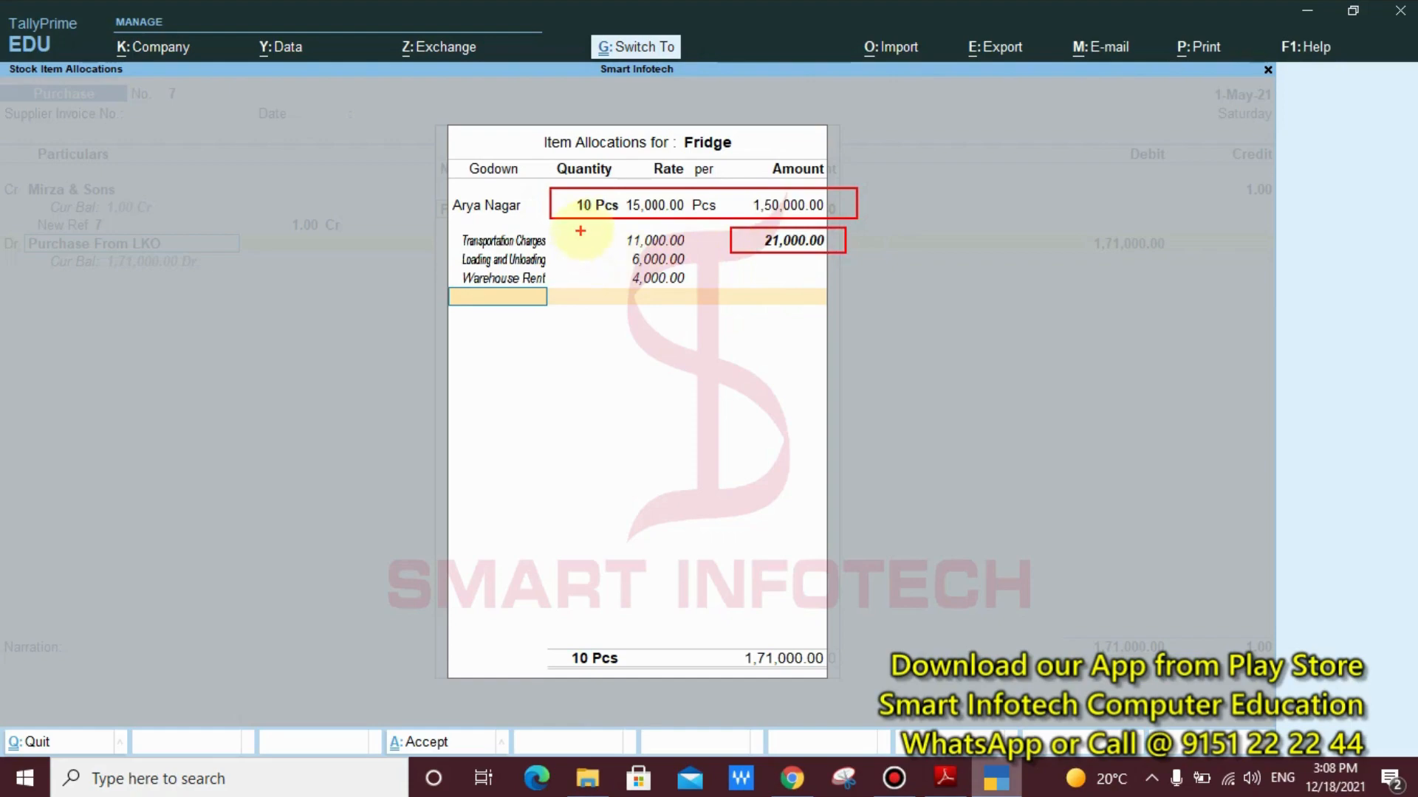
pyautogui.moveTo(596, 226); pyautogui.dragTo(701, 292)
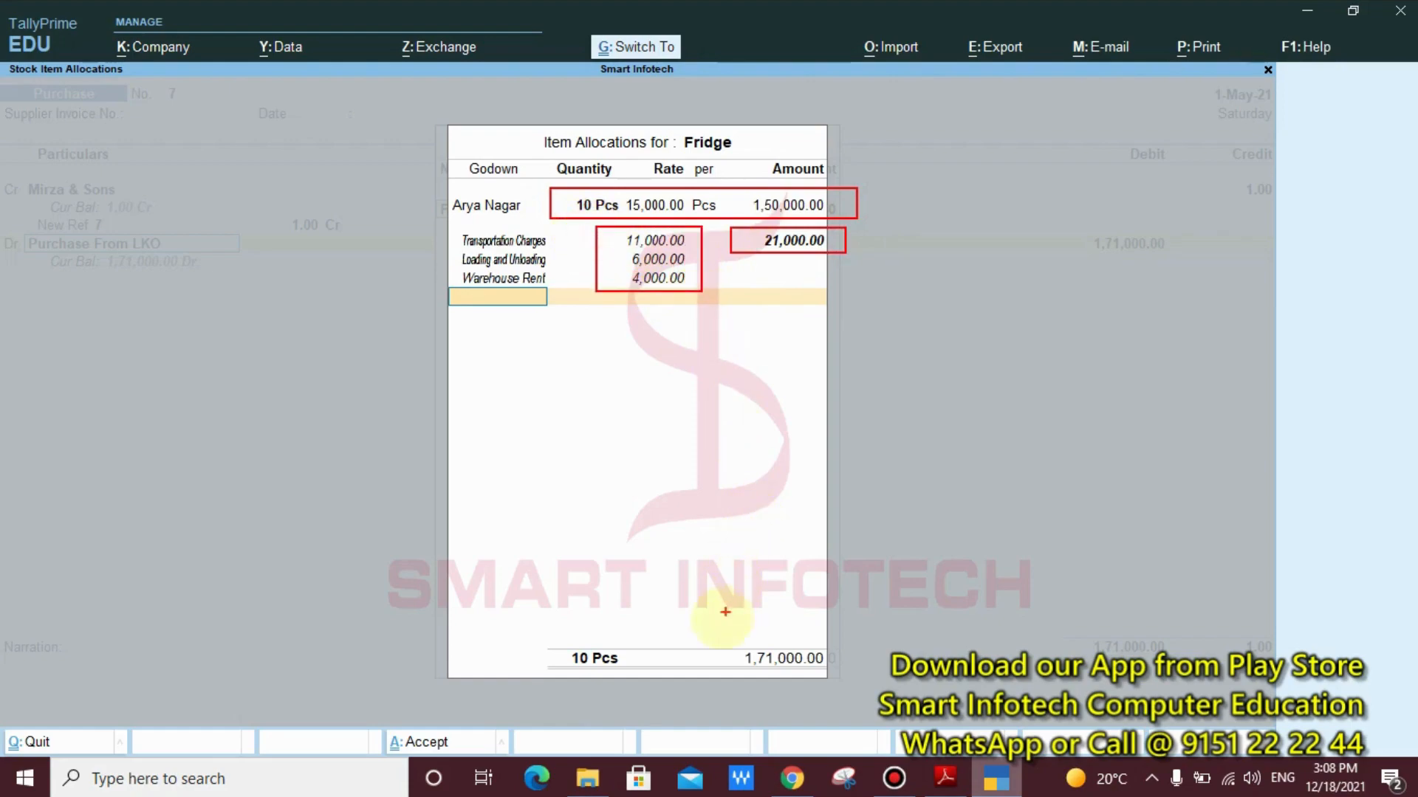
pyautogui.moveTo(720, 619); pyautogui.dragTo(861, 681)
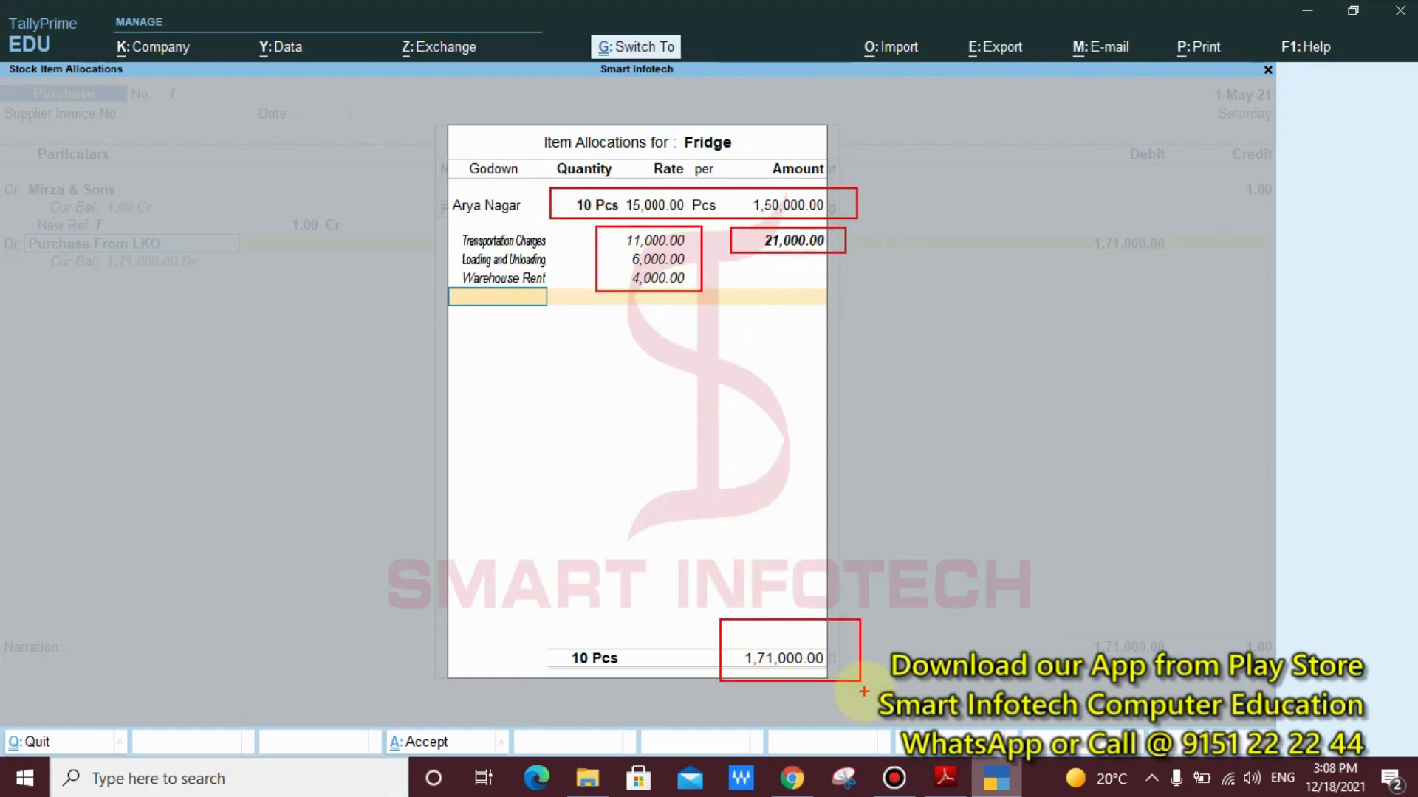
pyautogui.press('Escape')
pyautogui.press('Return')
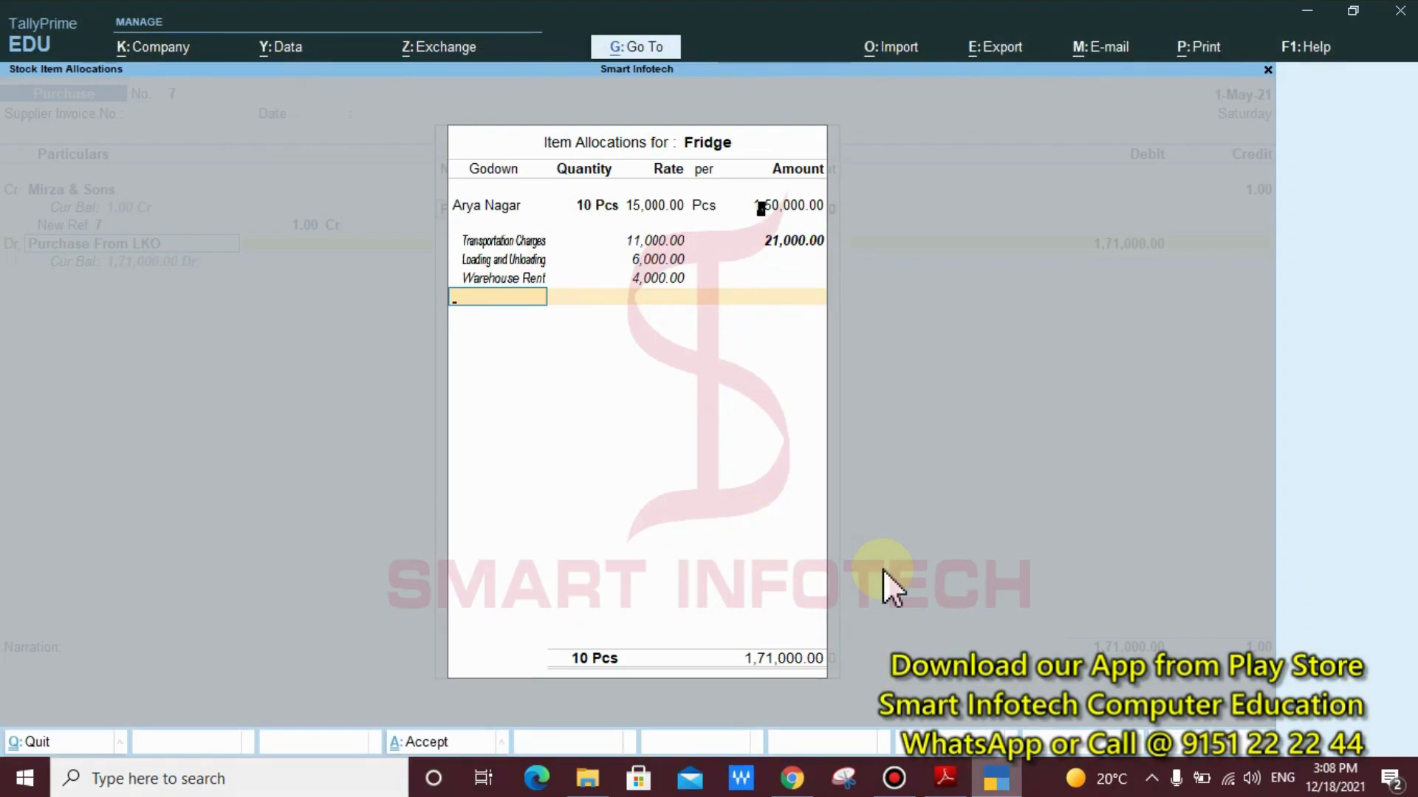
pyautogui.press('Return')
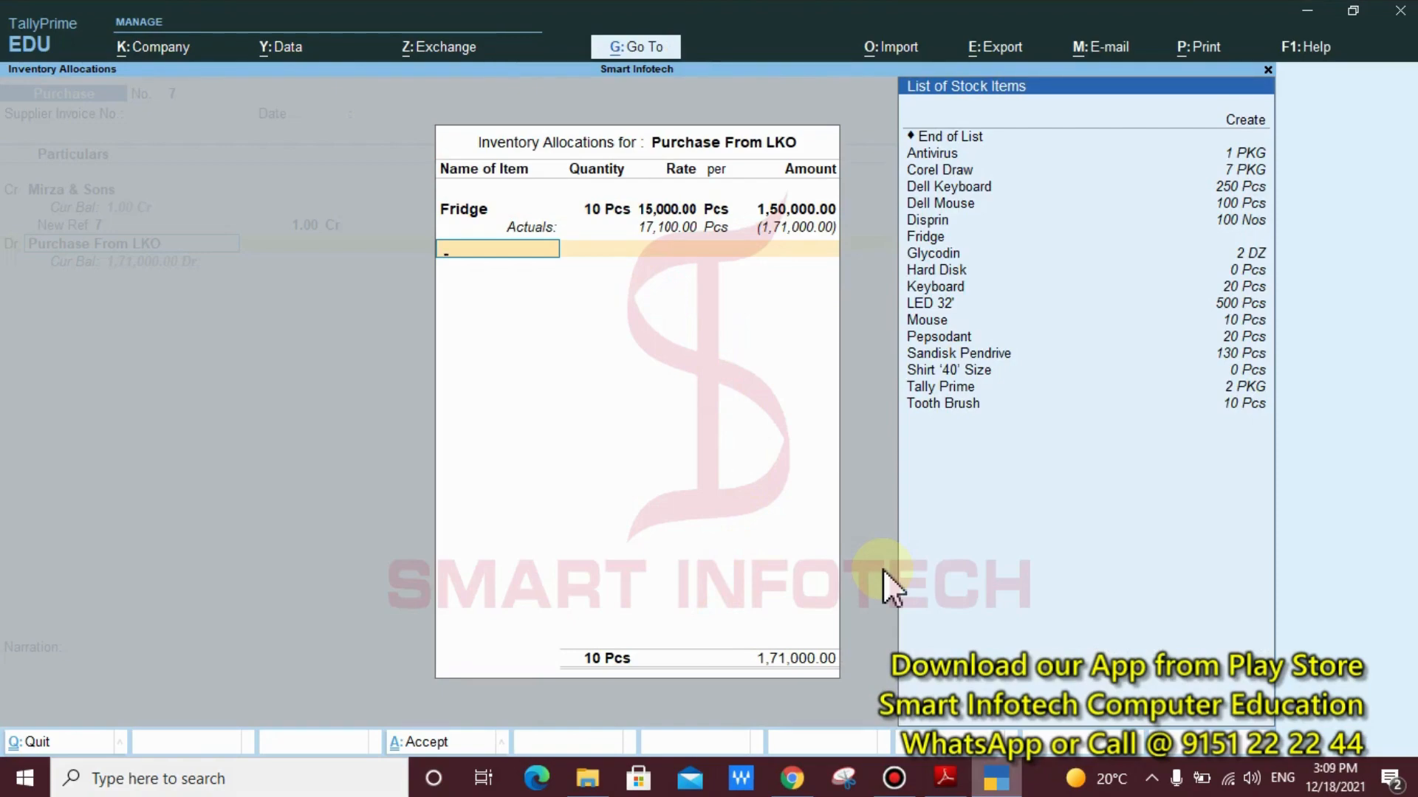
# Check the next item of the purchase in the Tally Notes PDF and return to TallyPrime's empty item row
pyautogui.click(945, 778)
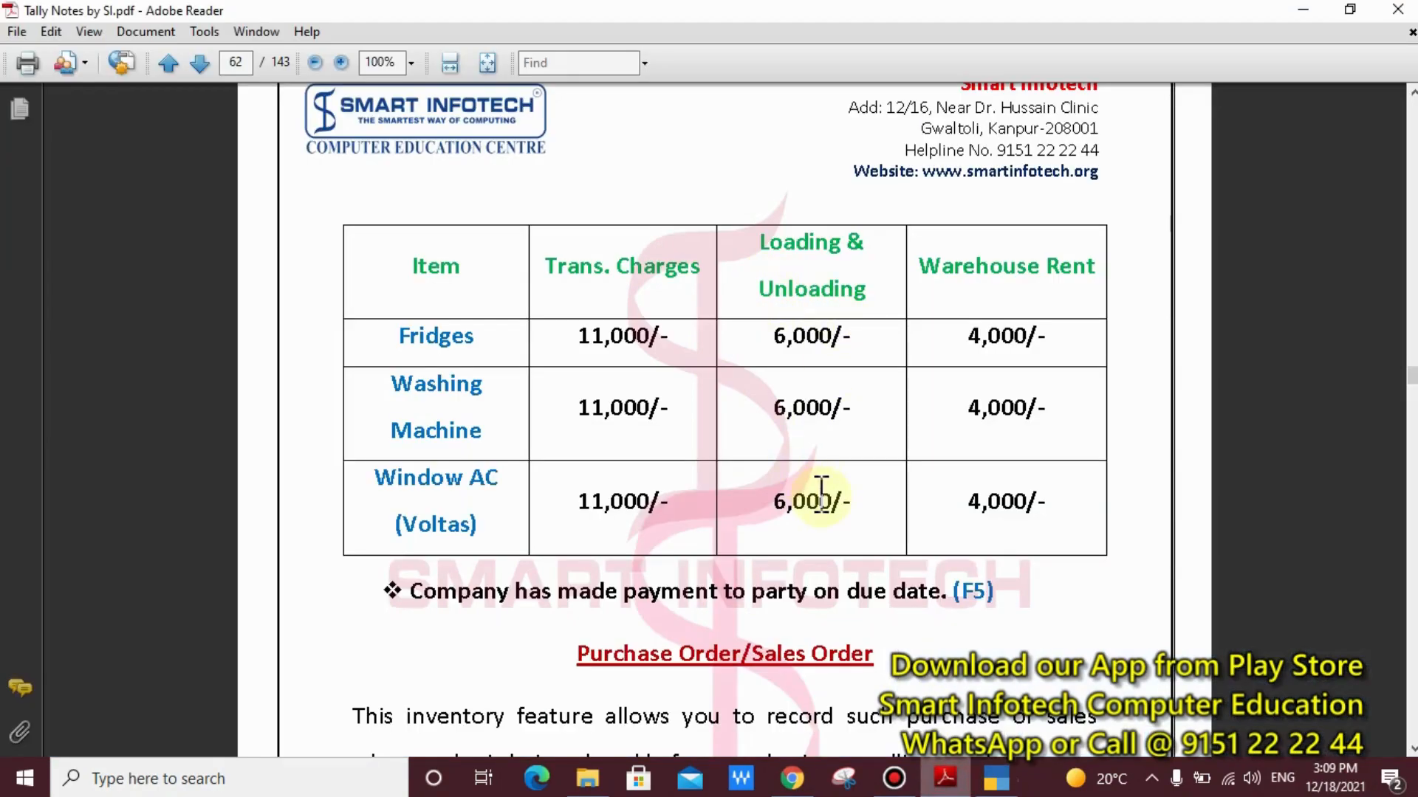
pyautogui.scroll(8, 819, 491)
pyautogui.scroll(6, 820, 491)
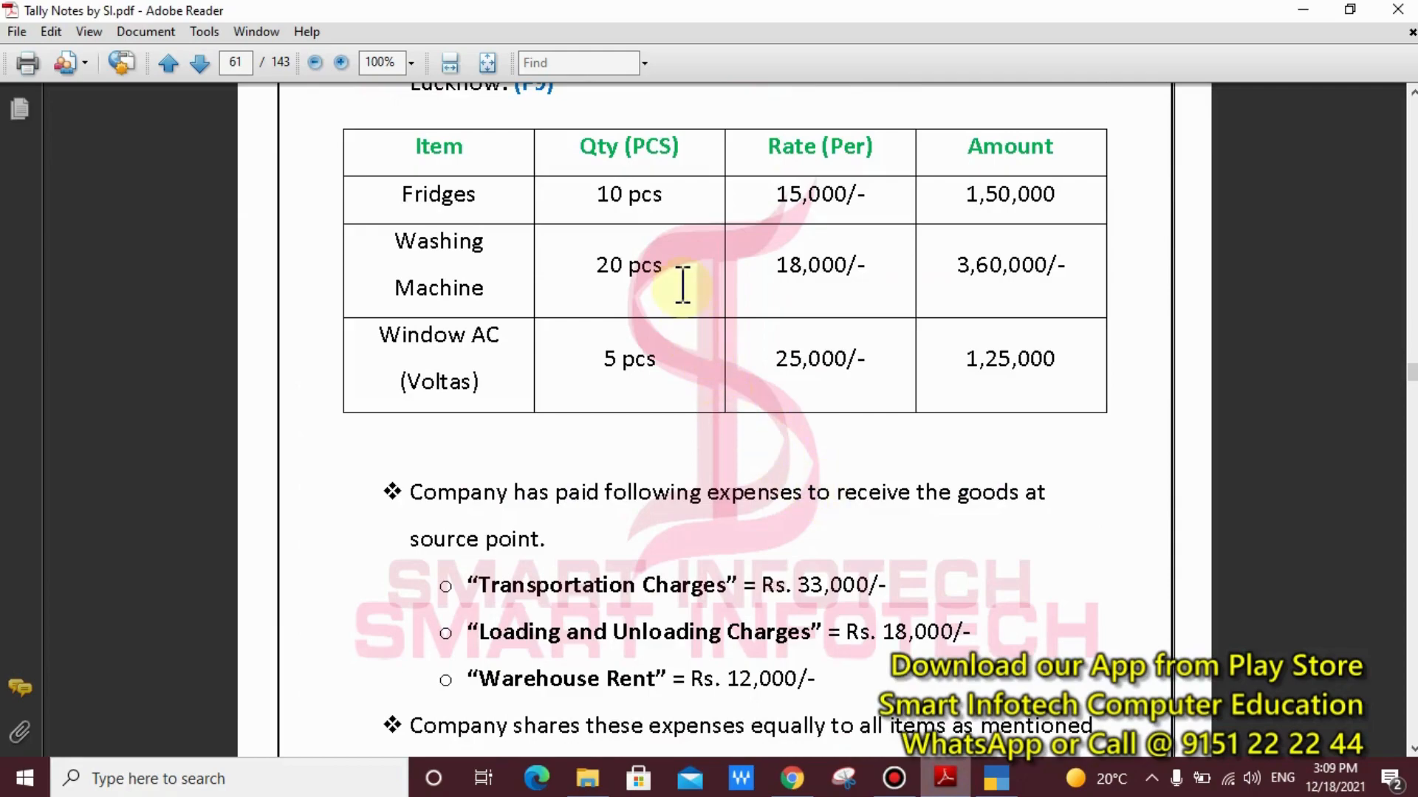
pyautogui.click(996, 778)
pyautogui.write('w')
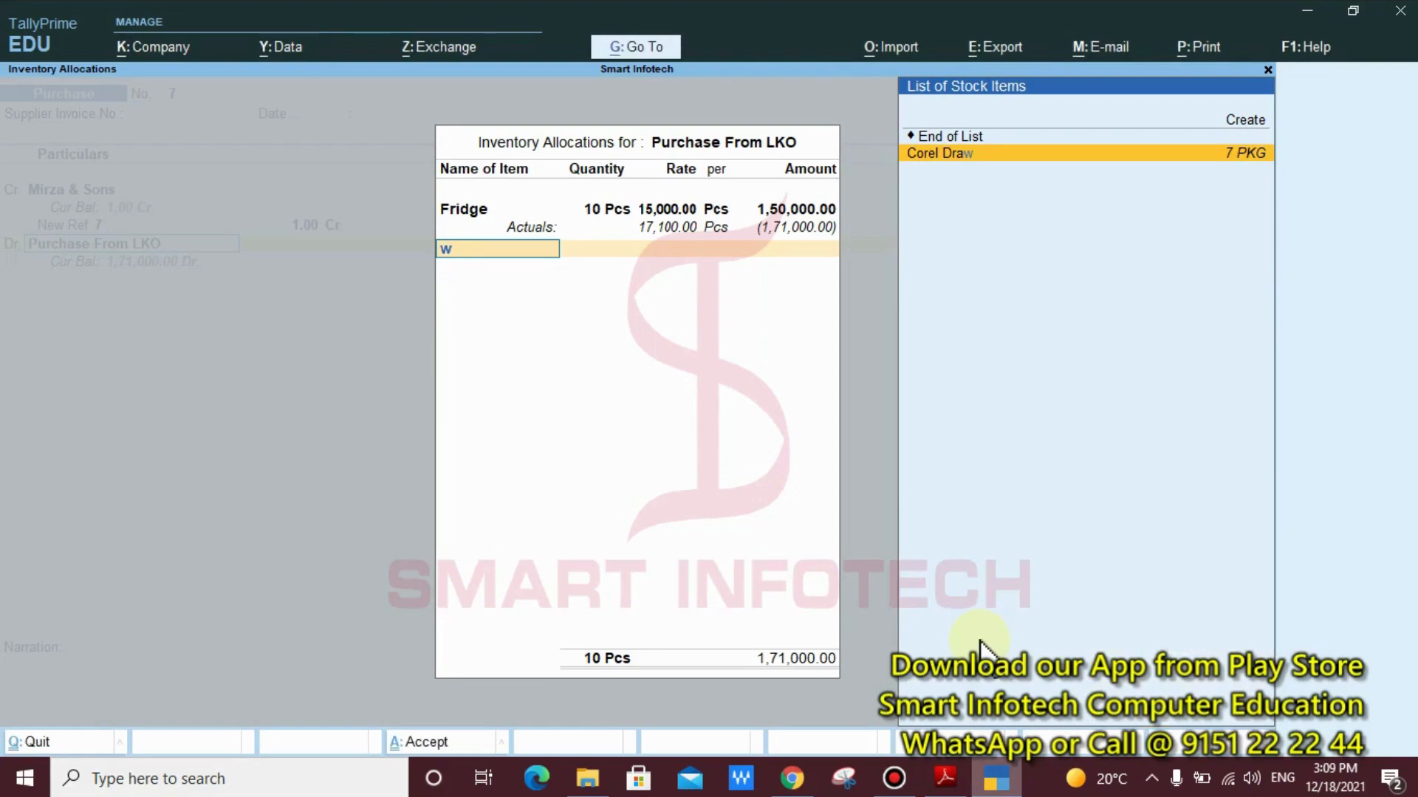
pyautogui.press('BackSpace')
pyautogui.write('w')
pyautogui.press('BackSpace')
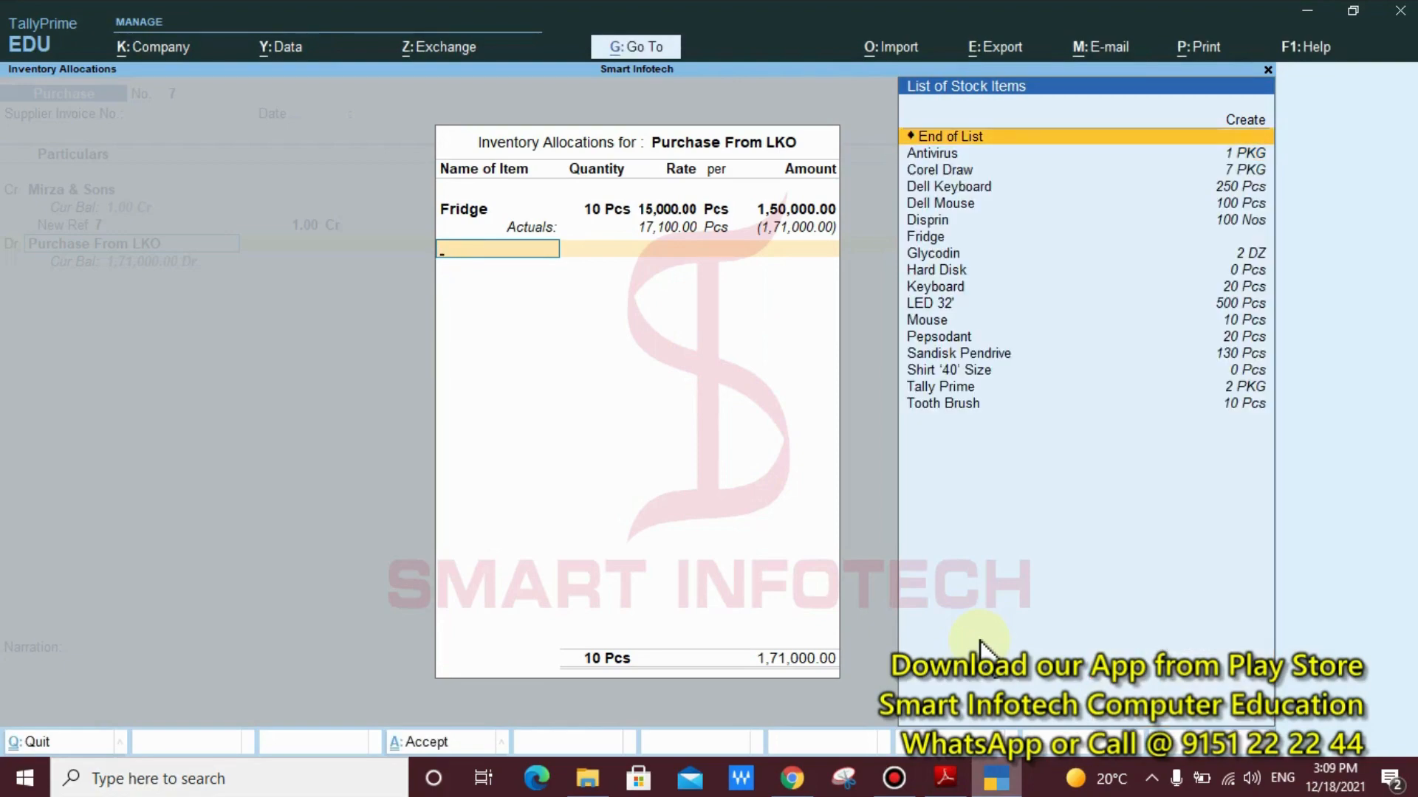
# Start a new stock item from the inventory allocations and name it Washing Machine, without an alias
pyautogui.hotkey('alt', 'c')
pyautogui.write('Wa')
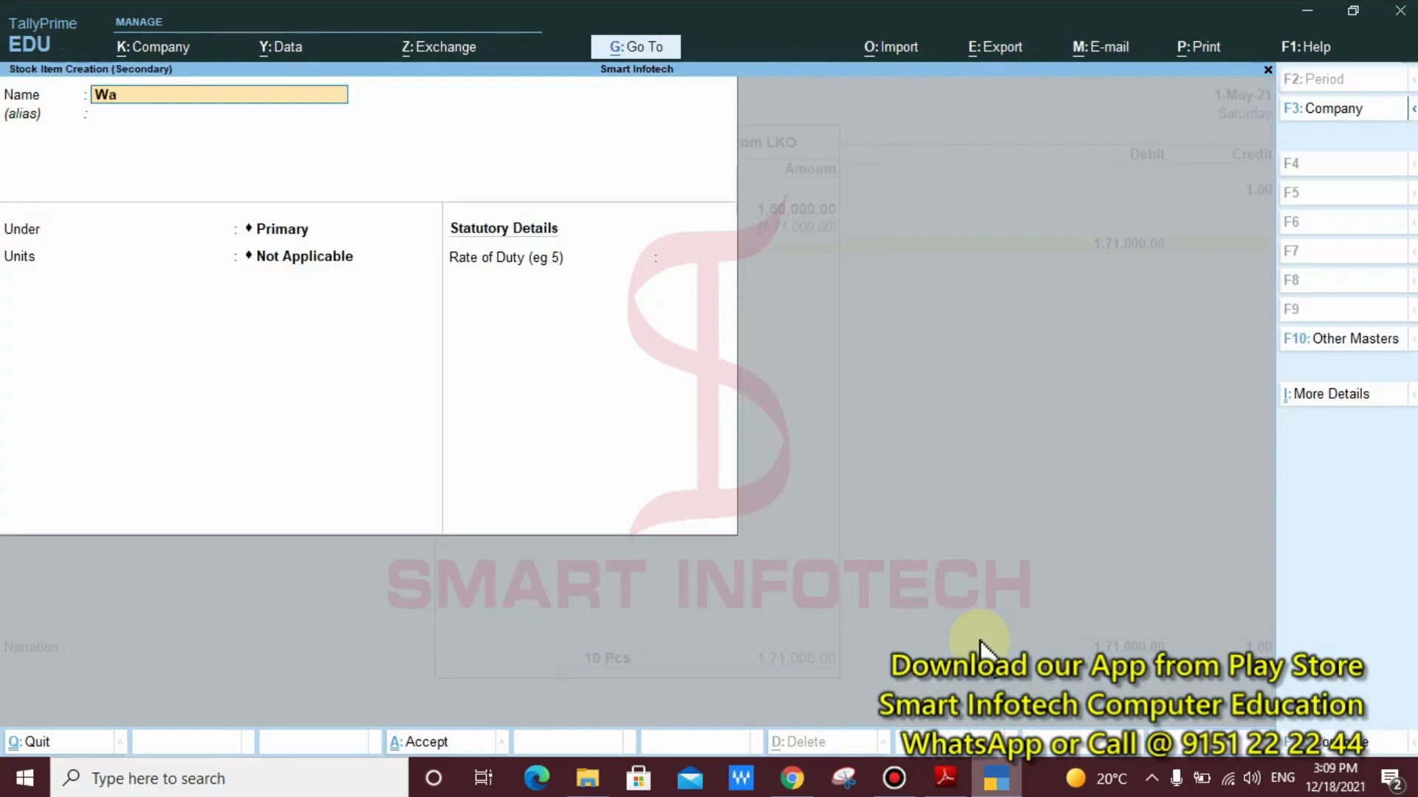
pyautogui.write('shing Machine')
pyautogui.press('Return')
pyautogui.press('Return')
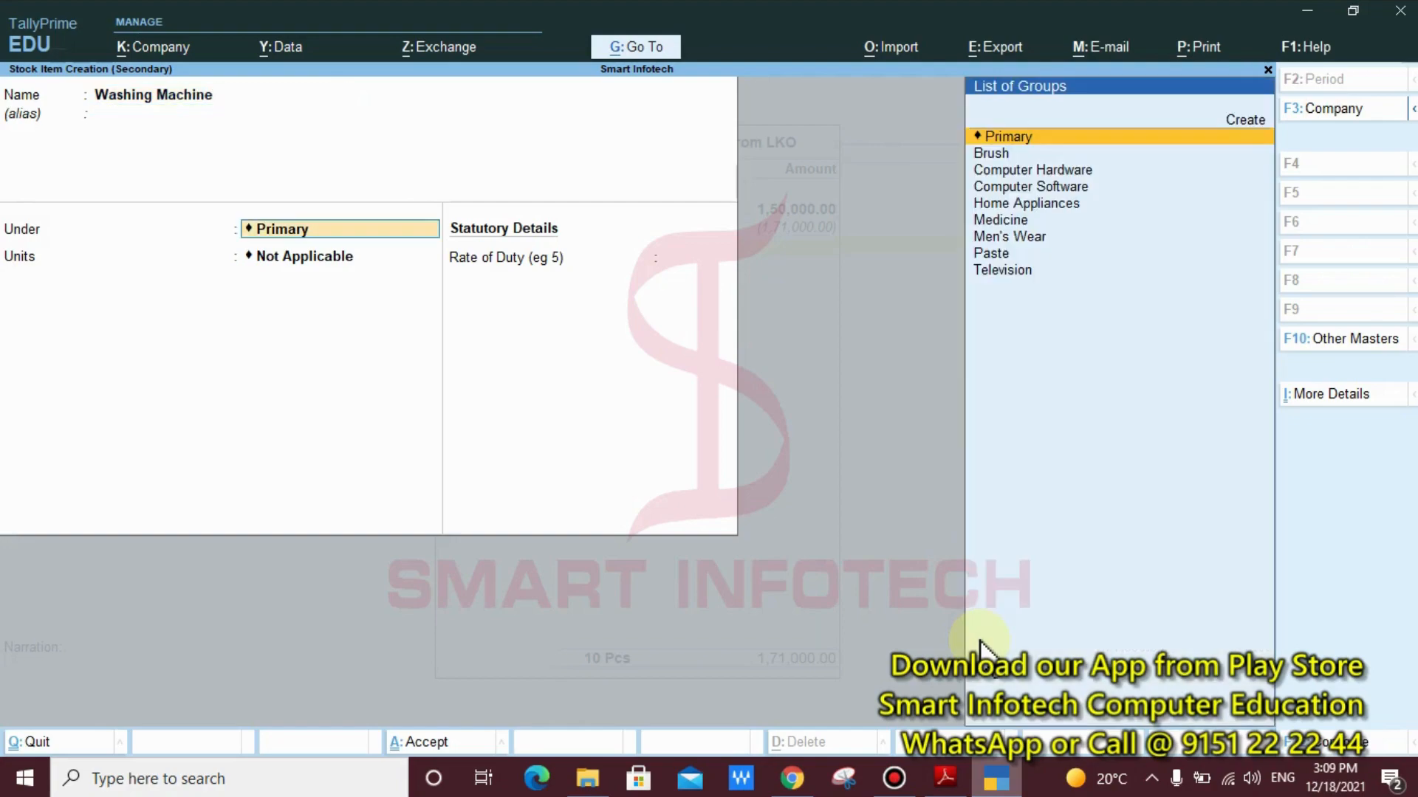
# Put the Washing Machine under Home Appliances with Pcs as unit and no batches, and save the stock item
pyautogui.write('H')
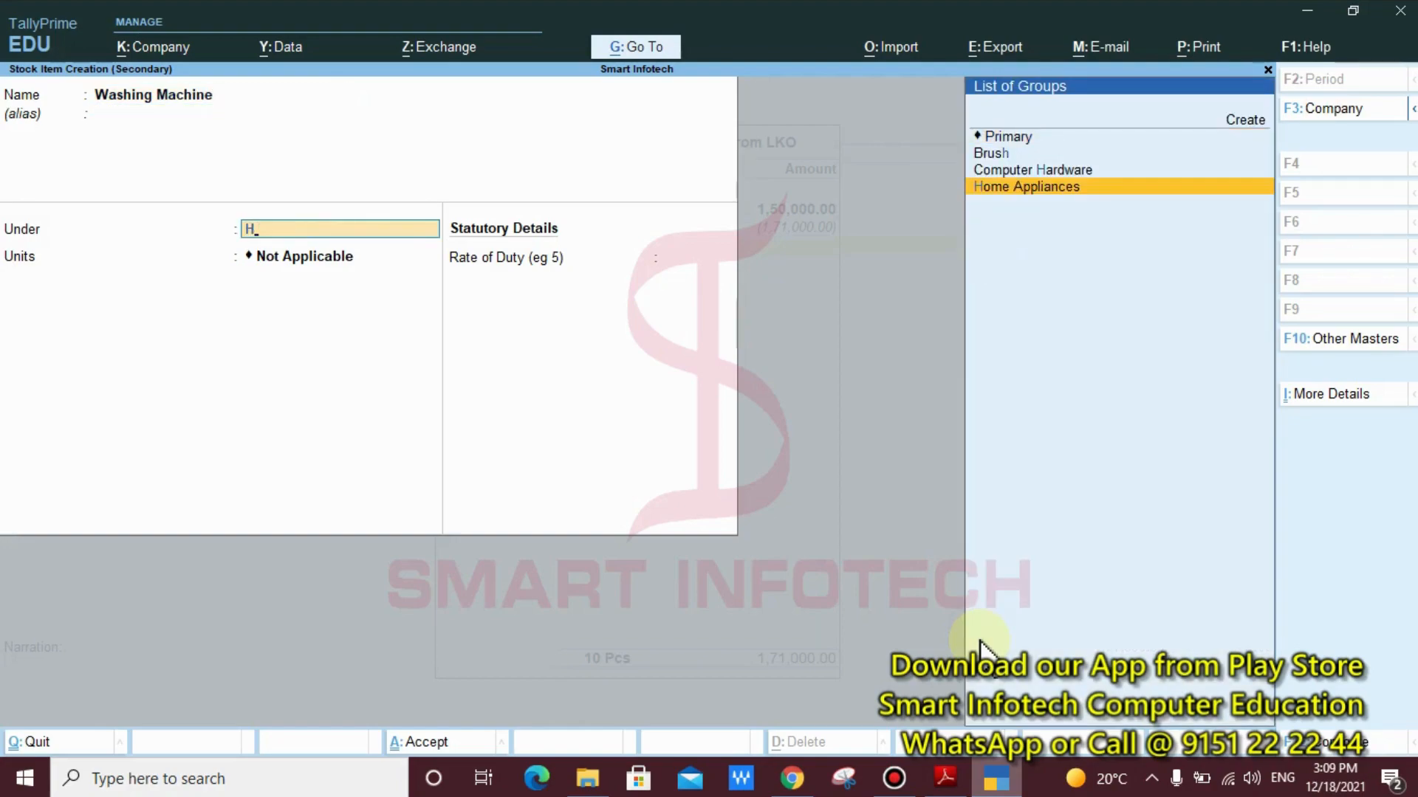
pyautogui.press('Return')
pyautogui.write('Pcs')
pyautogui.press('Return')
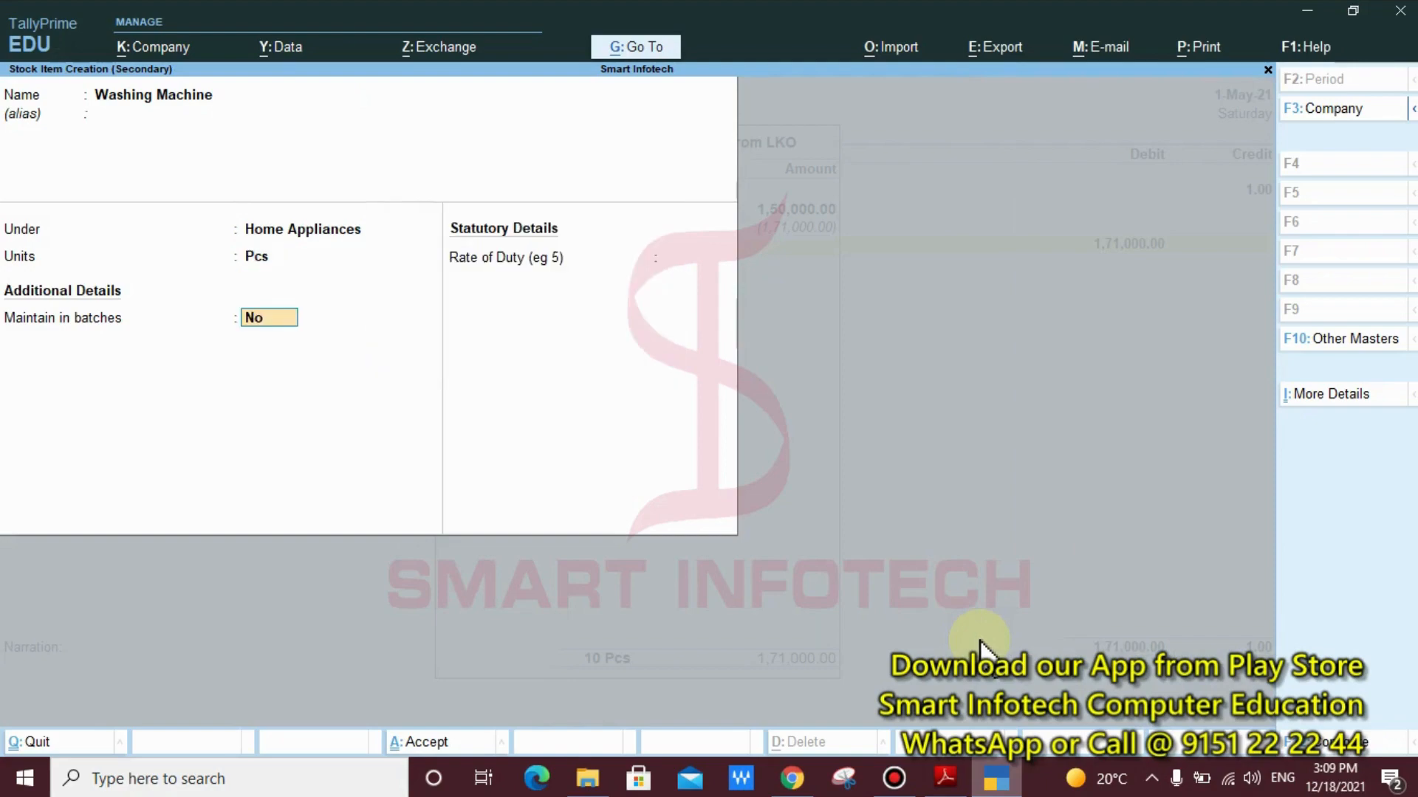
pyautogui.press('Return')
pyautogui.press('Return')
pyautogui.press('Return')
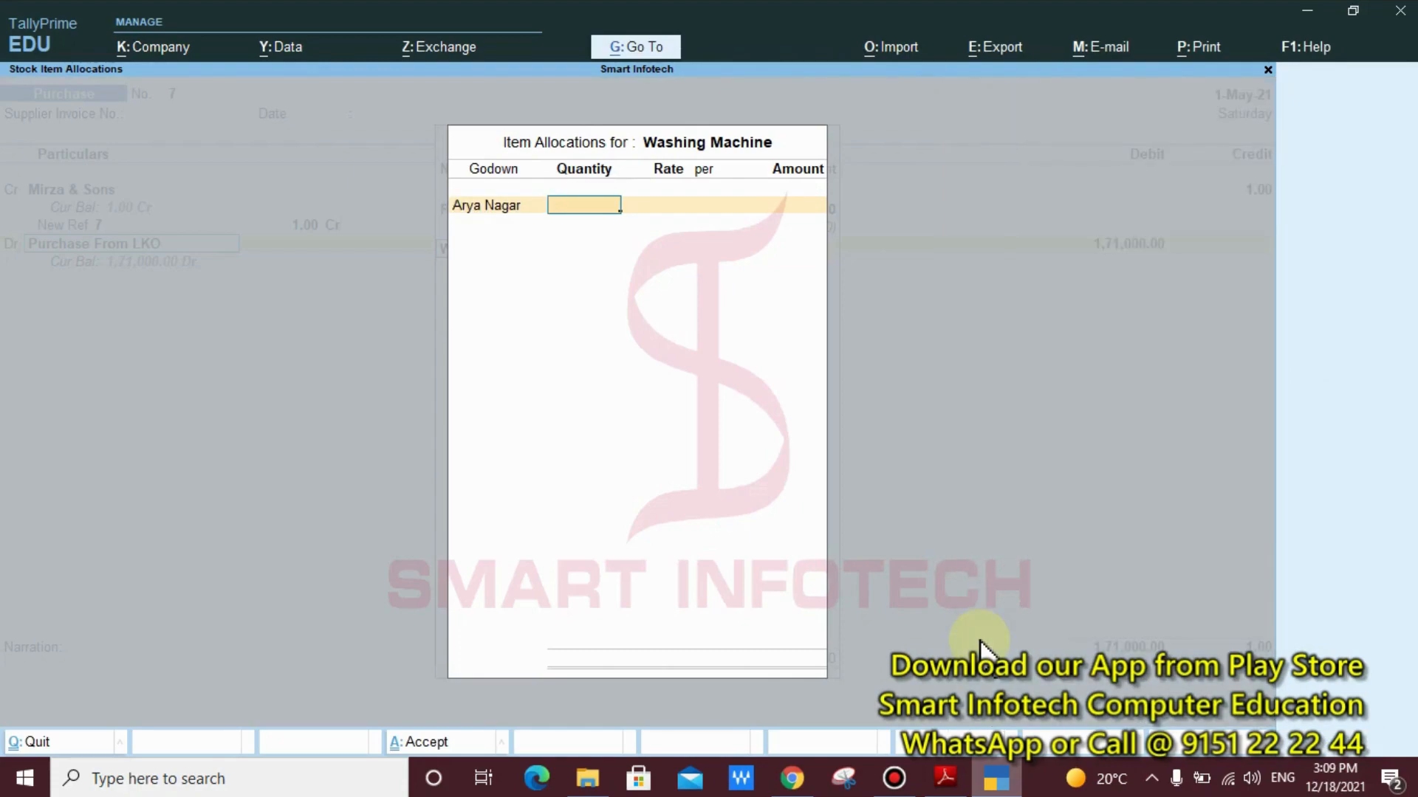
# Following the PDF notes, allocate 20 Pcs of Washing Machine to the Arya Nagar godown at 18,000 per piece and proceed to its additional costs
pyautogui.click(945, 778)
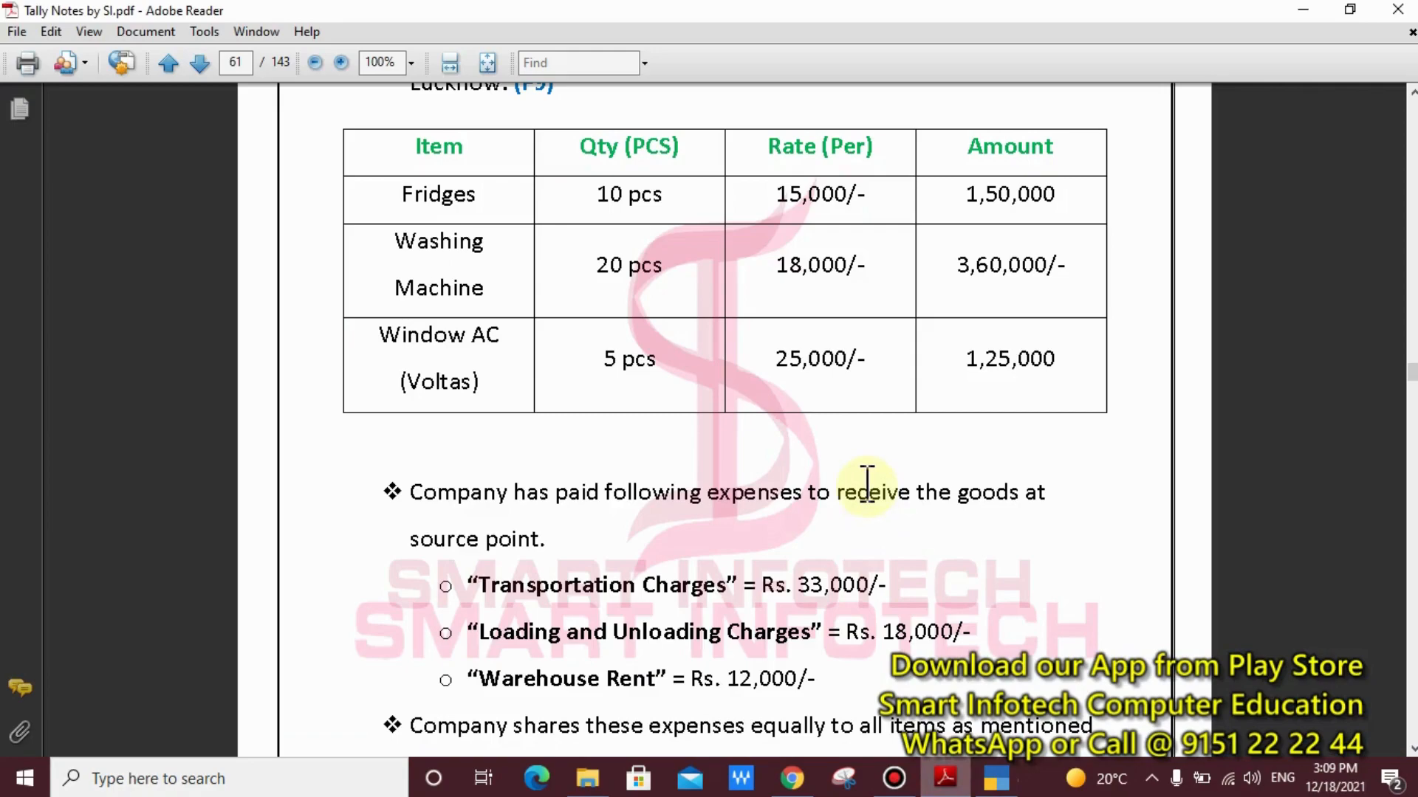
pyautogui.click(998, 782)
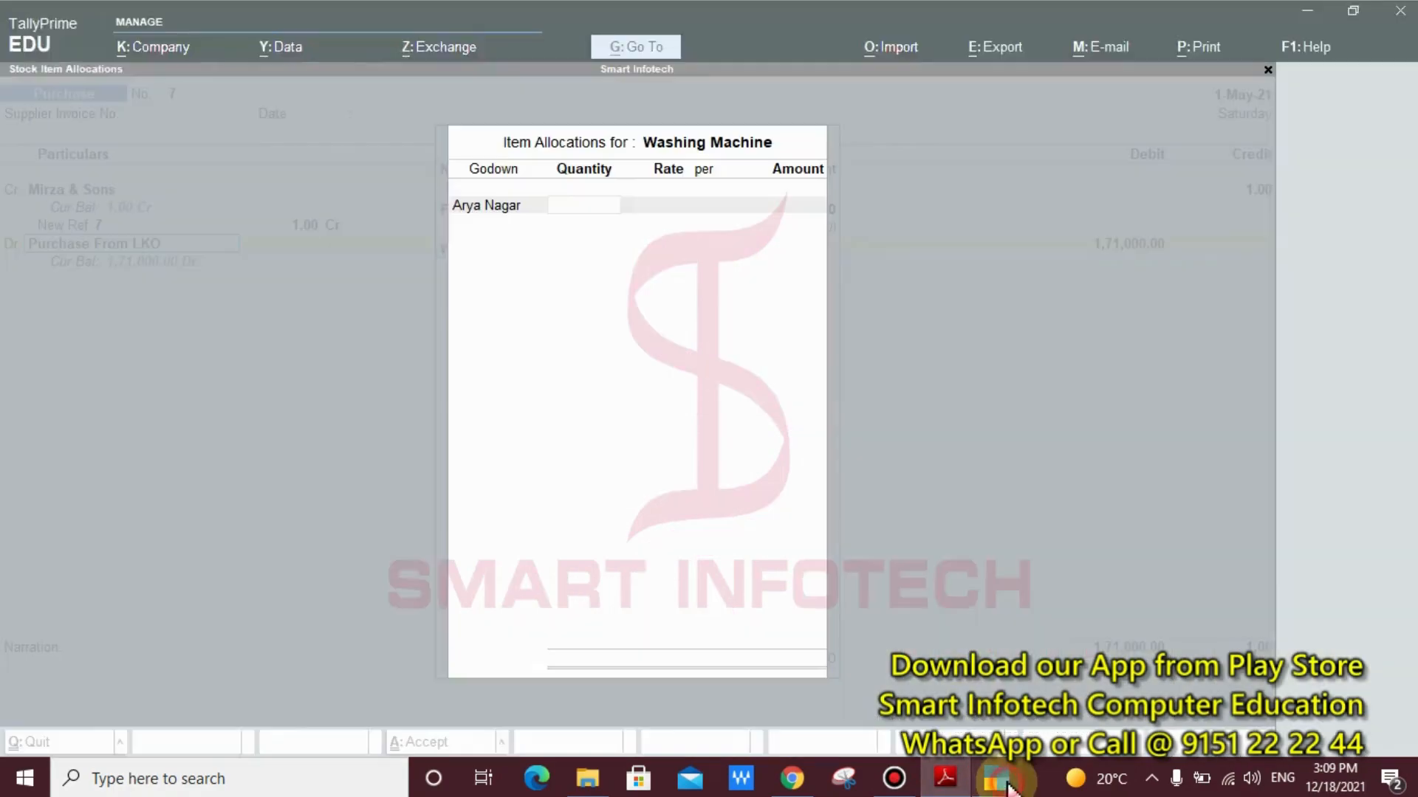
pyautogui.write('20')
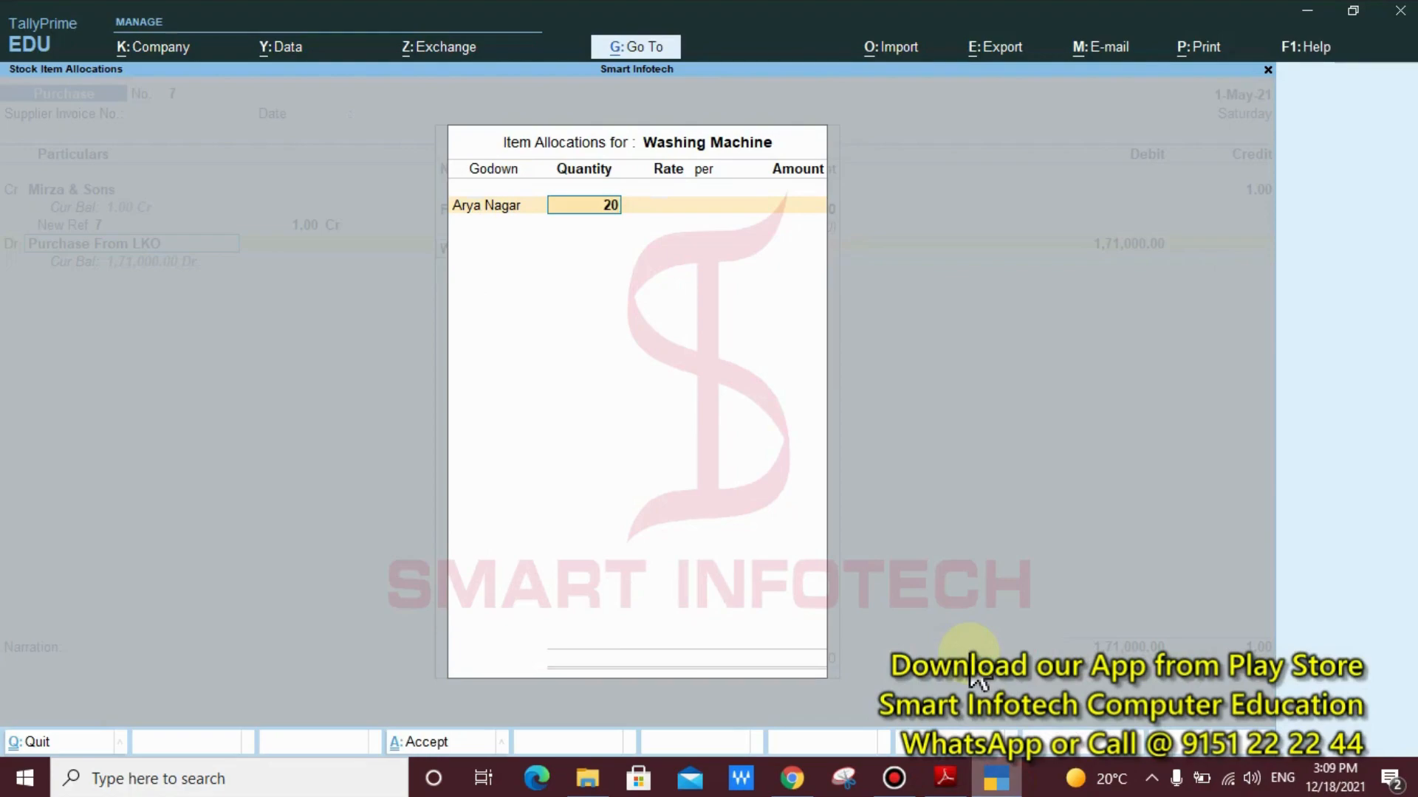
pyautogui.press('Return')
pyautogui.write('18')
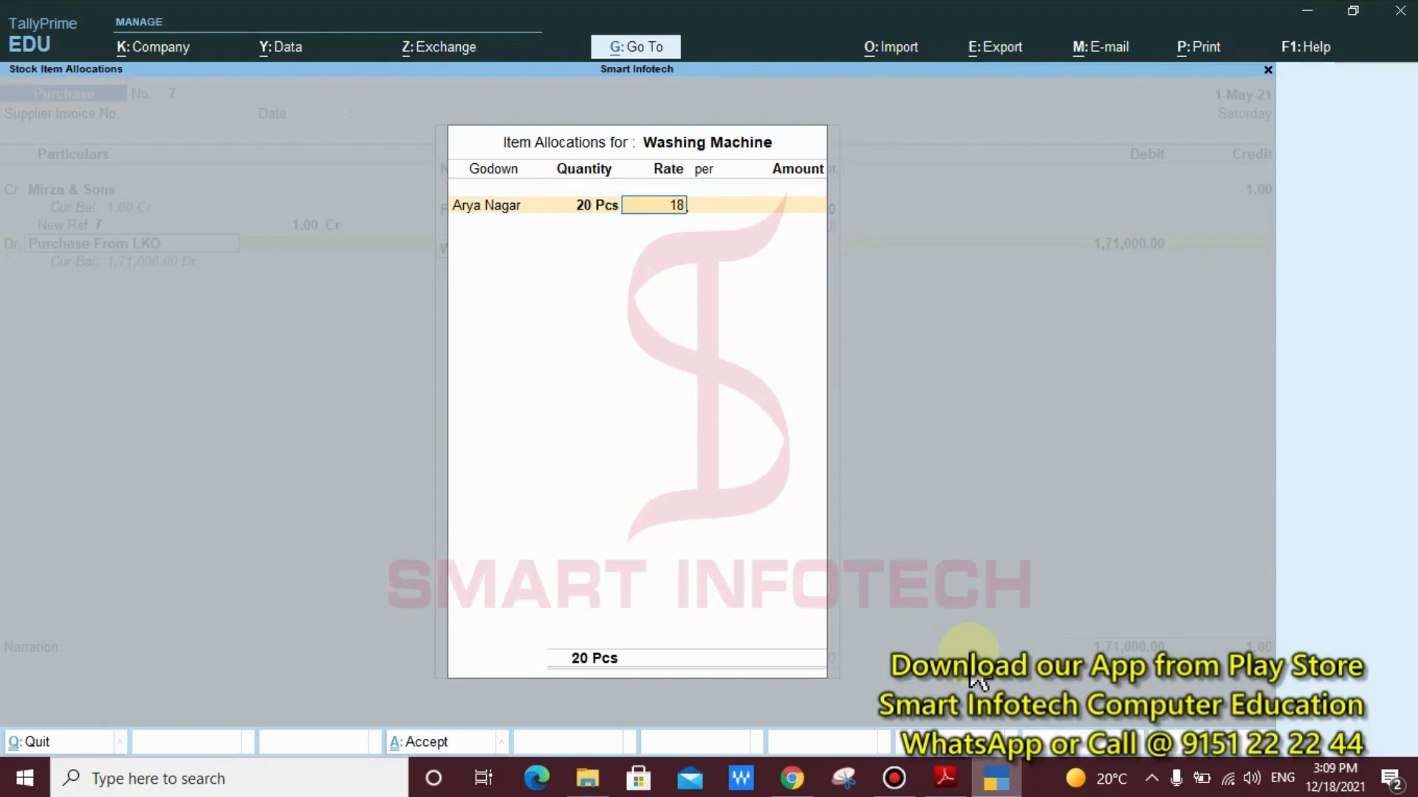
pyautogui.write(',000')
pyautogui.press('Return')
pyautogui.press('Return')
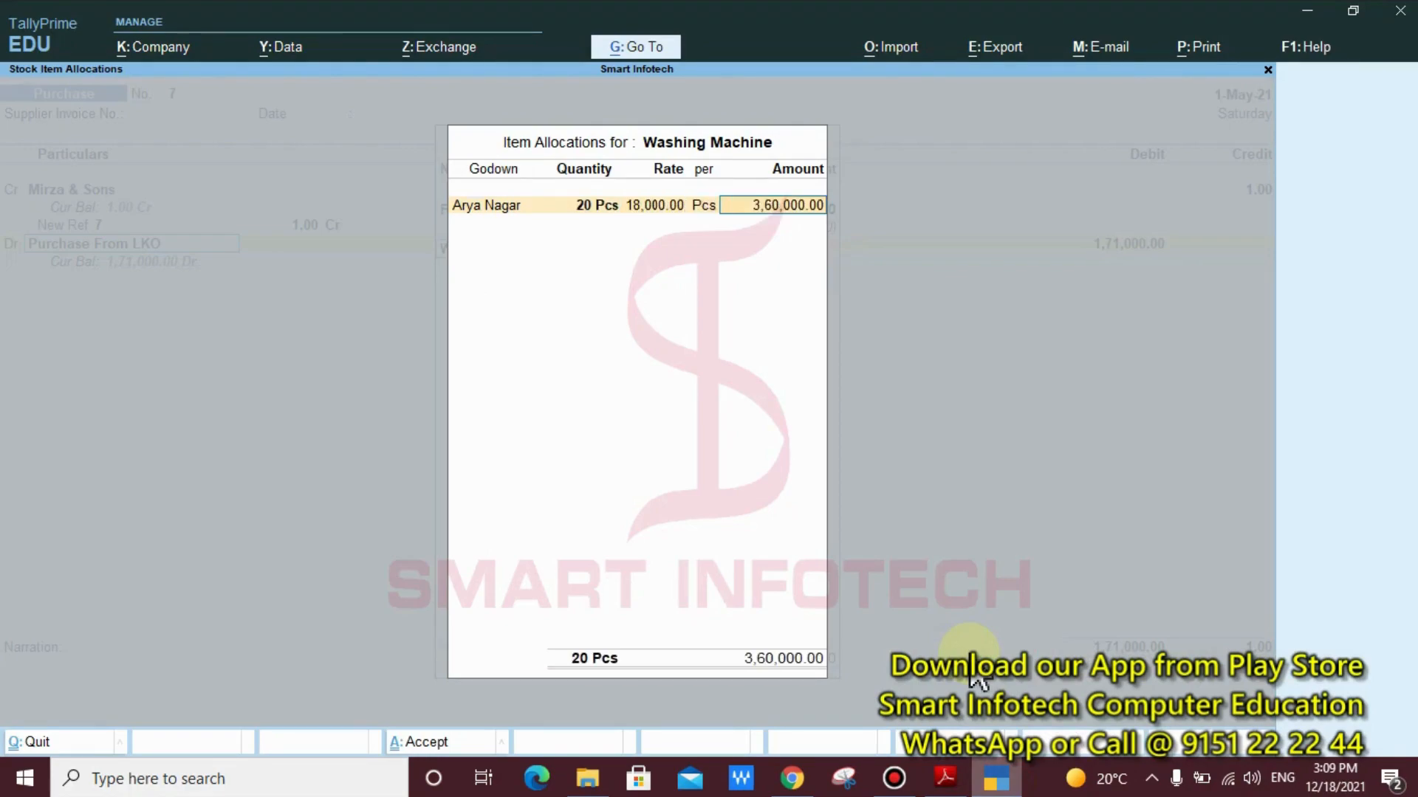
pyautogui.press('Return')
pyautogui.press('Return')
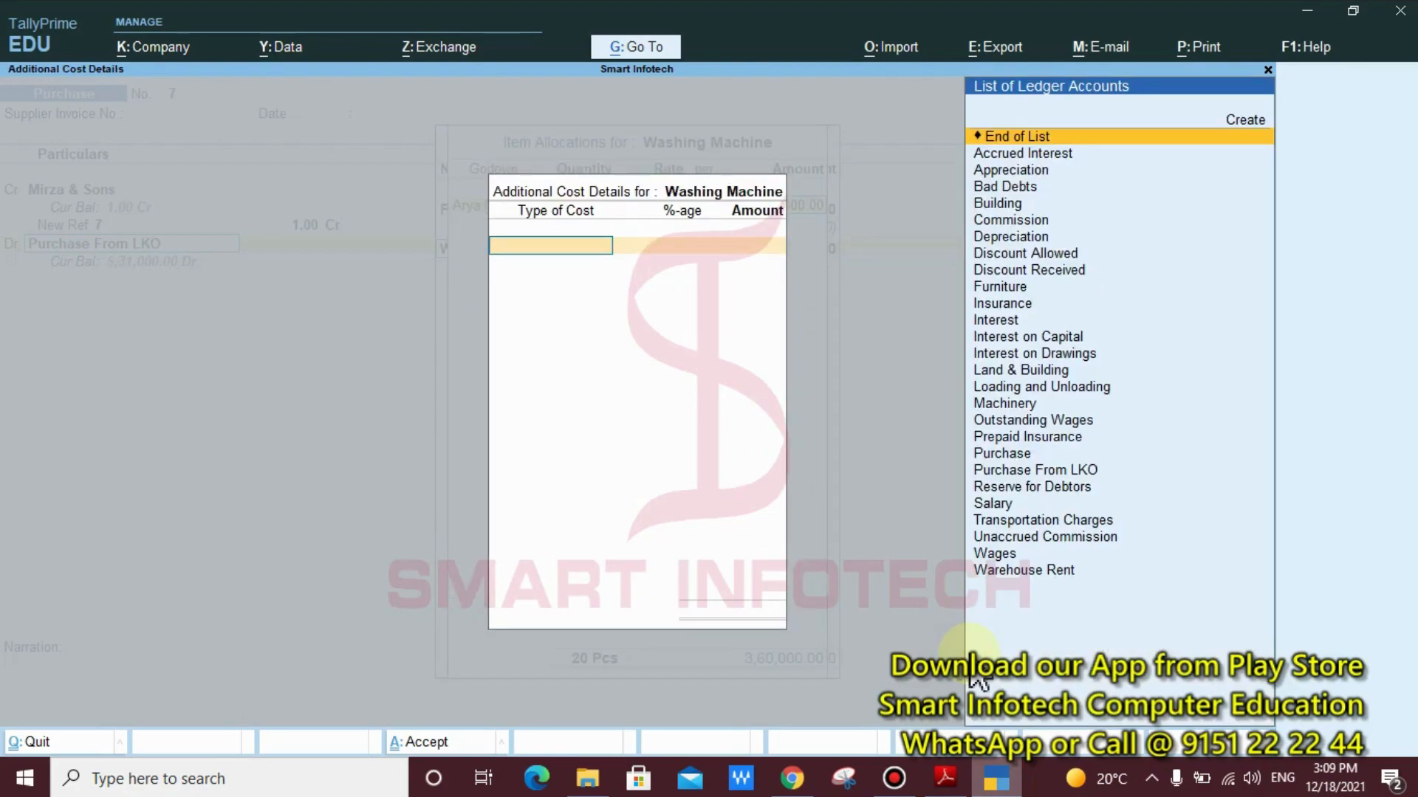
# Add Transportation Charges to the Washing Machine's additional costs with an amount of 11,000 and no percentage
pyautogui.write('W')
pyautogui.press('BackSpace')
pyautogui.write('T')
pyautogui.press('Return')
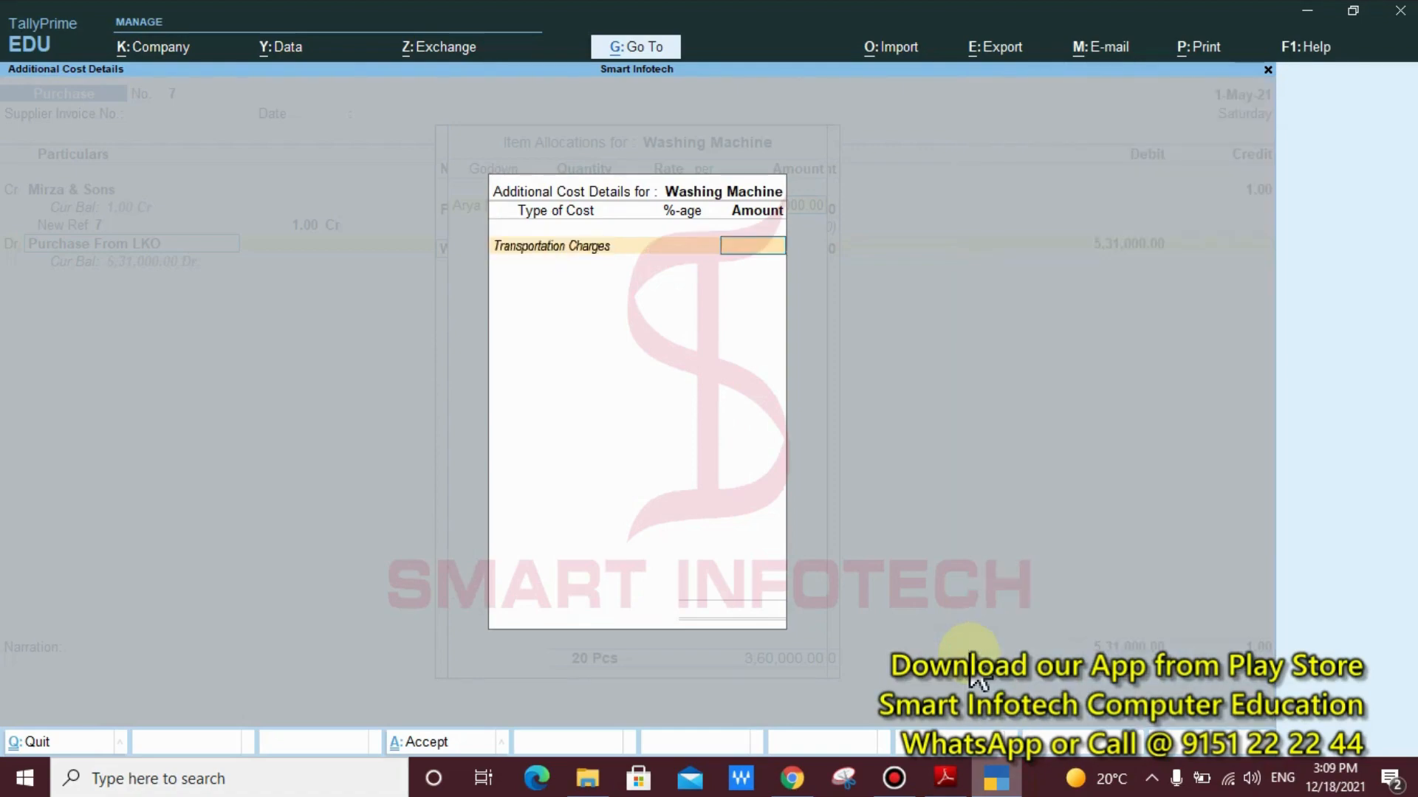
pyautogui.write('11,000')
pyautogui.press('Return')
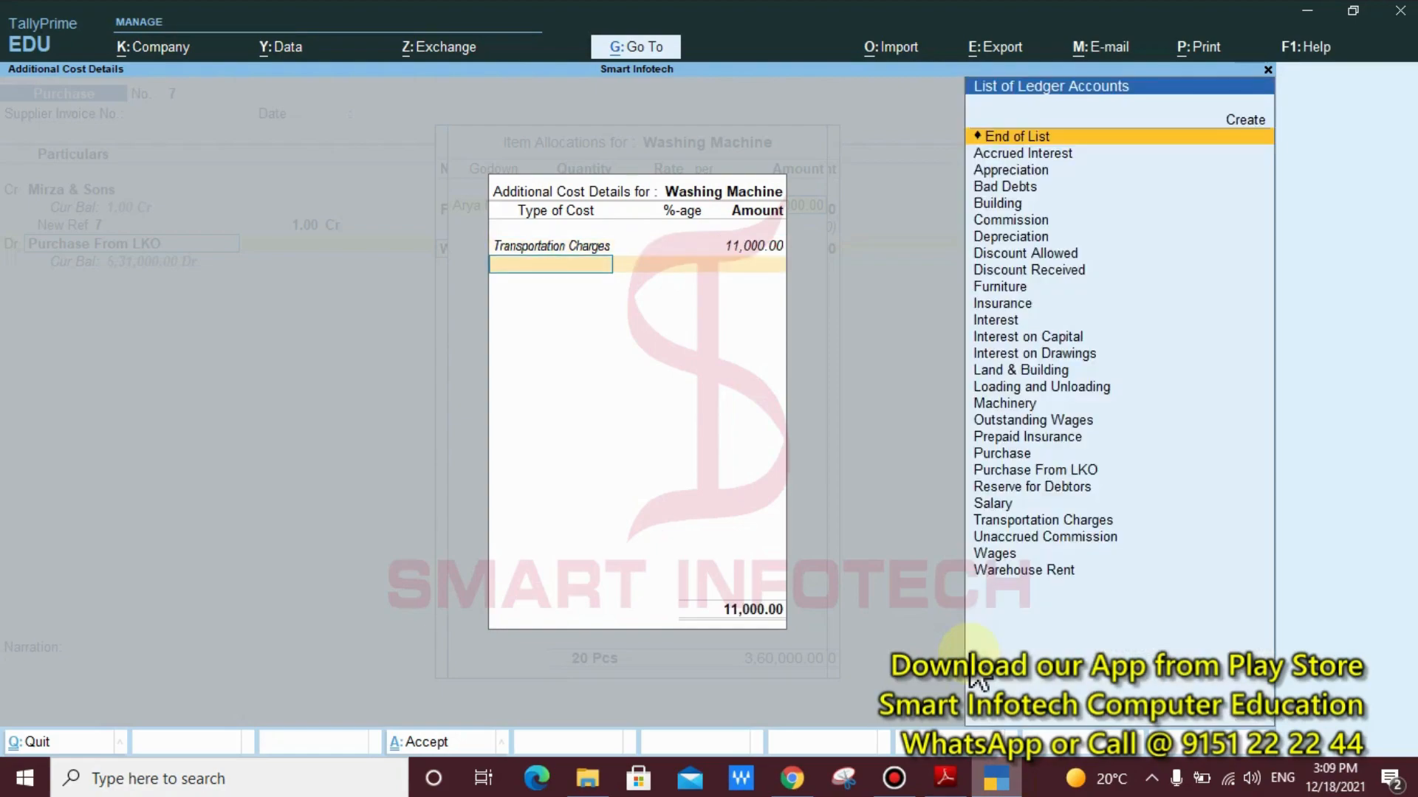
# Add Loading and Unloading to the Washing Machine's additional costs with an amount of 6,000 and no percentage
pyautogui.write('L')
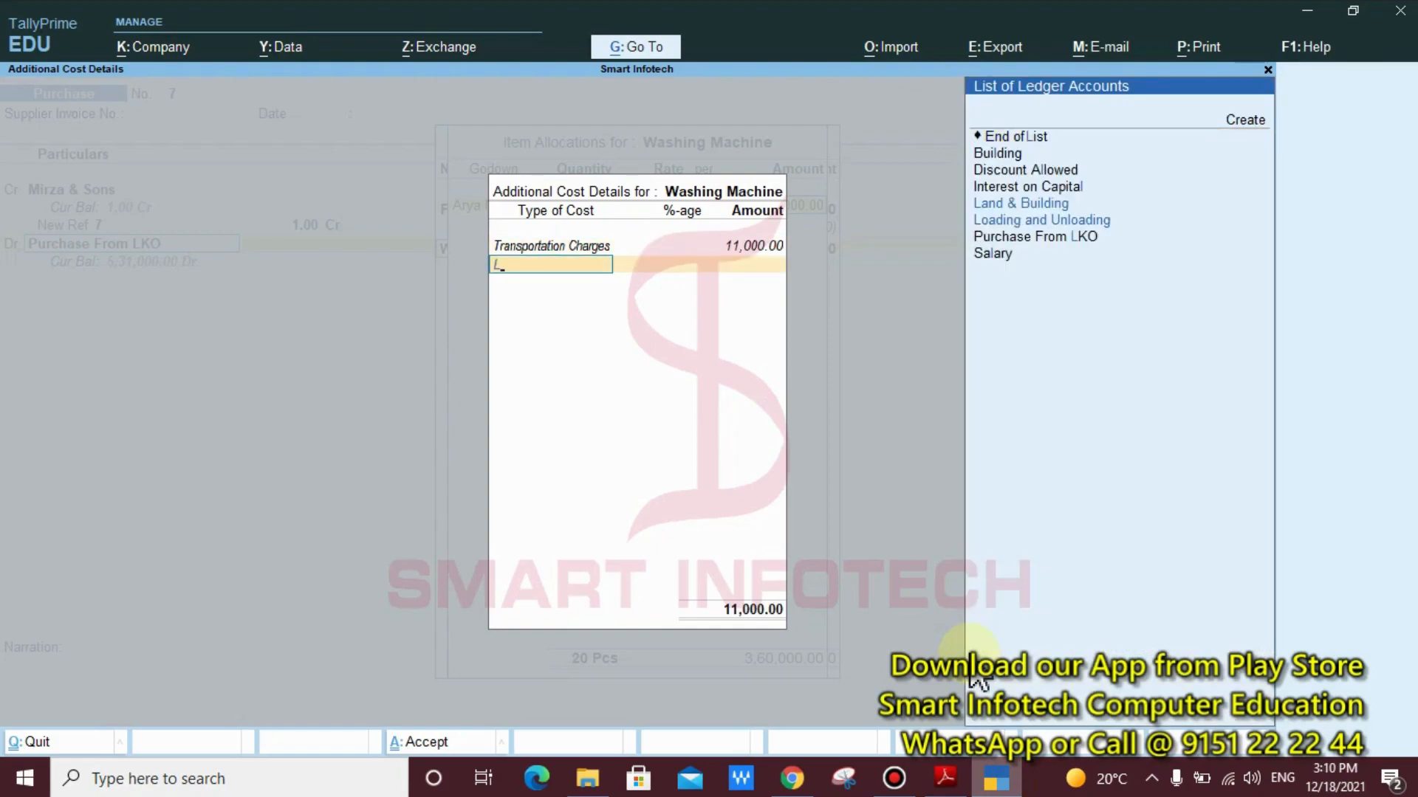
pyautogui.press('Down')
pyautogui.press('Down')
pyautogui.press('Return')
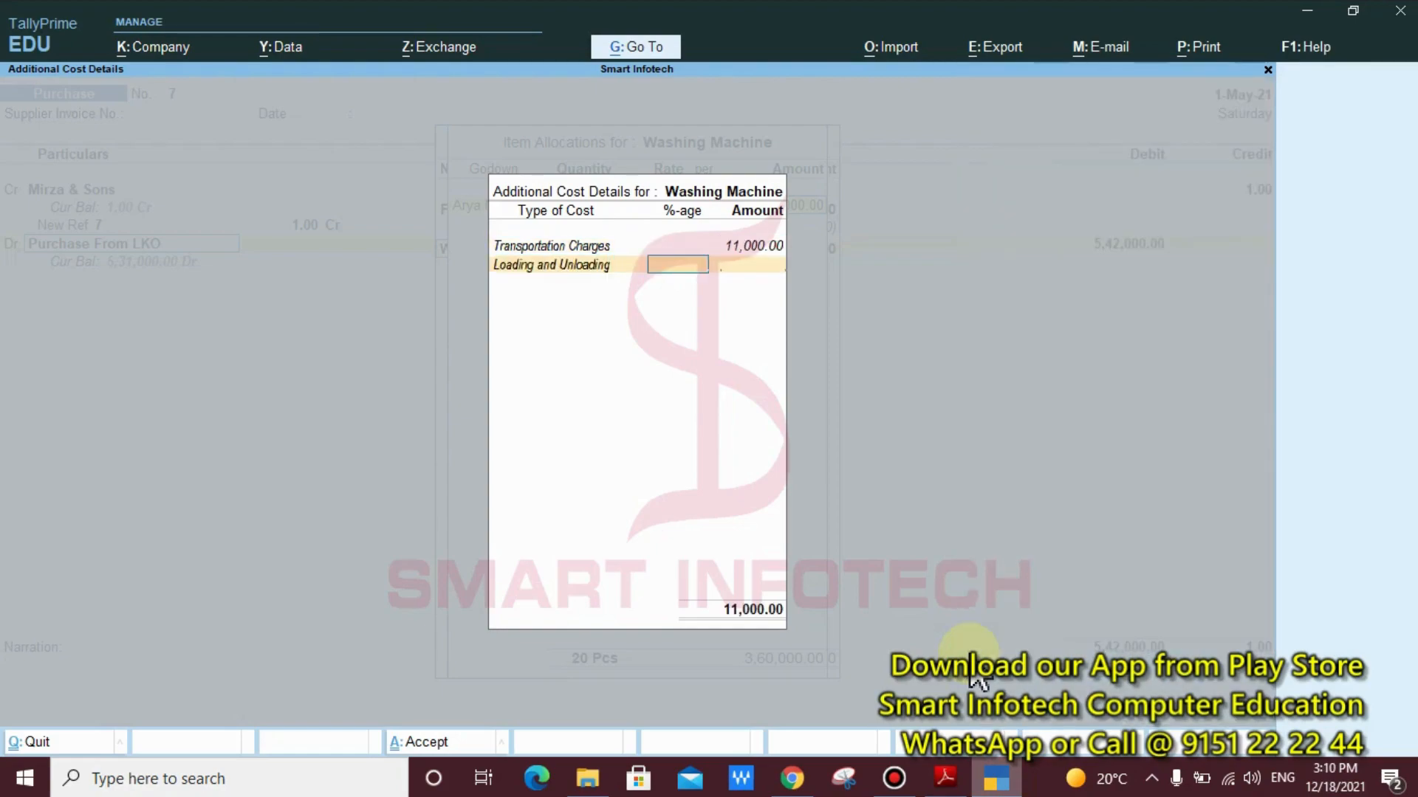
pyautogui.press('Return')
pyautogui.write('6000')
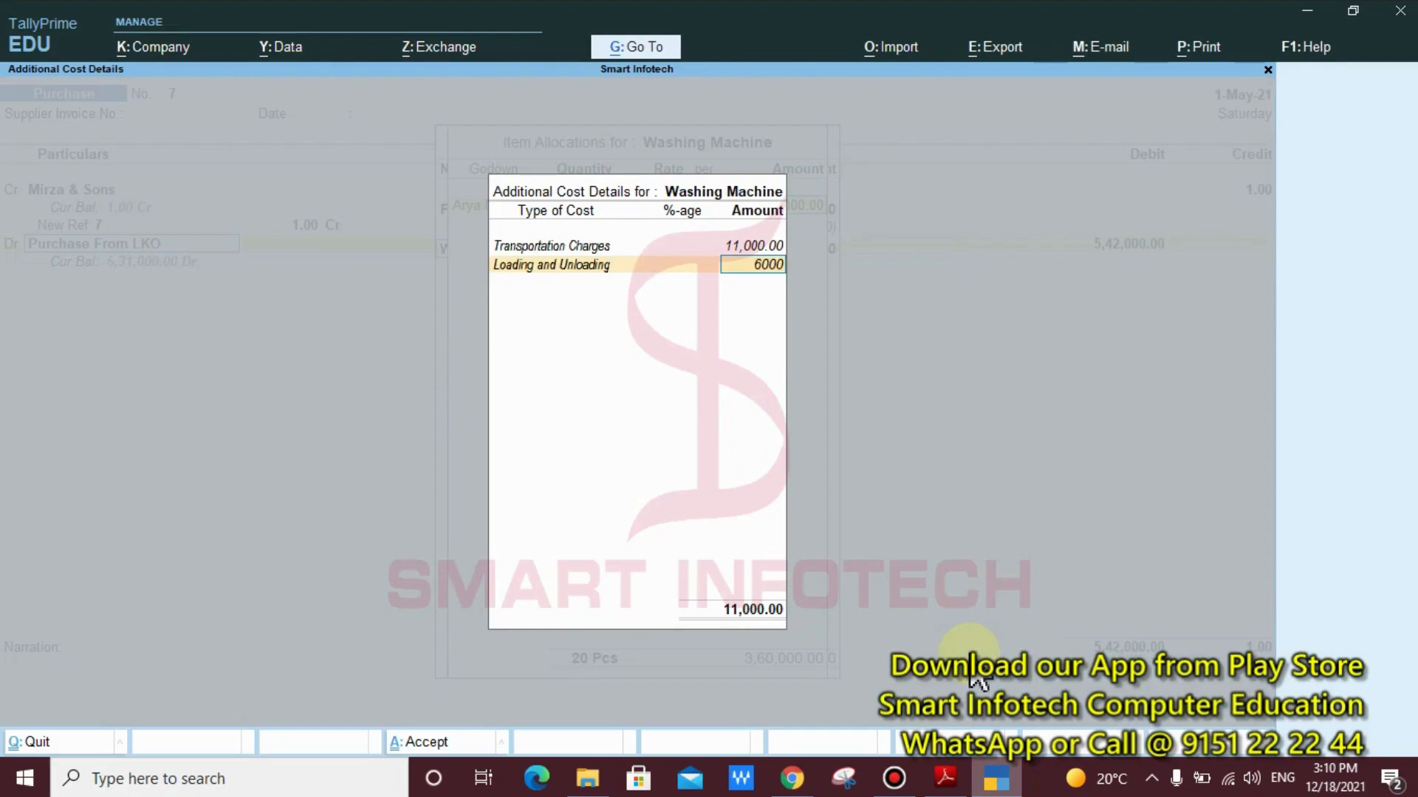
pyautogui.press('Return')
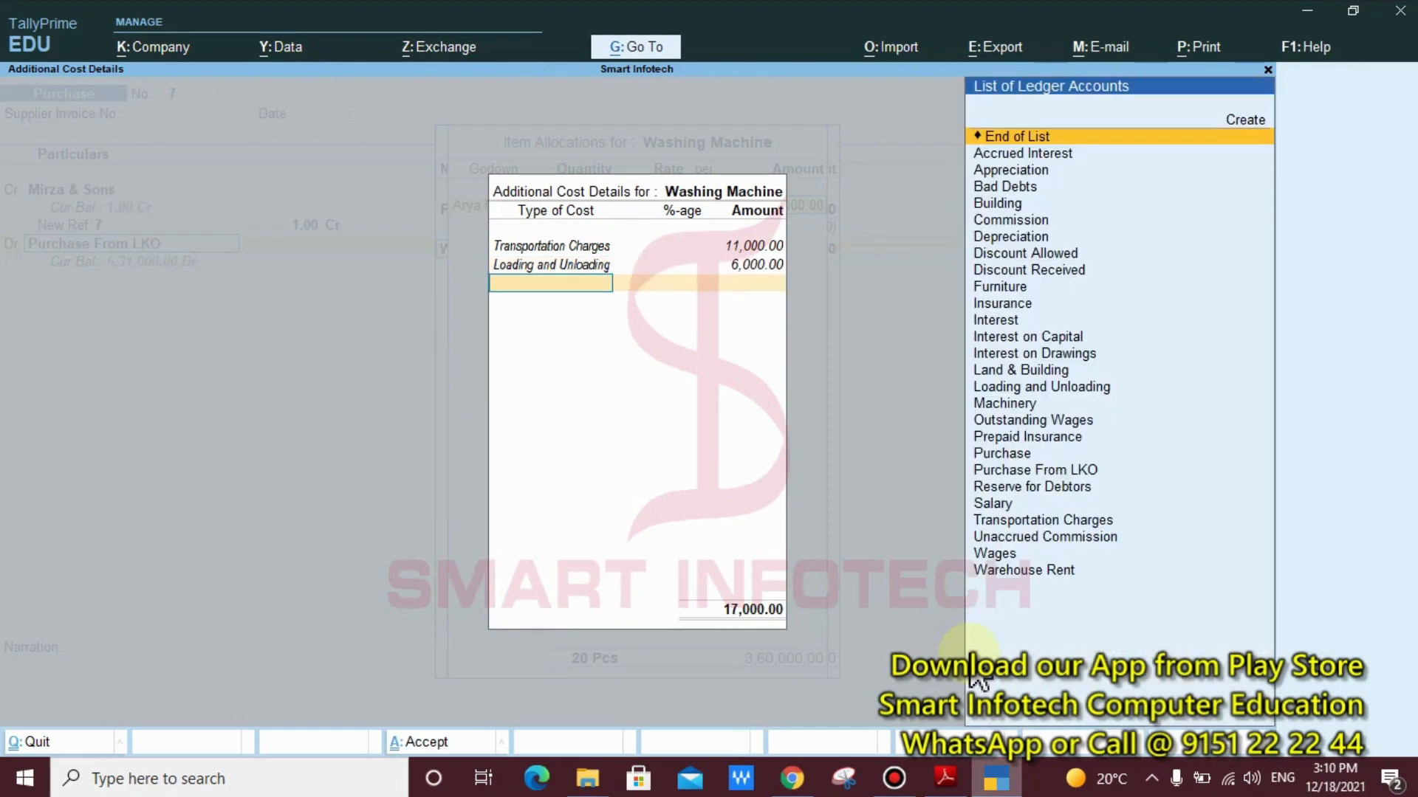
# Add Warehouse Rent of 4,000 to the Washing Machine's additional costs without a percentage and end the cost list
pyautogui.write('Wa')
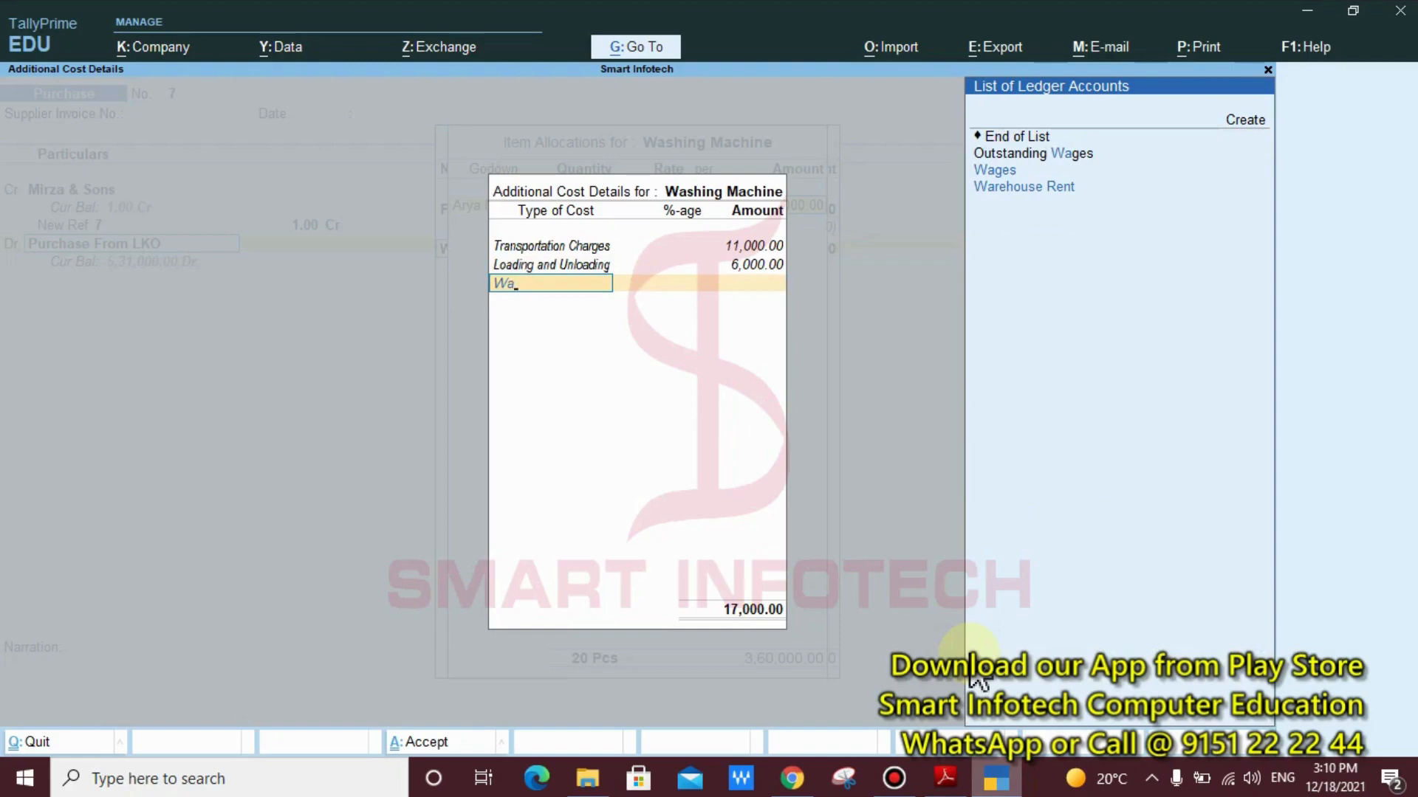
pyautogui.press('Down')
pyautogui.press('Return')
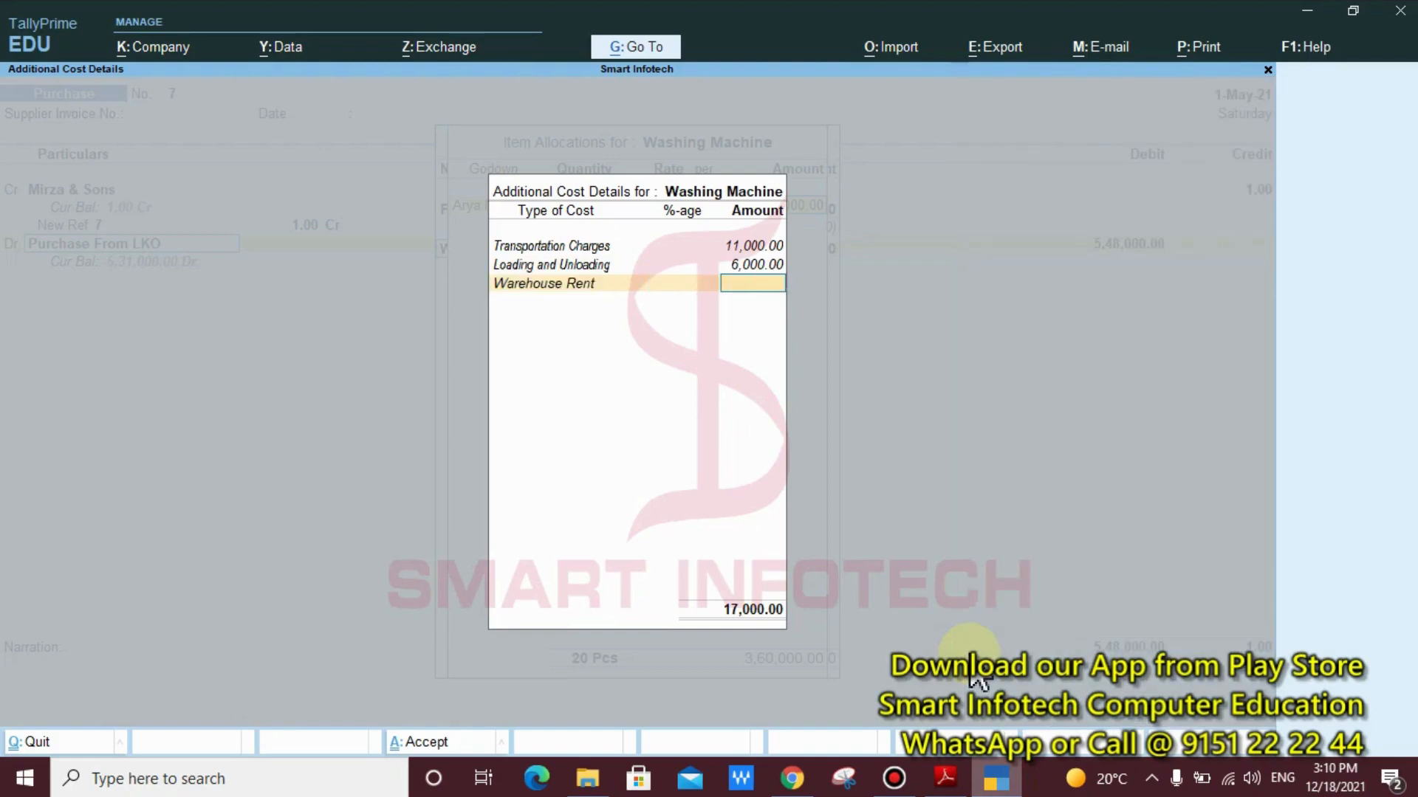
pyautogui.write('4,000')
pyautogui.press('Return')
pyautogui.press('Return')
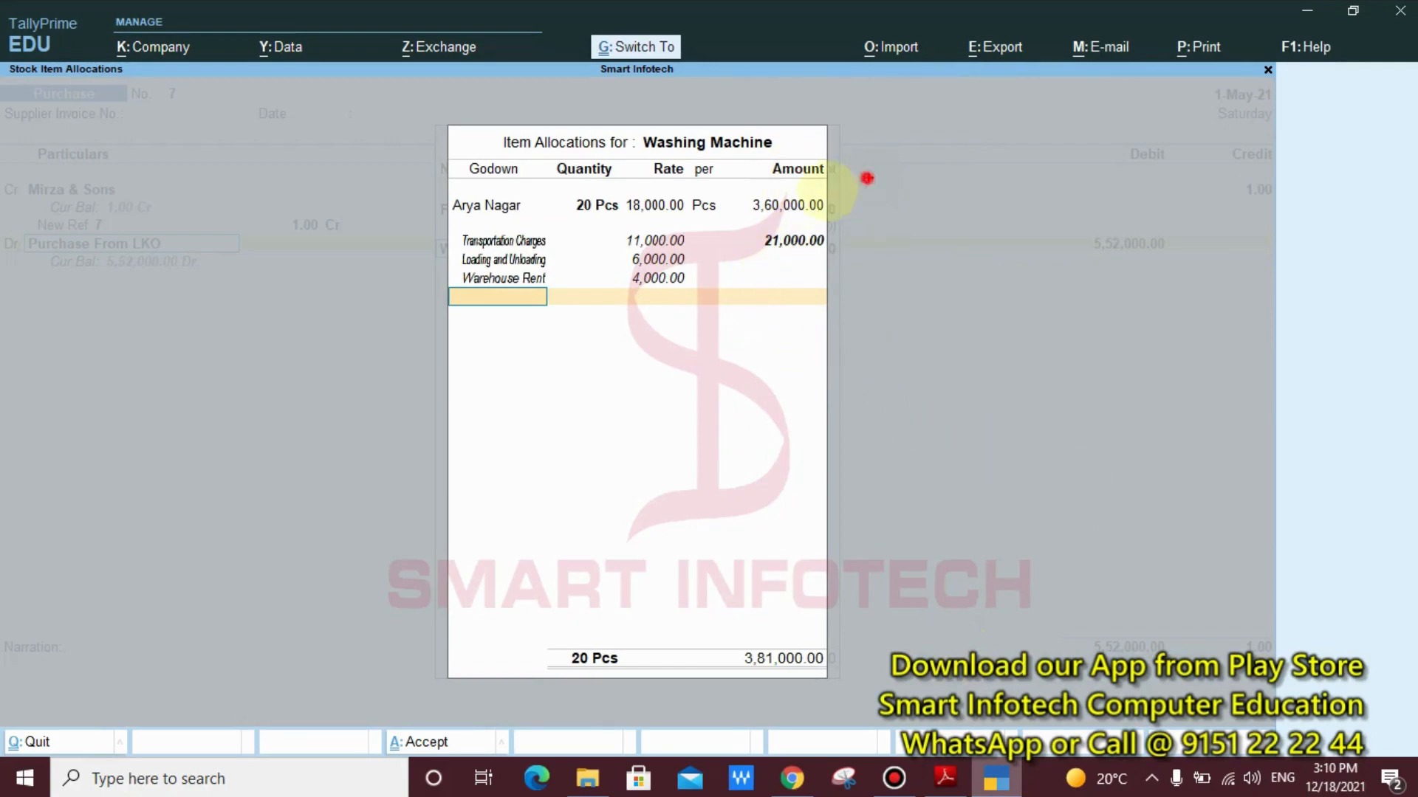
# Accept the Washing Machine's item allocations and return to the inventory allocations for Purchase From LKO
pyautogui.moveTo(866, 178); pyautogui.dragTo(573, 220)
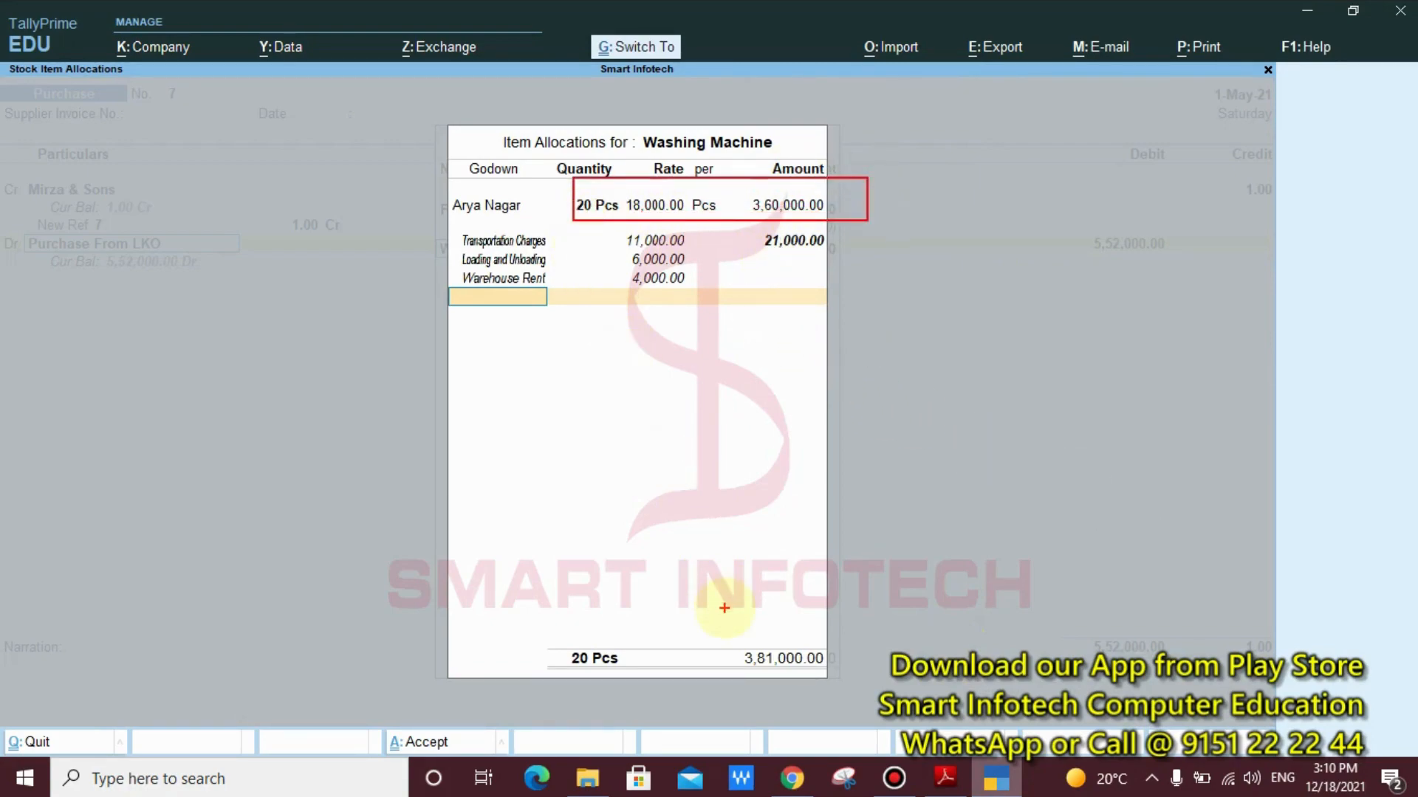
pyautogui.moveTo(724, 608); pyautogui.dragTo(846, 699)
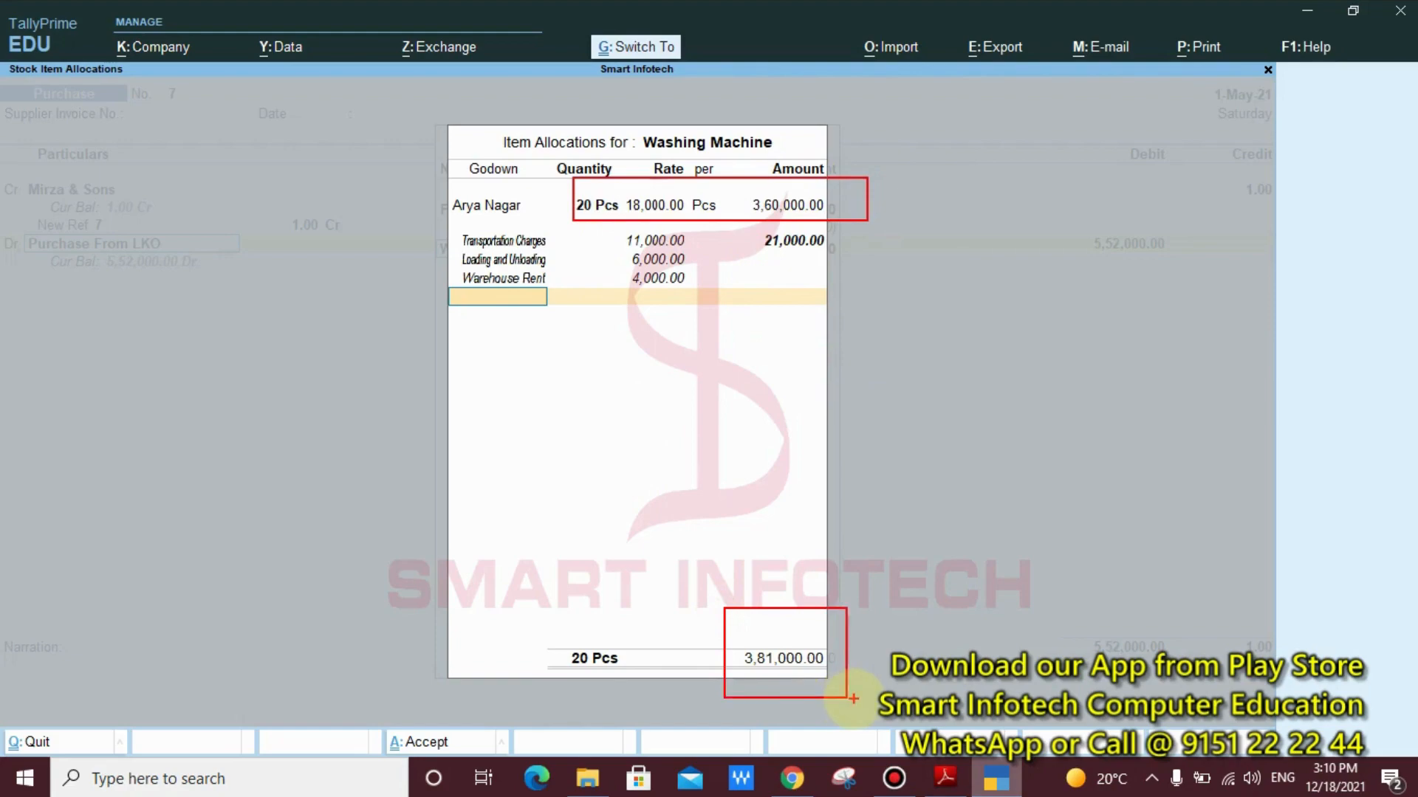
pyautogui.press('Escape')
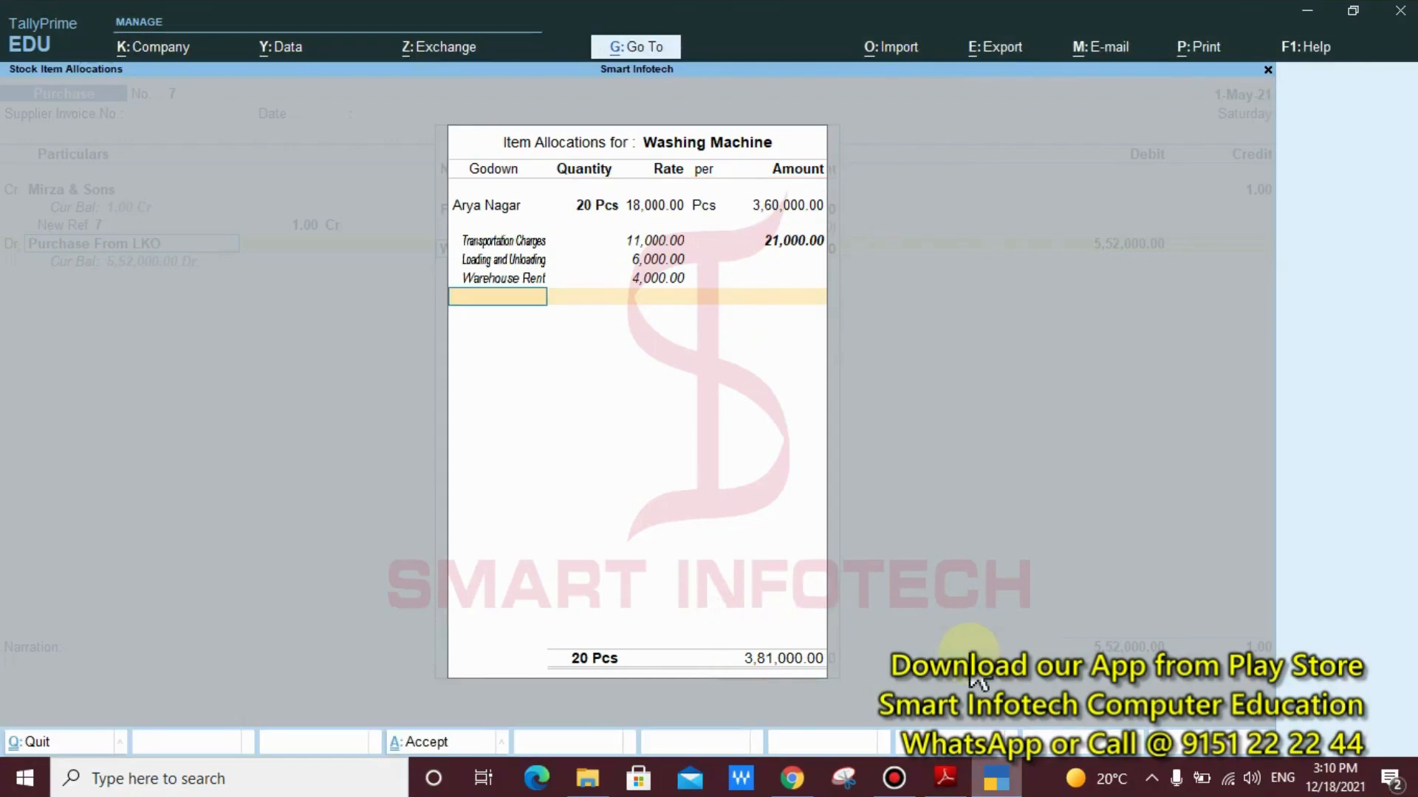
pyautogui.press('Return')
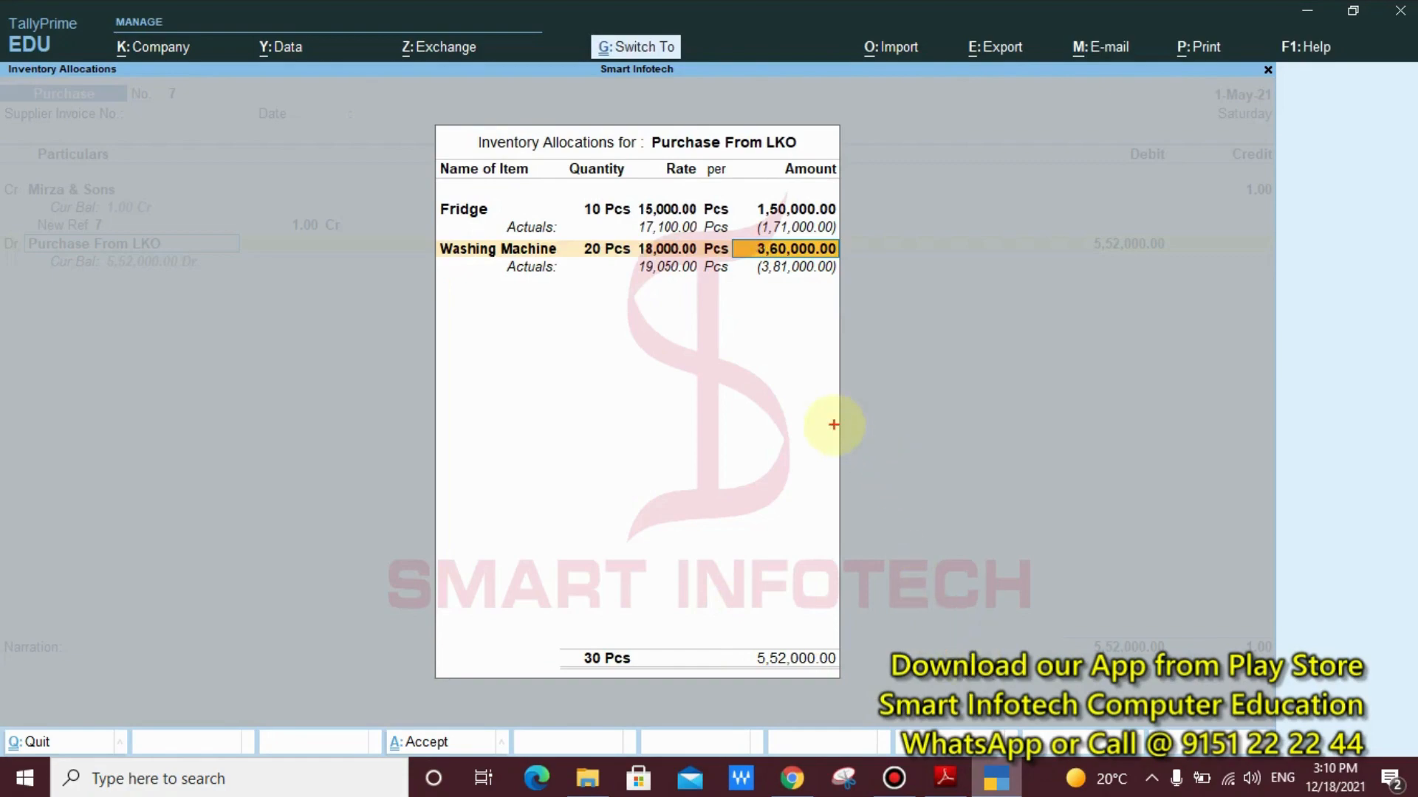
# Compare the entered and actual rates of the Fridge and Washing Machine, and accept the Washing Machine's amount
pyautogui.moveTo(415, 182)
pyautogui.mouseDown()
pyautogui.moveTo(529, 213)
pyautogui.moveTo(794, 218)
pyautogui.moveTo(875, 239)
pyautogui.mouseUp()
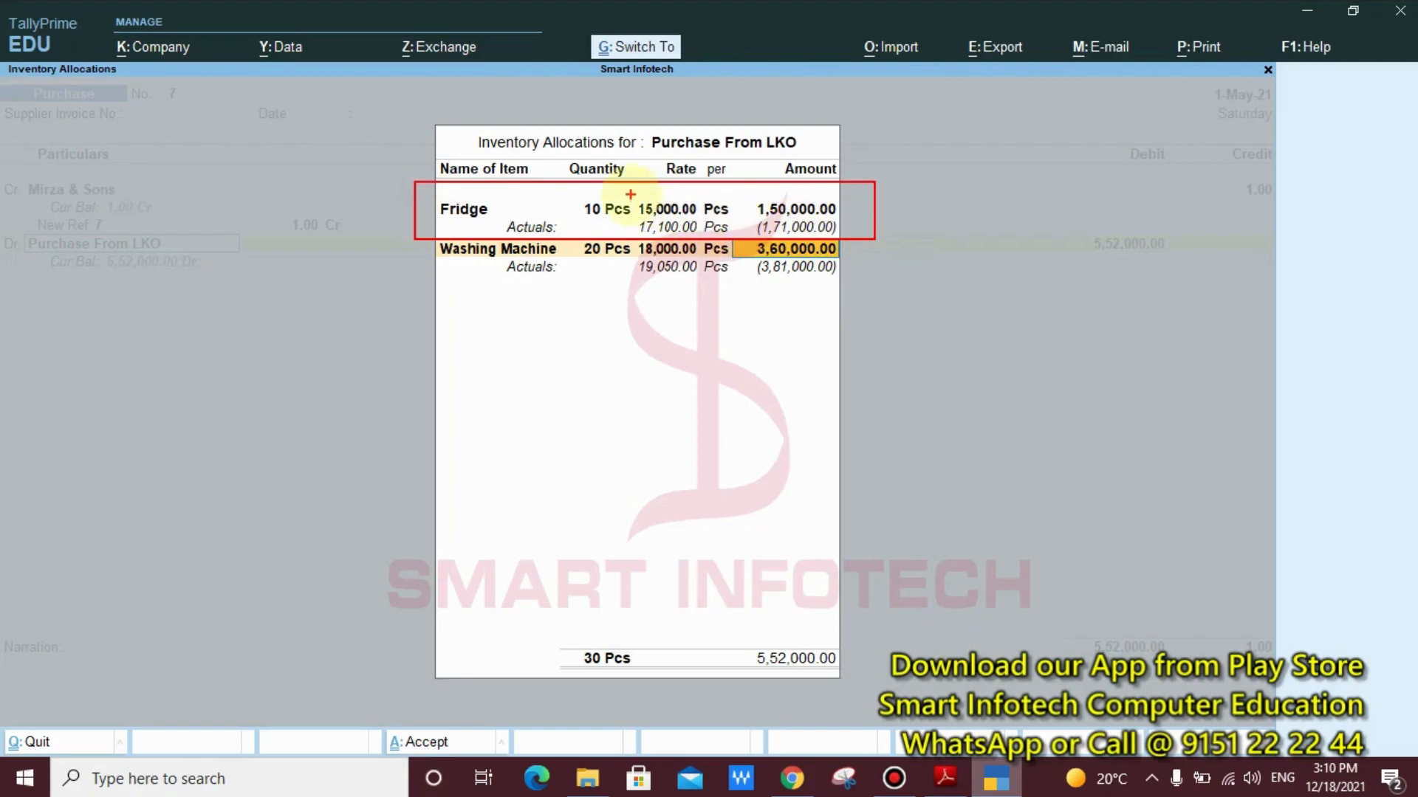
pyautogui.moveTo(631, 194); pyautogui.dragTo(737, 216)
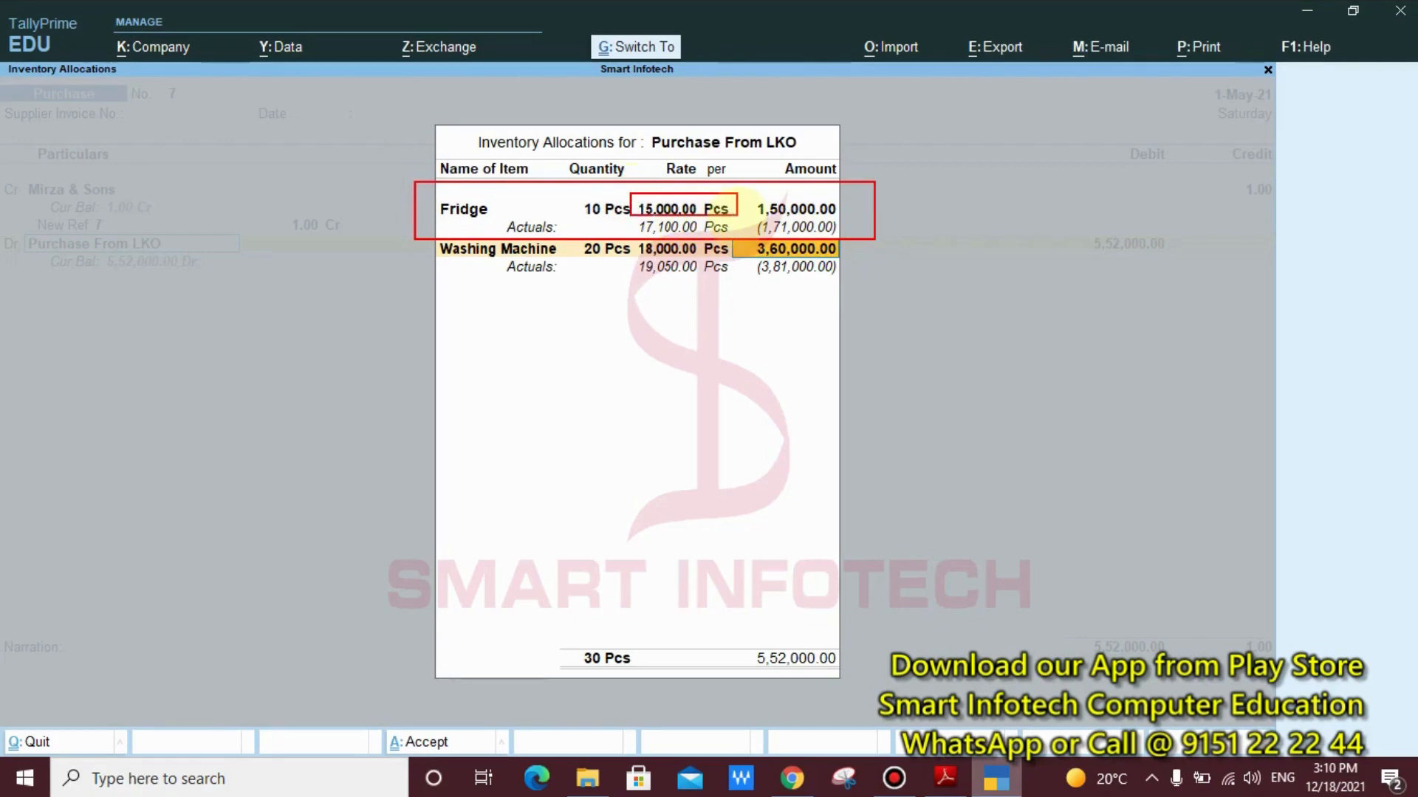
pyautogui.moveTo(624, 216); pyautogui.dragTo(737, 236)
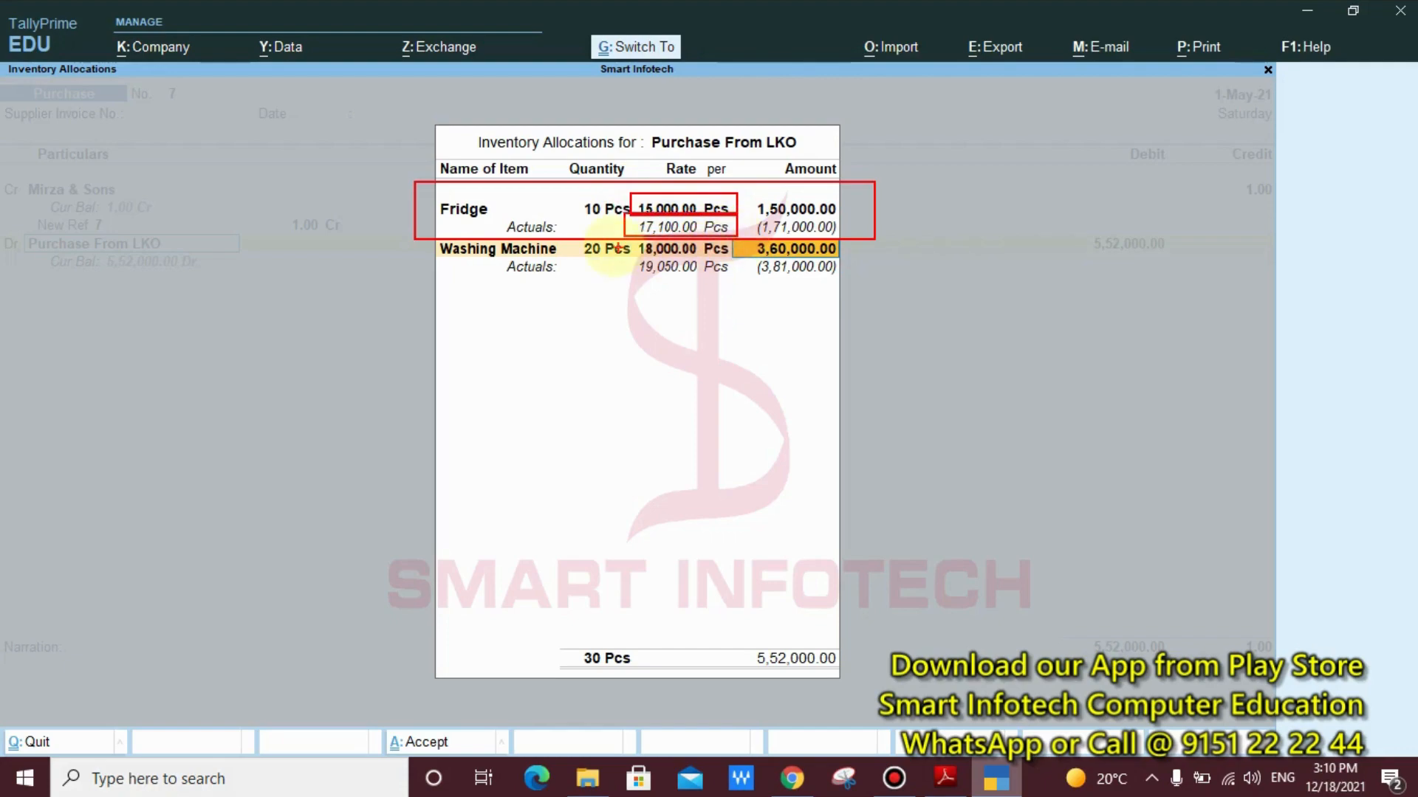
pyautogui.moveTo(626, 235)
pyautogui.mouseDown()
pyautogui.moveTo(715, 244)
pyautogui.moveTo(716, 257)
pyautogui.mouseUp()
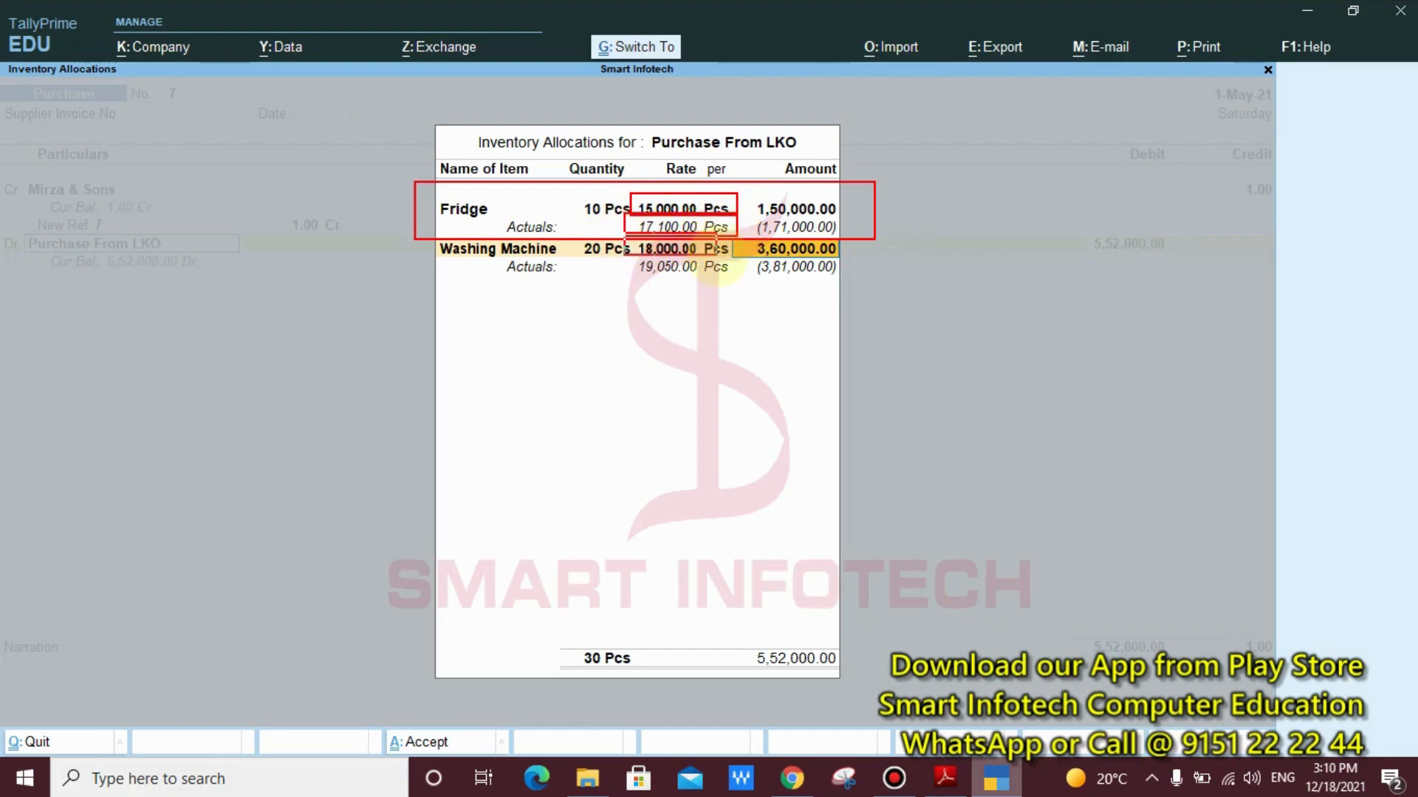
pyautogui.moveTo(624, 255); pyautogui.dragTo(727, 281)
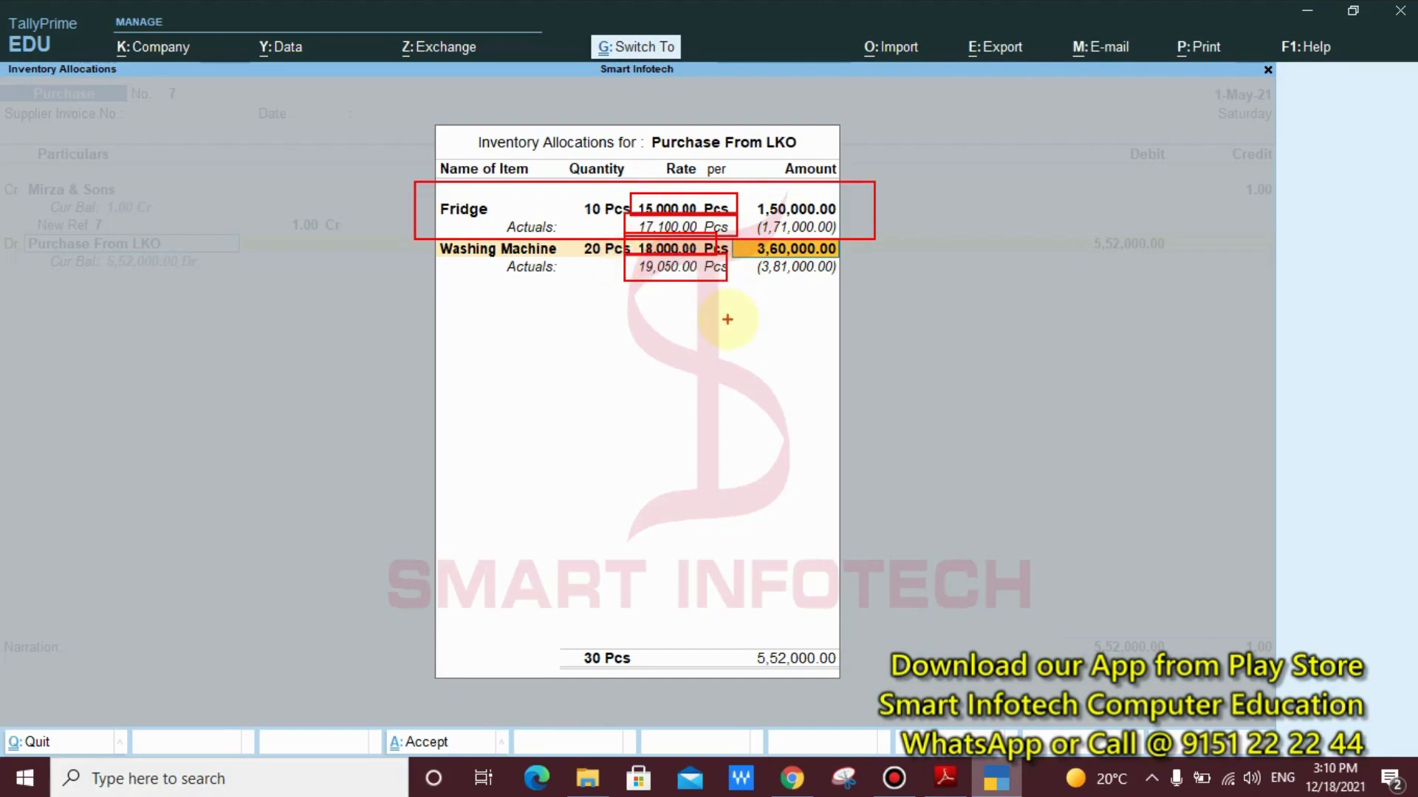
pyautogui.press('Escape')
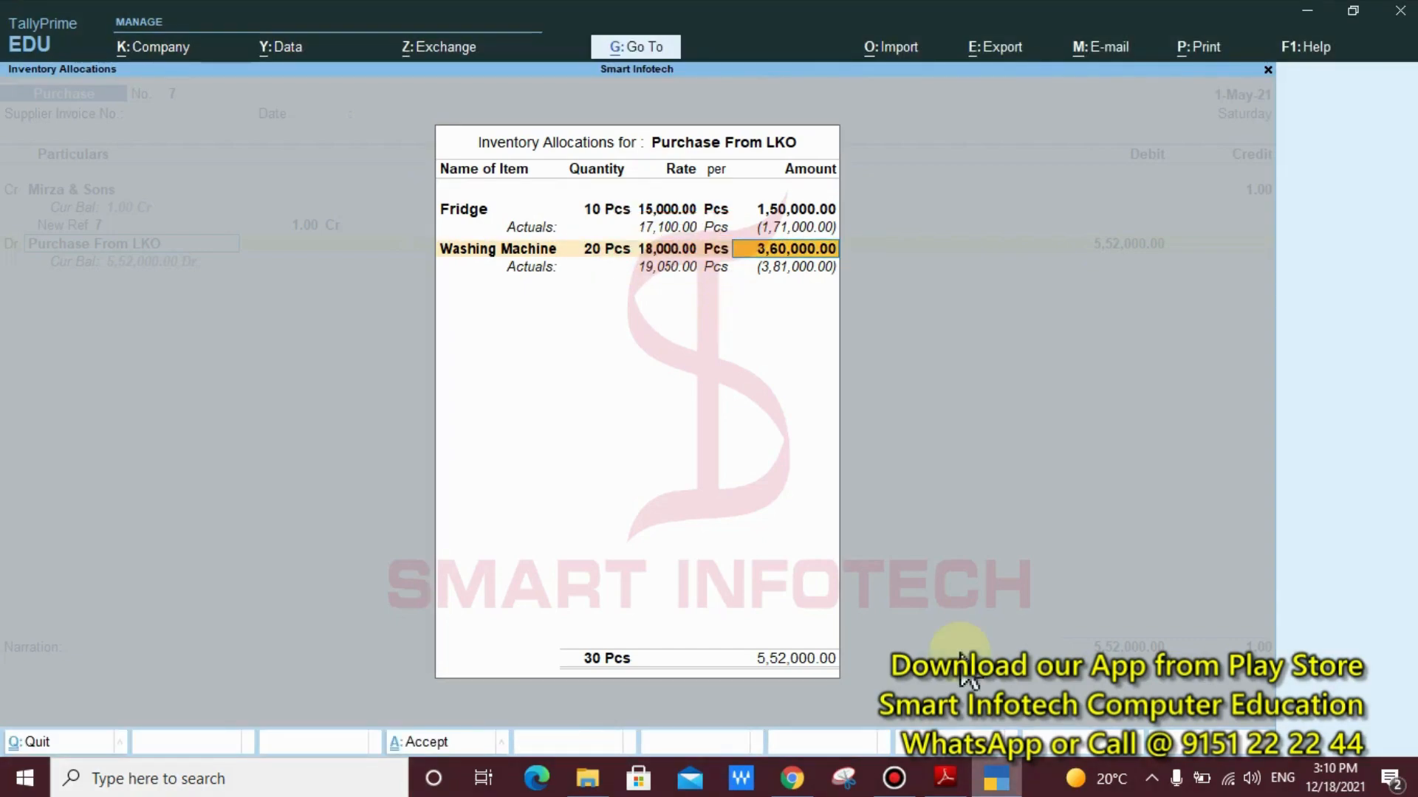
pyautogui.press('Return')
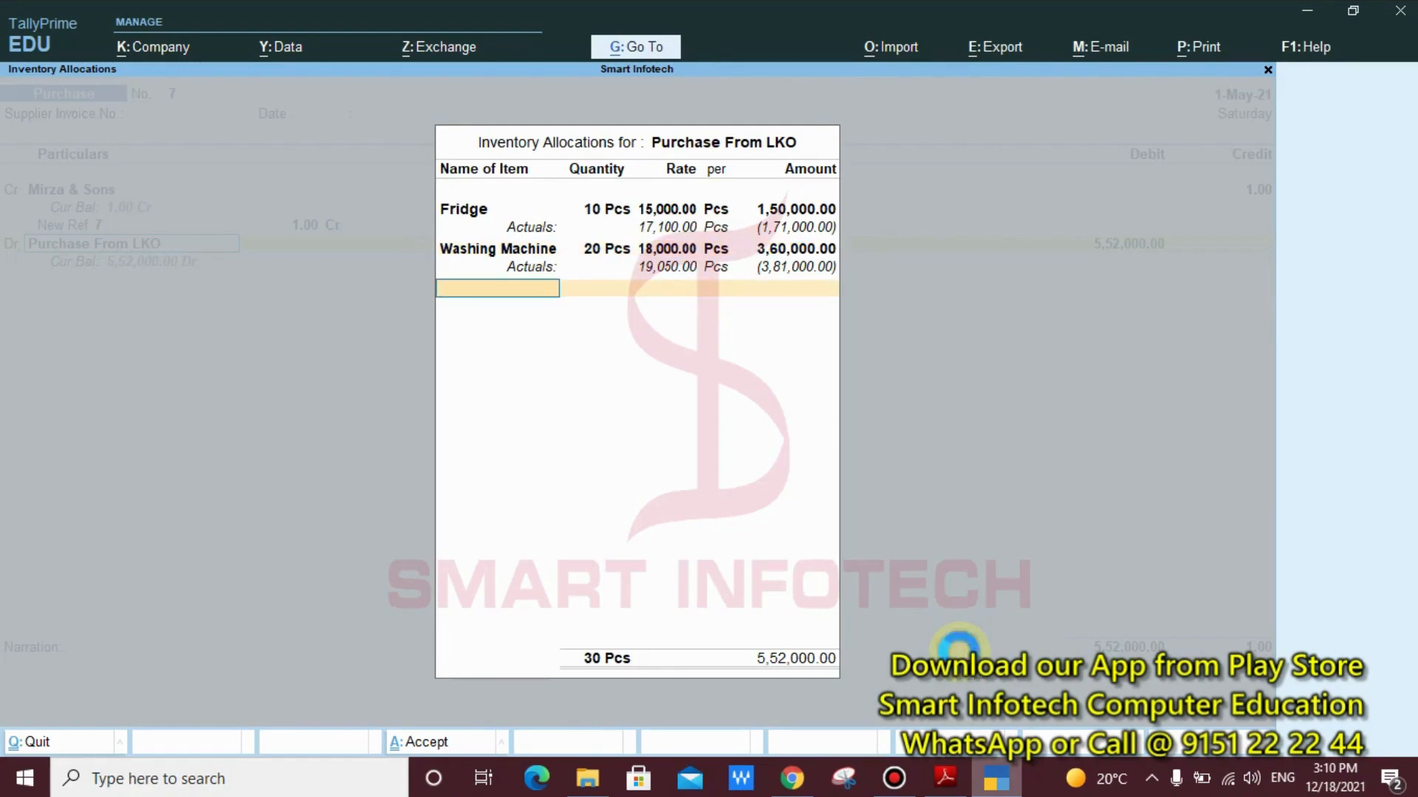
# Create the stock item Window AC under Home Appliances with Pcs as its unit and no rate of duty
pyautogui.hotkey('alt', 'c')
pyautogui.write('Win')
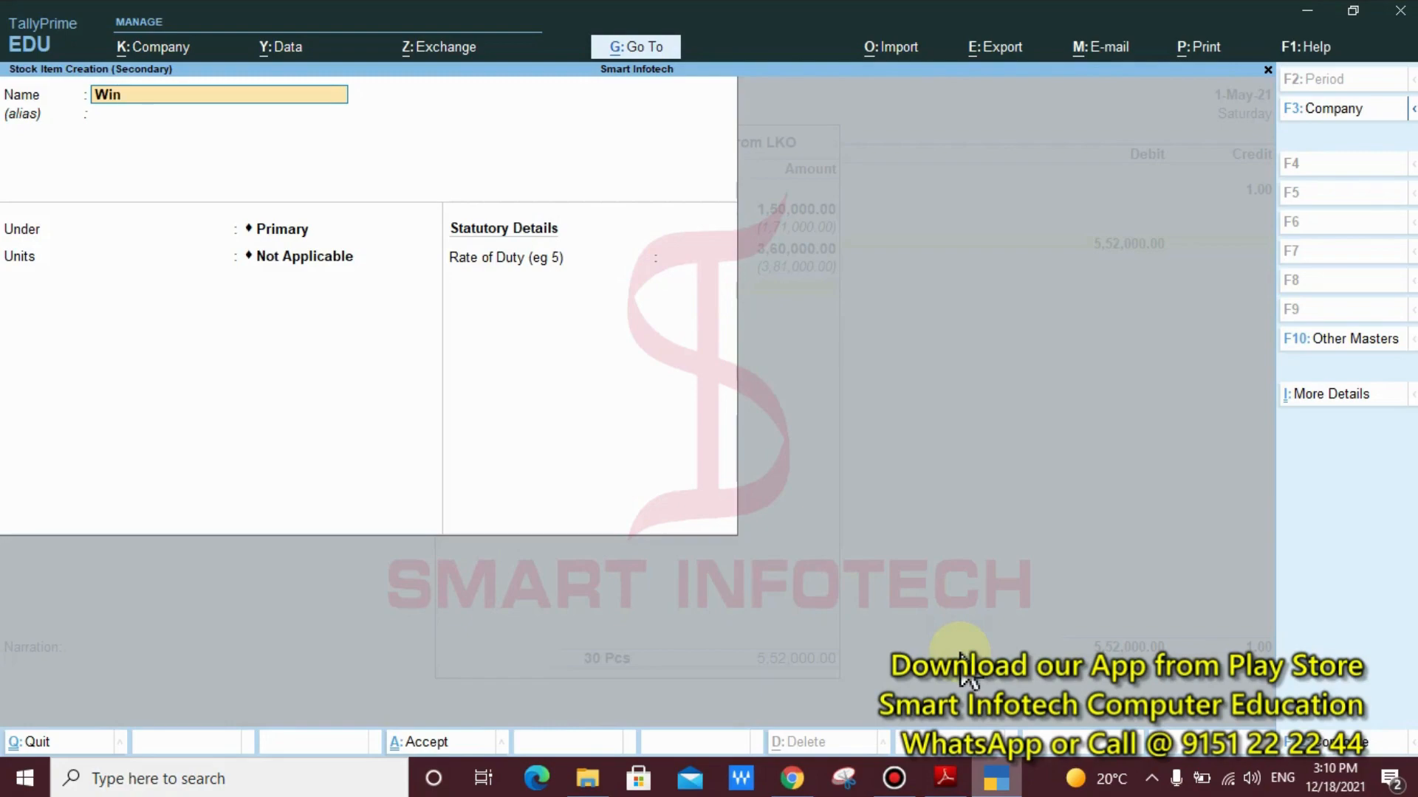
pyautogui.write('dow AC')
pyautogui.press('Return')
pyautogui.write('H')
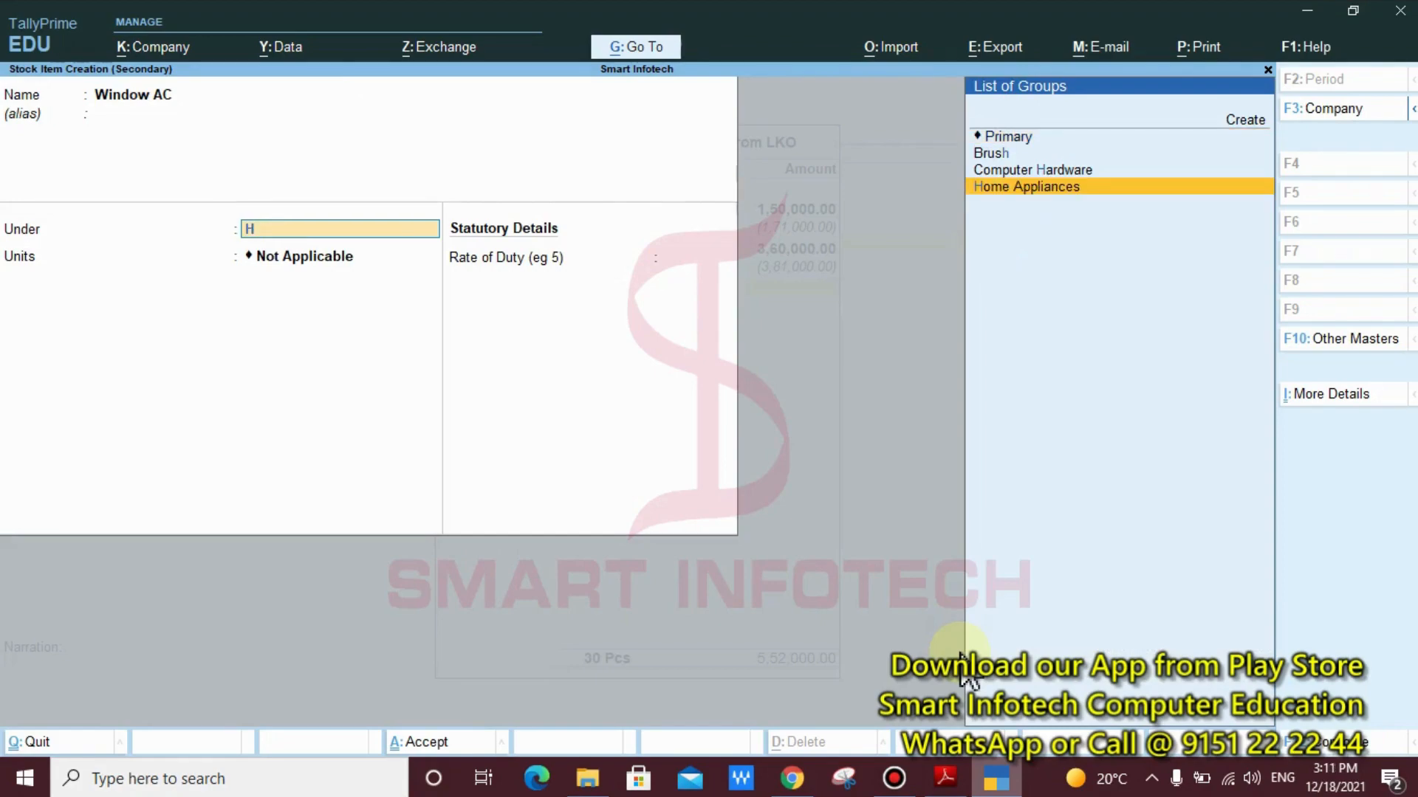
pyautogui.press('Return')
pyautogui.write('p')
pyautogui.press('Return')
pyautogui.press('Return')
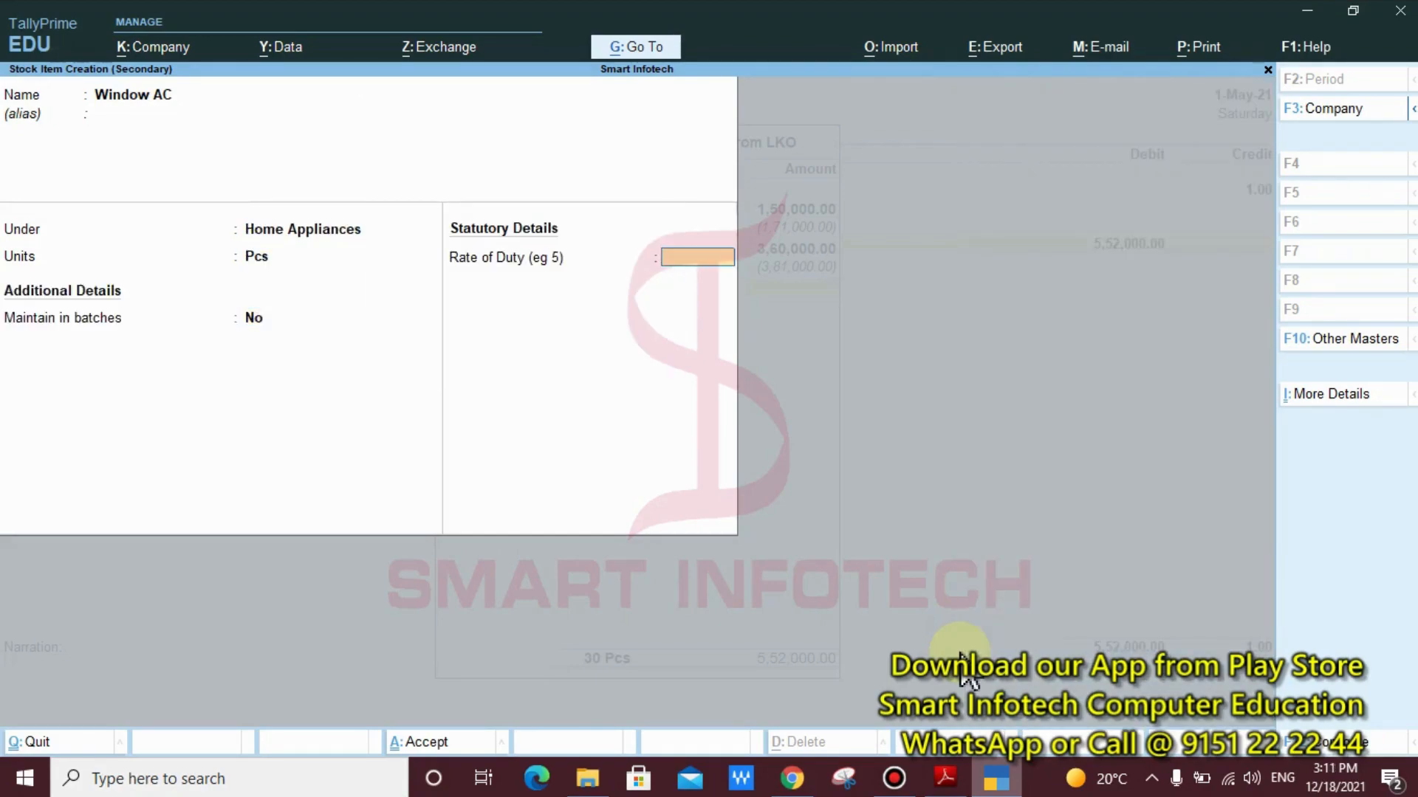
pyautogui.press('Return')
# Allocate 5 Pcs of the Window AC to the Arya Nagar godown at a rate of 25,000, checking the PDF notes for the figures
pyautogui.press('Return')
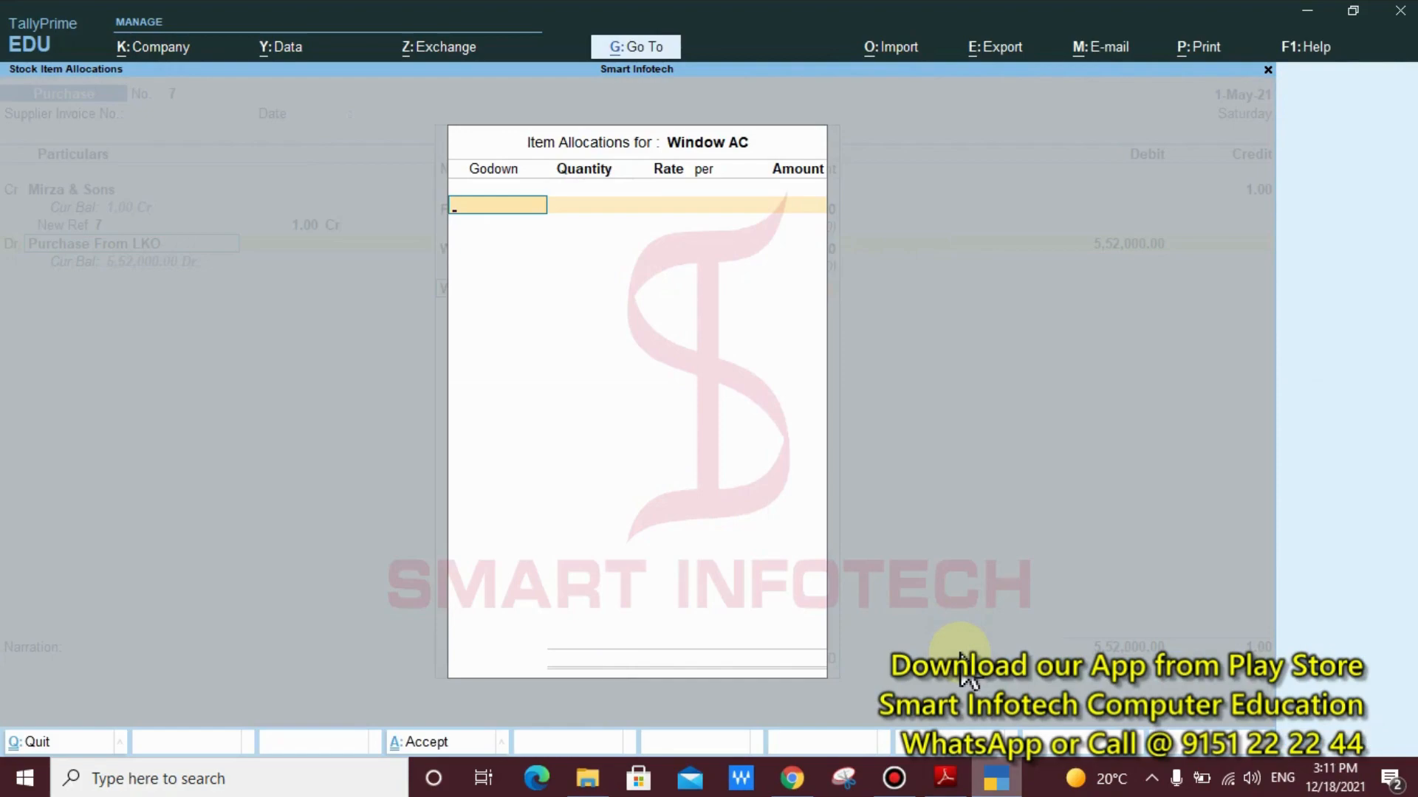
pyautogui.press('Return')
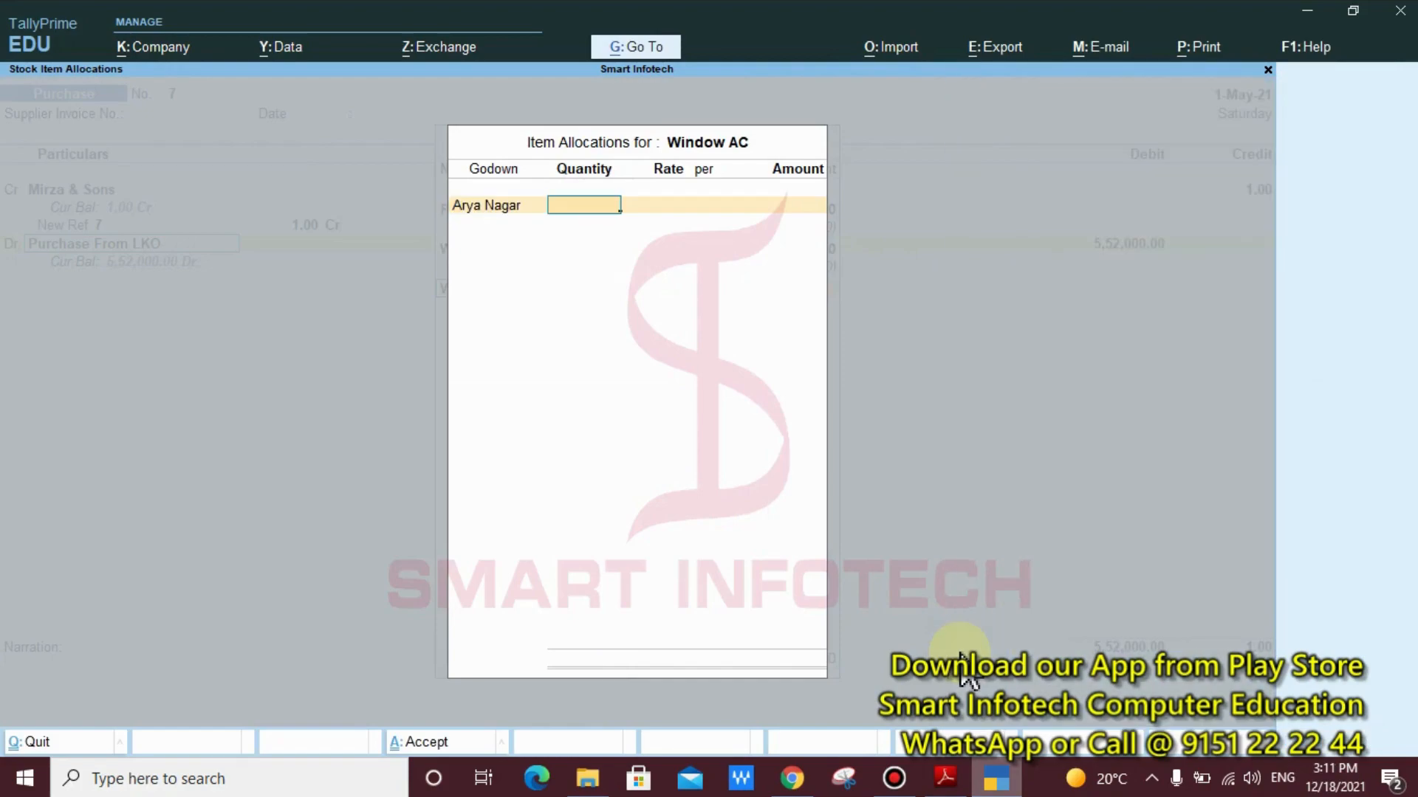
pyautogui.click(945, 779)
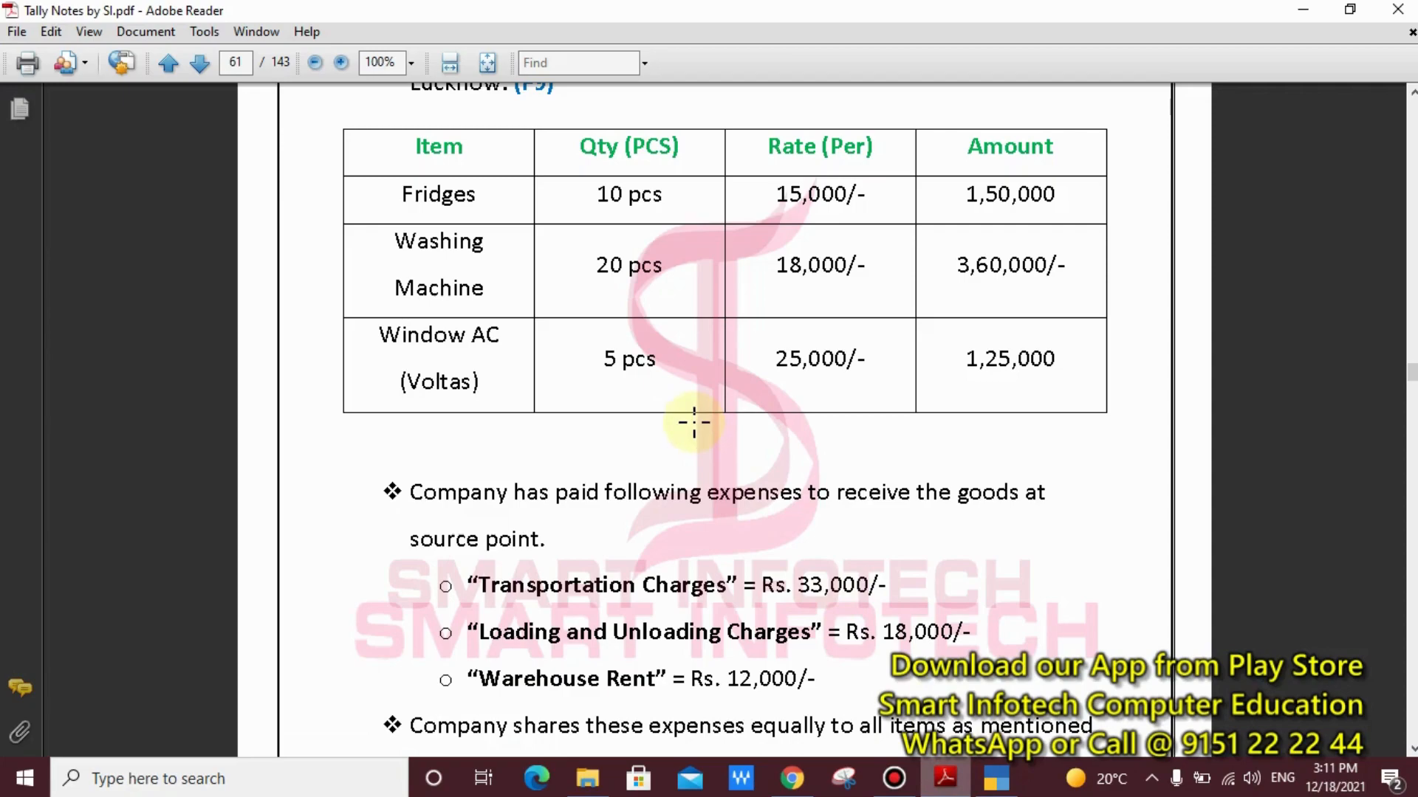
pyautogui.click(996, 778)
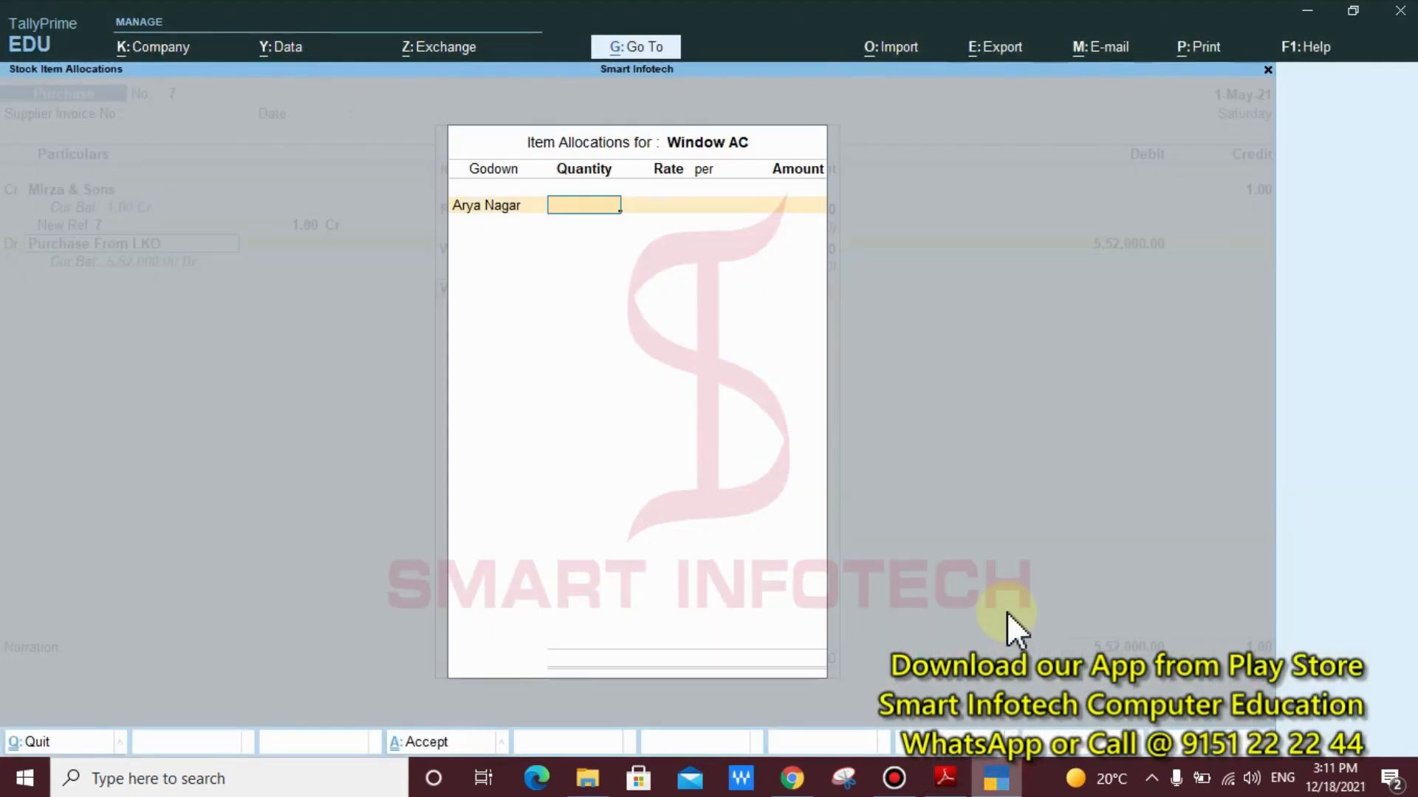
pyautogui.press('Return')
pyautogui.write('25000')
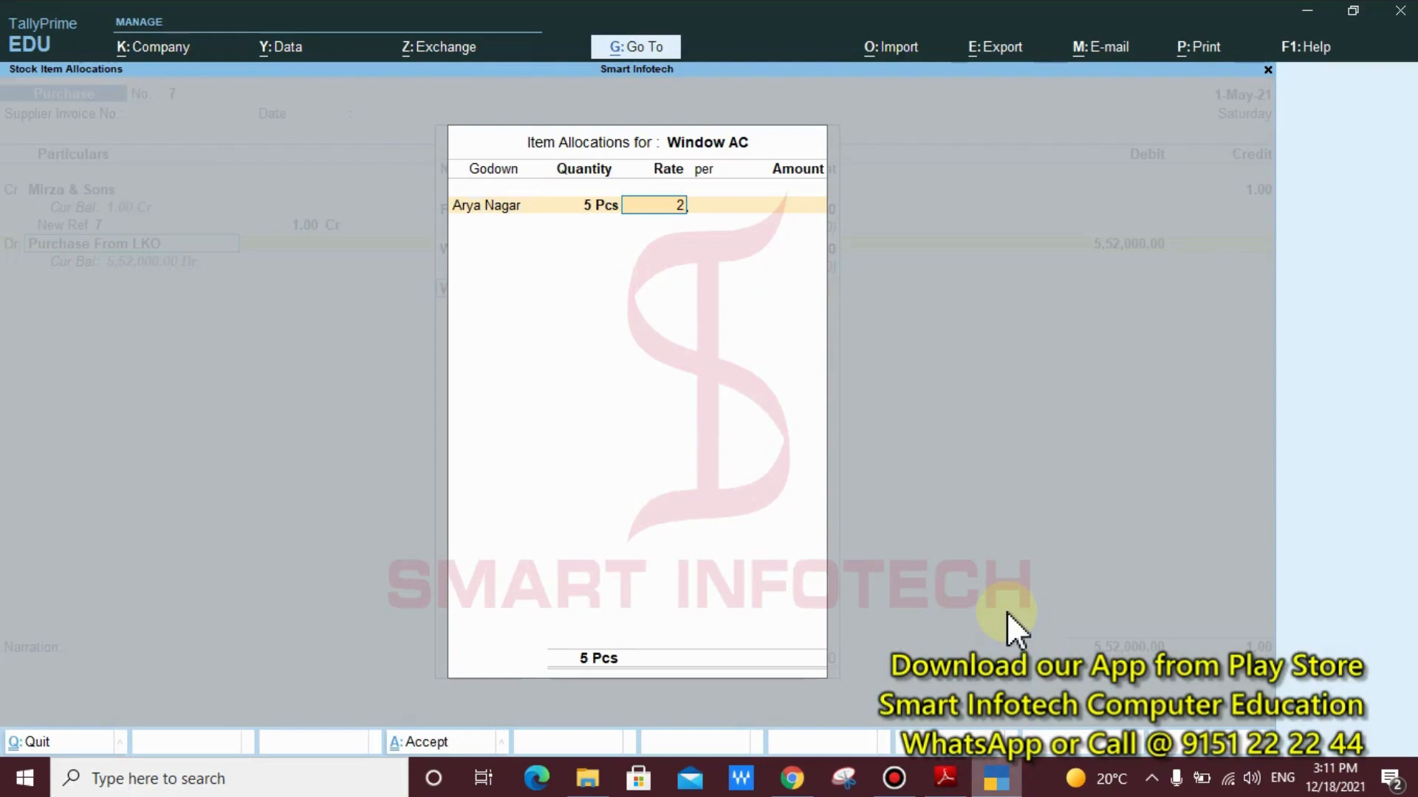
pyautogui.press('Return')
pyautogui.press('Return')
pyautogui.press('Return')
pyautogui.press('Return')
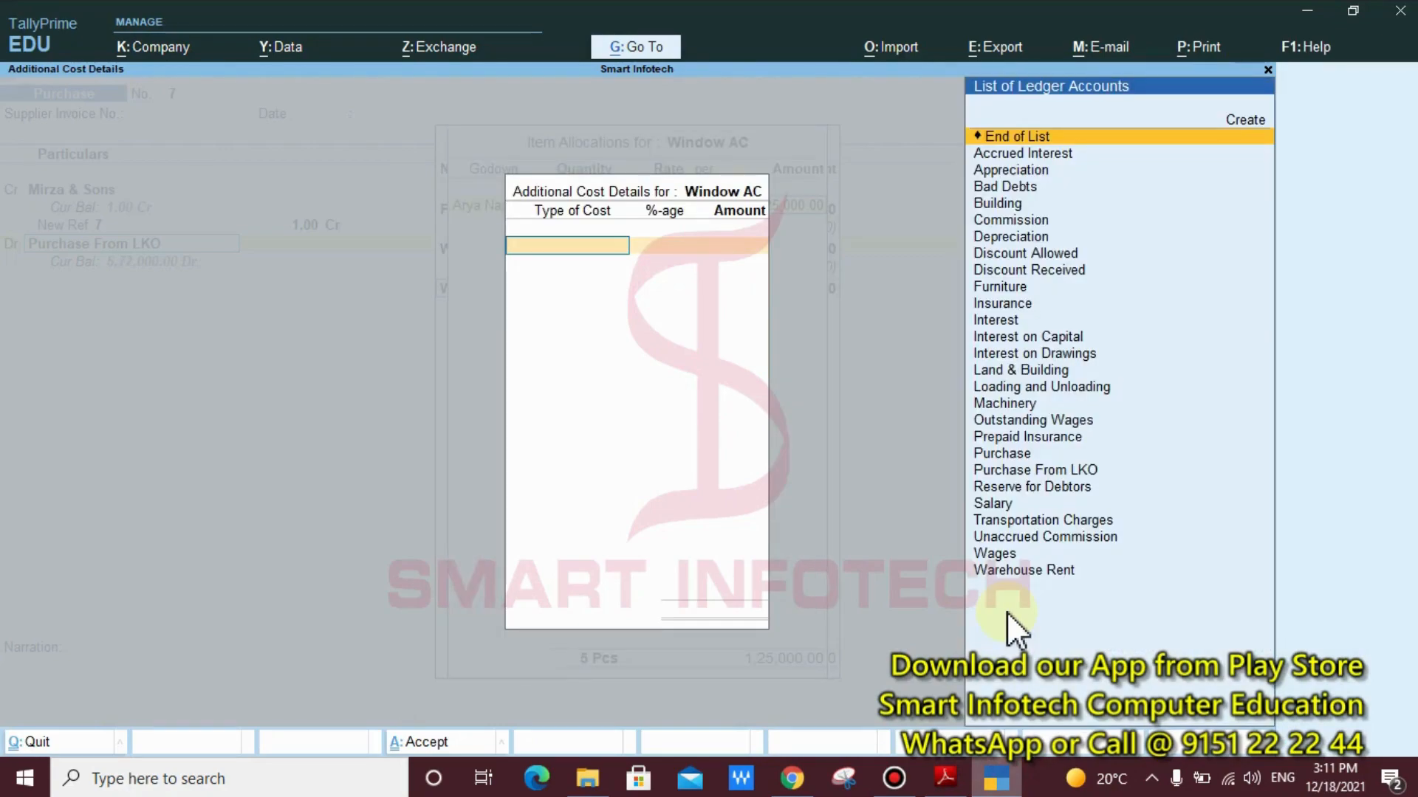
# Add Transportation Charges of 11,000 to the Window AC's additional costs without a percentage
pyautogui.write('Tr')
pyautogui.press('Return')
pyautogui.press('Return')
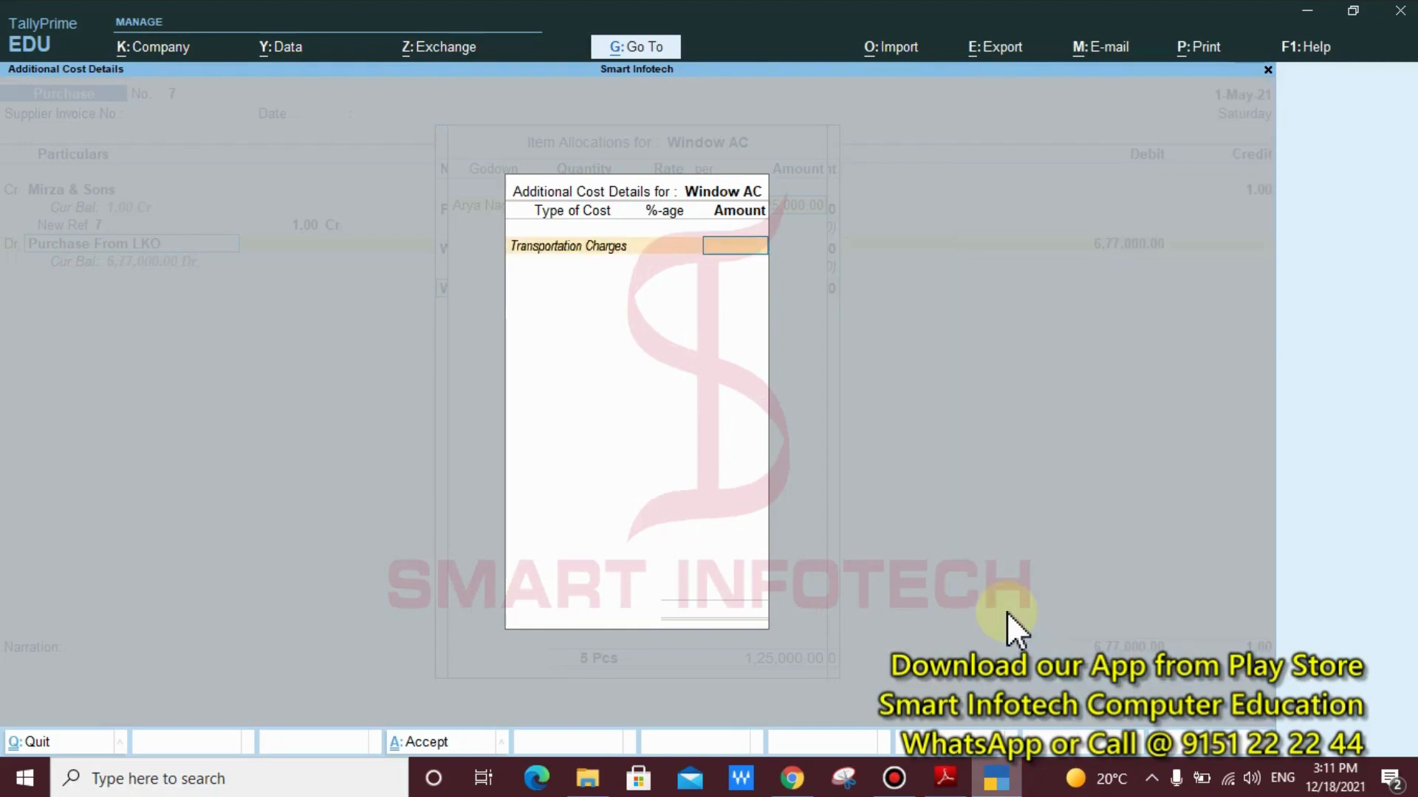
pyautogui.write('11,000')
pyautogui.press('Return')
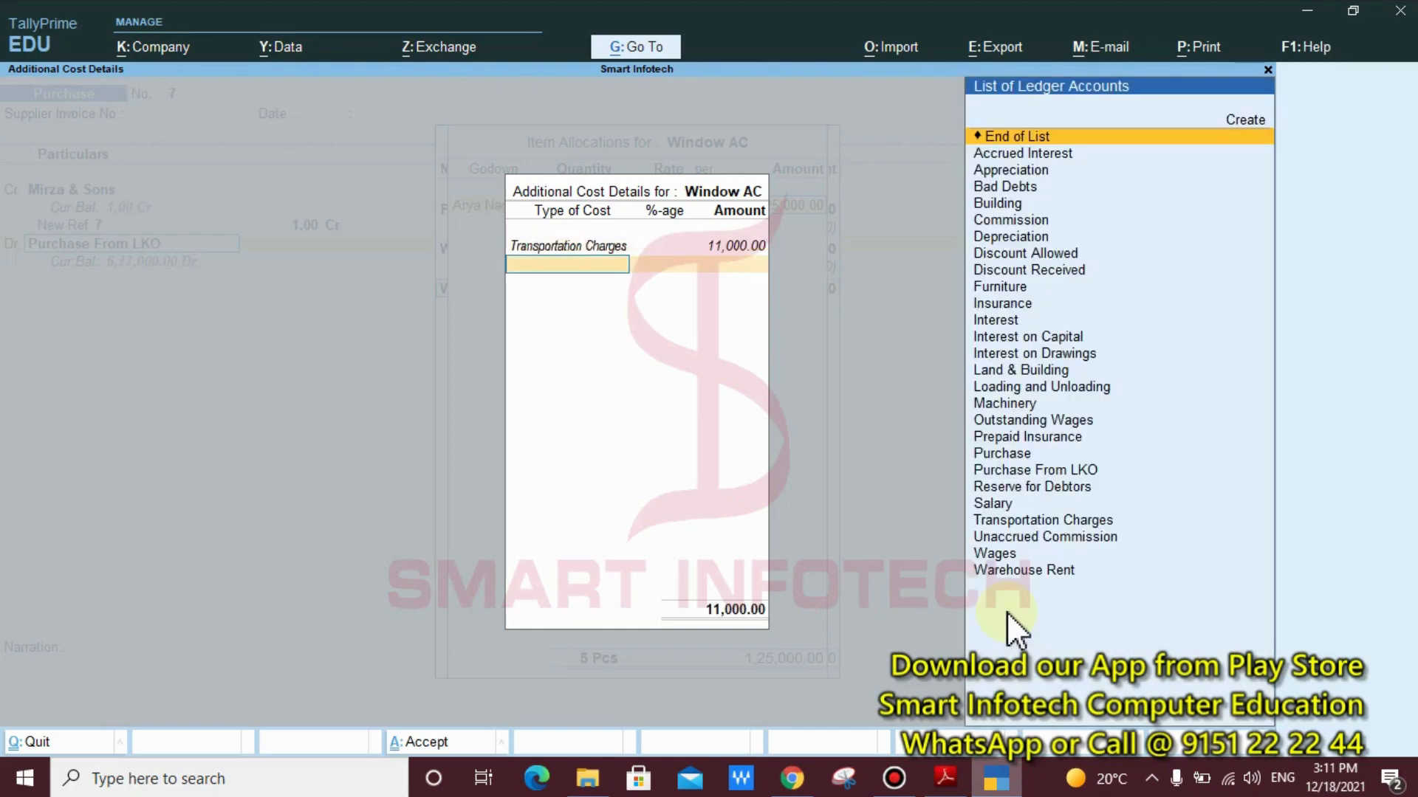
# Add Loading and Unloading to the Window AC's additional costs with an amount of 6,000 and no percentage
pyautogui.write('lo')
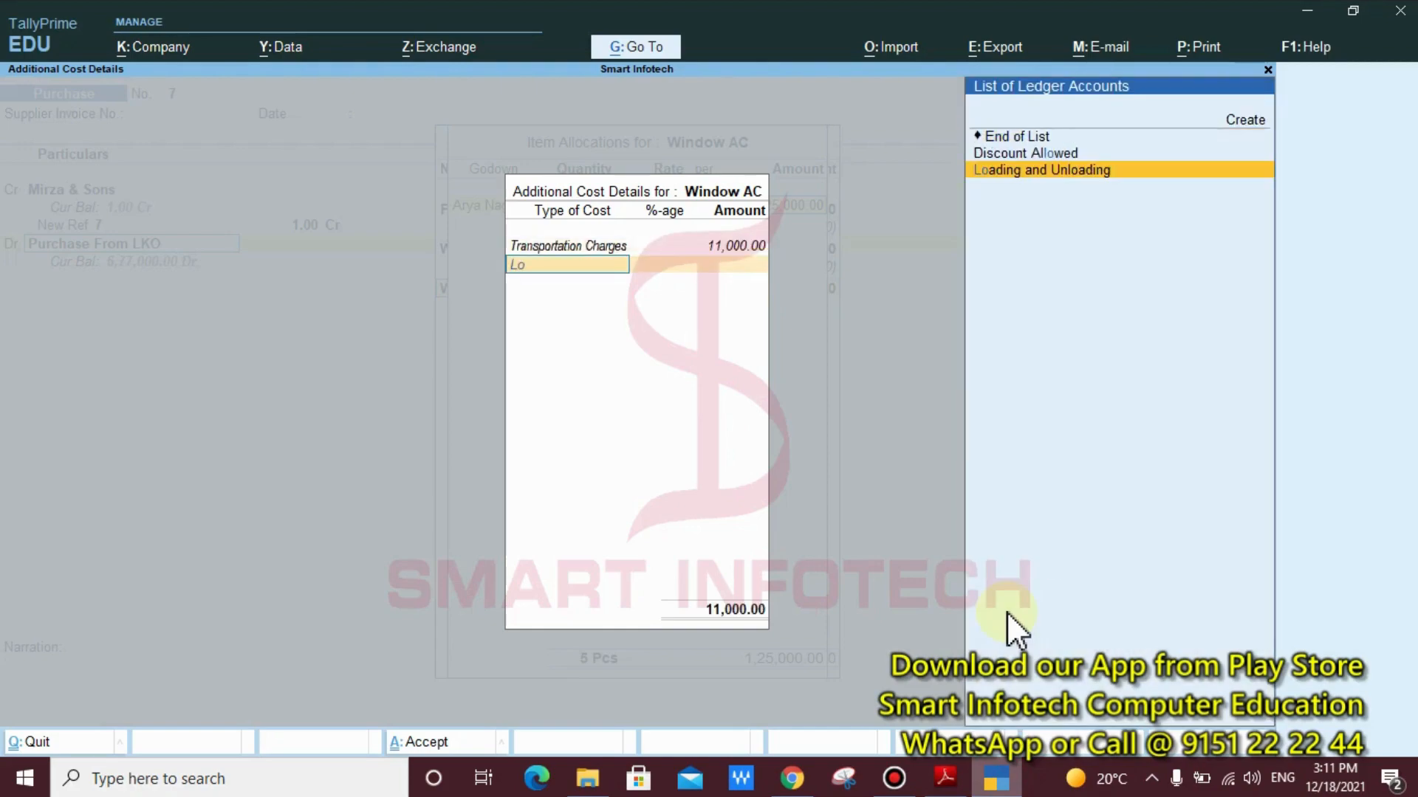
pyautogui.press('Return')
pyautogui.press('Return')
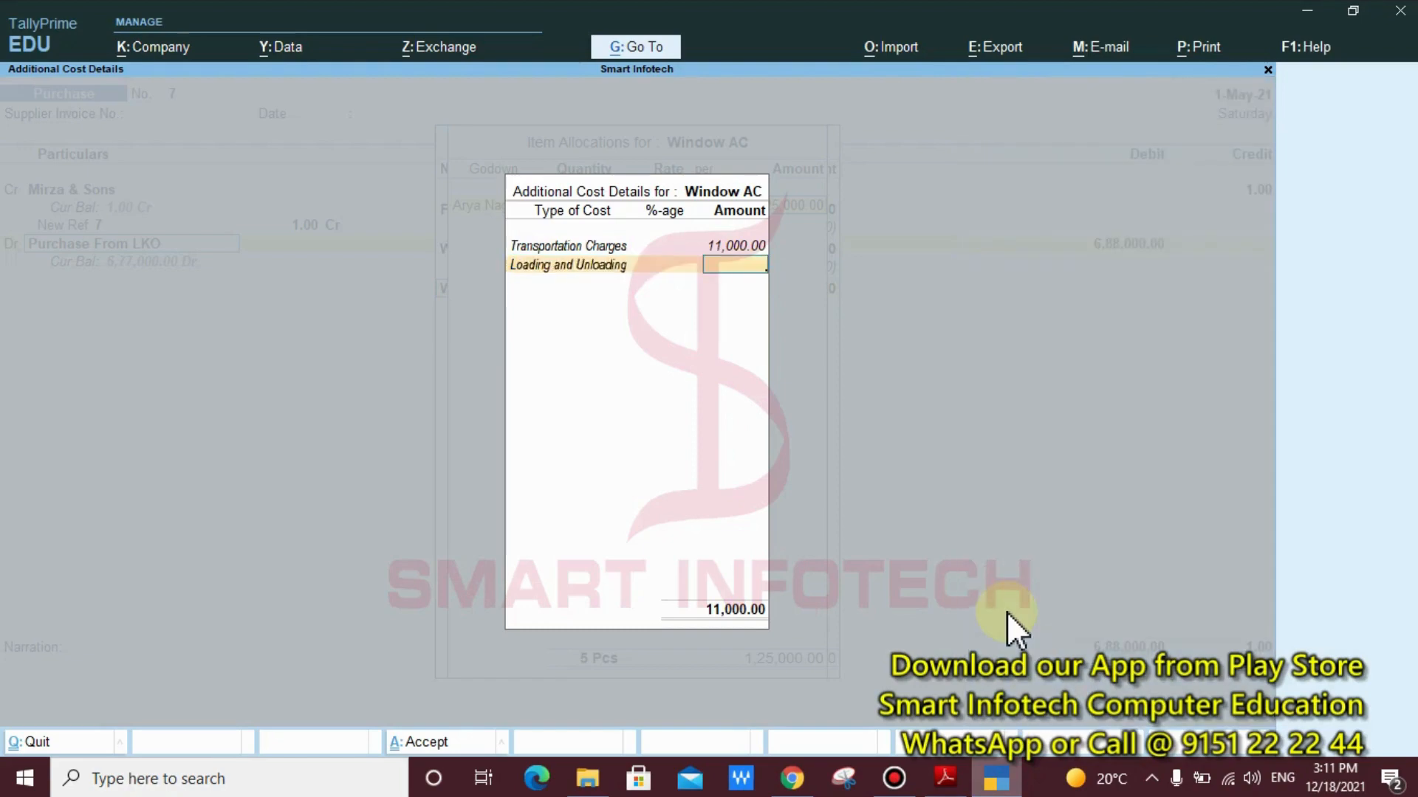
pyautogui.write('6000')
pyautogui.press('Return')
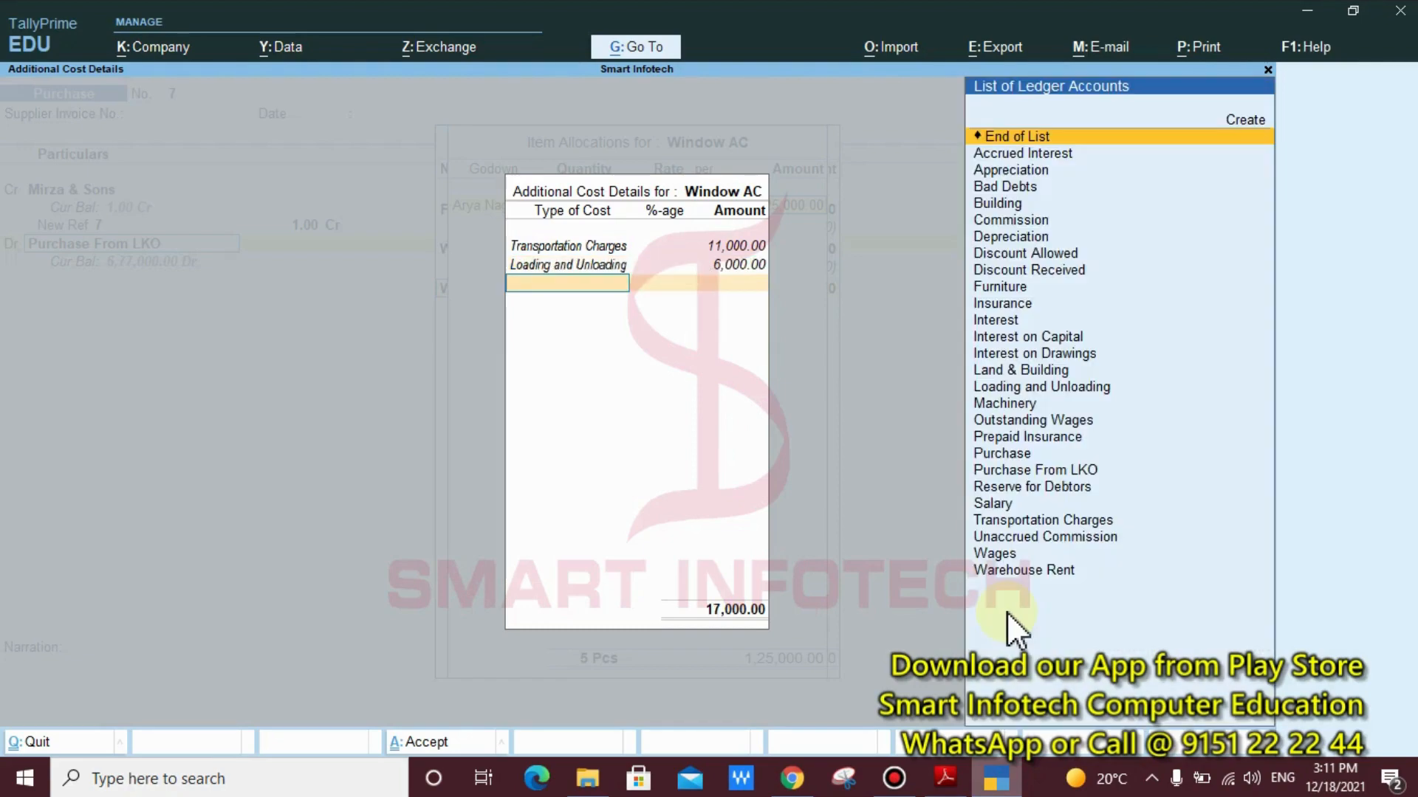
# Add Warehouse Rent of 4,000 to the Window AC's additional costs without a percentage and end the cost list
pyautogui.write('Wa')
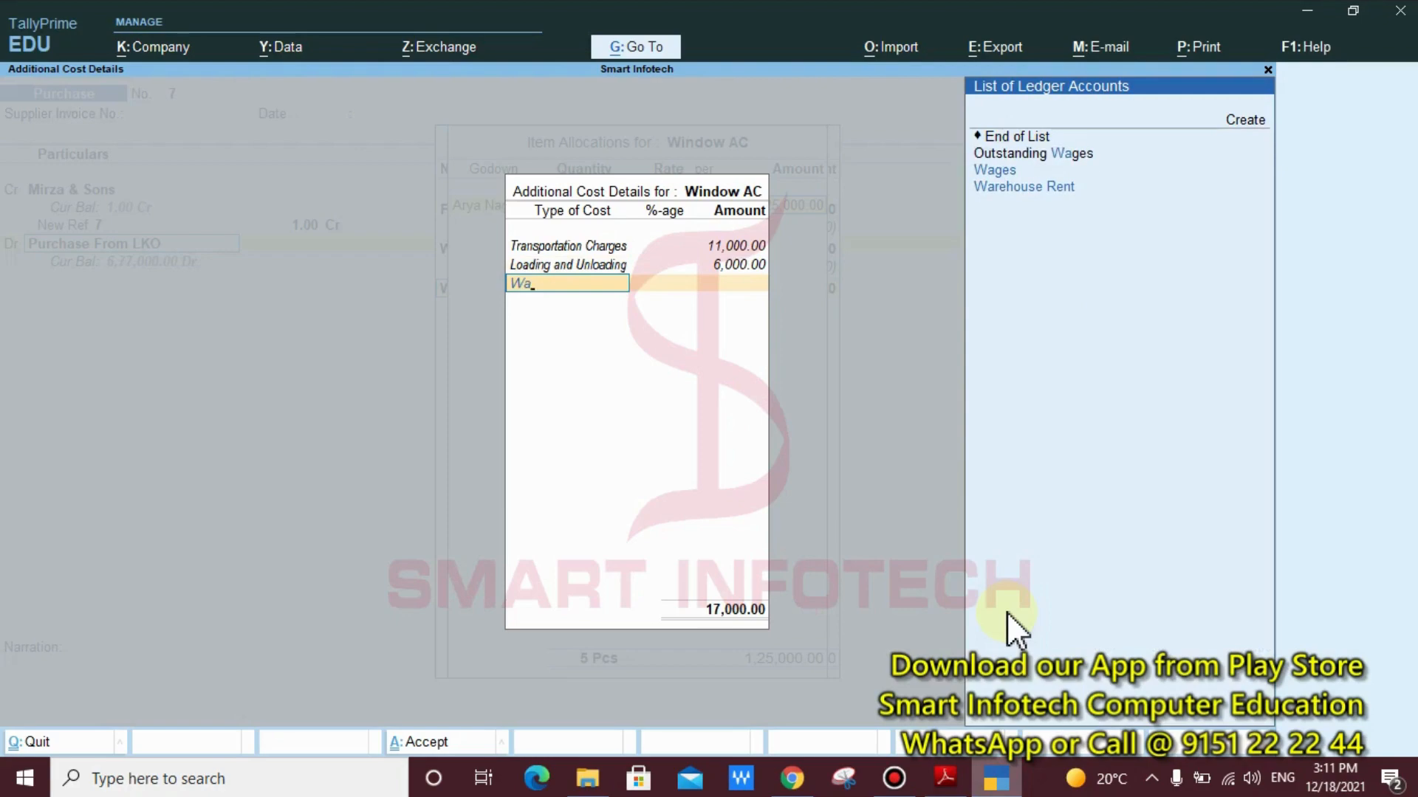
pyautogui.press('Down')
pyautogui.press('Down')
pyautogui.press('Return')
pyautogui.press('Return')
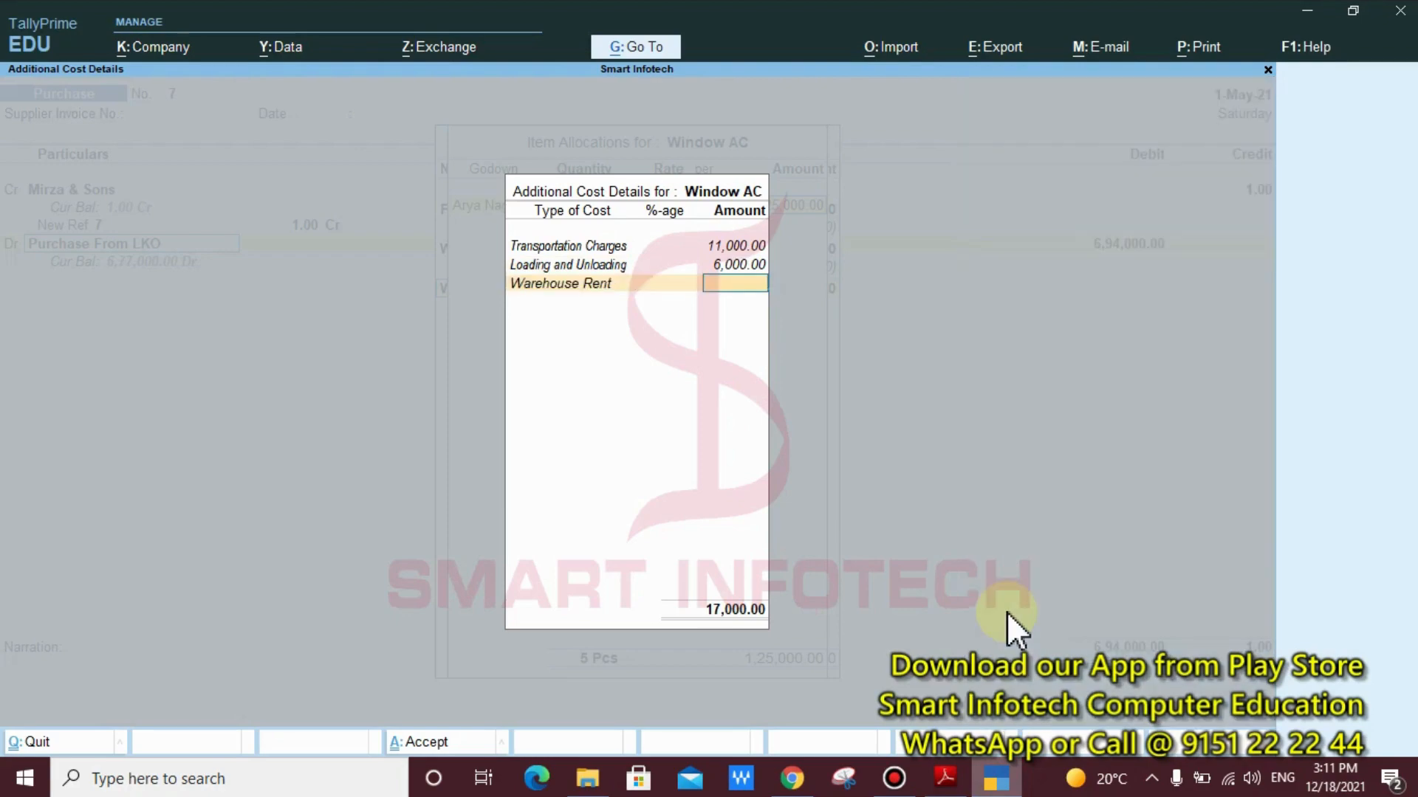
pyautogui.write('4,000')
pyautogui.press('Return')
pyautogui.press('Return')
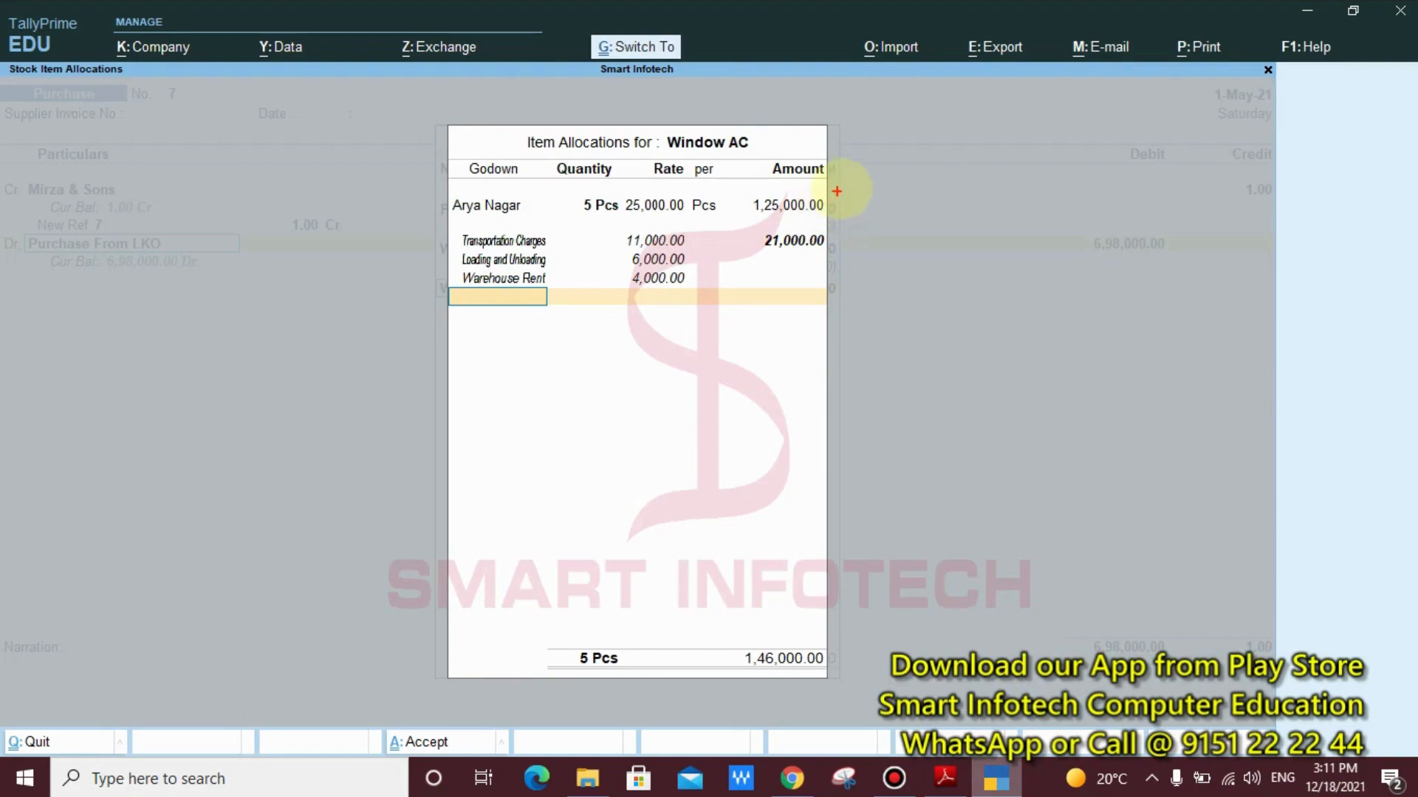
# Compare the Window AC's base amount with its total including costs, and accept its item allocations and amount
pyautogui.moveTo(840, 190); pyautogui.dragTo(576, 216)
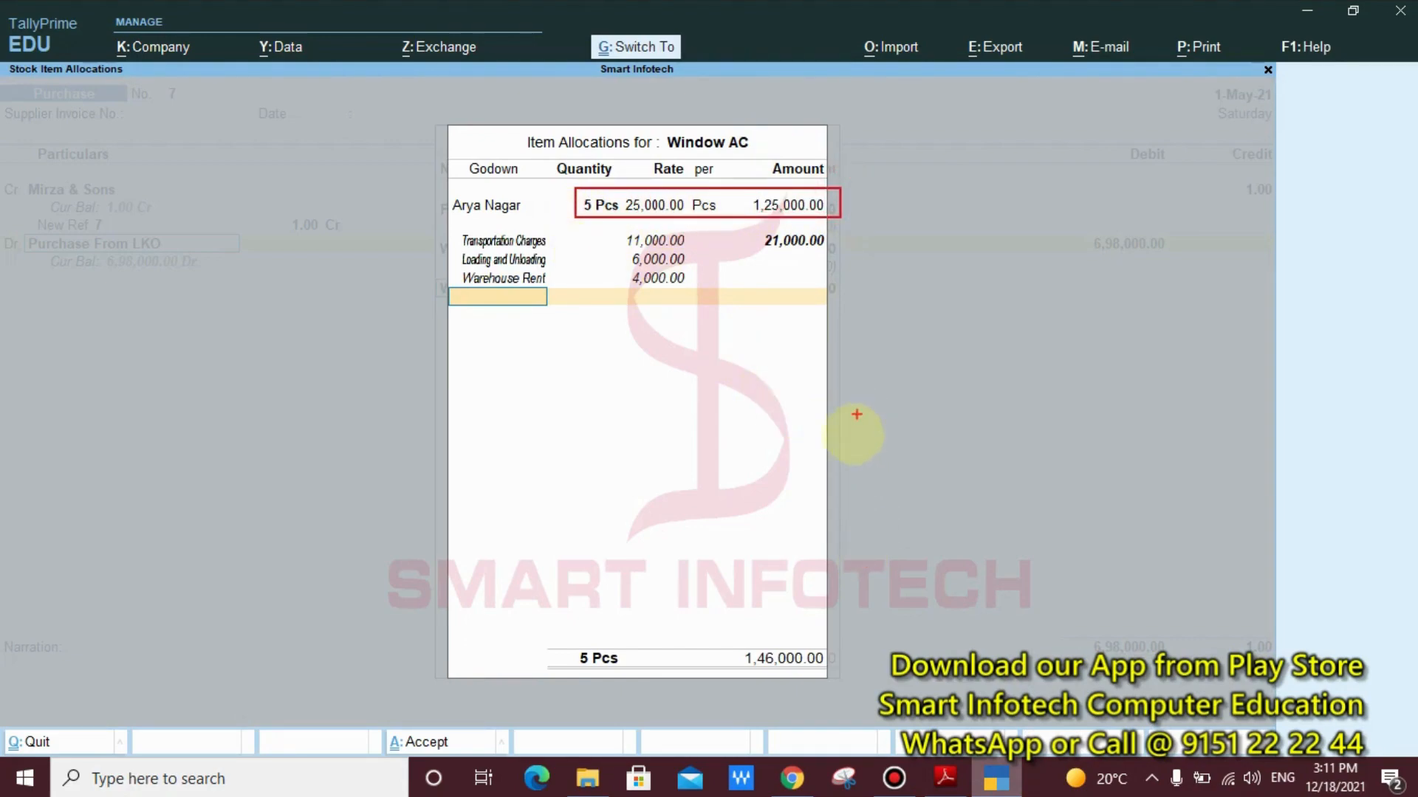
pyautogui.moveTo(840, 632); pyautogui.dragTo(730, 680)
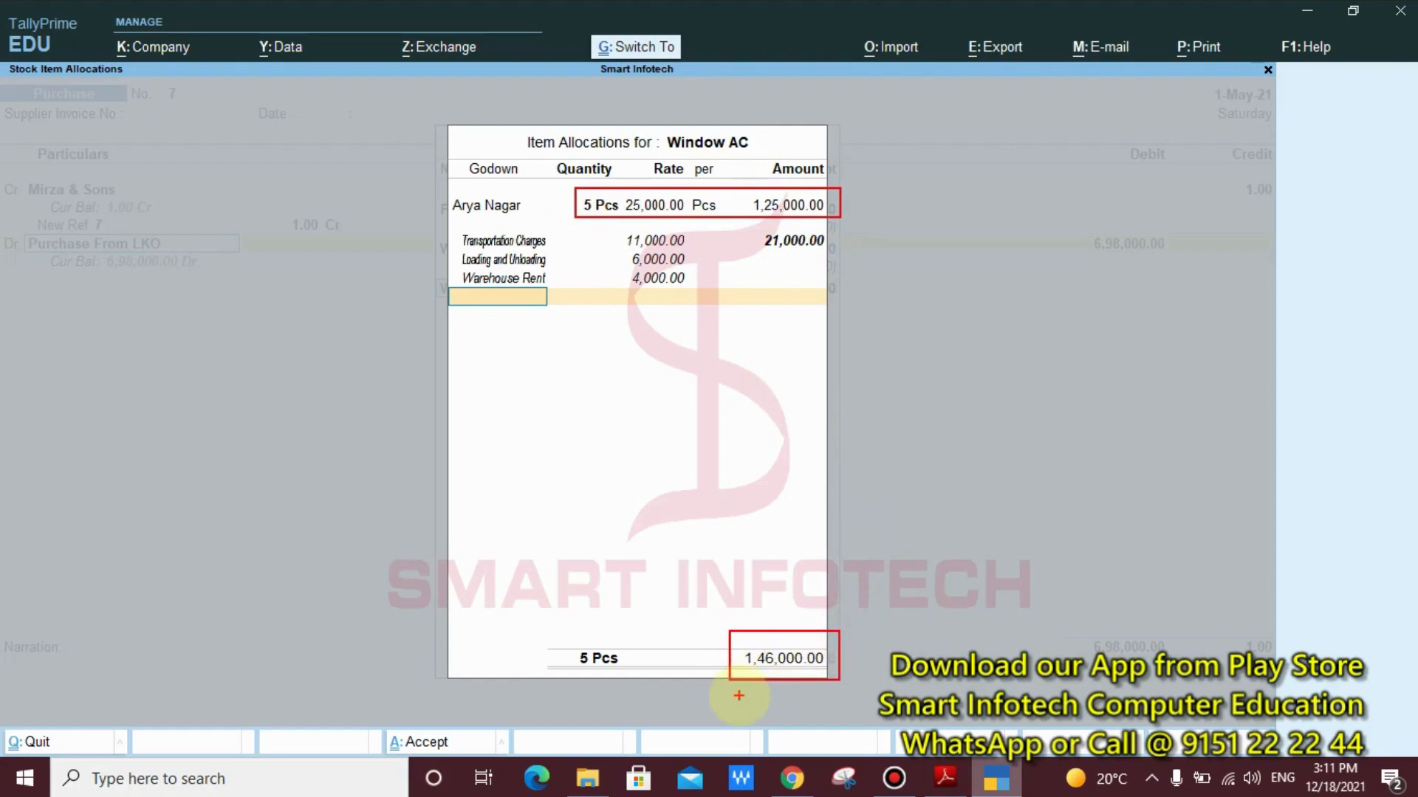
pyautogui.press('Escape')
pyautogui.press('Return')
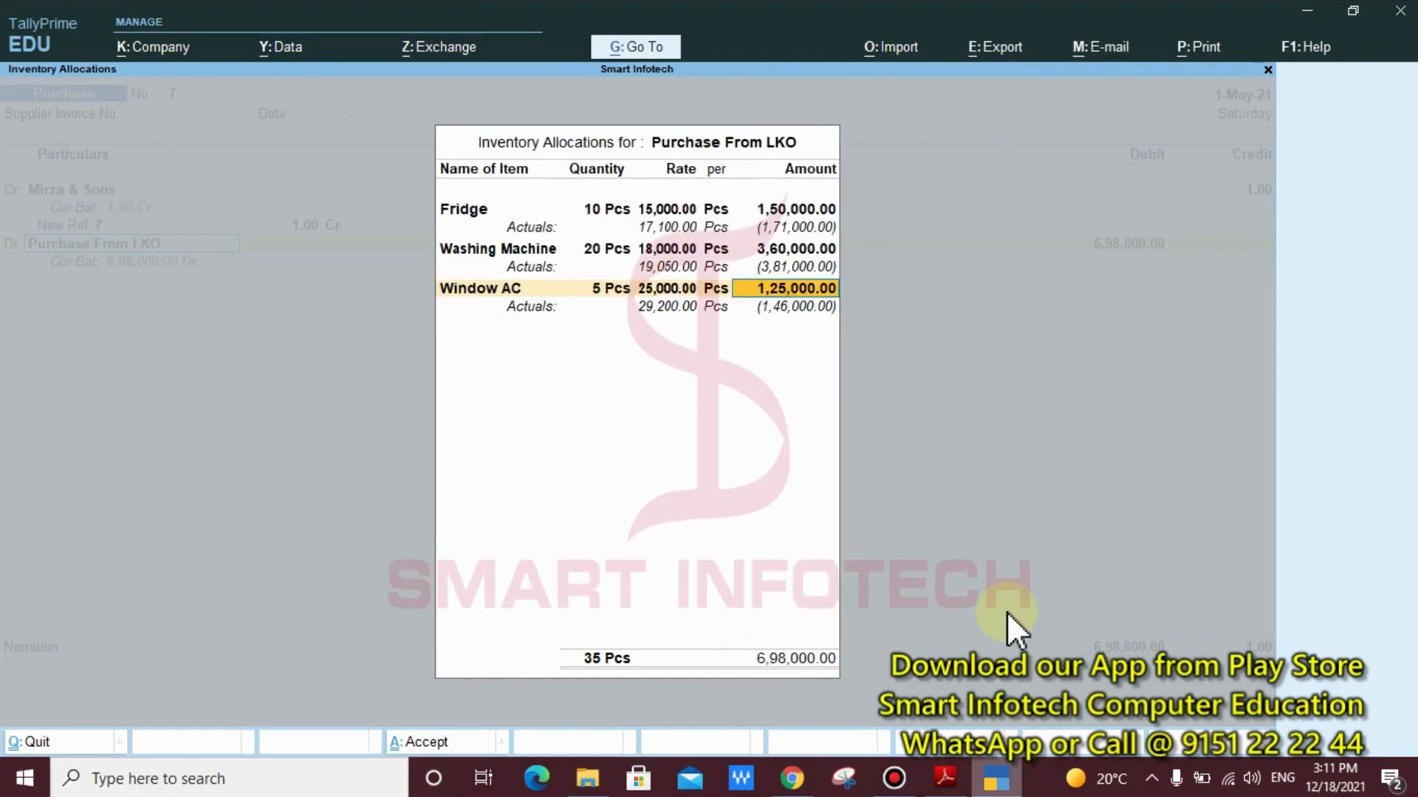
pyautogui.press('Return')
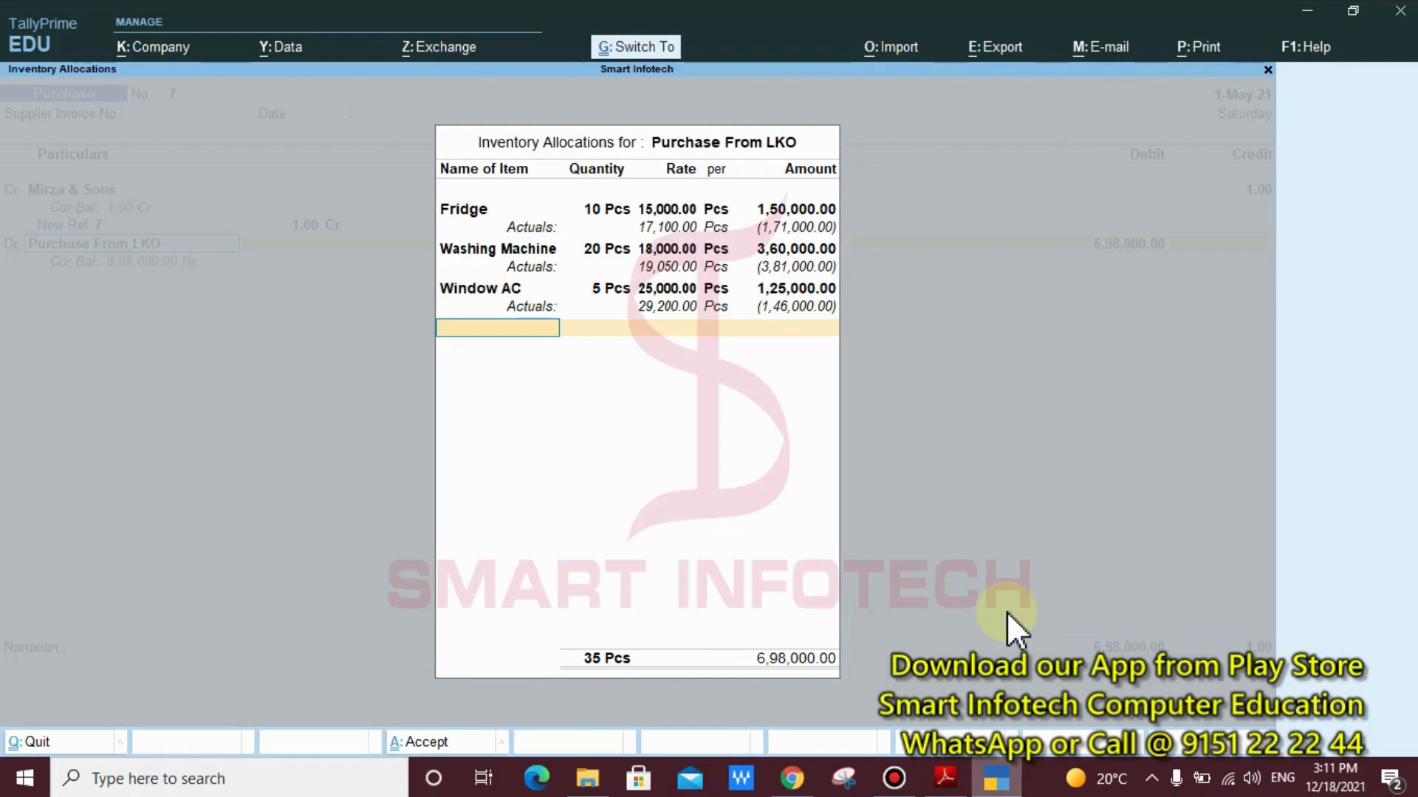
# Compare the Window AC's entered and actual rates, and end the inventory allocations for Purchase From LKO
pyautogui.moveTo(870, 279); pyautogui.dragTo(589, 321)
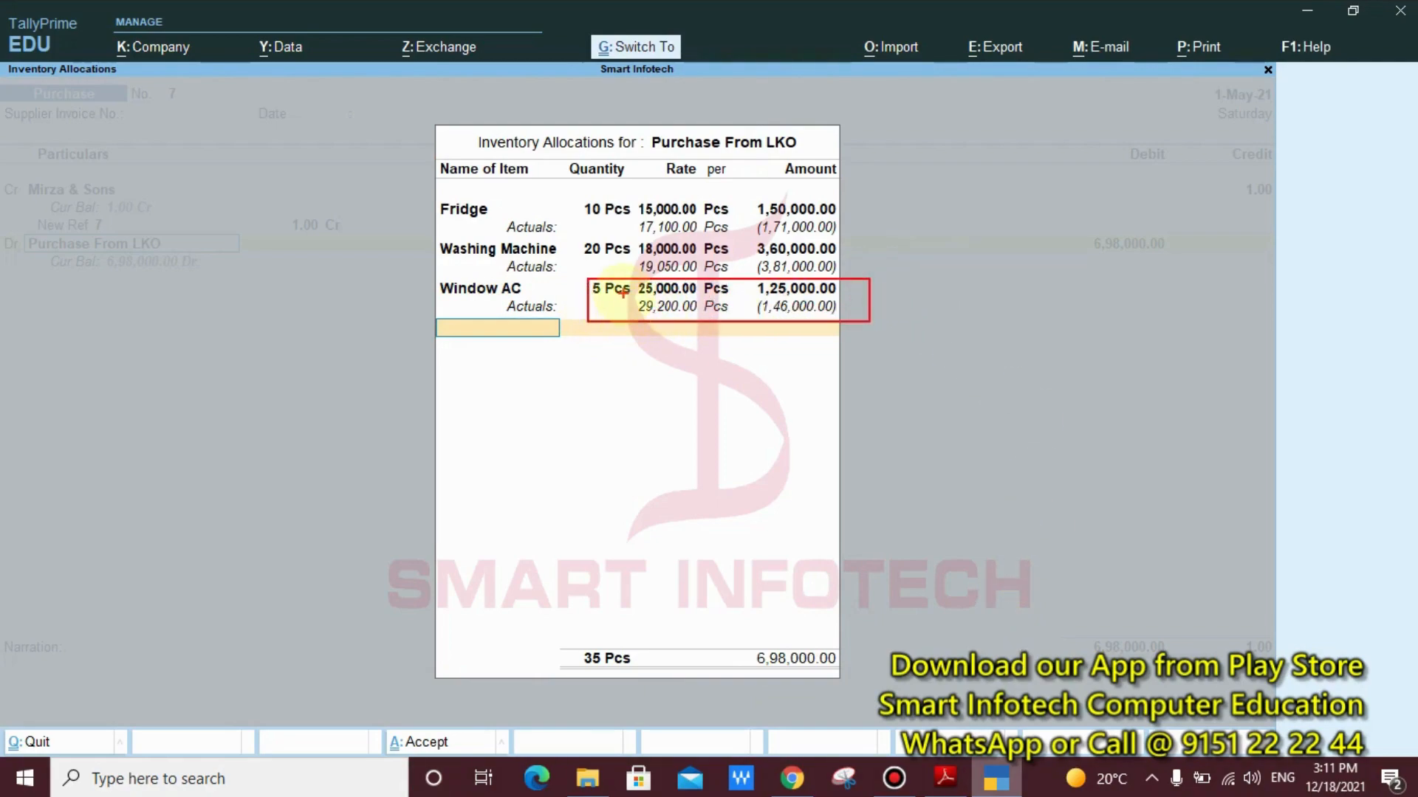
pyautogui.moveTo(622, 294); pyautogui.dragTo(704, 321)
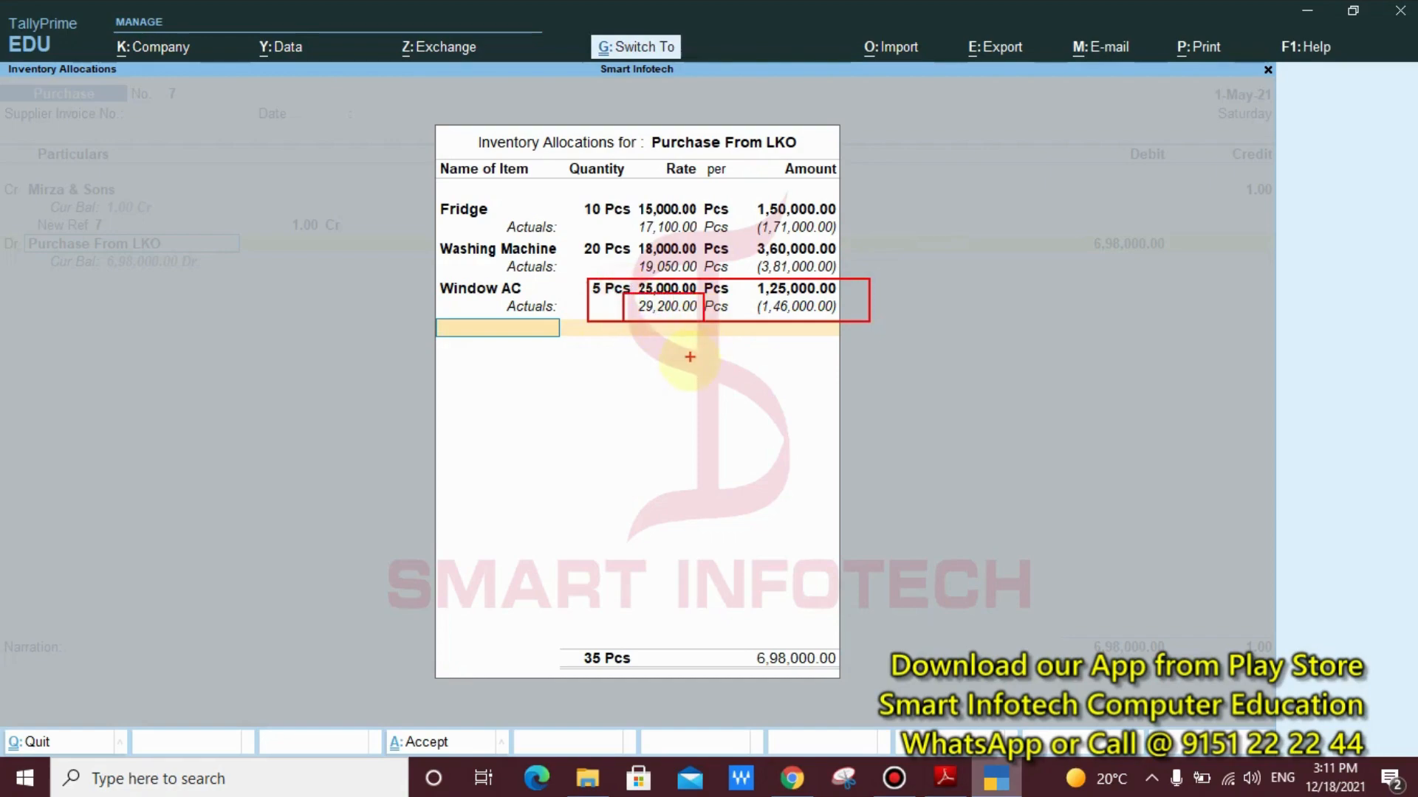
pyautogui.press('Escape')
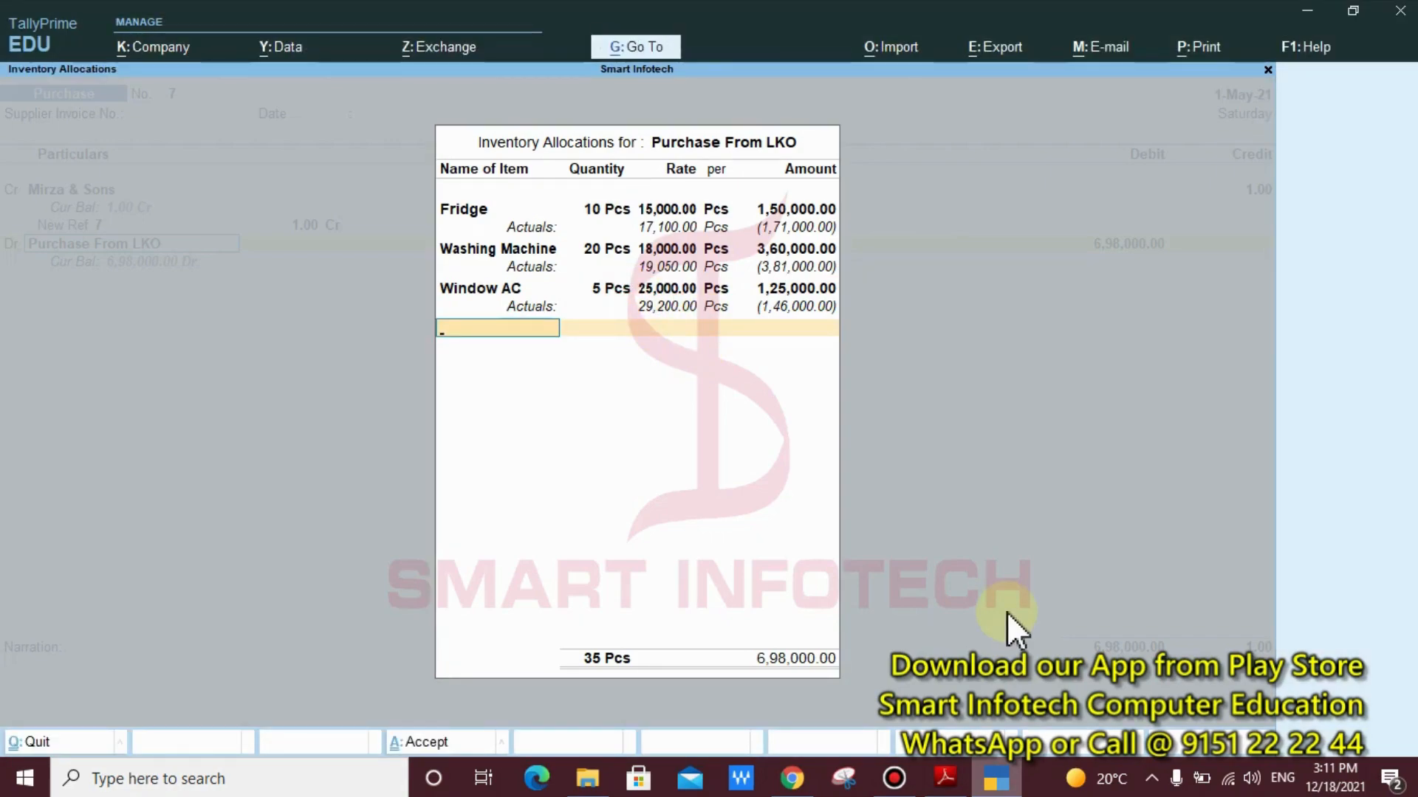
pyautogui.press('Return')
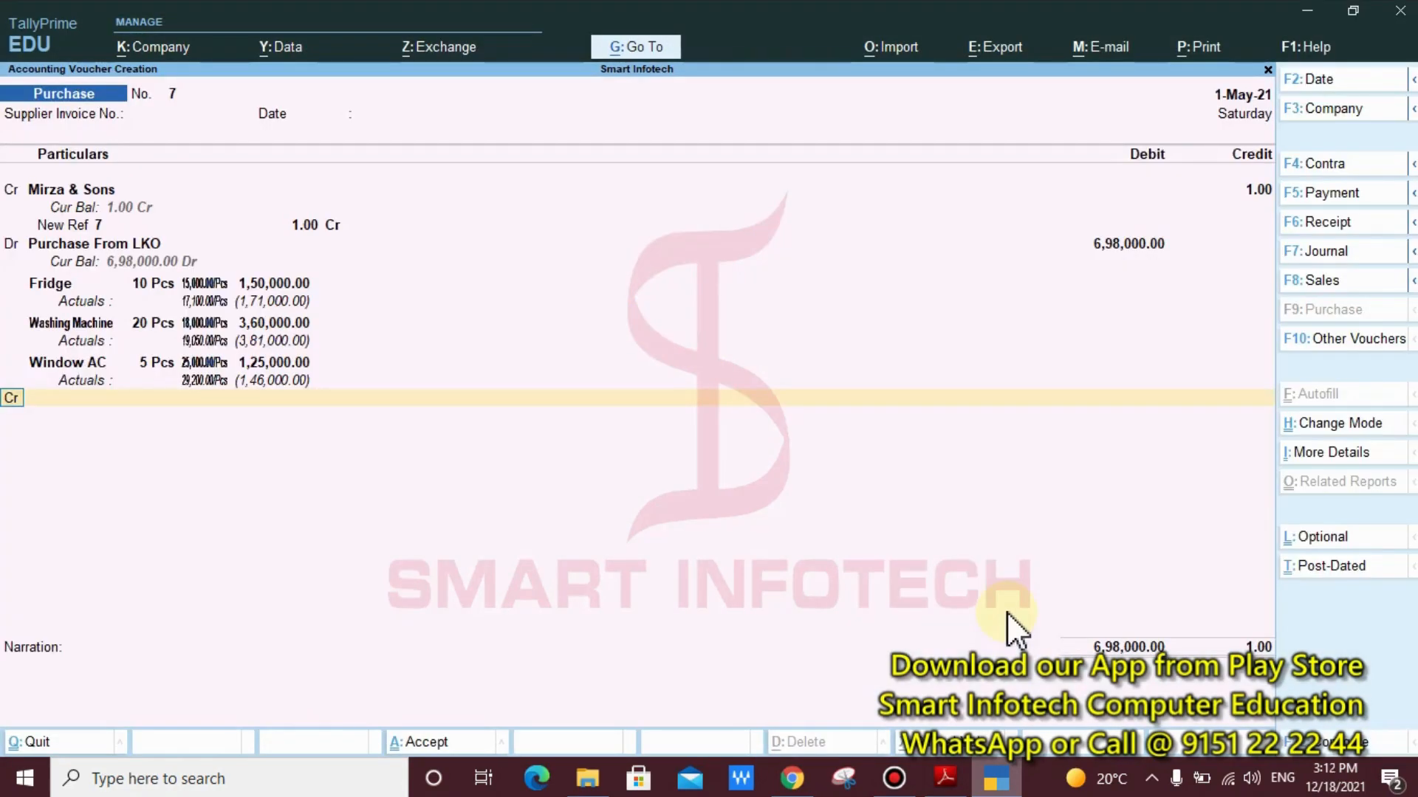
# Compare the Purchase From LKO debit and its item amounts with the Mirza & Sons credit in the voucher
pyautogui.press('ctrl')
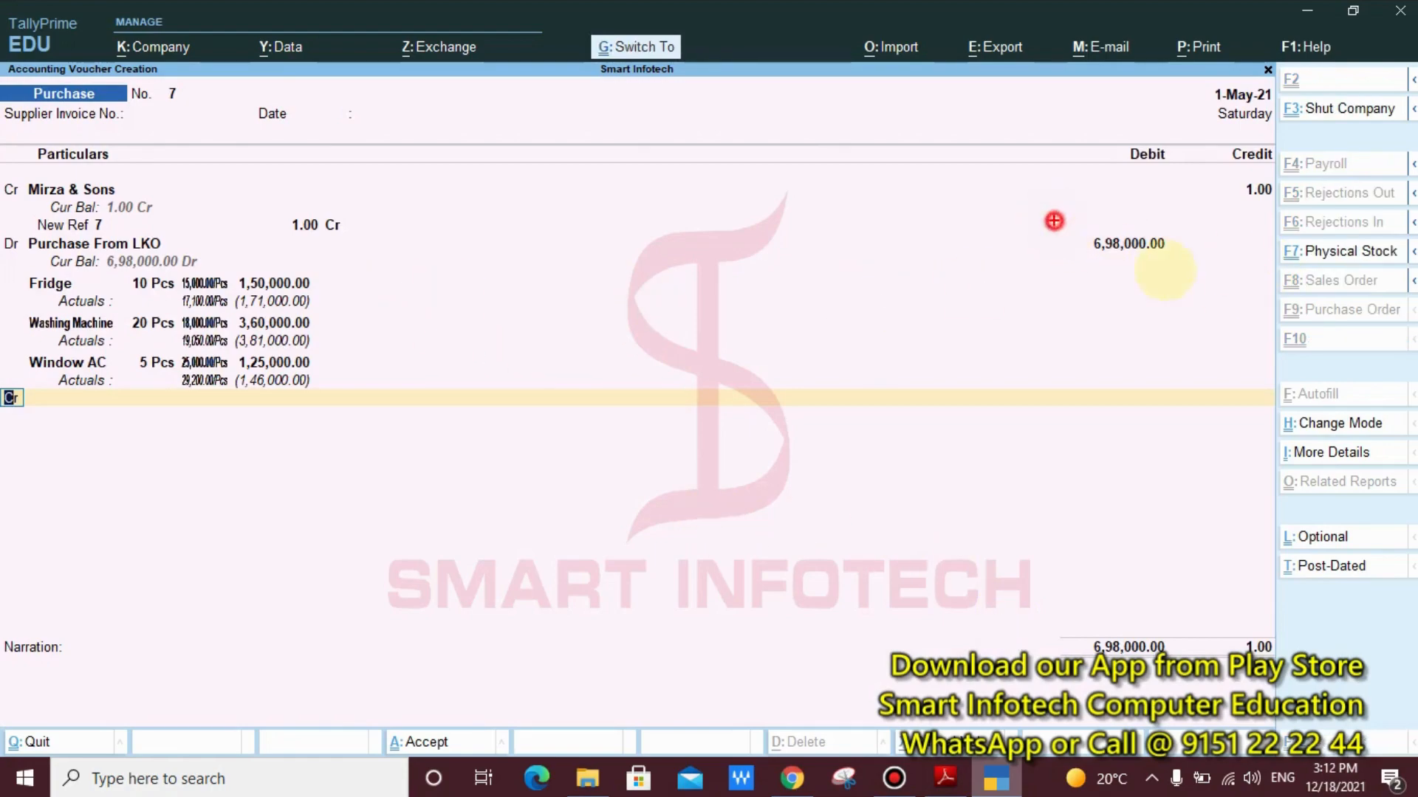
pyautogui.moveTo(1054, 221); pyautogui.dragTo(1206, 294)
pyautogui.moveTo(380, 252)
pyautogui.mouseDown()
pyautogui.moveTo(222, 358)
pyautogui.moveTo(27, 397)
pyautogui.mouseUp()
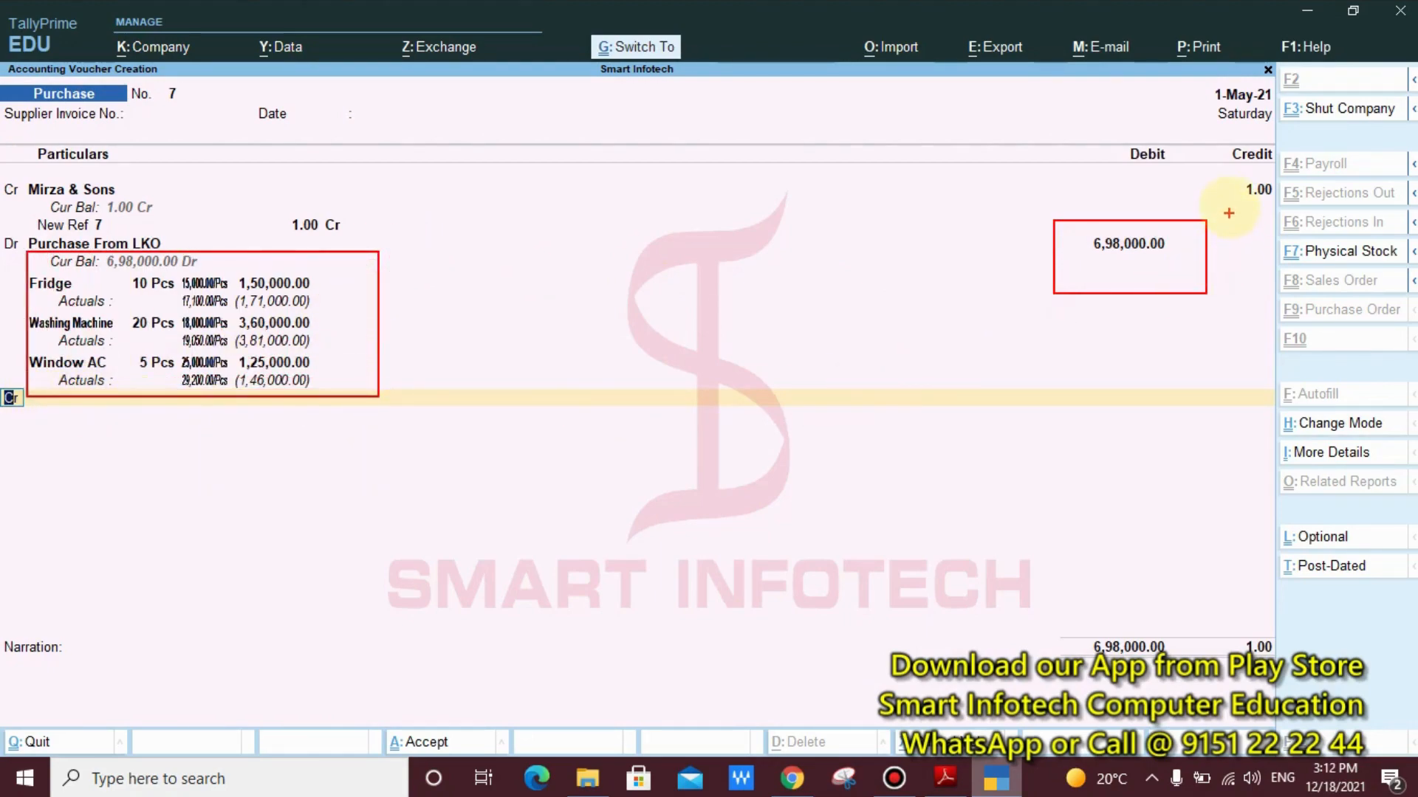
pyautogui.moveTo(1218, 175)
pyautogui.mouseDown()
pyautogui.moveTo(1298, 217)
pyautogui.moveTo(1242, 286)
pyautogui.mouseUp()
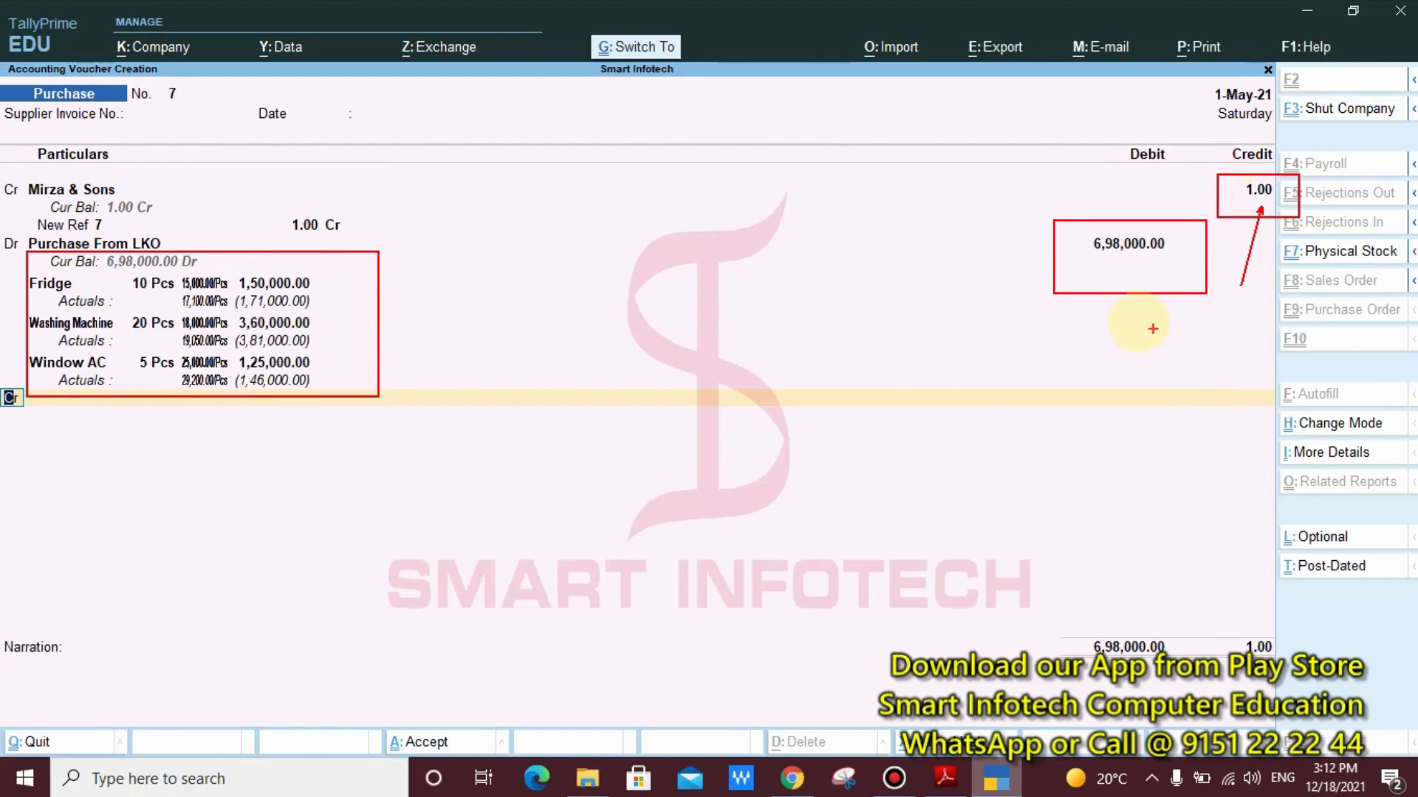
pyautogui.moveTo(1115, 267); pyautogui.dragTo(907, 399)
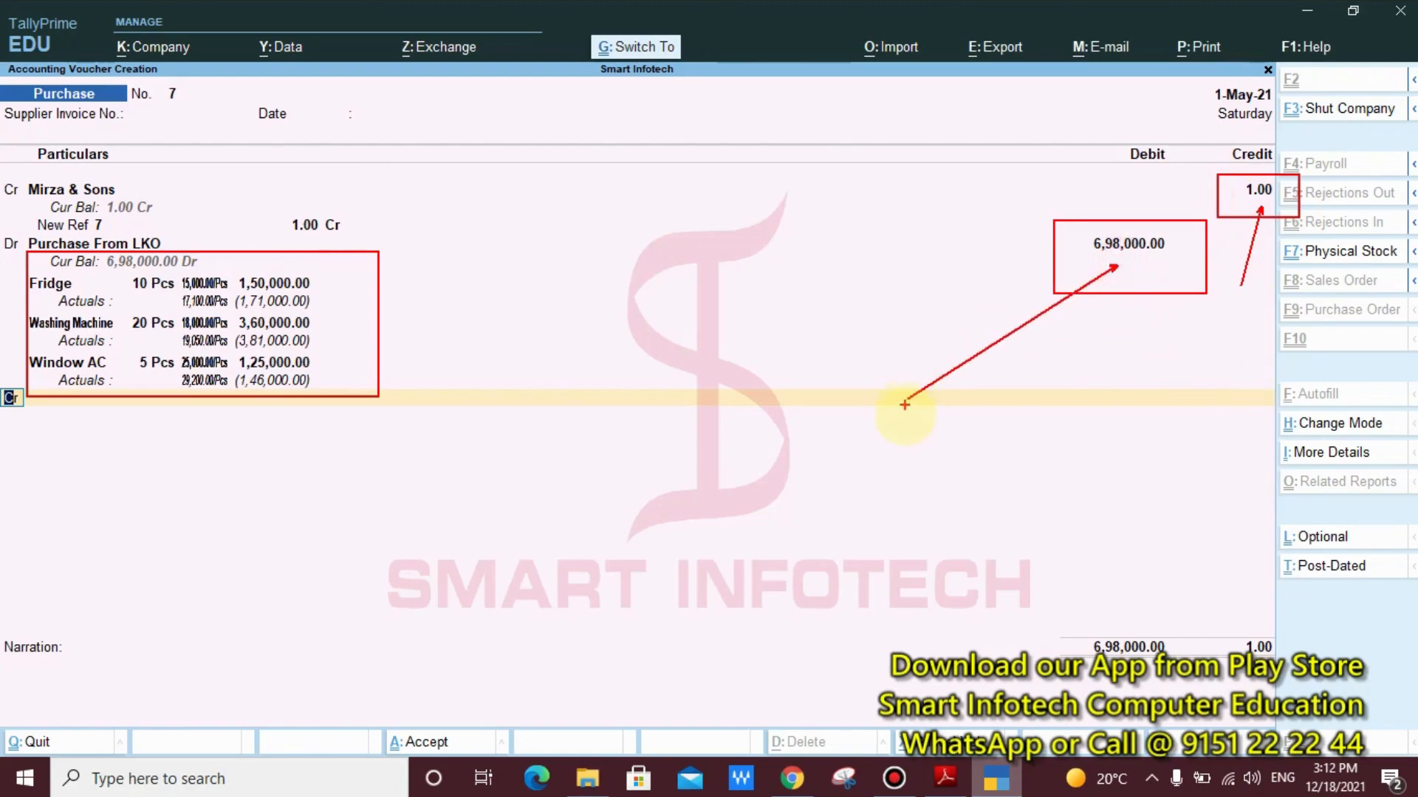
pyautogui.press('Escape')
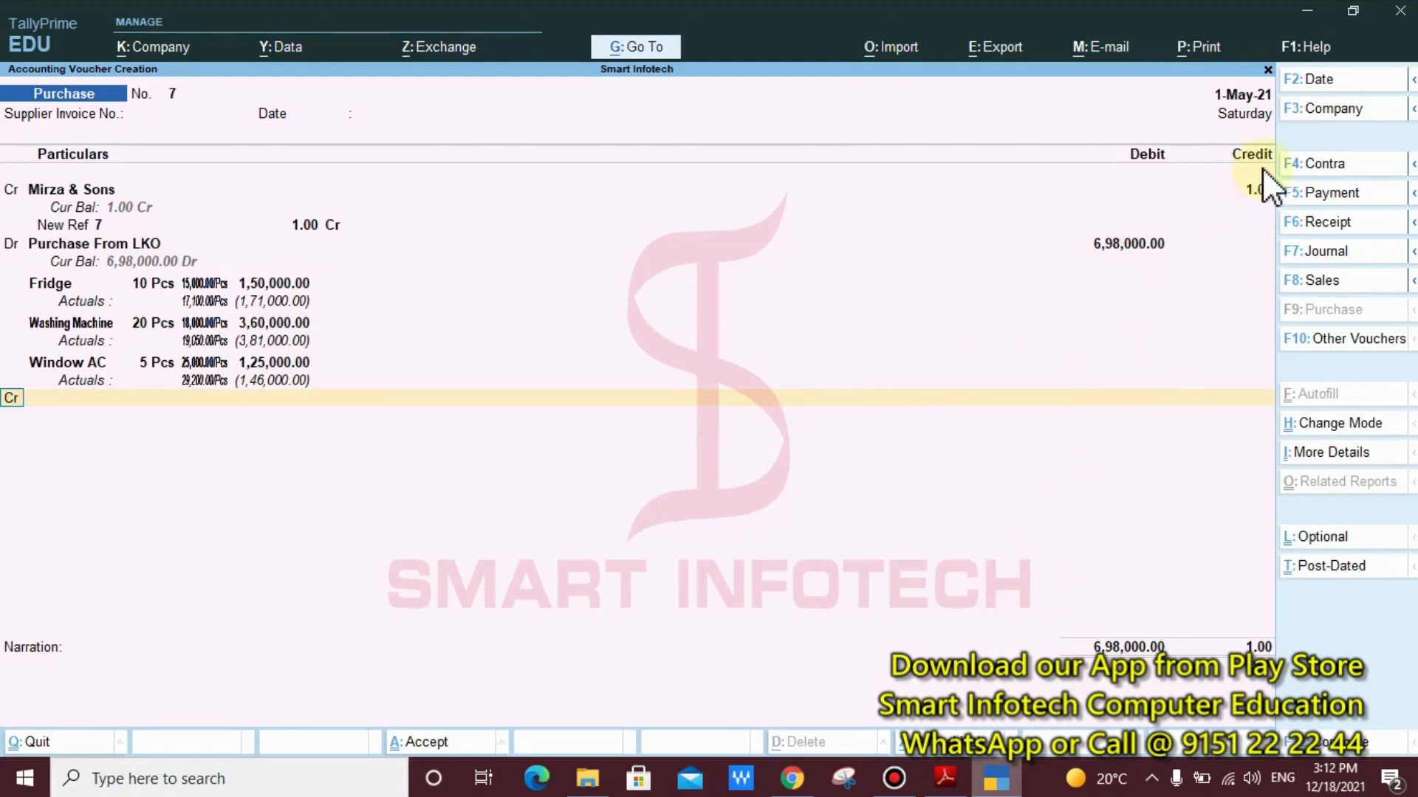
# Set the Mirza & Sons credit to 6,98,000 and allocate the full amount to New Ref 7
pyautogui.click(1258, 189)
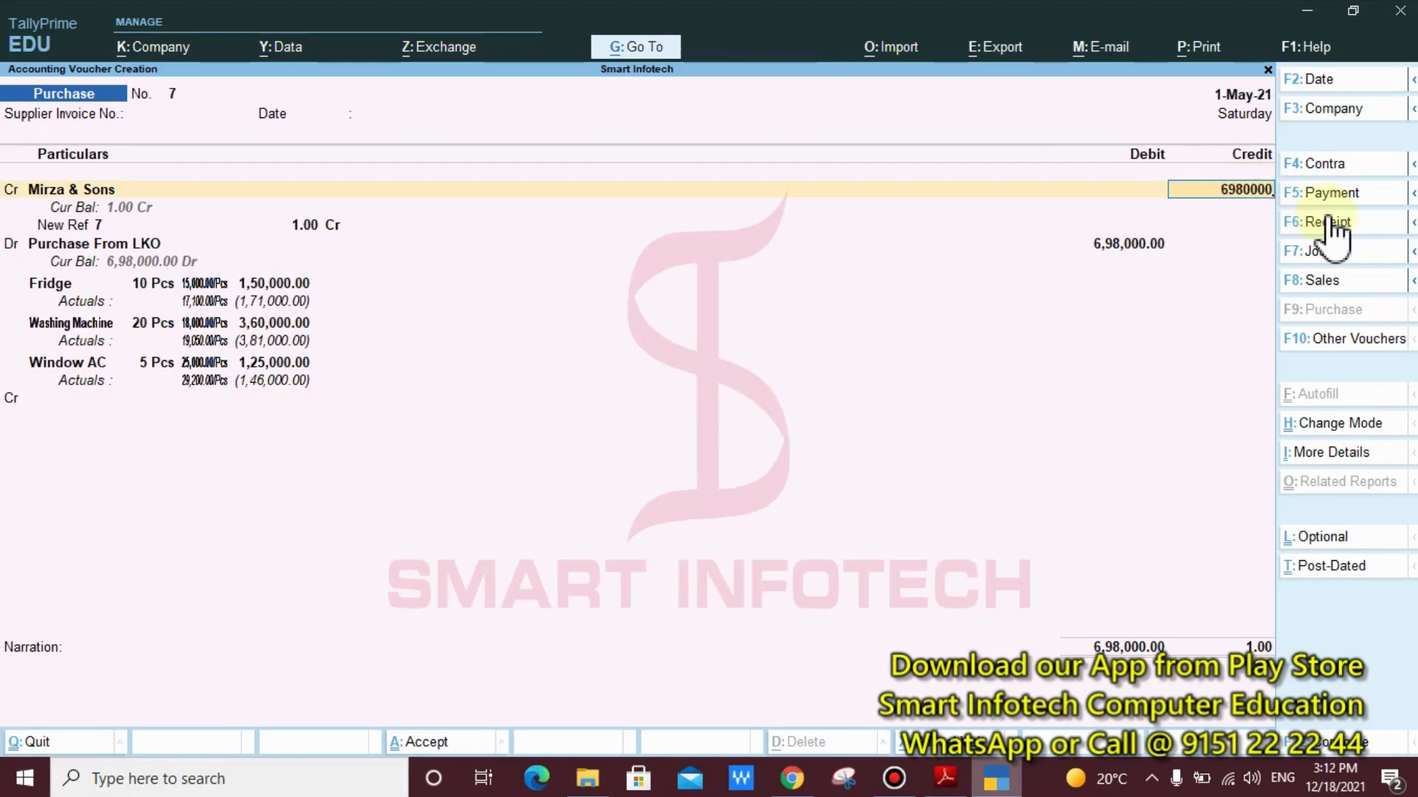
pyautogui.press('BackSpace')
pyautogui.press('Return')
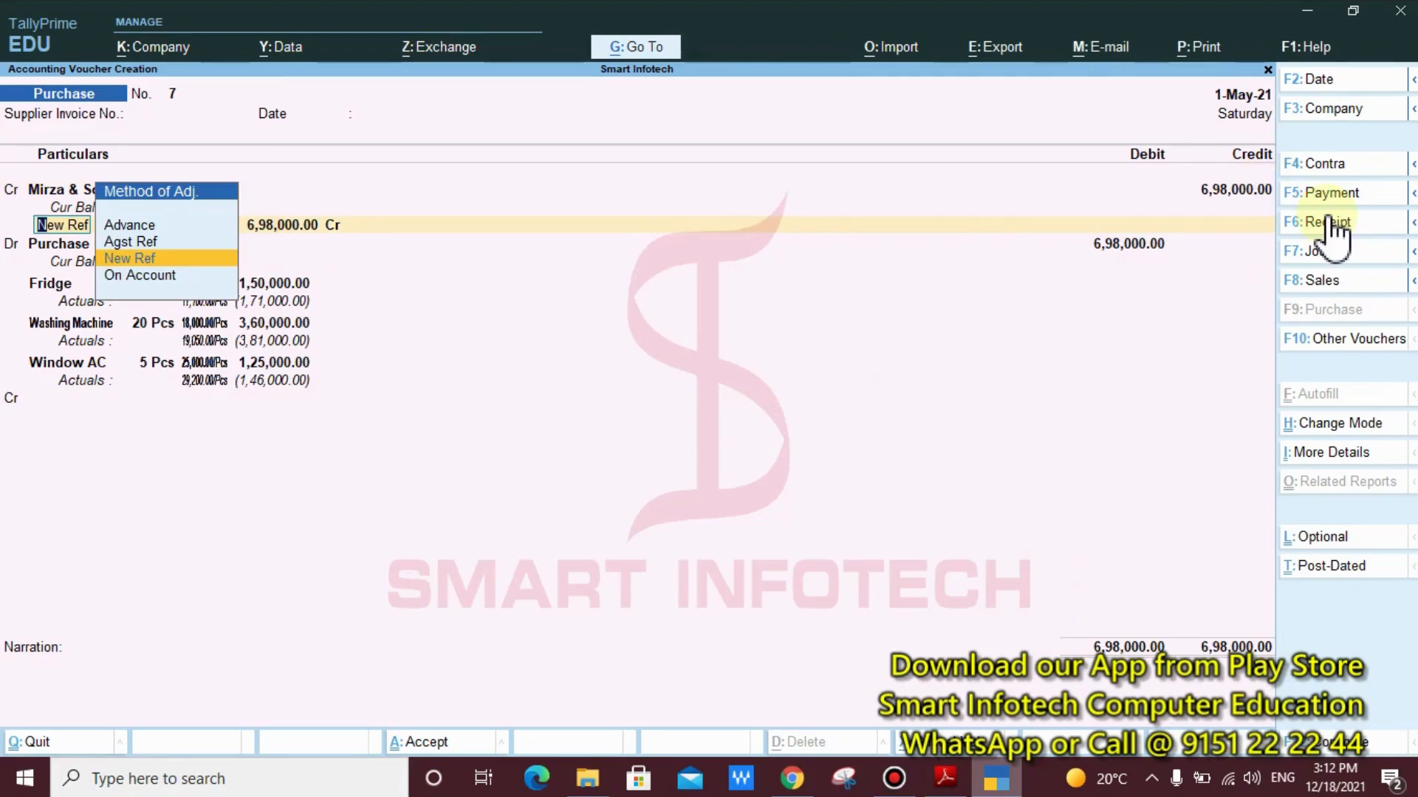
pyautogui.press('Return')
pyautogui.press('Return')
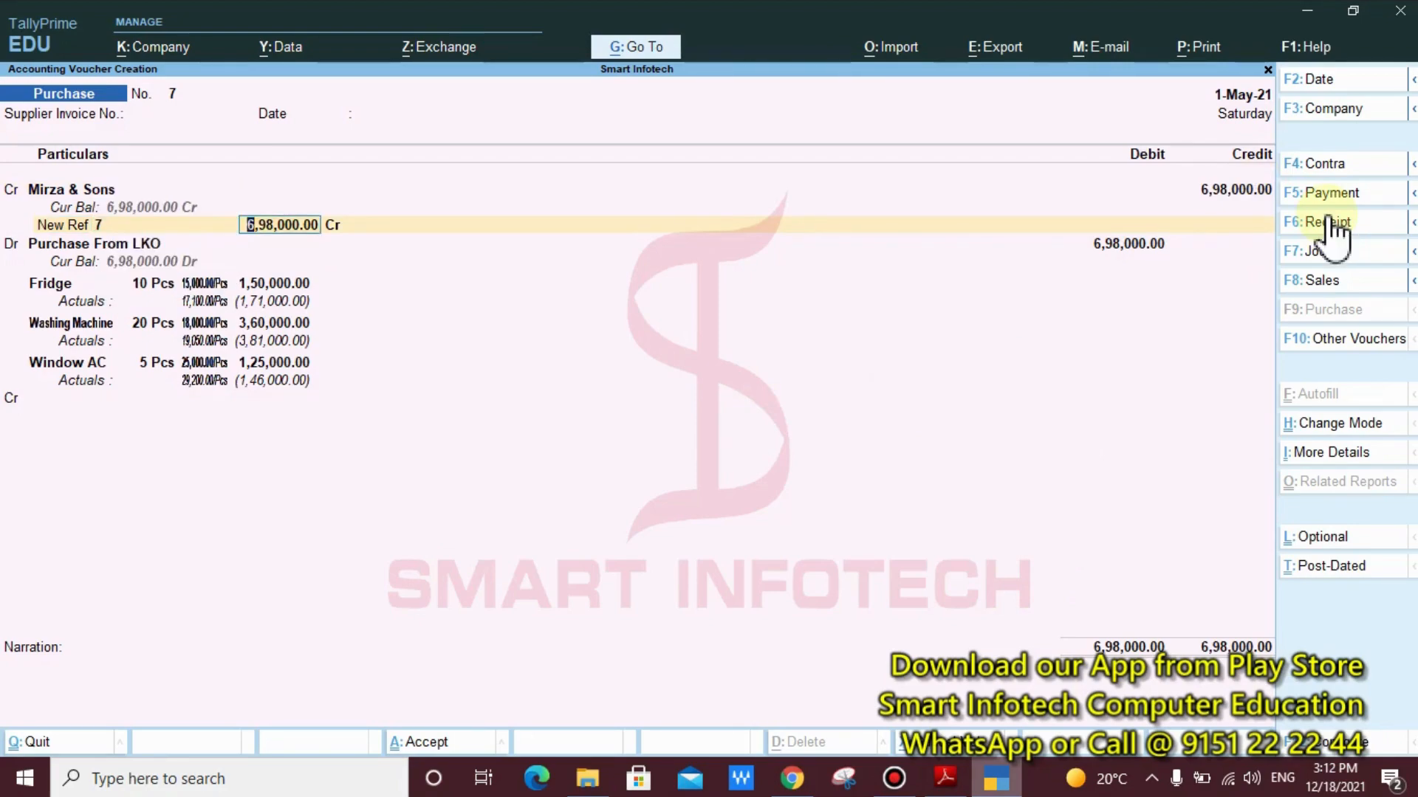
pyautogui.press('Return')
pyautogui.press('Return')
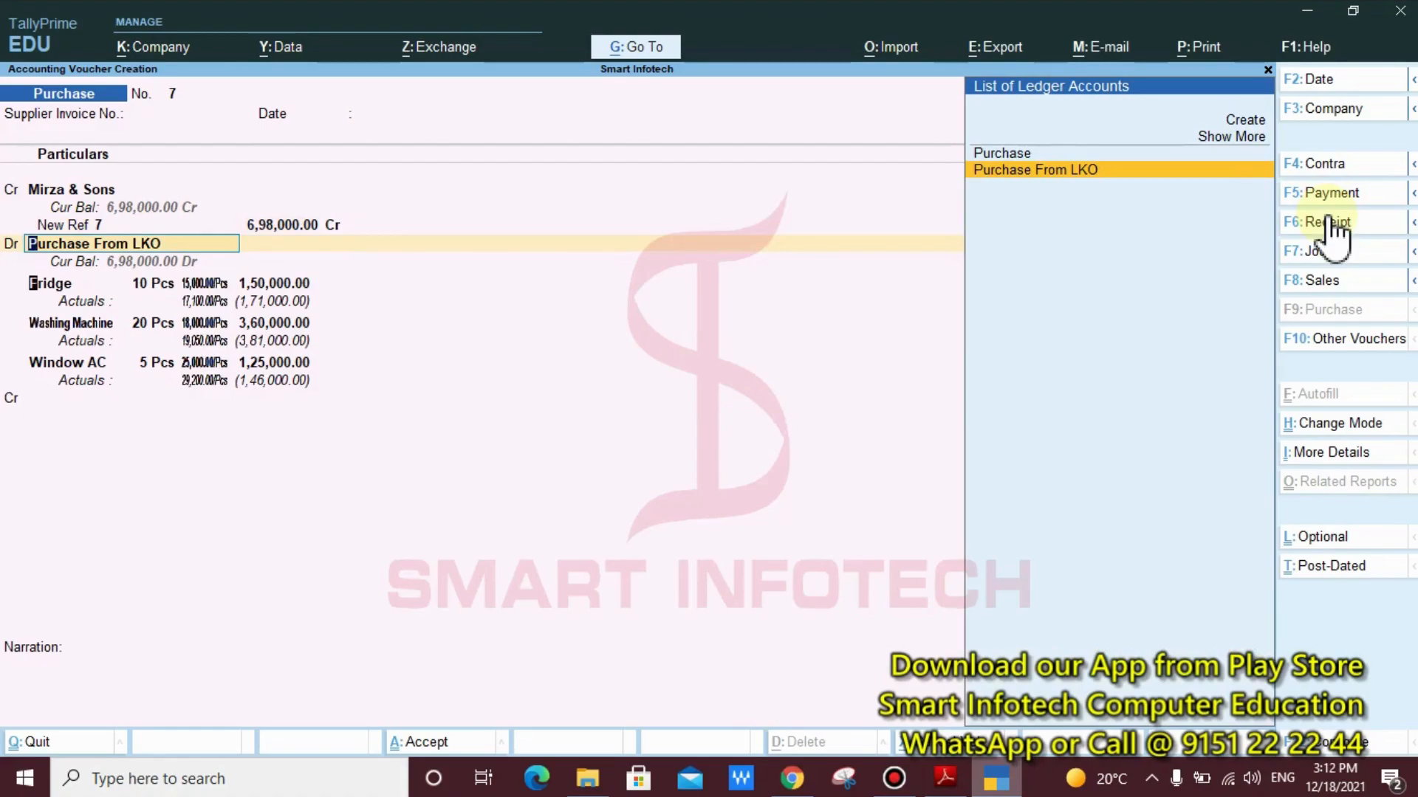
# Accept the Purchase From LKO ledger and the Fridge's Arya Nagar allocation with its transportation, loading and unloading, and warehouse costs
pyautogui.press('Return')
pyautogui.press('Return')
pyautogui.press('Return')
pyautogui.press('Return')
pyautogui.press('Return')
pyautogui.press('Return')
pyautogui.press('Return')
pyautogui.press('Return')
pyautogui.press('Return')
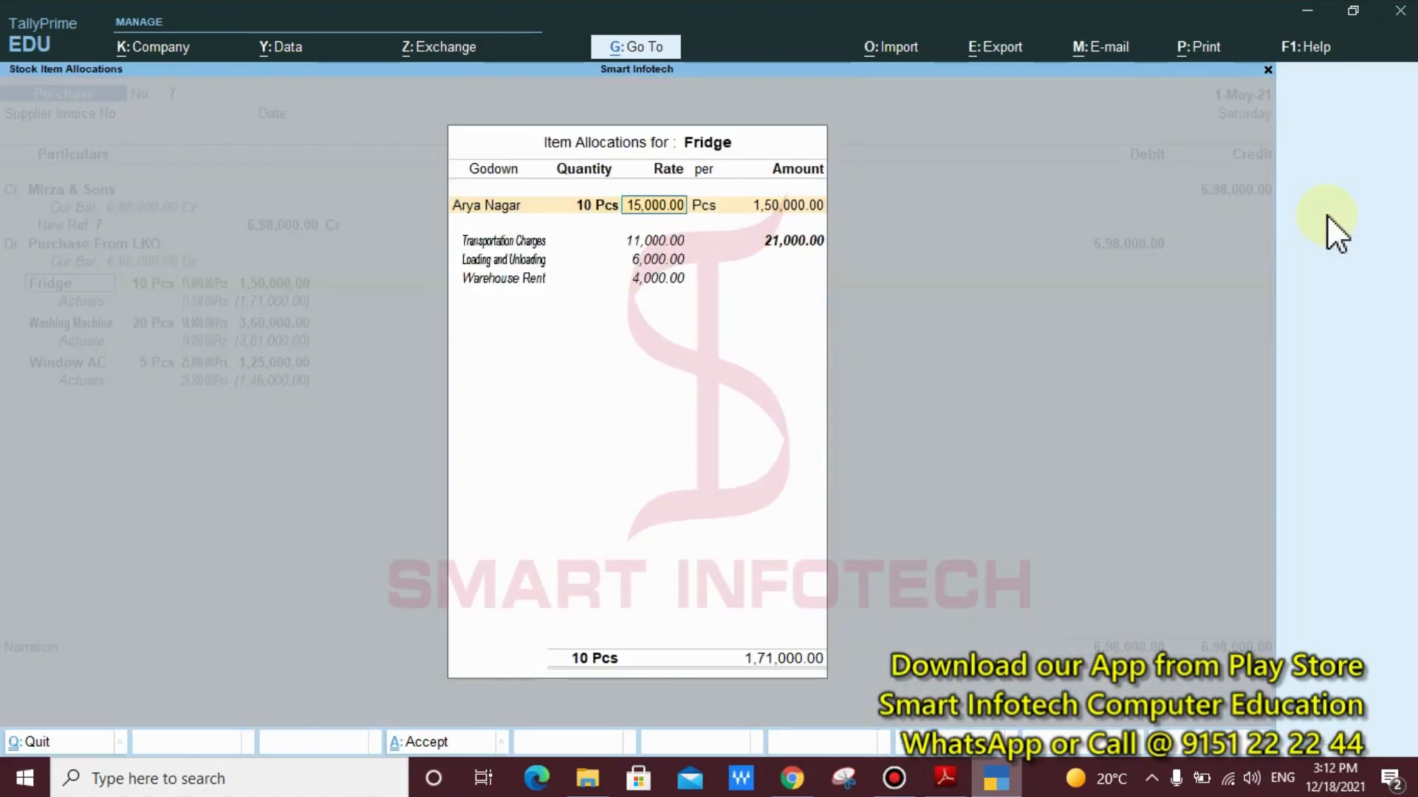
pyautogui.press('Return')
pyautogui.press('Return')
pyautogui.press('Return')
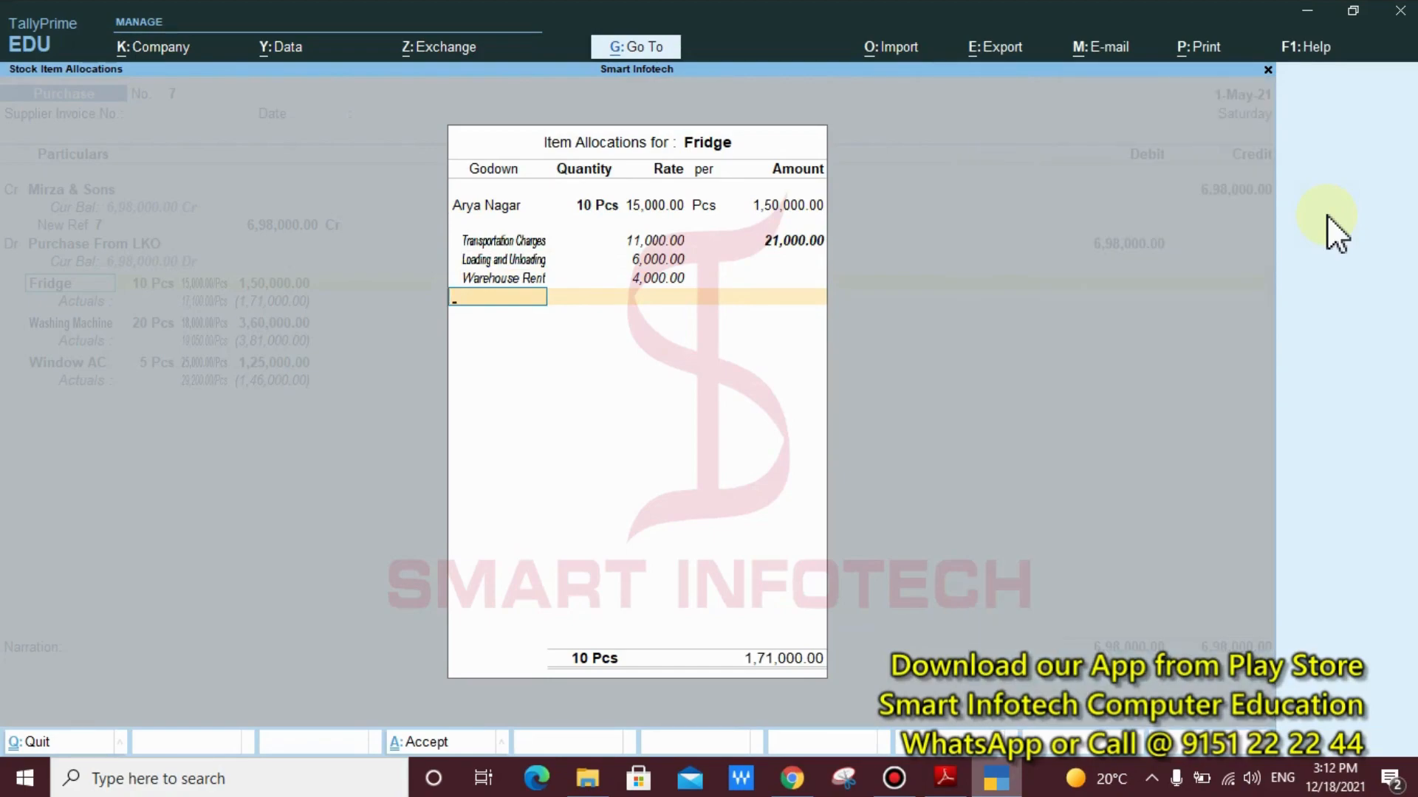
pyautogui.press('Return')
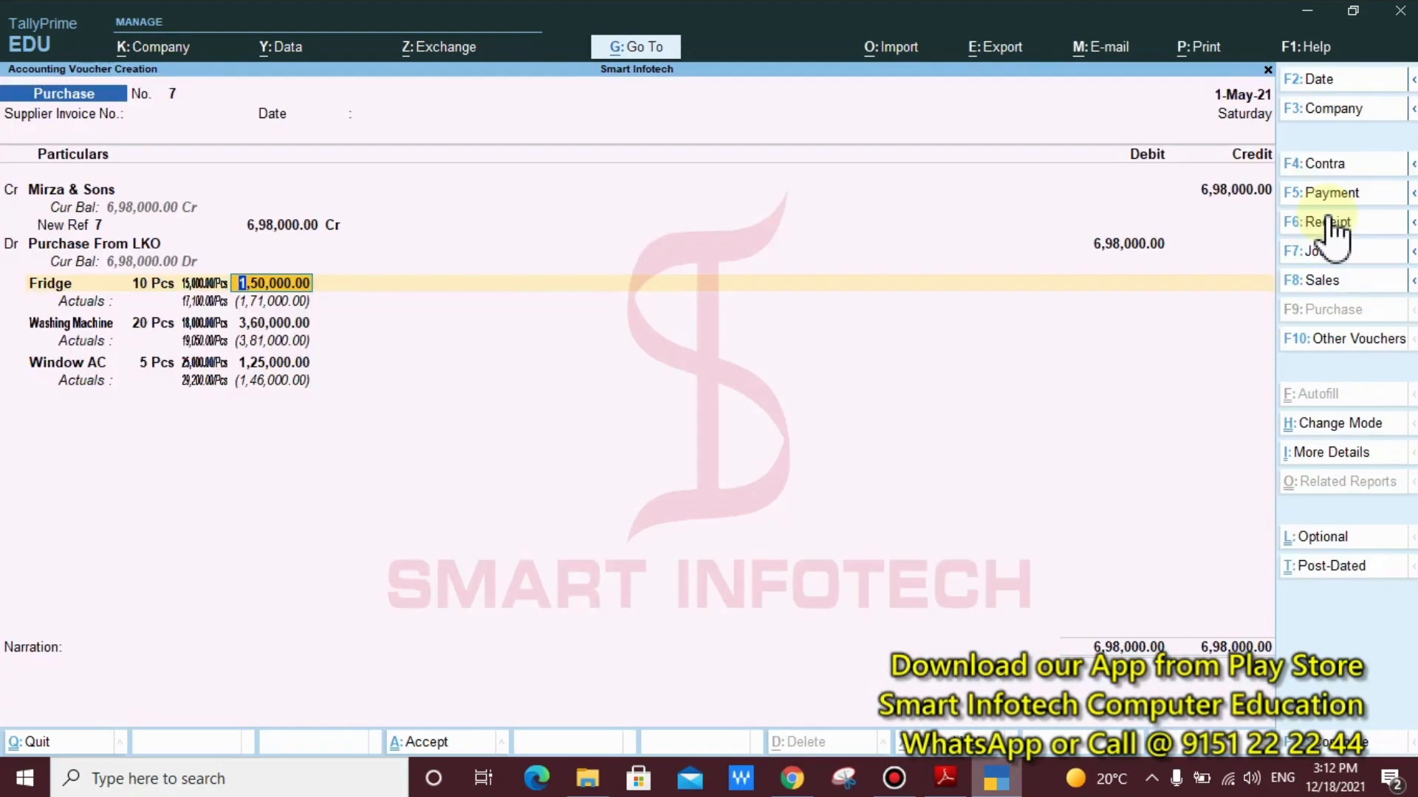
# Accept the remaining item lines, save the Mirza & Sons purchase voucher without a narration, and leave voucher entry
pyautogui.press('Return')
pyautogui.press('Return')
pyautogui.press('Return')
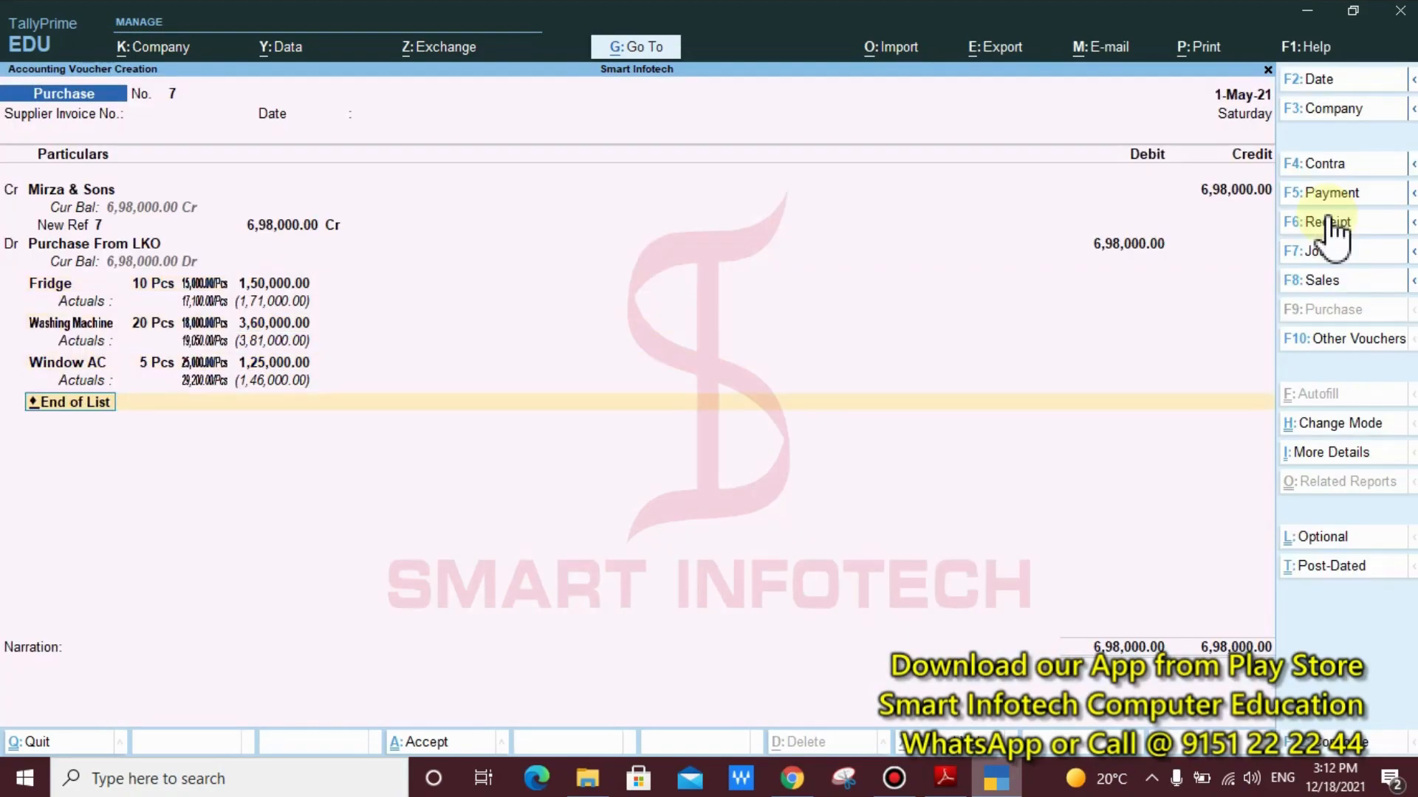
pyautogui.press('Return')
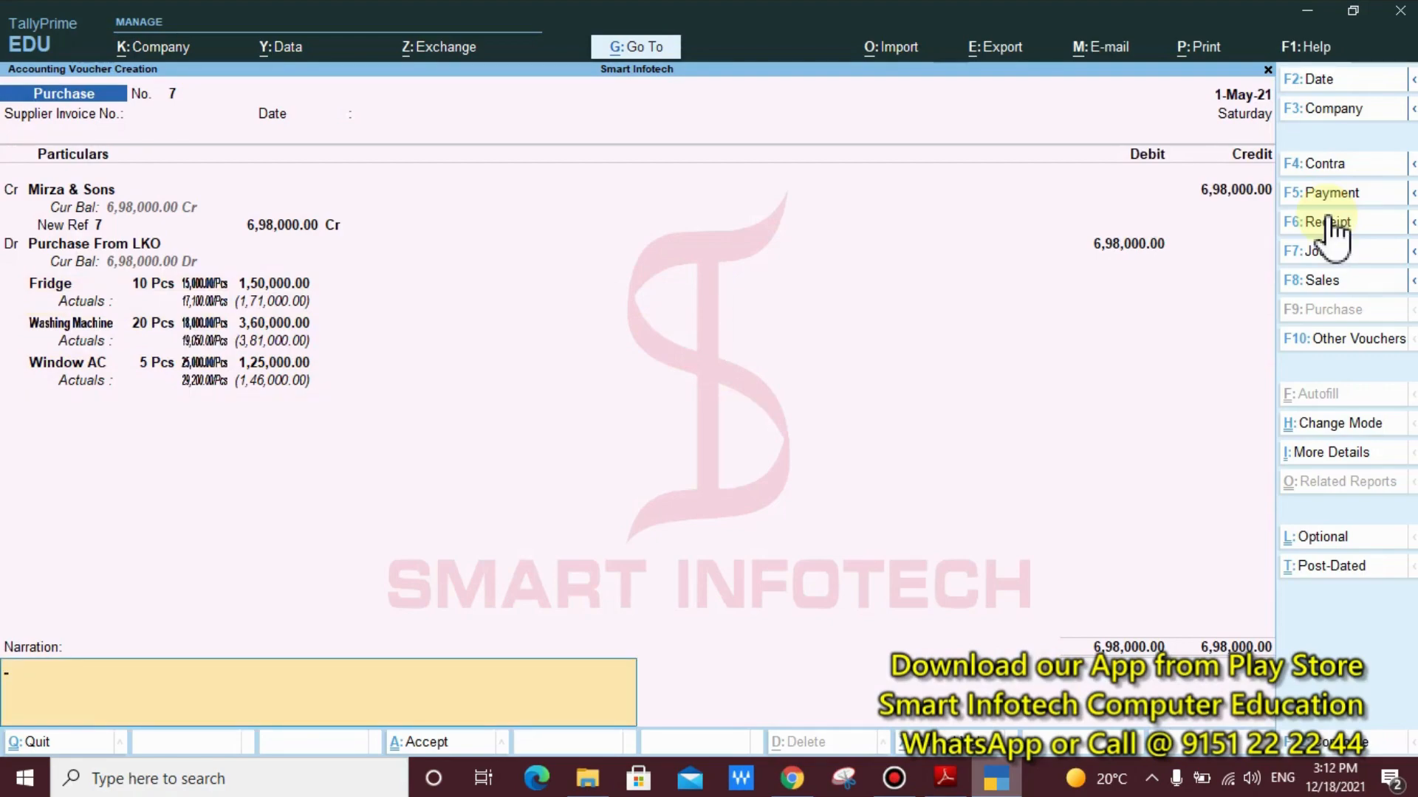
pyautogui.press('Return')
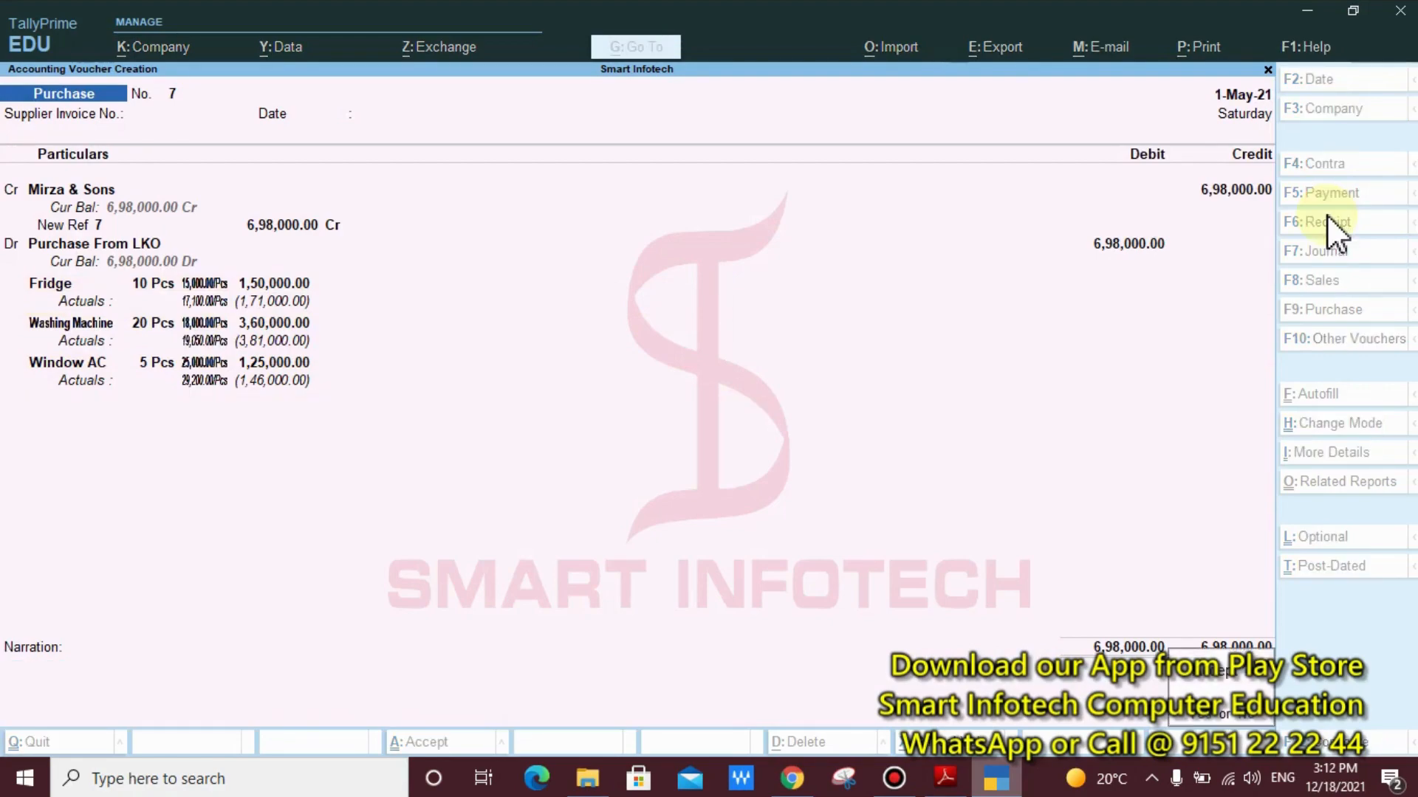
pyautogui.press('Return')
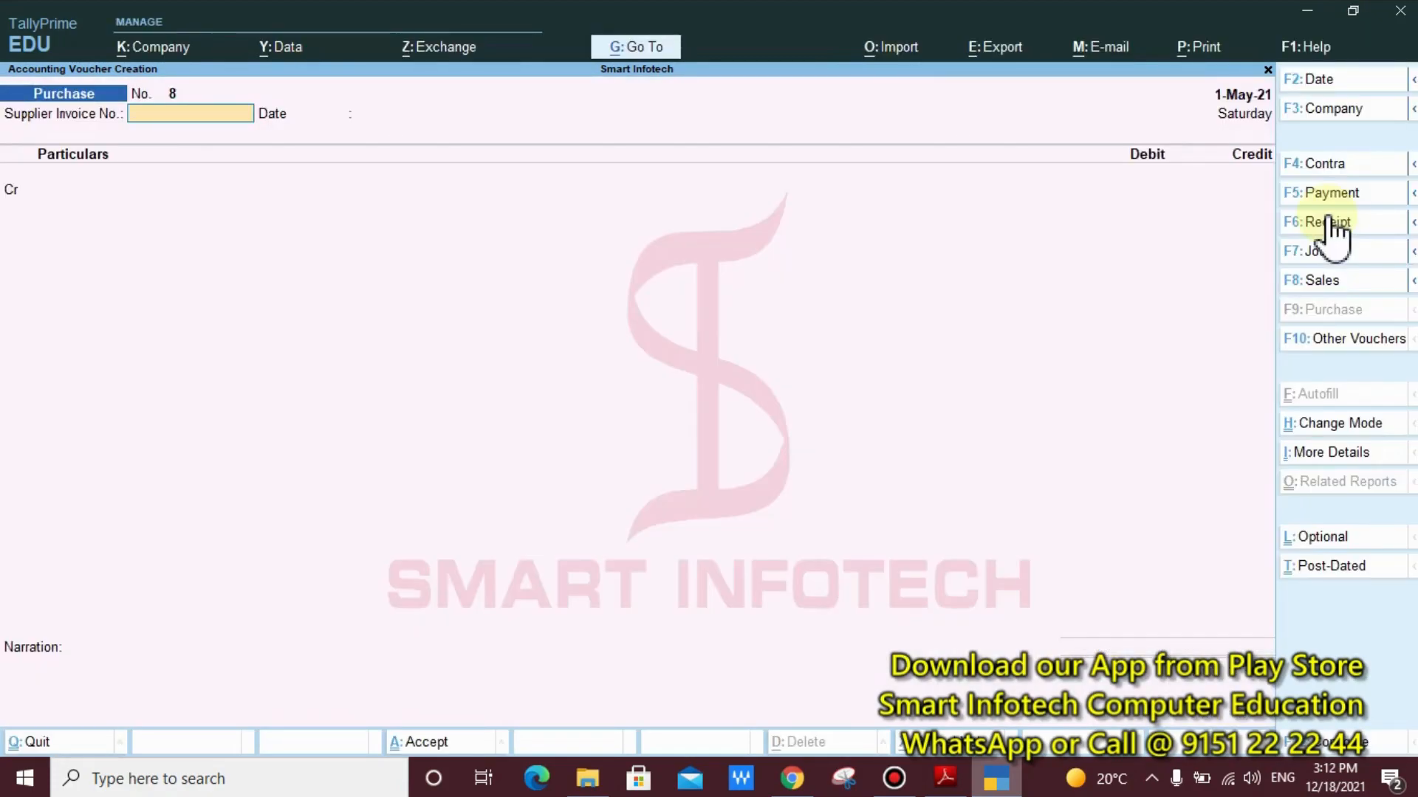
pyautogui.press('Escape')
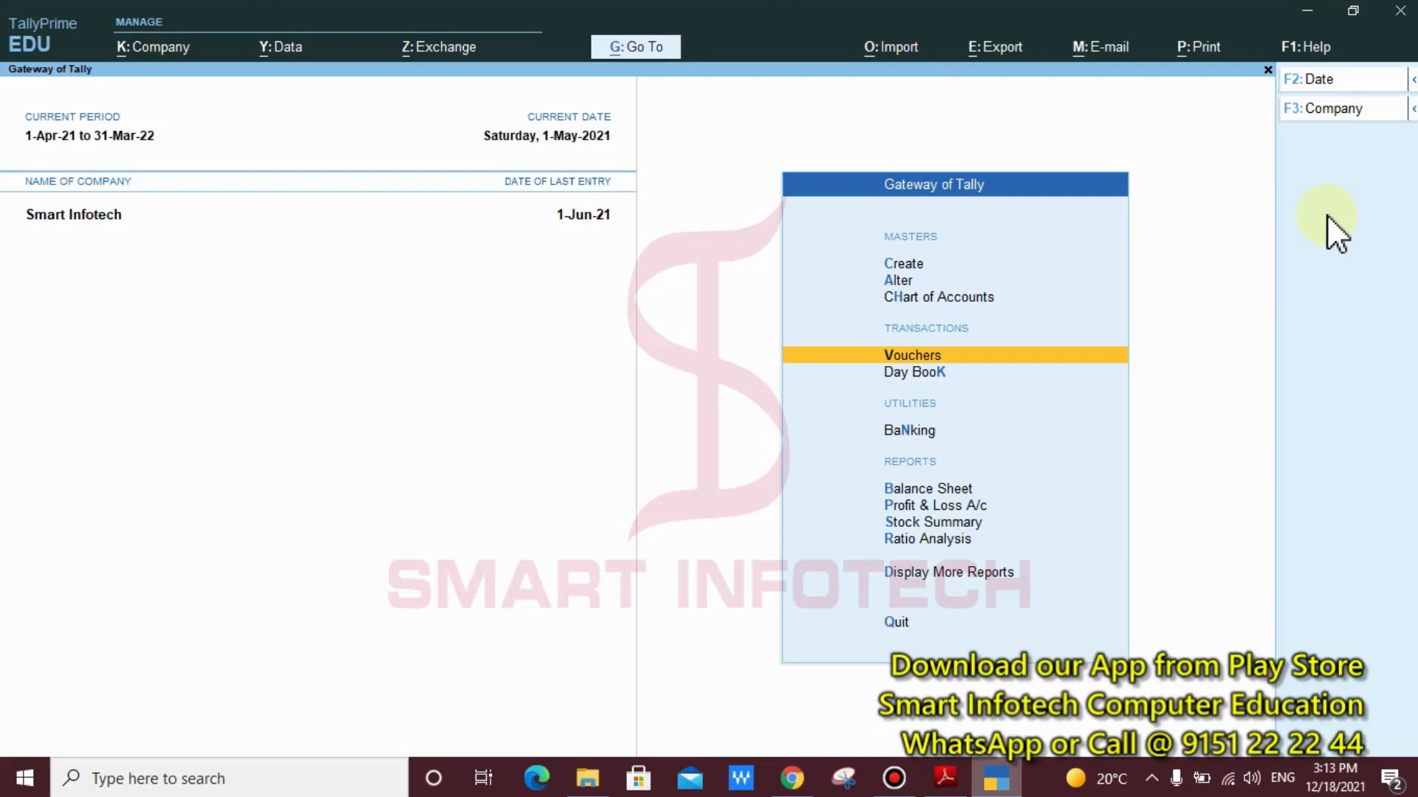
# Open the Stock Summary report for the company
pyautogui.press('Down')
pyautogui.press('Down')
pyautogui.press('Down')
pyautogui.press('Down')
pyautogui.press('Down')
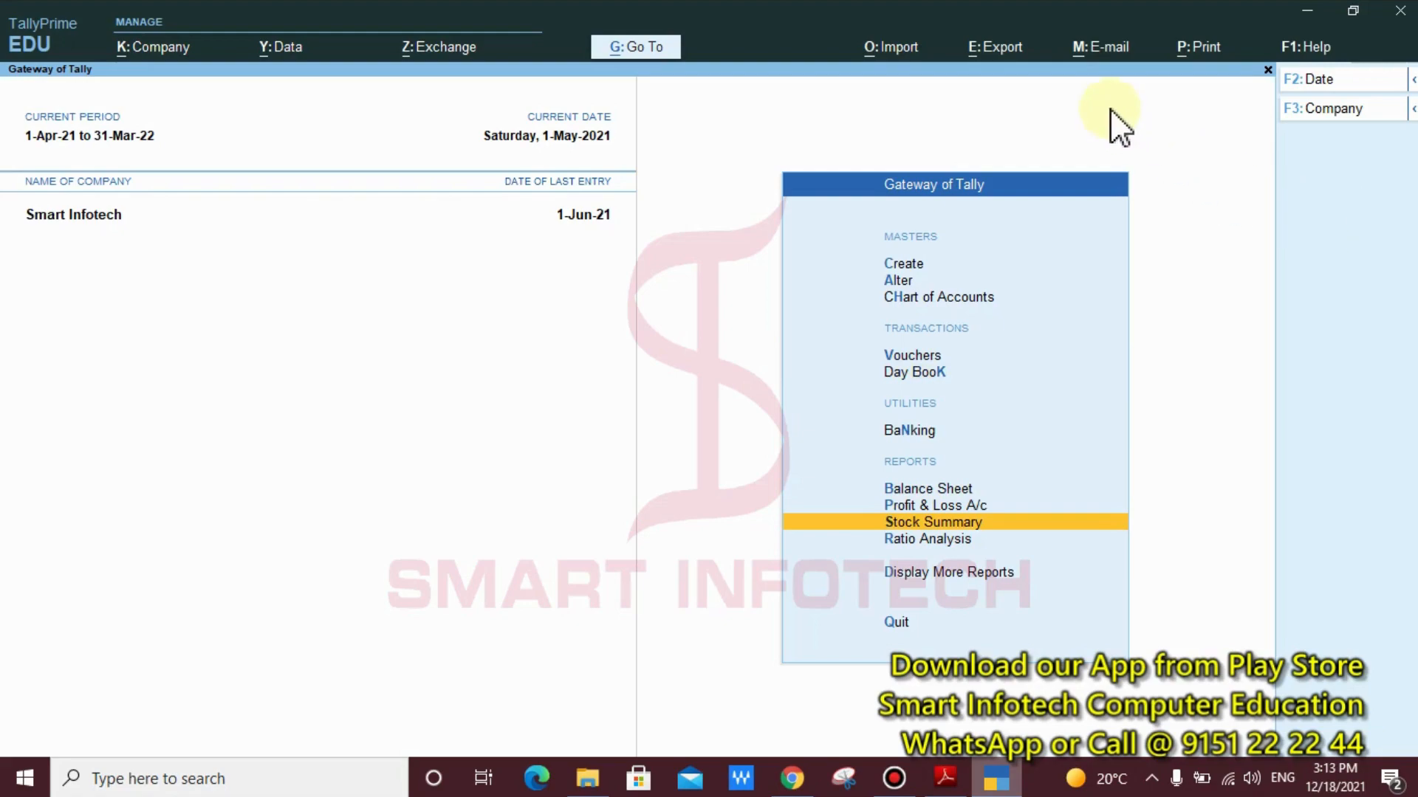
pyautogui.press('ctrl')
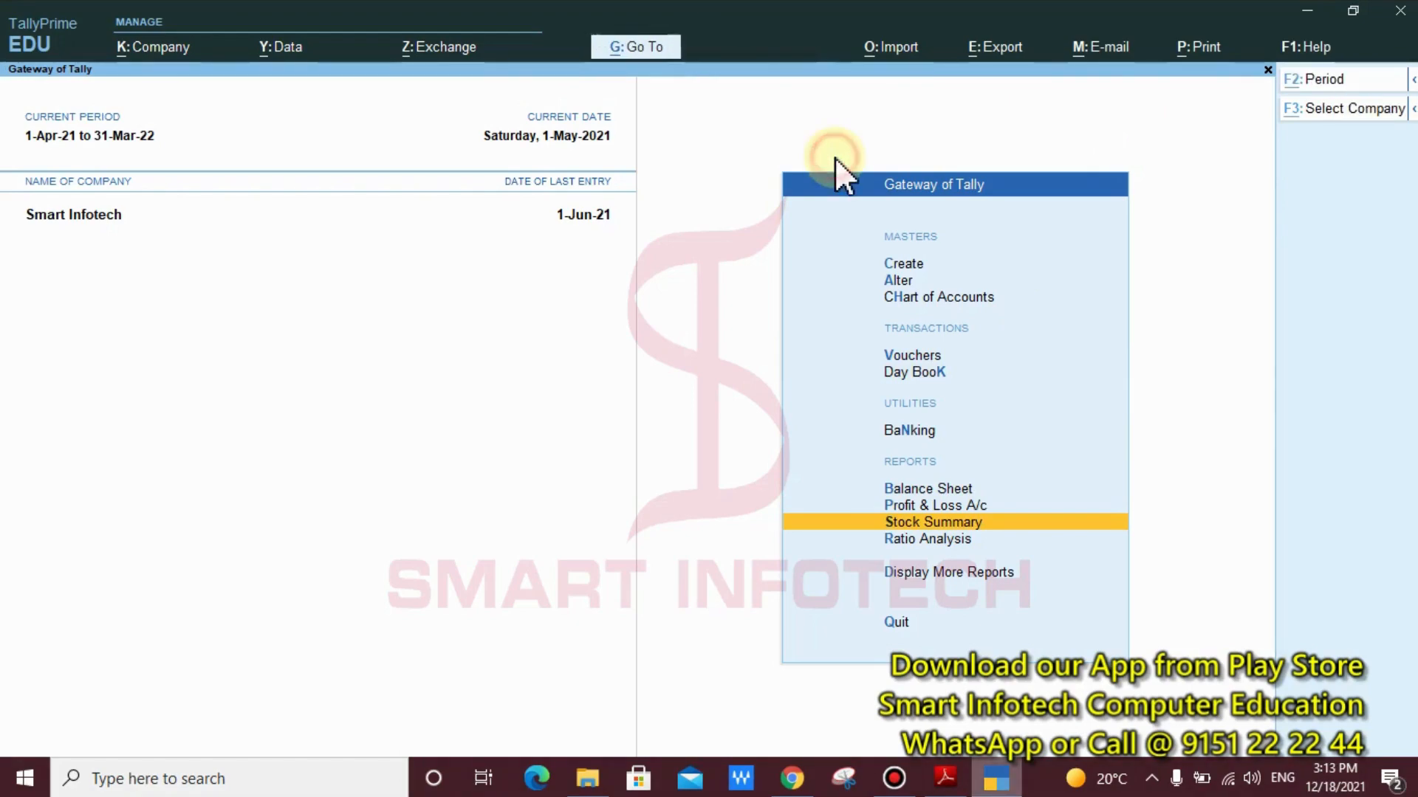
pyautogui.hotkey('alt', 'g')
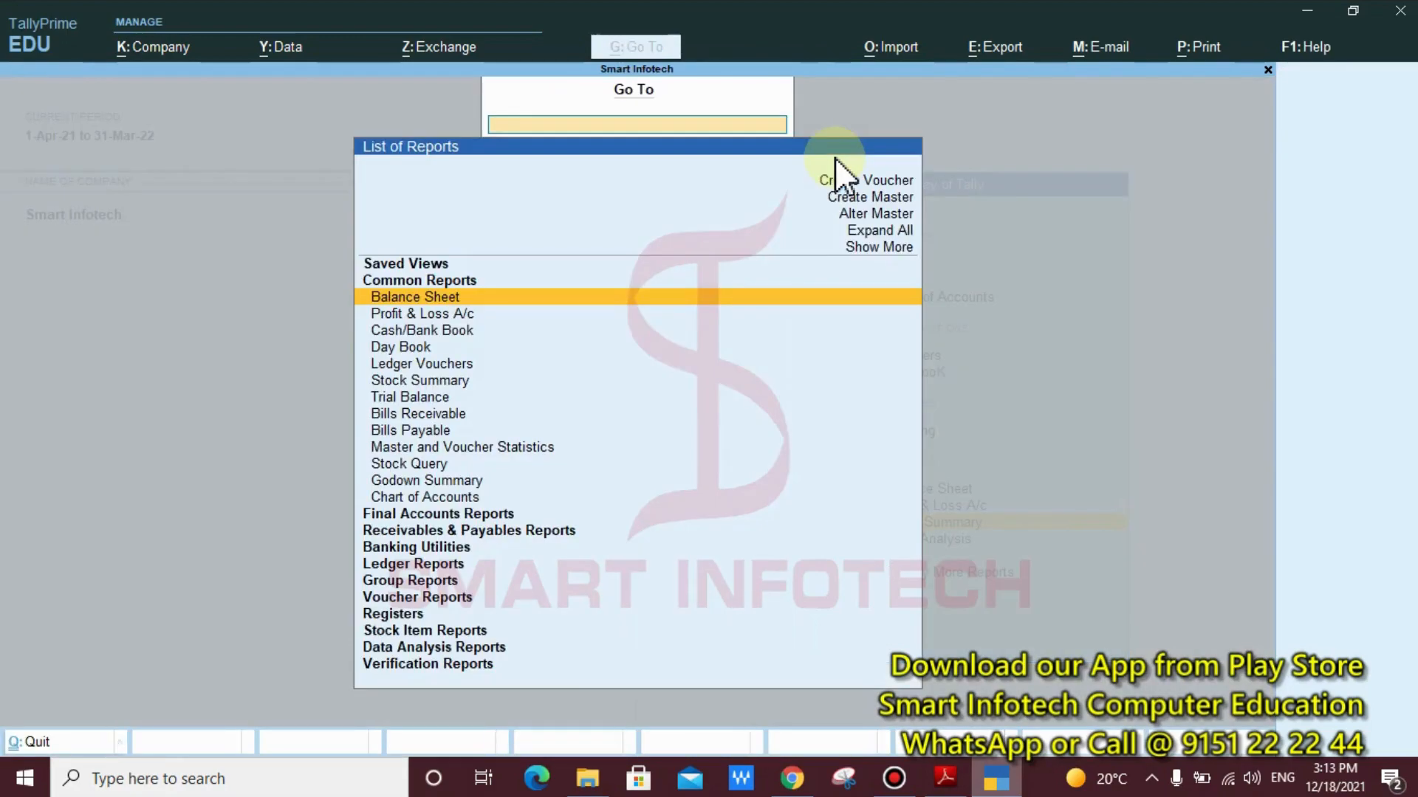
pyautogui.press('Down')
pyautogui.press('Down')
pyautogui.press('Down')
pyautogui.press('Down')
pyautogui.press('Down')
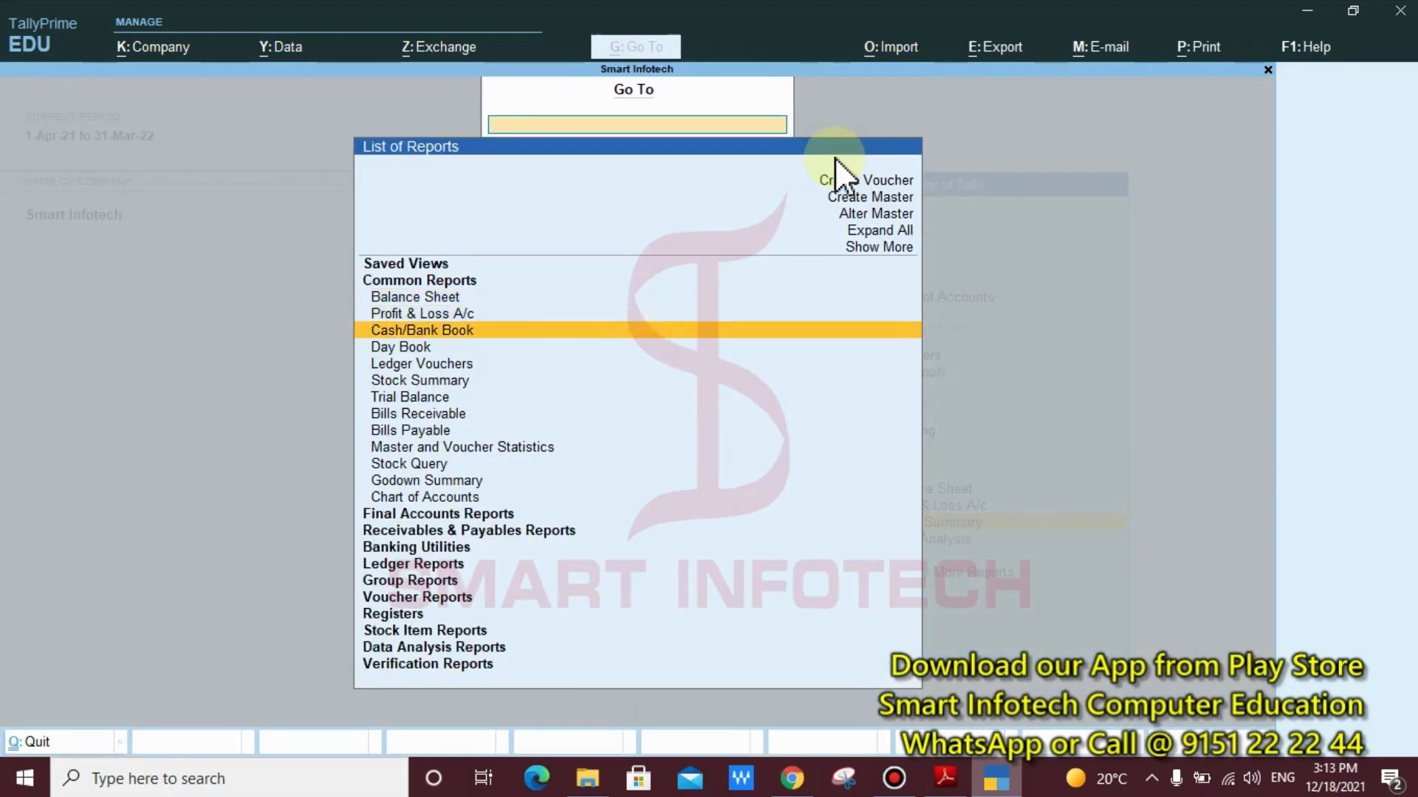
pyautogui.press('Return')
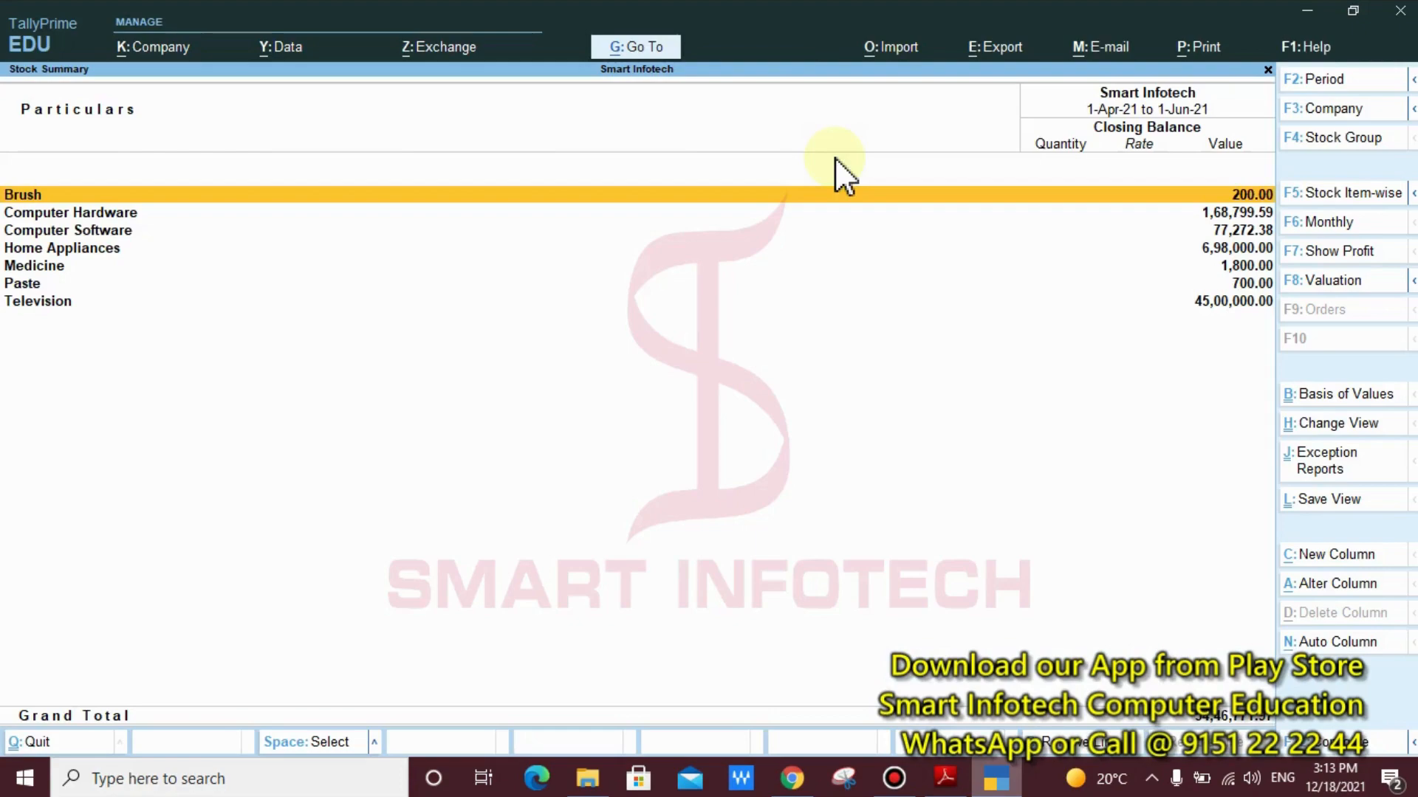
# Open the Home Appliances group in the Stock Summary and check the Fridge's closing quantity and rate
pyautogui.press('Down')
pyautogui.press('Down')
pyautogui.press('Down')
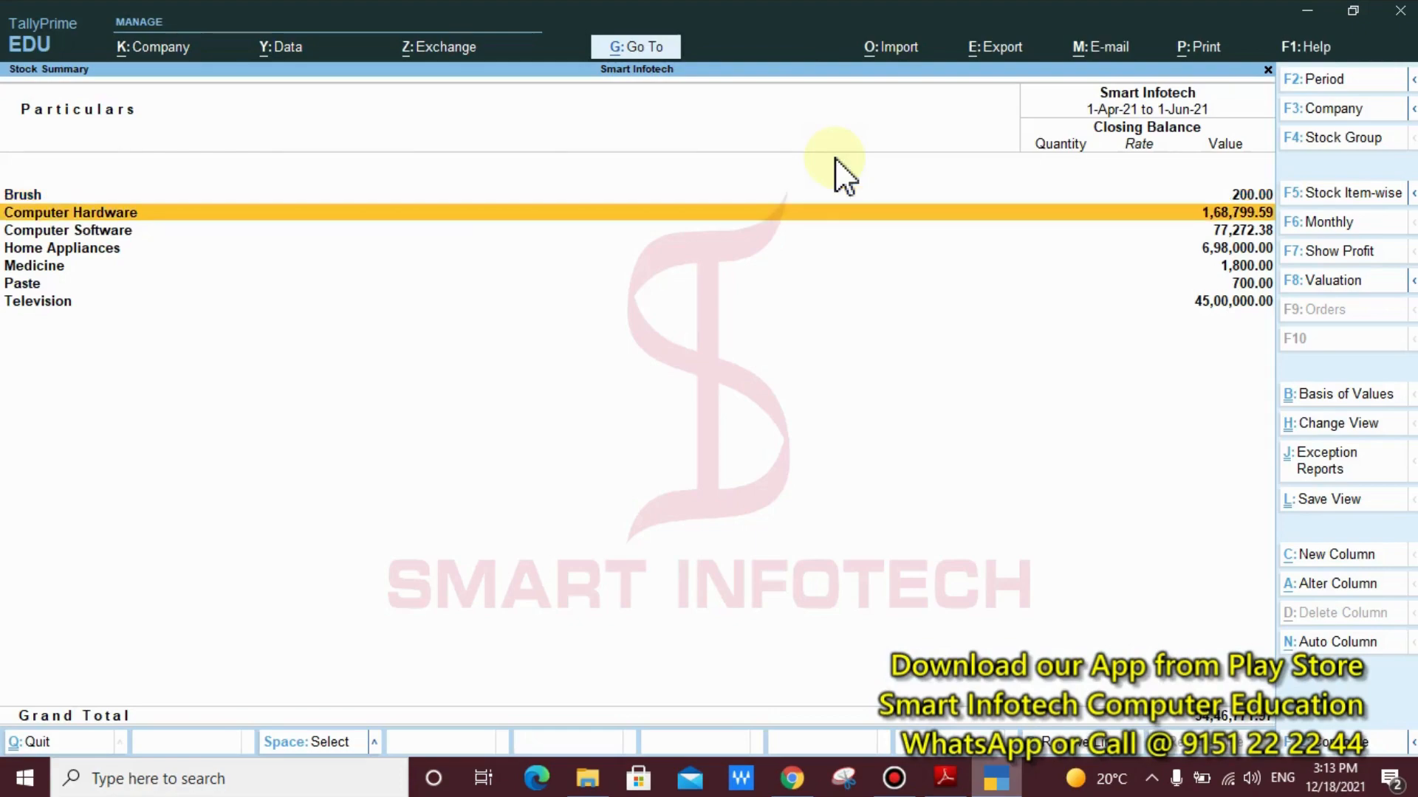
pyautogui.press('Return')
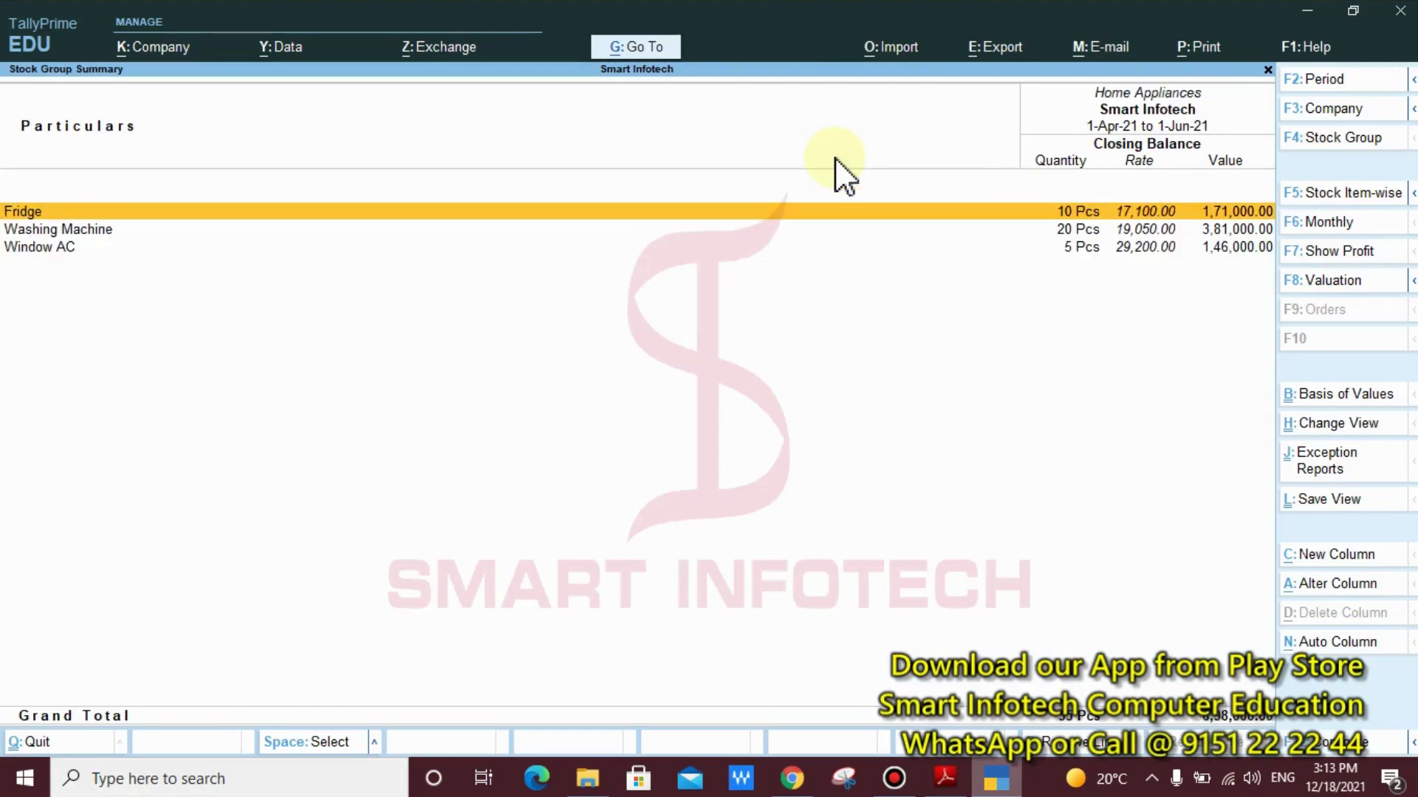
pyautogui.press('ctrl')
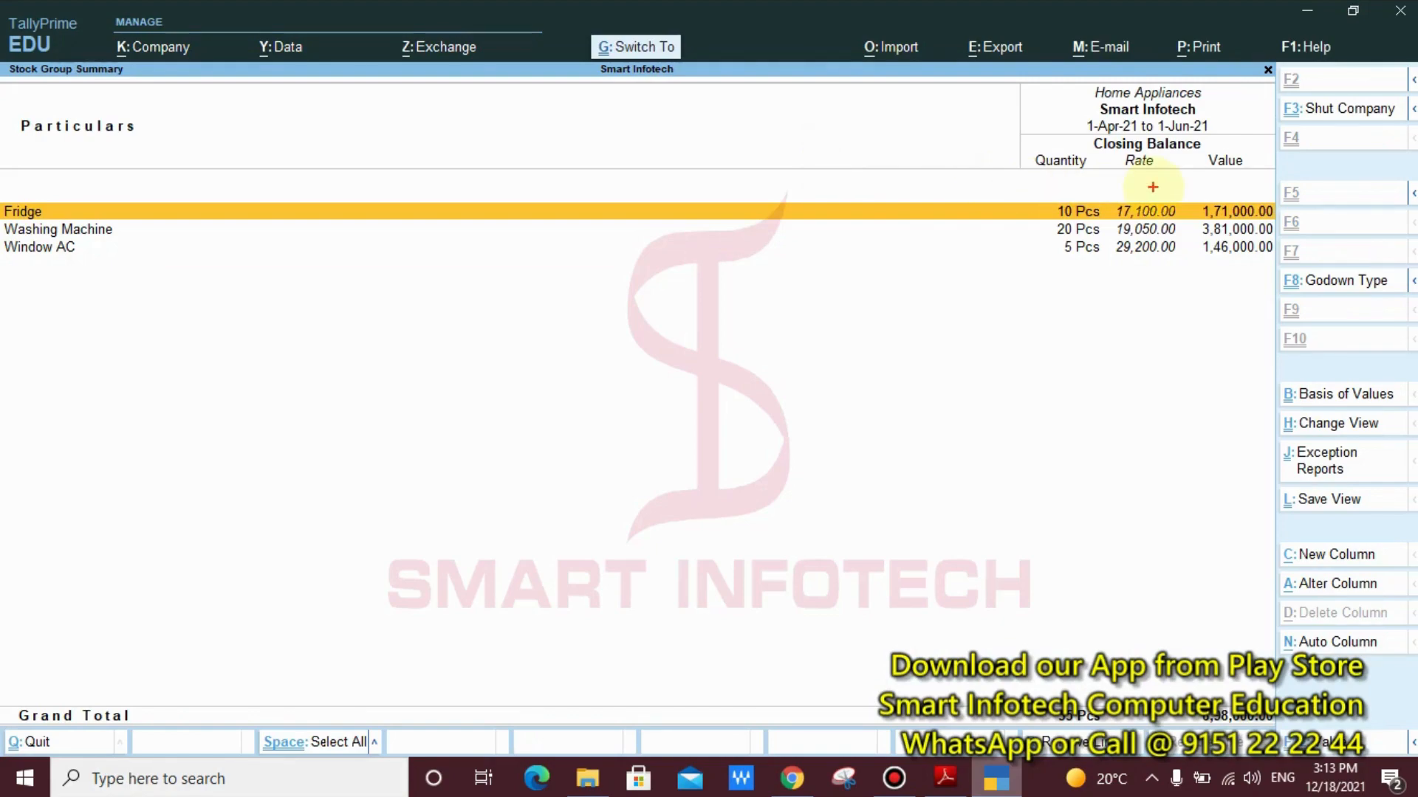
pyautogui.moveTo(1039, 195); pyautogui.dragTo(1191, 221)
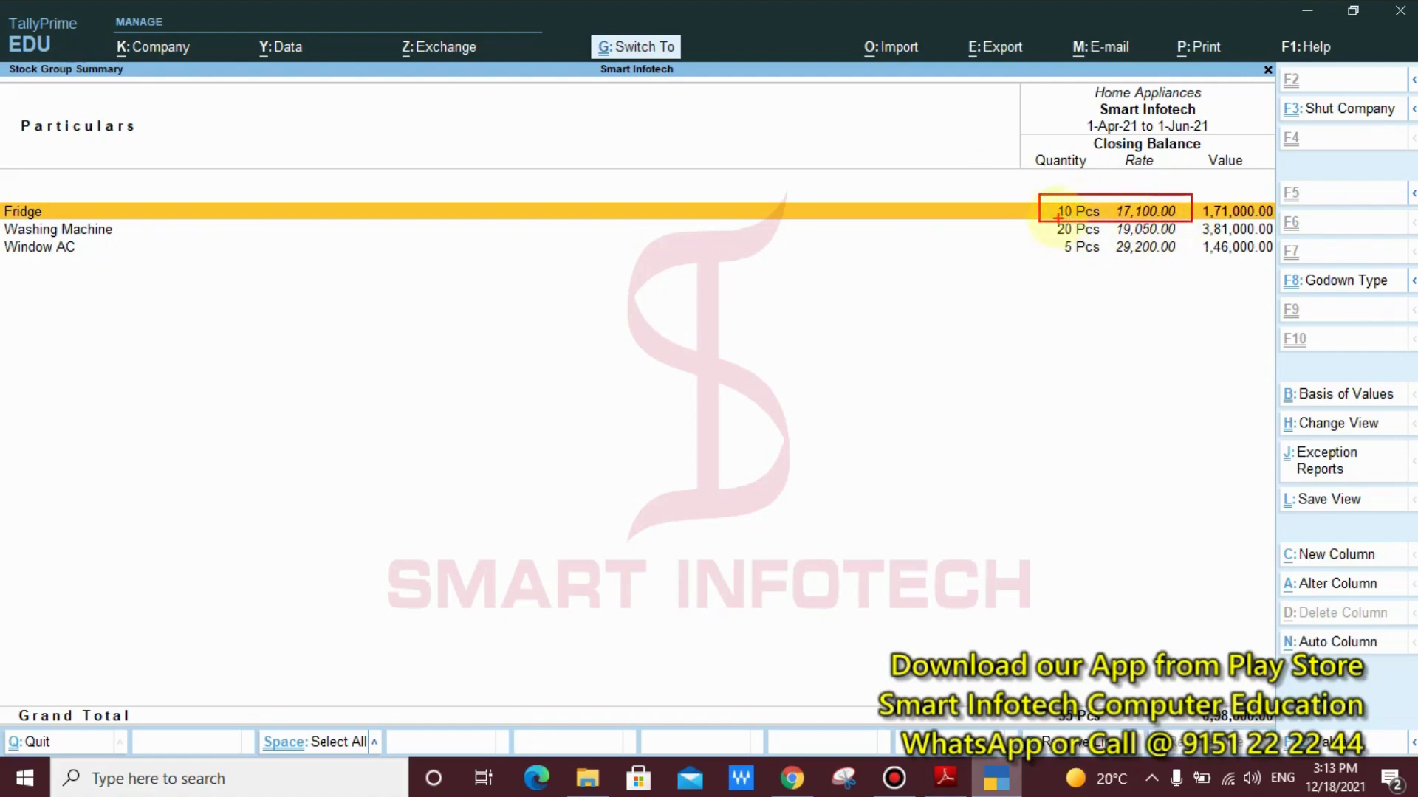
pyautogui.moveTo(1055, 213); pyautogui.dragTo(996, 229)
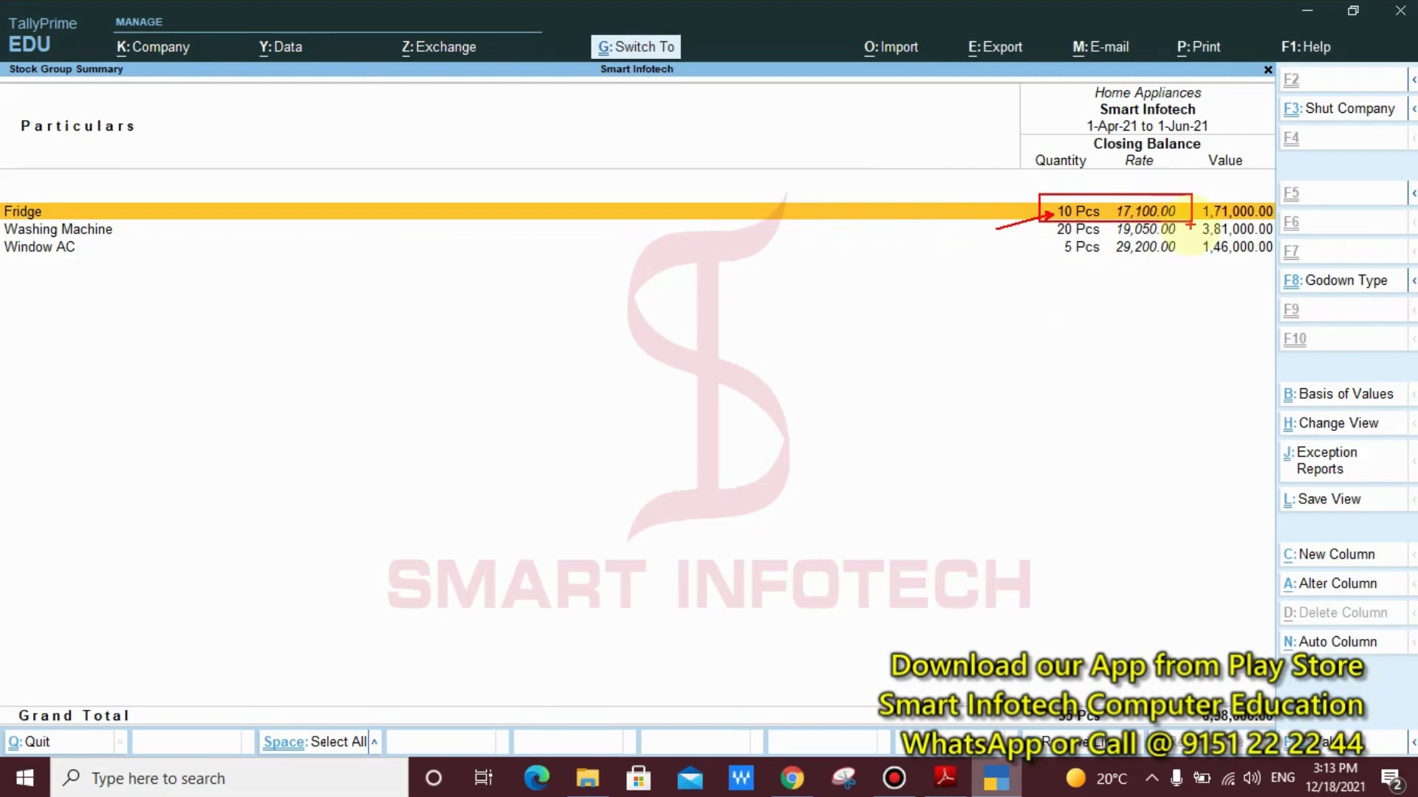
# Examine the closing rates of the Fridge, Washing Machine and Window AC, and return to the Gateway of Tally
pyautogui.press('Escape')
pyautogui.hotkey('ctrl', '2')
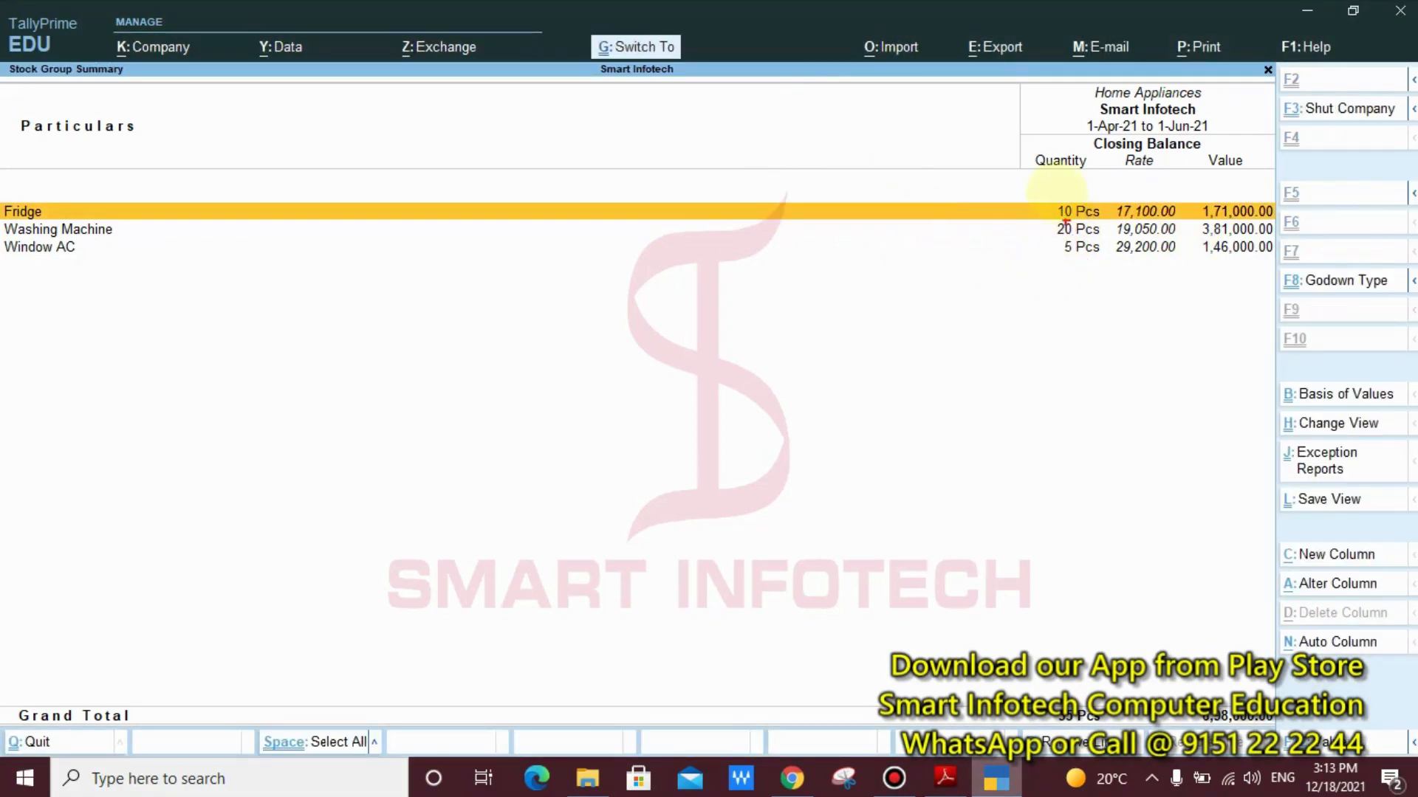
pyautogui.moveTo(1108, 175)
pyautogui.mouseDown()
pyautogui.moveTo(1189, 297)
pyautogui.moveTo(1049, 363)
pyautogui.mouseUp()
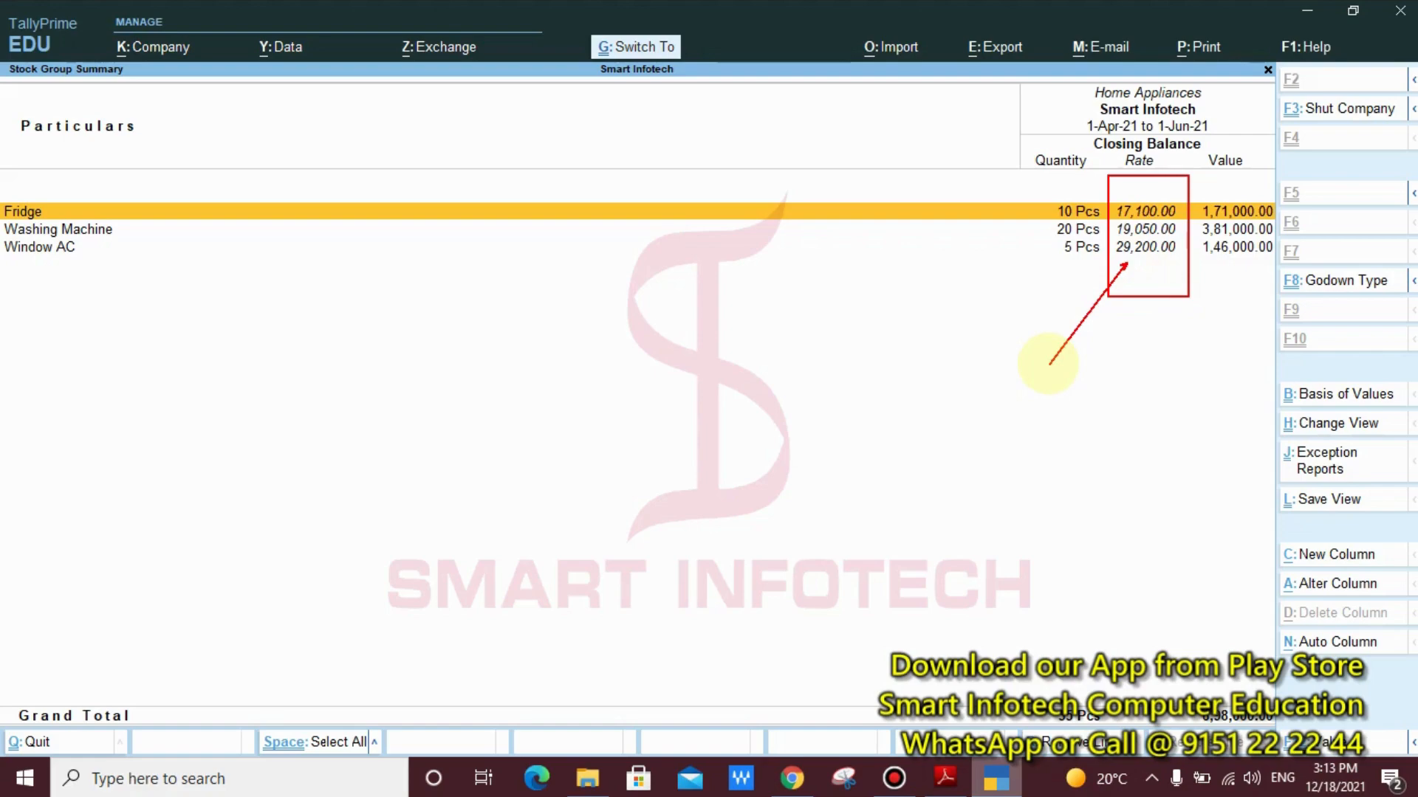
pyautogui.press('Escape')
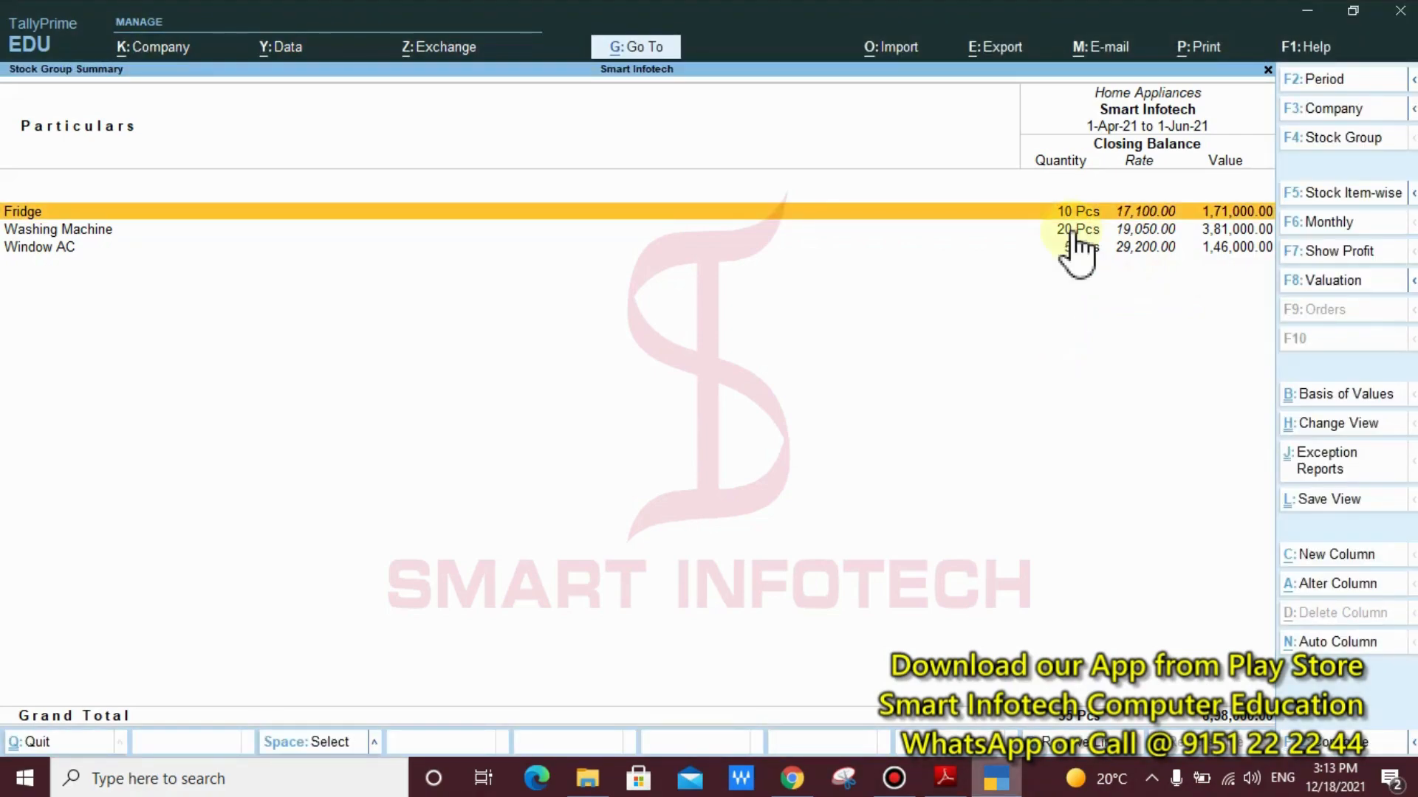
pyautogui.press('Escape')
pyautogui.press('Escape')
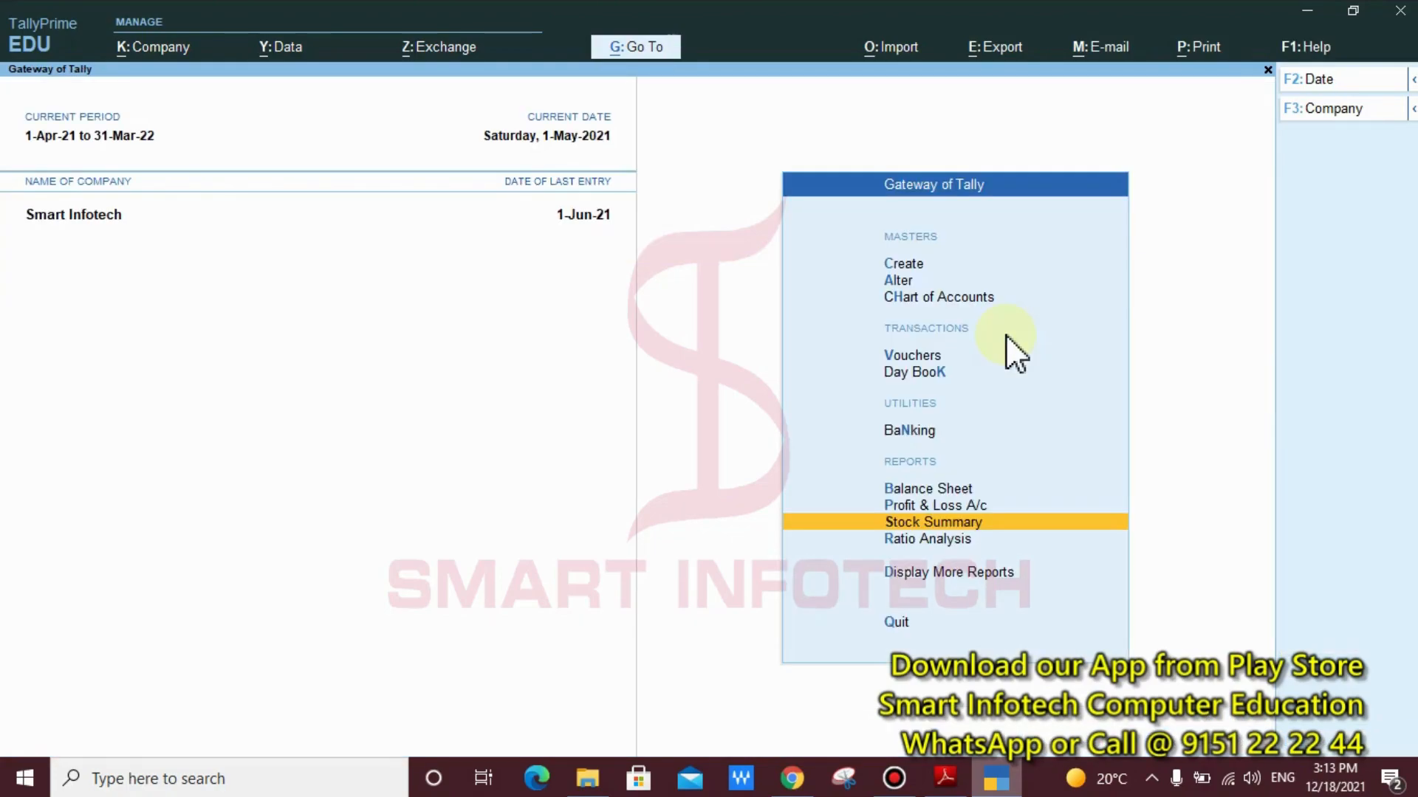
# Switch to Tally Notes by SI.pdf in Adobe Reader and read the per-item expense allocation and the party payment instruction
pyautogui.click(945, 777)
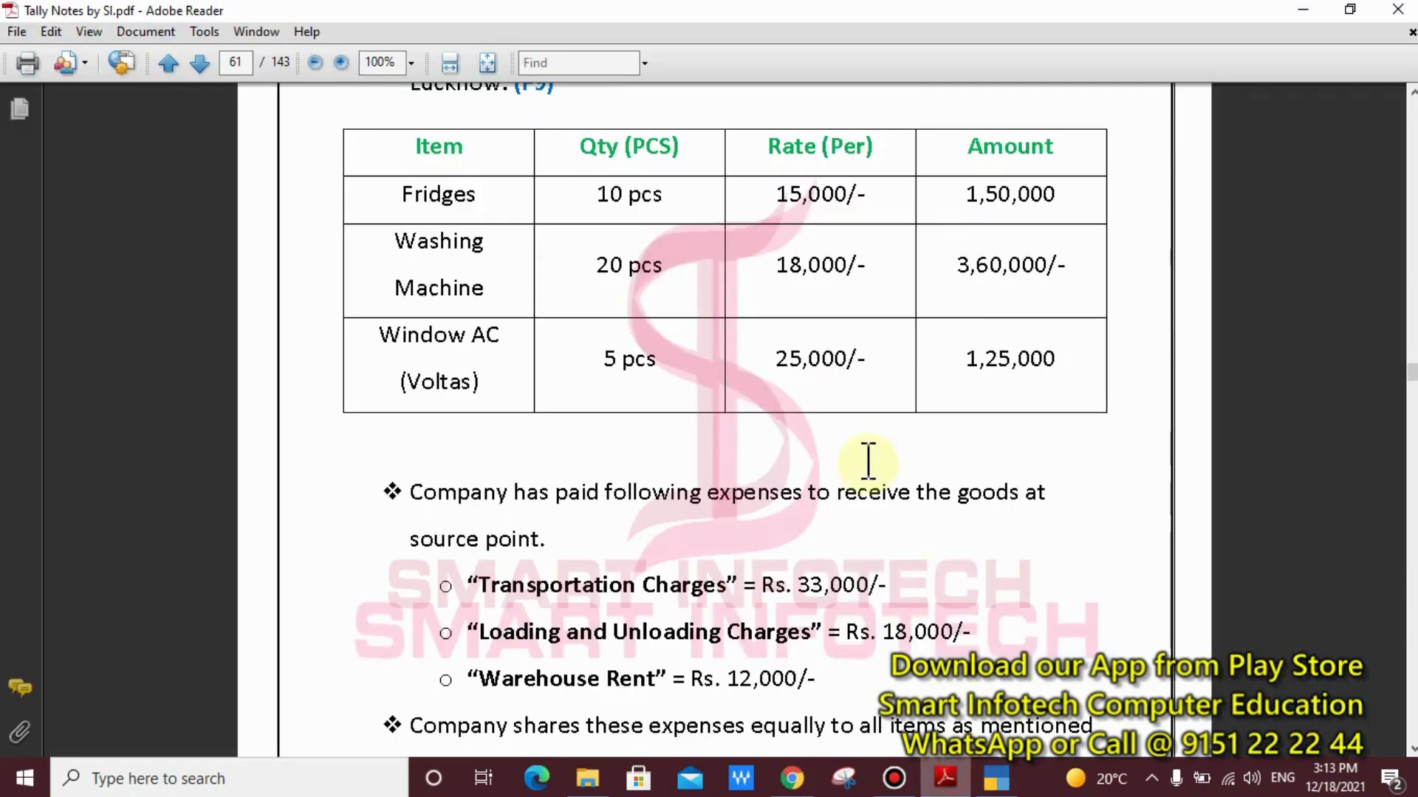
pyautogui.scroll(-5, 869, 462)
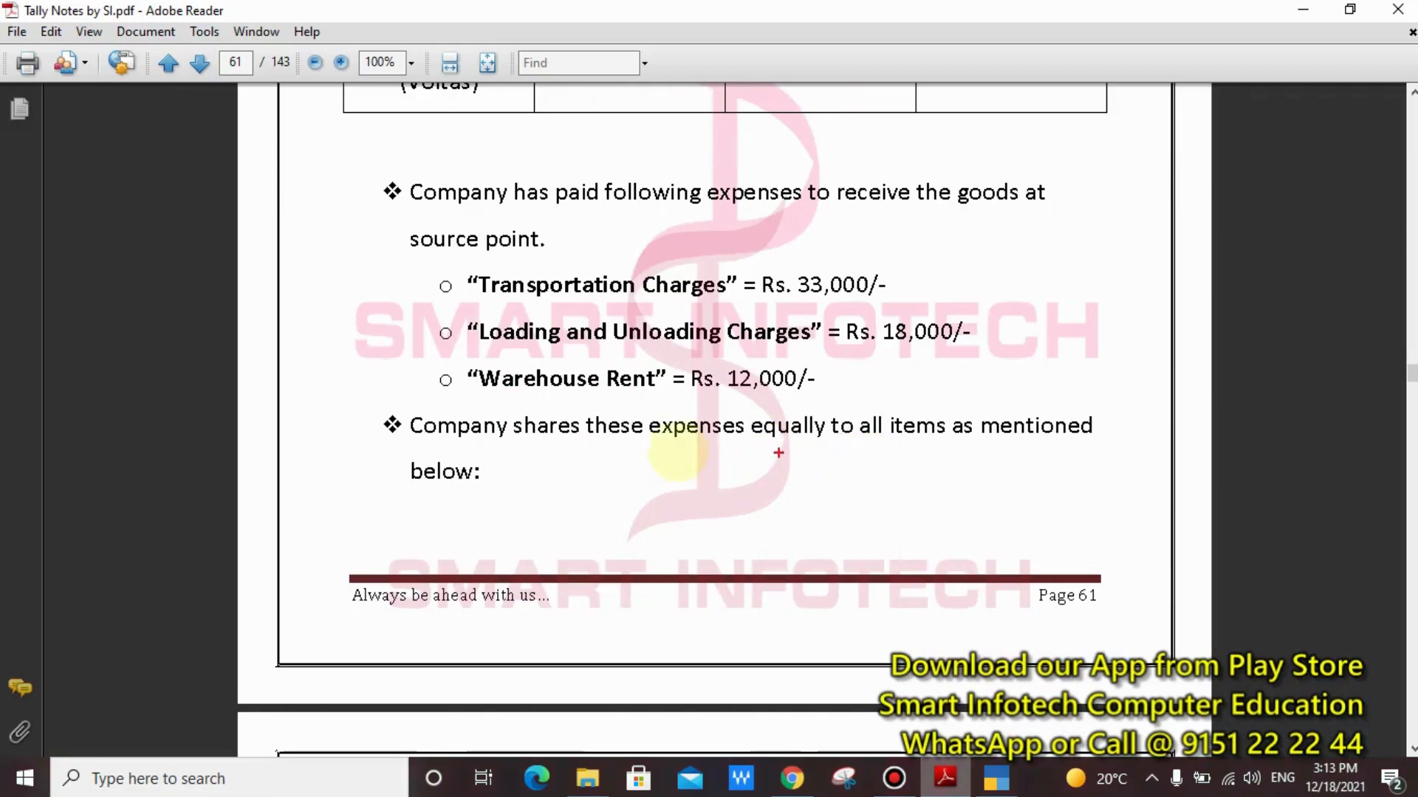
pyautogui.moveTo(316, 407)
pyautogui.mouseDown()
pyautogui.moveTo(924, 497)
pyautogui.moveTo(1211, 506)
pyautogui.moveTo(1143, 497)
pyautogui.mouseUp()
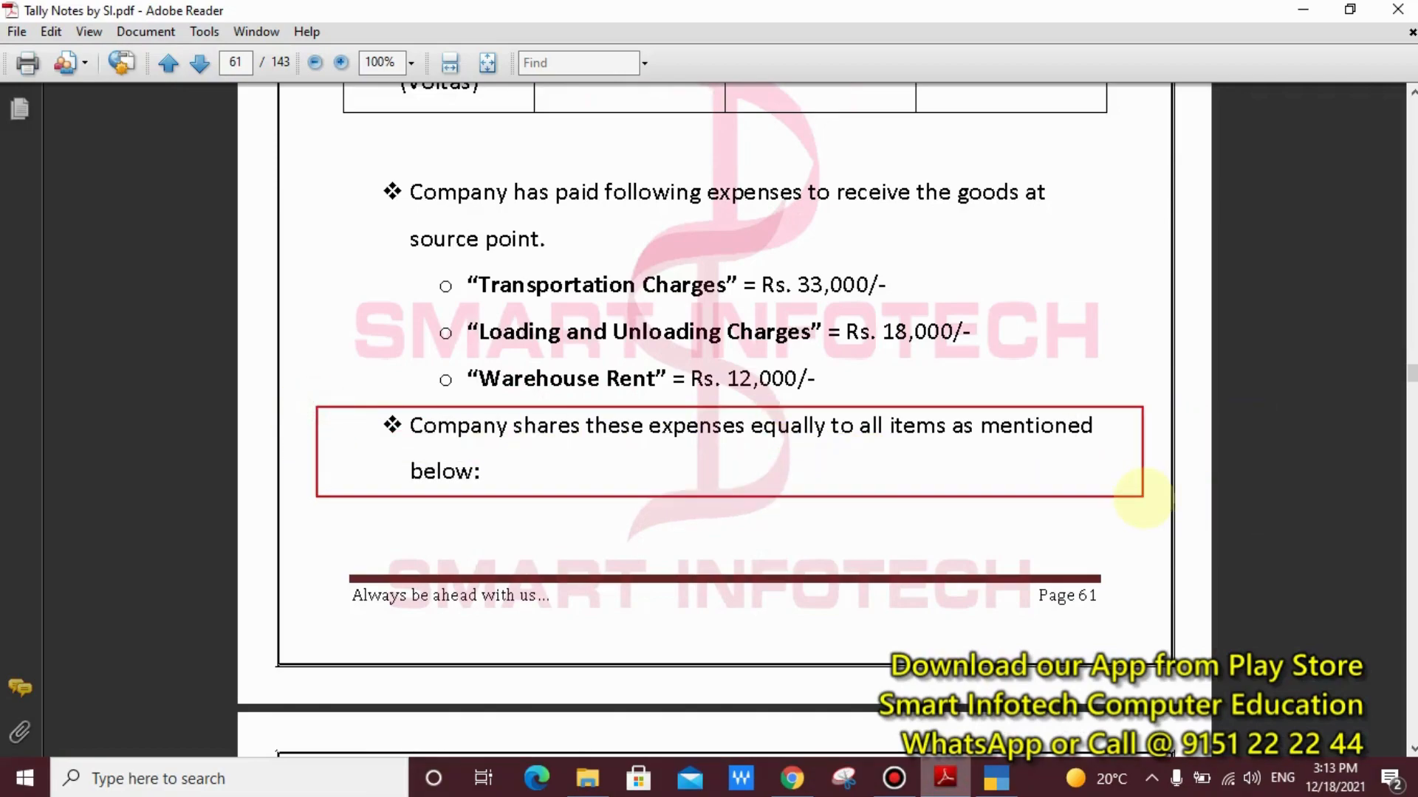
pyautogui.scroll(-14, 790, 470)
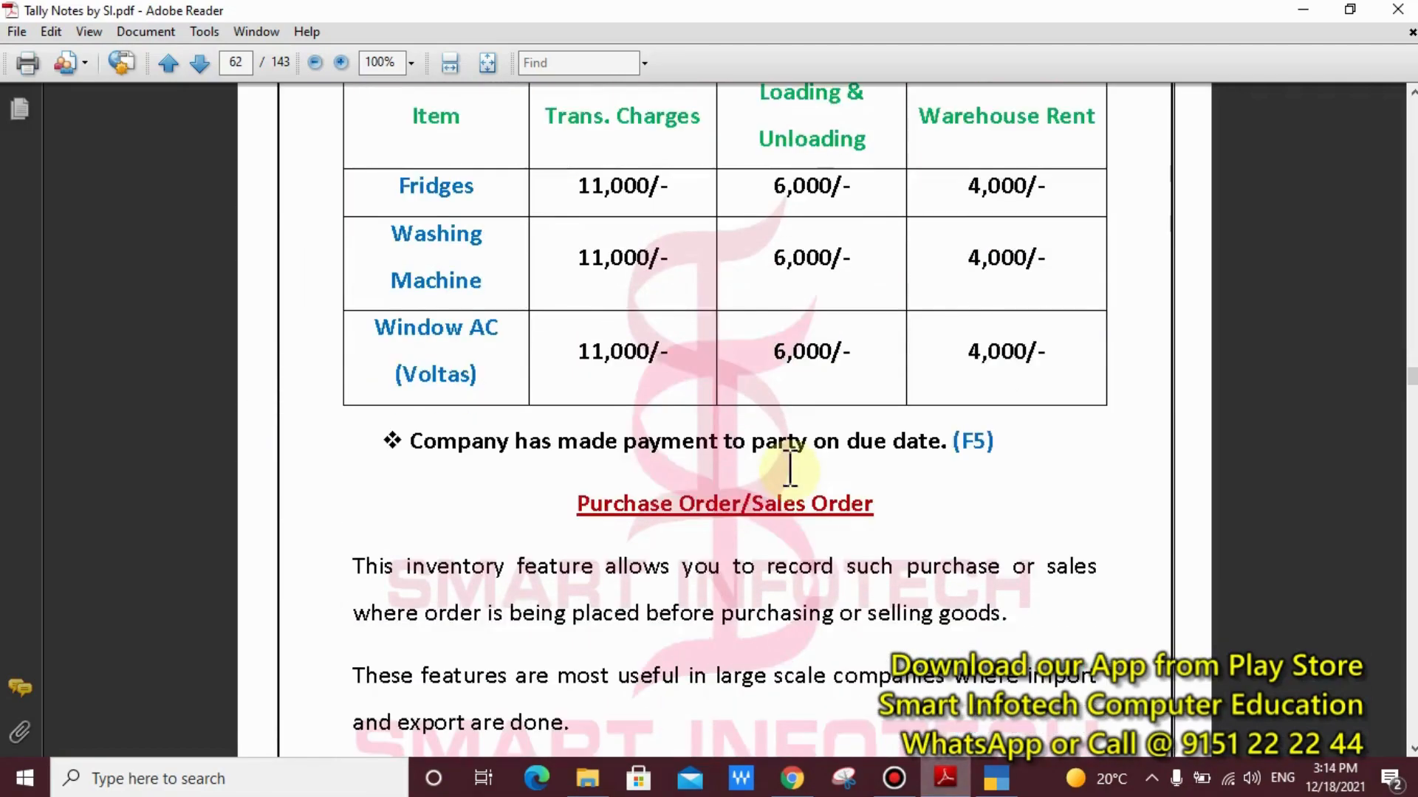
pyautogui.scroll(-1, 790, 470)
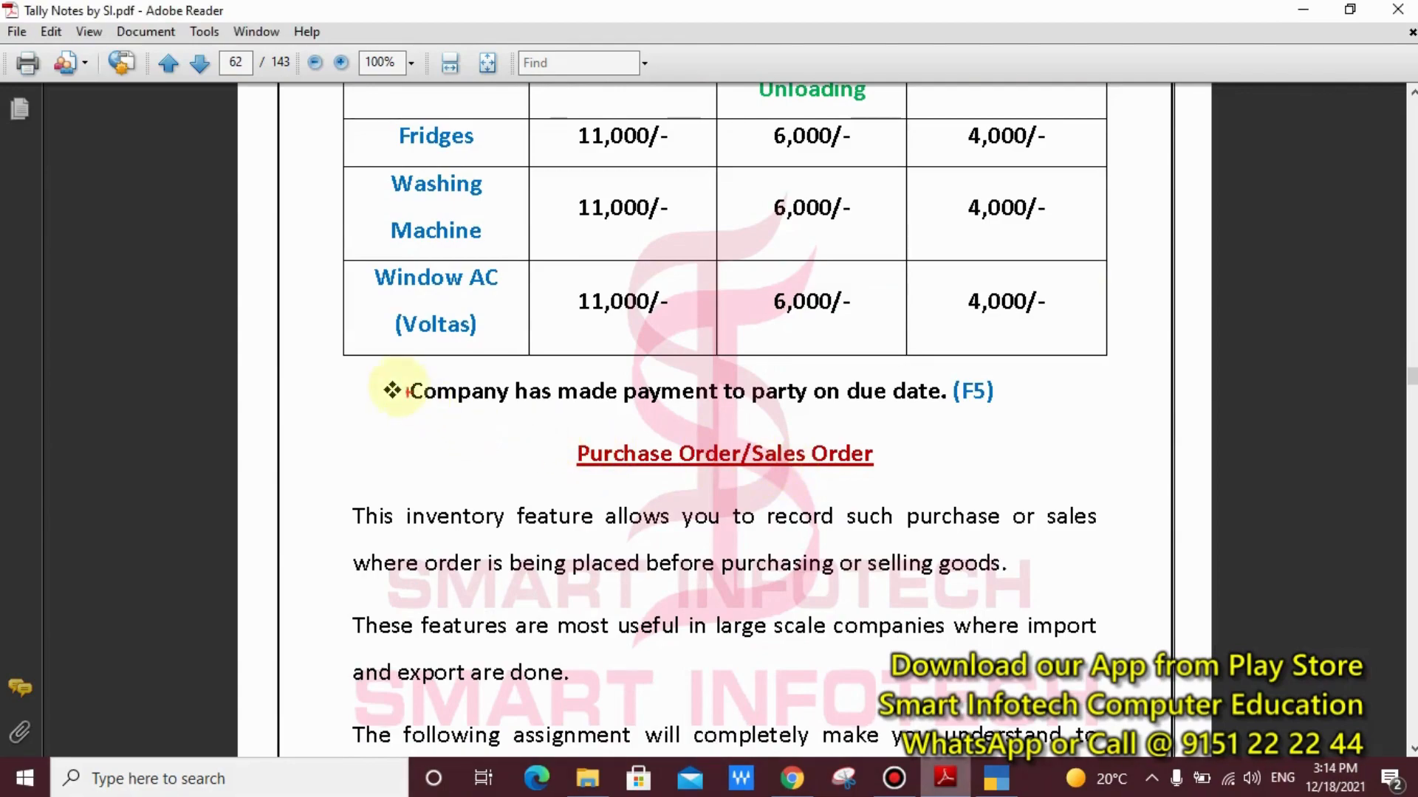
pyautogui.moveTo(355, 360)
pyautogui.mouseDown()
pyautogui.moveTo(1170, 469)
pyautogui.moveTo(1058, 435)
pyautogui.mouseUp()
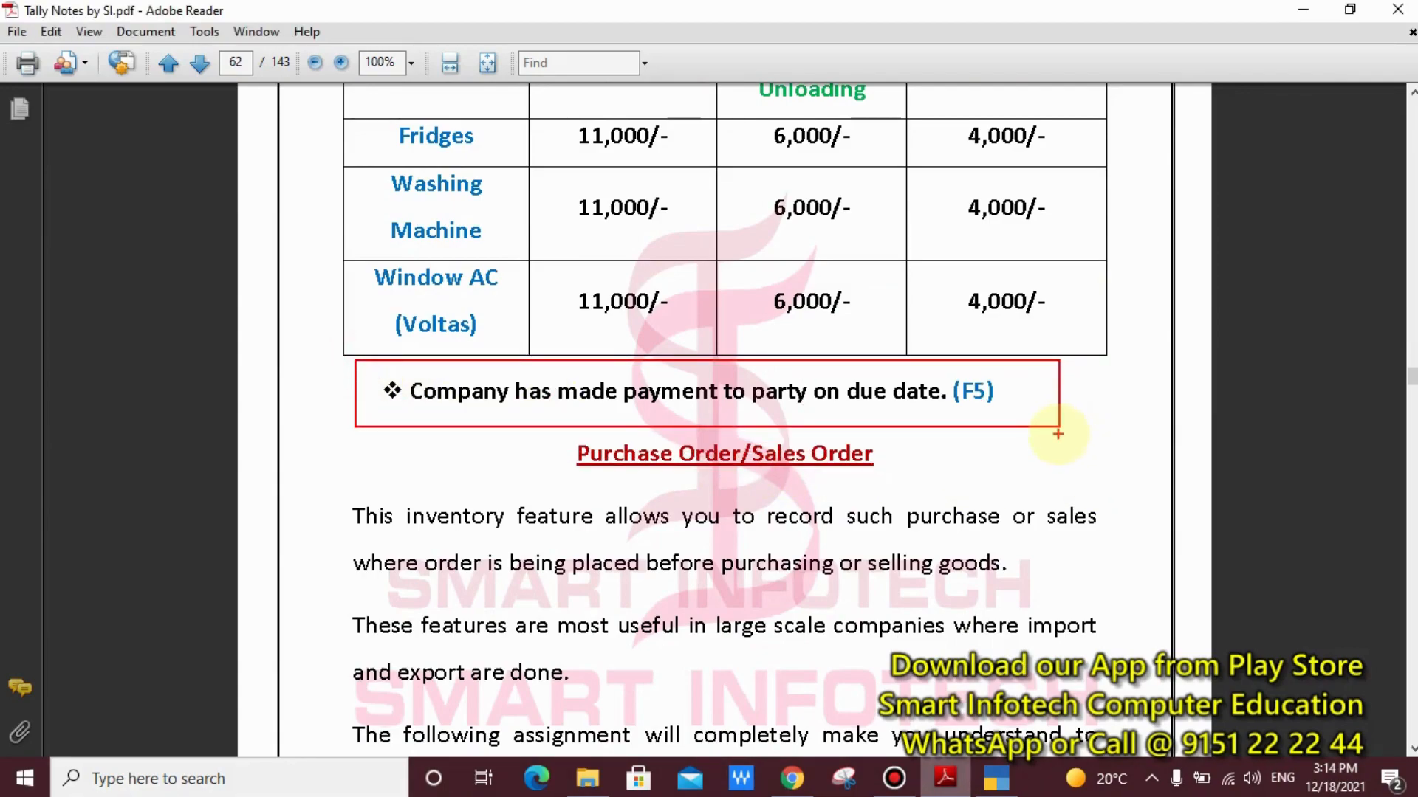
pyautogui.scroll(3, 728, 465)
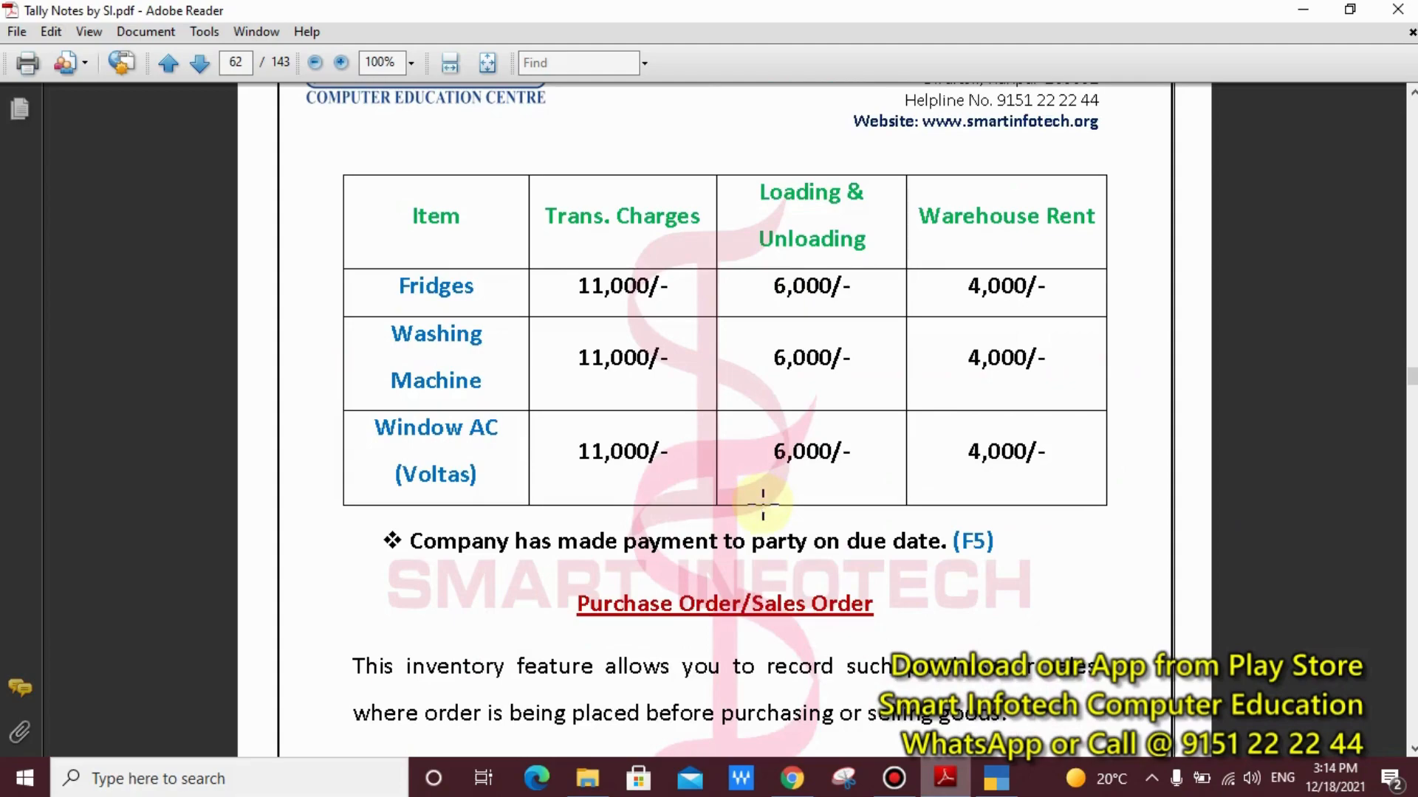
# Switch back to TallyPrime and start a Payment voucher with Mirza & Sons as the debit ledger
pyautogui.click(995, 777)
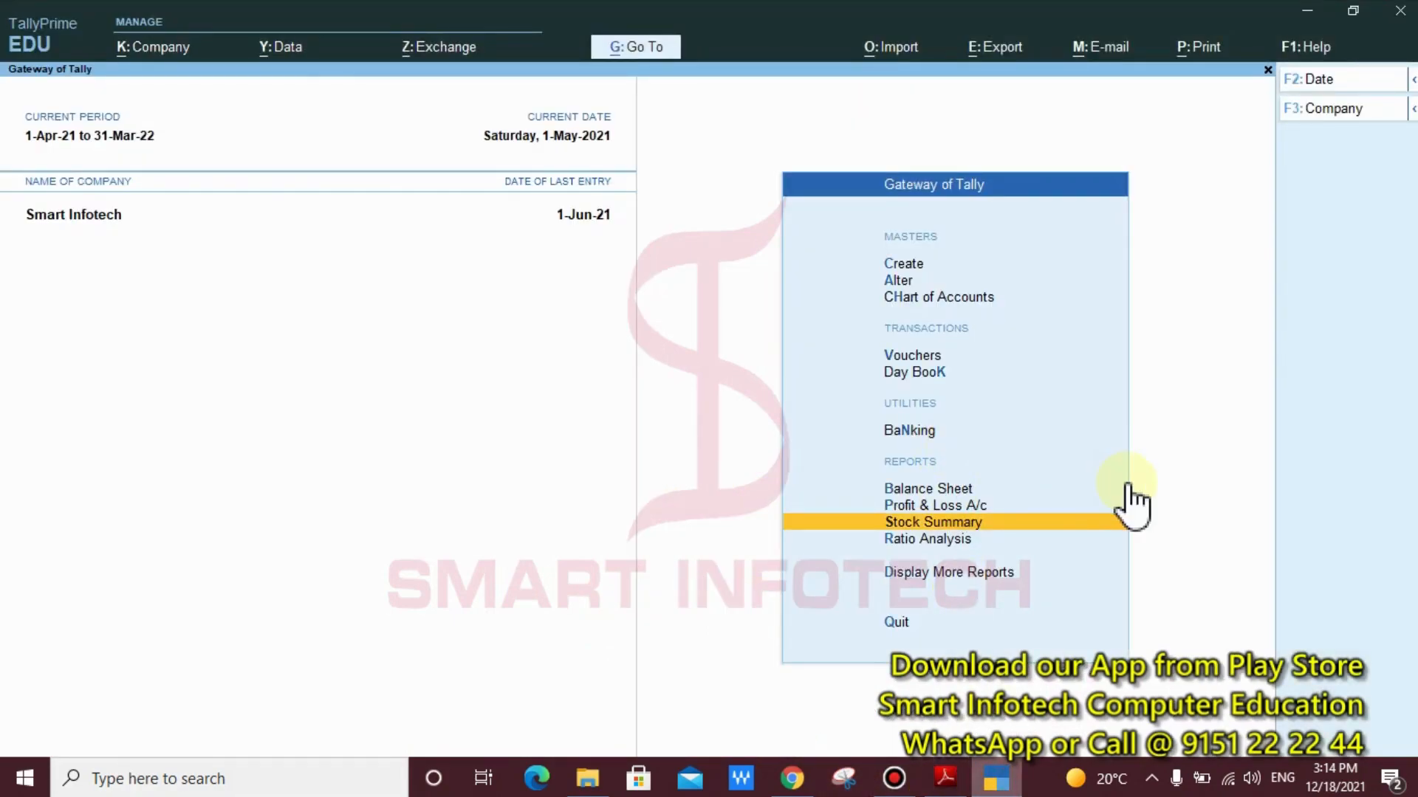
pyautogui.press('Up')
pyautogui.press('Up')
pyautogui.press('Up')
pyautogui.press('Up')
pyautogui.press('Up')
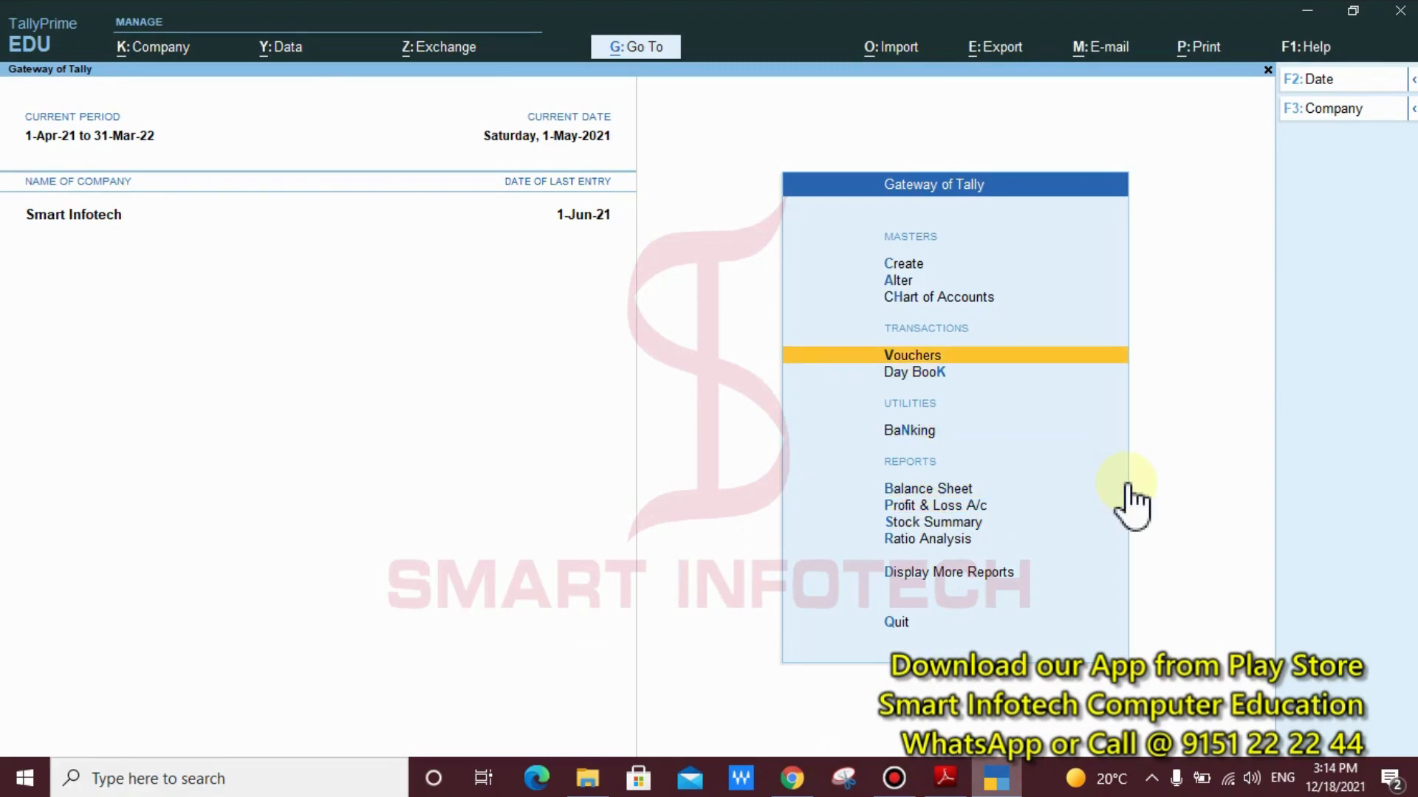
pyautogui.press('Return')
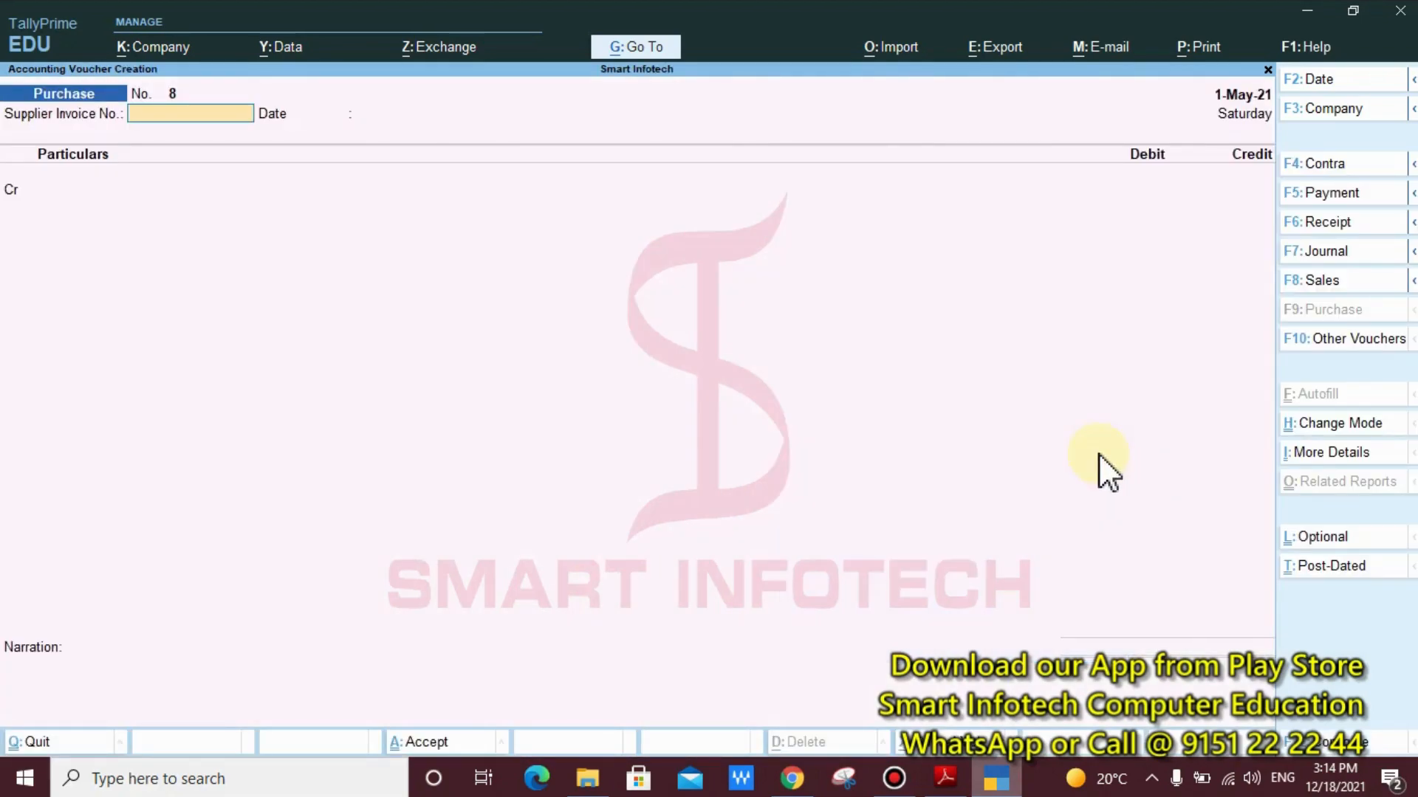
pyautogui.click(1330, 194)
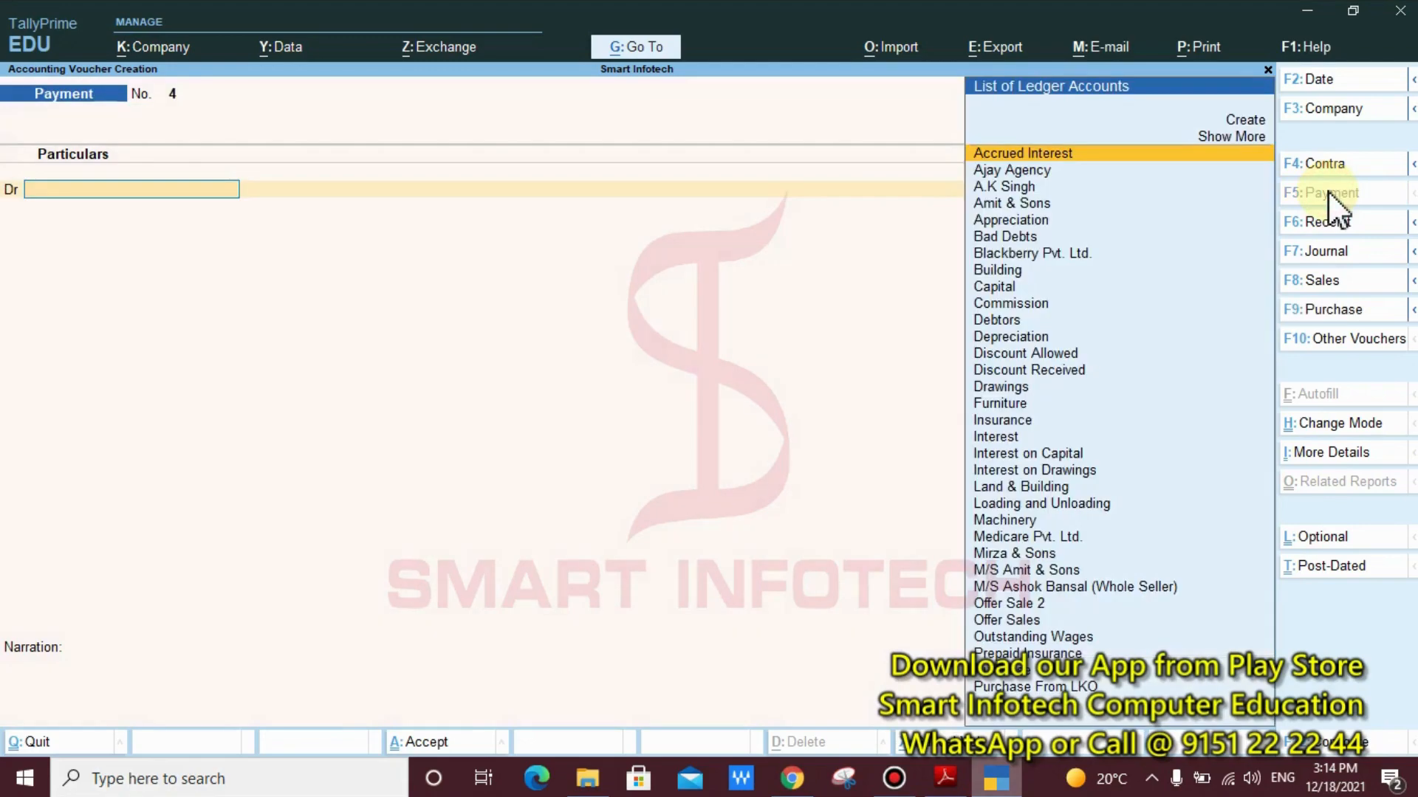
pyautogui.write('Mi')
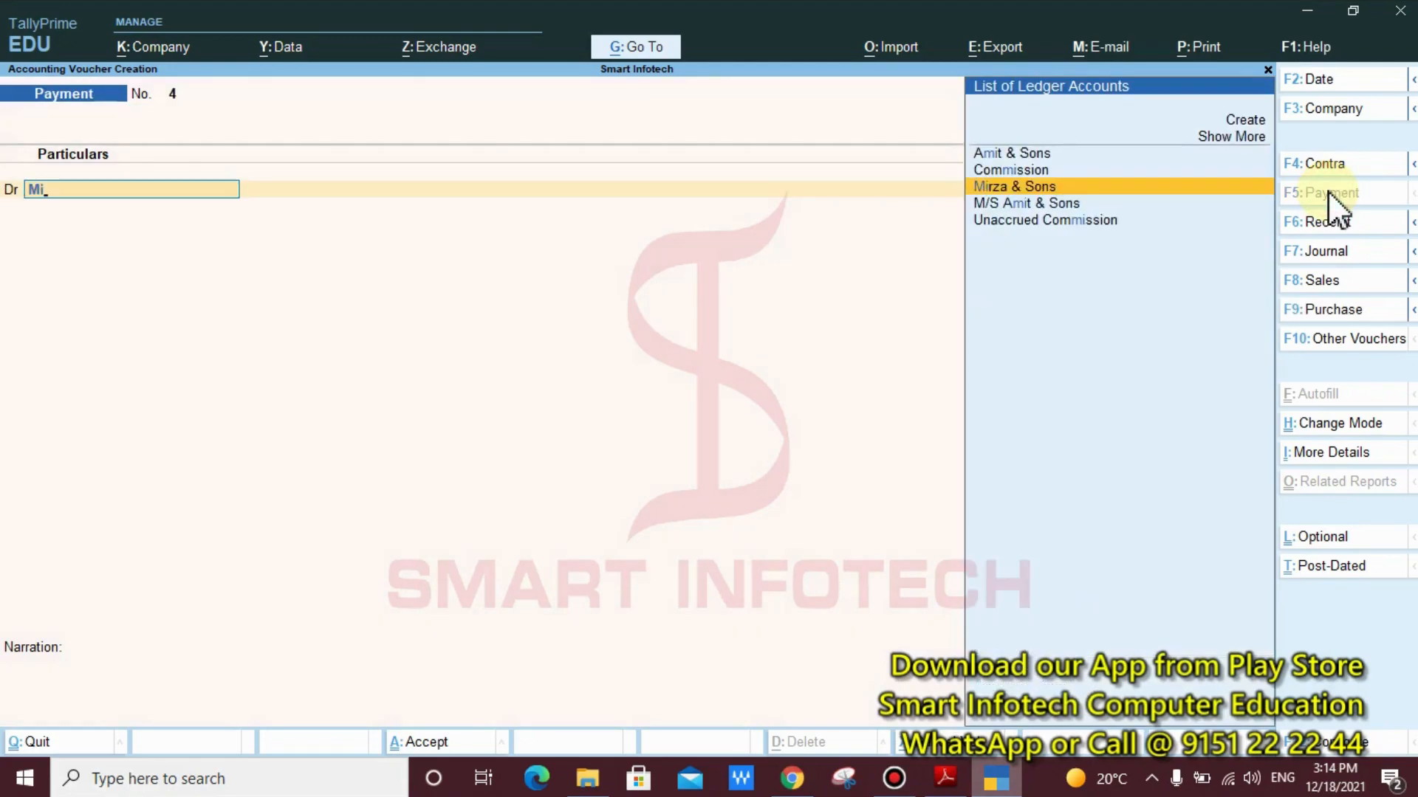
pyautogui.press('Return')
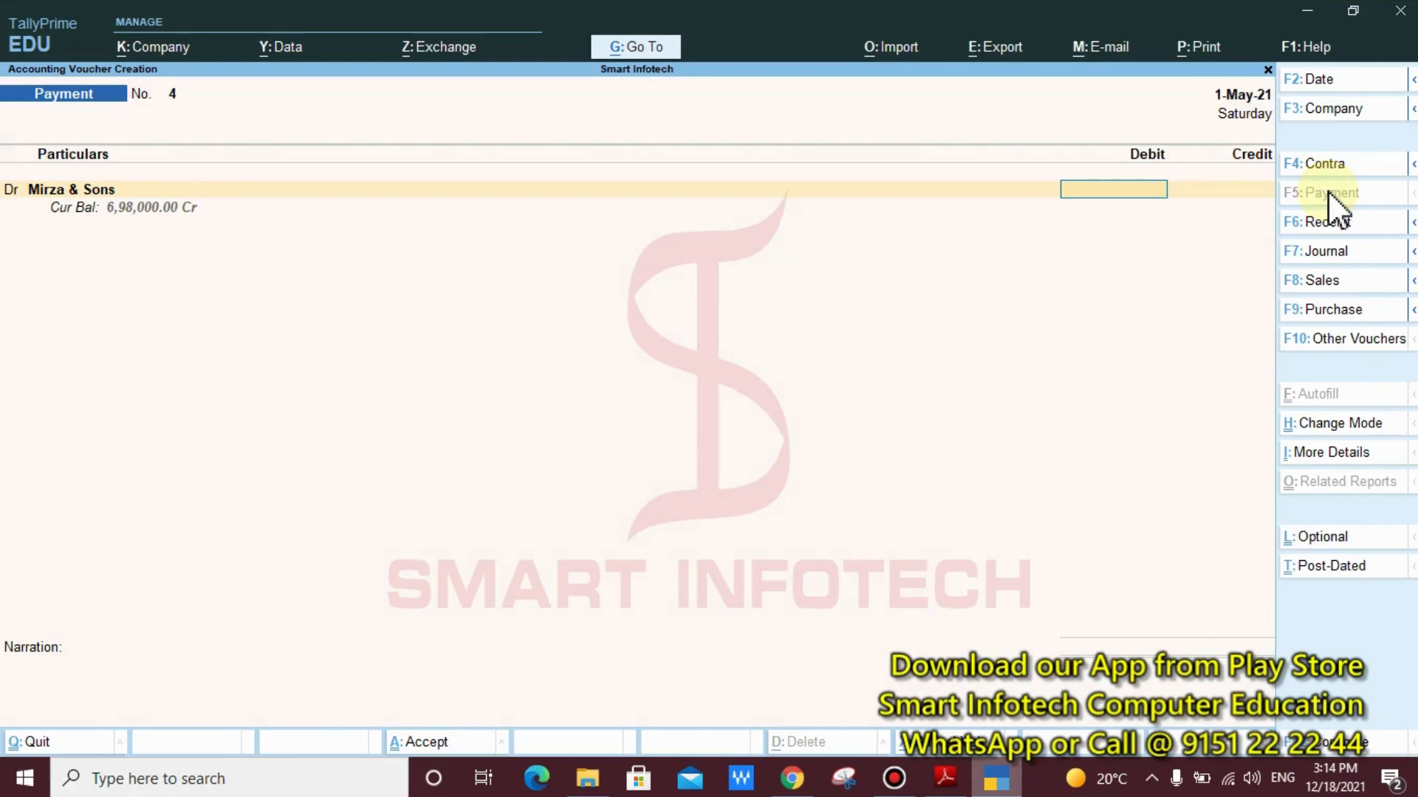
# Enter 698000 as the debit amount for Mirza & Sons and allocate it as Agst Ref to pending bill 7
pyautogui.write('698000')
pyautogui.press('Return')
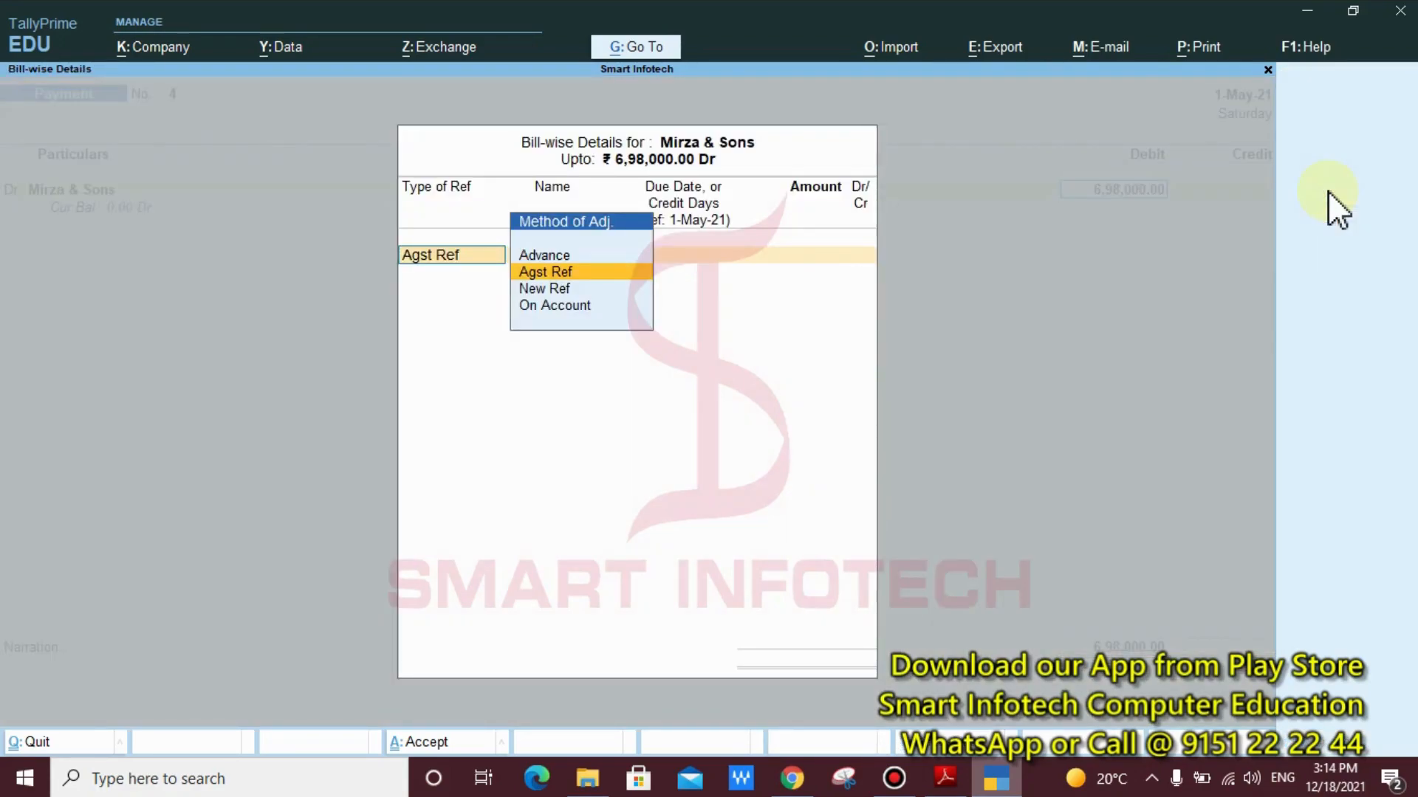
pyautogui.press('Return')
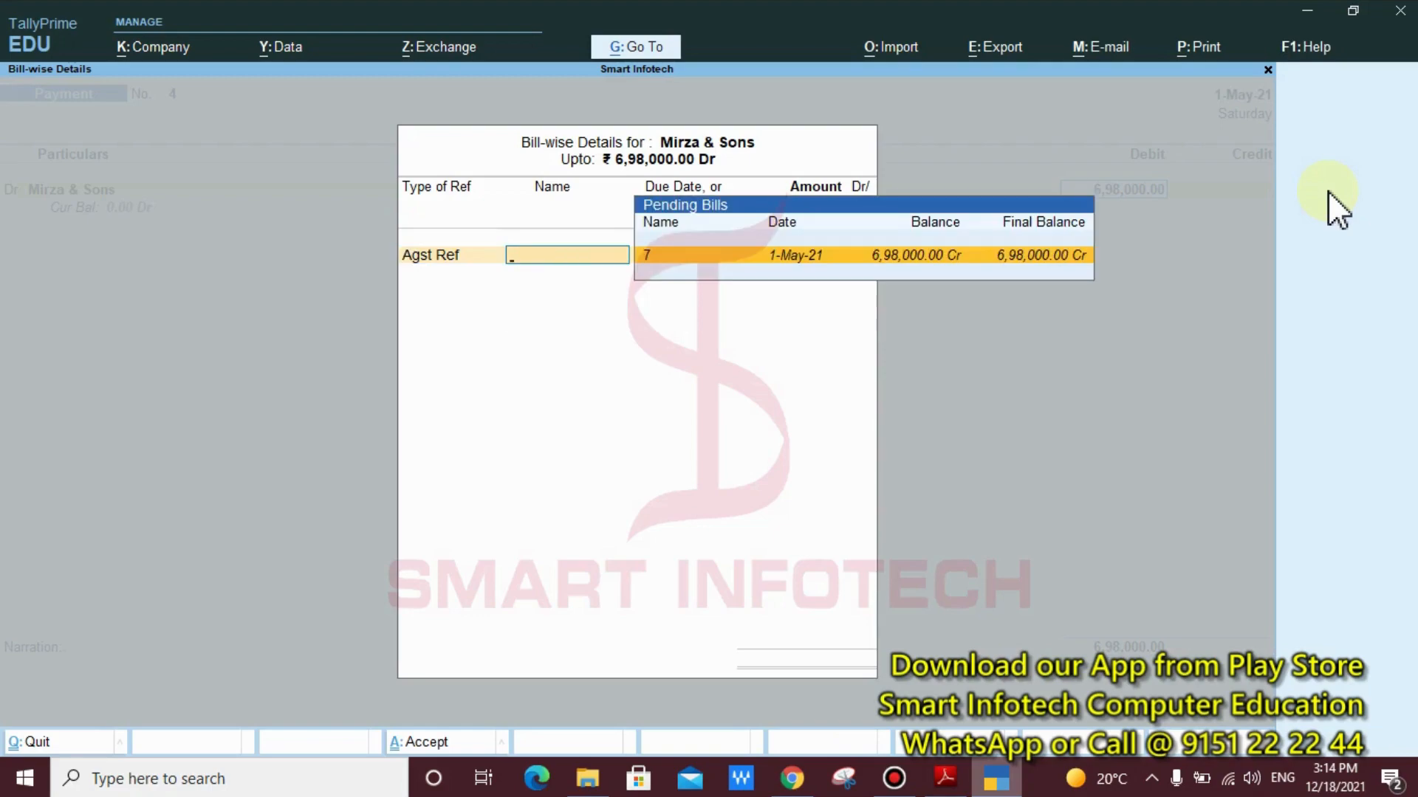
pyautogui.press('BackSpace')
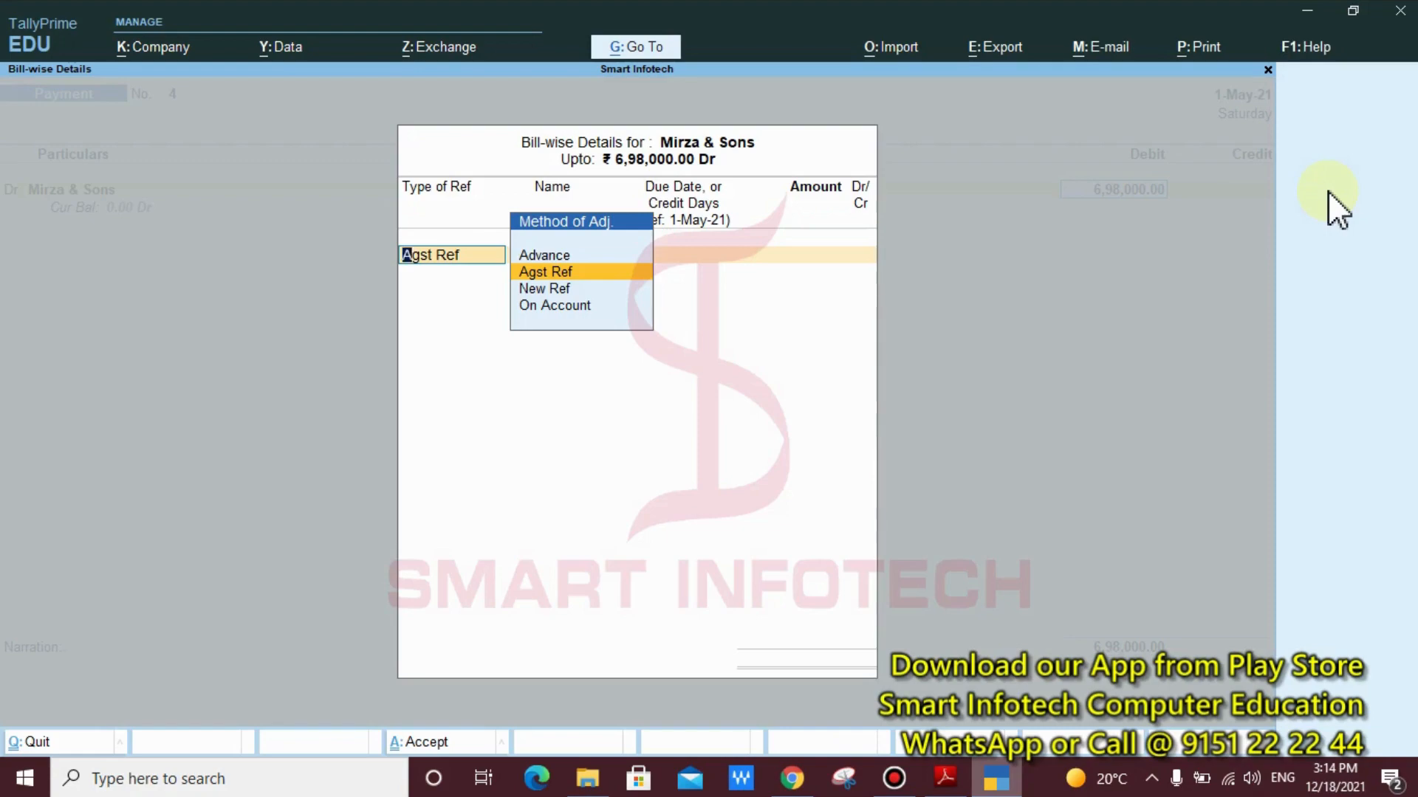
pyautogui.press('Return')
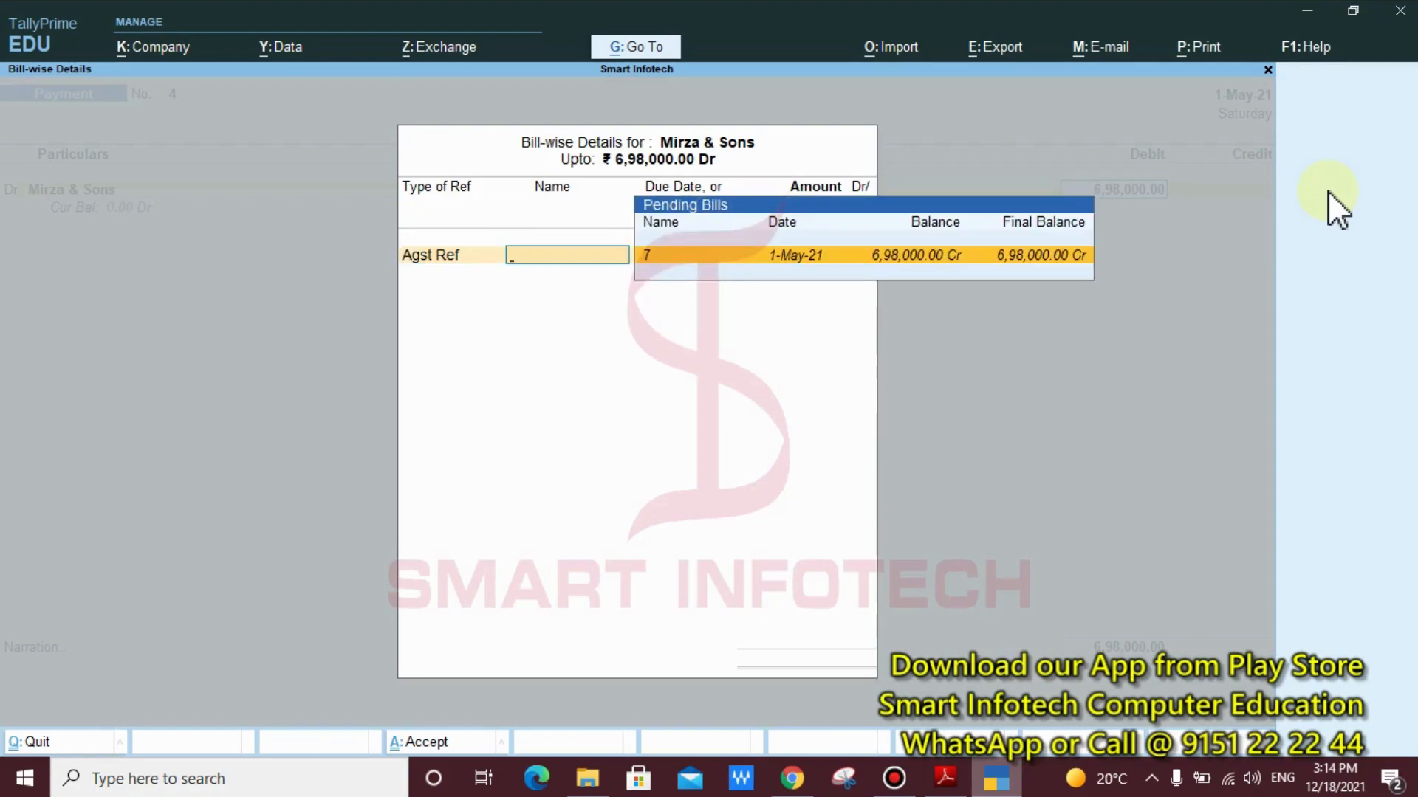
pyautogui.press('Return')
pyautogui.press('Return')
pyautogui.press('Return')
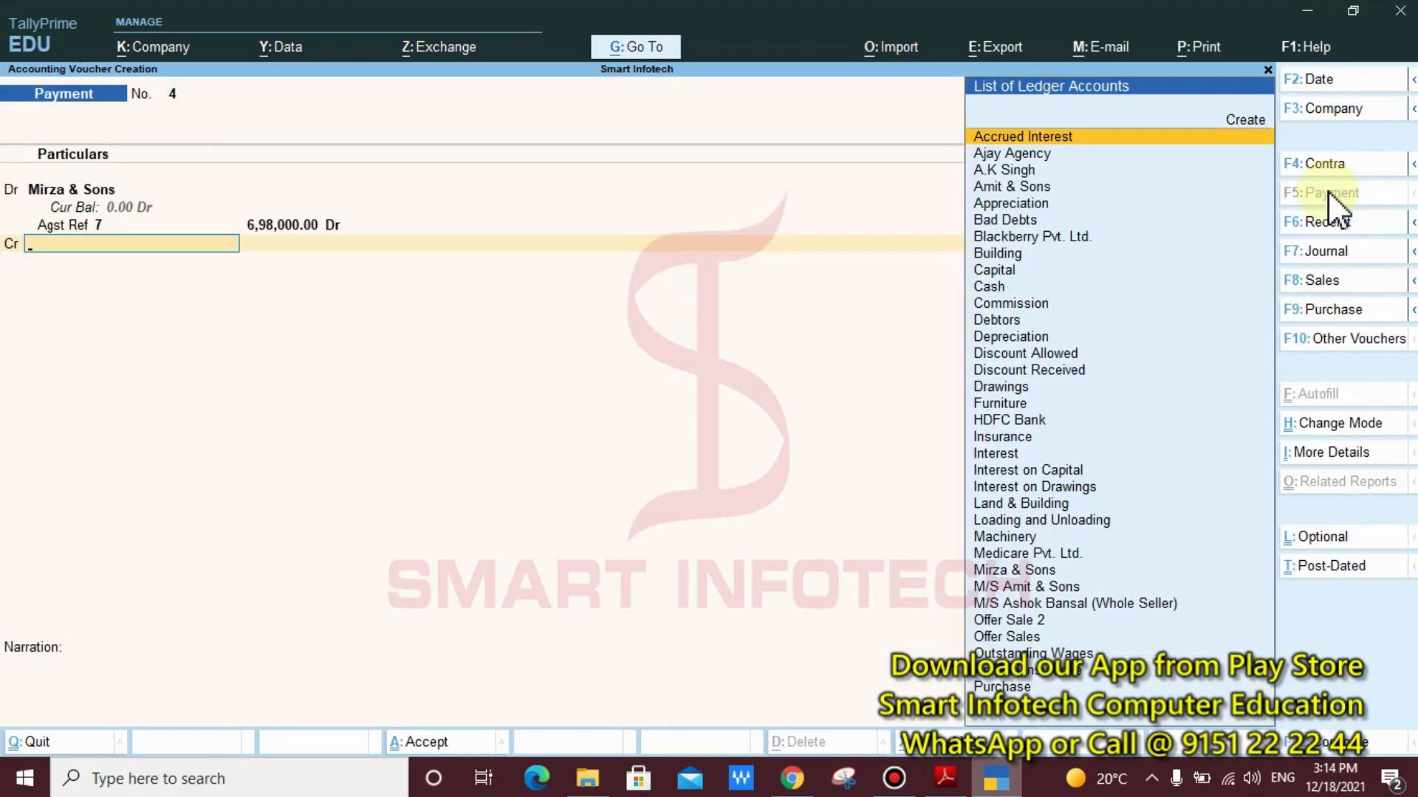
# Choose HDFC Bank as the credit ledger of the payment voucher
pyautogui.press('Down')
pyautogui.press('Down')
pyautogui.press('Down')
pyautogui.press('Down')
pyautogui.press('Down')
pyautogui.press('Down')
pyautogui.press('Down')
pyautogui.press('Down')
pyautogui.press('Down')
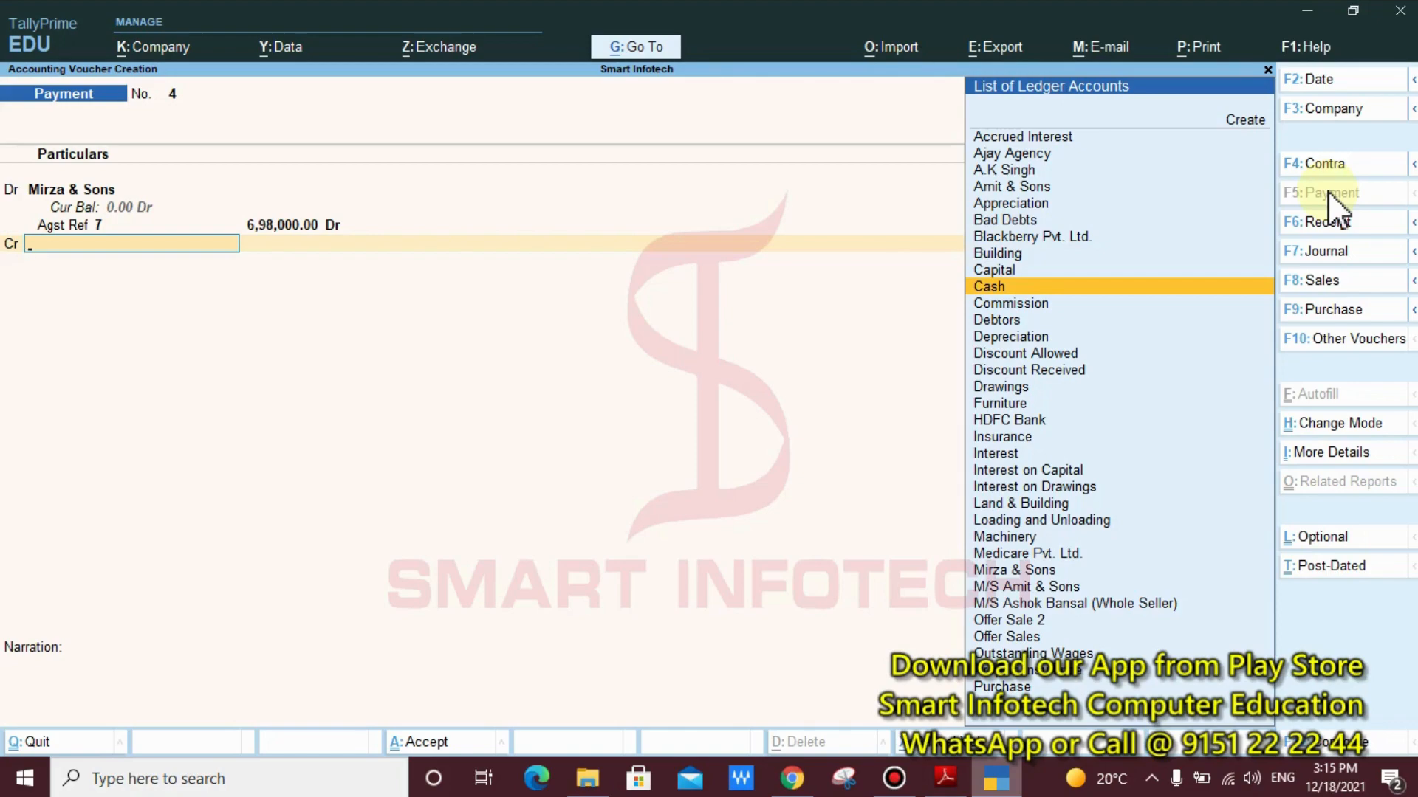
pyautogui.press('Down')
pyautogui.press('Down')
pyautogui.press('Down')
pyautogui.press('Down')
pyautogui.press('Down')
pyautogui.press('Down')
pyautogui.press('Down')
pyautogui.press('Down')
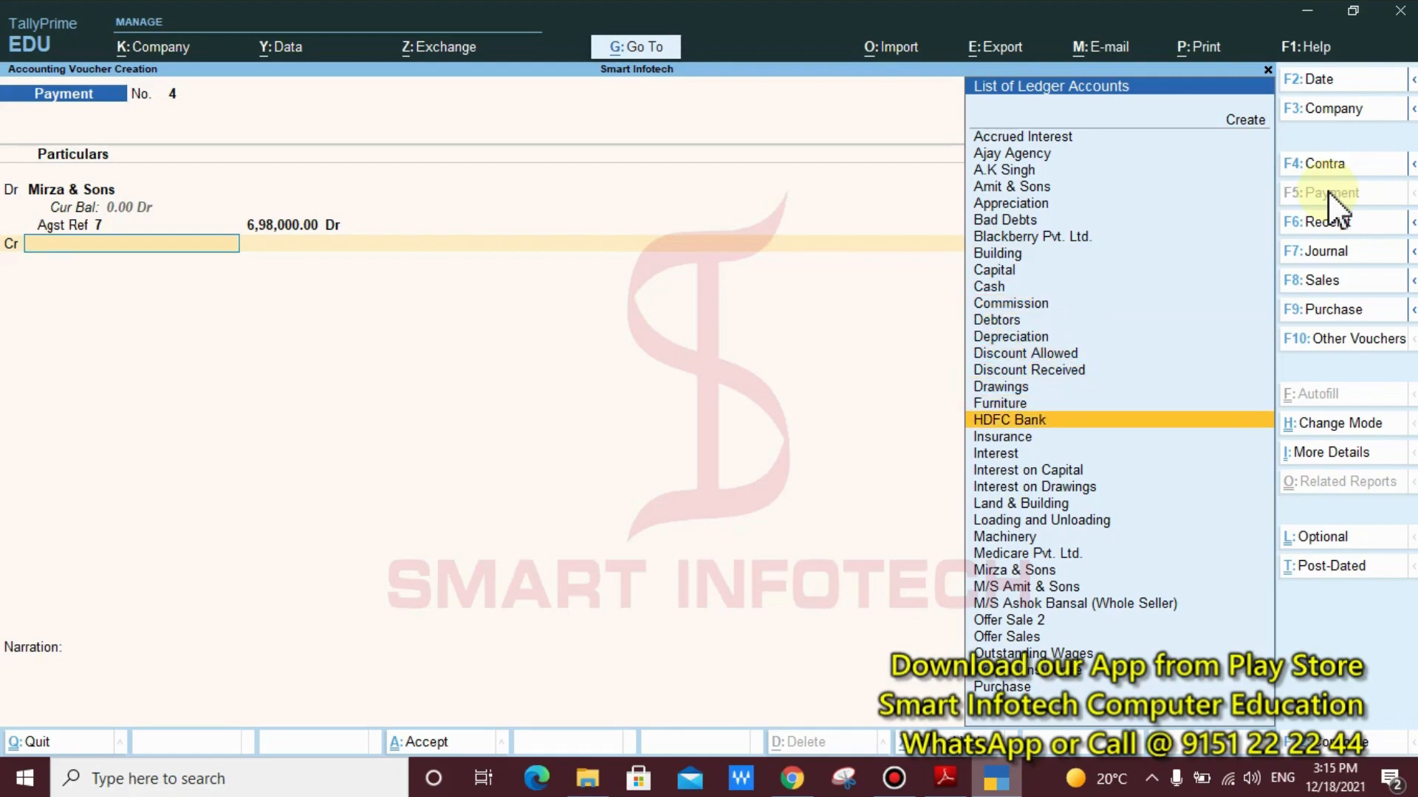
pyautogui.press('Return')
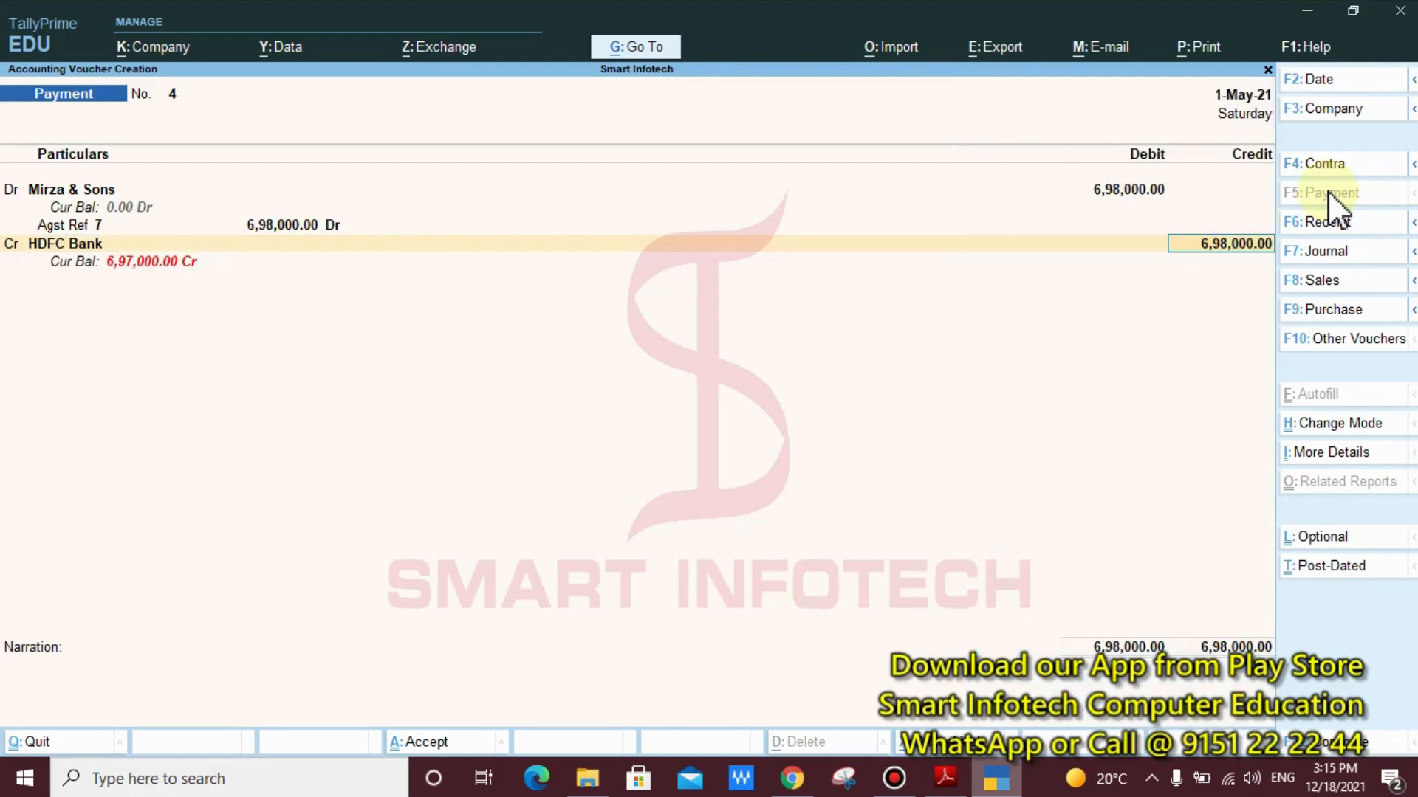
pyautogui.press('ctrl')
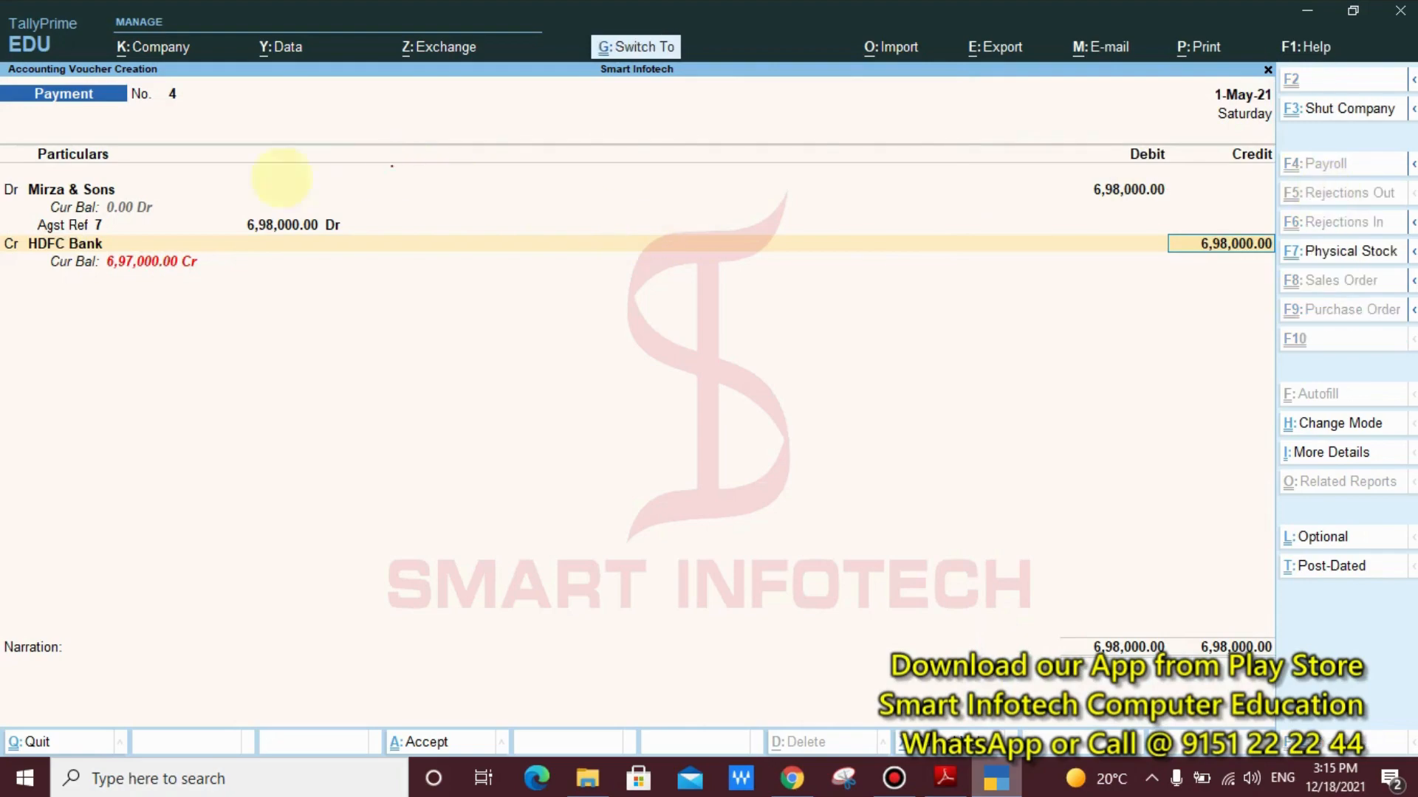
pyautogui.moveTo(220, 245)
pyautogui.mouseDown()
pyautogui.moveTo(92, 302)
pyautogui.moveTo(236, 386)
pyautogui.mouseUp()
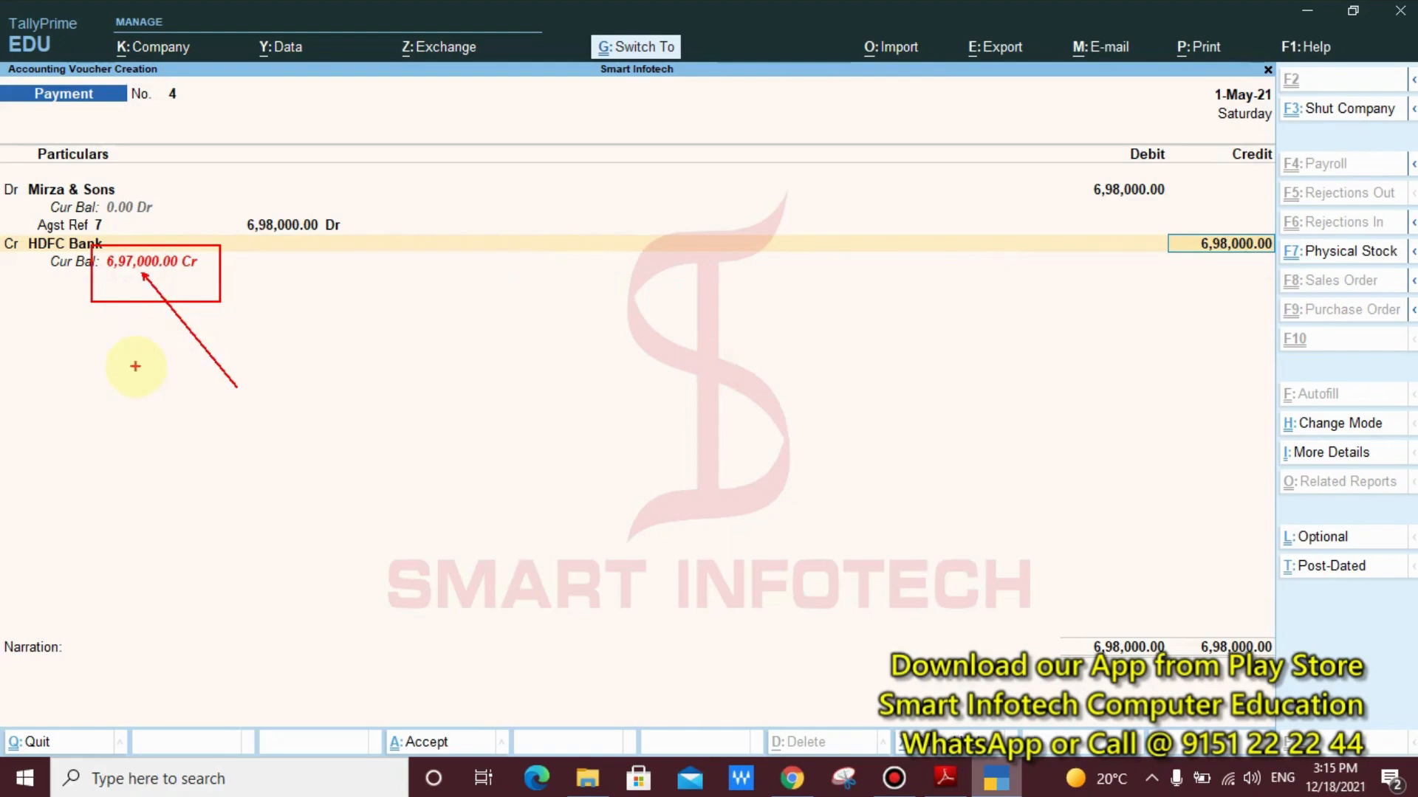
pyautogui.press('Escape')
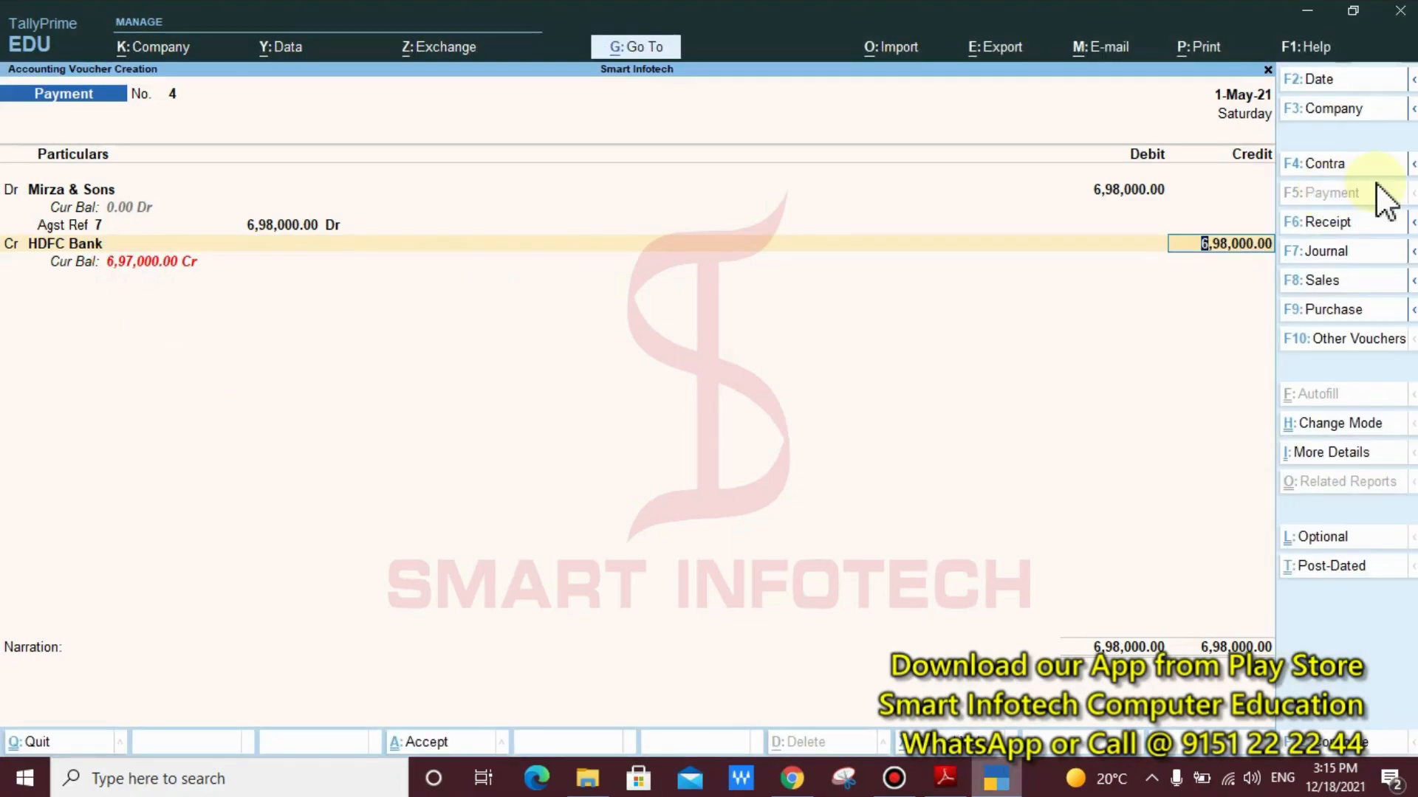
# Accept the 6,98,000 credit with a Cheque bank allocation, save the payment voucher without narration, and return to the Gateway of Tally
pyautogui.press('Return')
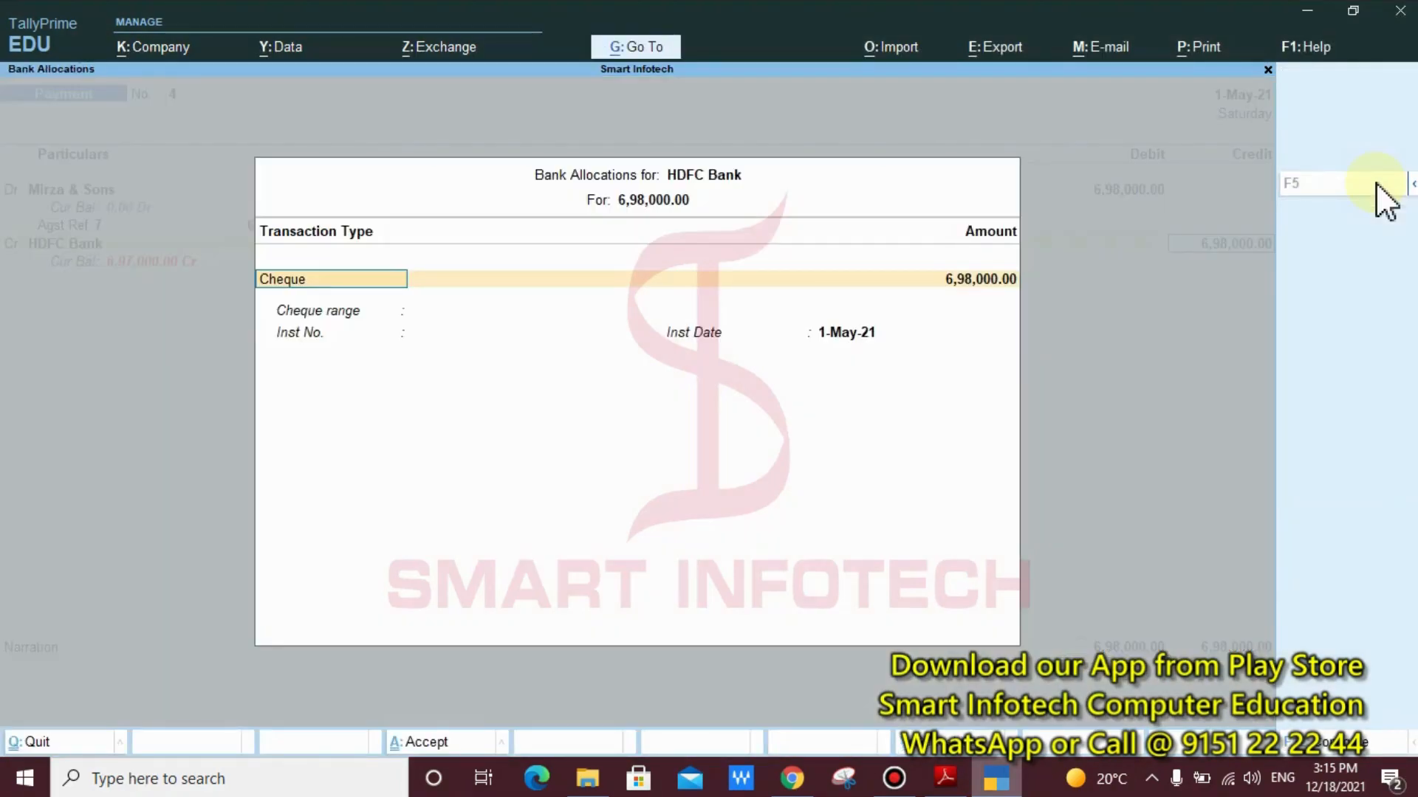
pyautogui.press('Return')
pyautogui.press('Return')
pyautogui.press('Return')
pyautogui.press('Return')
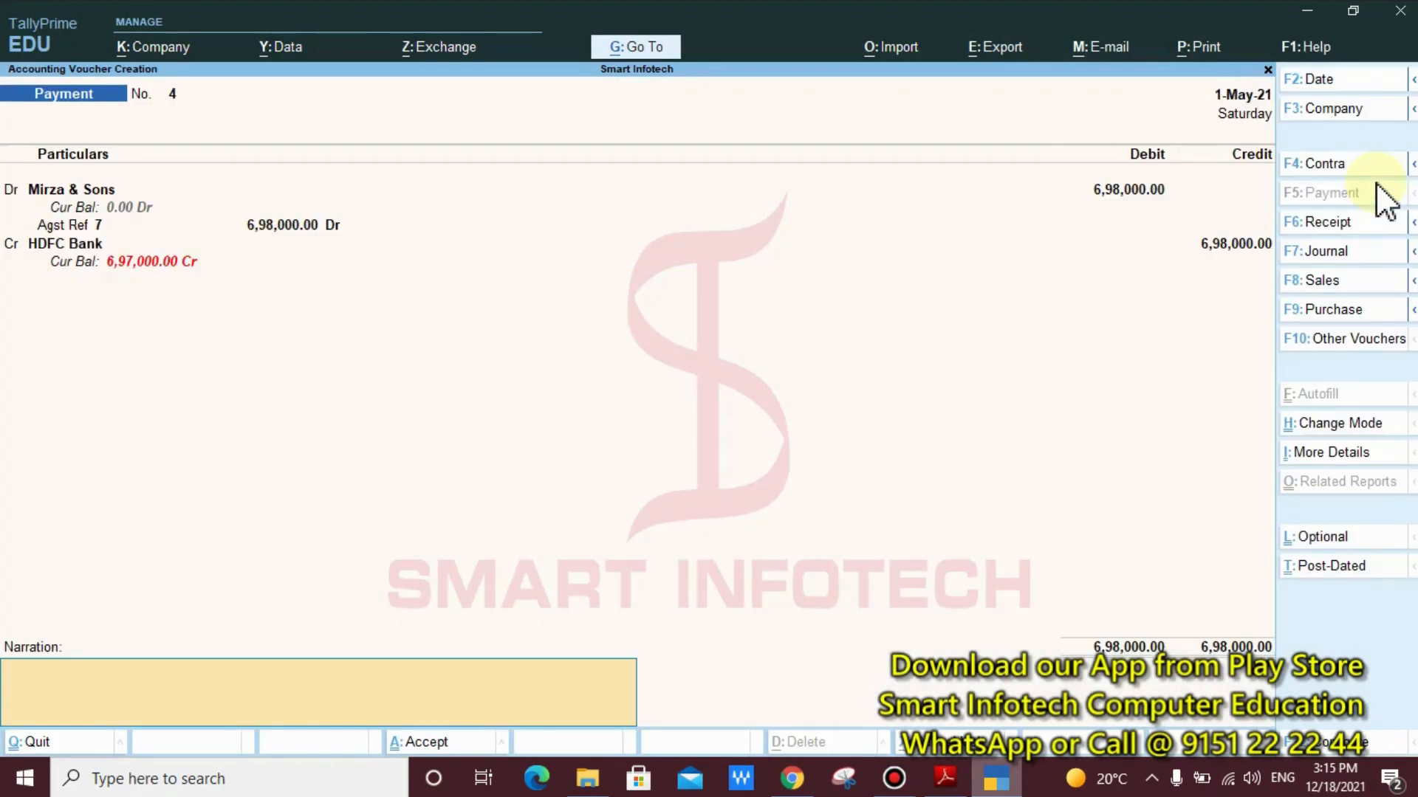
pyautogui.press('Return')
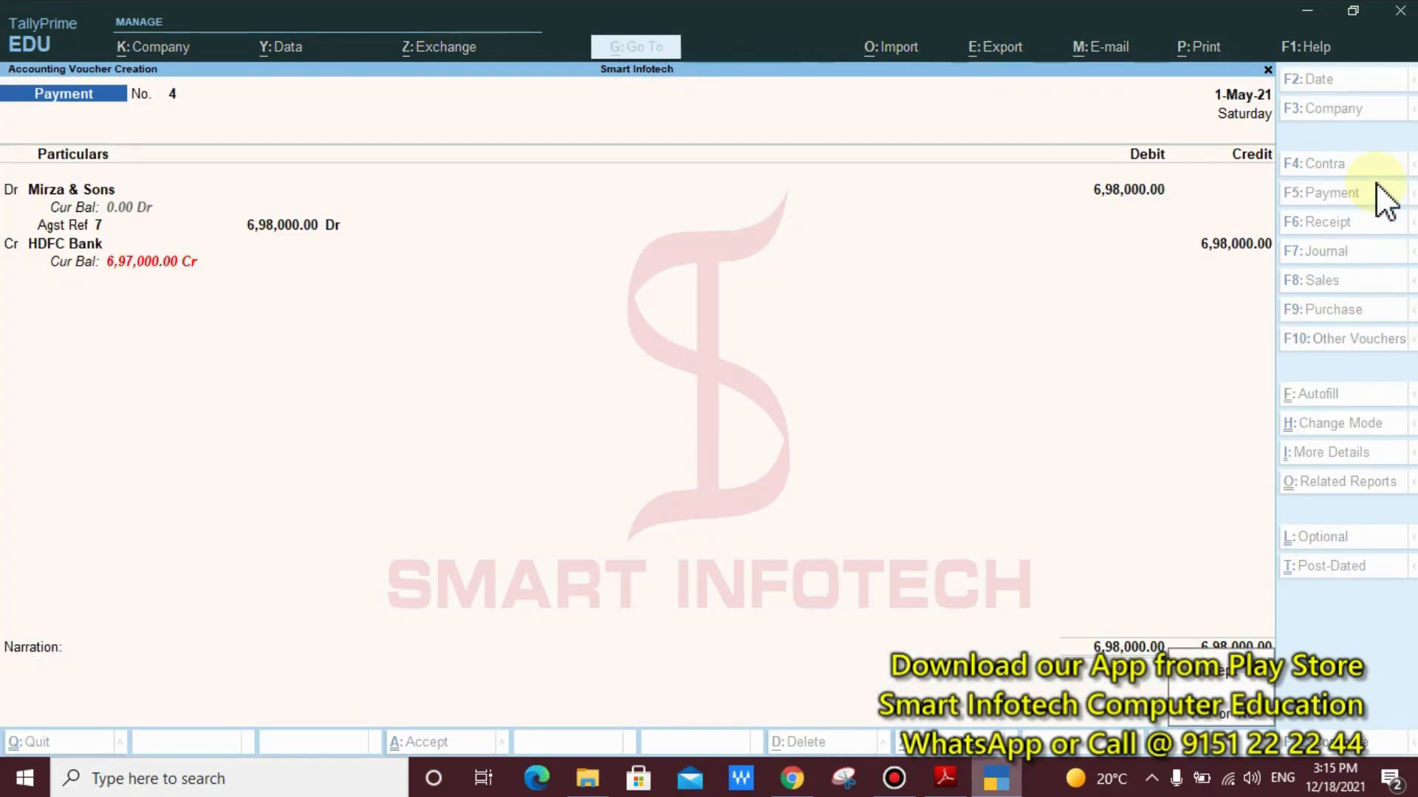
pyautogui.press('Return')
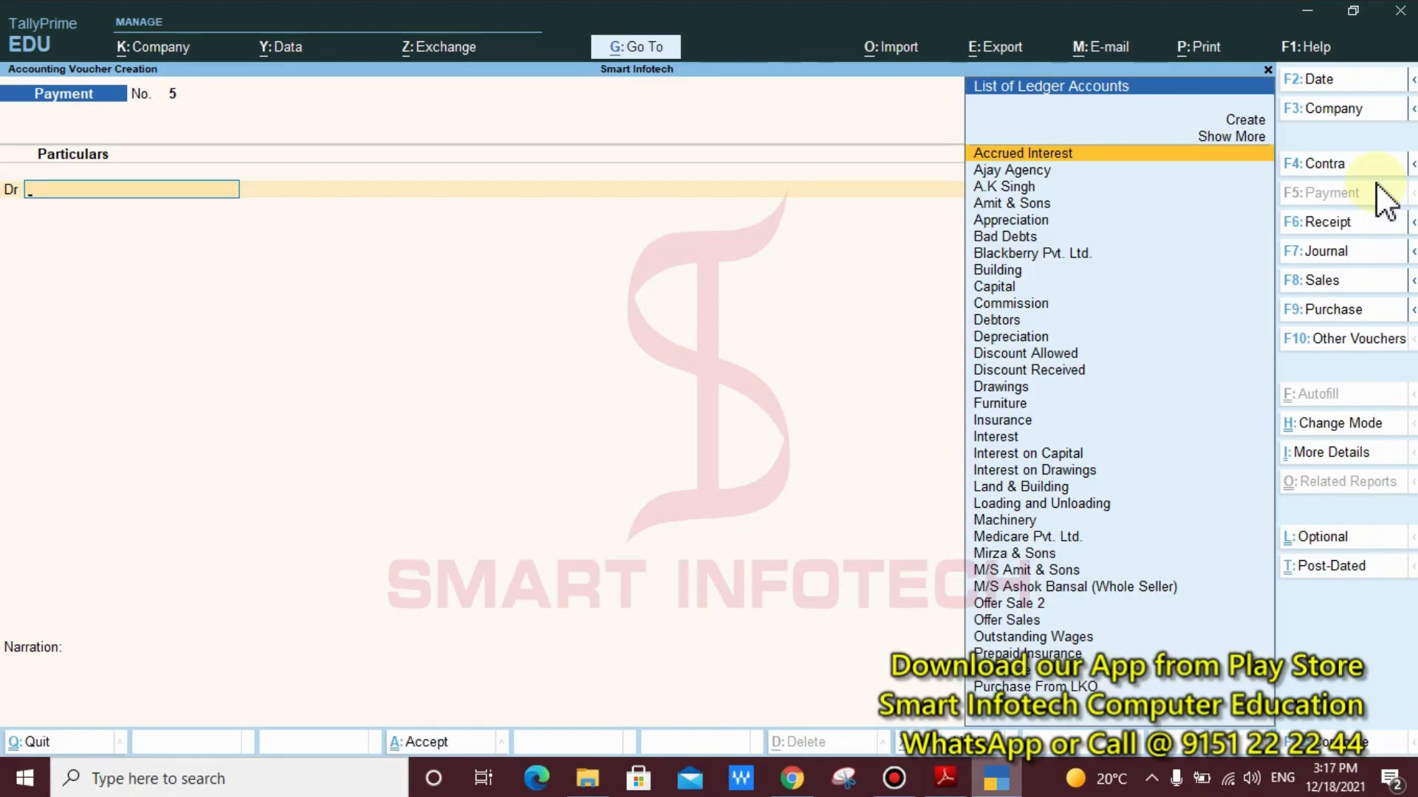
pyautogui.press('Escape')
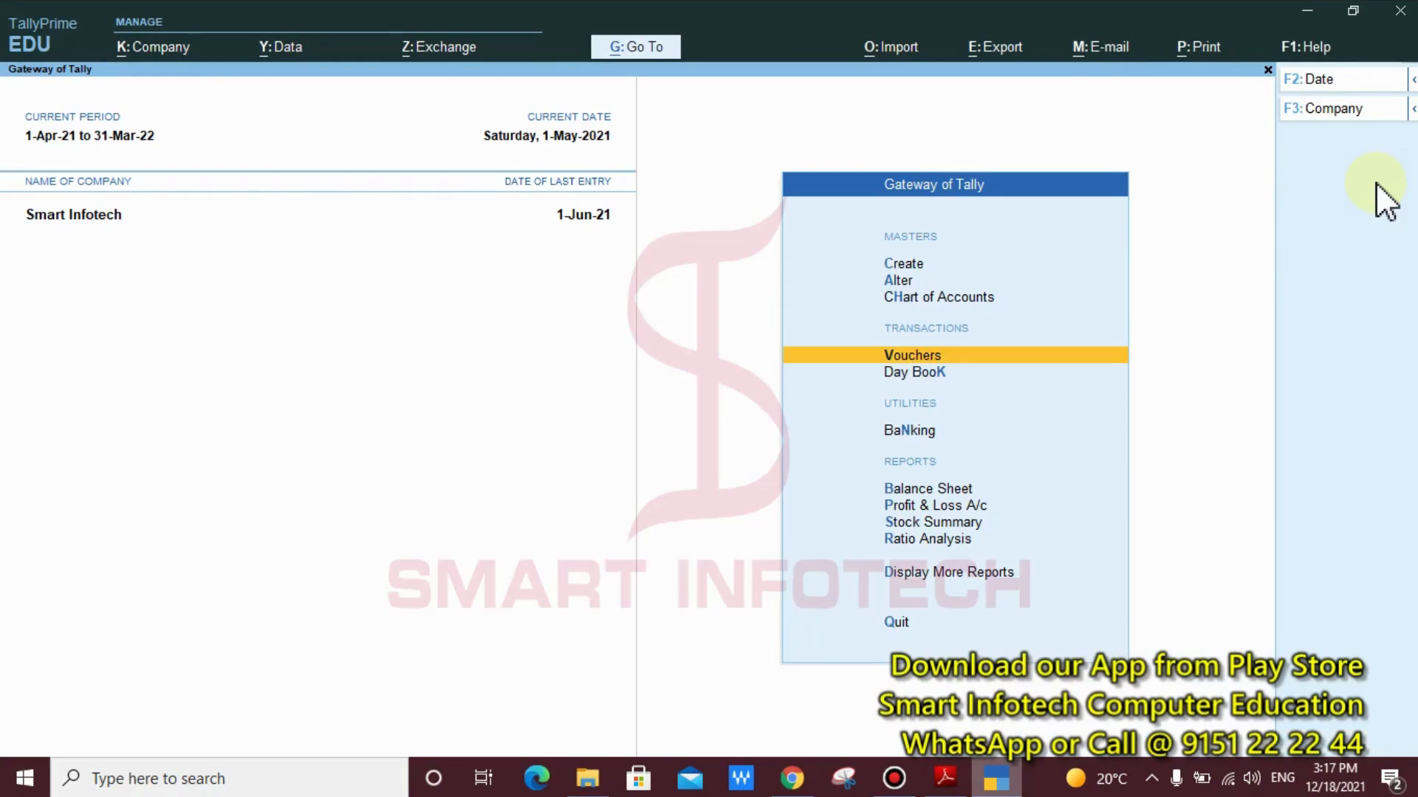